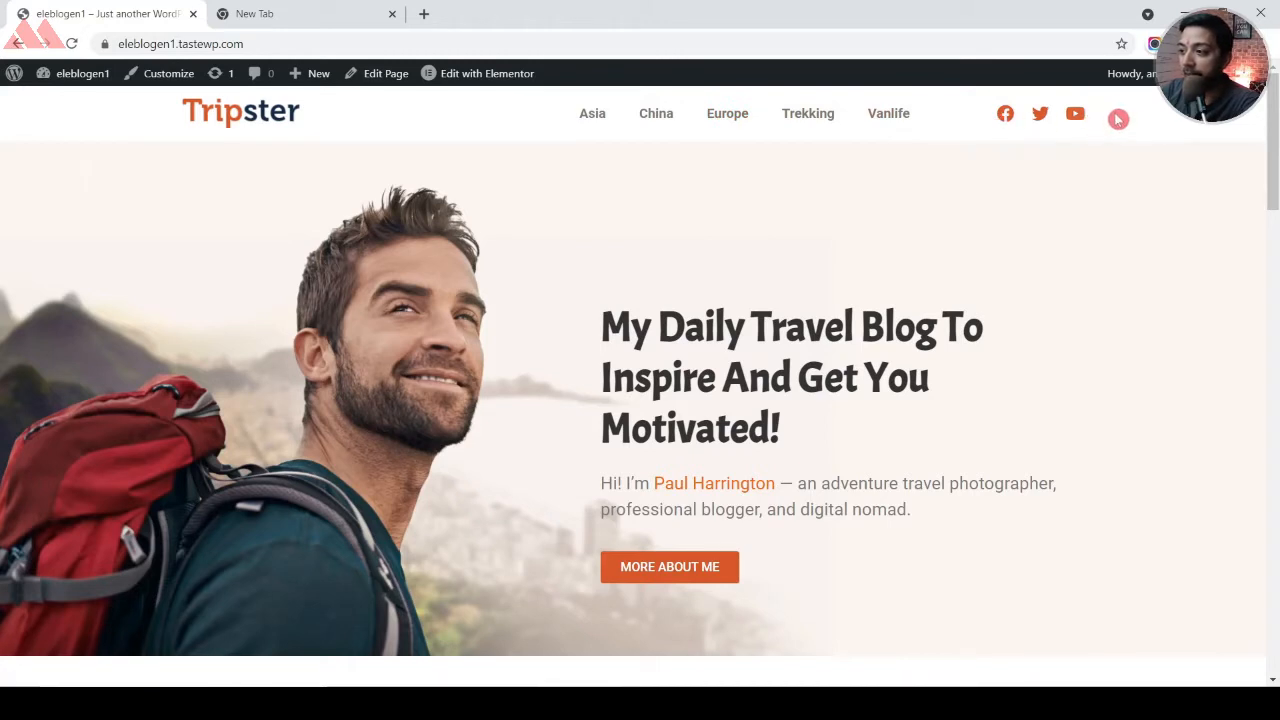
# Examine the finished Tripster travel blog homepage from the header through destinations, videos, journal posts, newsletter form and footer
pyautogui.moveTo(1274, 131); pyautogui.dragTo(1275, 141)
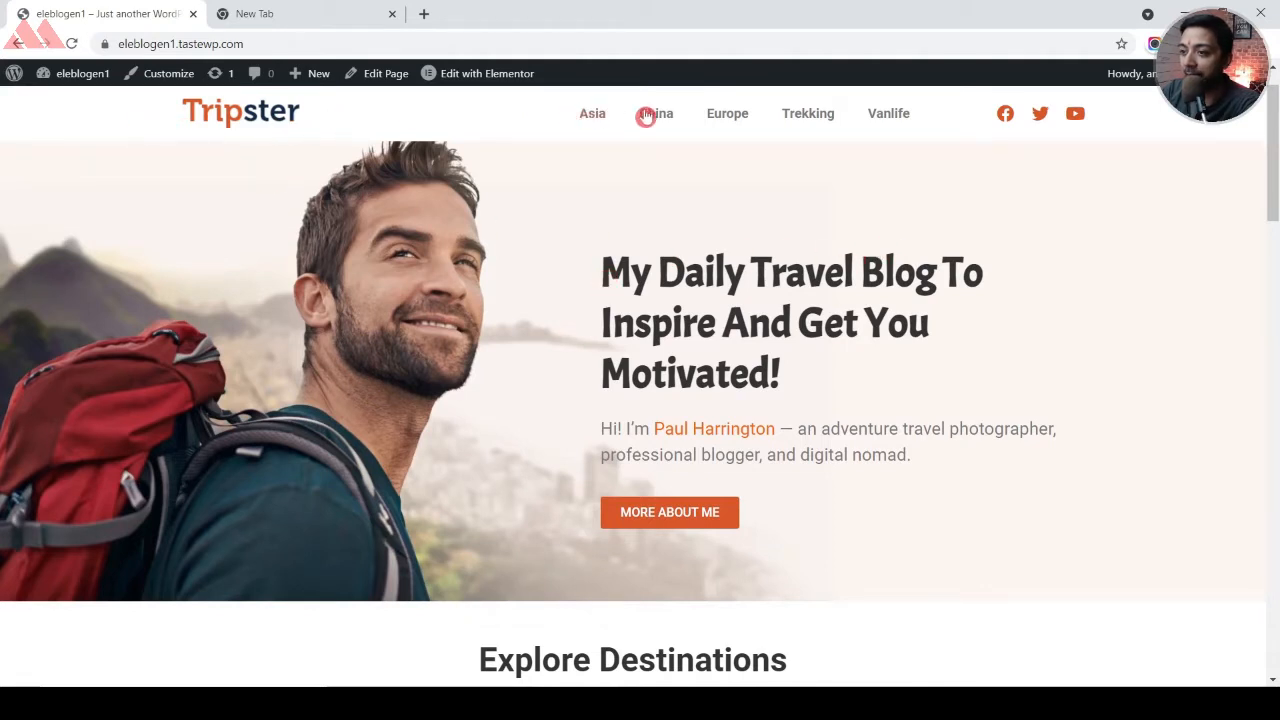
pyautogui.moveTo(1277, 105); pyautogui.dragTo(1276, 134)
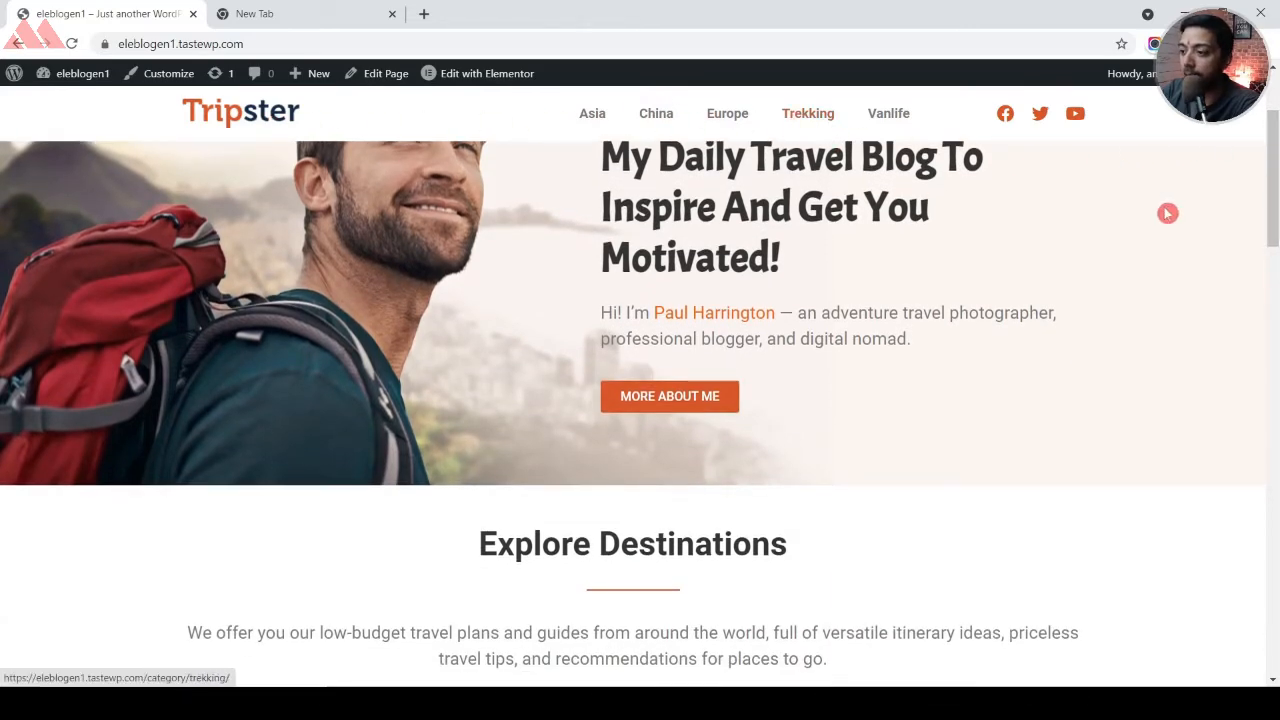
pyautogui.scroll(-1, 1276, 196)
pyautogui.scroll(-2, 1276, 196)
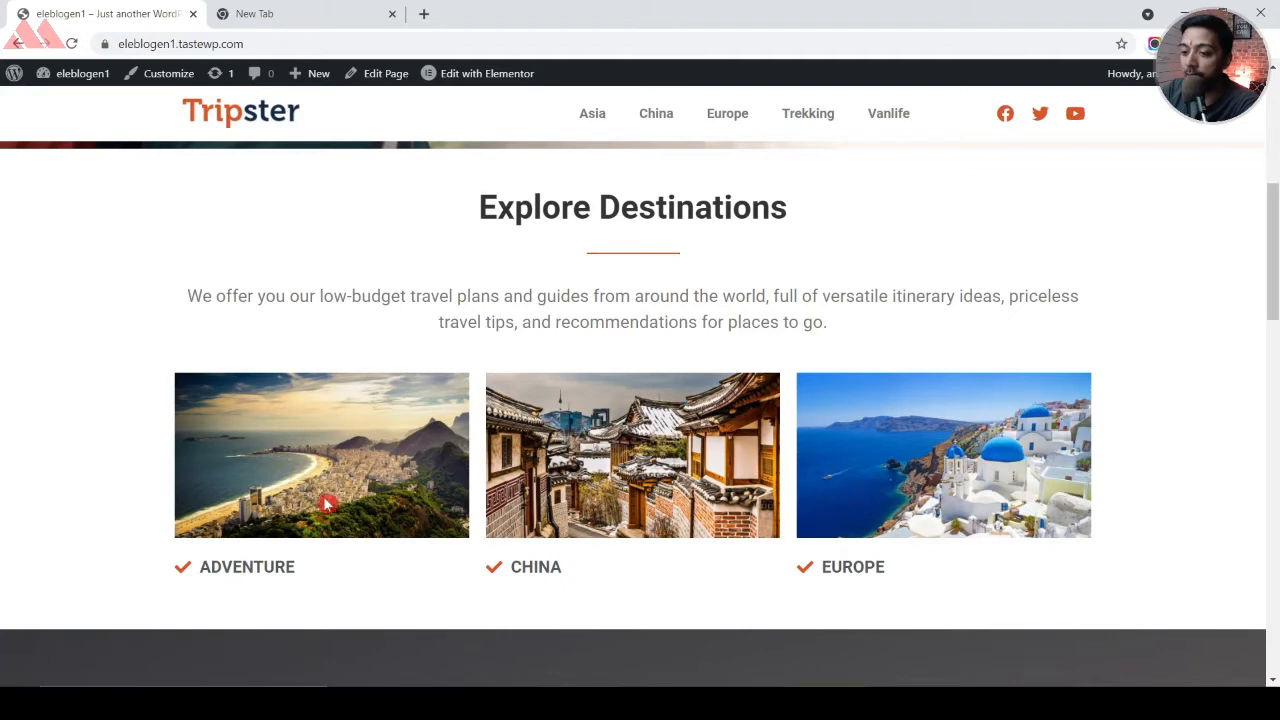
pyautogui.moveTo(1274, 259); pyautogui.dragTo(1246, 371)
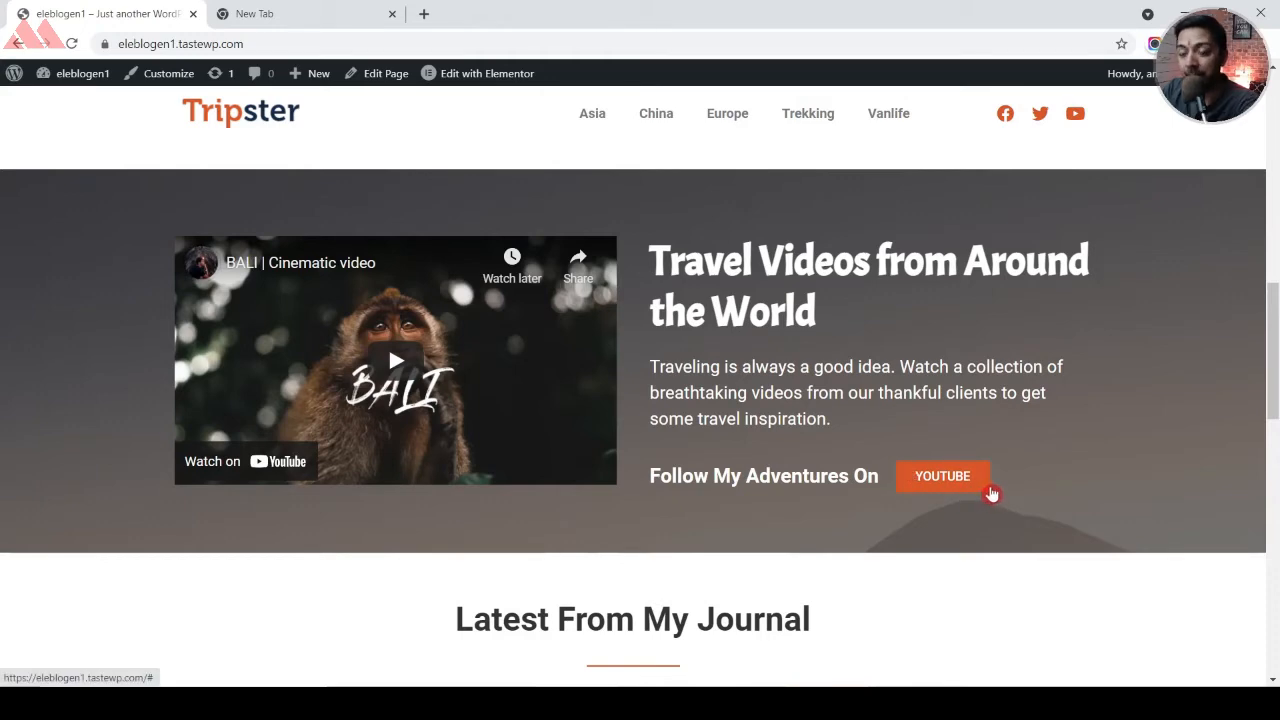
pyautogui.moveTo(1276, 314); pyautogui.dragTo(1276, 390)
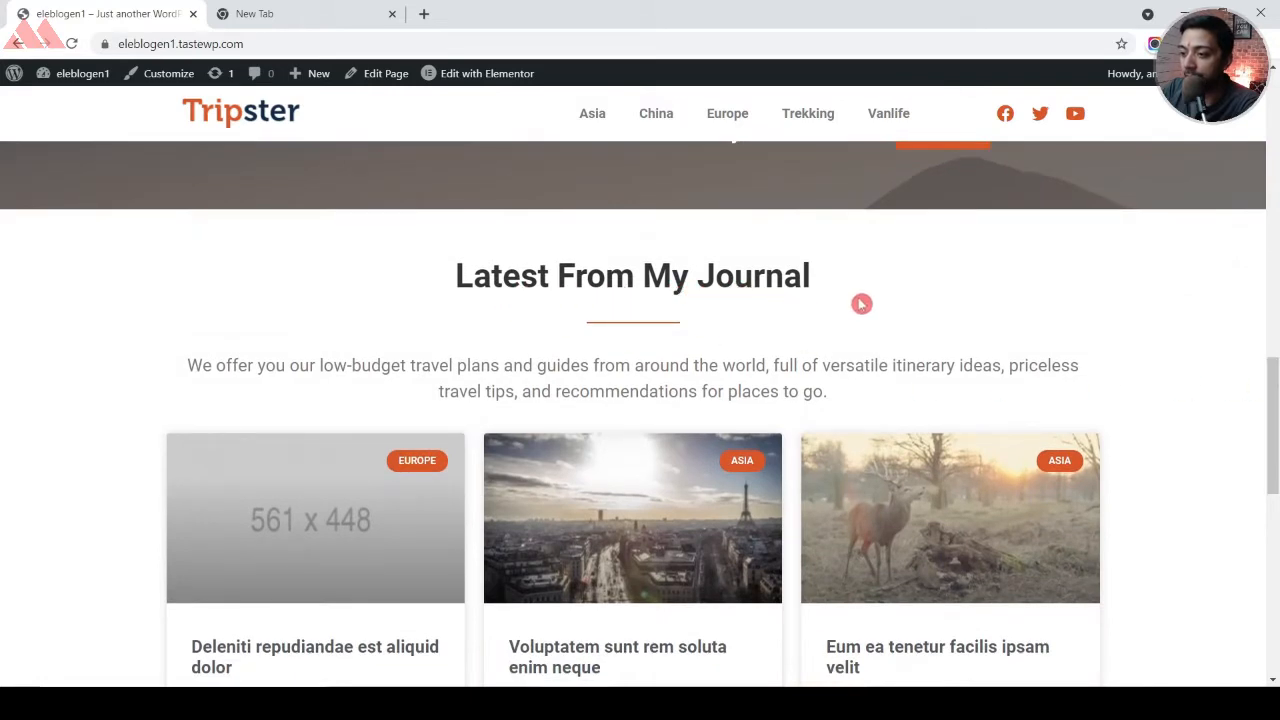
pyautogui.moveTo(1275, 412); pyautogui.dragTo(1276, 441)
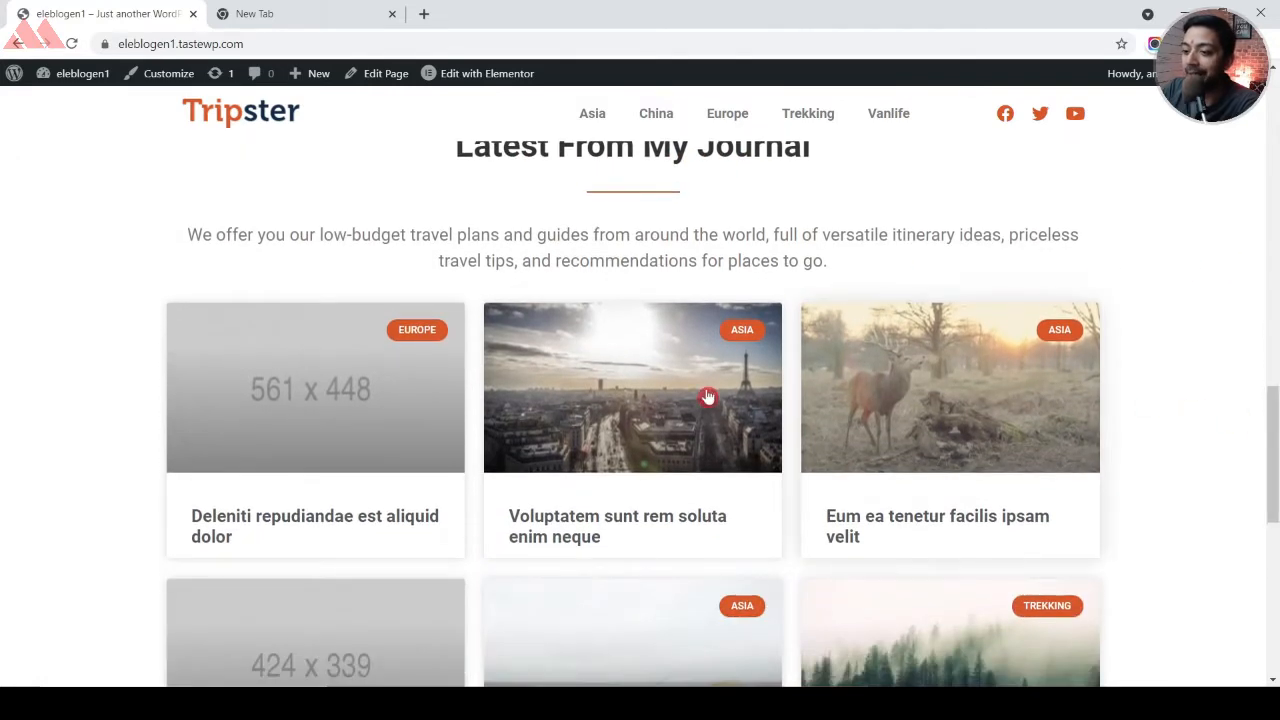
pyautogui.scroll(-2, 1005, 459)
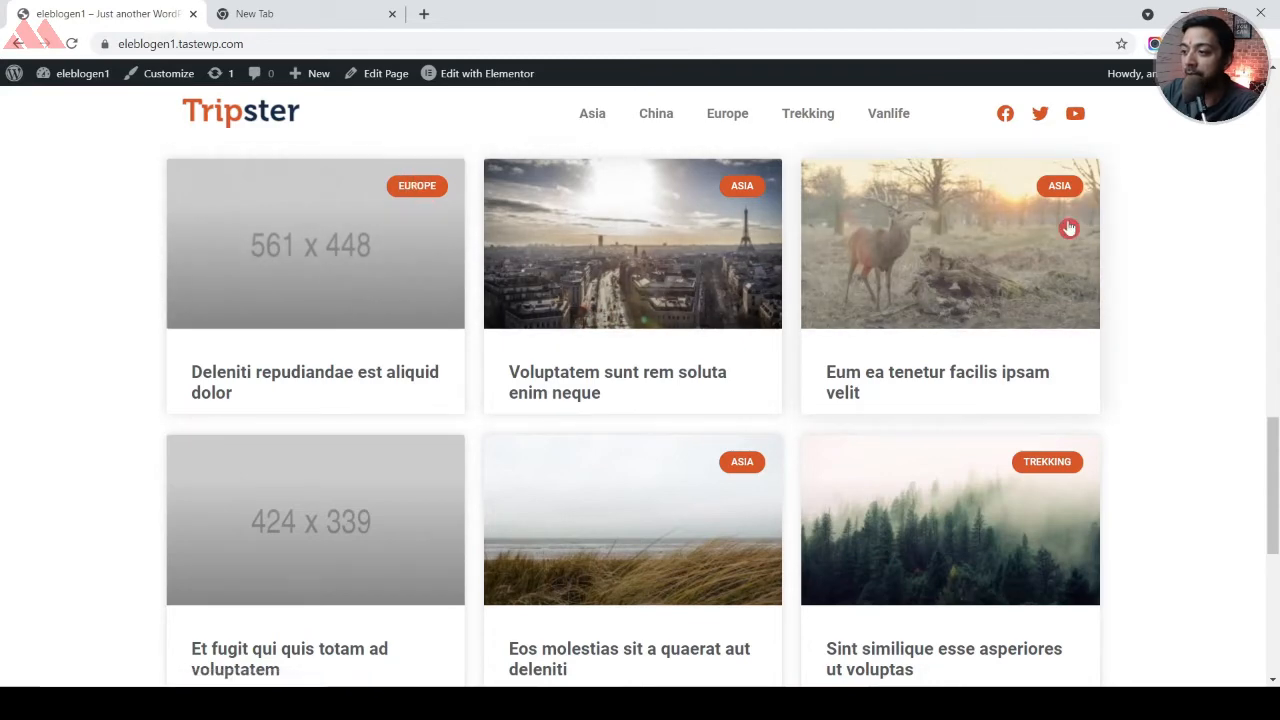
pyautogui.scroll(-1, 1017, 346)
pyautogui.scroll(-4, 1017, 346)
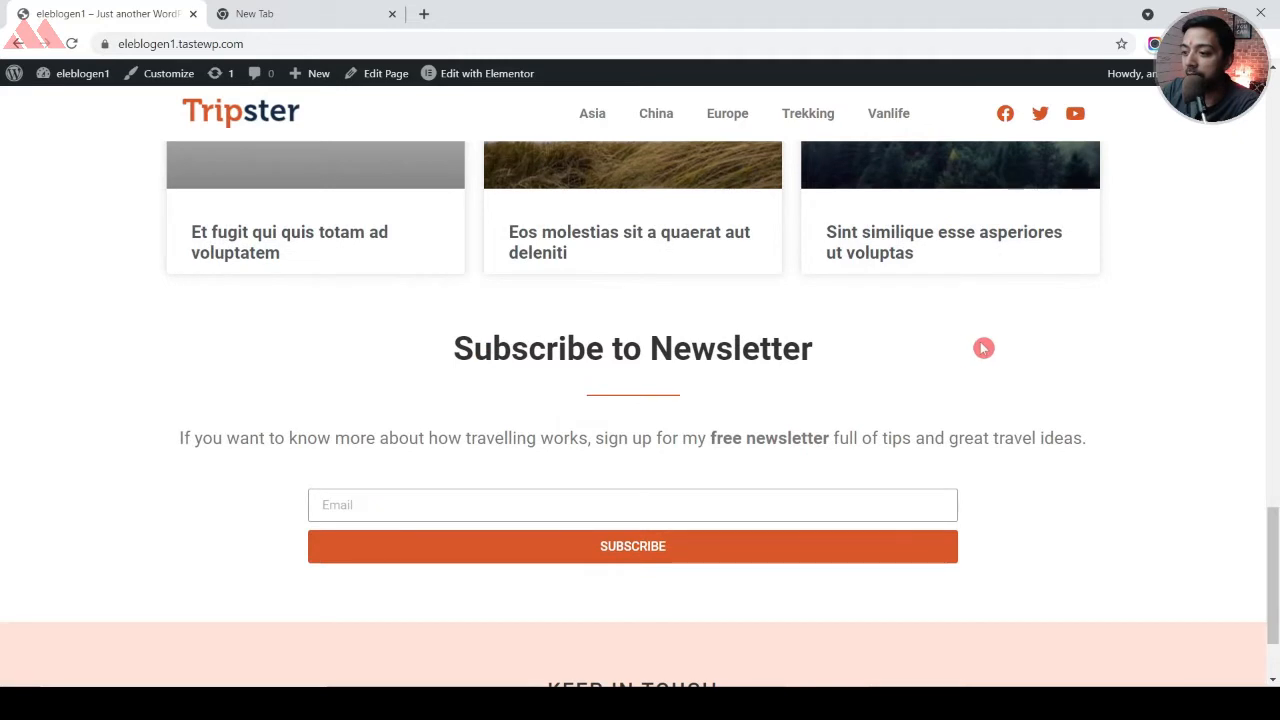
pyautogui.moveTo(1273, 523); pyautogui.dragTo(1274, 571)
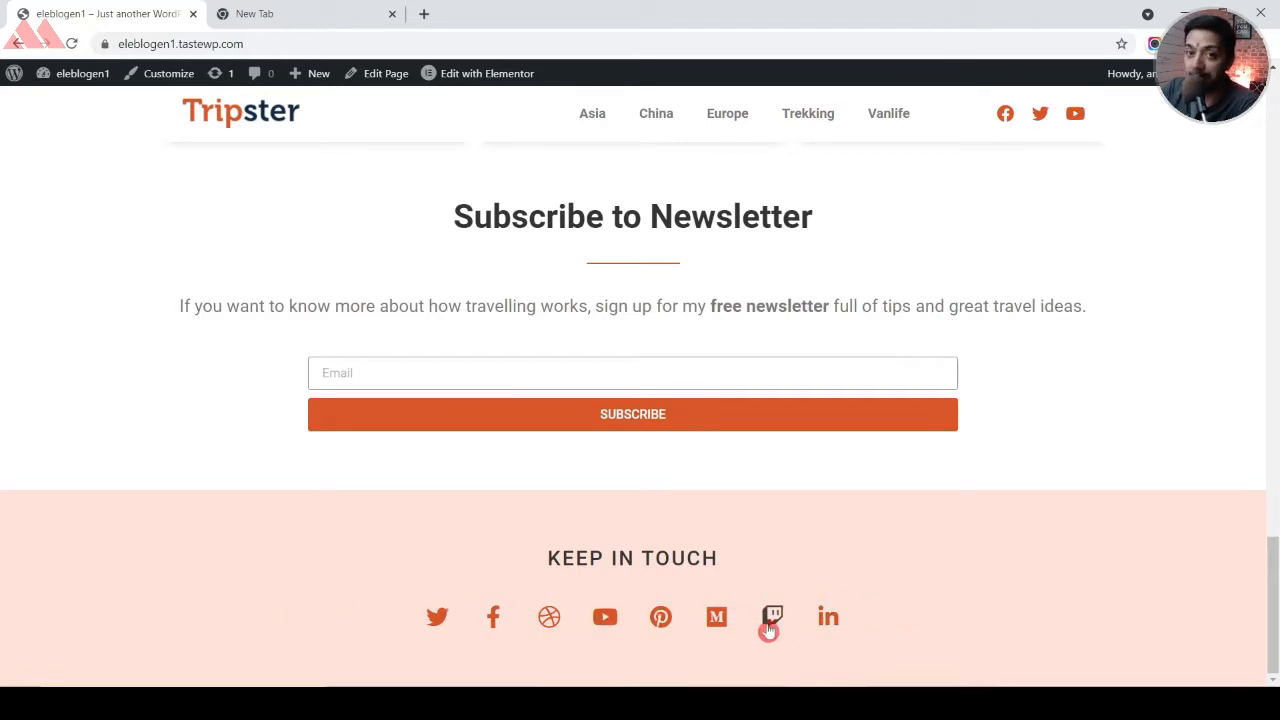
pyautogui.moveTo(1273, 600); pyautogui.dragTo(1249, 146)
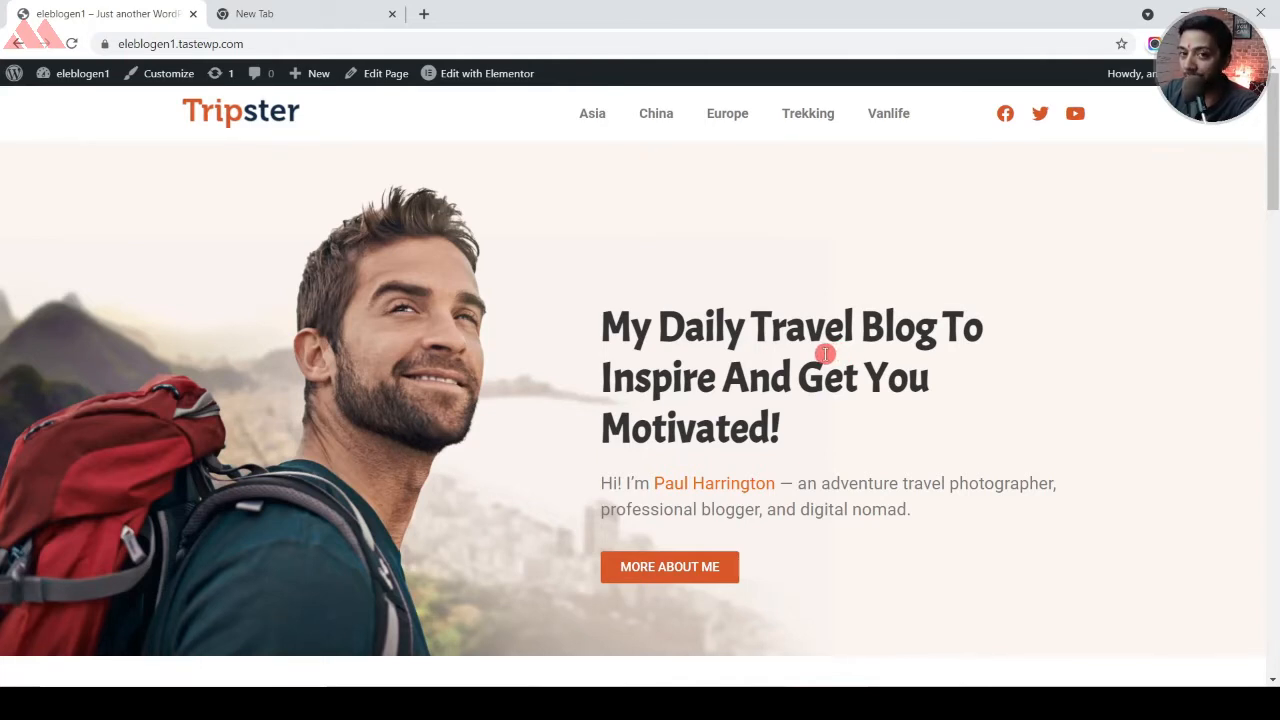
# Open the Asia category page of the demo blog and look through its grid of posts
pyautogui.click(588, 116)
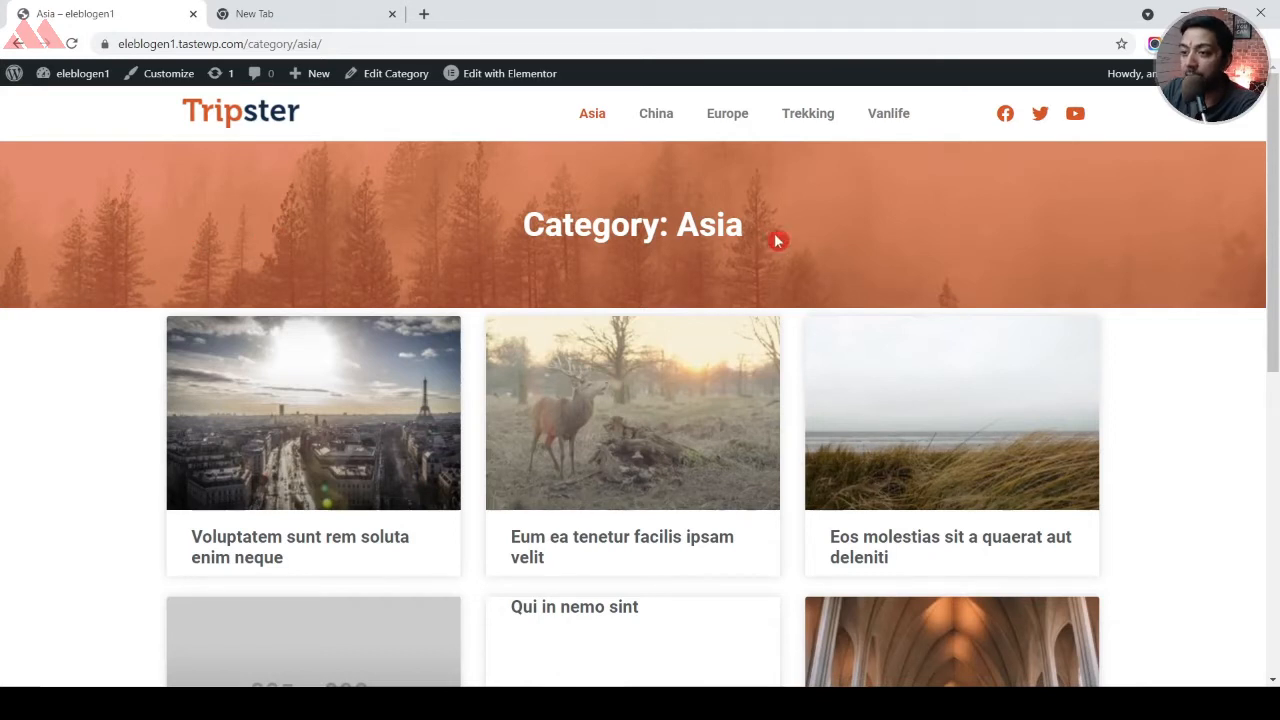
pyautogui.moveTo(1270, 223); pyautogui.dragTo(1277, 300)
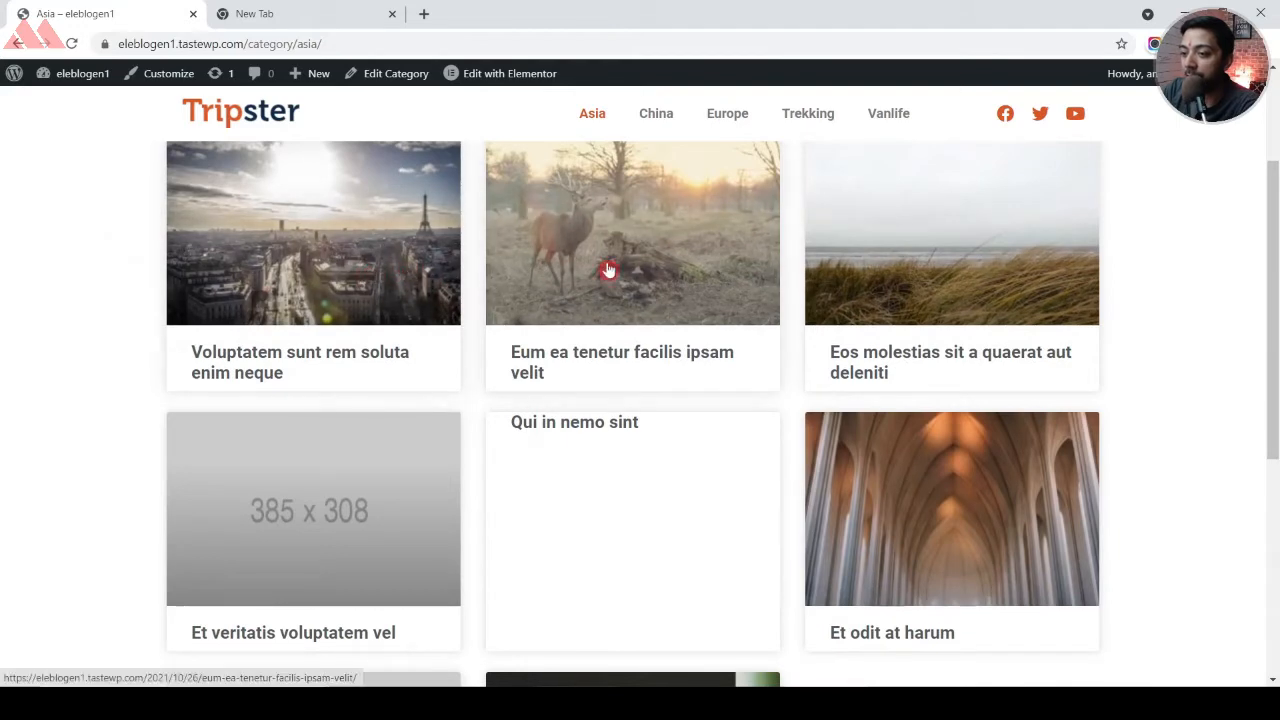
pyautogui.scroll(-3, 309, 471)
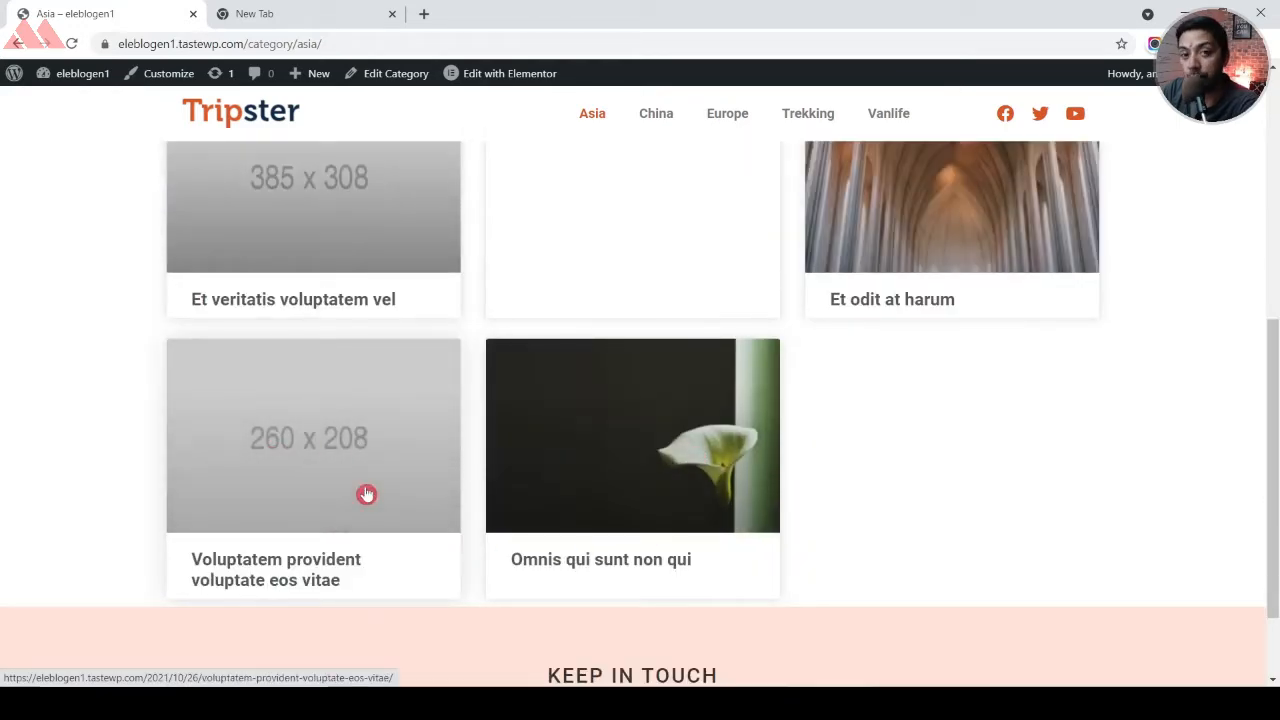
pyautogui.scroll(5, 1149, 490)
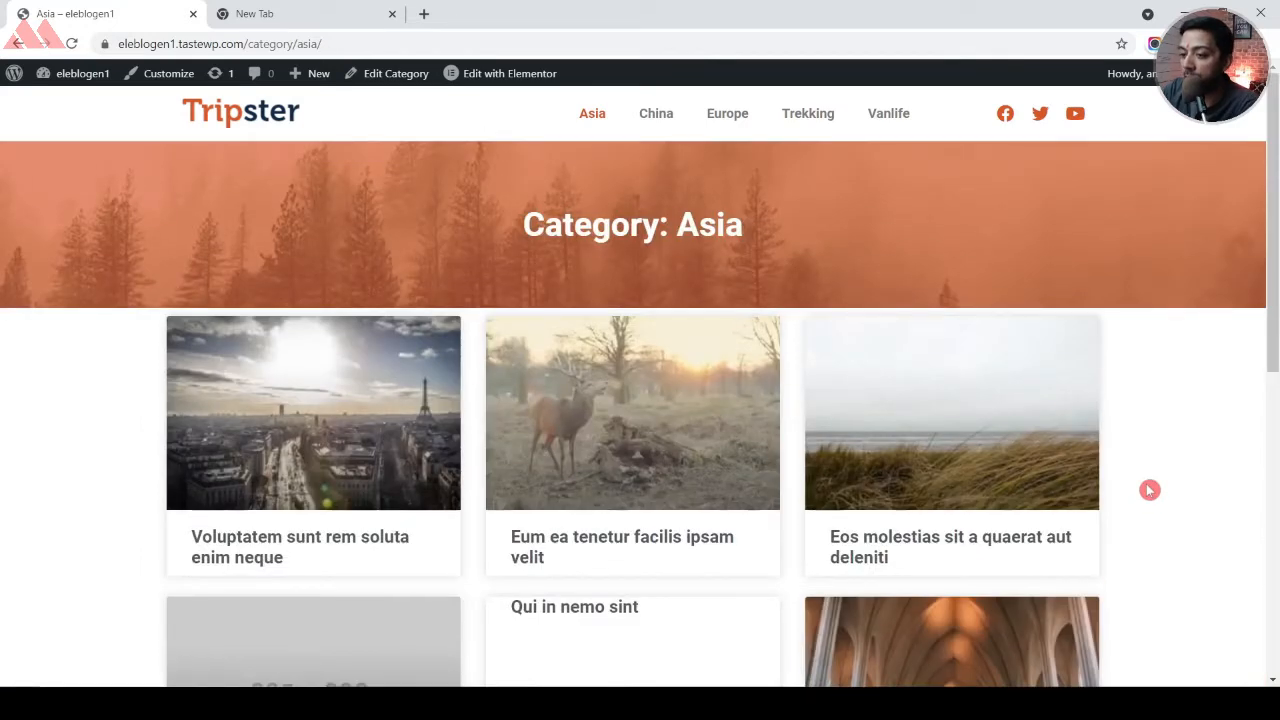
# Open the post "Eum ea tenetur facilis ipsam velit" and look through its single post layout
pyautogui.click(679, 463)
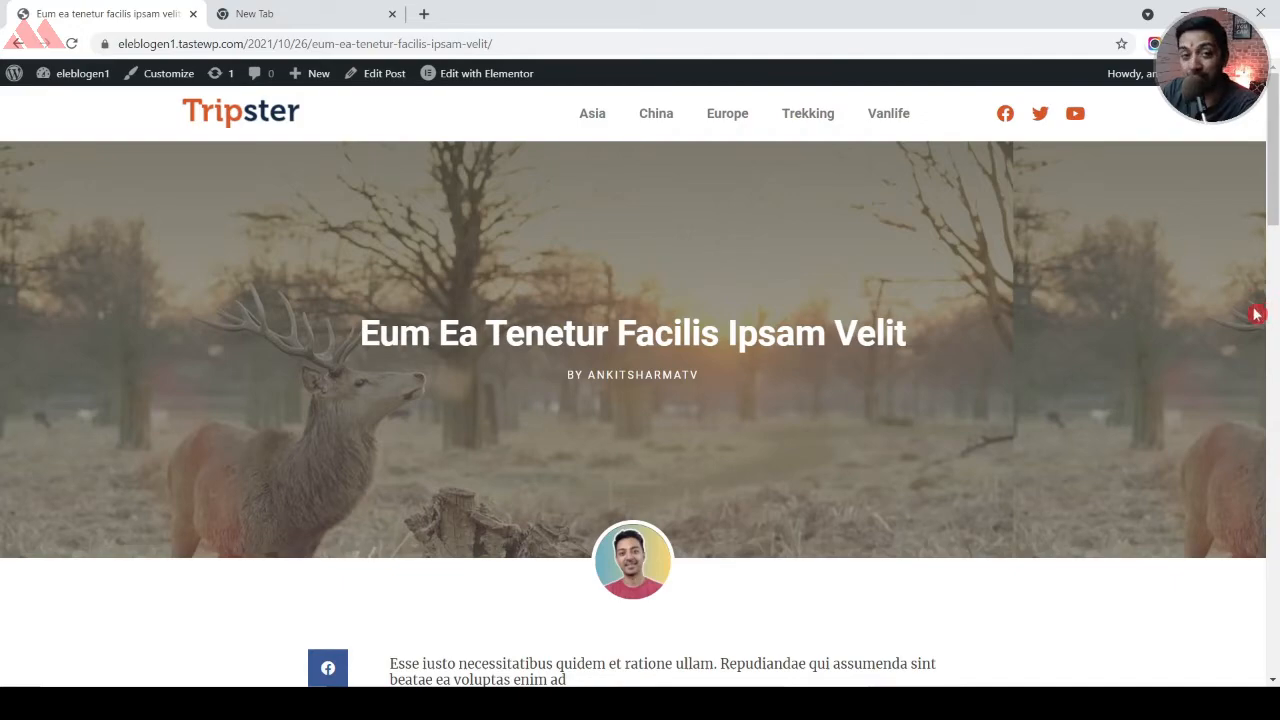
pyautogui.scroll(-5, 1223, 374)
pyautogui.scroll(-5, 1062, 391)
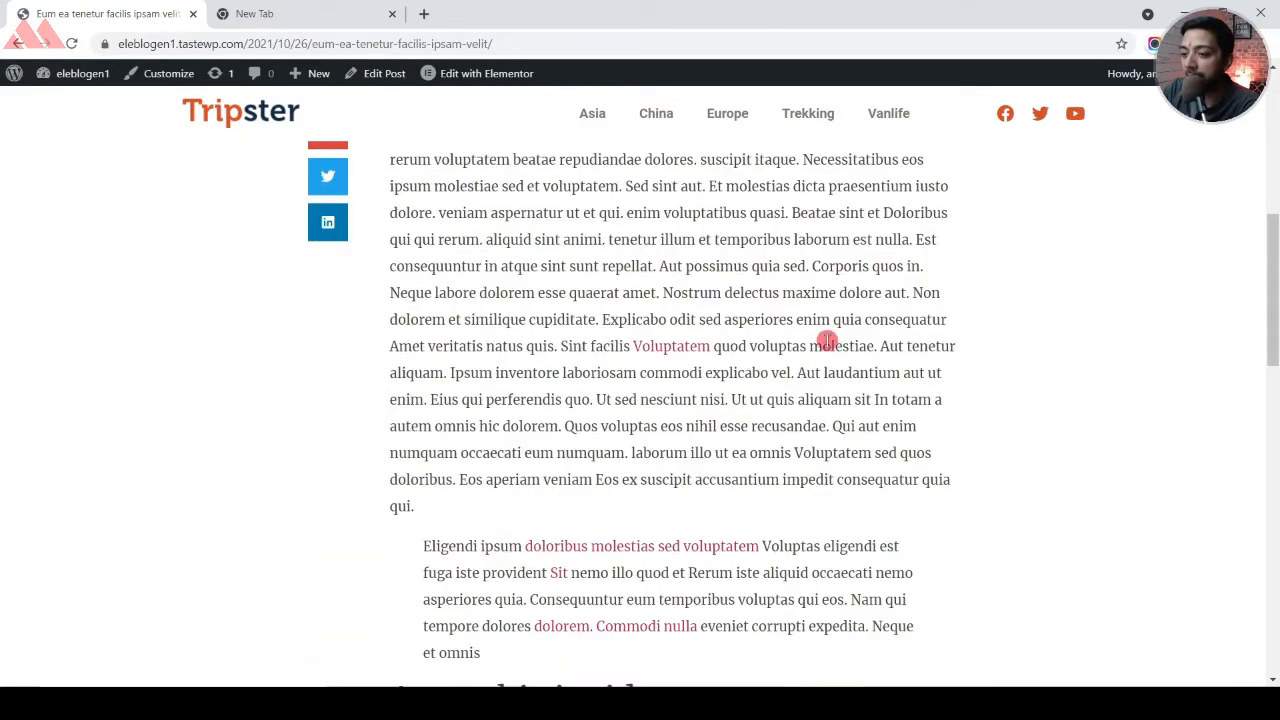
pyautogui.scroll(-9, 780, 330)
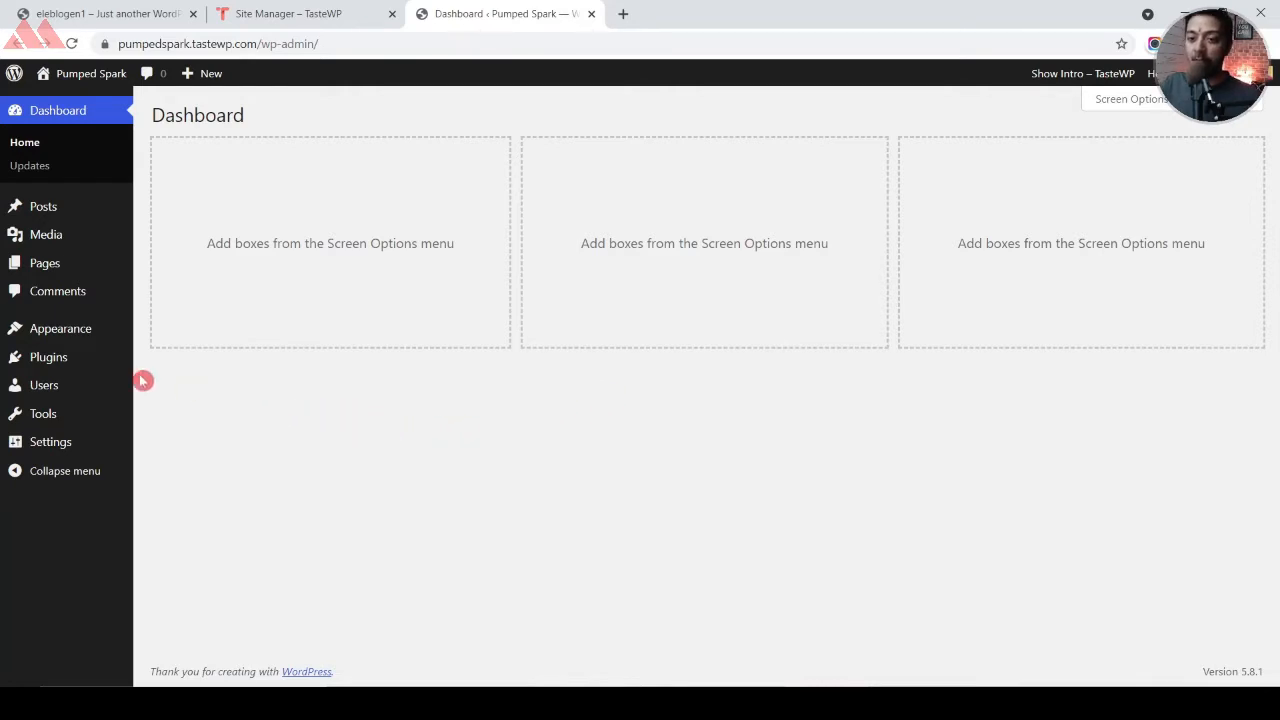
# Search the WordPress theme directory of the Pumped Spark site for "hello"
pyautogui.moveTo(82, 335)
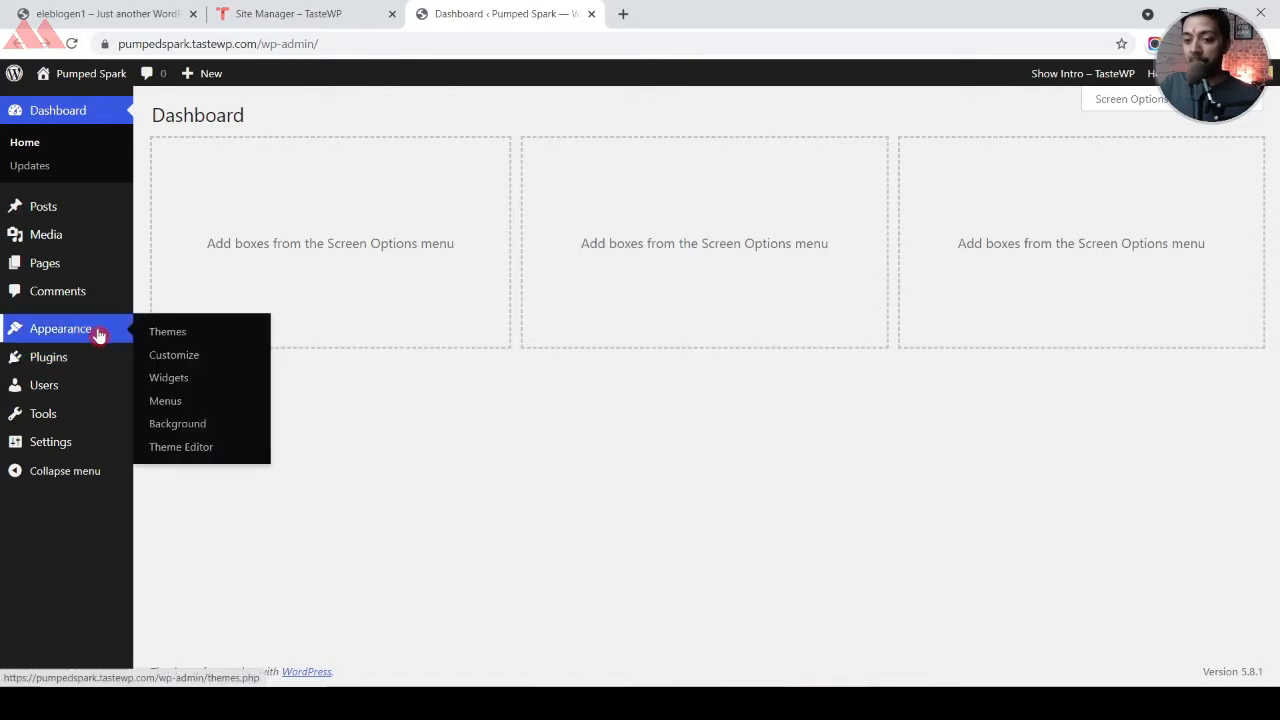
pyautogui.click(171, 341)
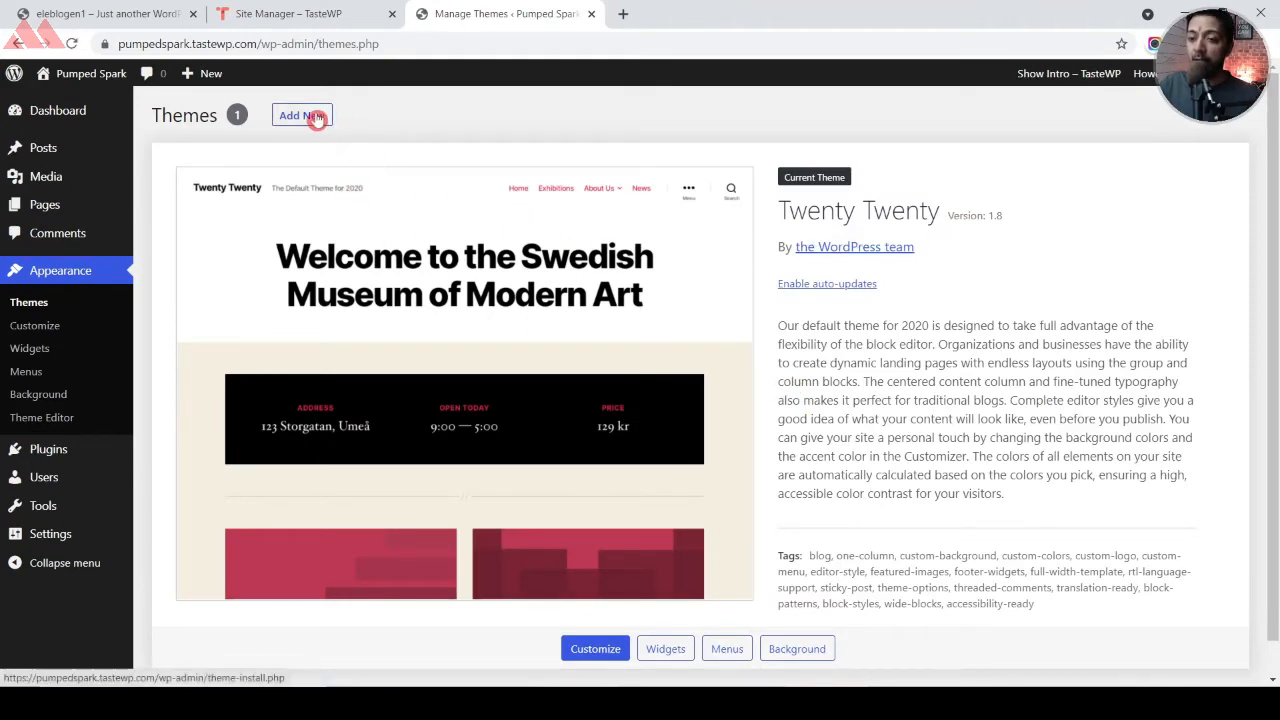
pyautogui.click(326, 117)
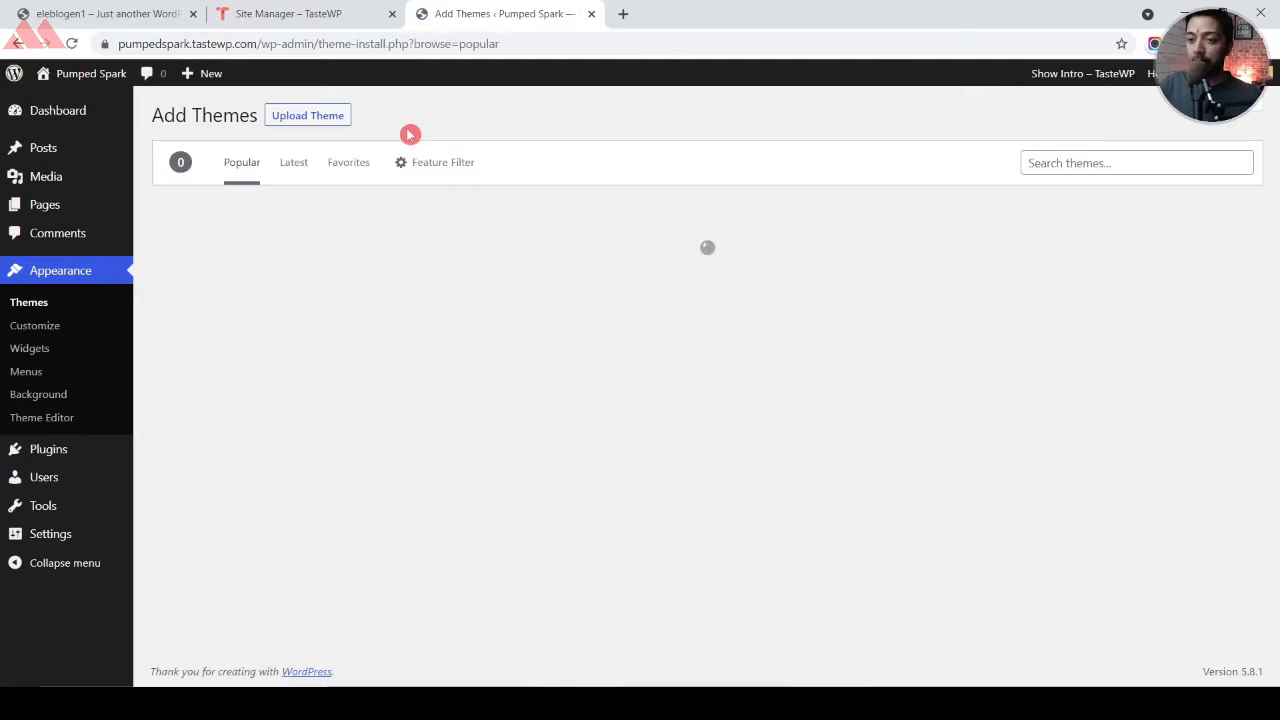
pyautogui.click(1080, 165)
pyautogui.click(1066, 200)
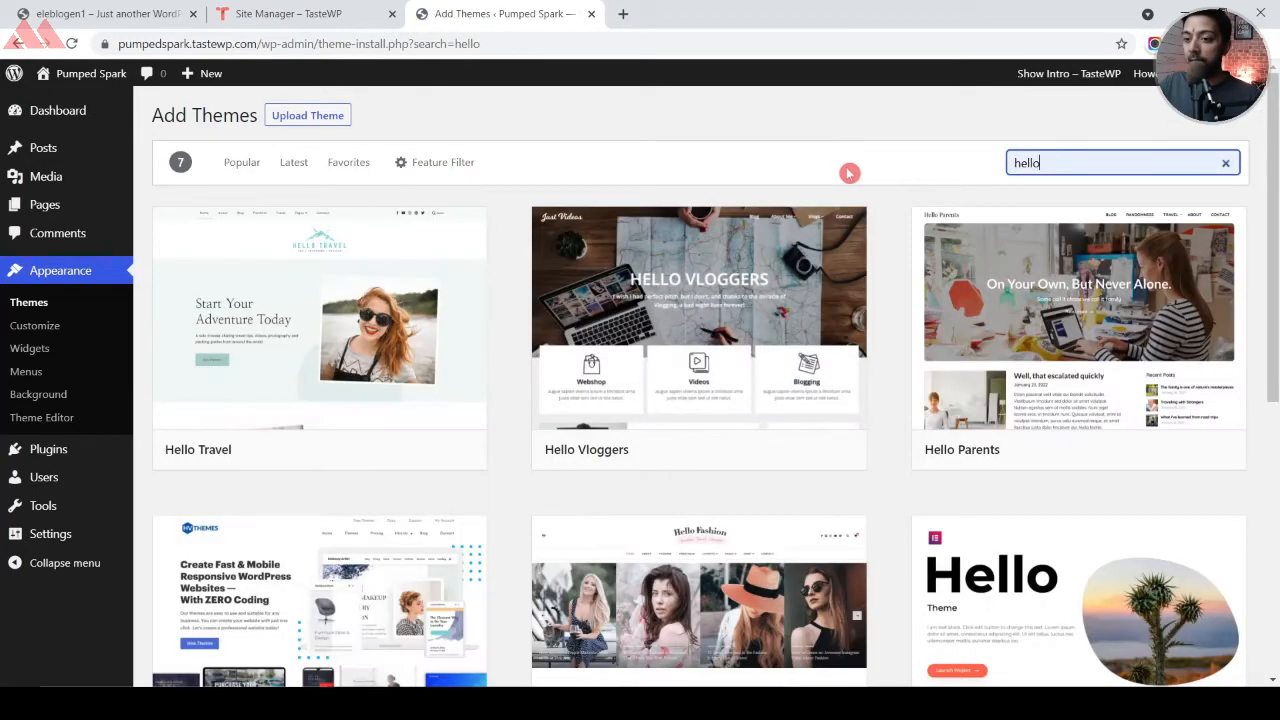
# Install and activate the Hello Elementor theme from the search results
pyautogui.scroll(-1, 1140, 488)
pyautogui.scroll(-2, 1140, 488)
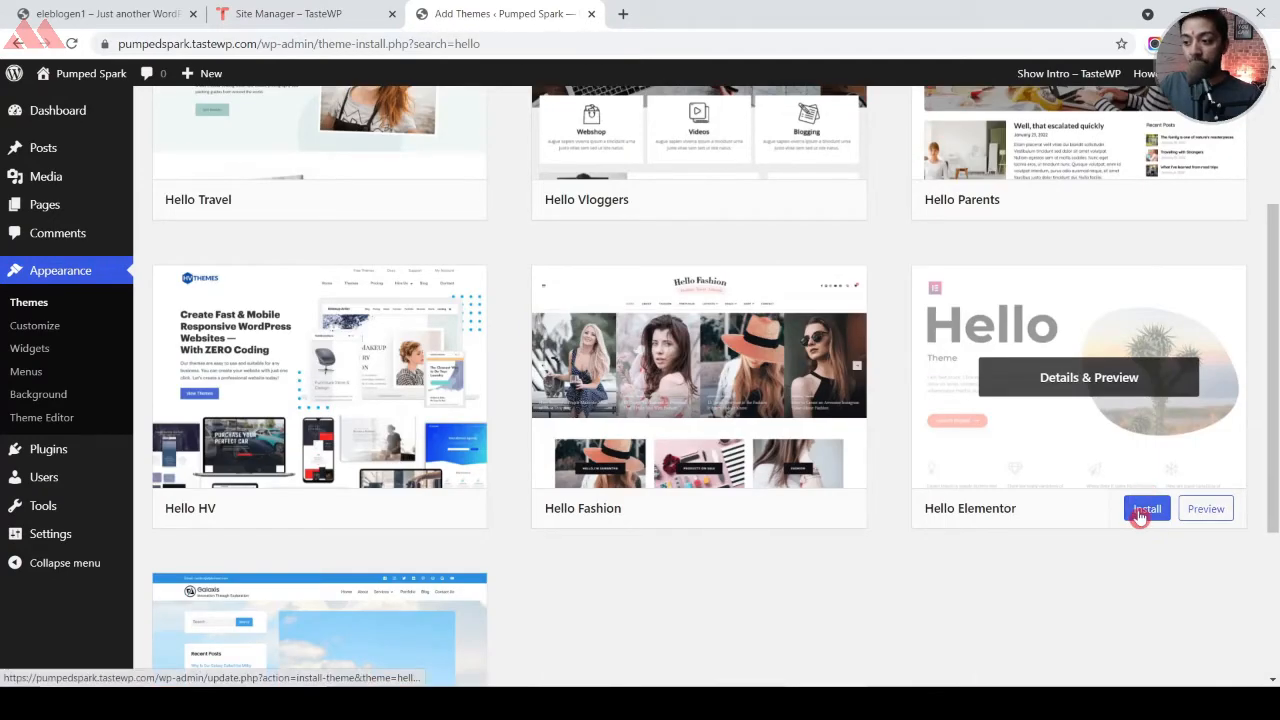
pyautogui.click(1142, 512)
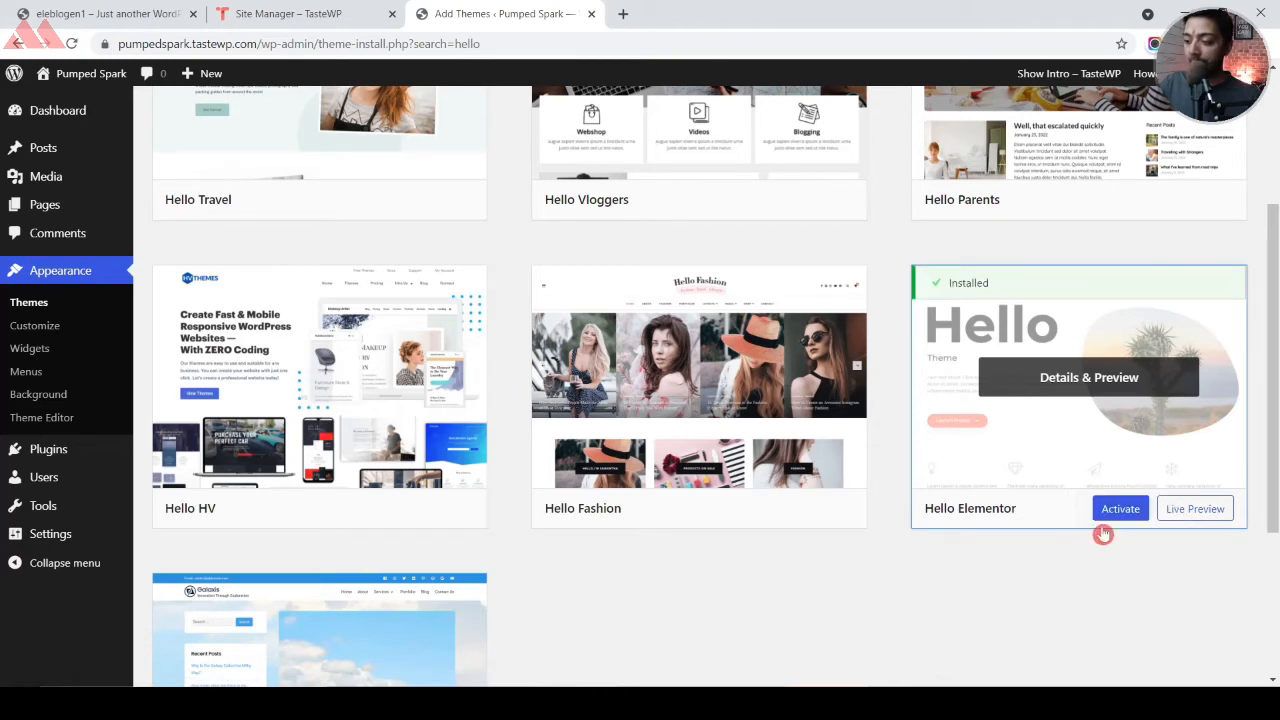
pyautogui.click(1112, 510)
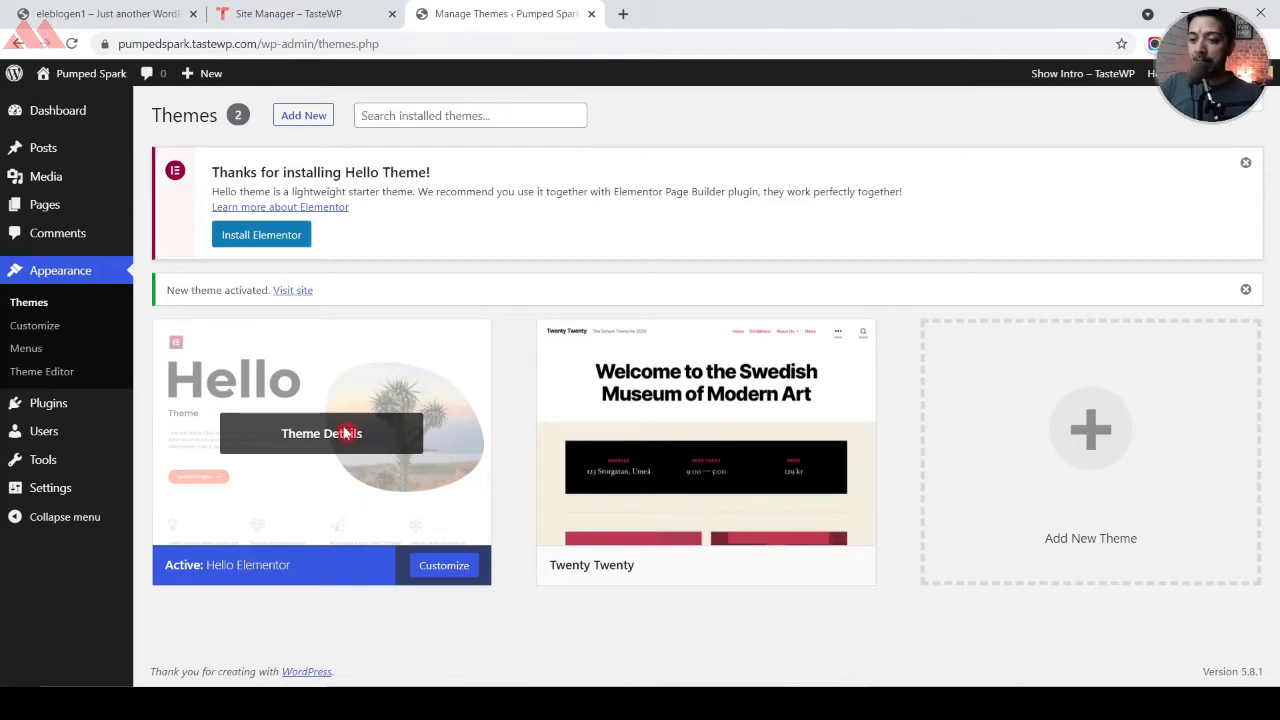
# Delete the inactive Twenty Twenty theme from the site
pyautogui.click(700, 440)
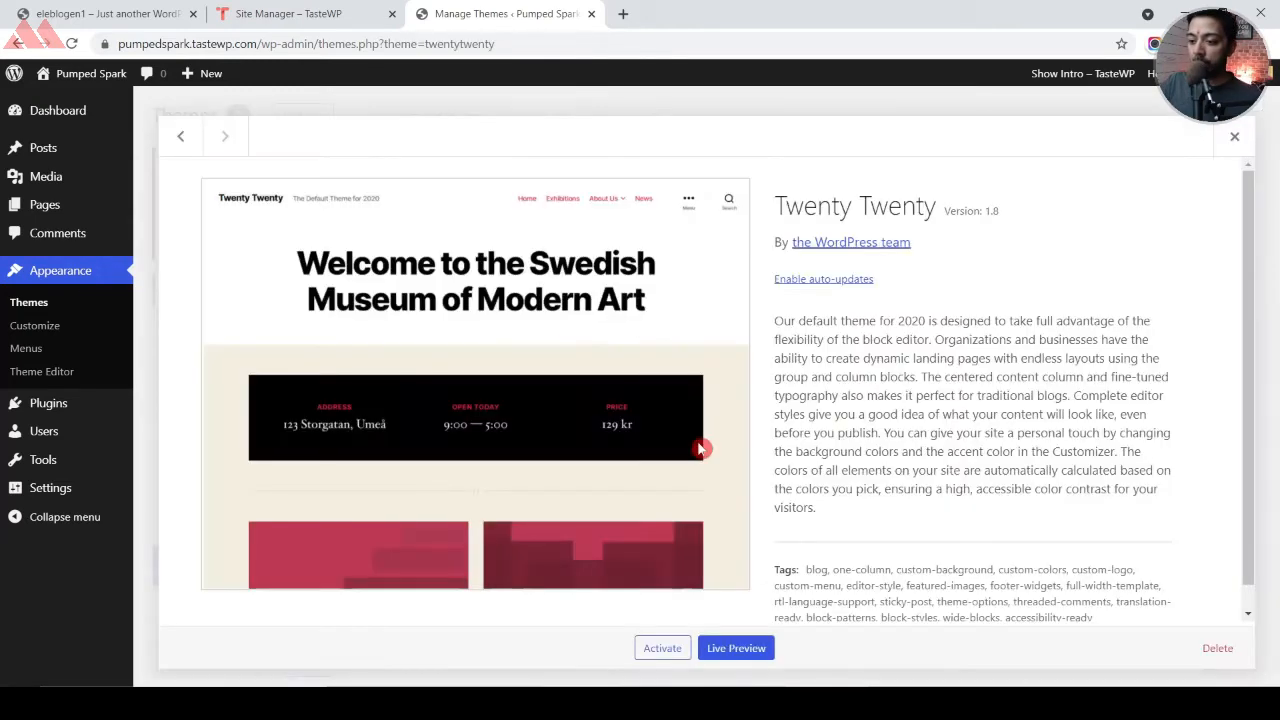
pyautogui.click(1216, 648)
pyautogui.click(744, 177)
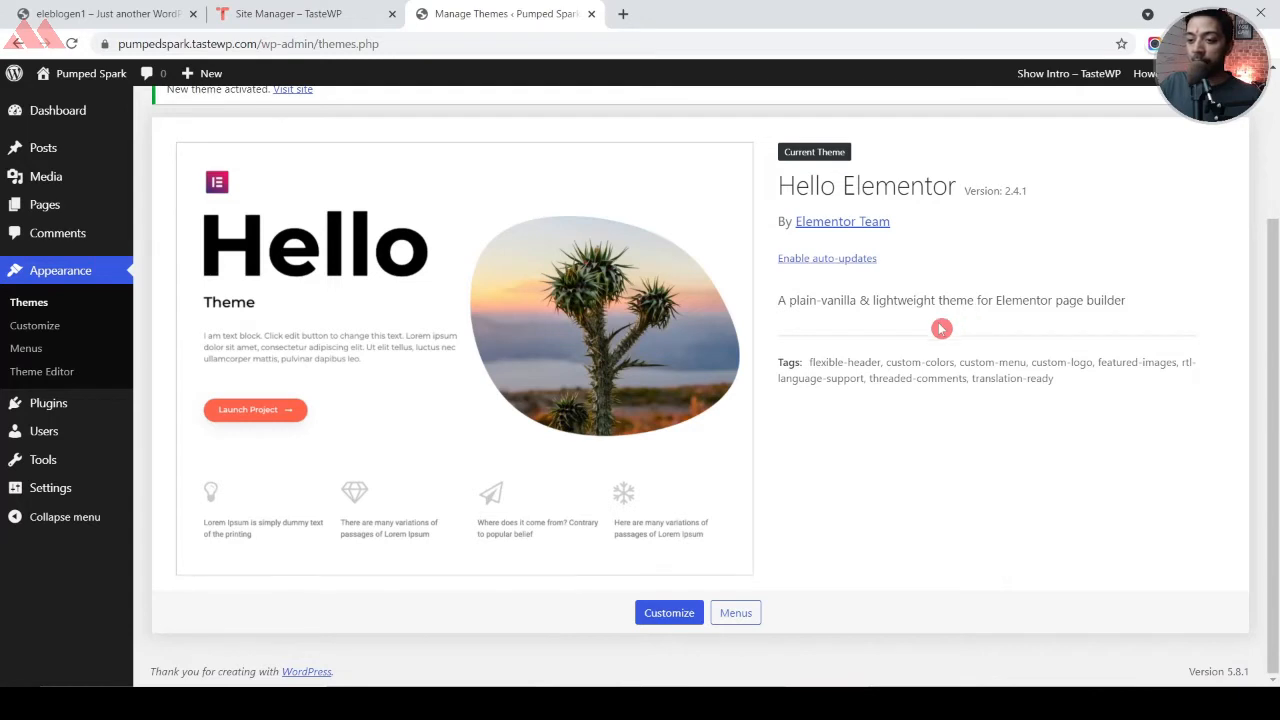
# Search for new plugins with the keyword "elementor", and install and activate Elementor Website Builder
pyautogui.moveTo(42, 412)
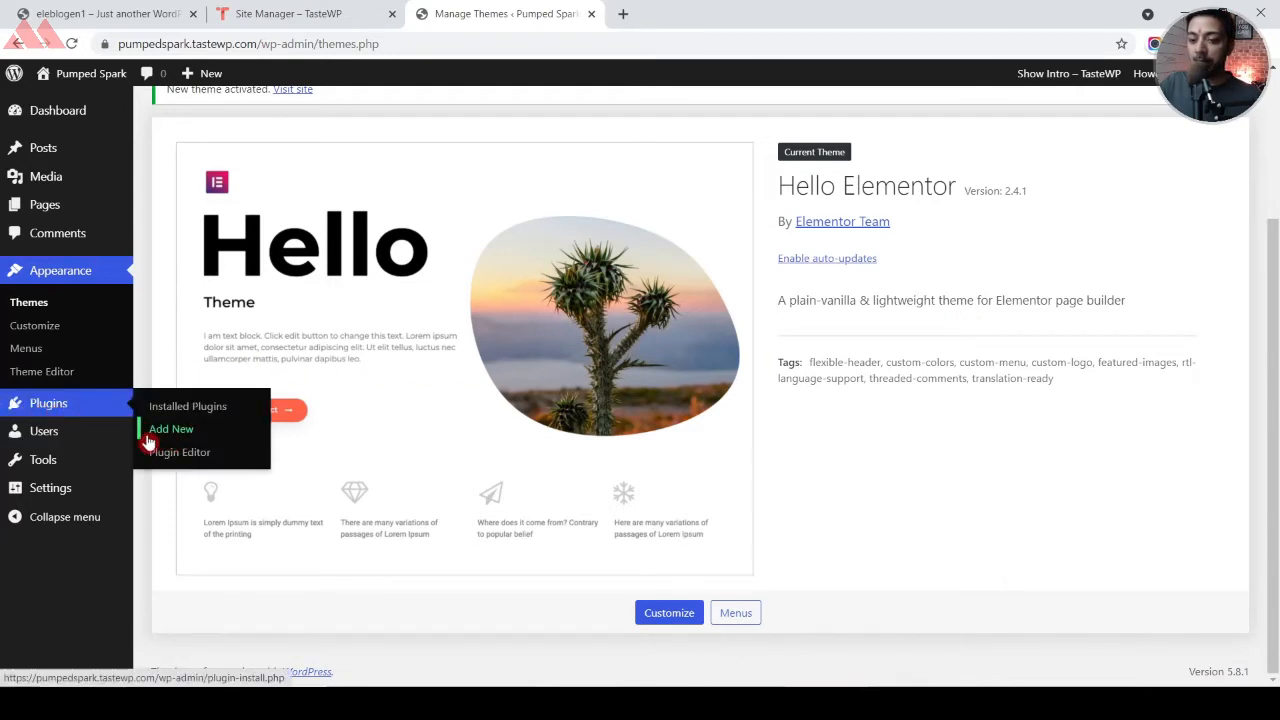
pyautogui.click(172, 438)
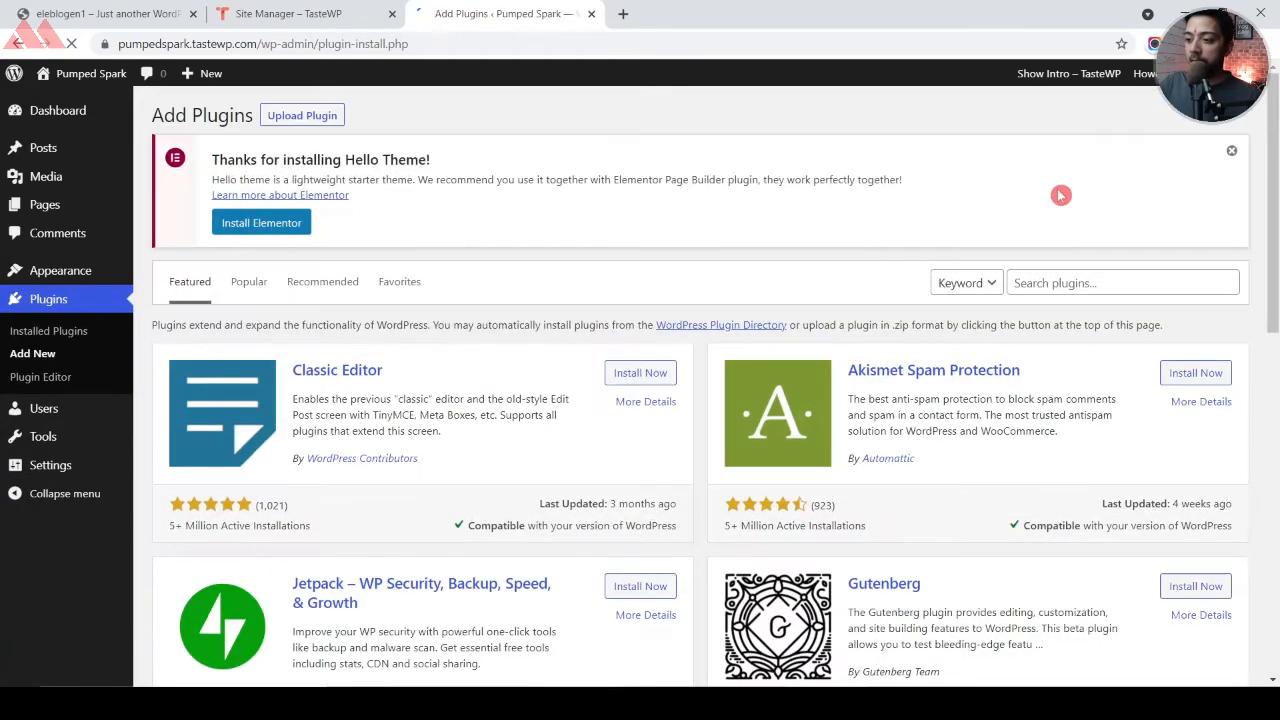
pyautogui.click(1063, 280)
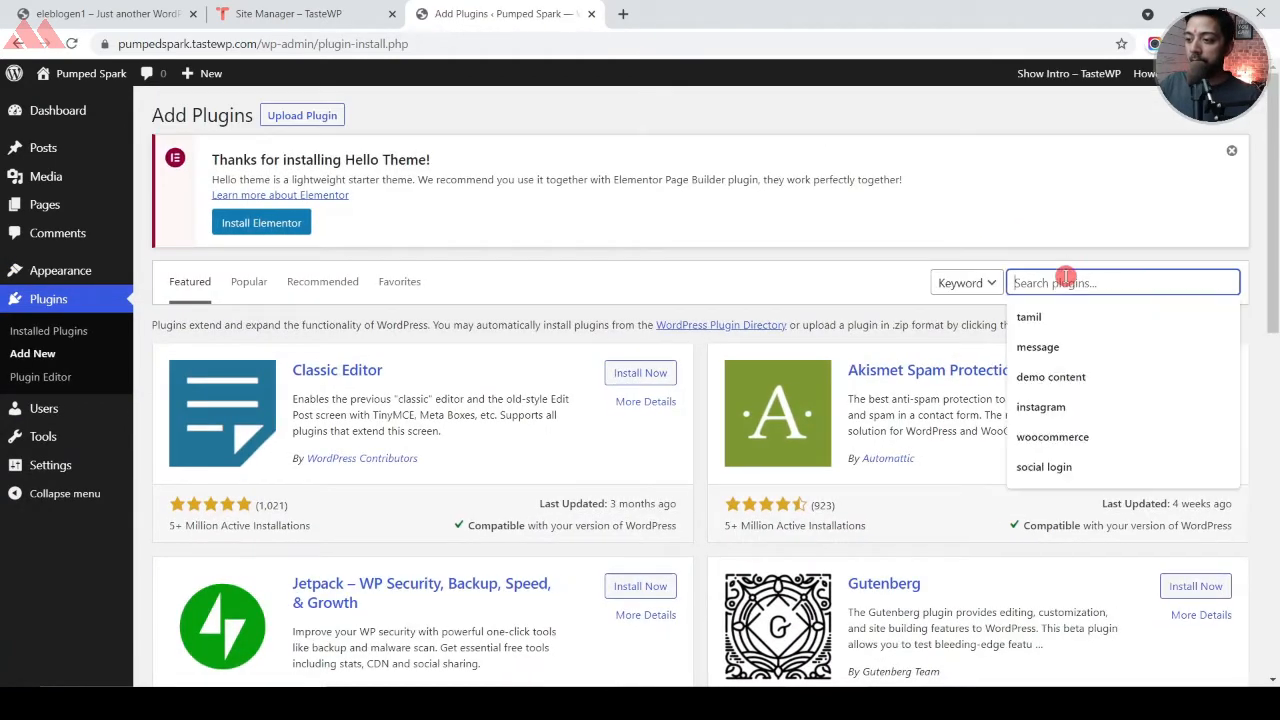
pyautogui.write('w')
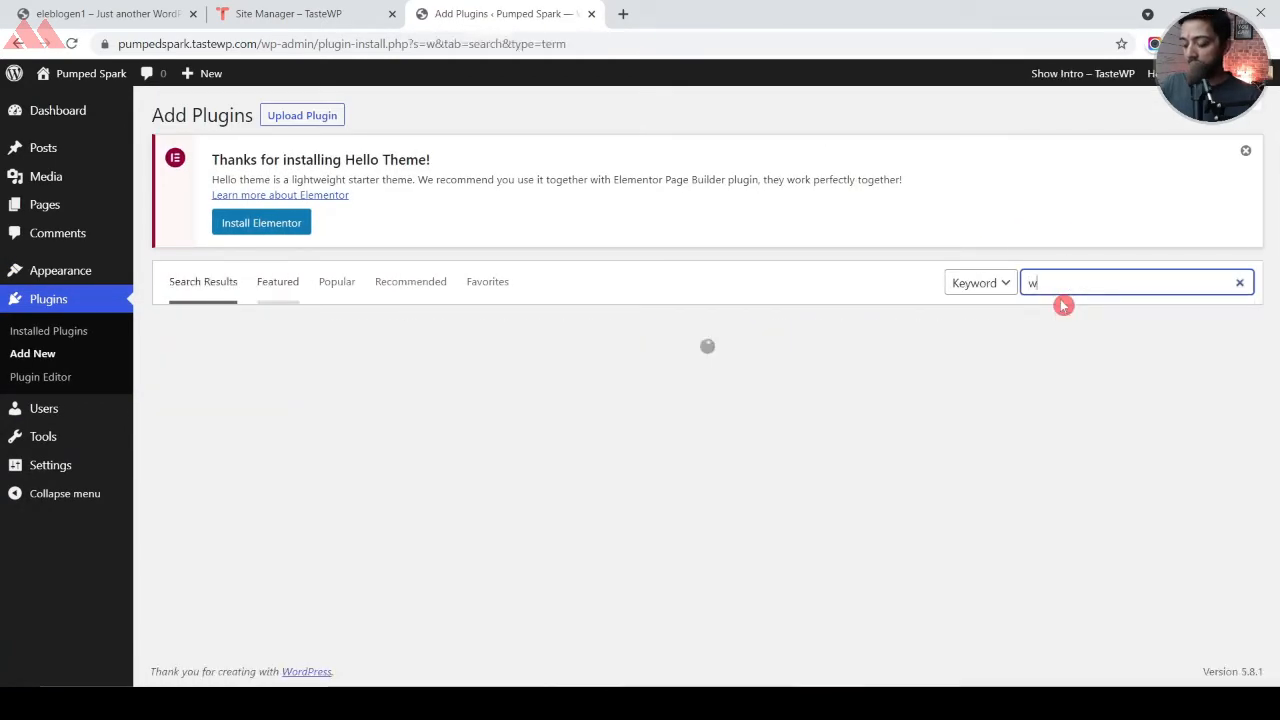
pyautogui.press('BackSpace')
pyautogui.write('elementor')
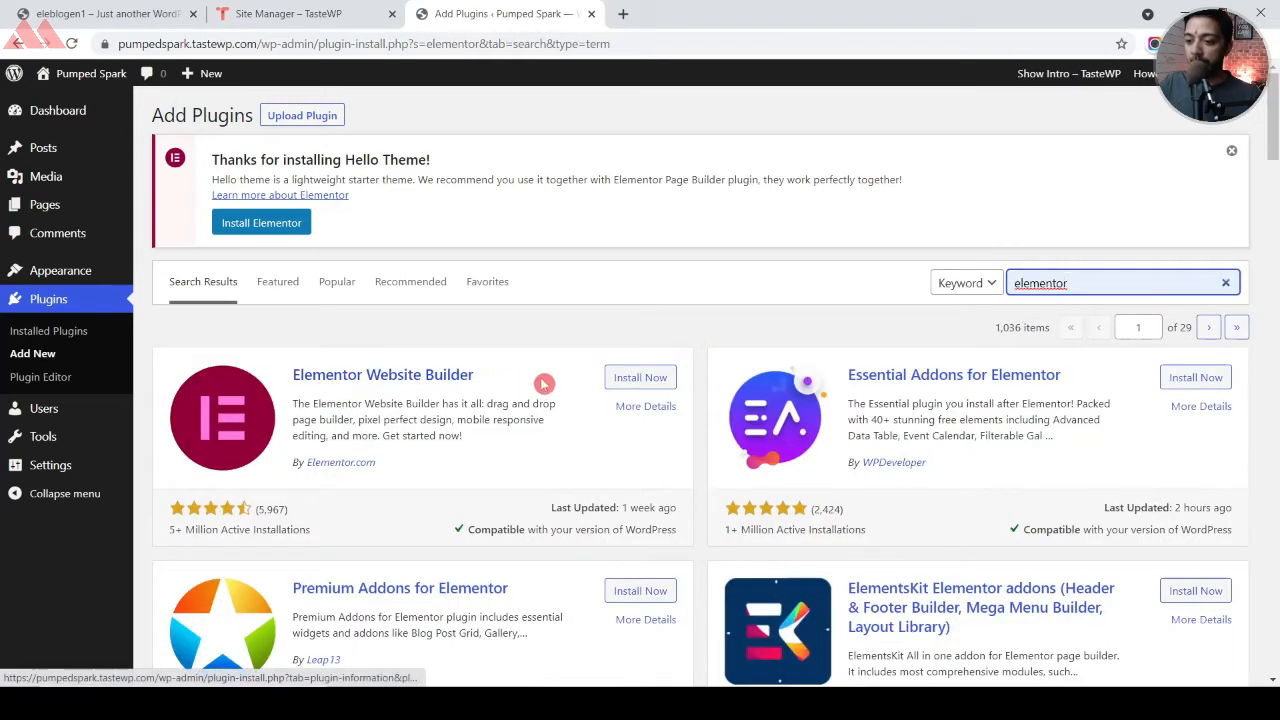
pyautogui.click(630, 377)
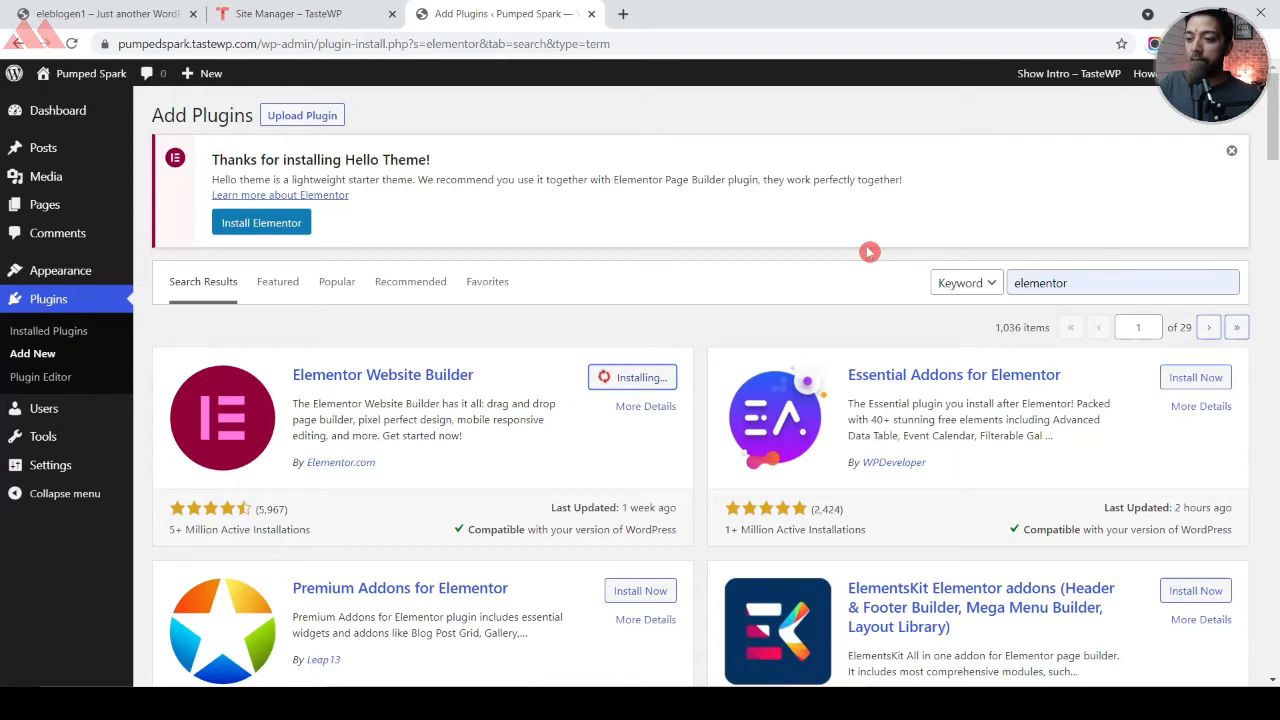
pyautogui.click(660, 384)
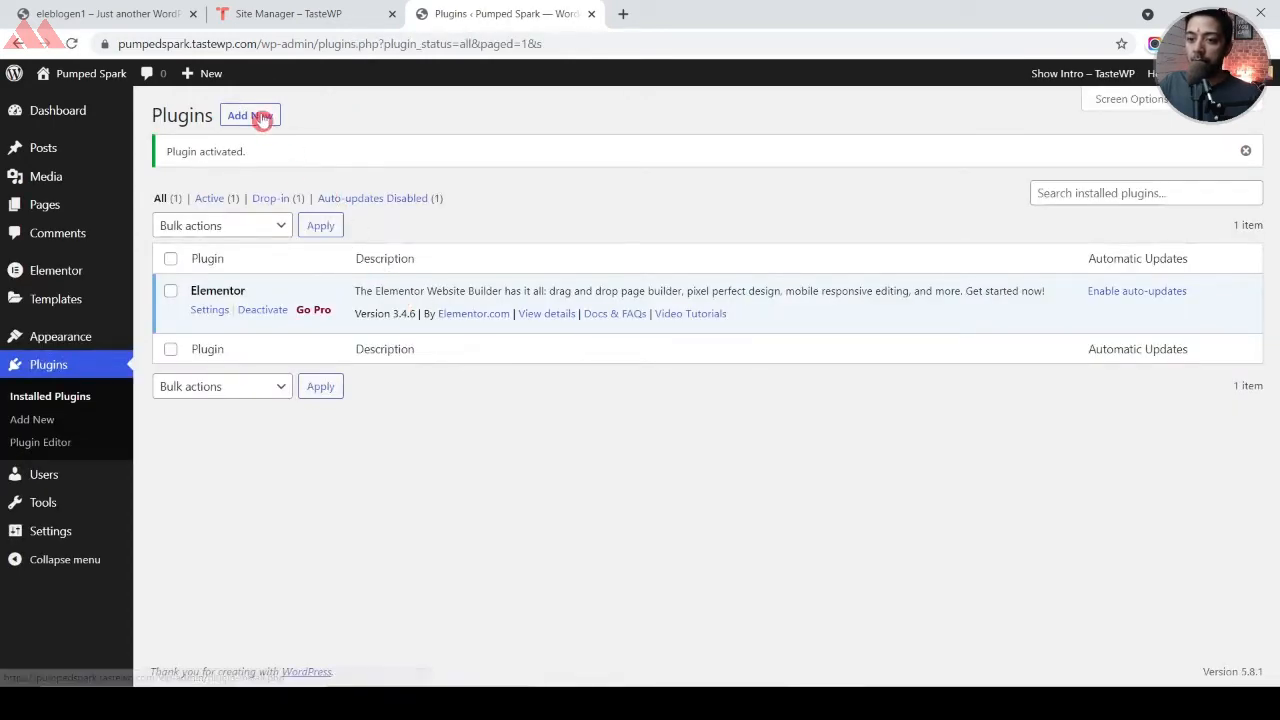
# Upload, install and activate the Elementor Pro plugin from elementor-pro-3.4.1 (1).zip, and connect and activate its license
pyautogui.click(249, 118)
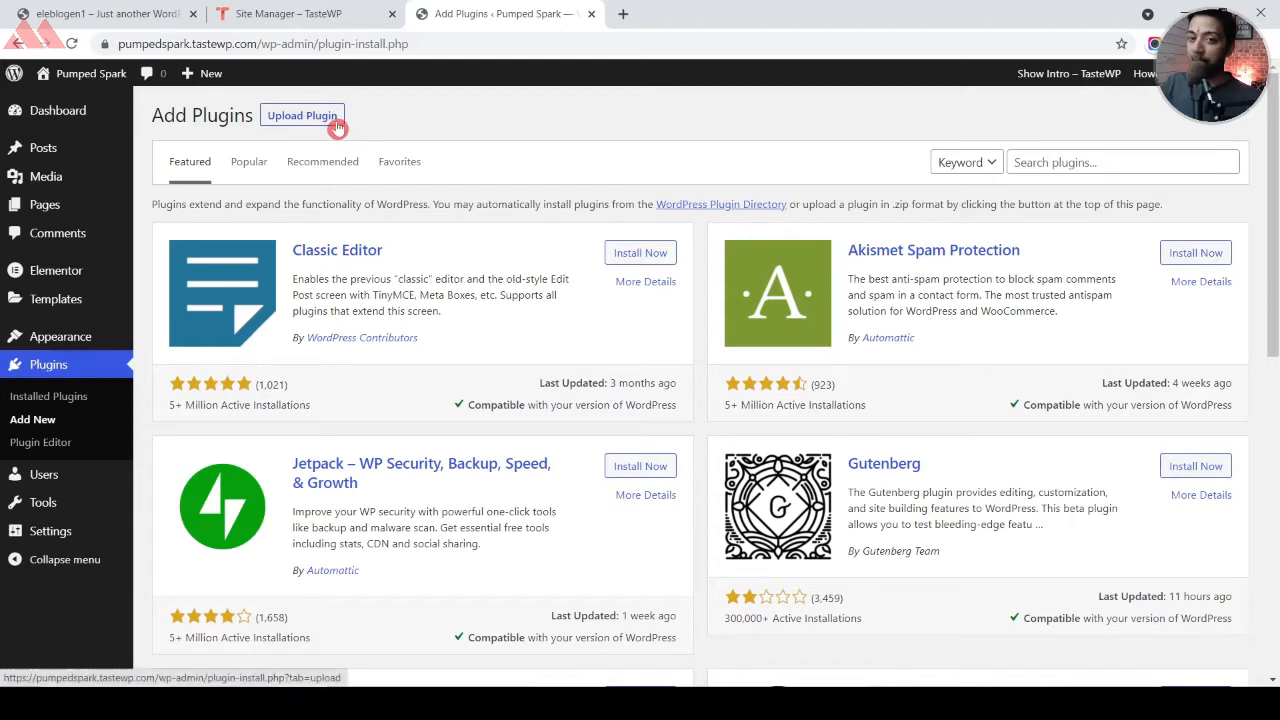
pyautogui.click(270, 117)
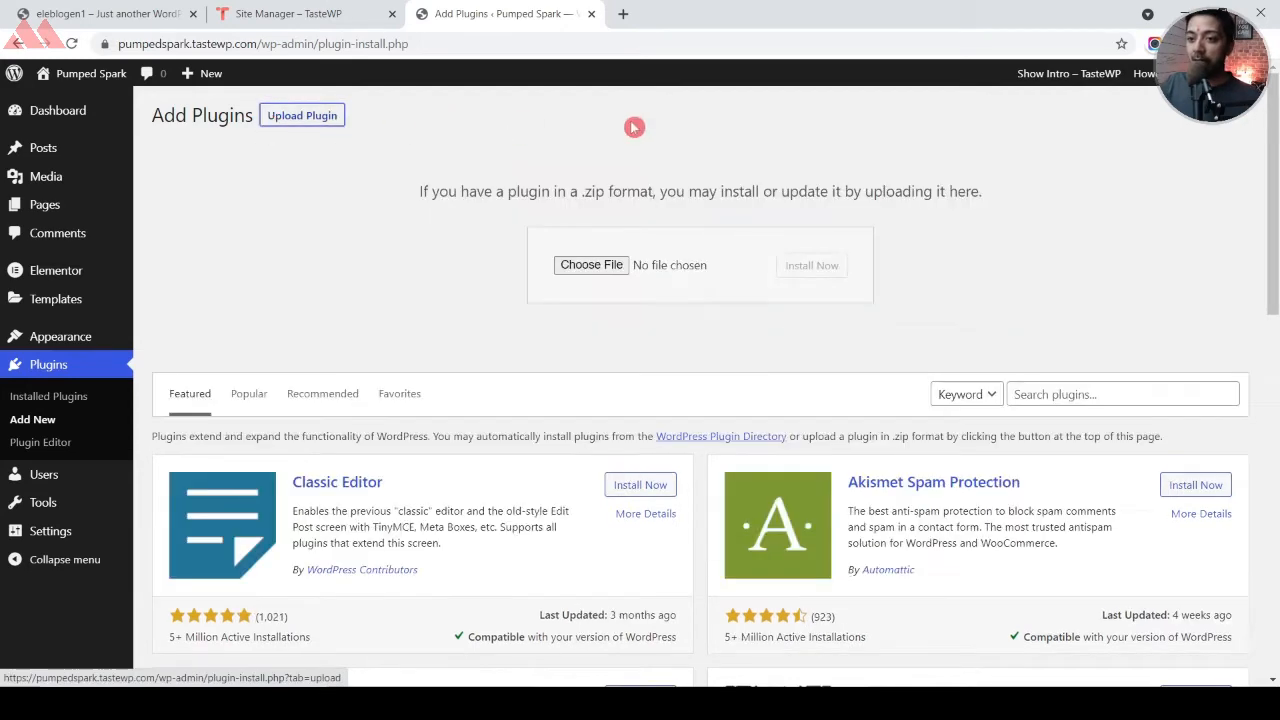
pyautogui.click(608, 272)
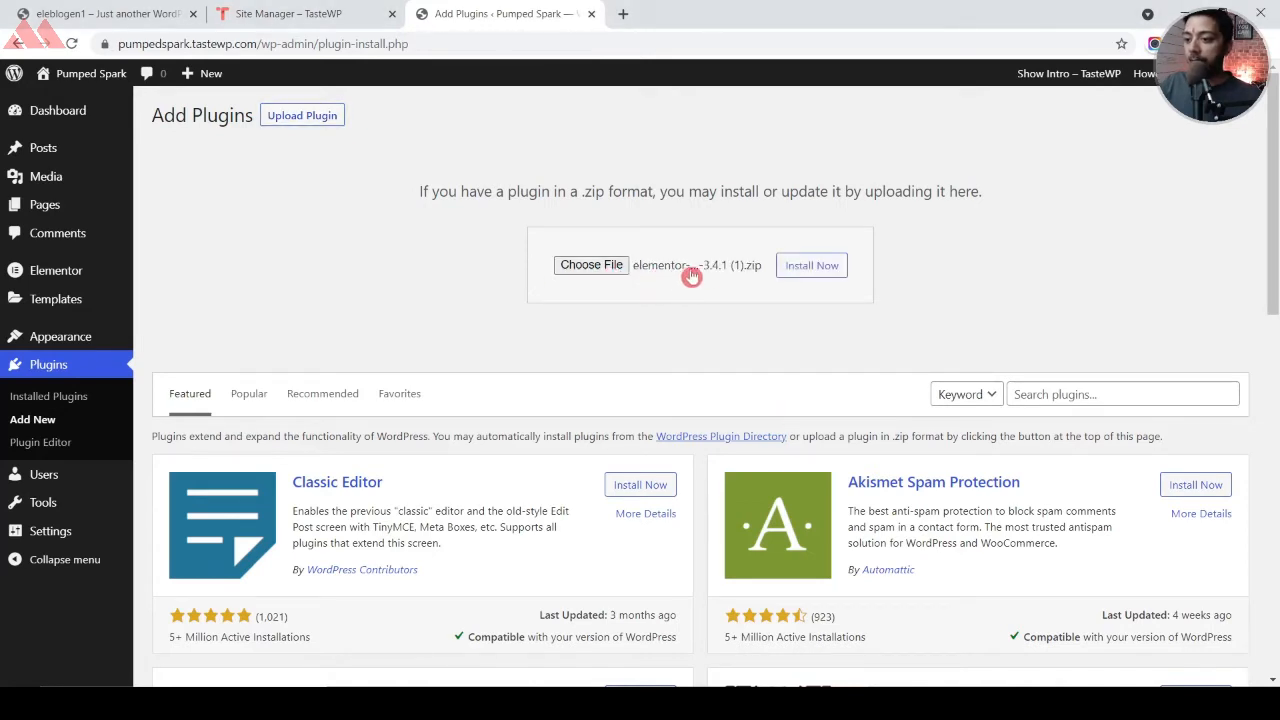
pyautogui.click(836, 276)
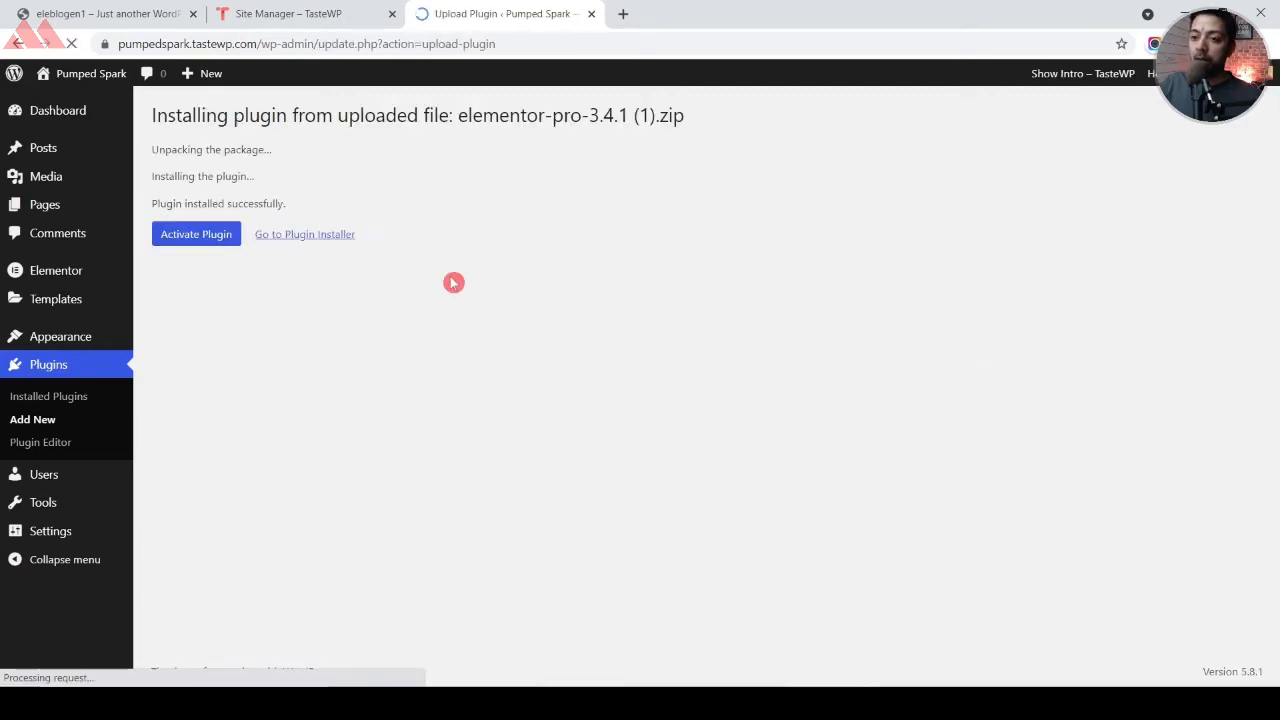
pyautogui.click(183, 238)
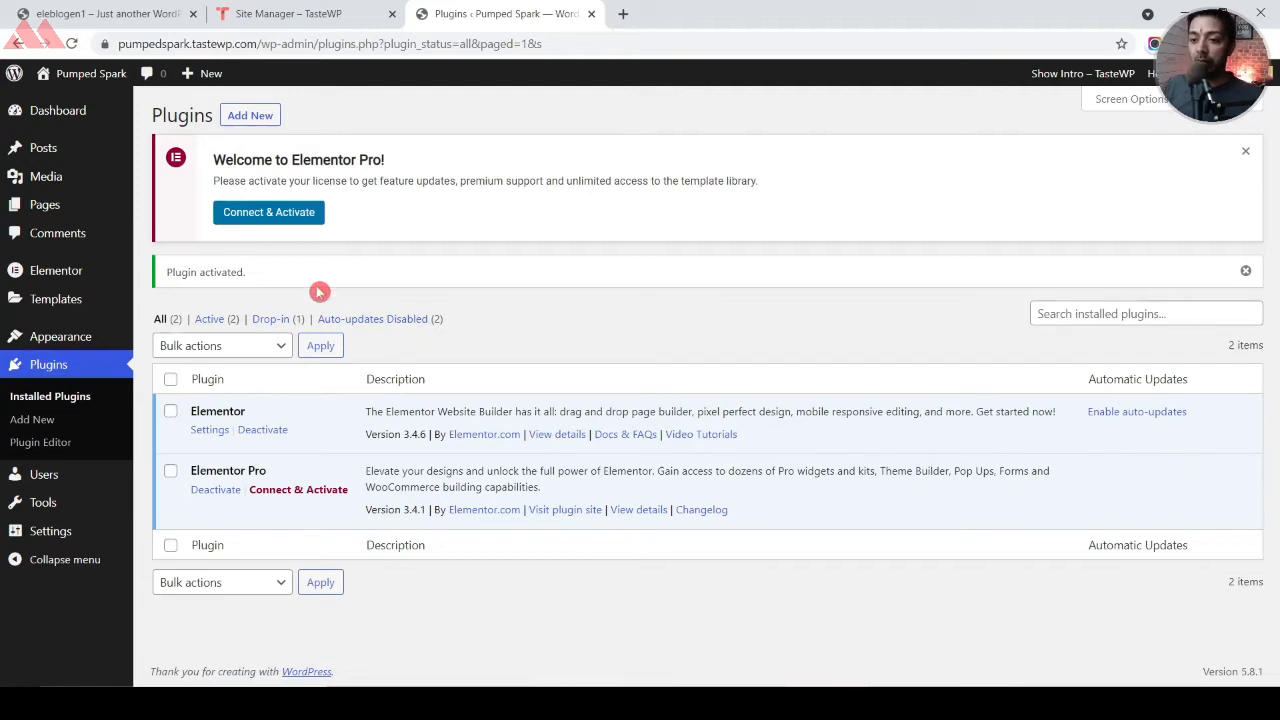
pyautogui.click(265, 220)
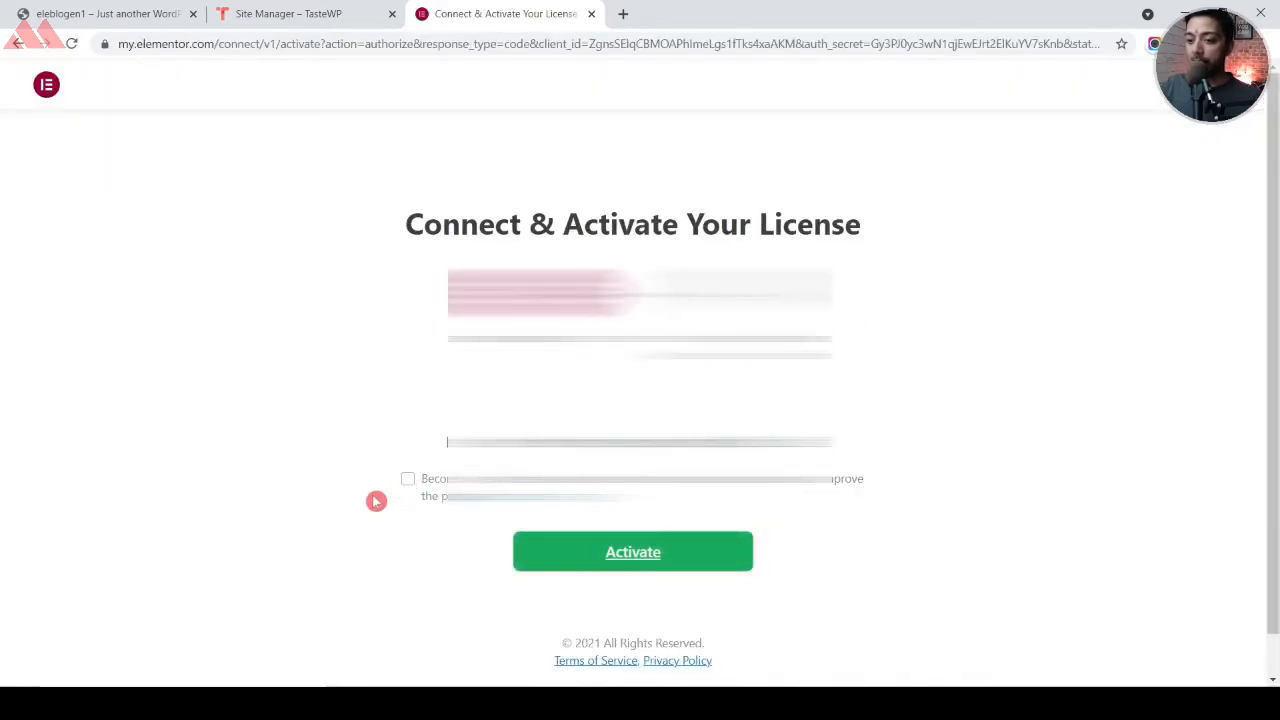
pyautogui.click(628, 554)
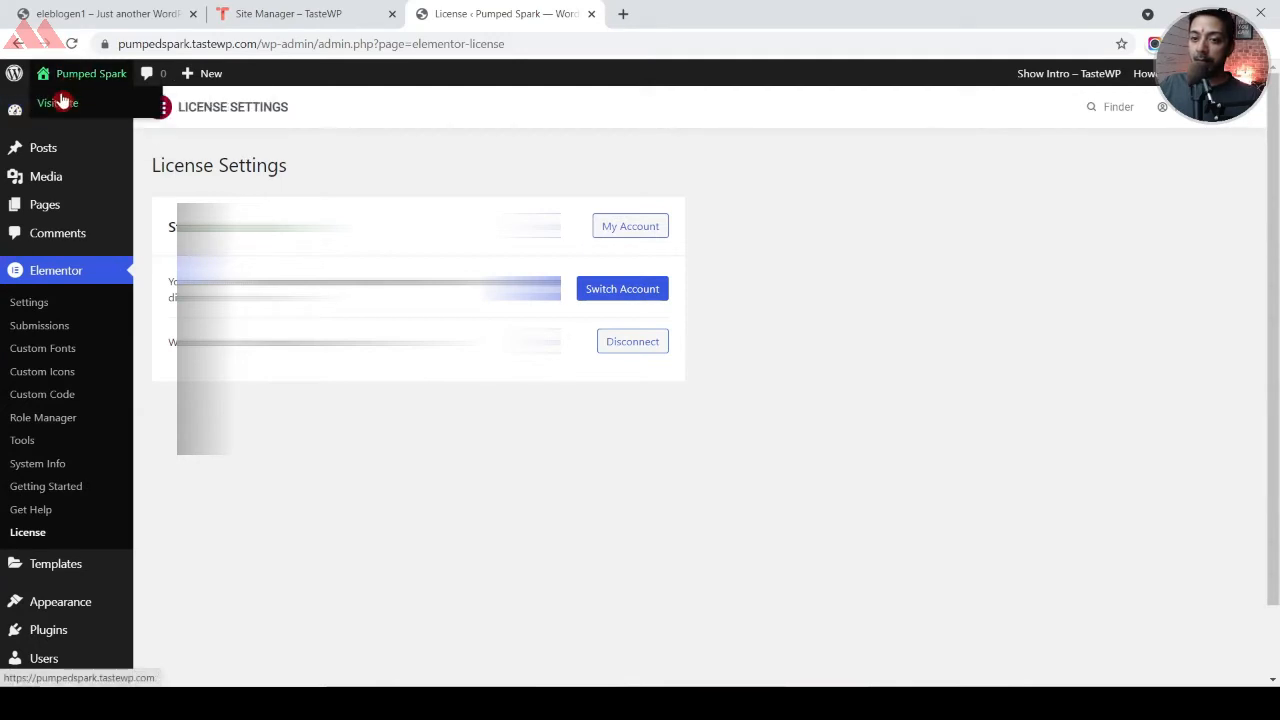
# View the Pumped Spark front end in a separate browser tab, and return to the site's admin area
pyautogui.rightClick(70, 84)
pyautogui.click(100, 108)
pyautogui.click(660, 14)
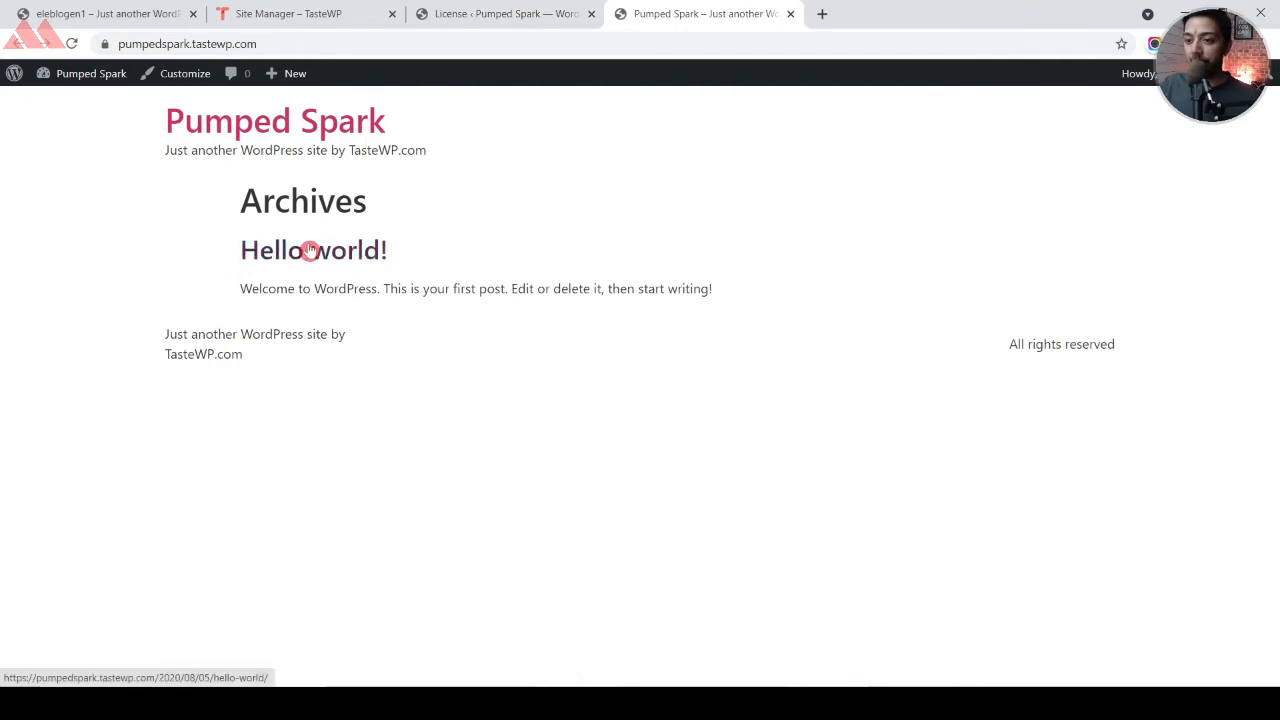
pyautogui.click(515, 14)
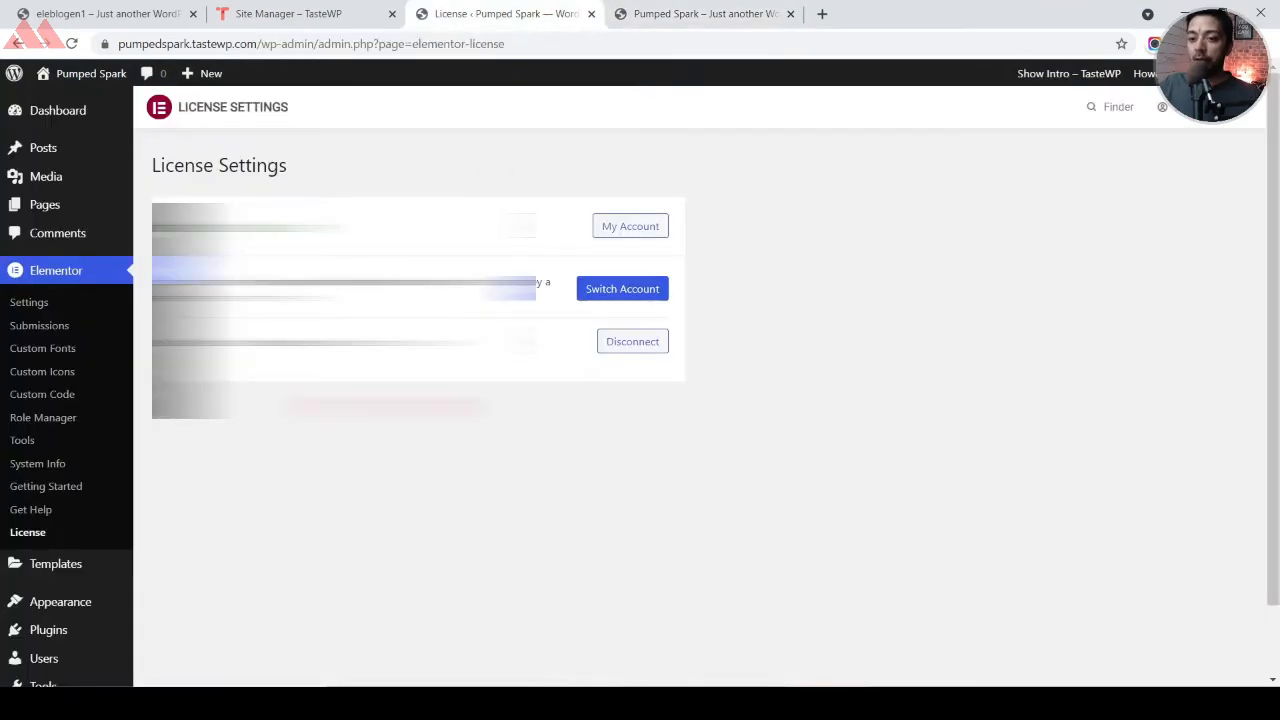
# Create and publish a new page titled "Home", and return to the pages list
pyautogui.moveTo(49, 212)
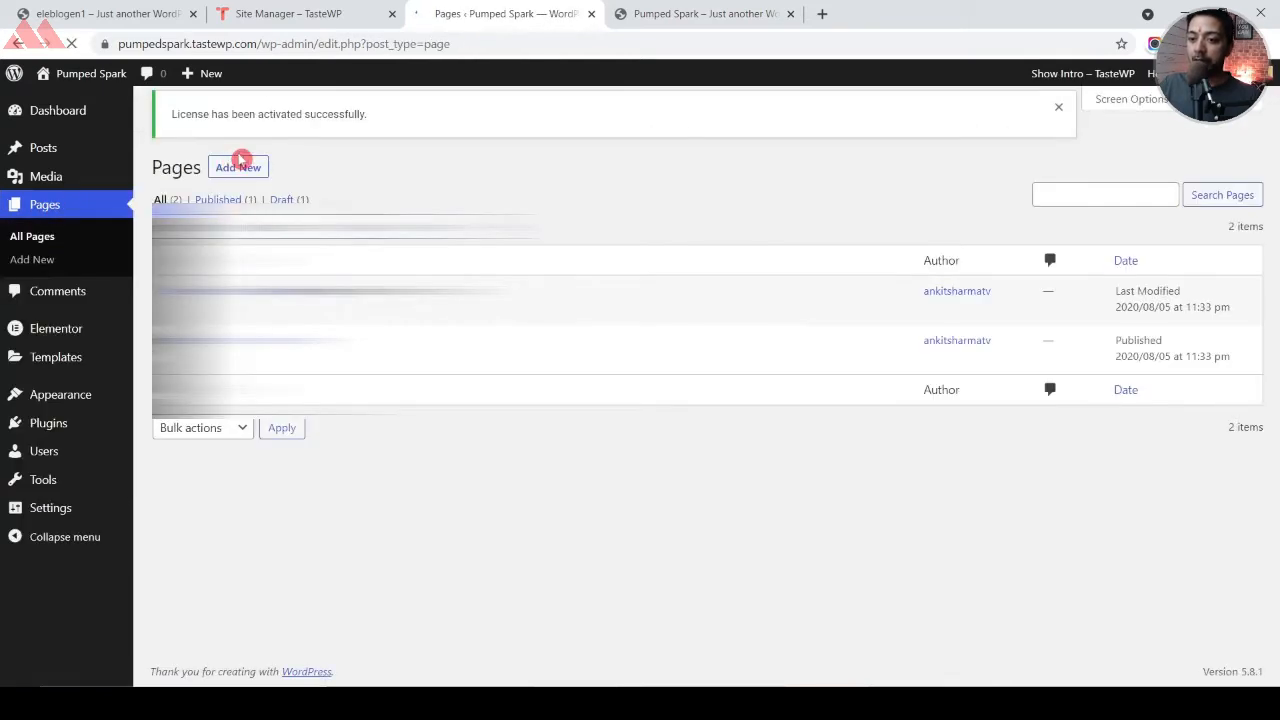
pyautogui.click(246, 120)
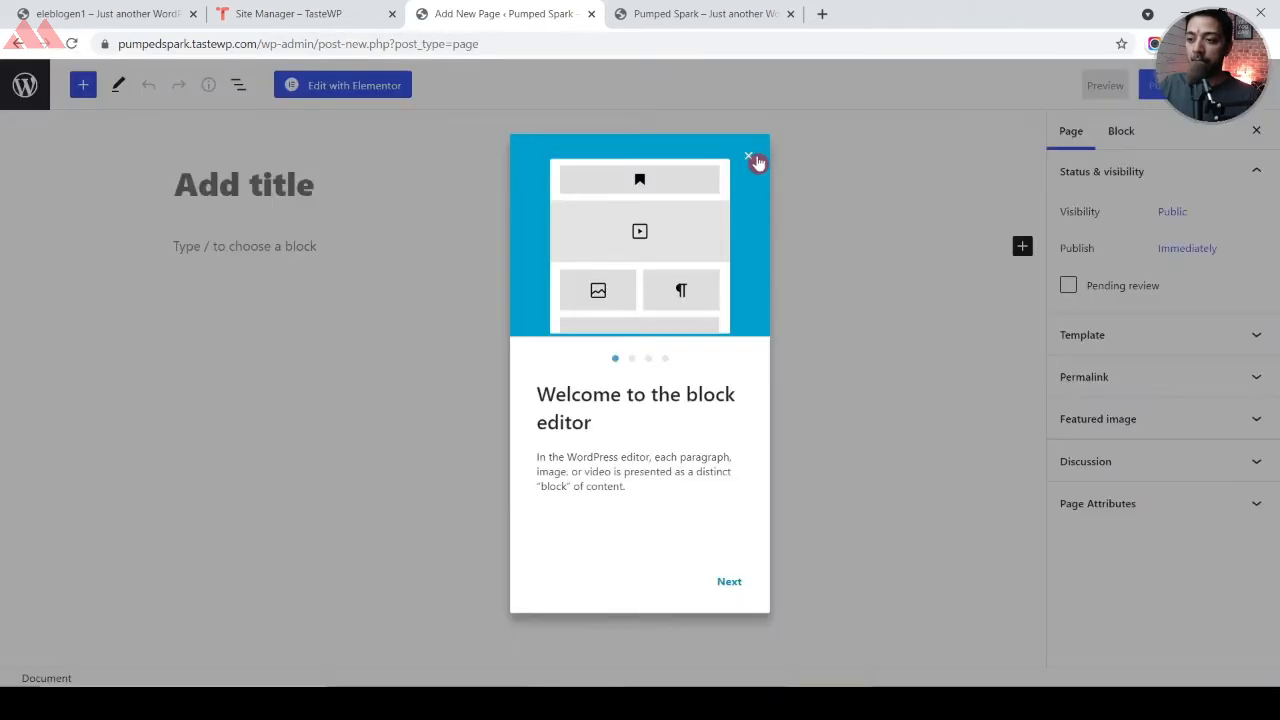
pyautogui.click(756, 159)
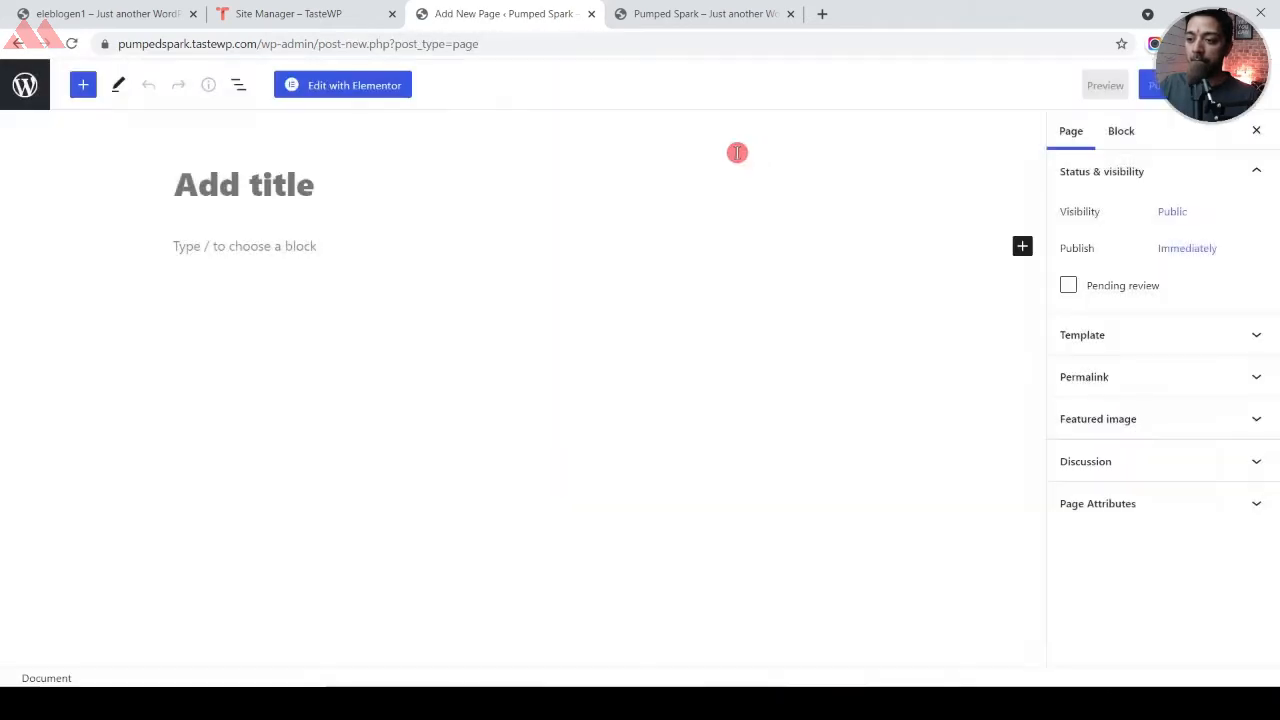
pyautogui.click(375, 191)
pyautogui.write('Home')
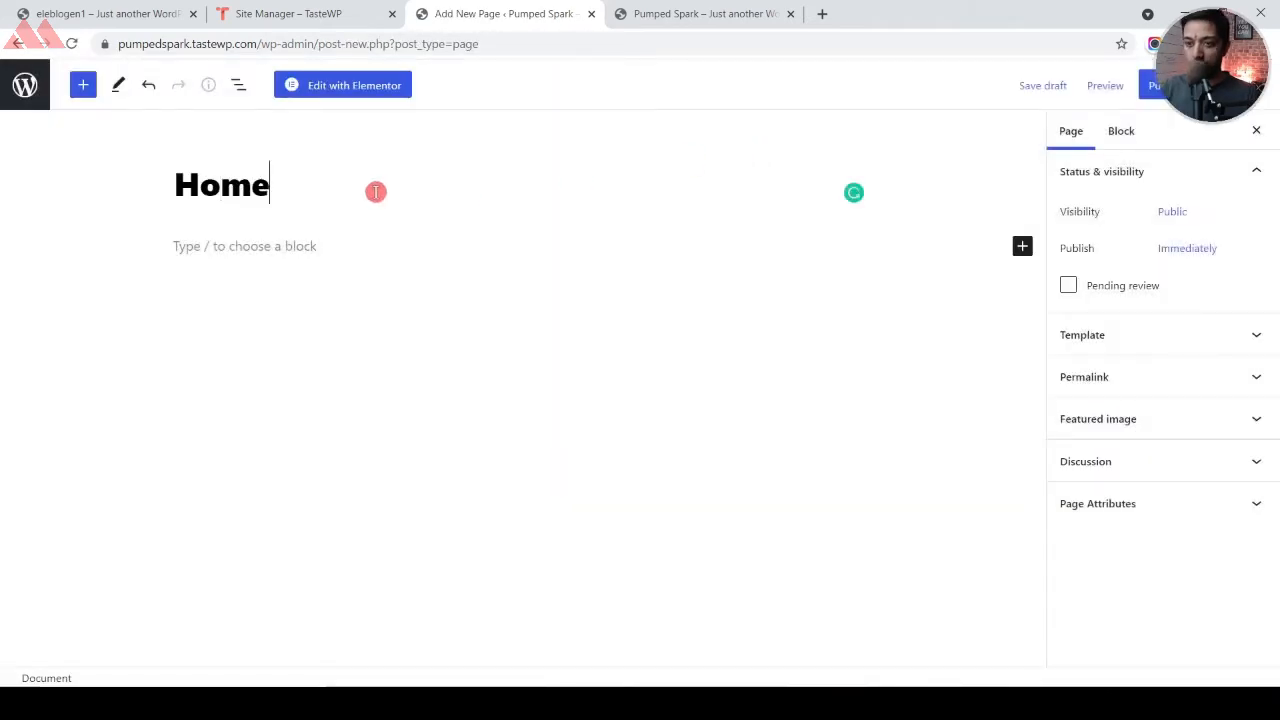
pyautogui.click(1152, 88)
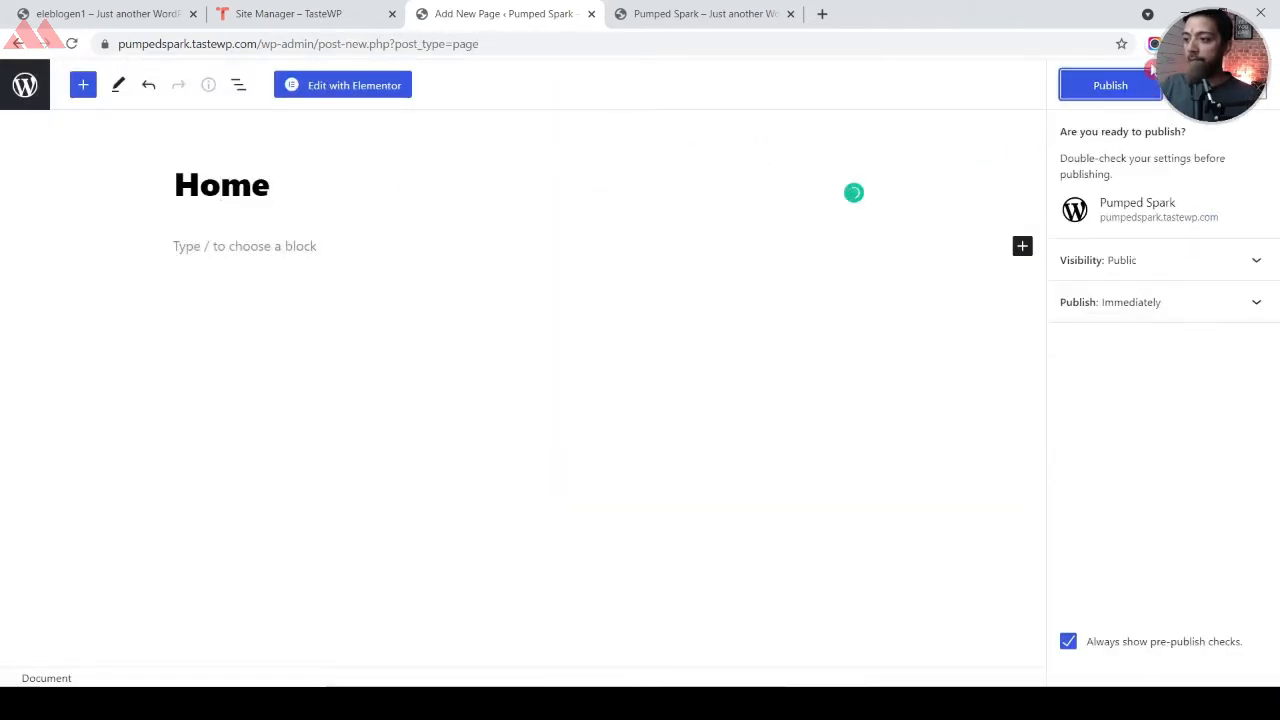
pyautogui.click(1137, 88)
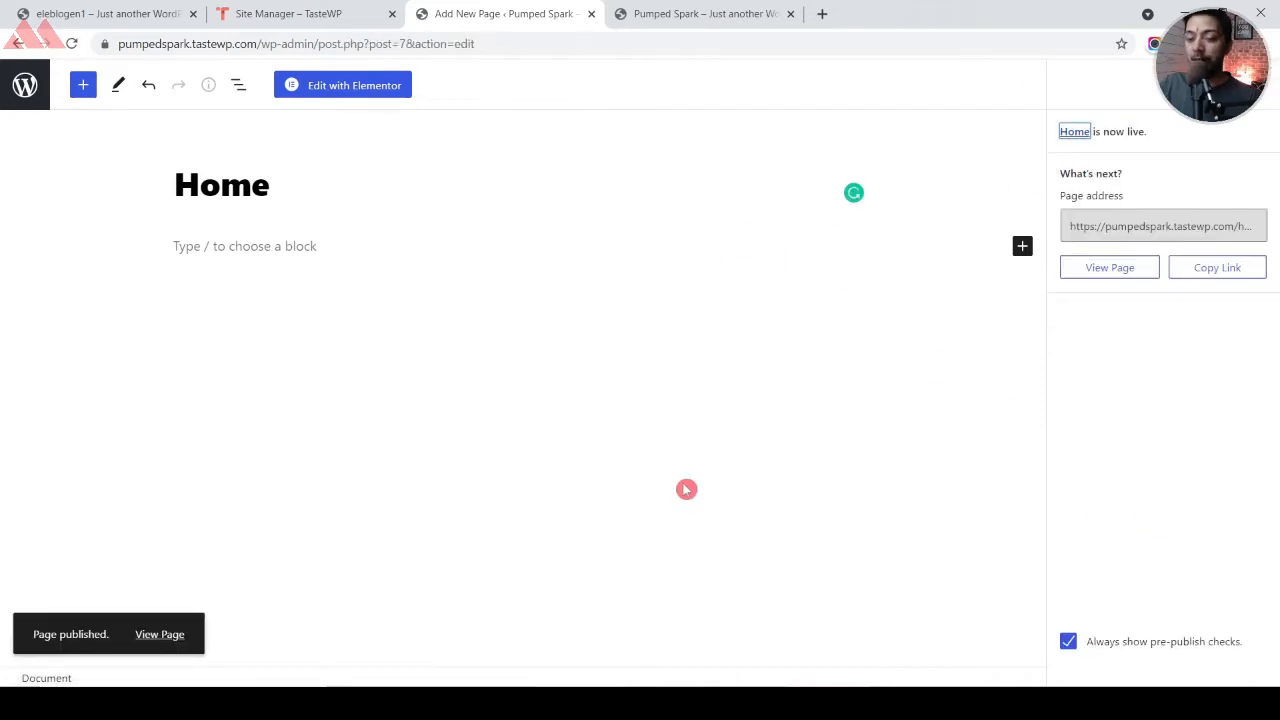
pyautogui.click(29, 84)
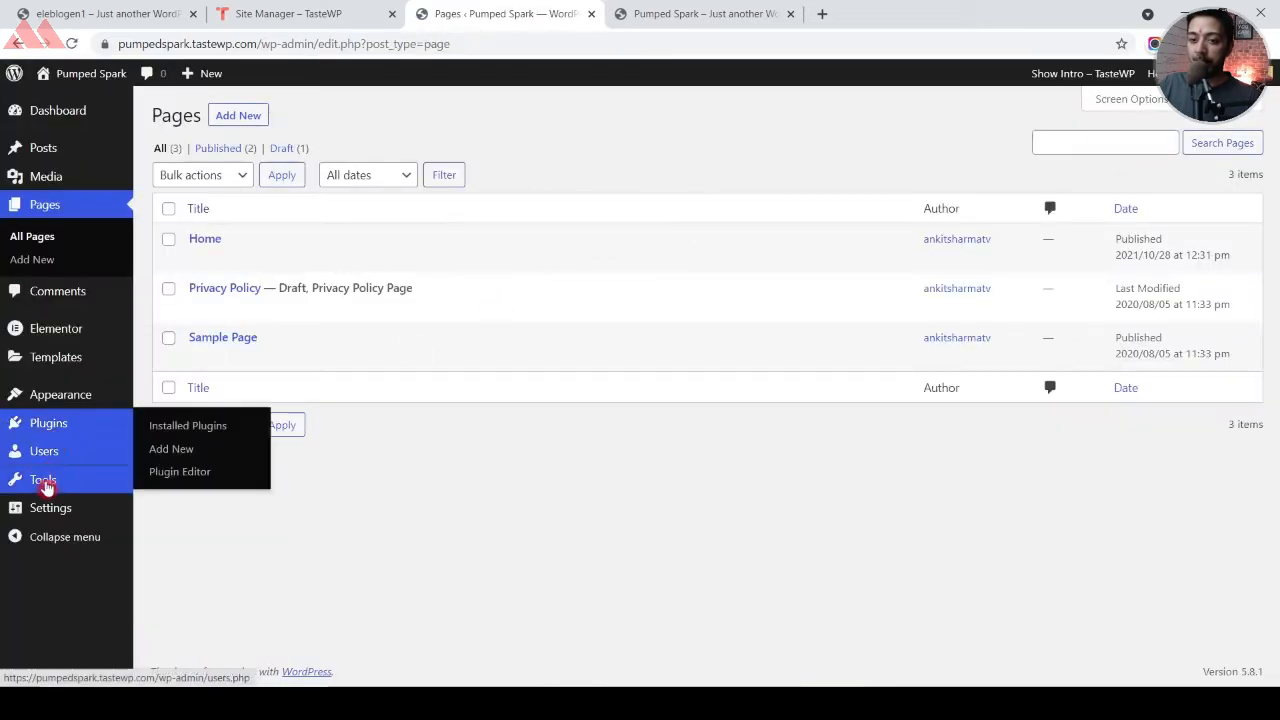
# Make the site's homepage display the static page "Home" and save the reading settings
pyautogui.moveTo(48, 510)
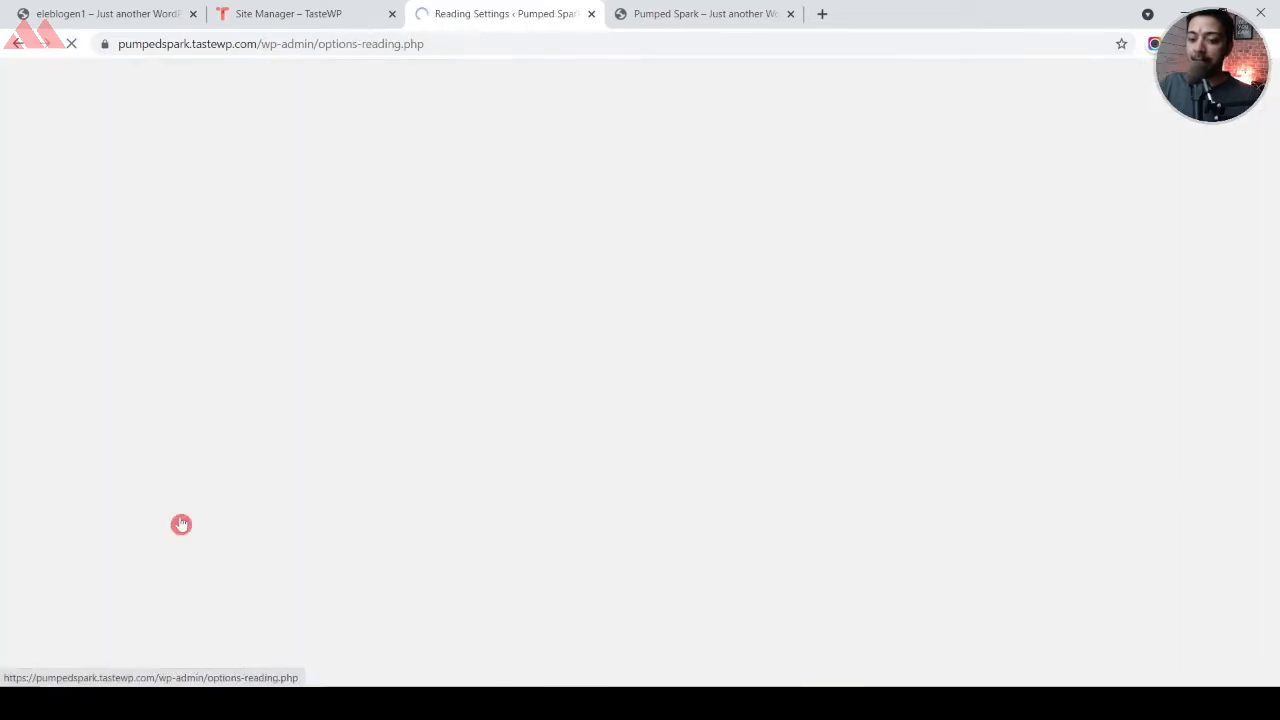
pyautogui.click(341, 188)
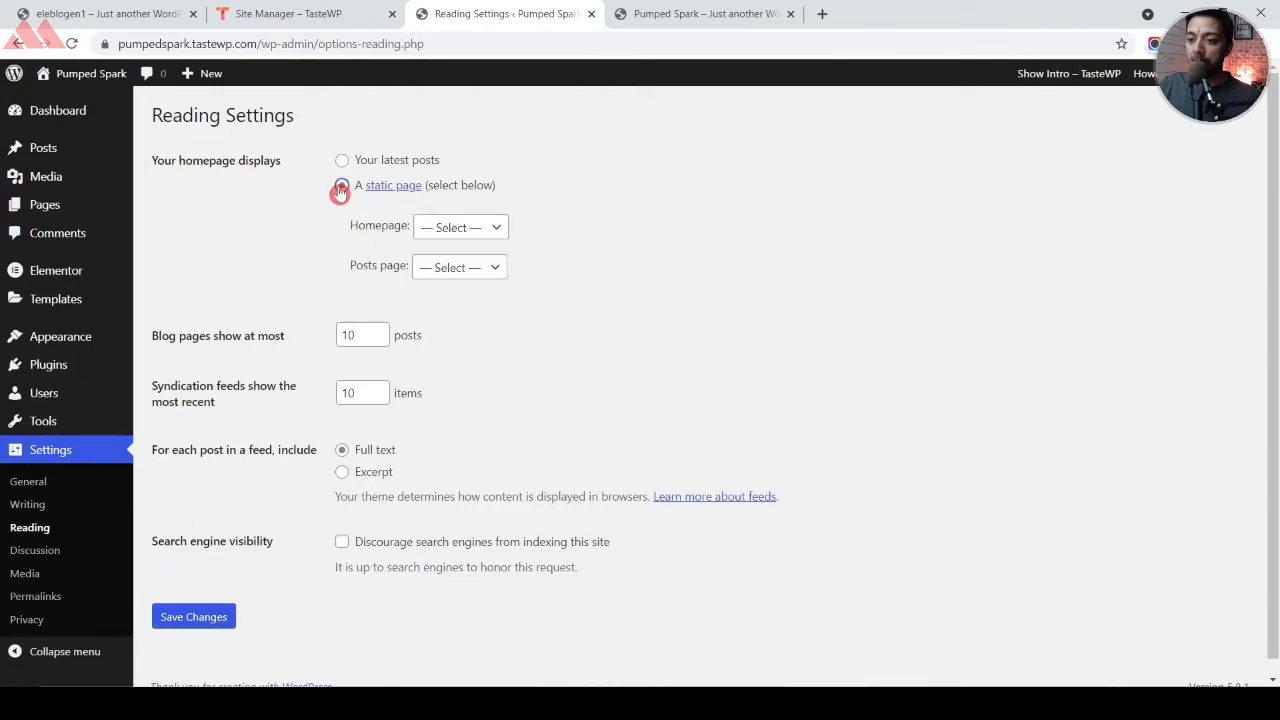
pyautogui.click(466, 230)
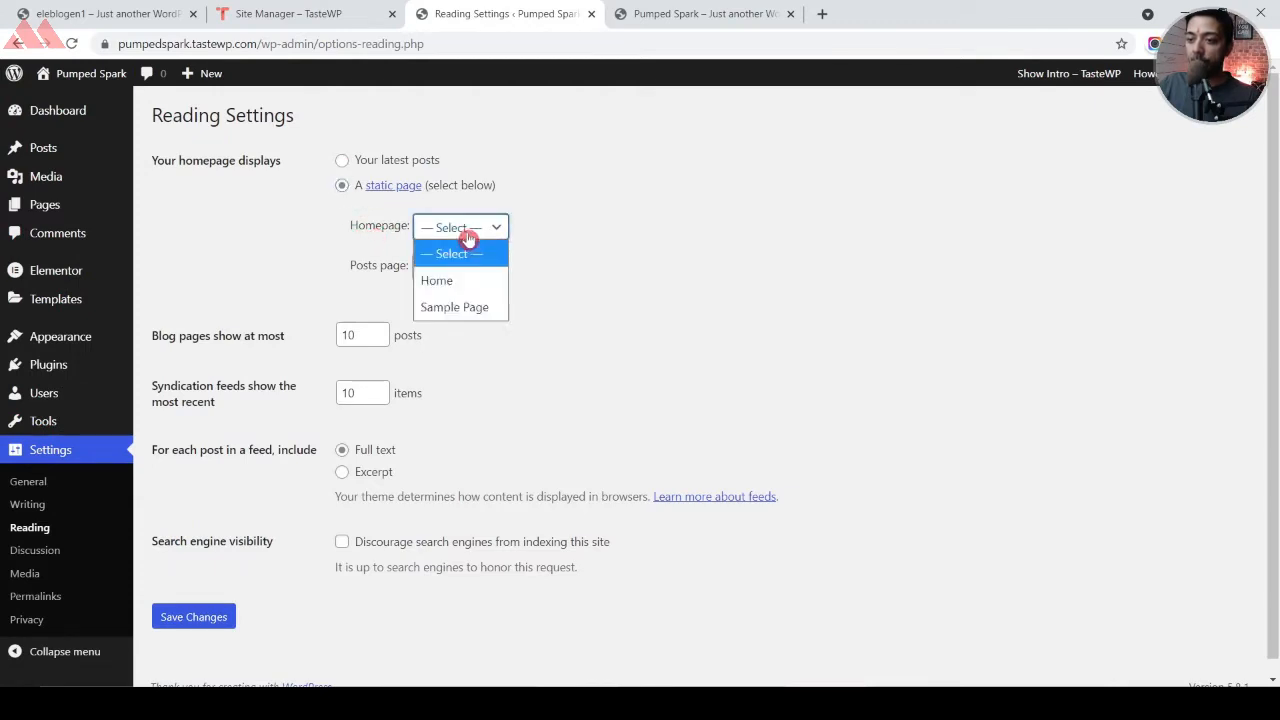
pyautogui.click(457, 282)
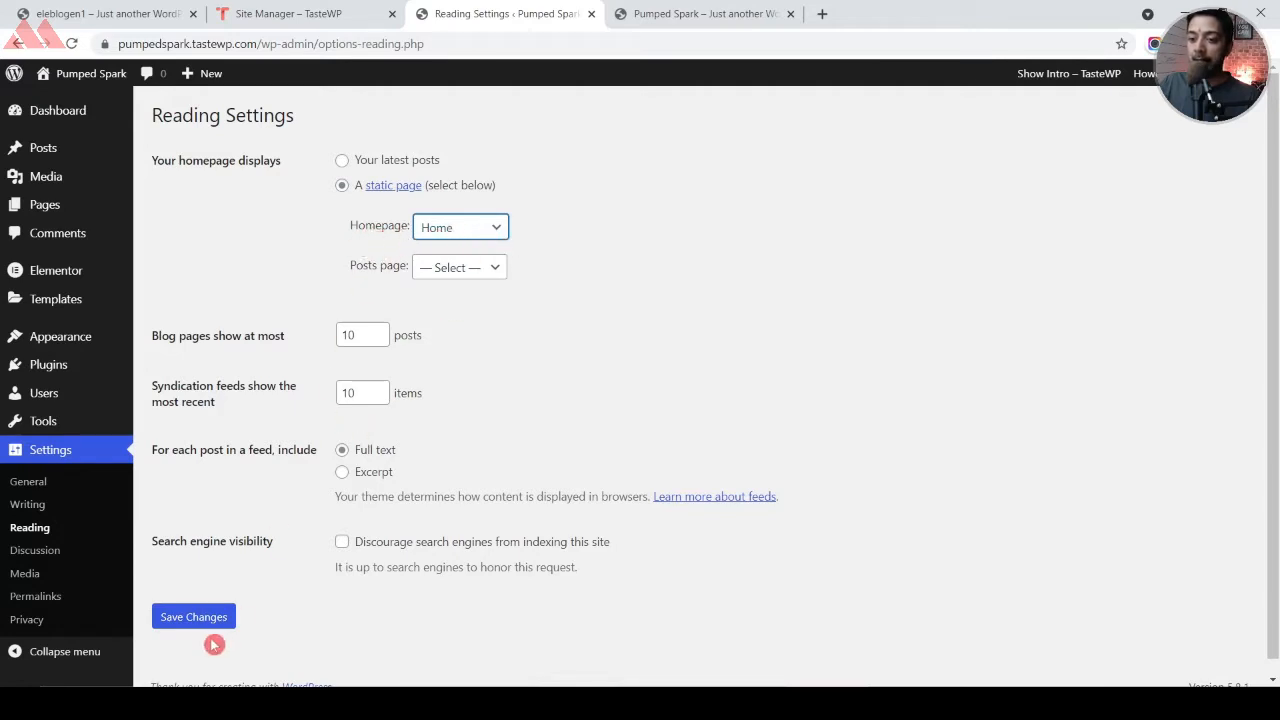
pyautogui.click(182, 620)
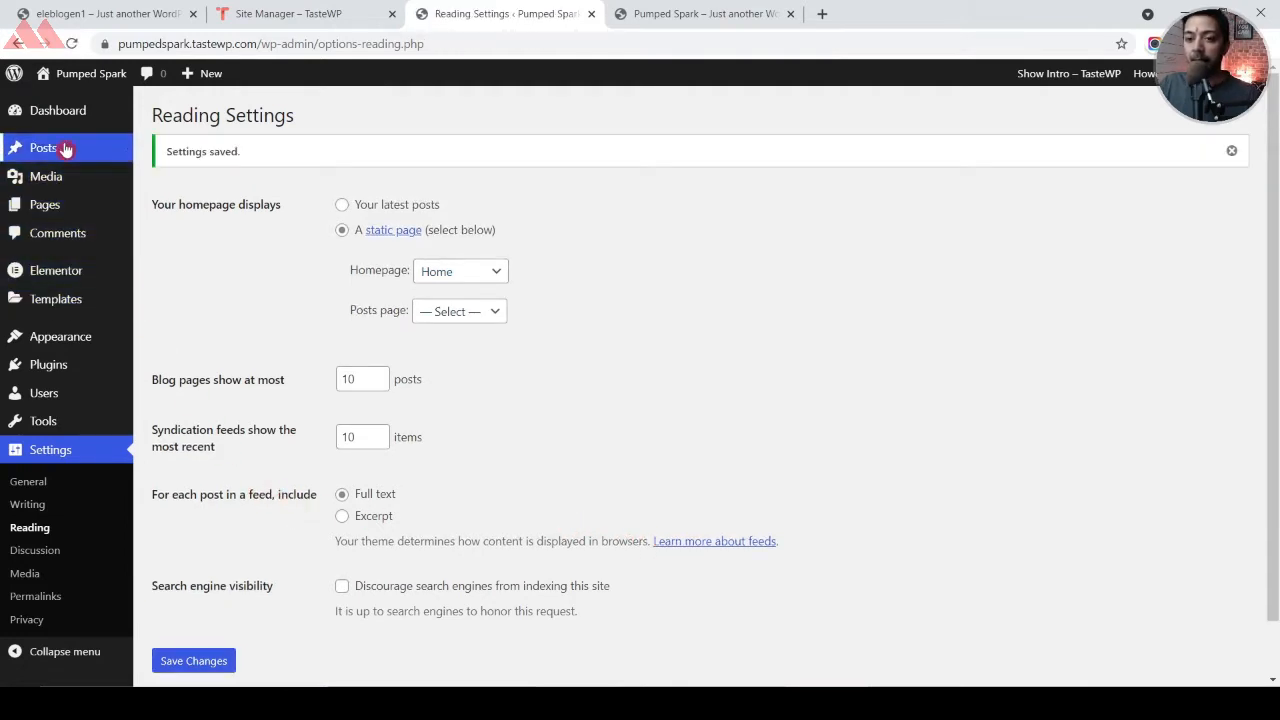
# Set the permalinks to the custom structure /%postname%/ without the index.php part, and save the change
pyautogui.moveTo(65, 149)
pyautogui.scroll(-1, 36, 540)
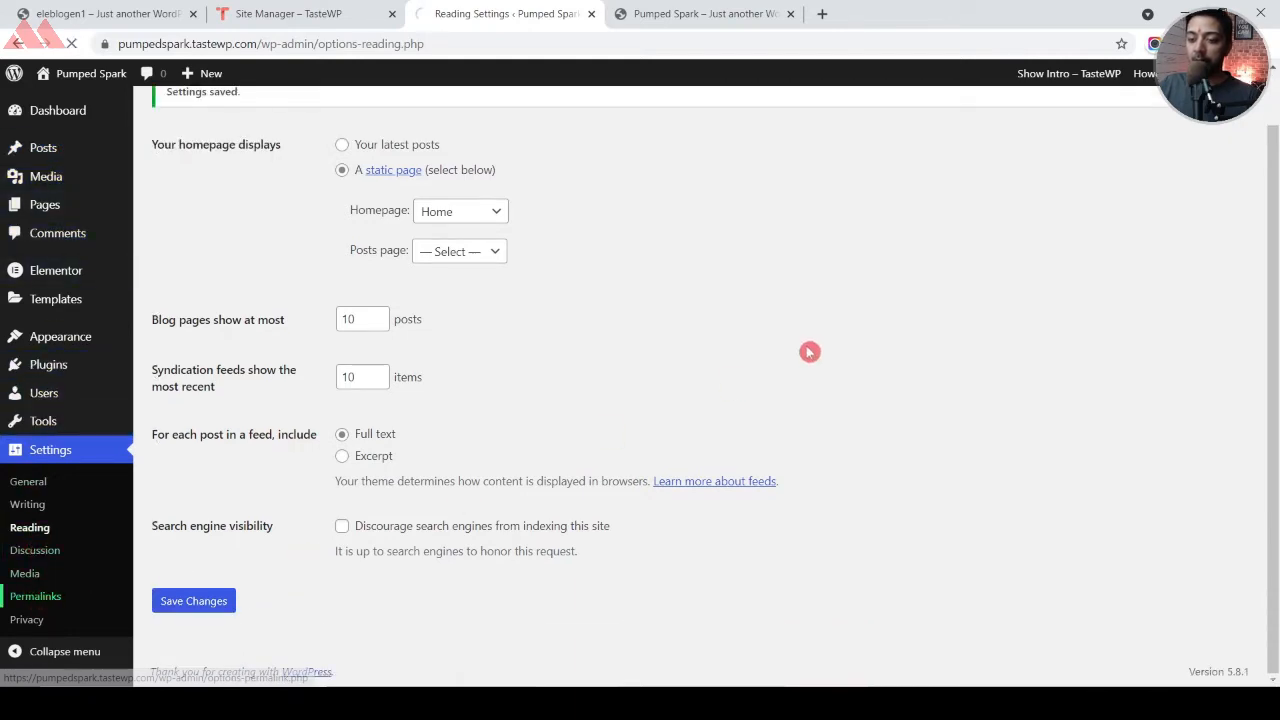
pyautogui.click(211, 446)
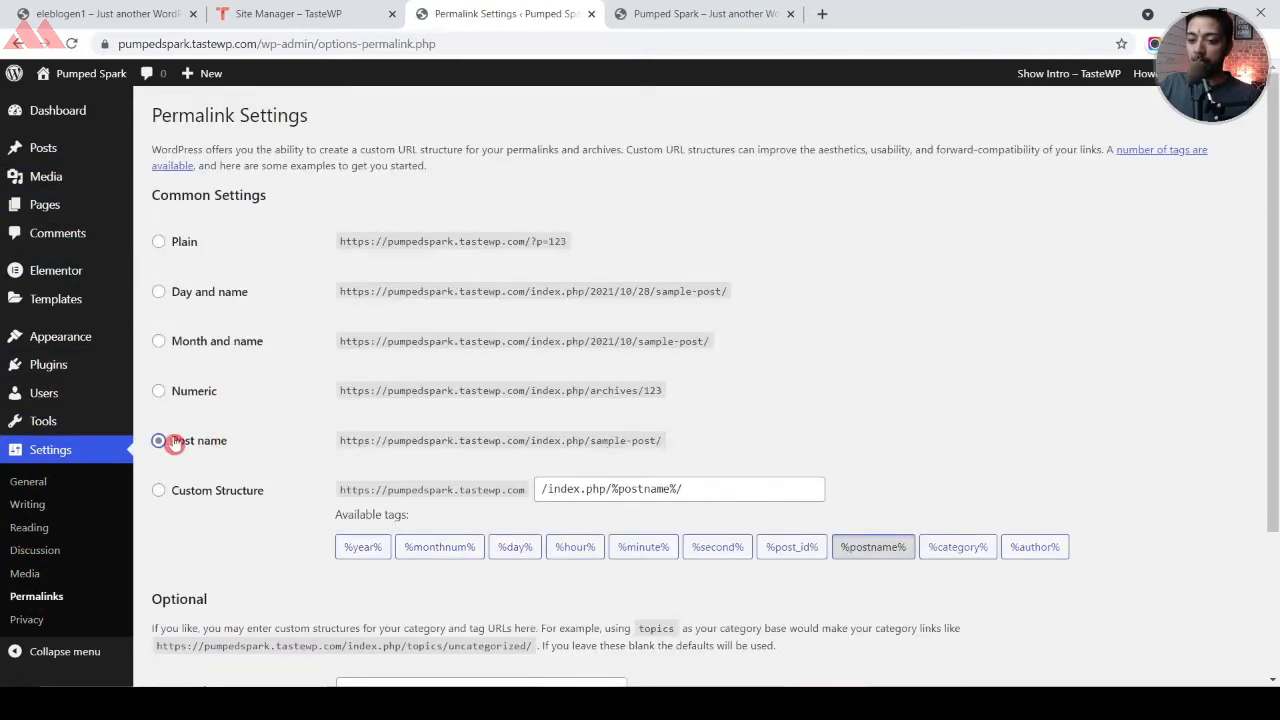
pyautogui.click(610, 489)
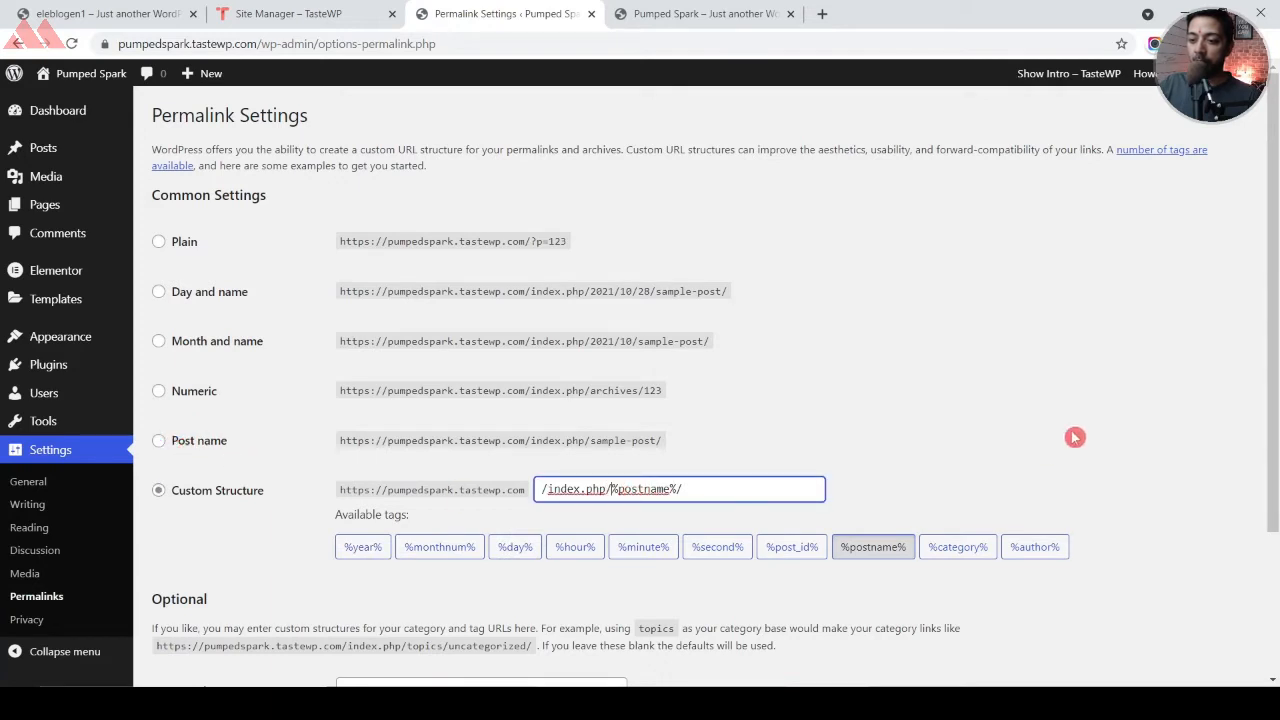
pyautogui.press('BackSpace')
pyautogui.press('BackSpace')
pyautogui.press('BackSpace')
pyautogui.press('BackSpace')
pyautogui.press('BackSpace')
pyautogui.press('BackSpace')
pyautogui.press('BackSpace')
pyautogui.press('BackSpace')
pyautogui.press('BackSpace')
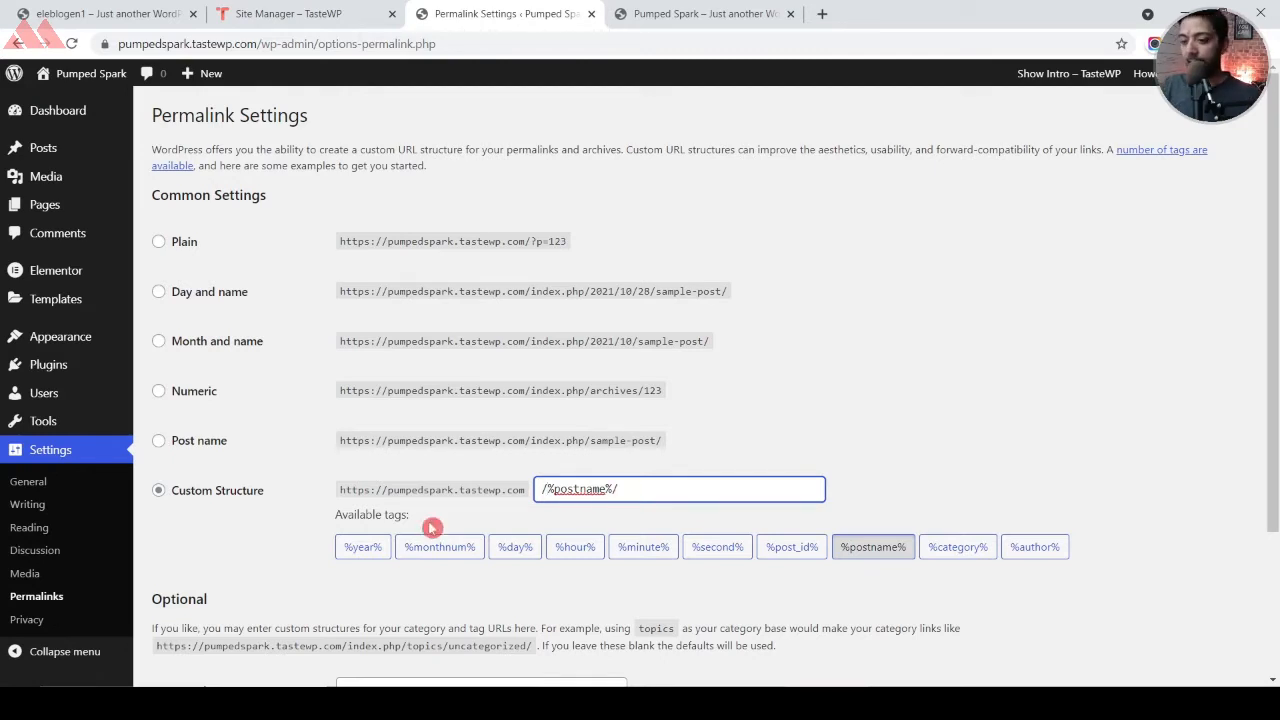
pyautogui.scroll(-3, 429, 526)
pyautogui.click(211, 606)
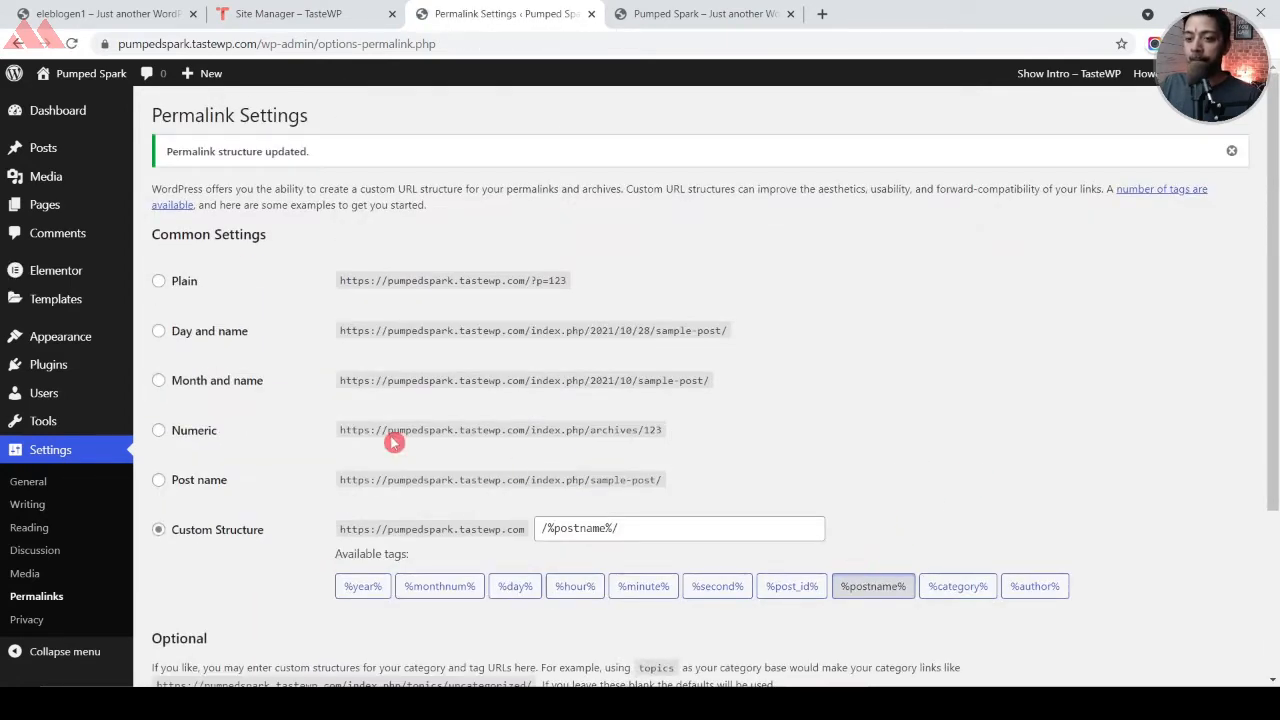
# Check the category names in the Tripster demo's menu, and rename the Uncategorized post category and its slug to "vanlife"
pyautogui.moveTo(60, 150)
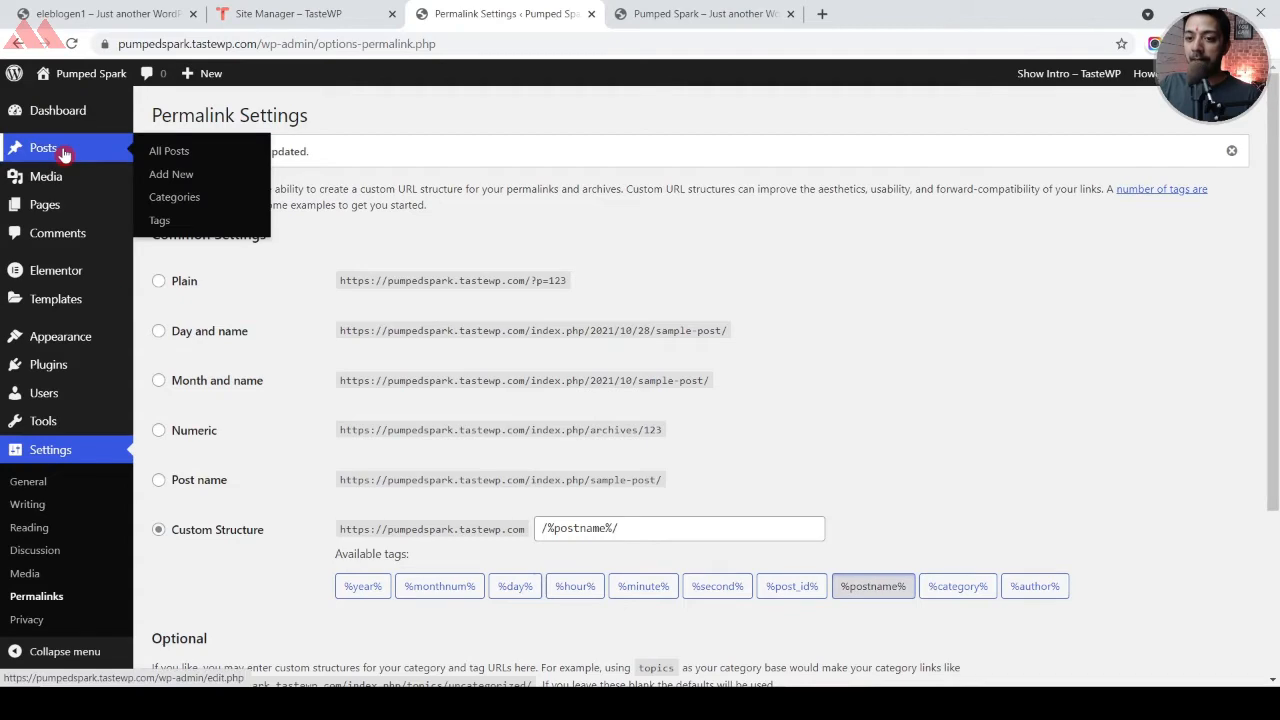
pyautogui.click(197, 199)
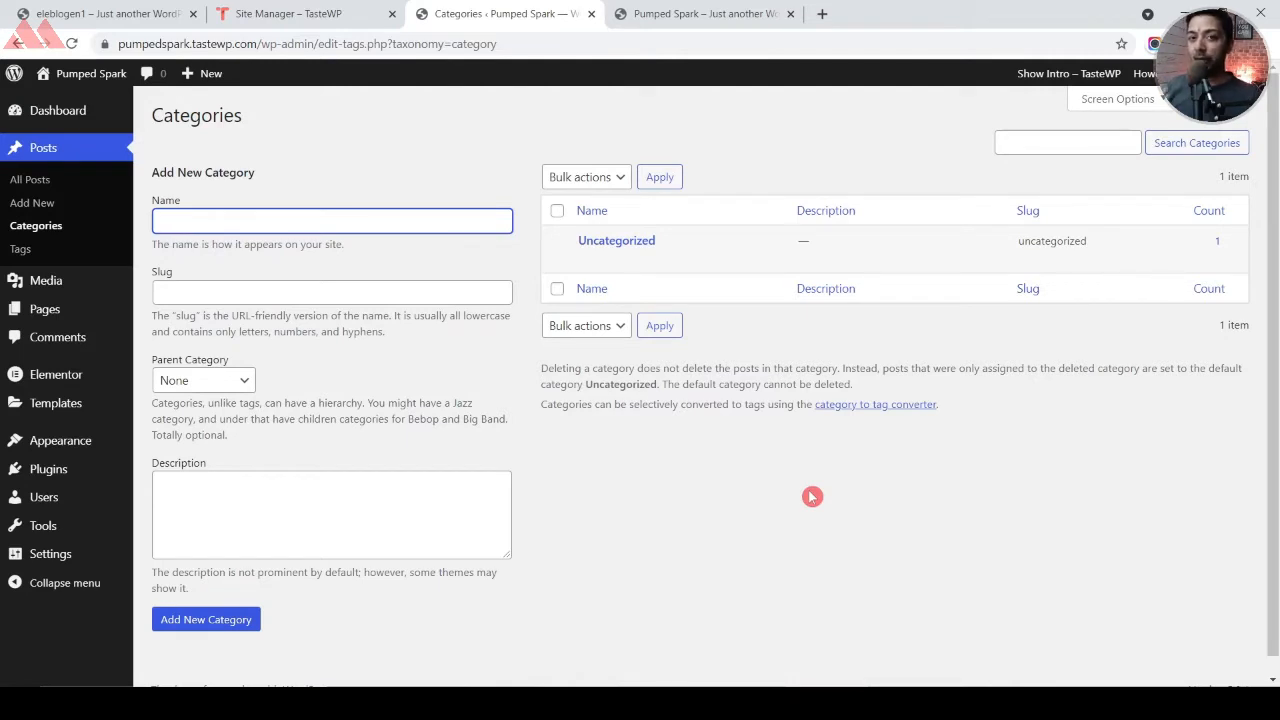
pyautogui.click(152, 12)
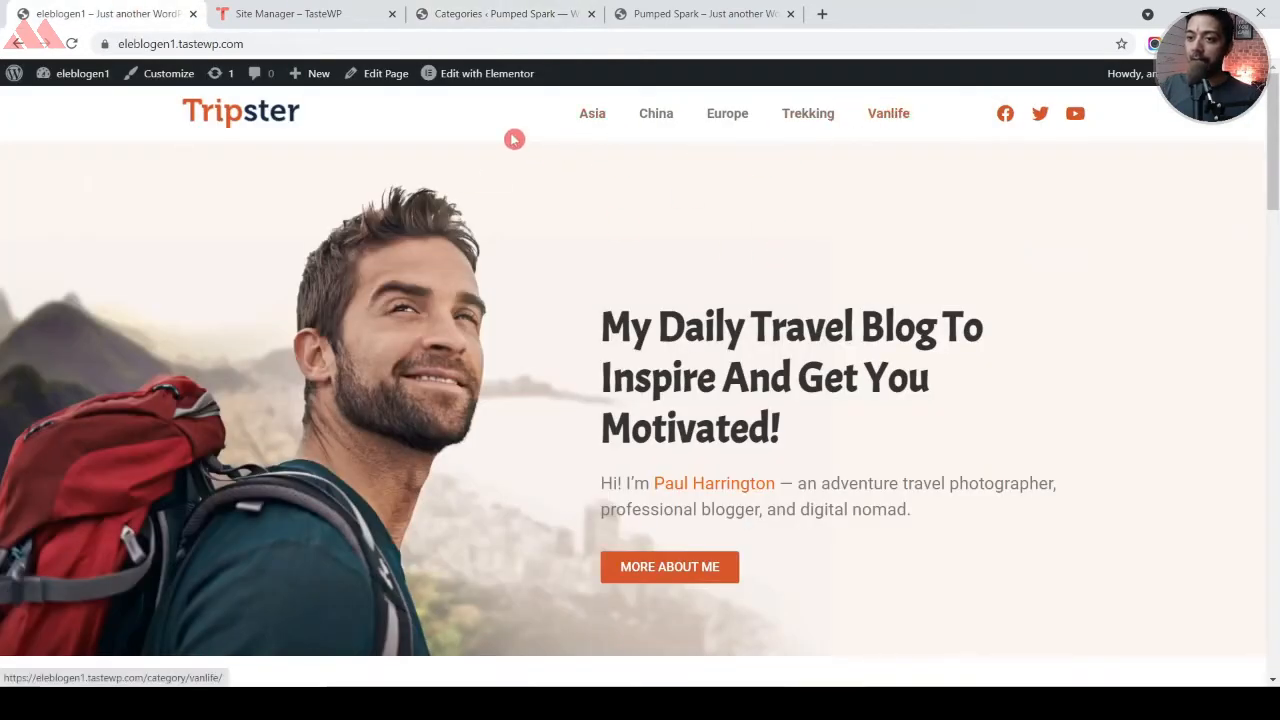
pyautogui.click(597, 8)
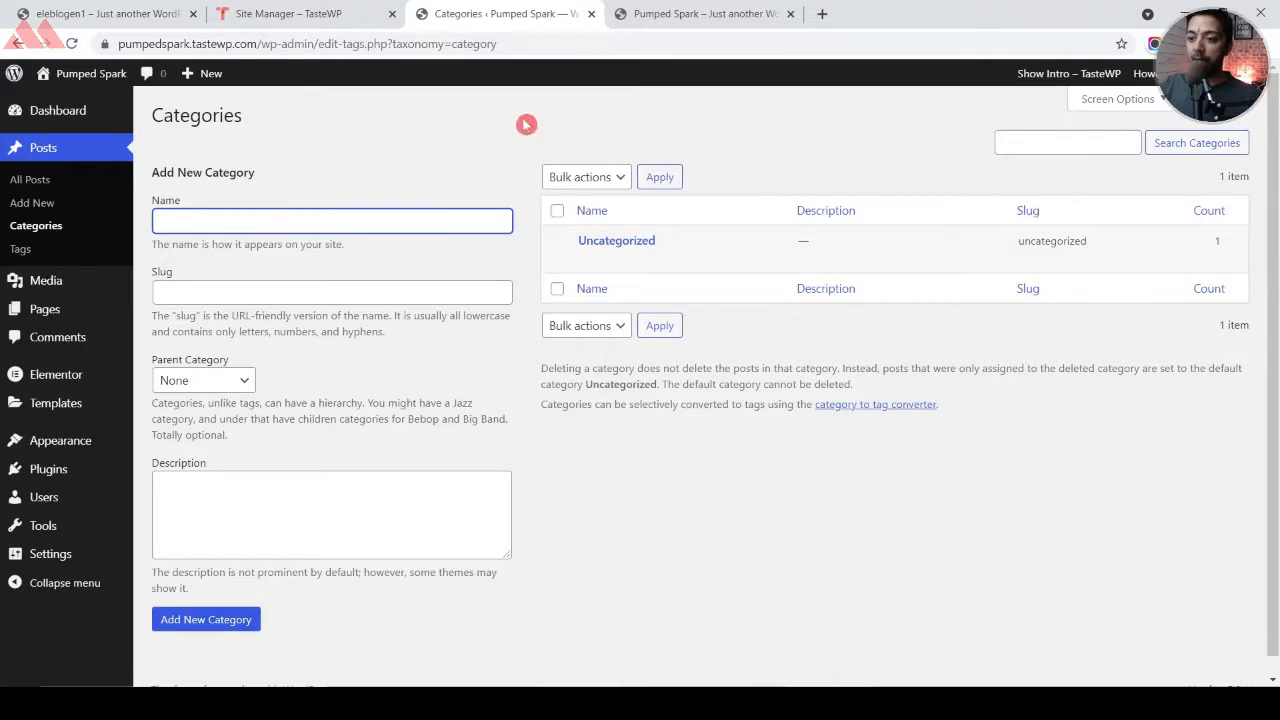
pyautogui.click(628, 259)
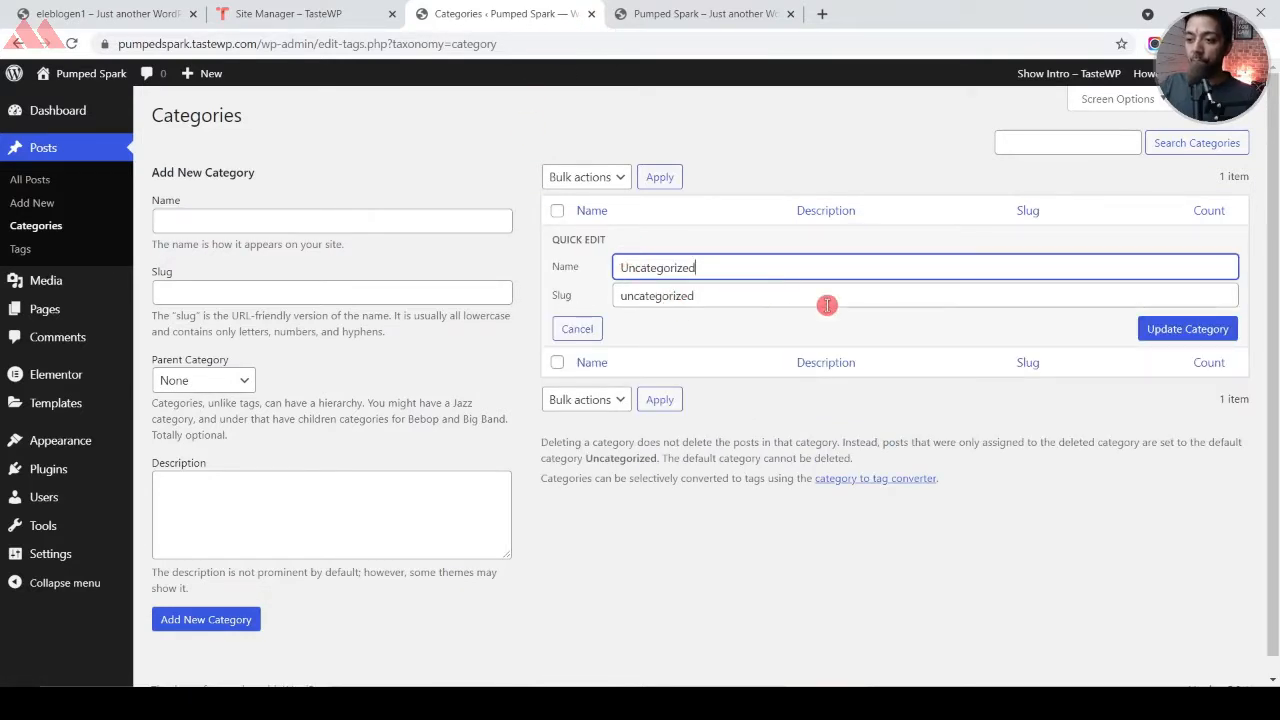
pyautogui.hotkey('ctrl', 'a')
pyautogui.write('va')
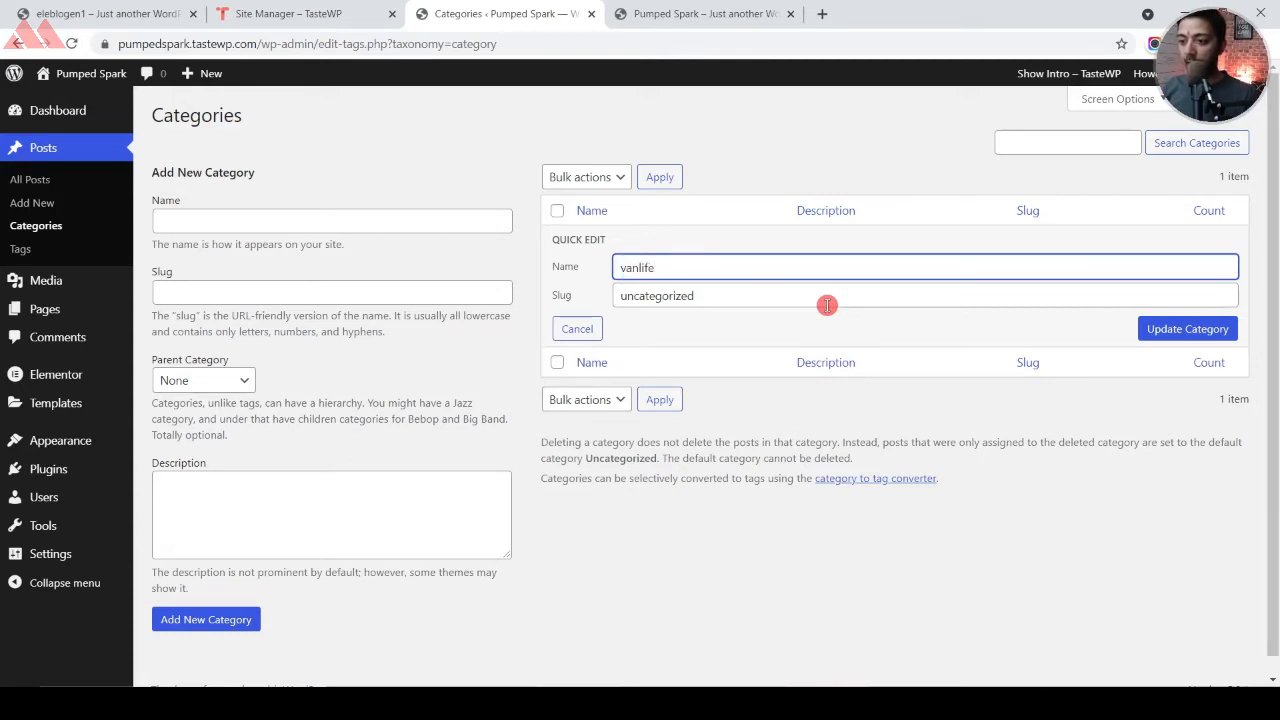
pyautogui.press('Tab')
pyautogui.write('vanlife')
pyautogui.click(1188, 328)
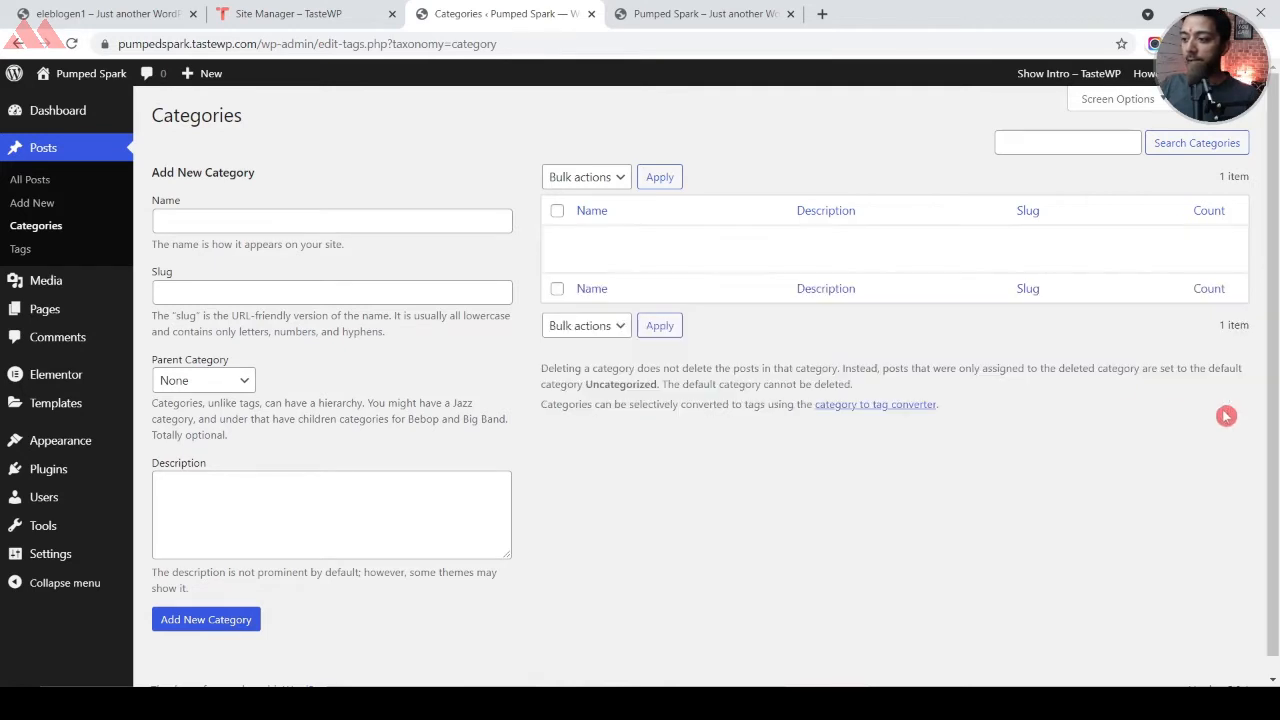
# Add the post categories Asia, Europe, Adventure and Trekking, each with its lowercase name as the slug
pyautogui.click(284, 224)
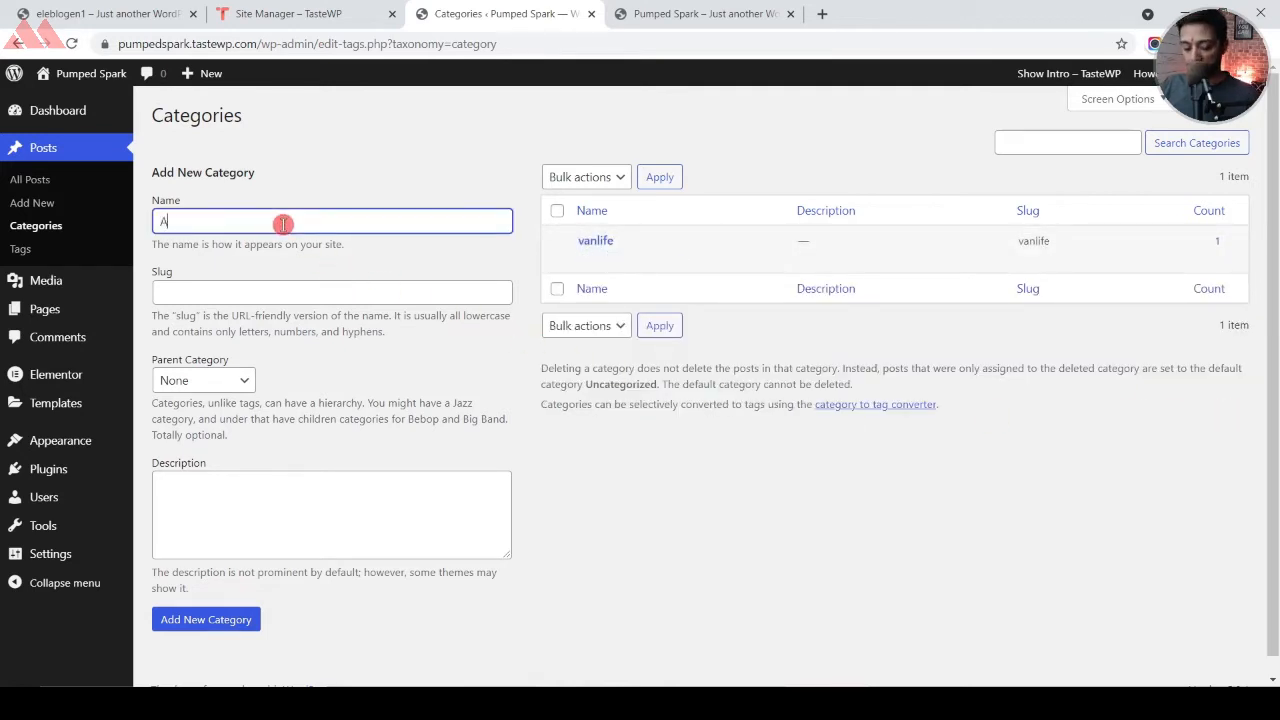
pyautogui.press('Tab')
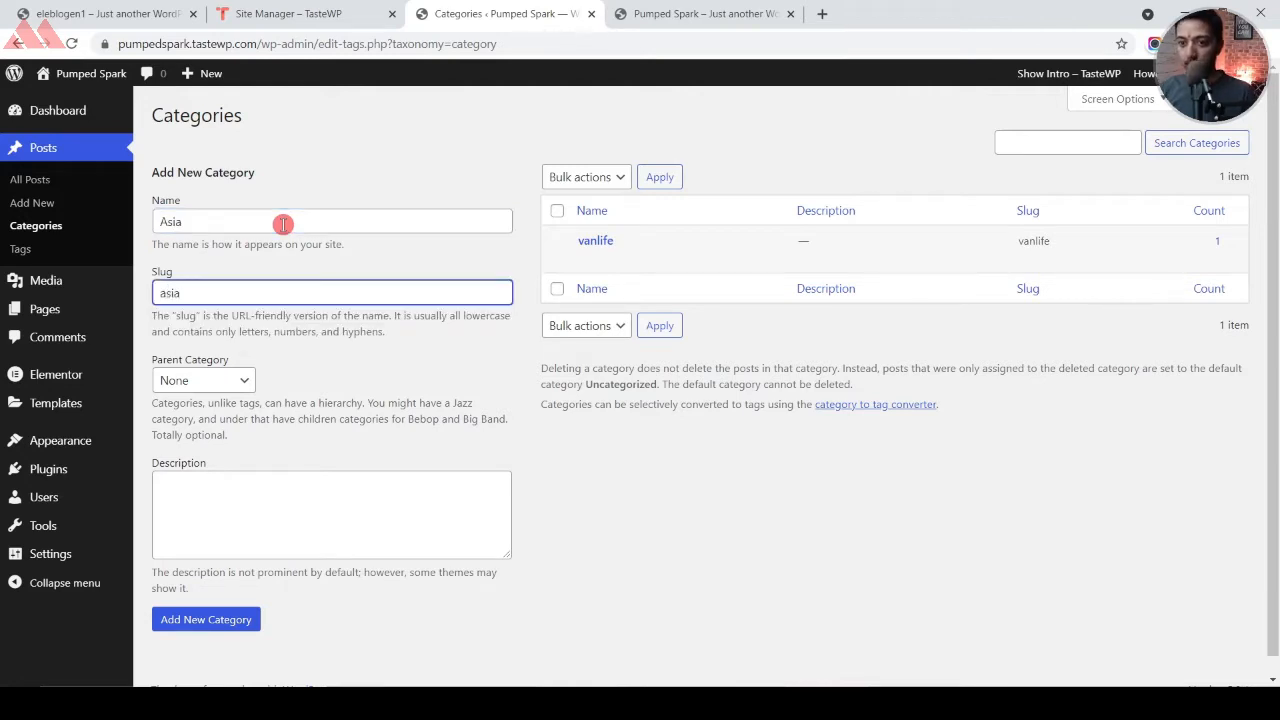
pyautogui.click(176, 622)
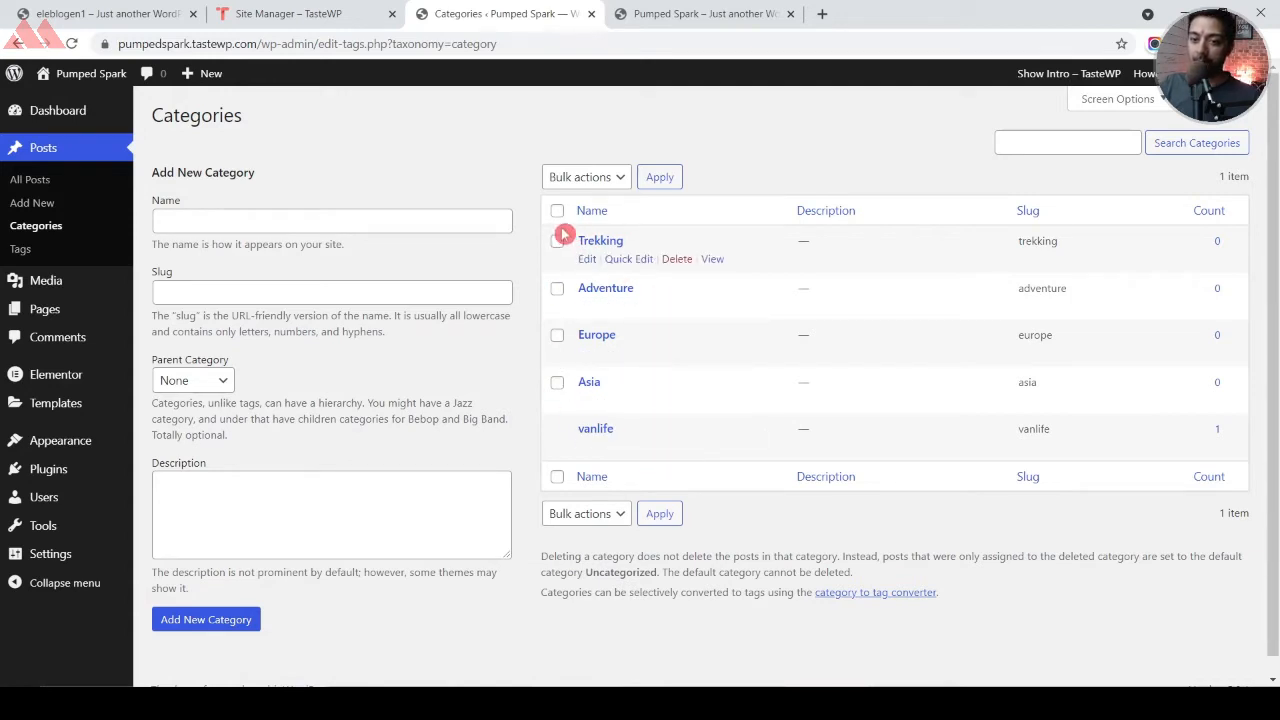
# Create a navigation menu named "top menu" and assign it to the Header display location
pyautogui.moveTo(35, 441)
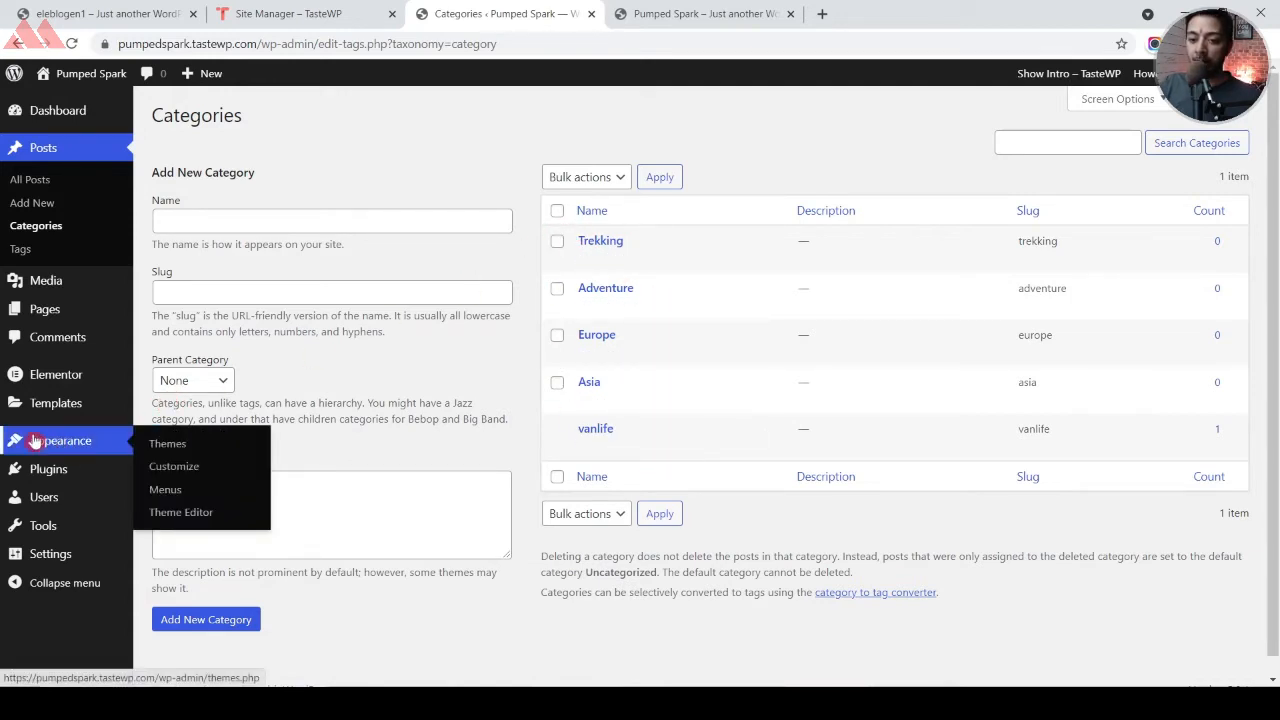
pyautogui.click(162, 491)
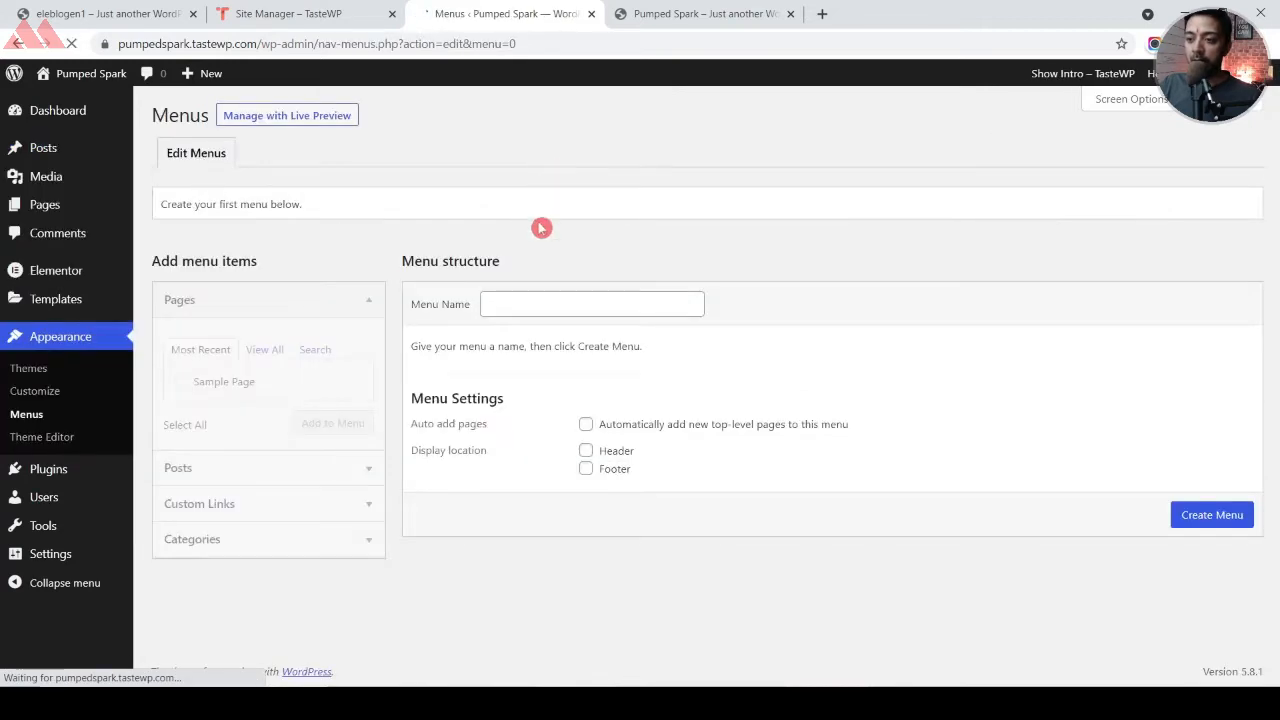
pyautogui.click(498, 303)
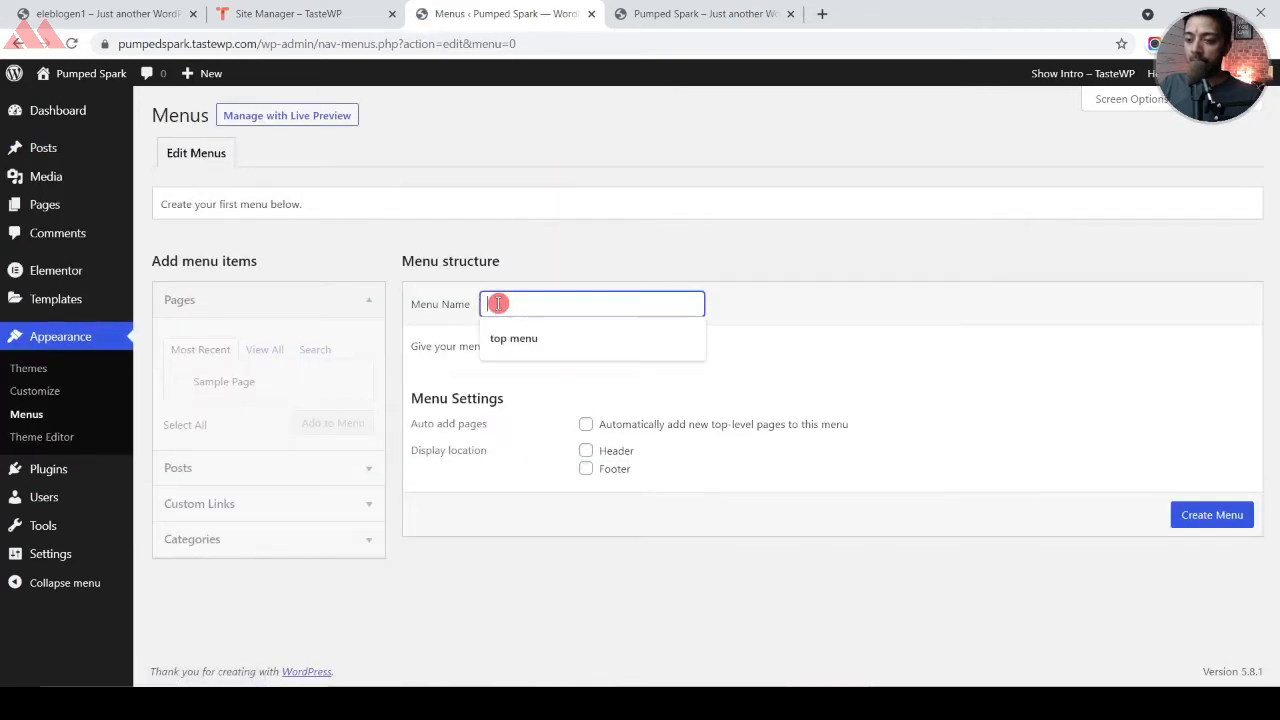
pyautogui.click(511, 334)
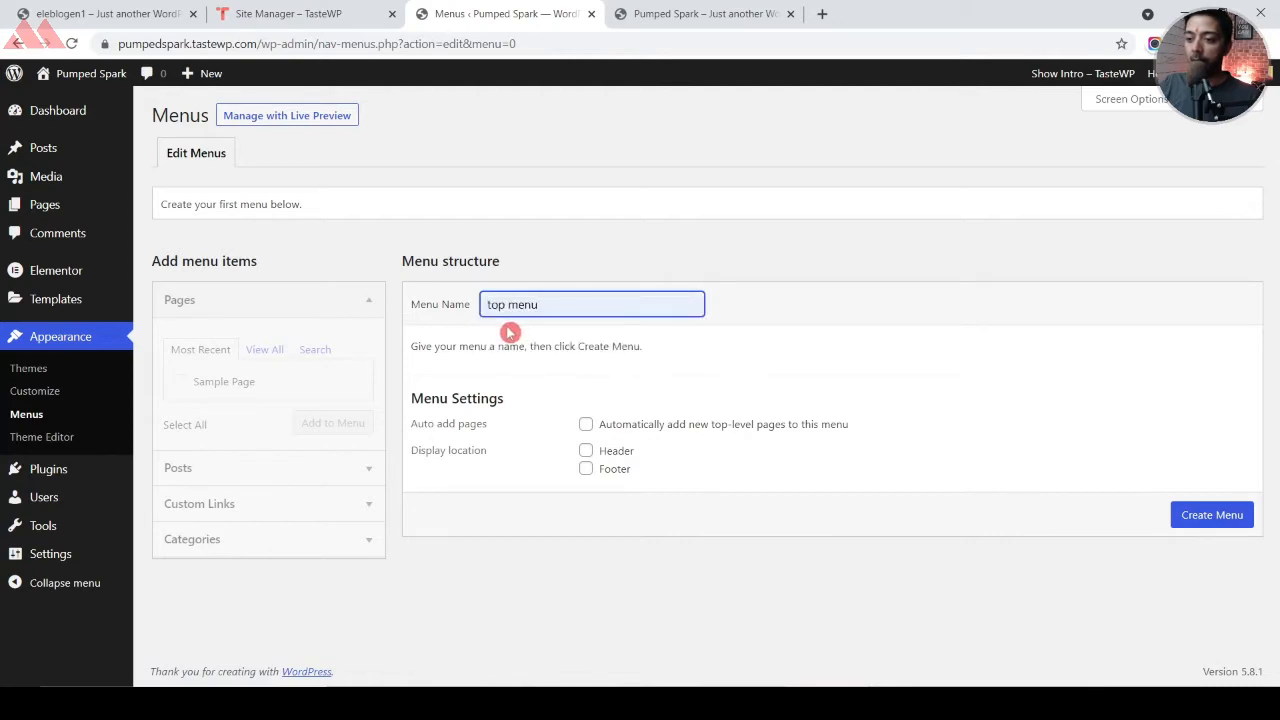
pyautogui.click(585, 451)
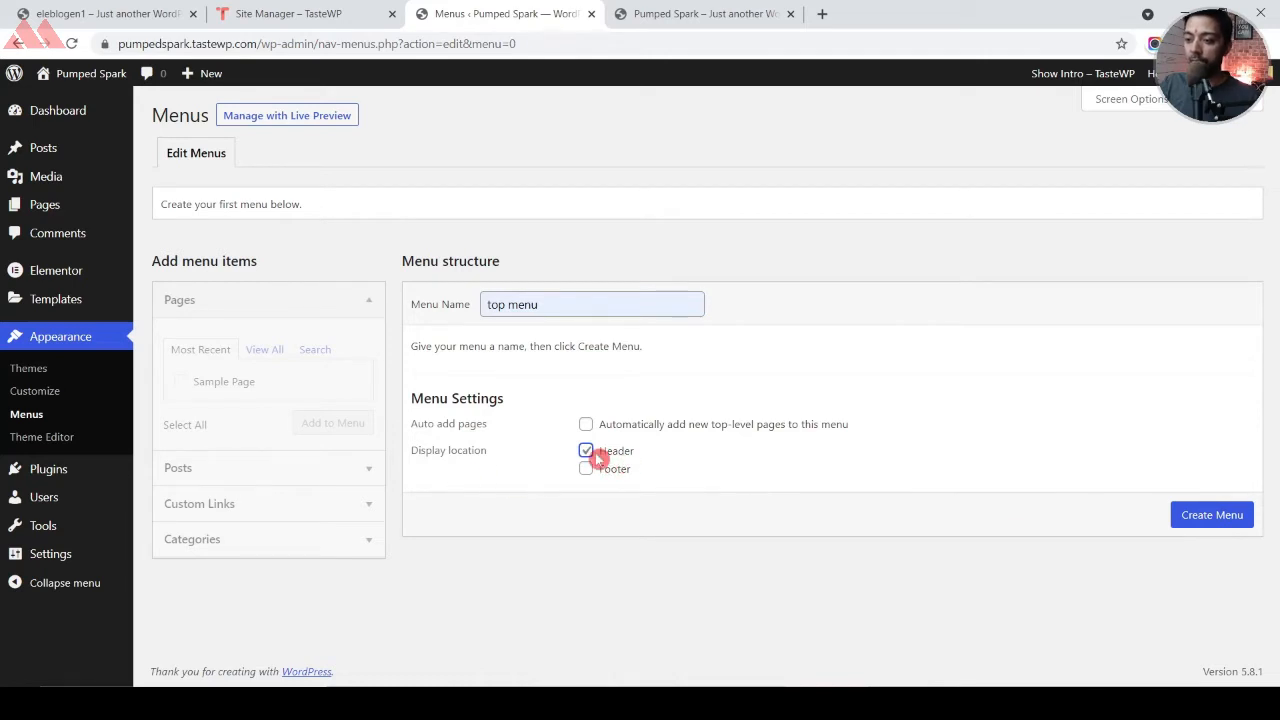
pyautogui.click(1172, 515)
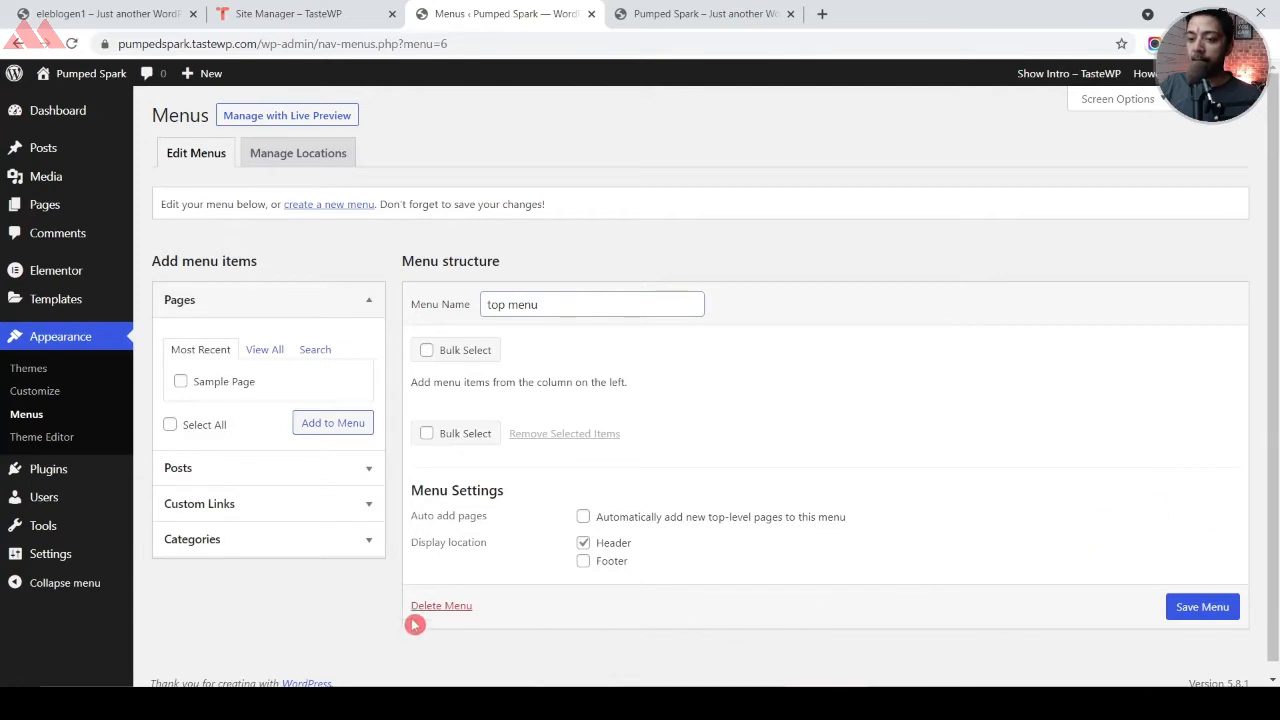
# Add all five post categories, Adventure, Asia, Europe, Trekking and vanlife, to the top menu and save it
pyautogui.click(231, 539)
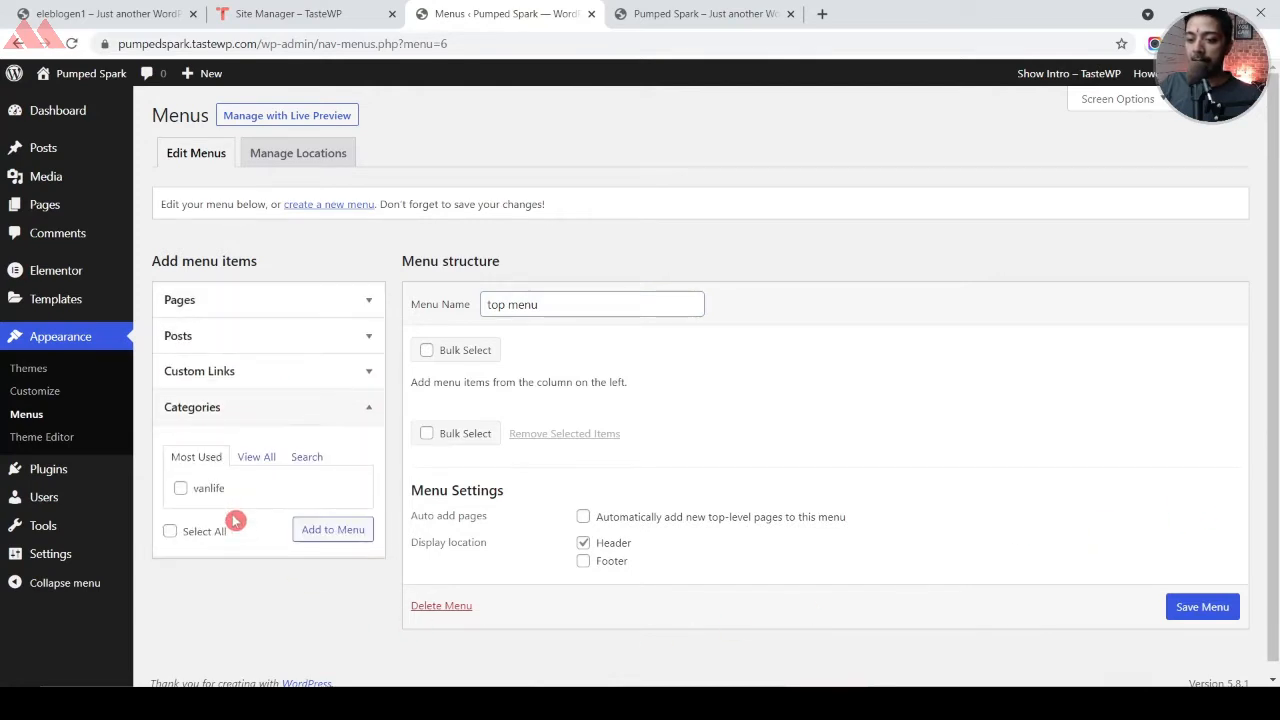
pyautogui.click(253, 460)
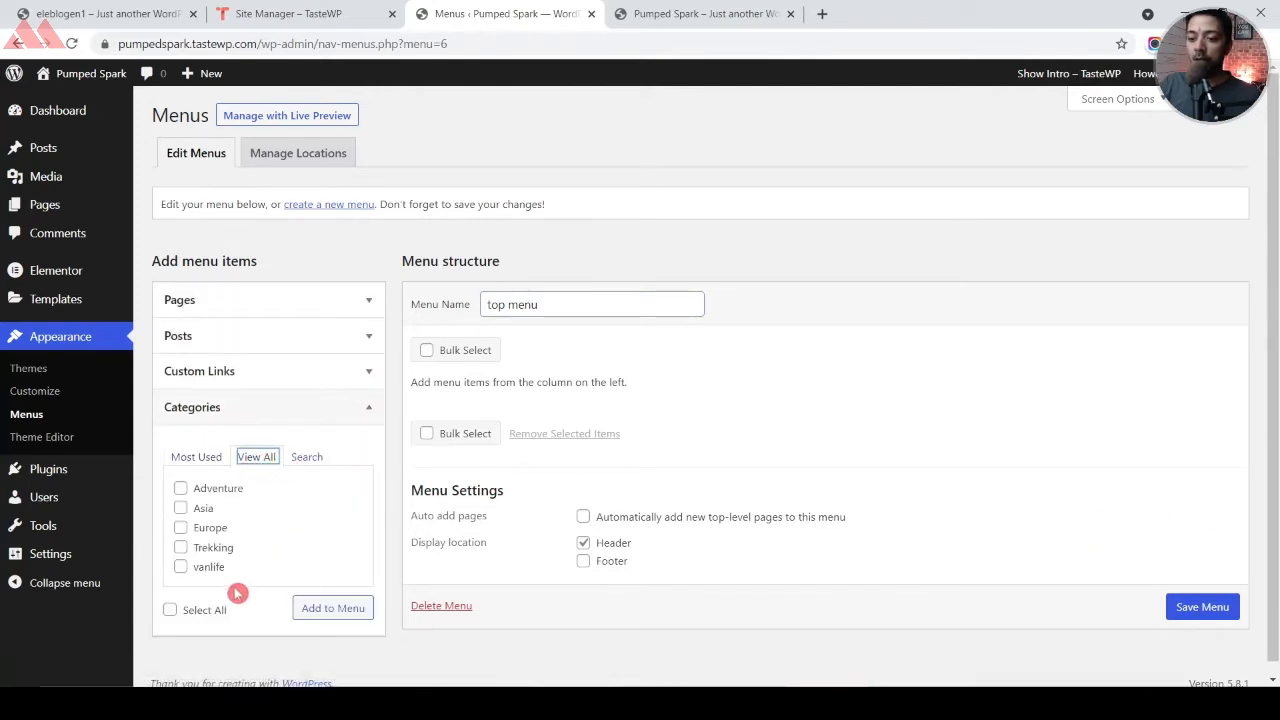
pyautogui.click(188, 610)
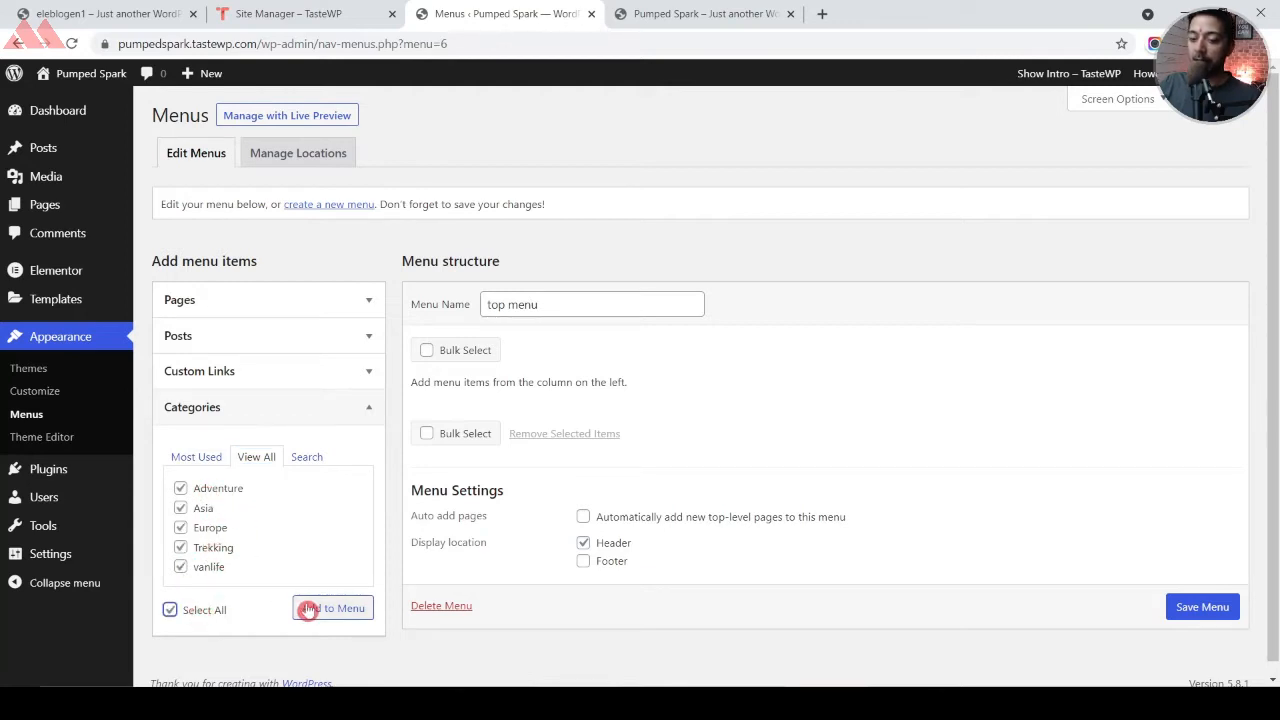
pyautogui.click(340, 615)
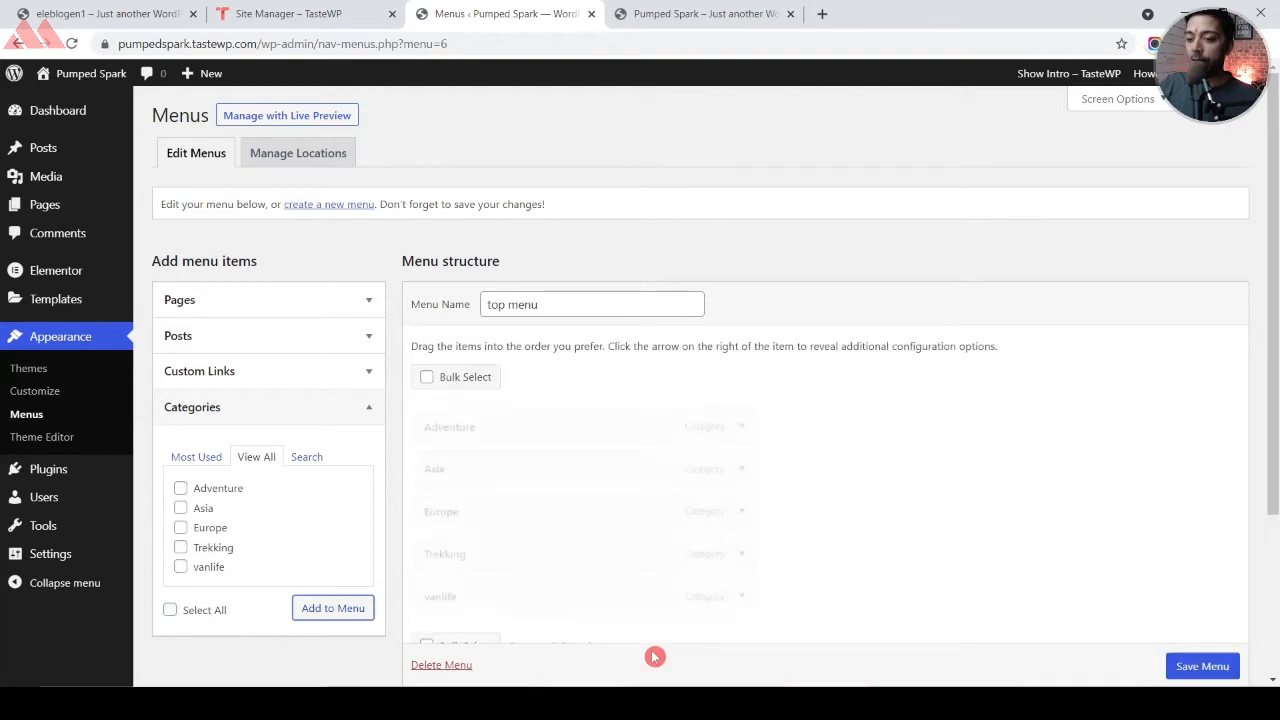
pyautogui.scroll(-2, 474, 409)
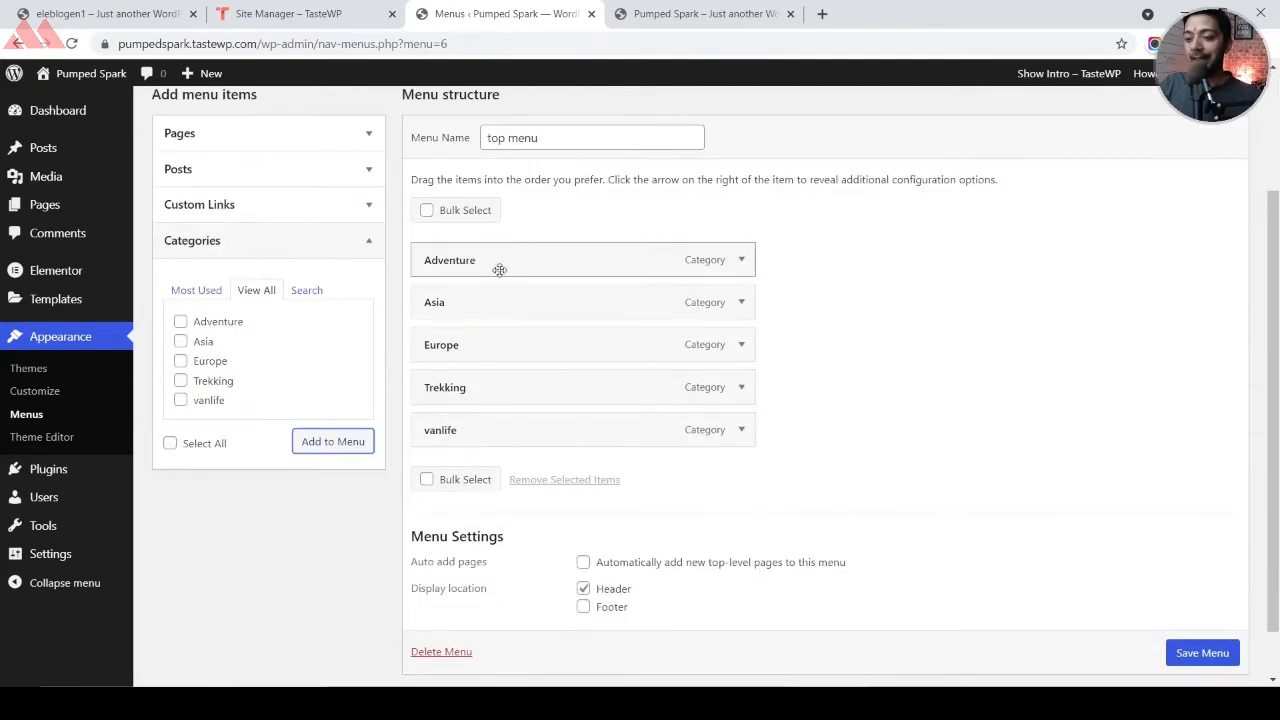
pyautogui.click(1186, 660)
pyautogui.click(1180, 626)
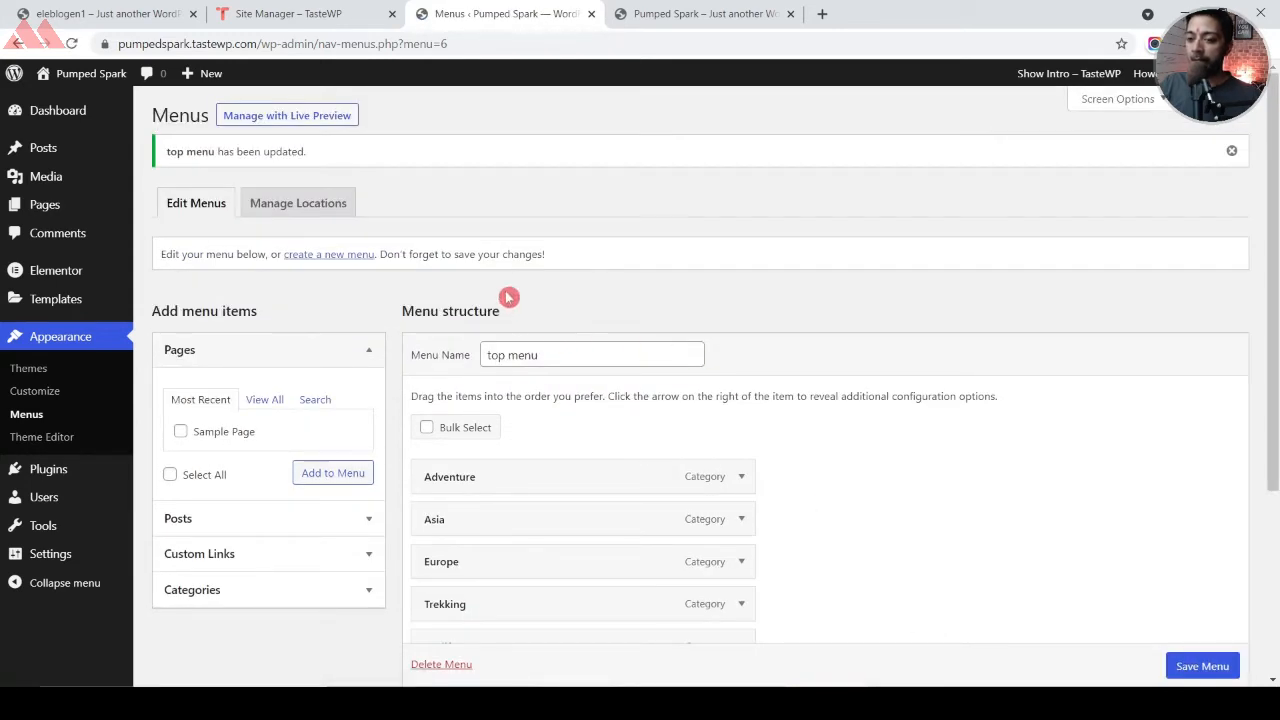
pyautogui.scroll(-3, 836, 470)
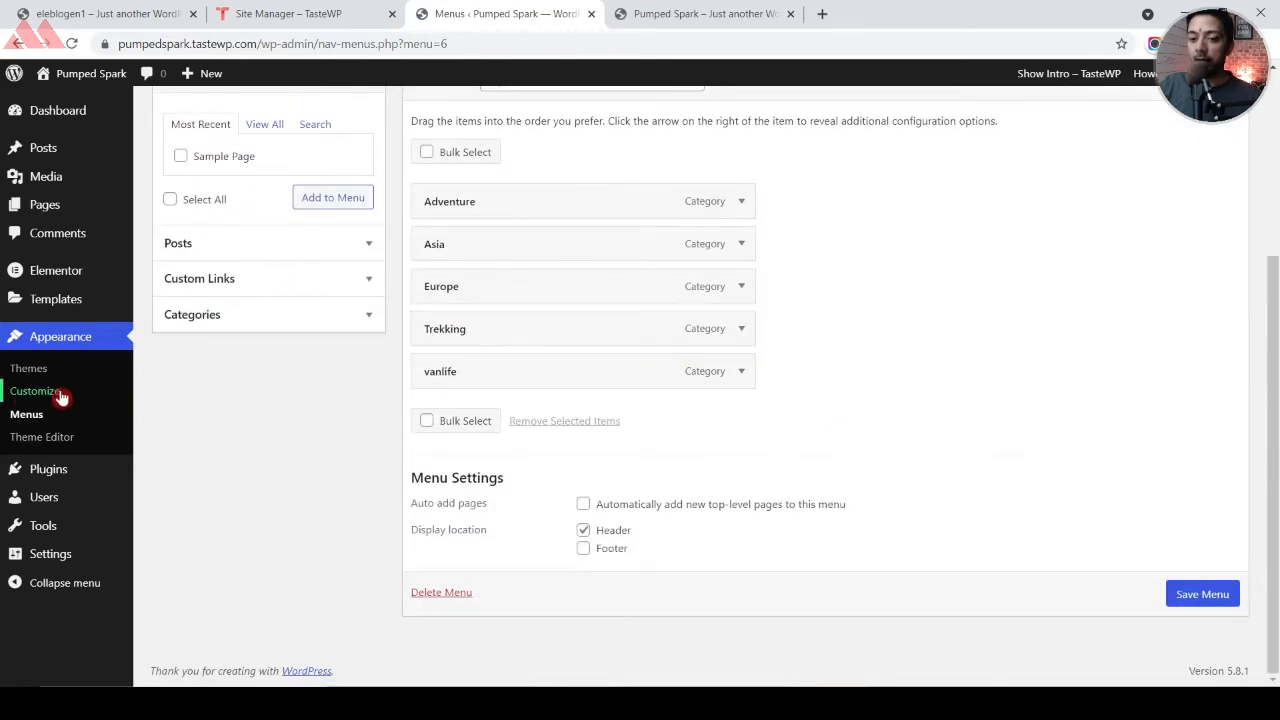
# Open the site identity settings in the theme customizer and upload the Tripster logo and the travel images through the logo selection
pyautogui.click(22, 398)
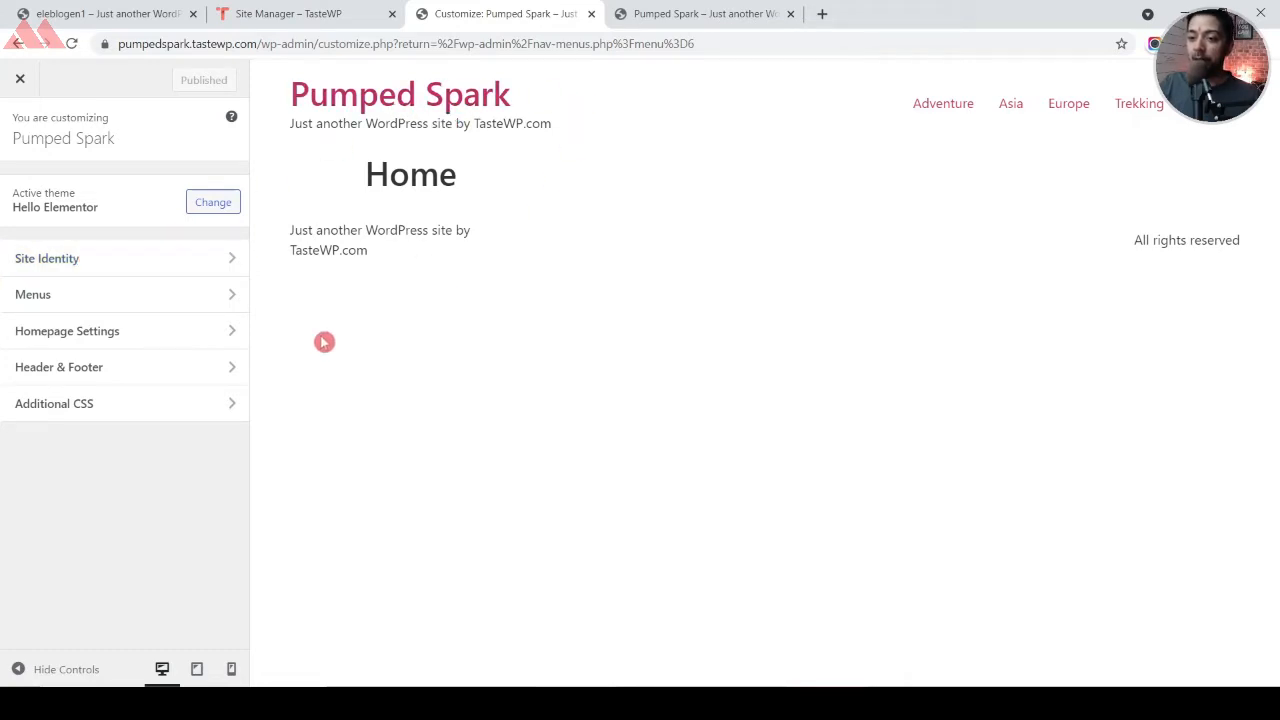
pyautogui.click(234, 259)
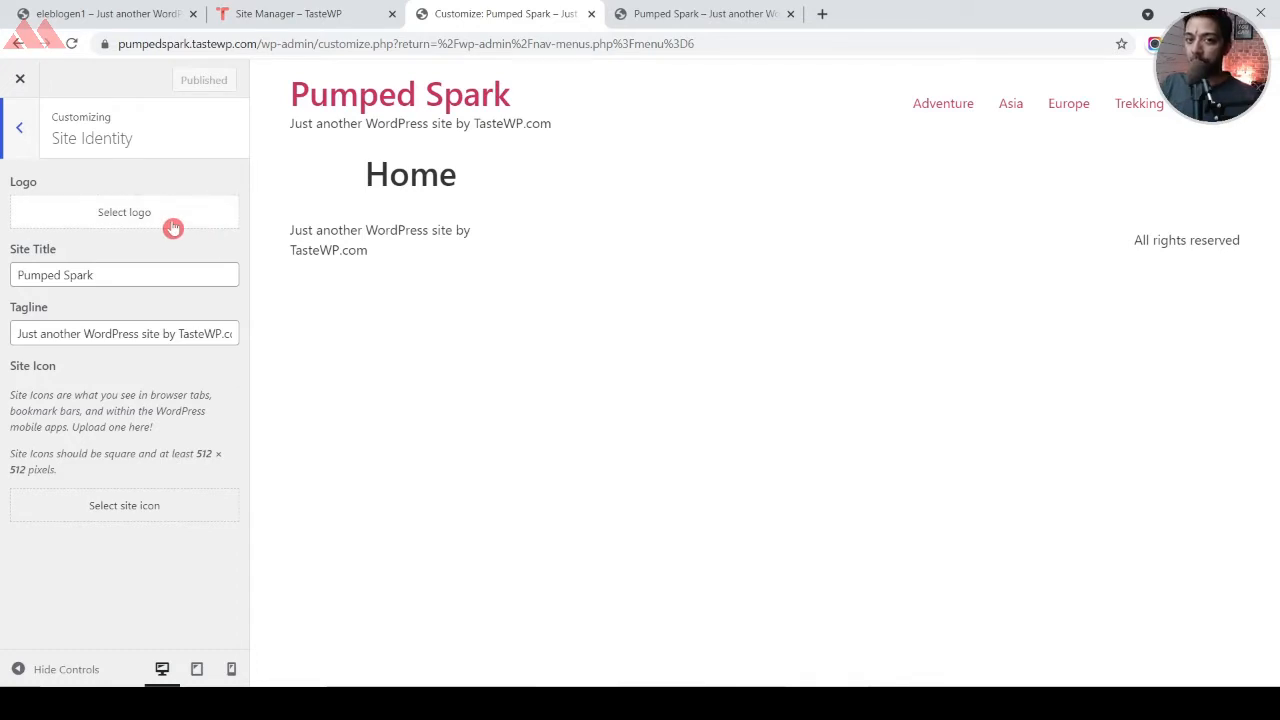
pyautogui.click(98, 214)
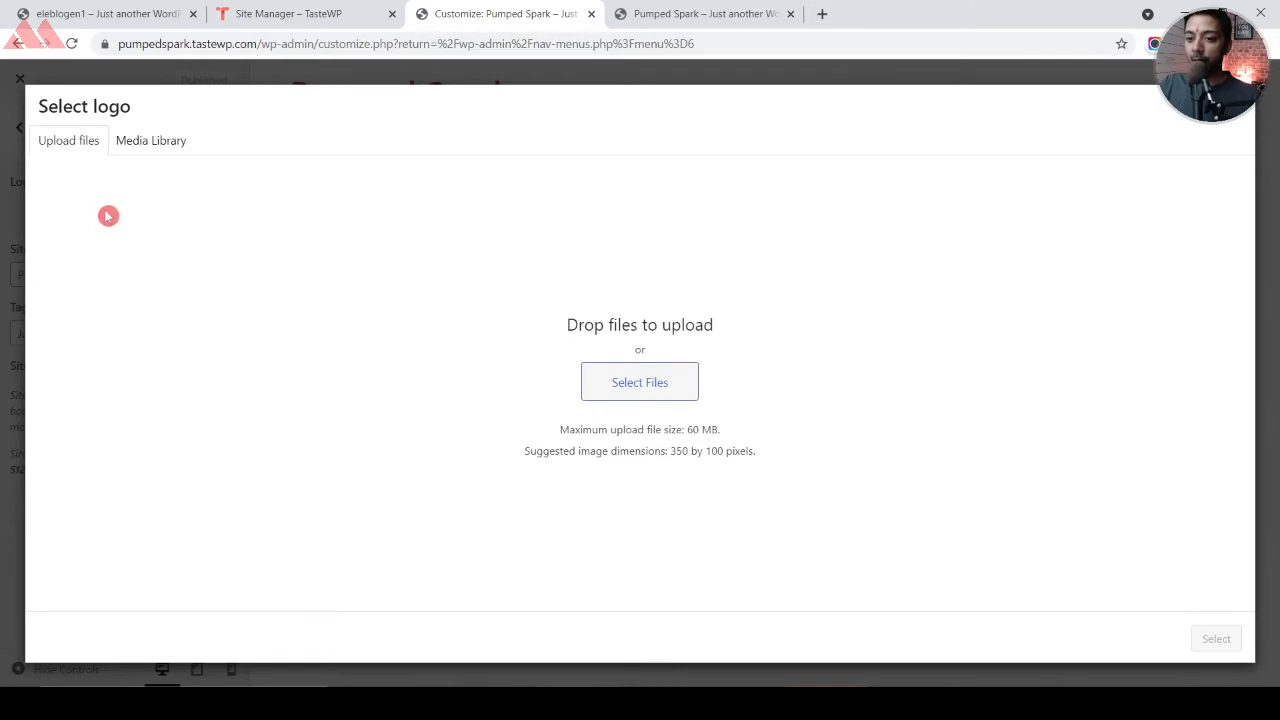
pyautogui.click(665, 390)
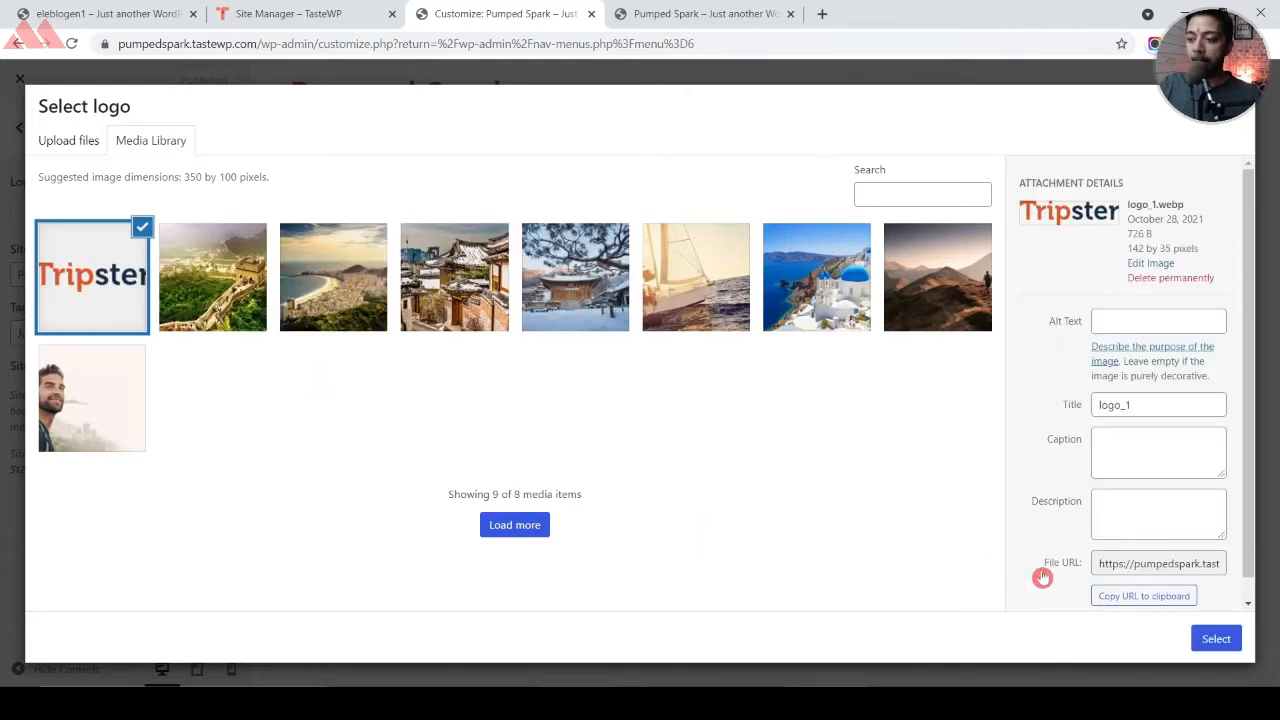
# Set the Tripster image logo_1.webp as the site logo without cropping, publish the change and leave the customizer
pyautogui.click(1216, 638)
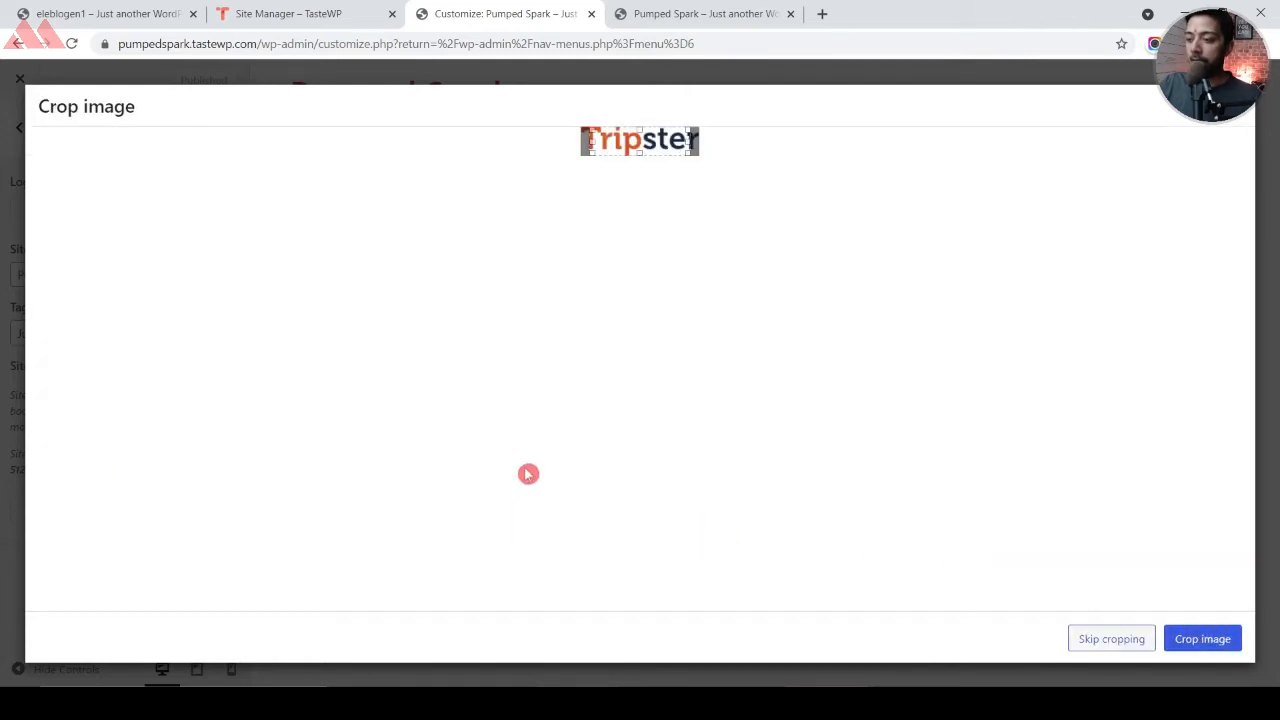
pyautogui.click(1110, 648)
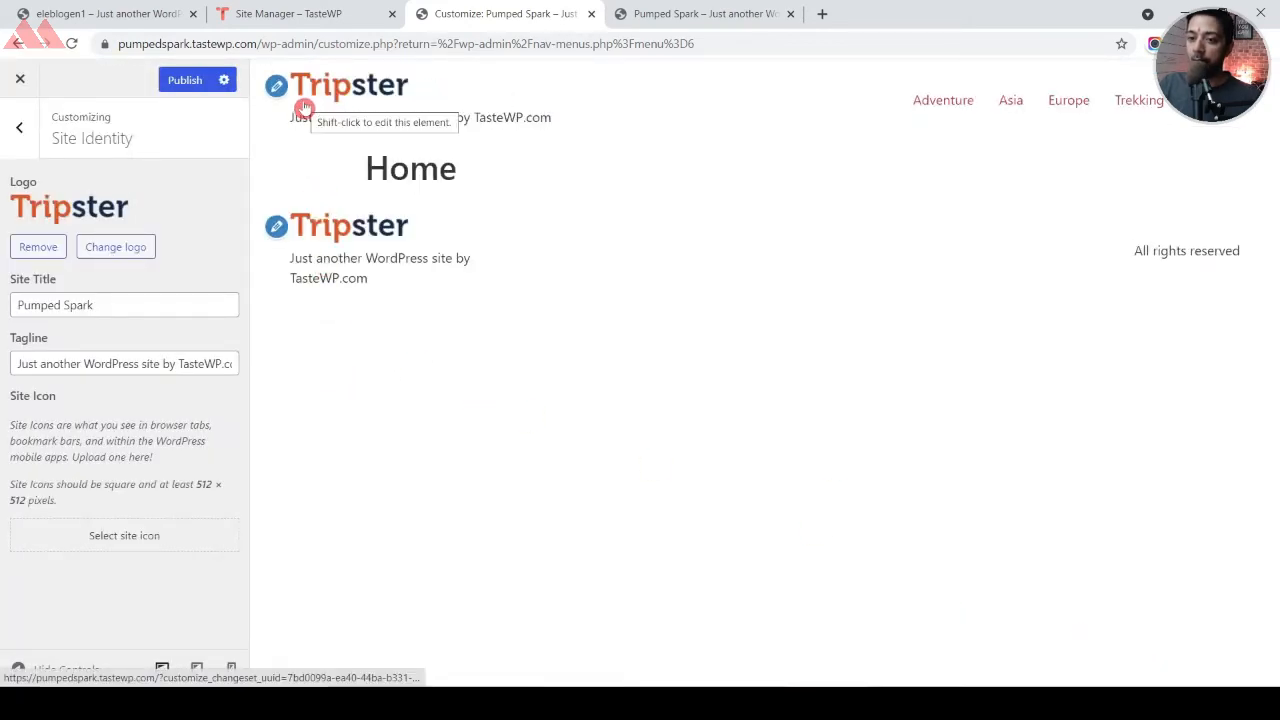
pyautogui.click(183, 80)
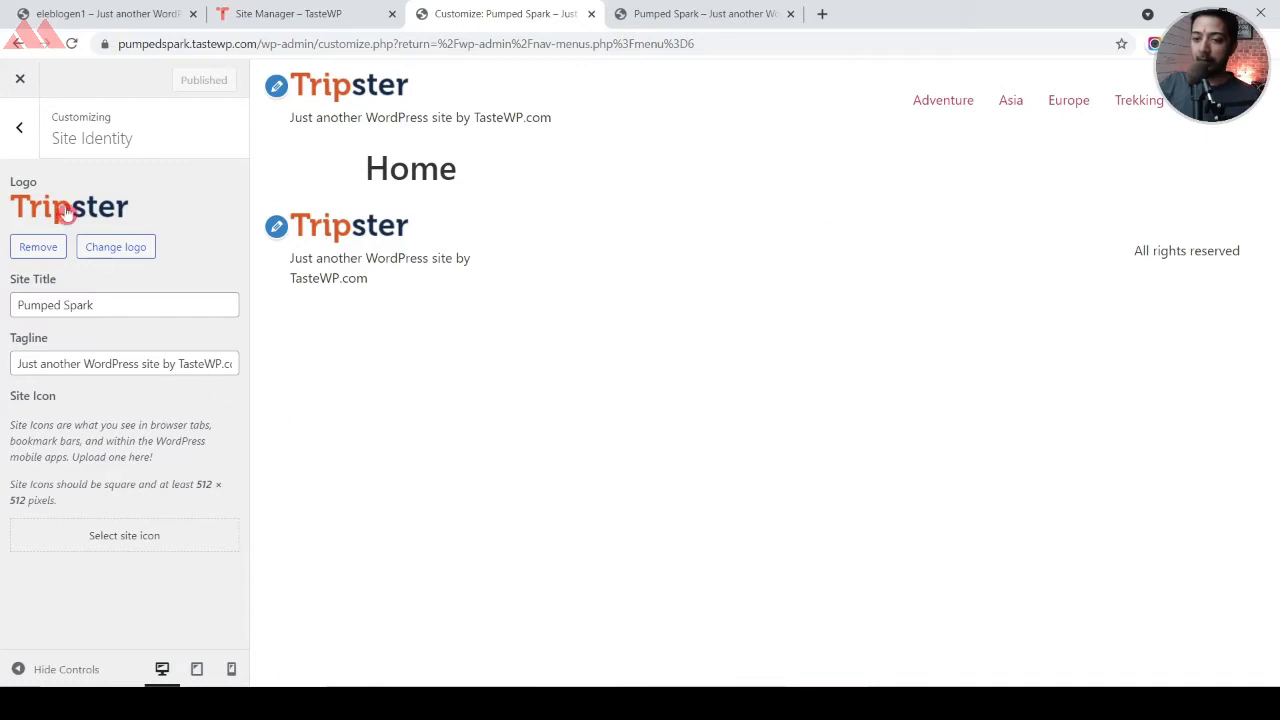
pyautogui.click(19, 82)
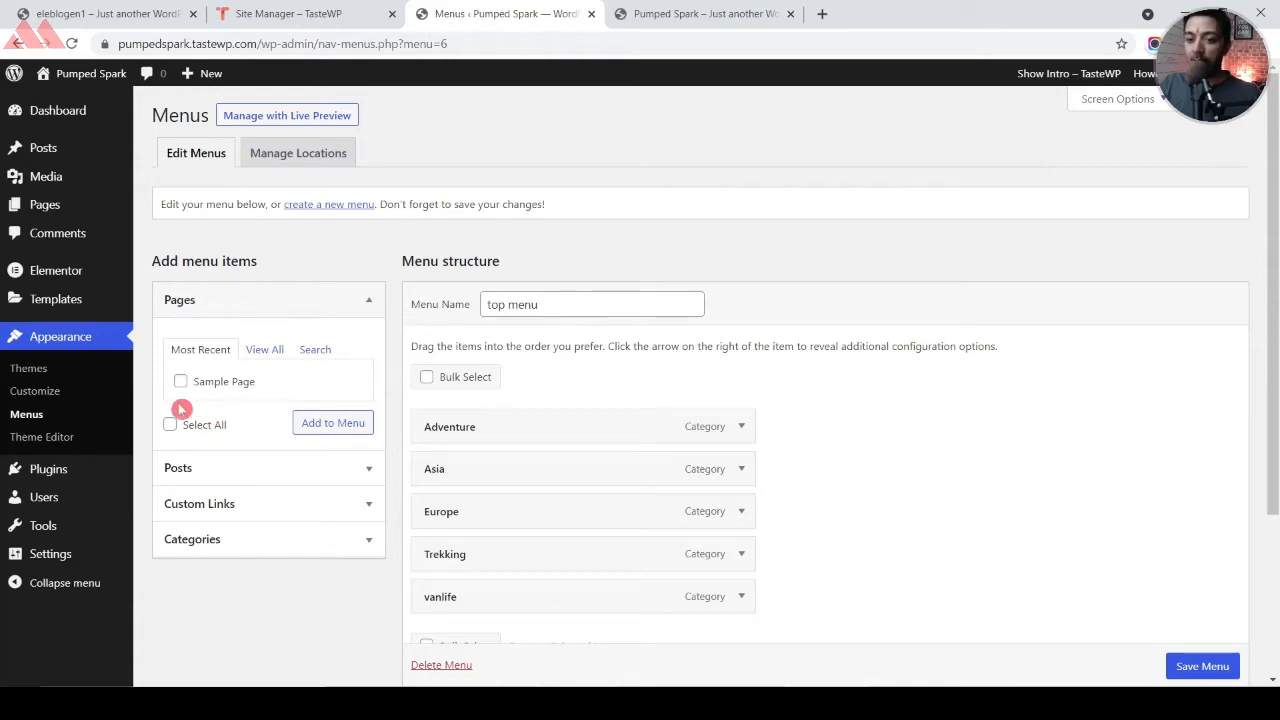
# Create a new Header template in Elementor's new Theme Builder, dismissing the library of ready-made header blocks to start blank
pyautogui.moveTo(80, 283)
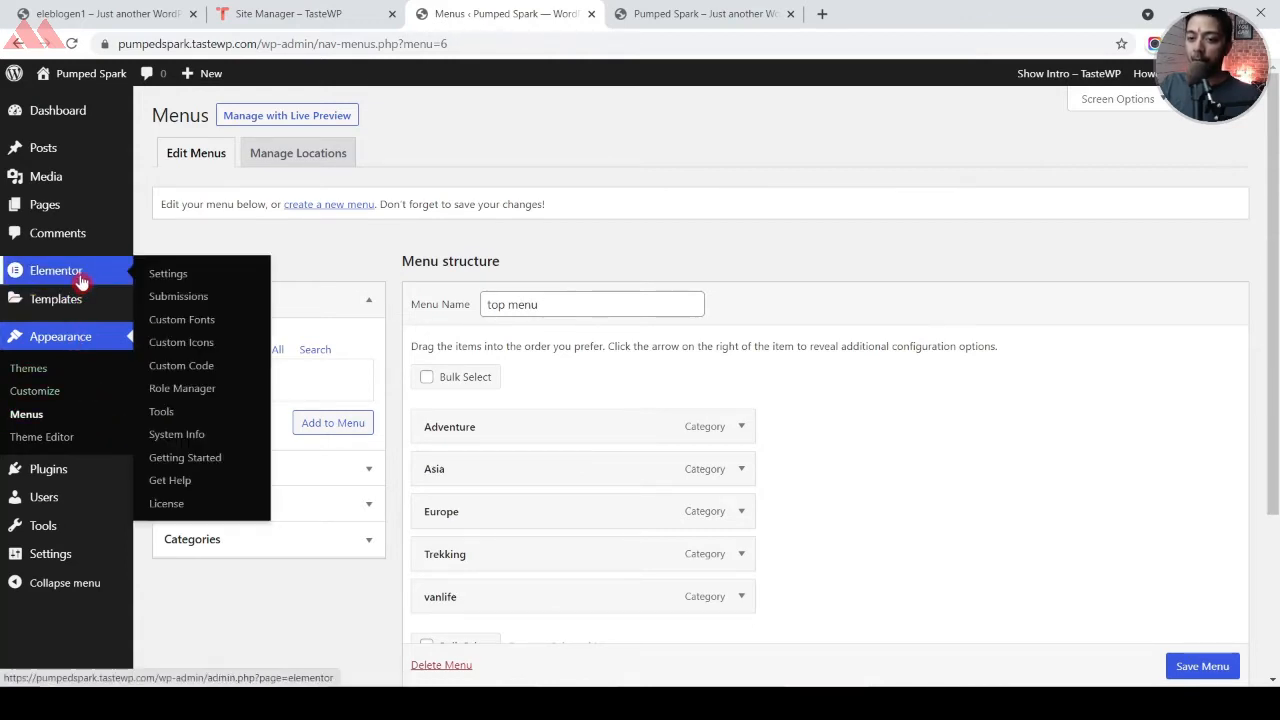
pyautogui.moveTo(75, 310)
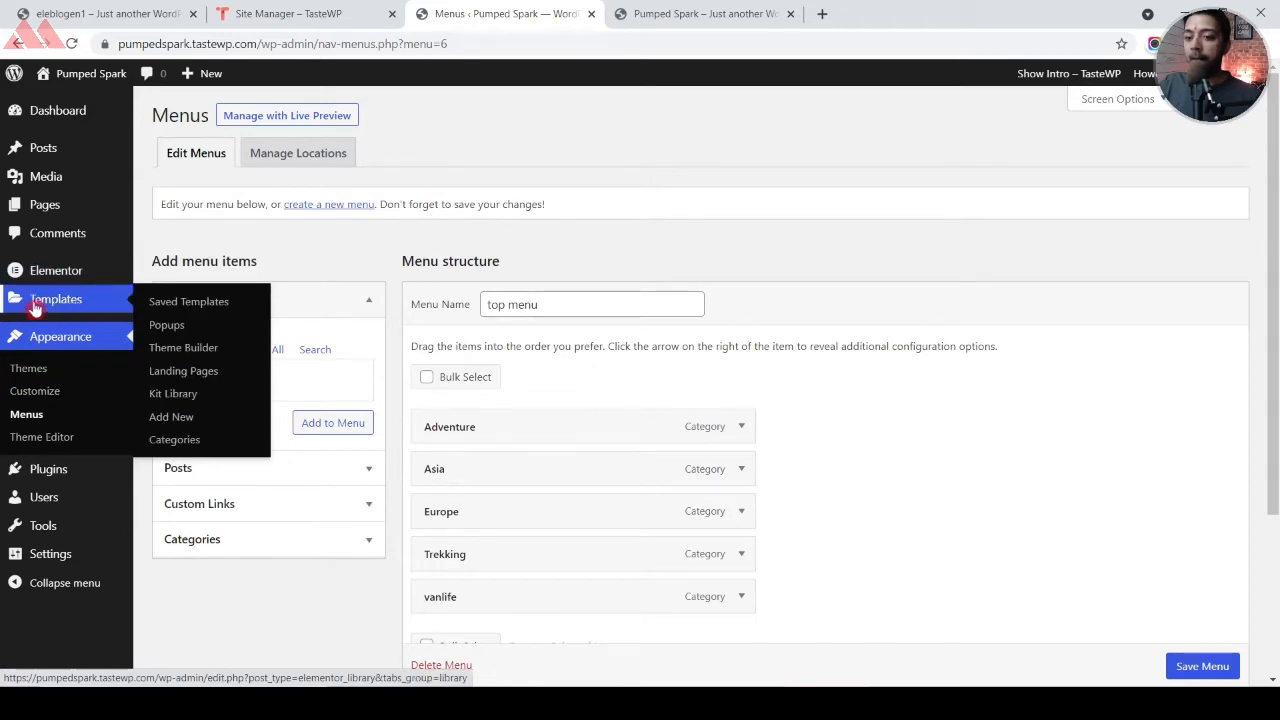
pyautogui.click(185, 347)
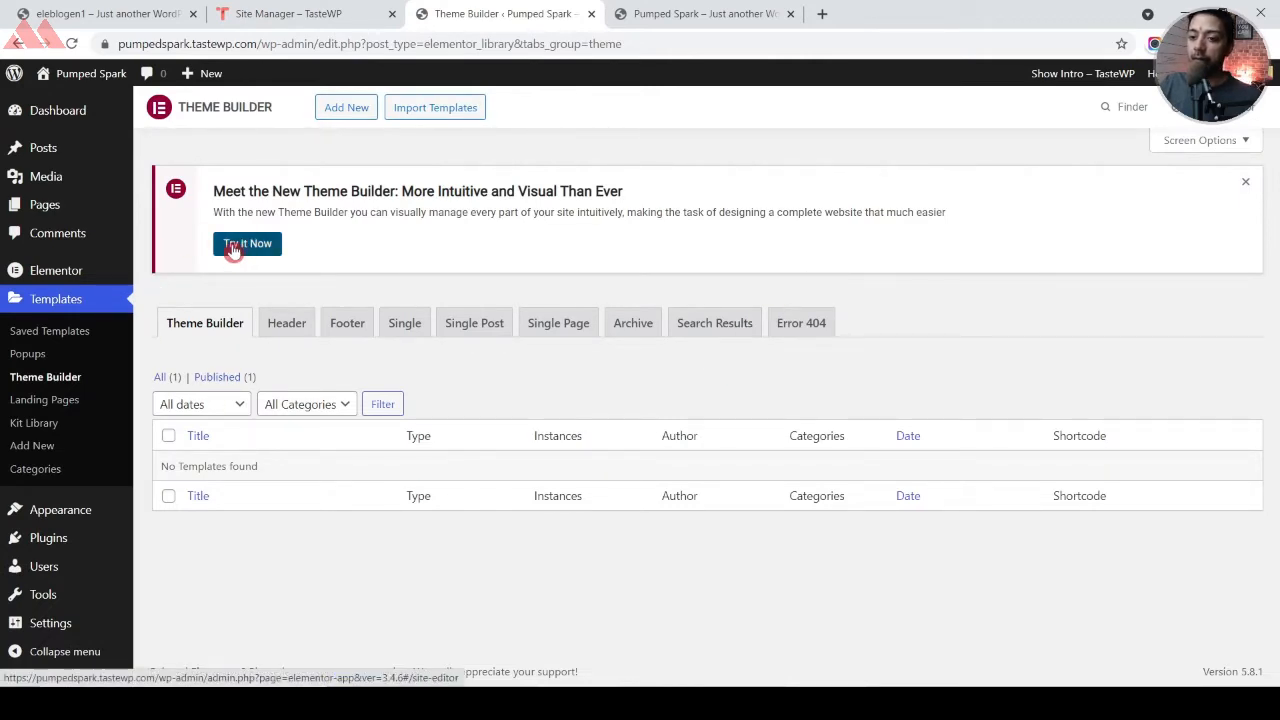
pyautogui.click(232, 248)
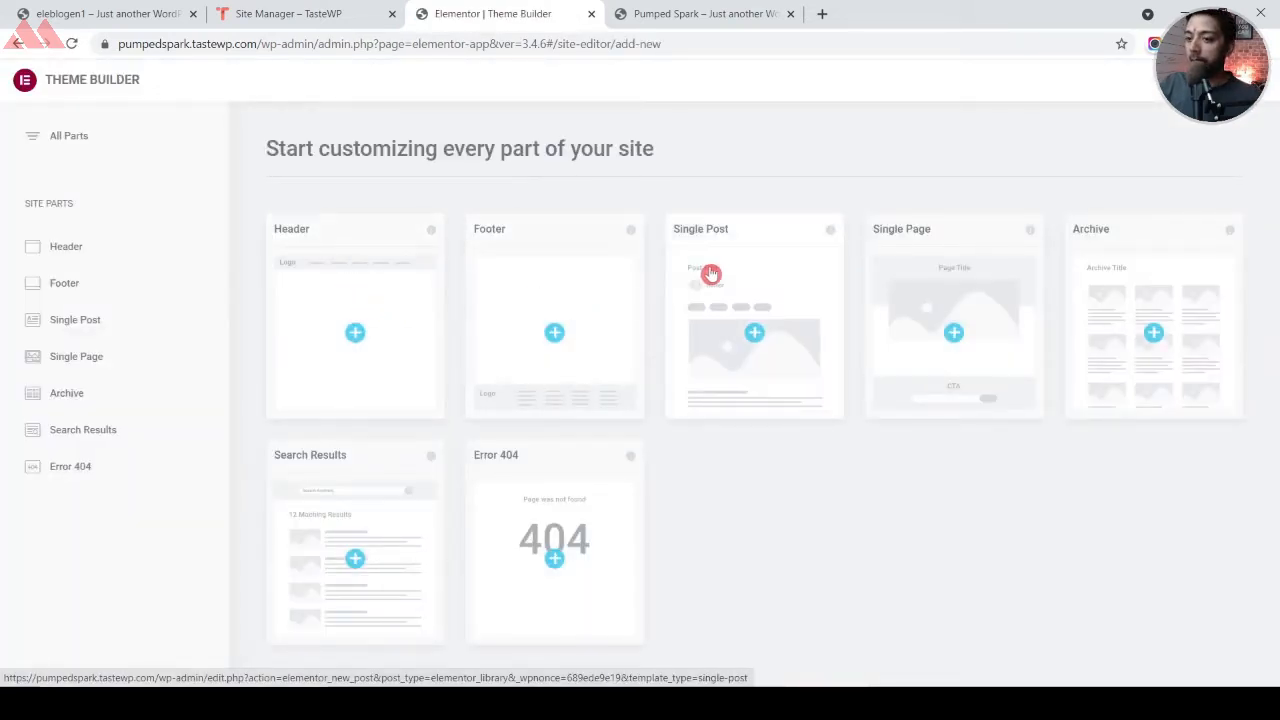
pyautogui.click(357, 335)
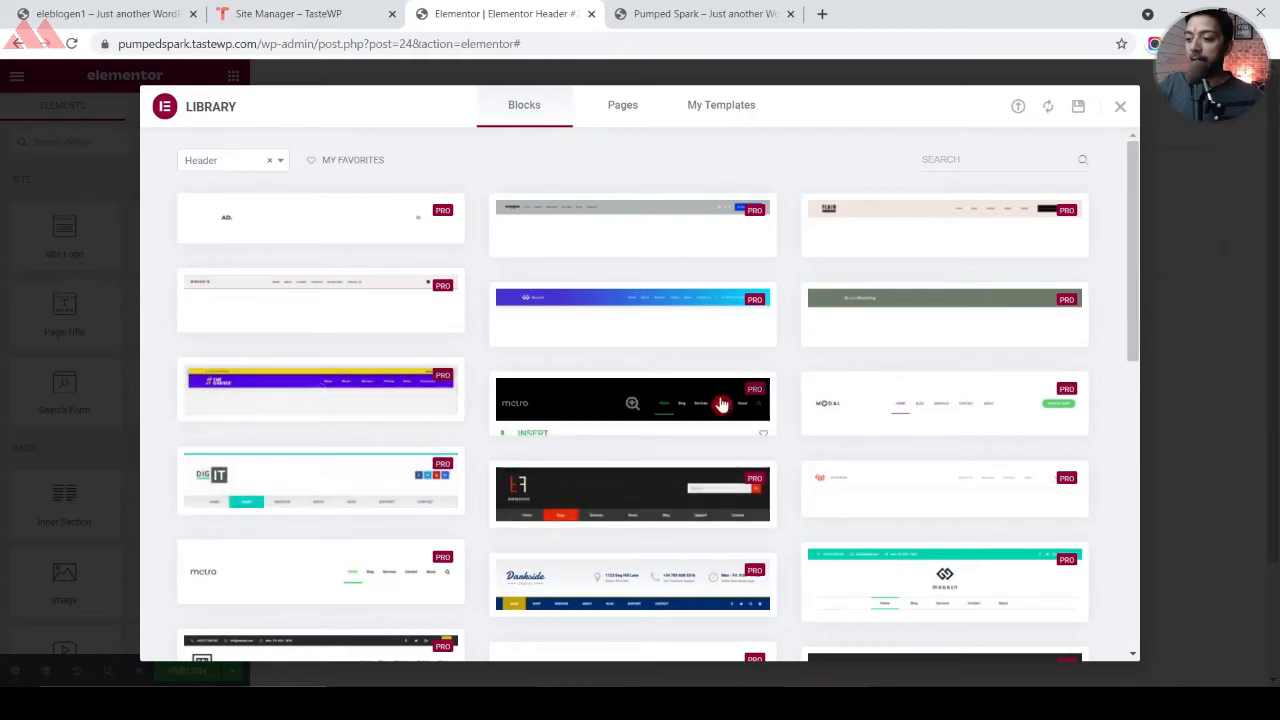
pyautogui.scroll(-5, 723, 403)
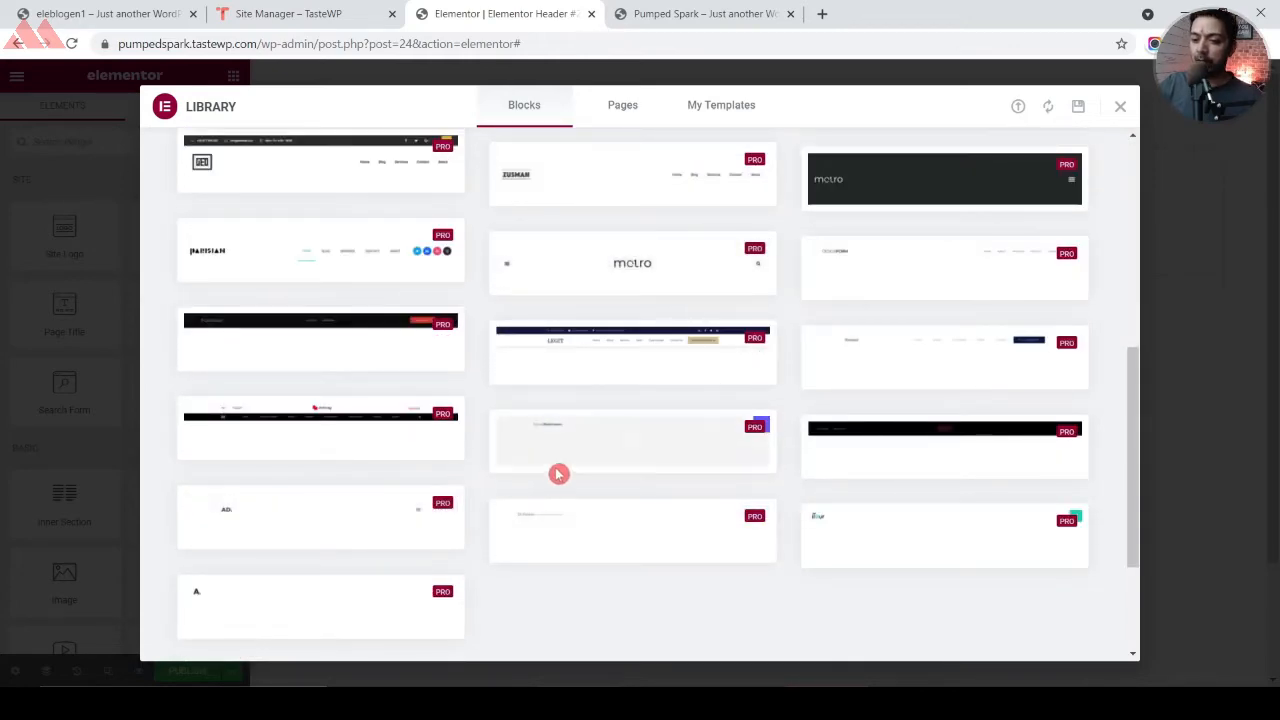
pyautogui.scroll(5, 558, 473)
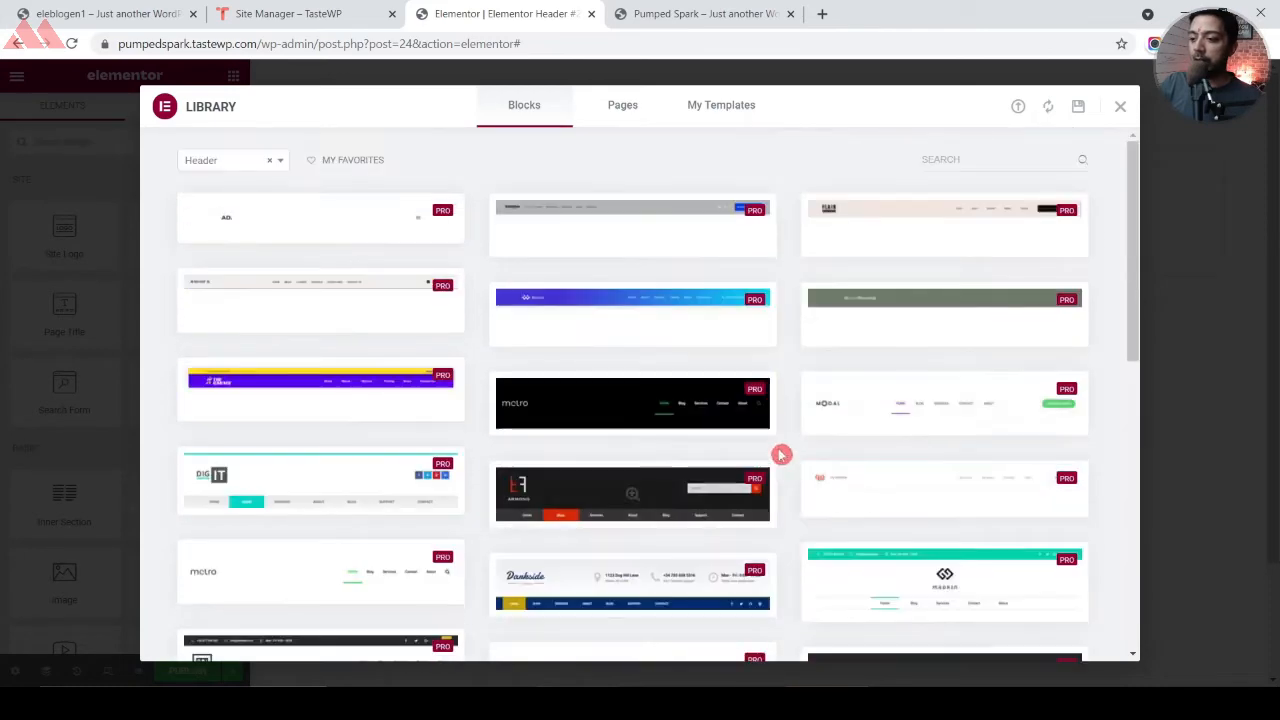
pyautogui.click(1121, 107)
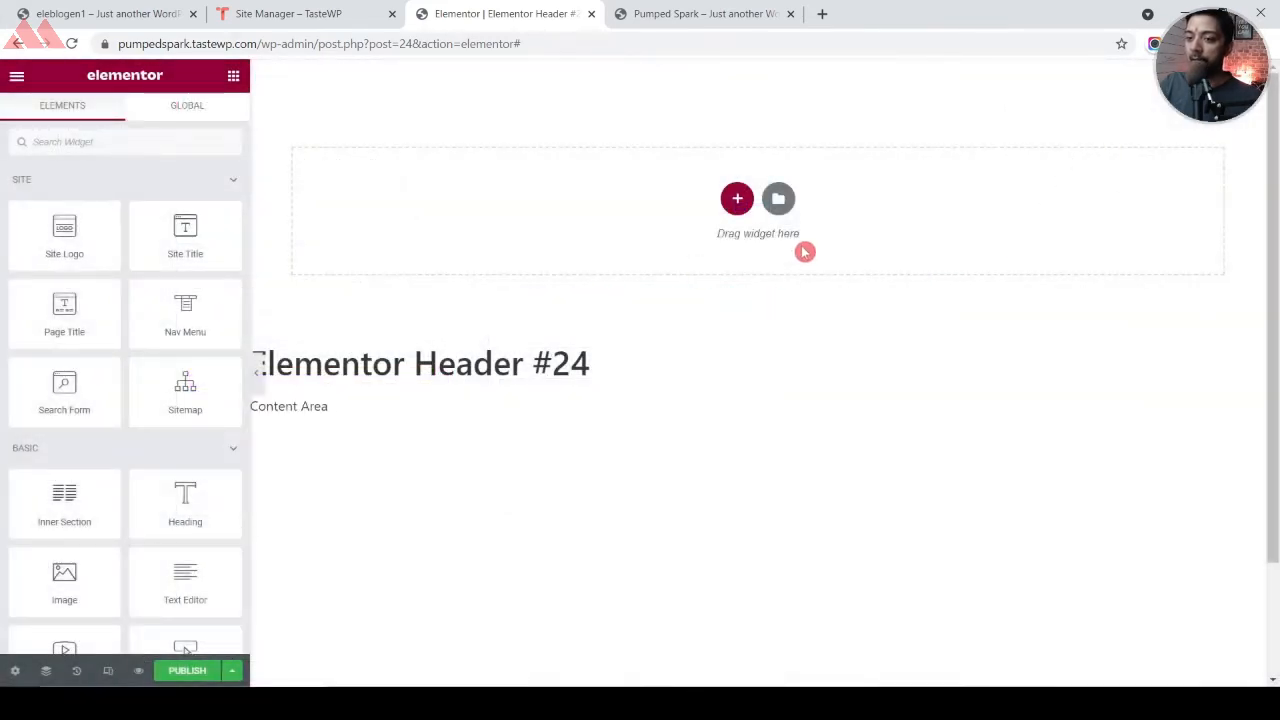
# Set the title of the header template to "main Header" in its general settings
pyautogui.click(15, 671)
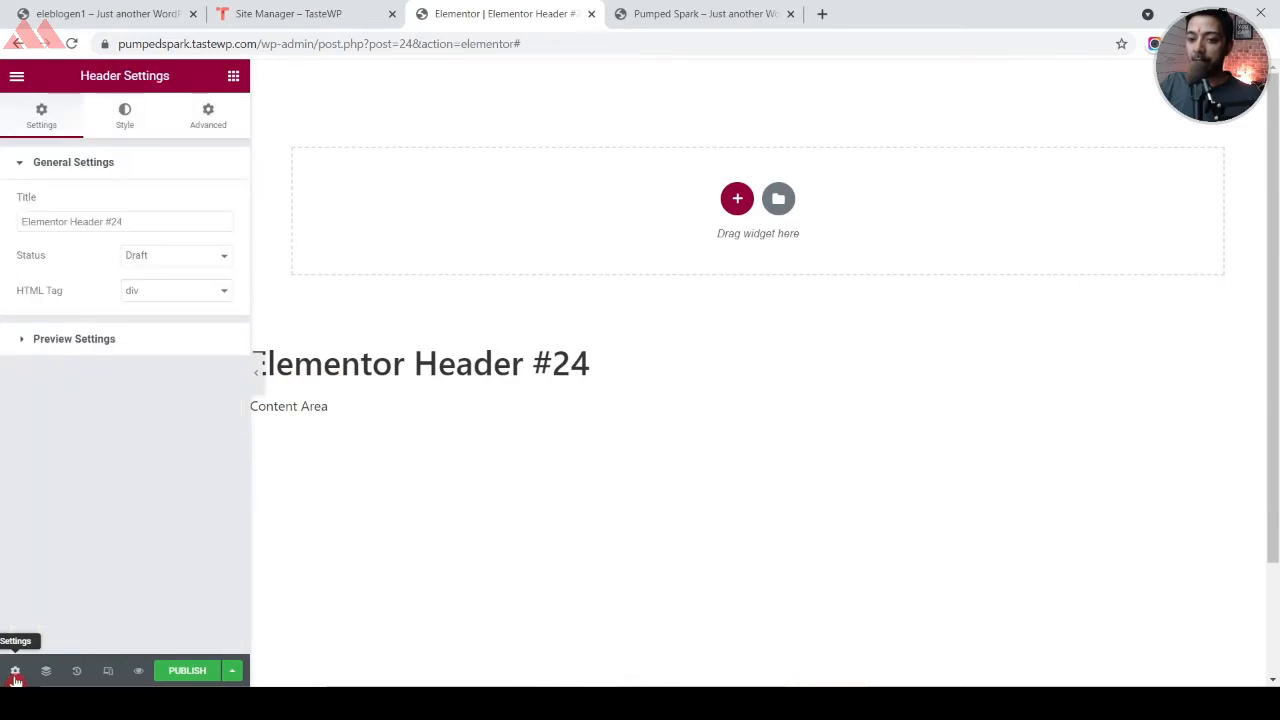
pyautogui.click(75, 221)
pyautogui.tripleClick(75, 221)
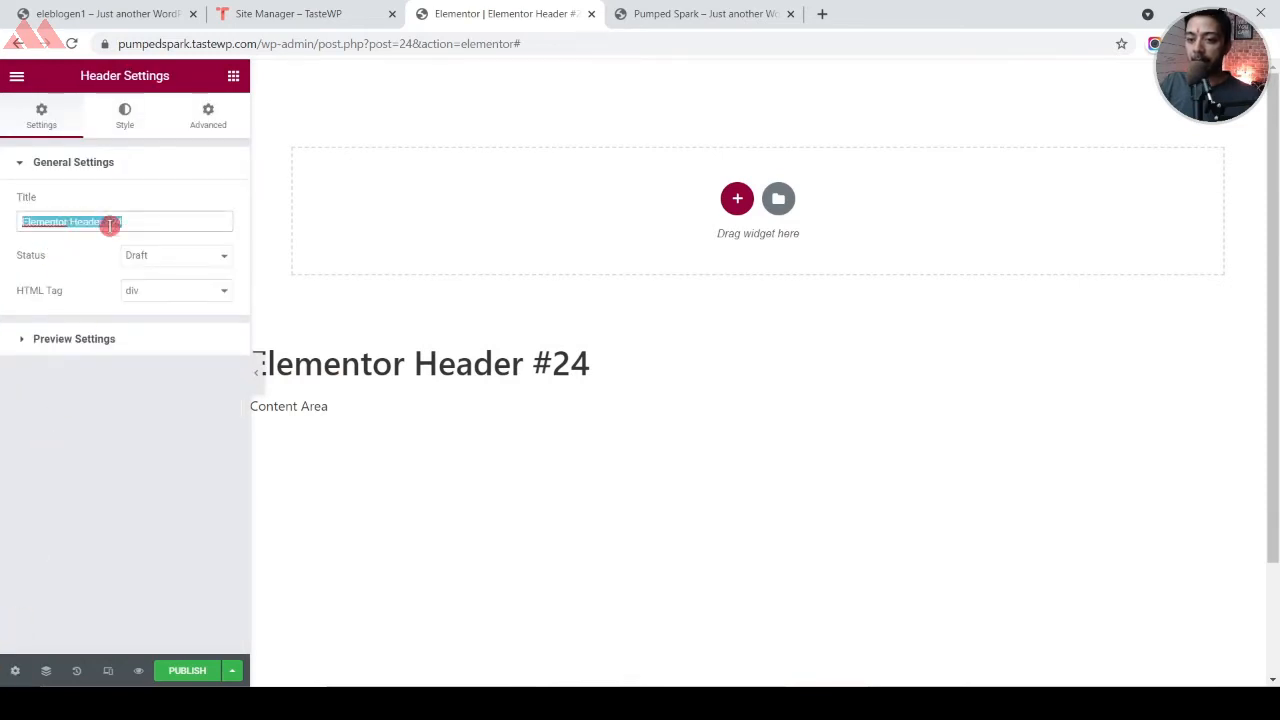
pyautogui.write('mAI')
pyautogui.press('BackSpace')
pyautogui.press('BackSpace')
pyautogui.write('ain Header')
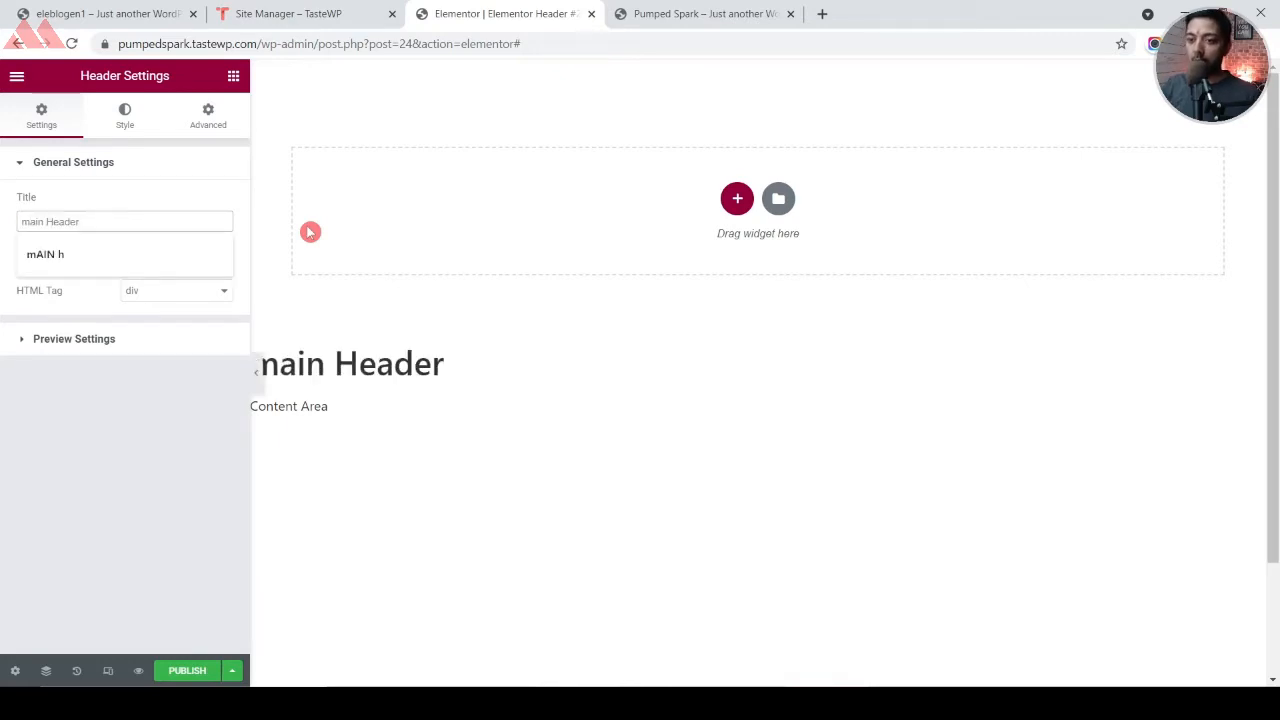
pyautogui.click(245, 209)
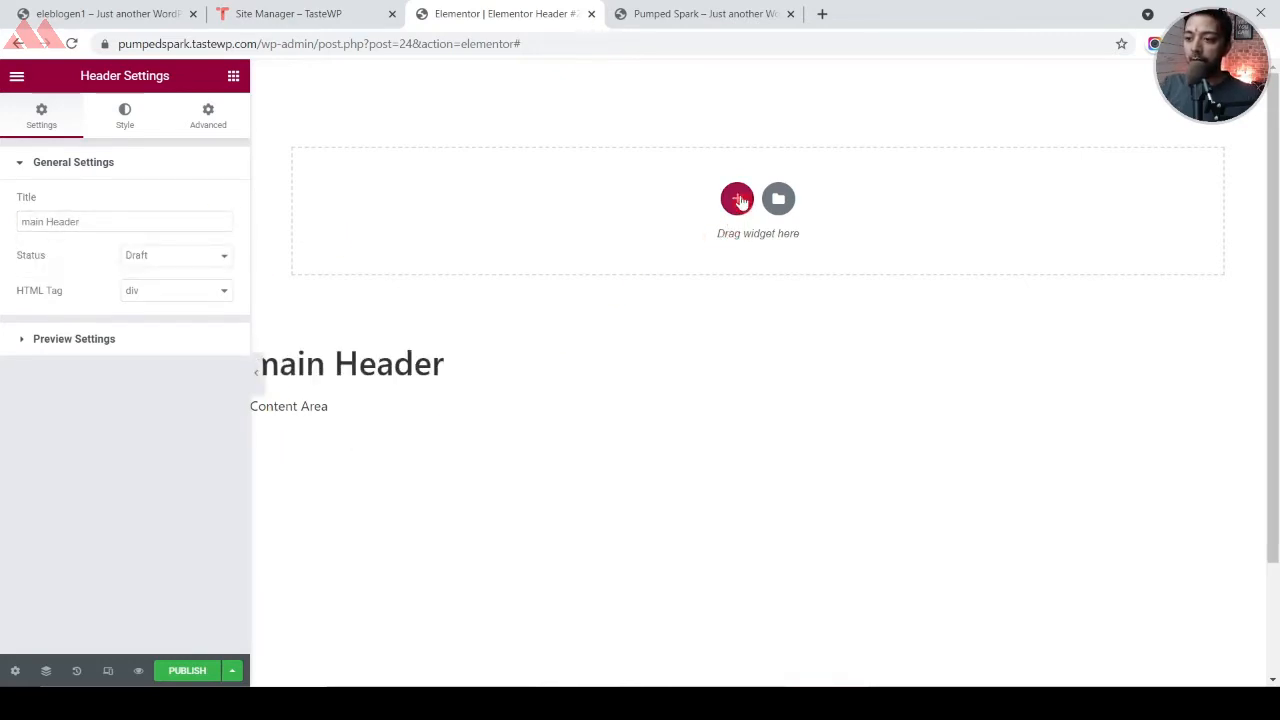
pyautogui.click(738, 200)
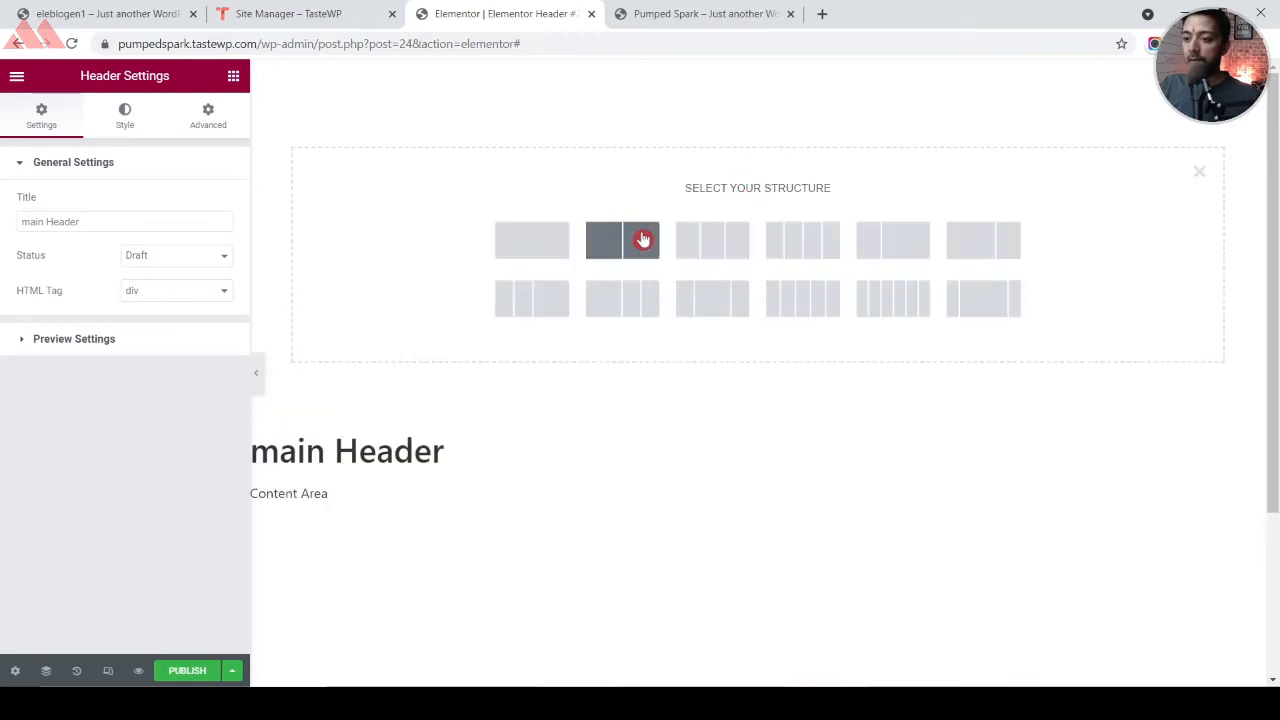
pyautogui.click(714, 256)
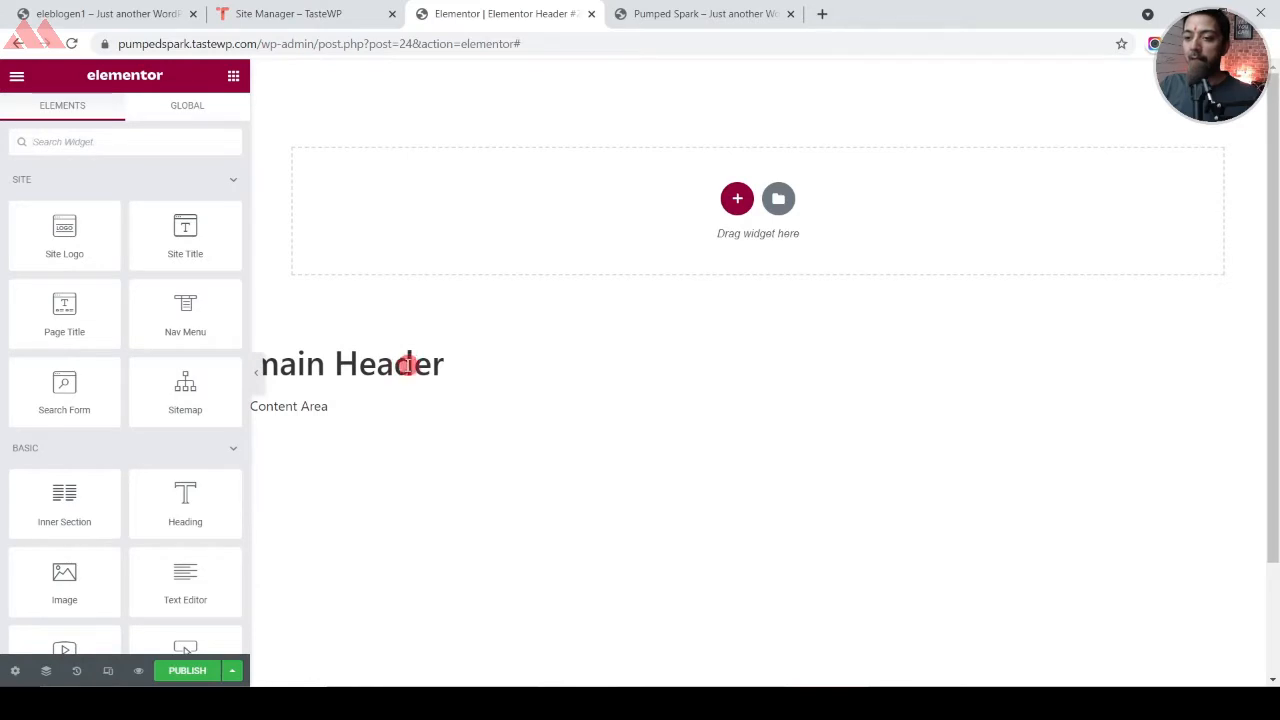
# Open the global colors in the site settings and change the Primary color to dark grey
pyautogui.click(17, 78)
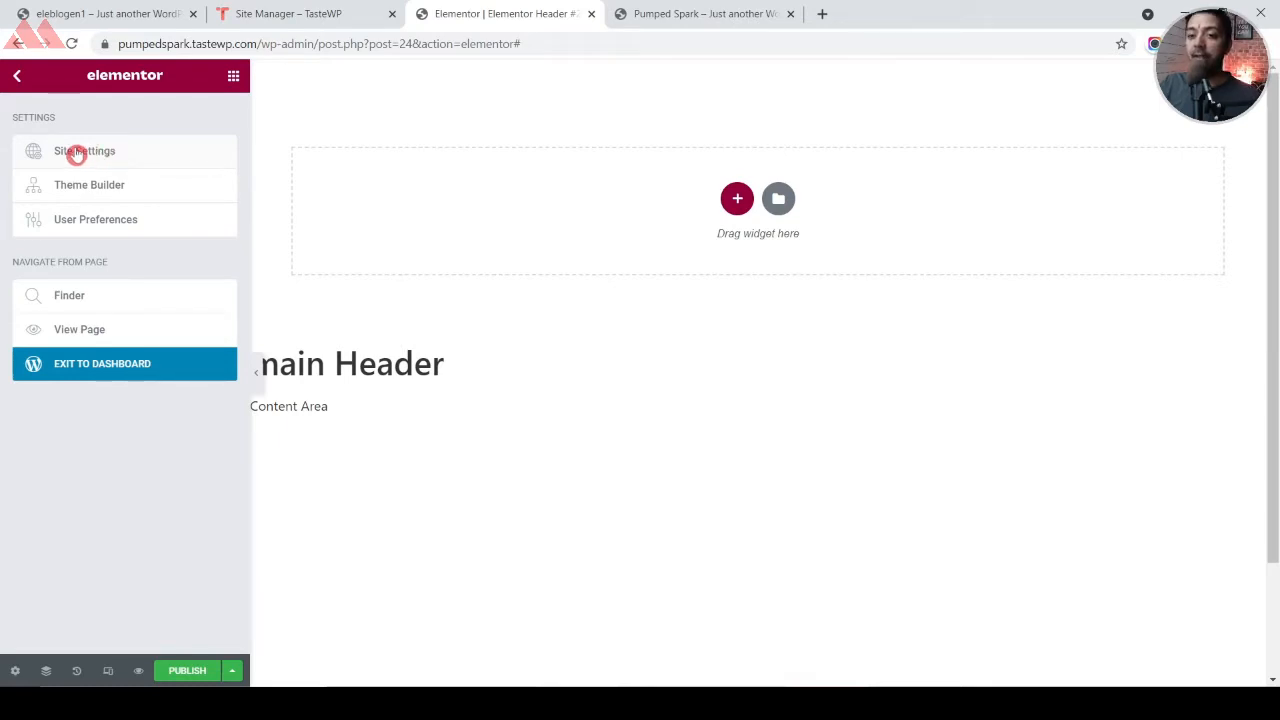
pyautogui.click(77, 153)
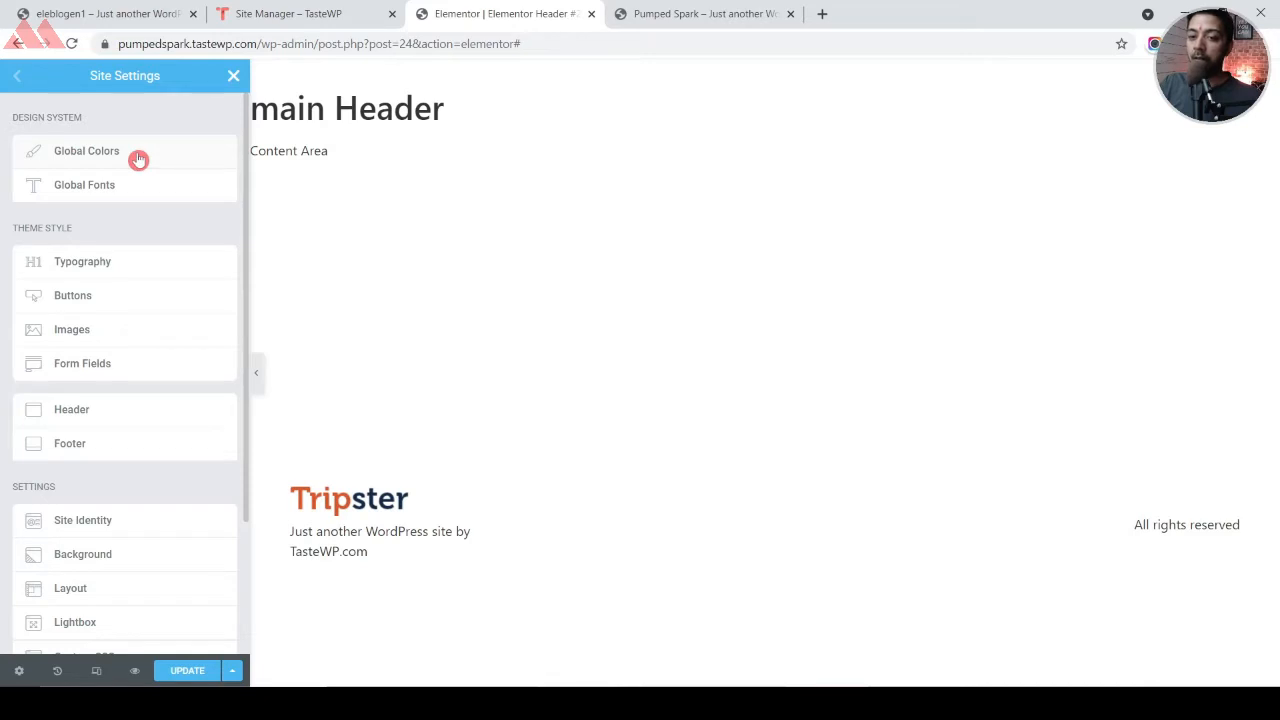
pyautogui.click(138, 158)
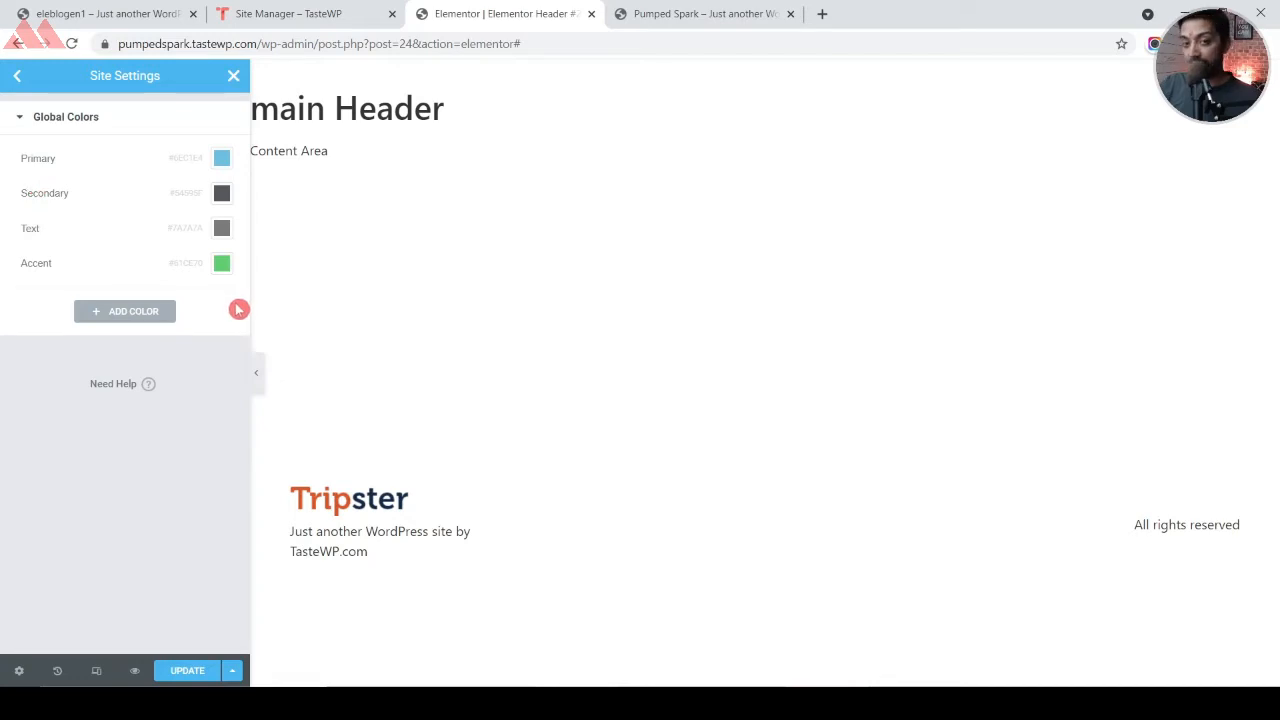
pyautogui.click(222, 160)
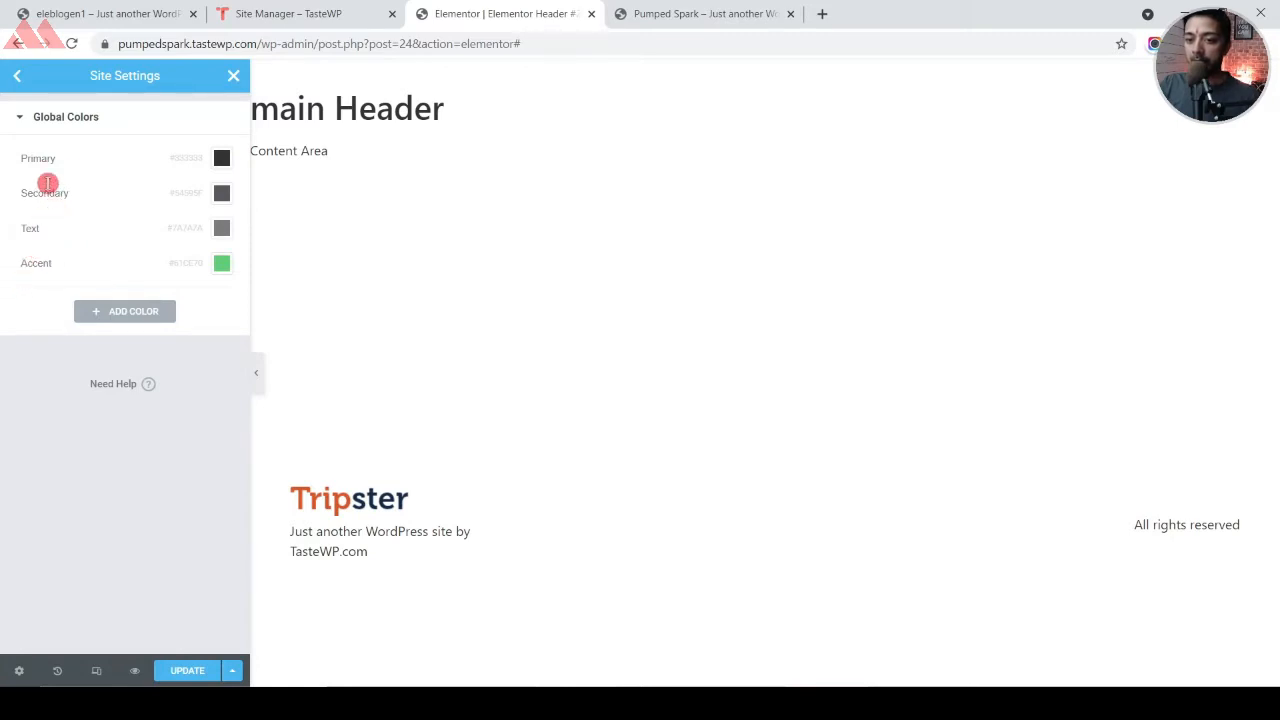
# Set the global Accent color to the orange #FF6600
pyautogui.click(219, 265)
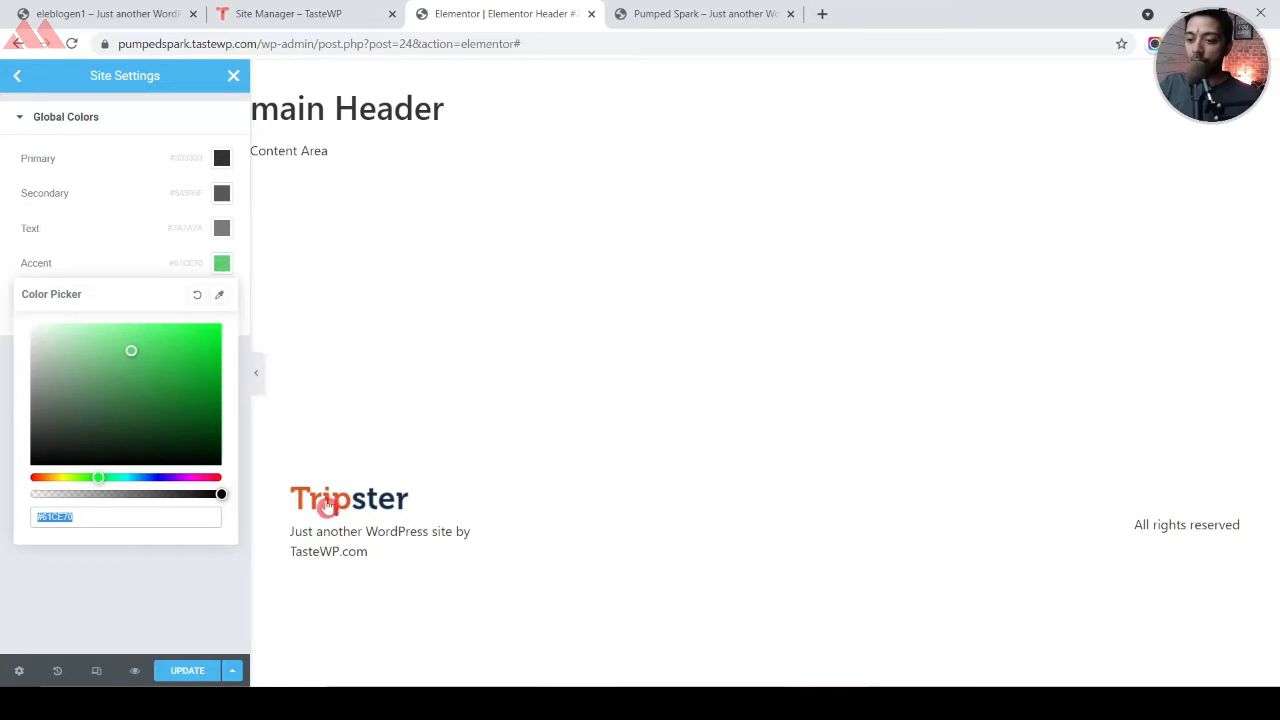
pyautogui.rightClick(123, 517)
pyautogui.click(165, 330)
pyautogui.write('#FF6600')
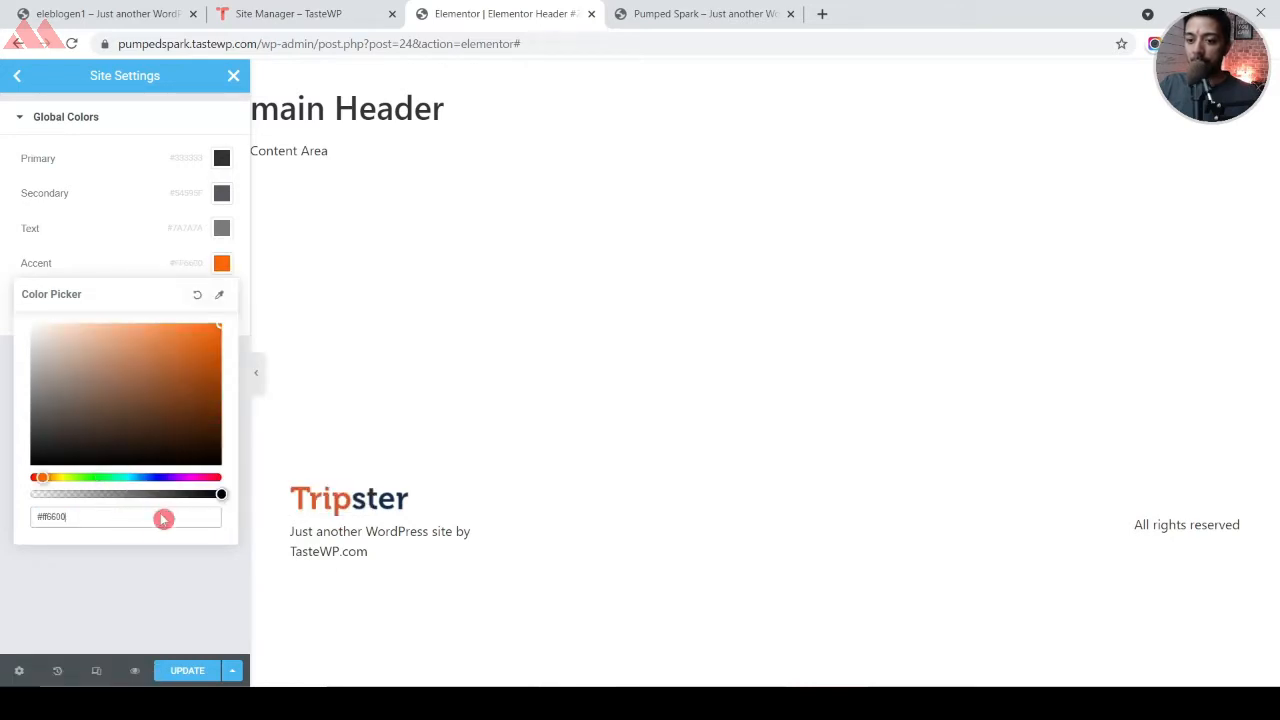
pyautogui.click(160, 574)
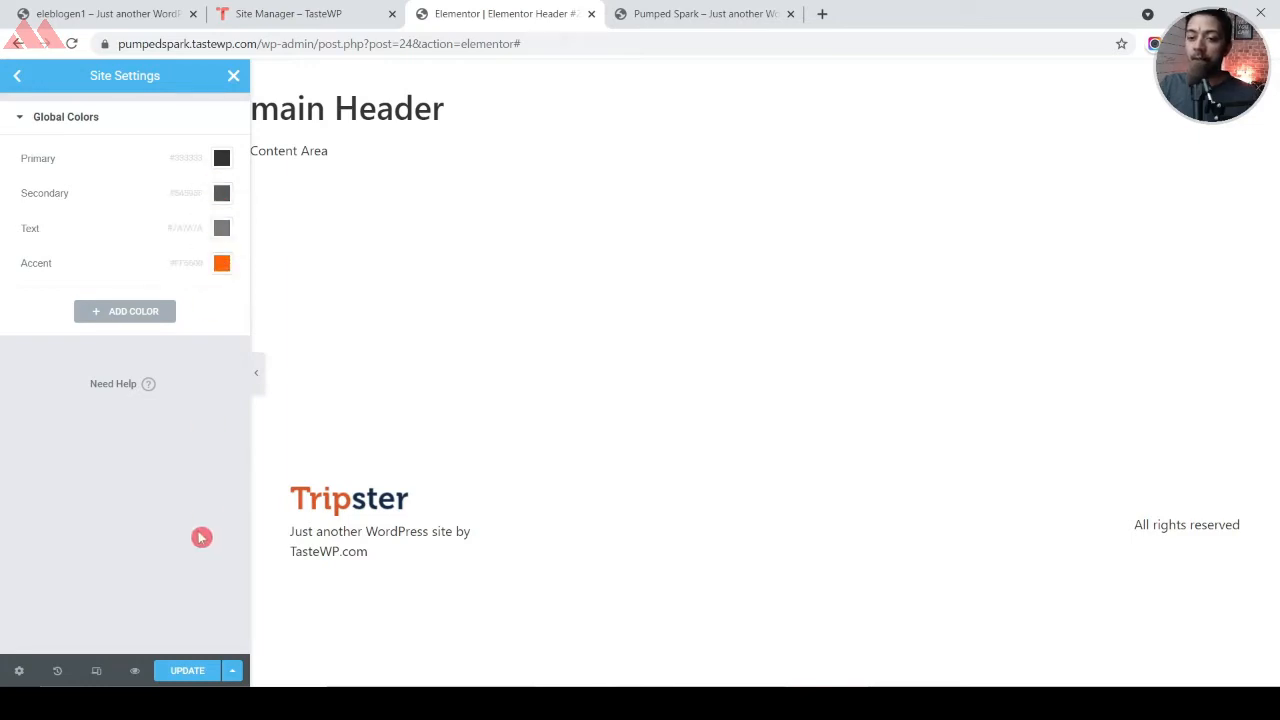
# Check the Primary typography in the global fonts, save the site settings and return to the header editor
pyautogui.click(17, 82)
pyautogui.click(84, 184)
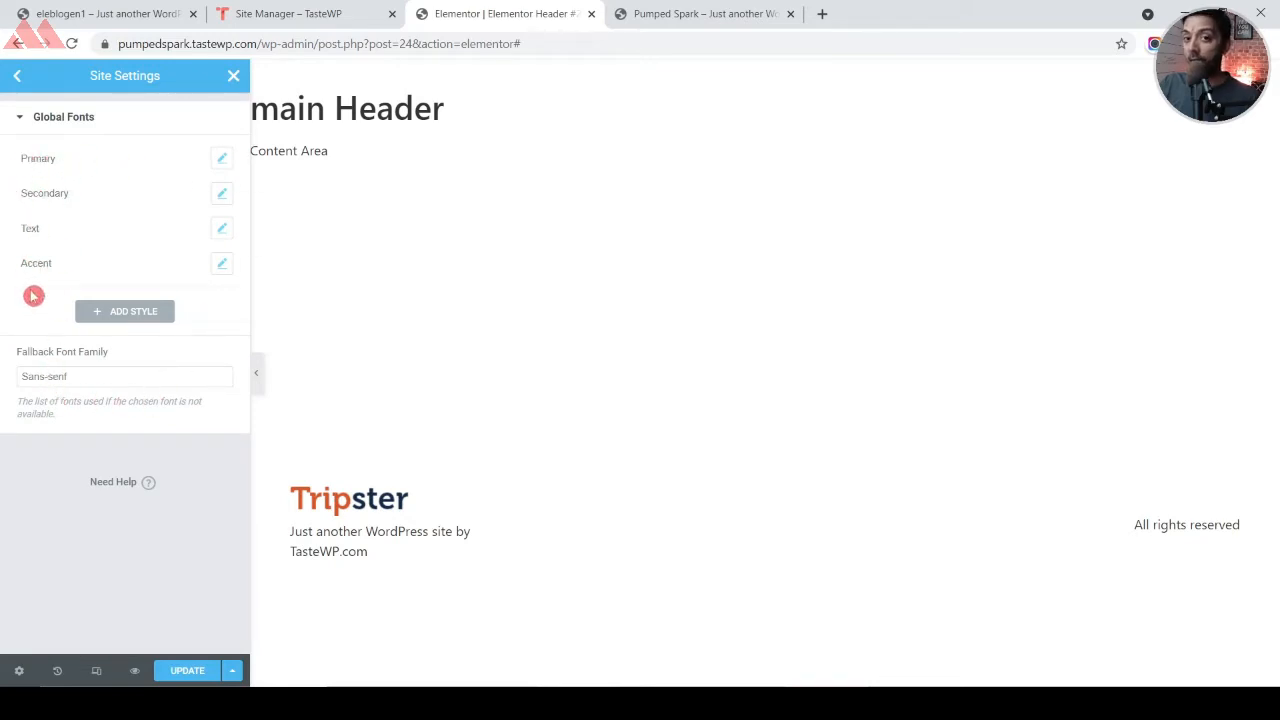
pyautogui.click(222, 158)
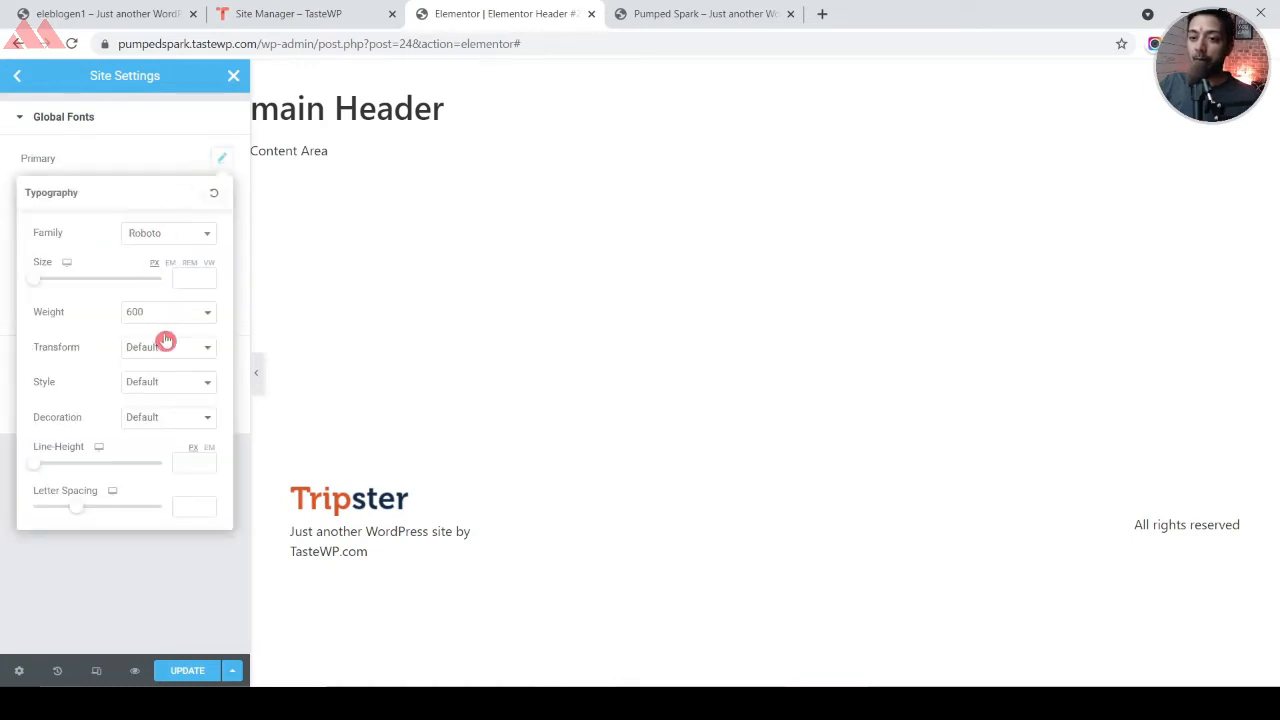
pyautogui.click(180, 562)
pyautogui.click(21, 80)
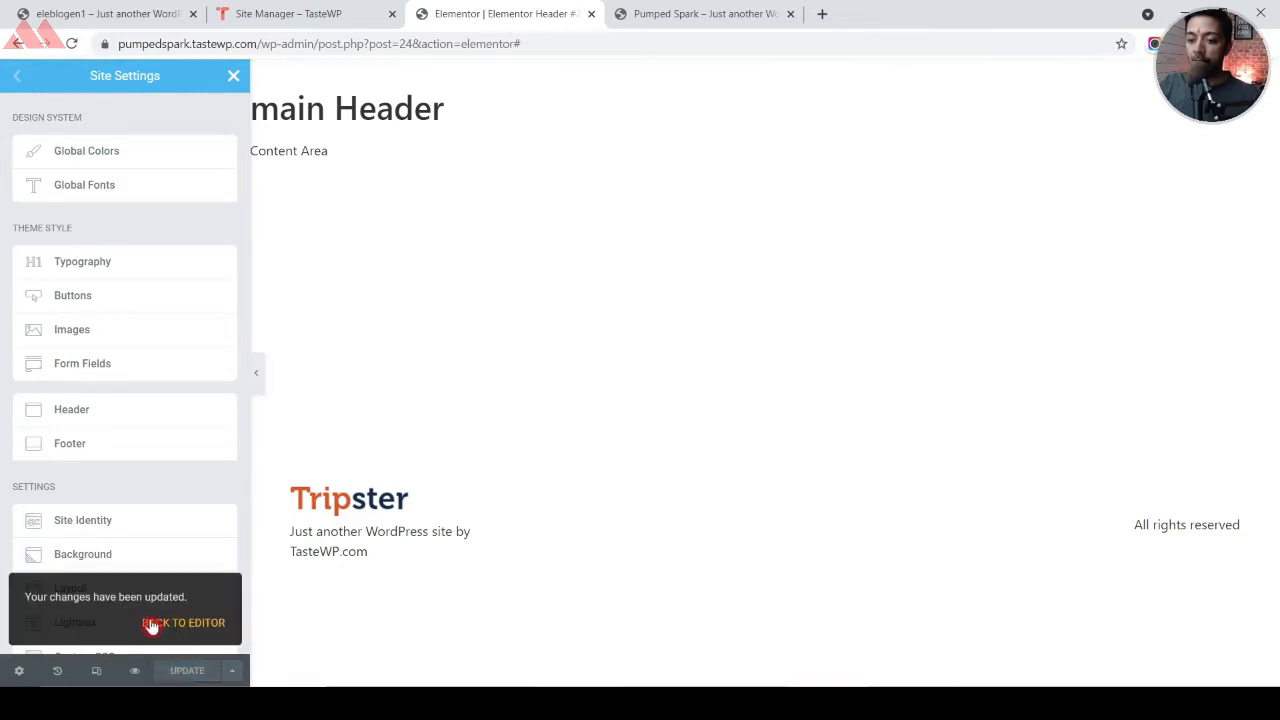
pyautogui.click(171, 625)
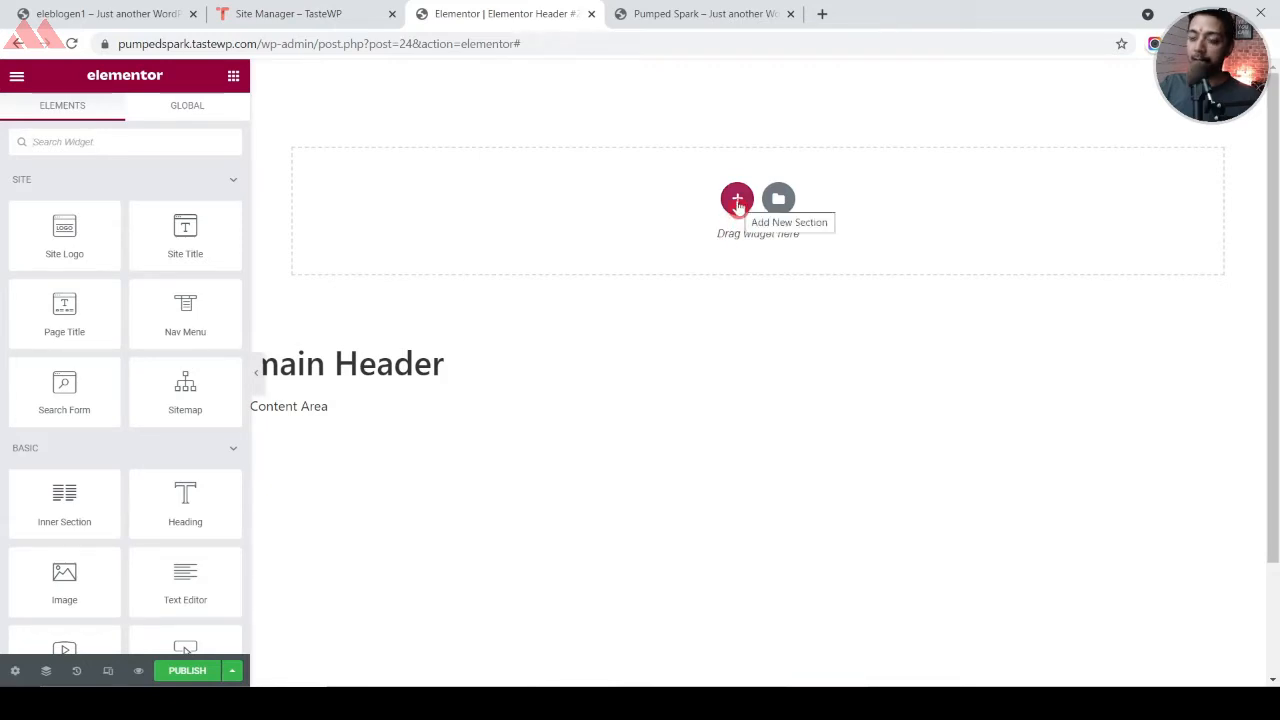
# Add a section with three equal columns to the header and narrow its first column
pyautogui.click(737, 201)
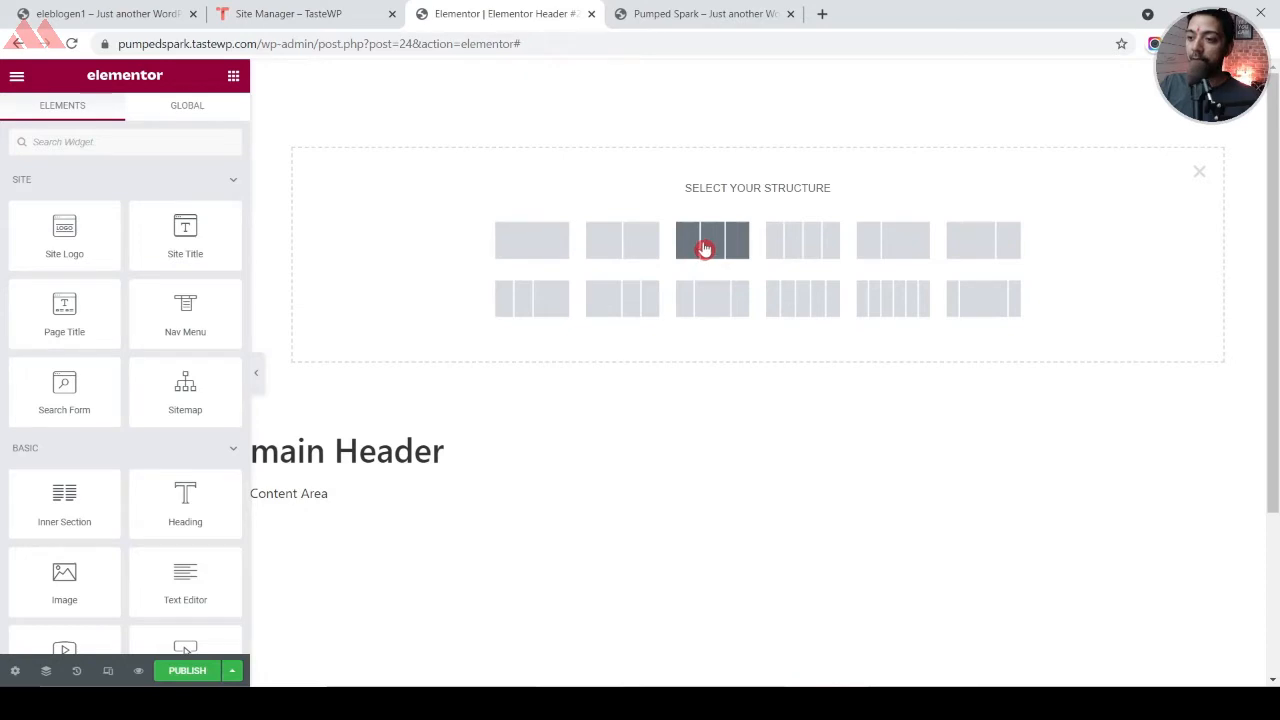
pyautogui.click(705, 249)
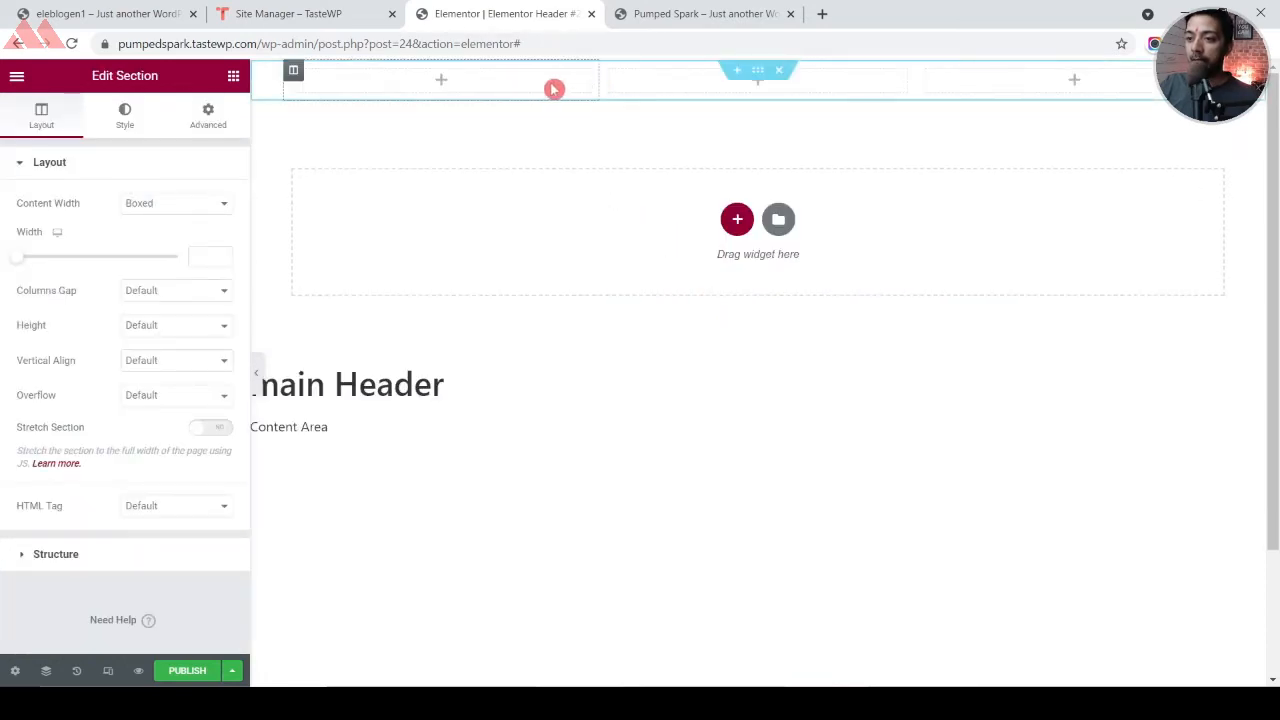
pyautogui.moveTo(598, 81); pyautogui.dragTo(455, 115)
# Place a Site Logo widget in the first column of the header section and align it left
pyautogui.click(233, 77)
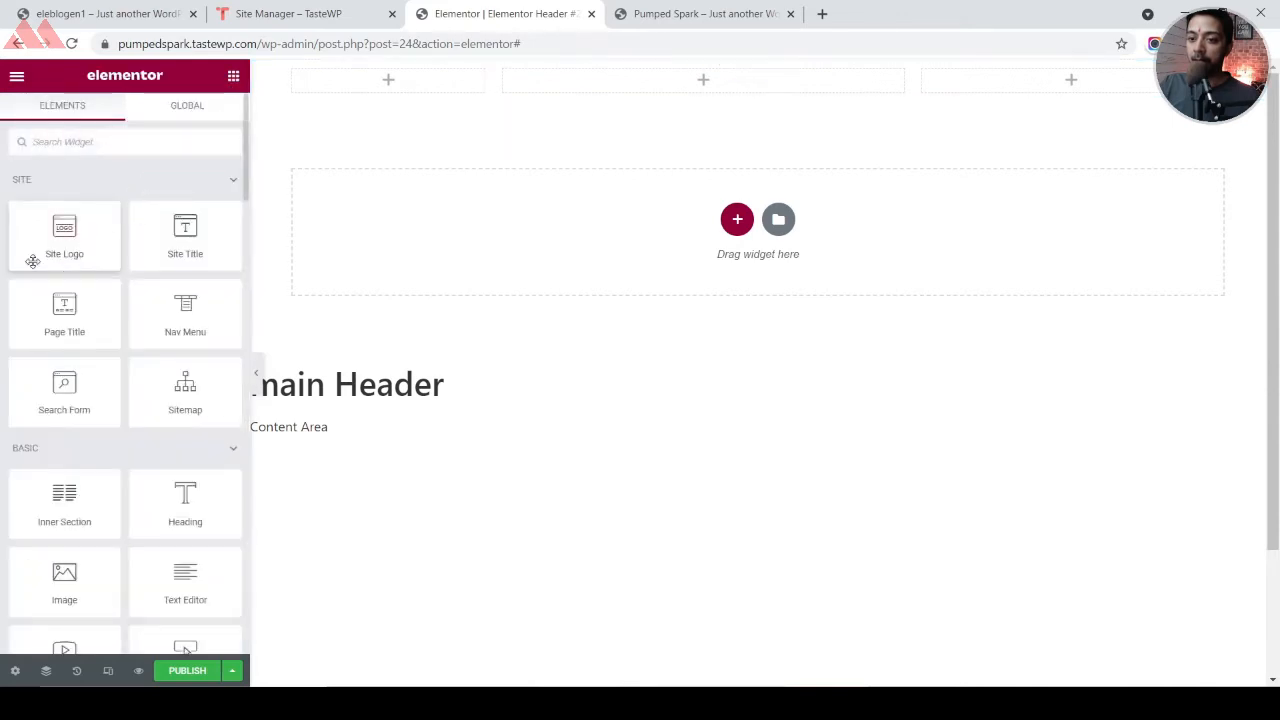
pyautogui.moveTo(60, 253); pyautogui.dragTo(403, 91)
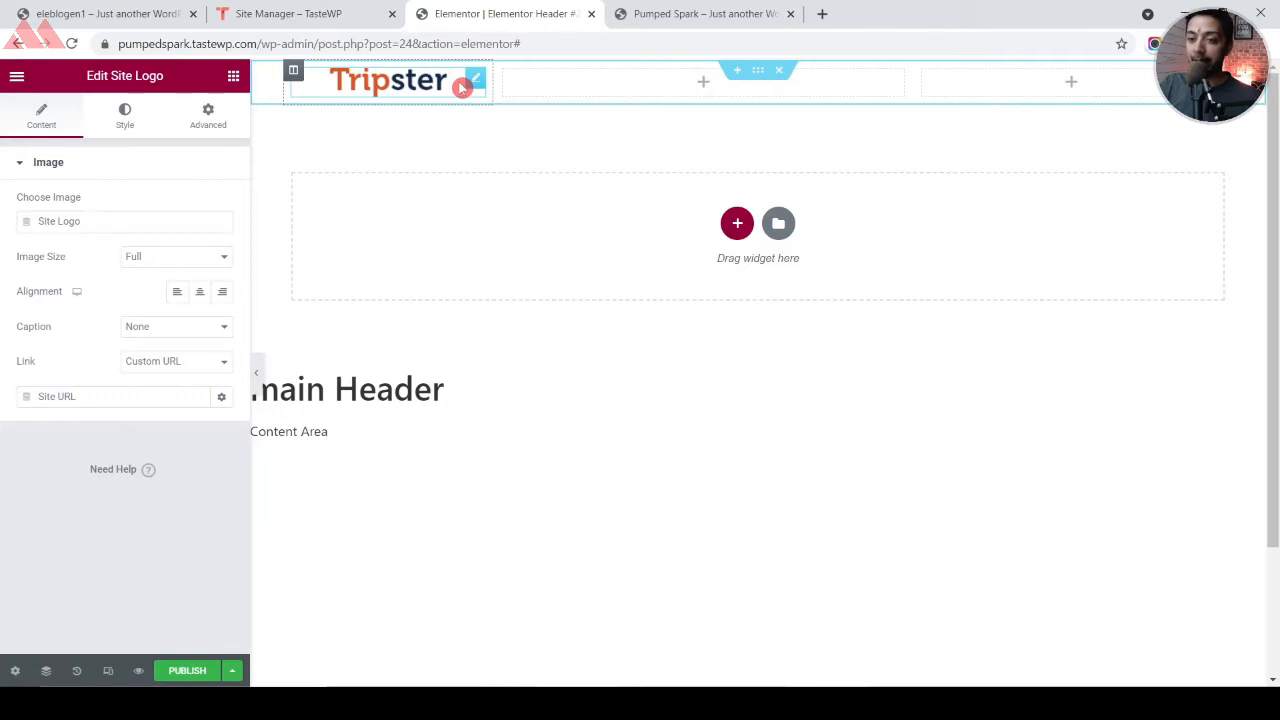
pyautogui.click(177, 292)
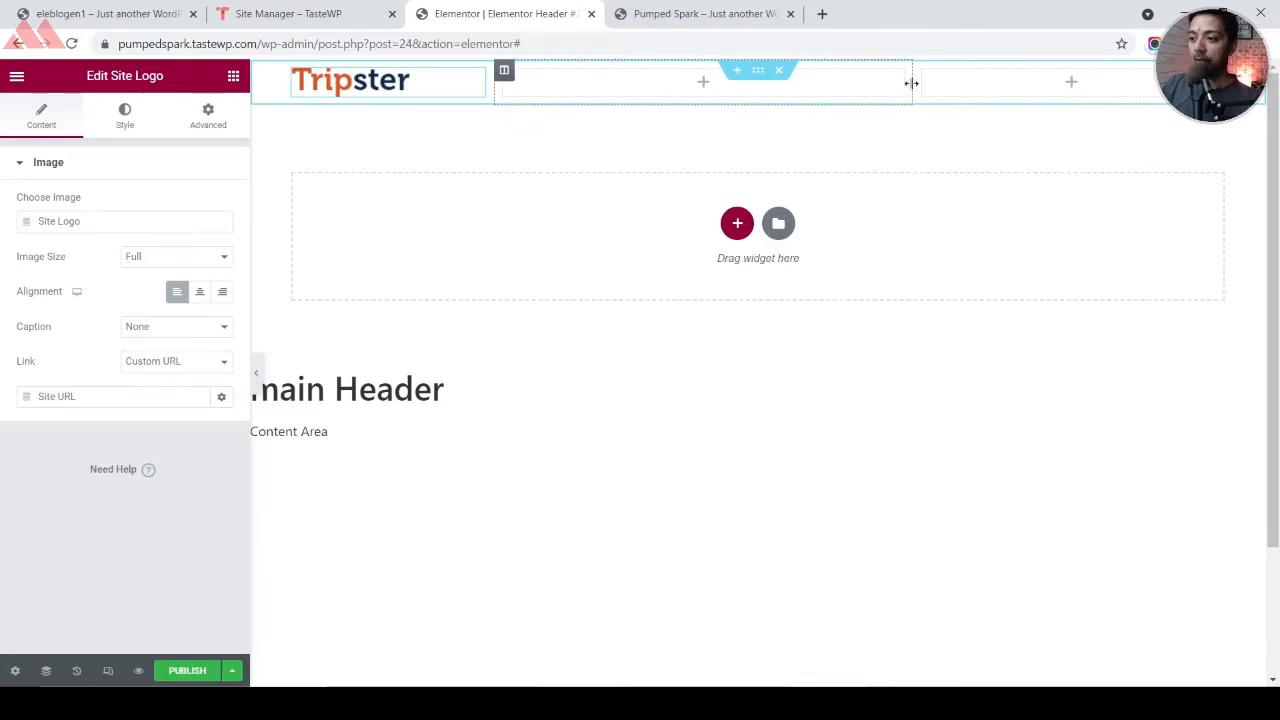
# Widen the middle column towards the third one and place a right-aligned Nav Menu widget in it
pyautogui.moveTo(911, 83); pyautogui.dragTo(1014, 83)
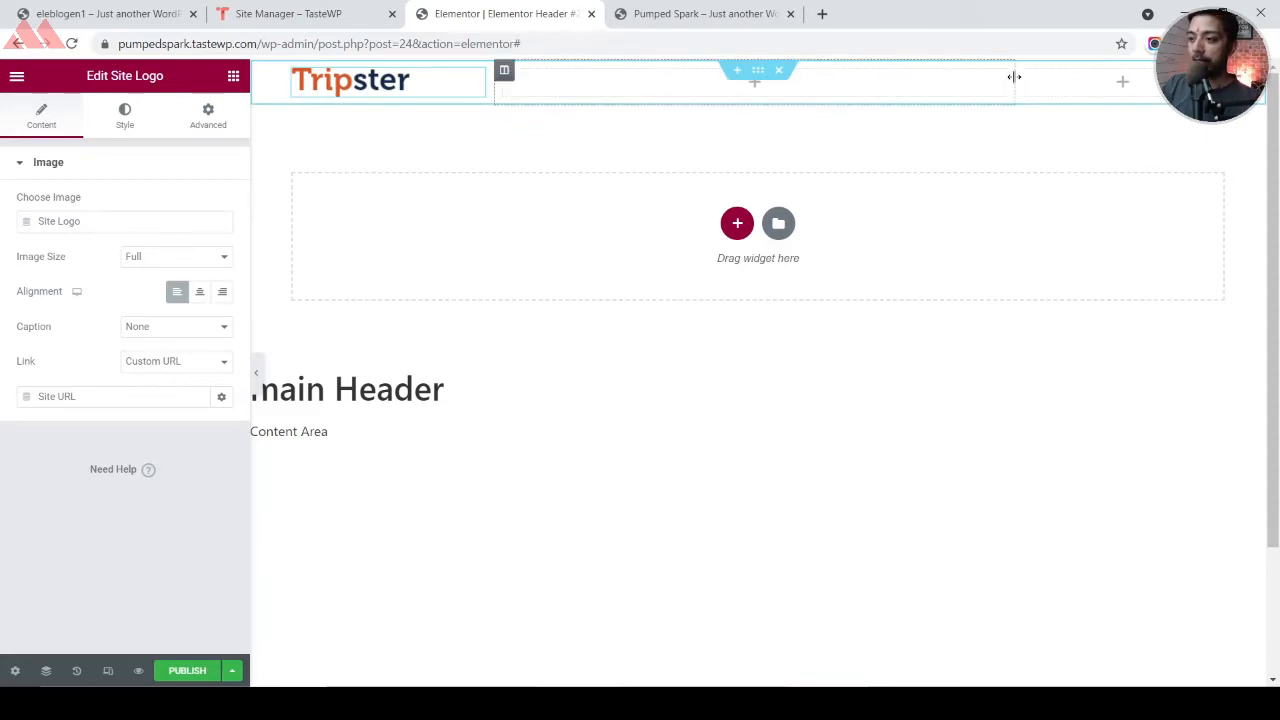
pyautogui.click(233, 76)
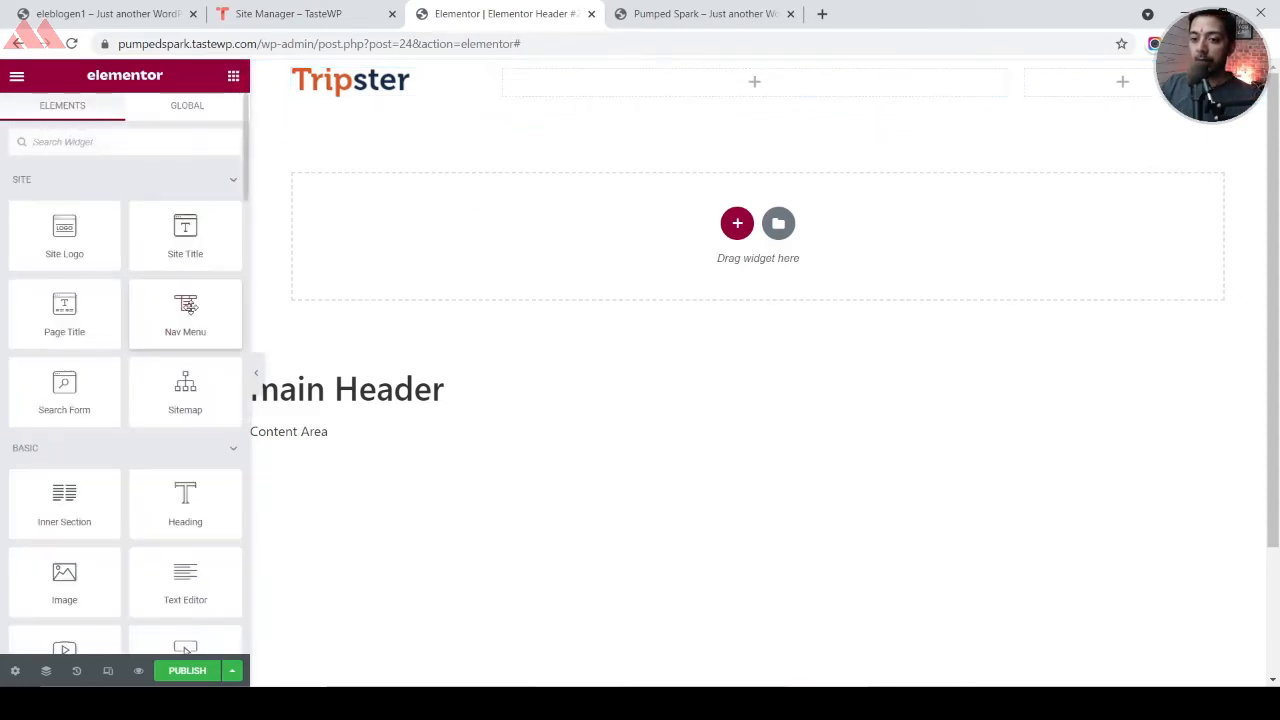
pyautogui.moveTo(178, 331); pyautogui.dragTo(752, 95)
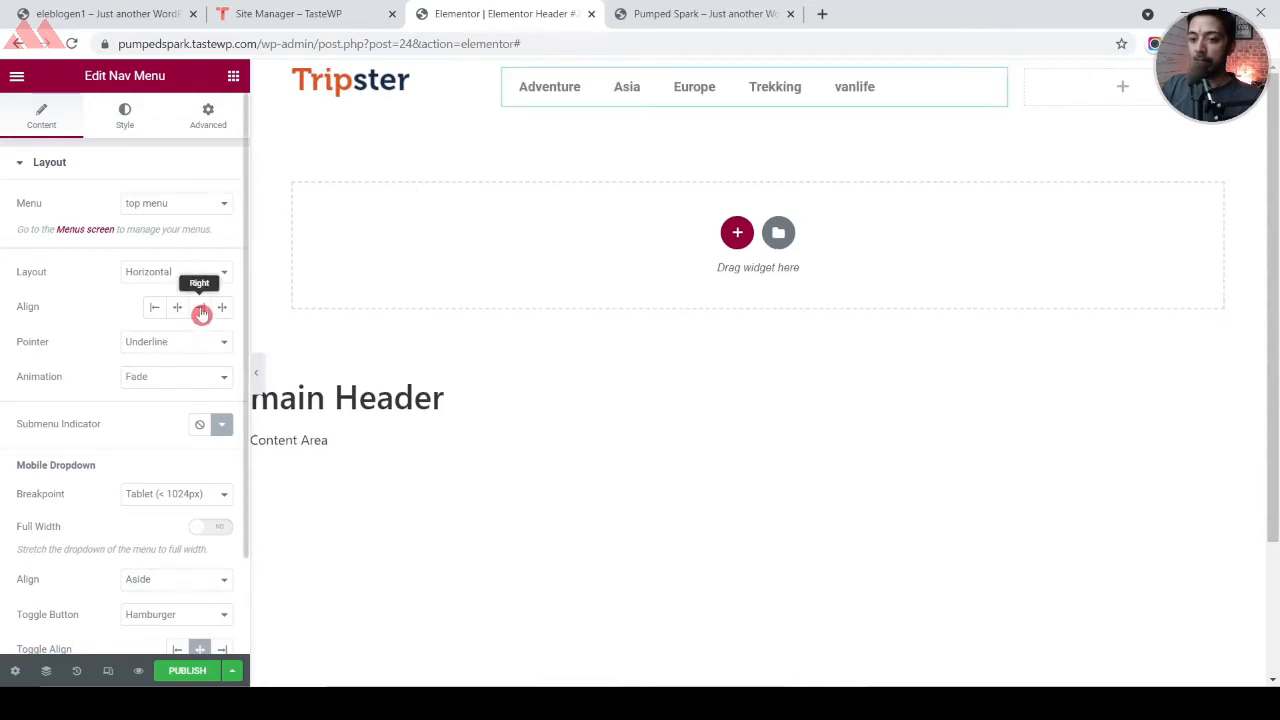
pyautogui.click(201, 310)
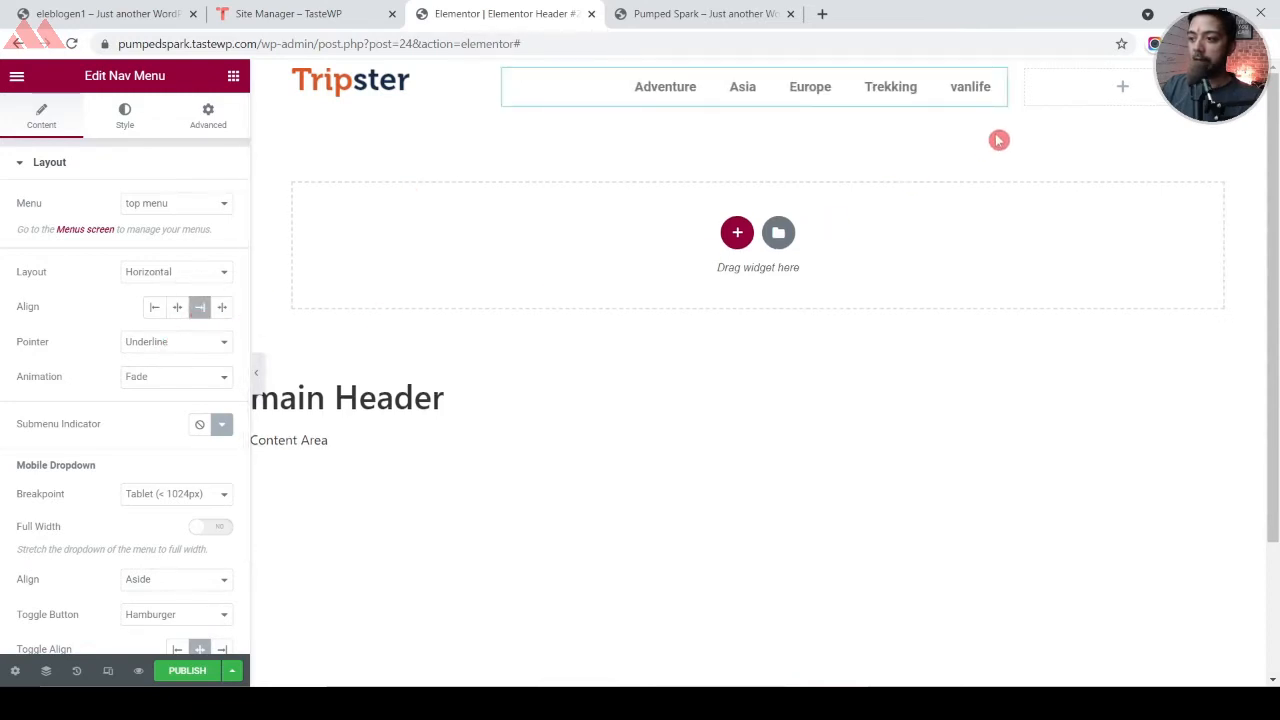
pyautogui.moveTo(1016, 88); pyautogui.dragTo(1072, 89)
# Place a Social Icons widget in the third column of the header and set the icon shape to Circle
pyautogui.click(233, 76)
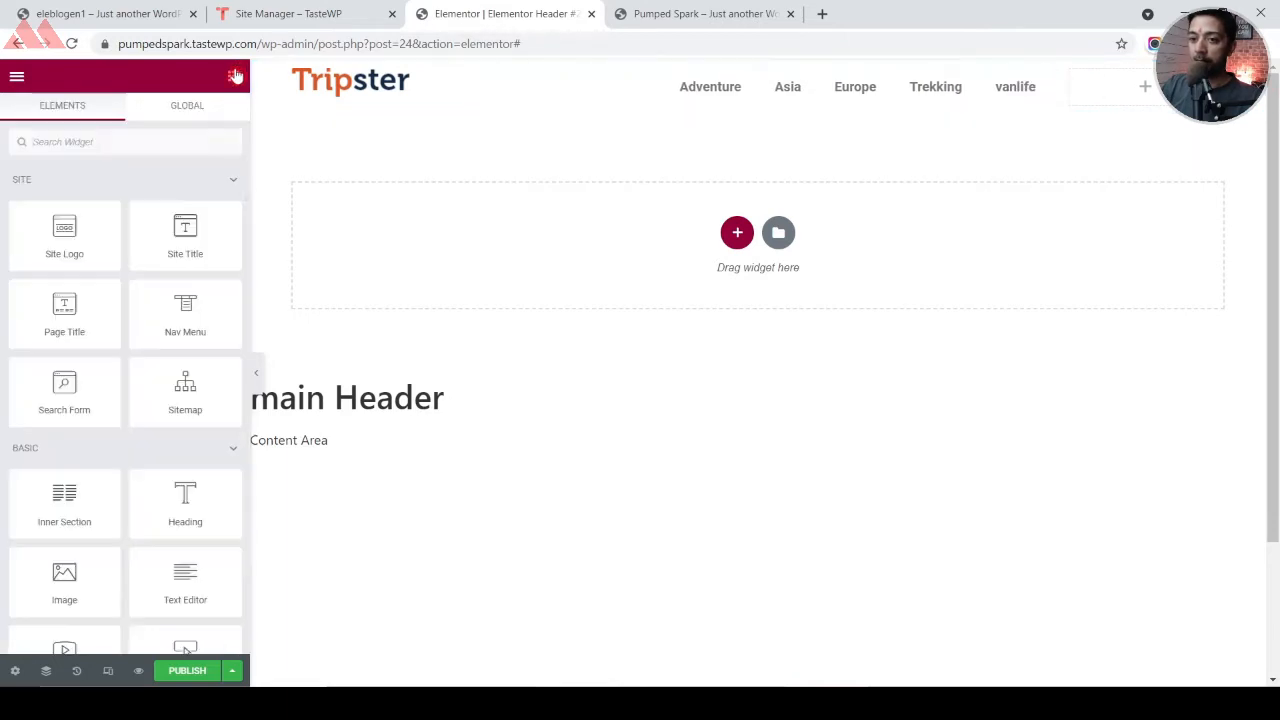
pyautogui.click(175, 145)
pyautogui.write('so')
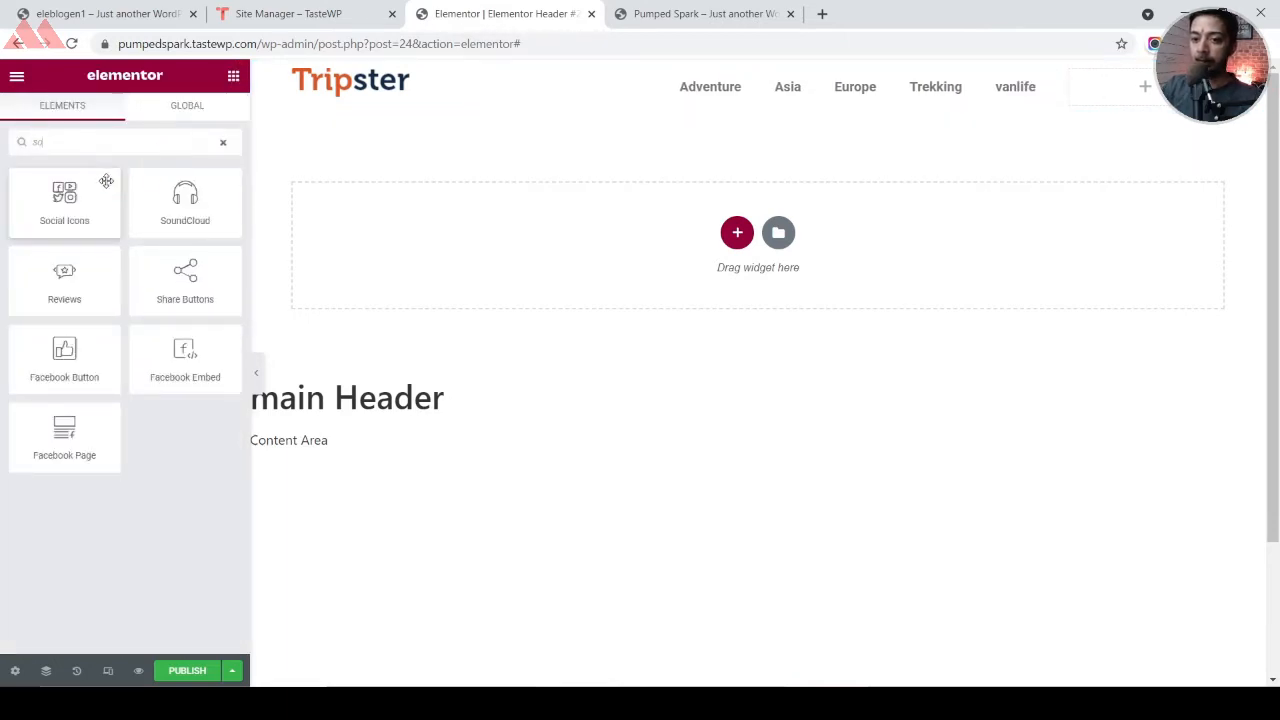
pyautogui.moveTo(106, 180); pyautogui.dragTo(1165, 100)
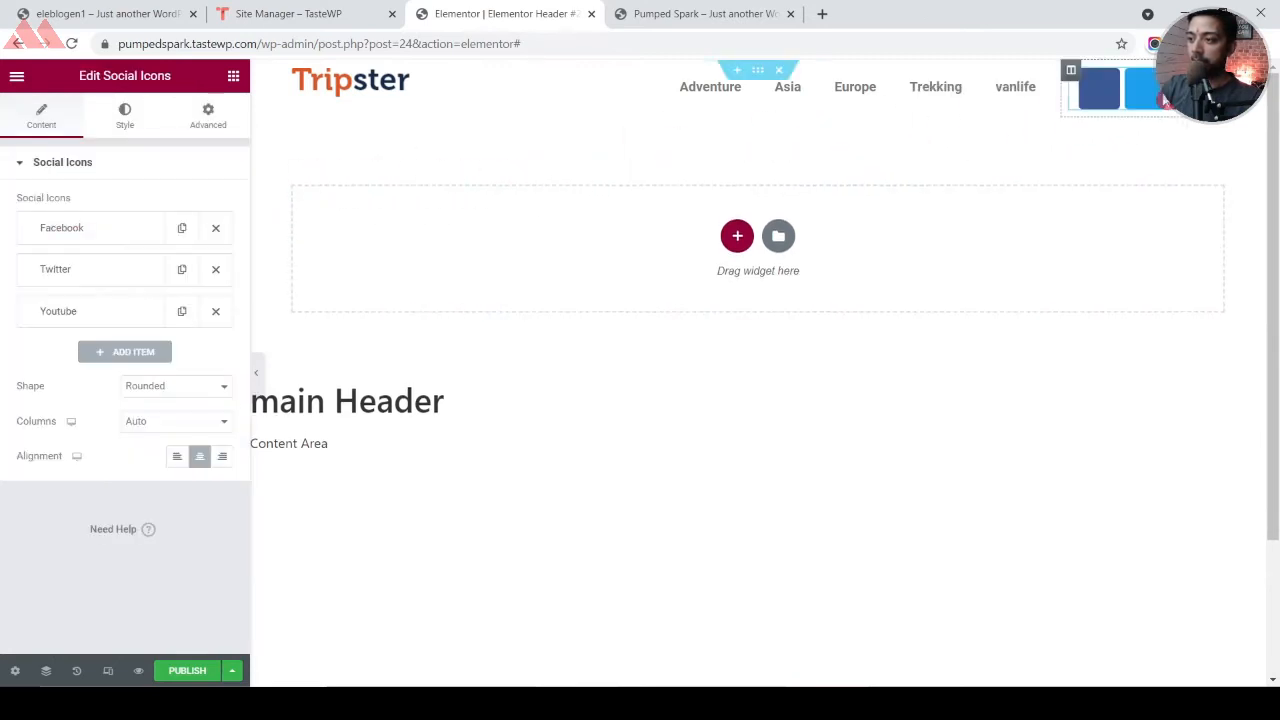
pyautogui.click(160, 388)
pyautogui.click(157, 466)
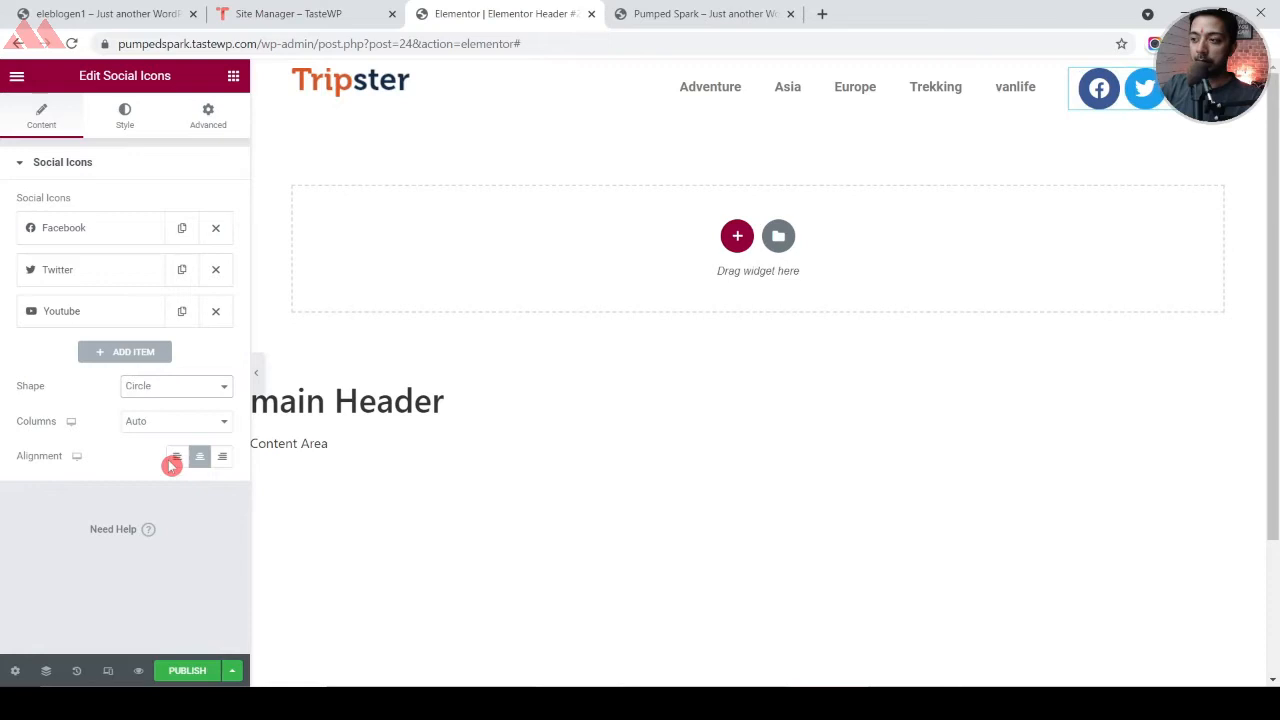
pyautogui.click(120, 355)
pyautogui.click(123, 425)
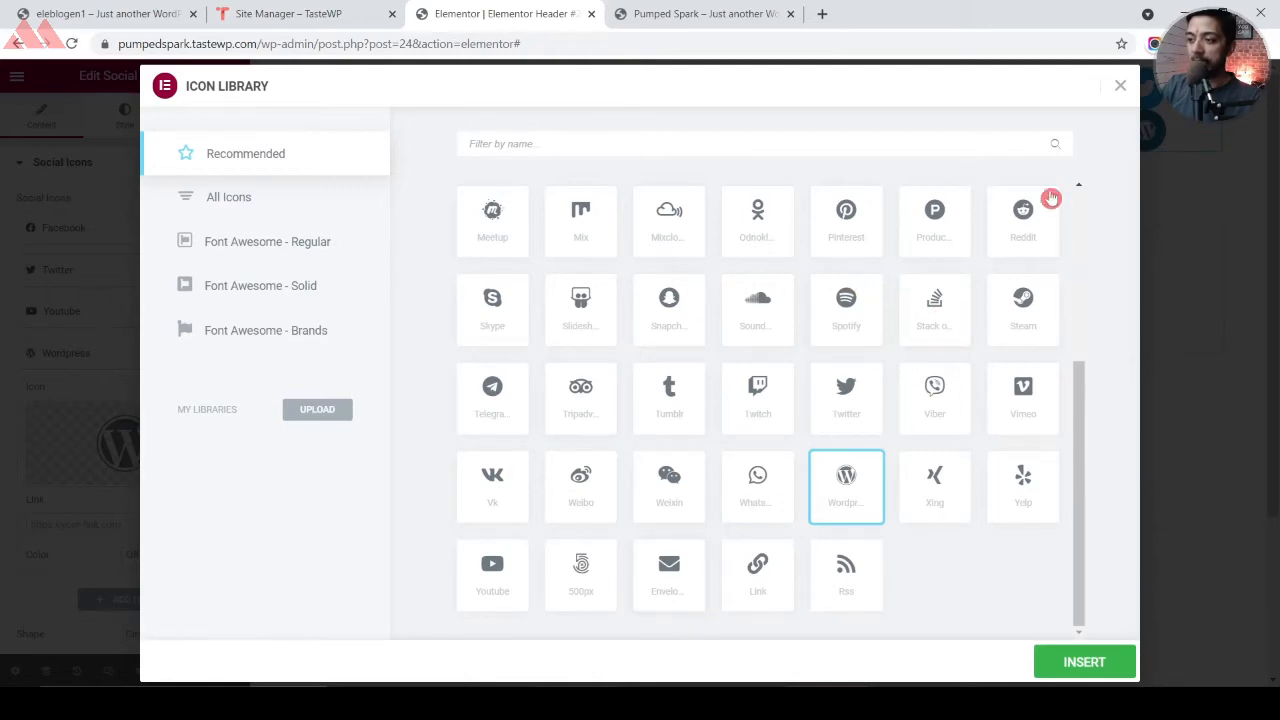
pyautogui.click(1120, 85)
pyautogui.click(215, 353)
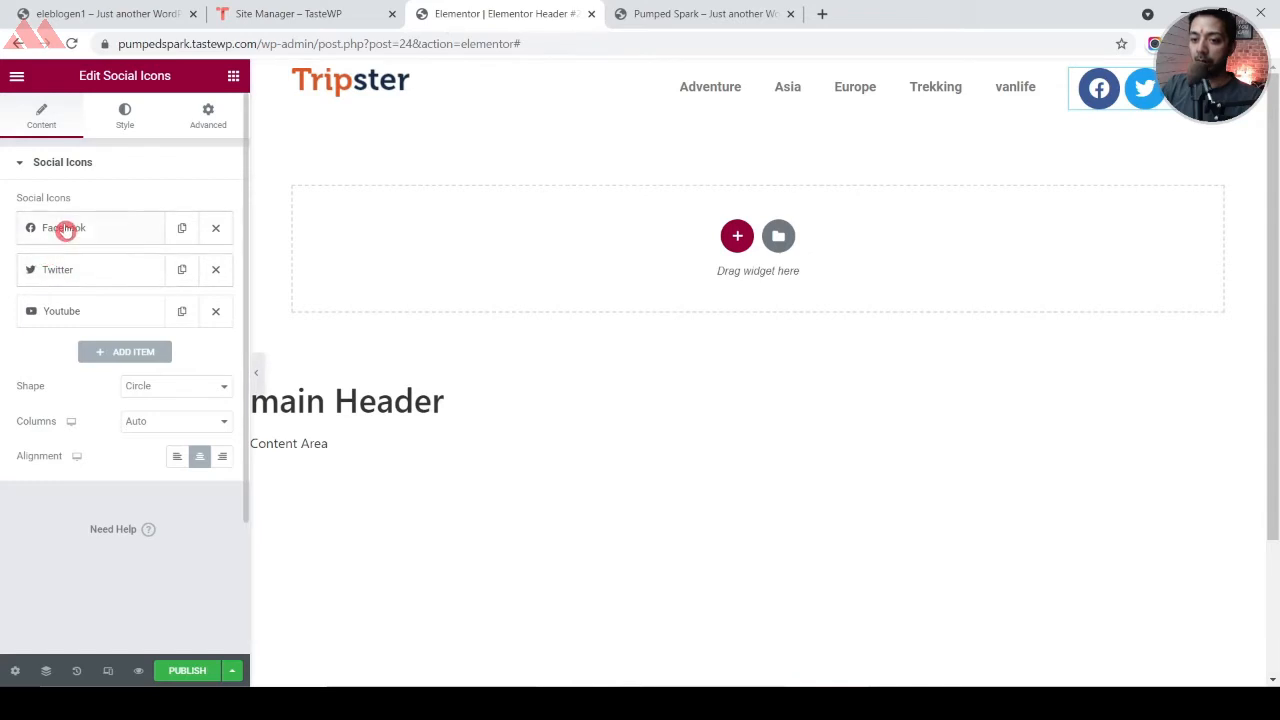
# Set the link of the Facebook, Twitter and Youtube social icons to the placeholder #
pyautogui.click(62, 228)
pyautogui.click(75, 400)
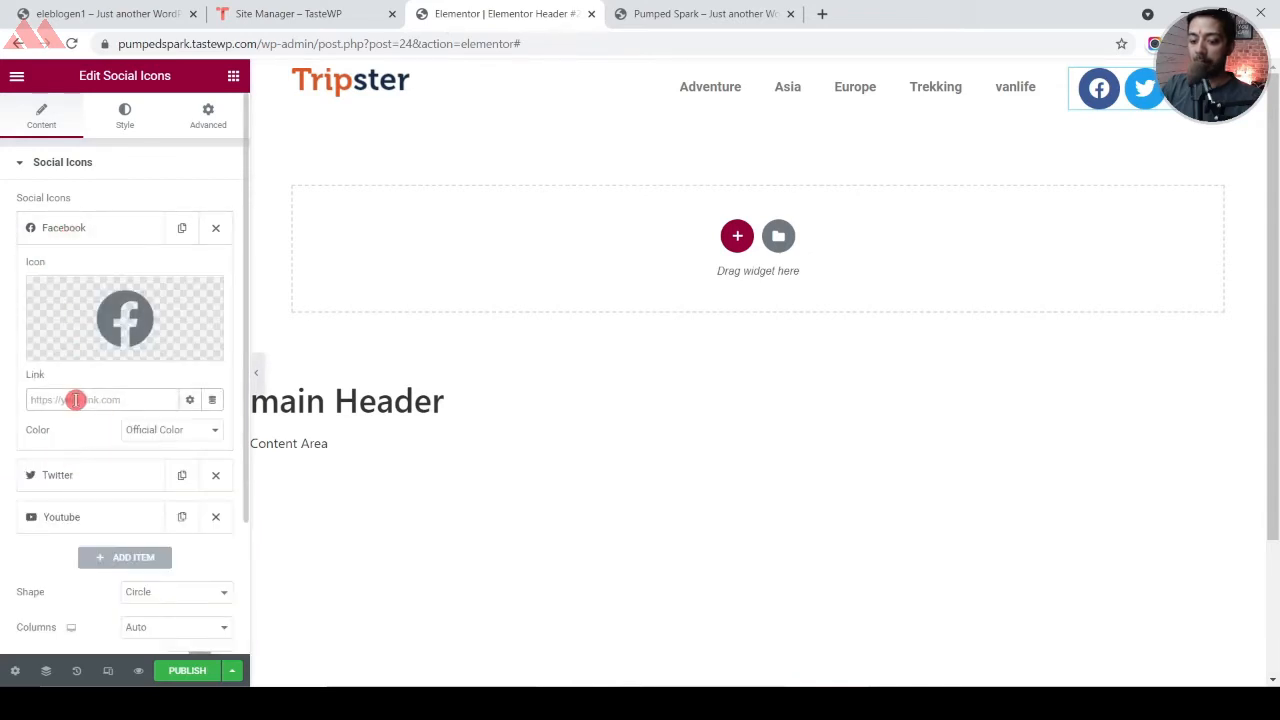
pyautogui.write('#')
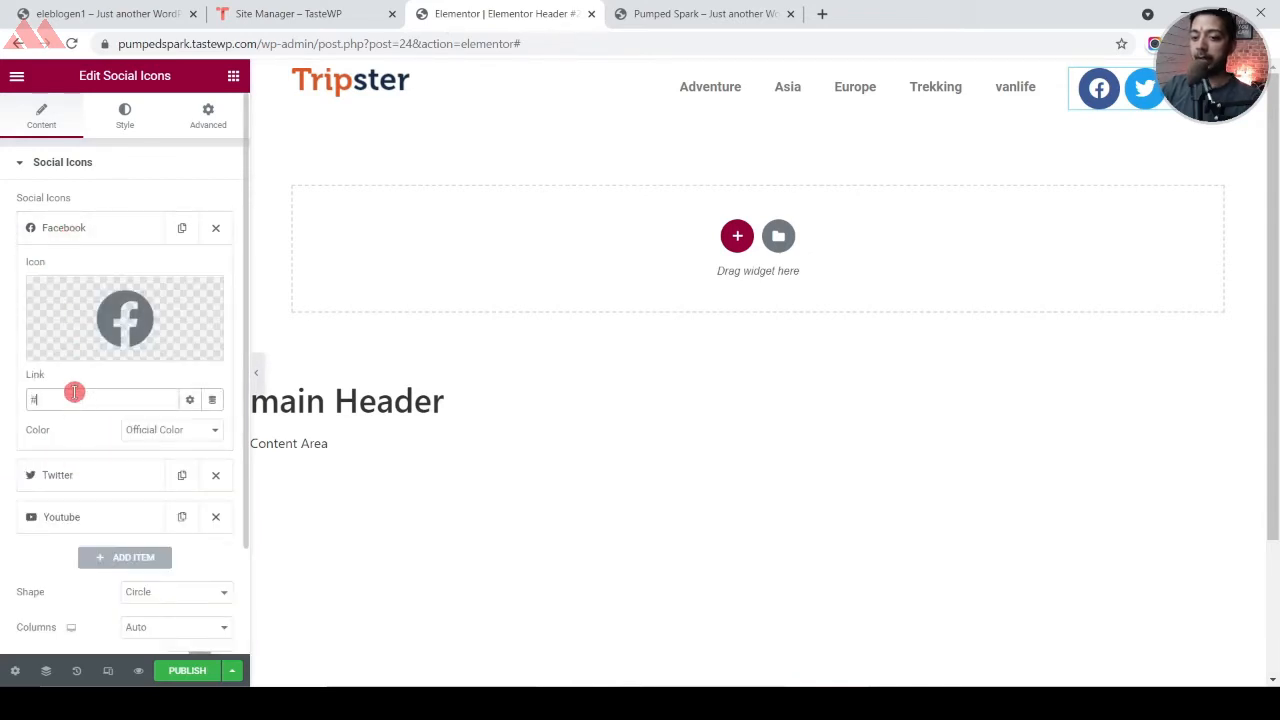
pyautogui.click(86, 232)
pyautogui.click(86, 268)
pyautogui.click(80, 442)
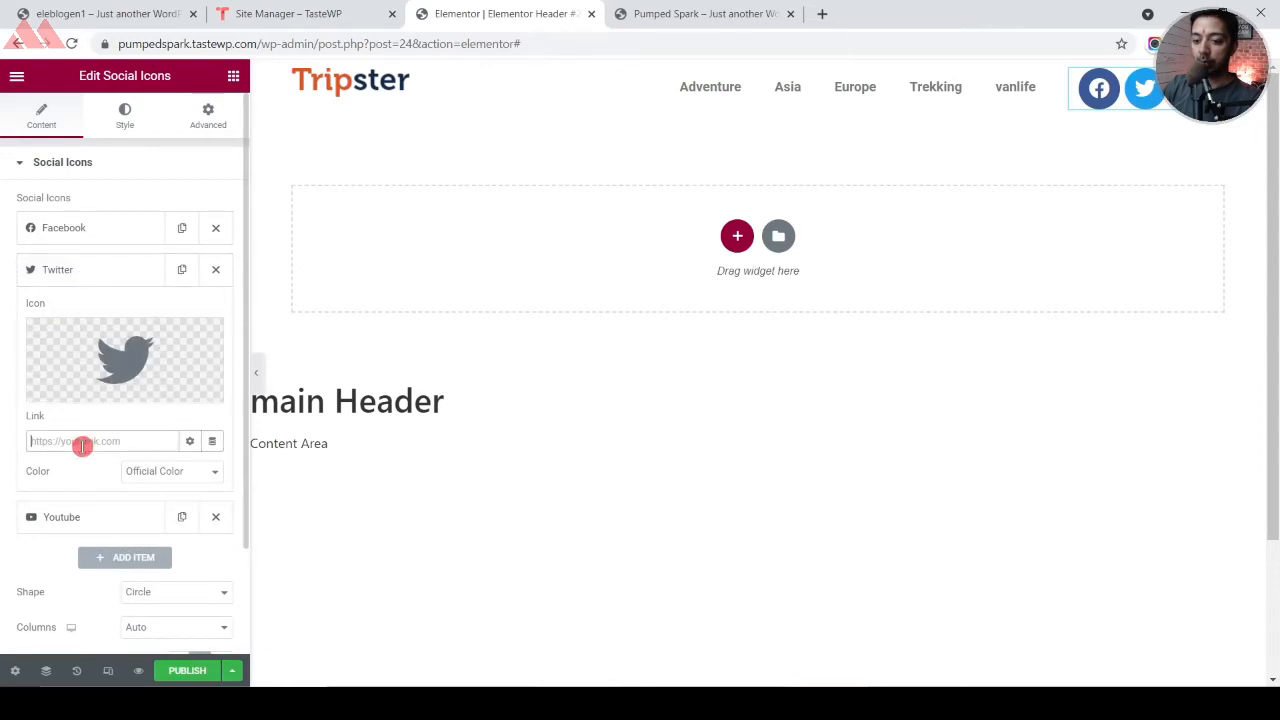
pyautogui.write('#')
pyautogui.click(82, 270)
pyautogui.click(76, 313)
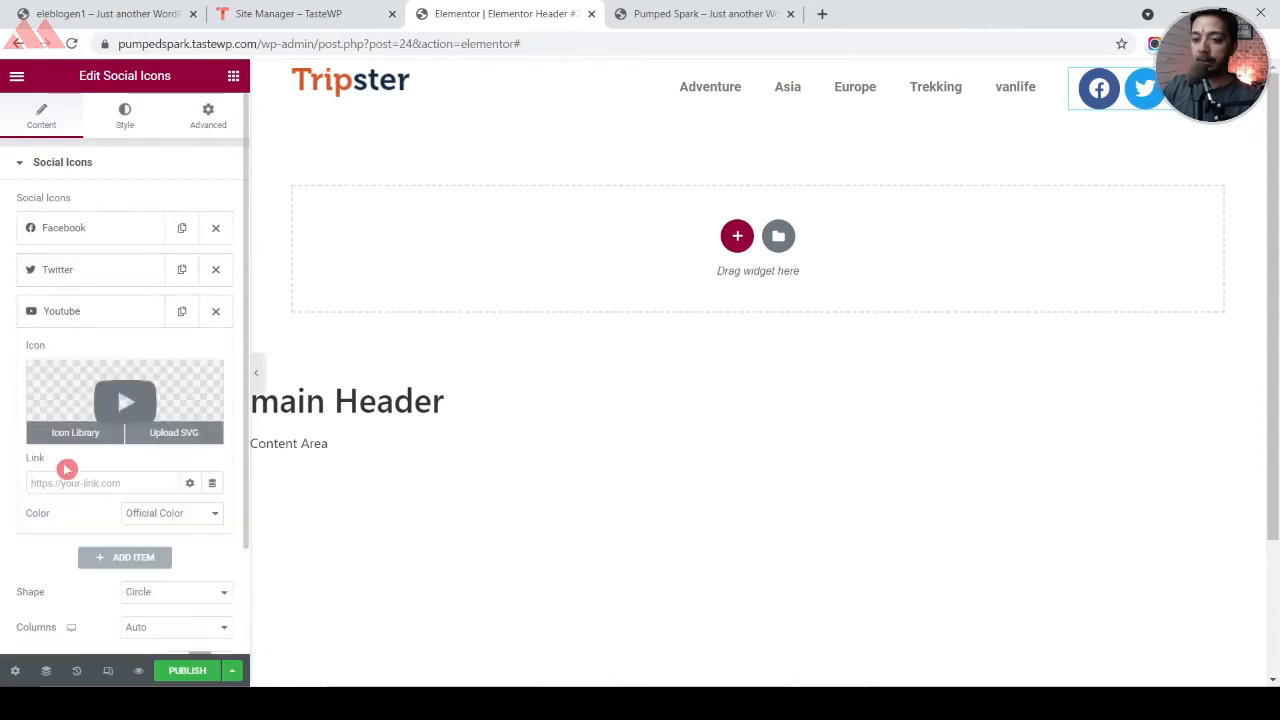
pyautogui.click(61, 482)
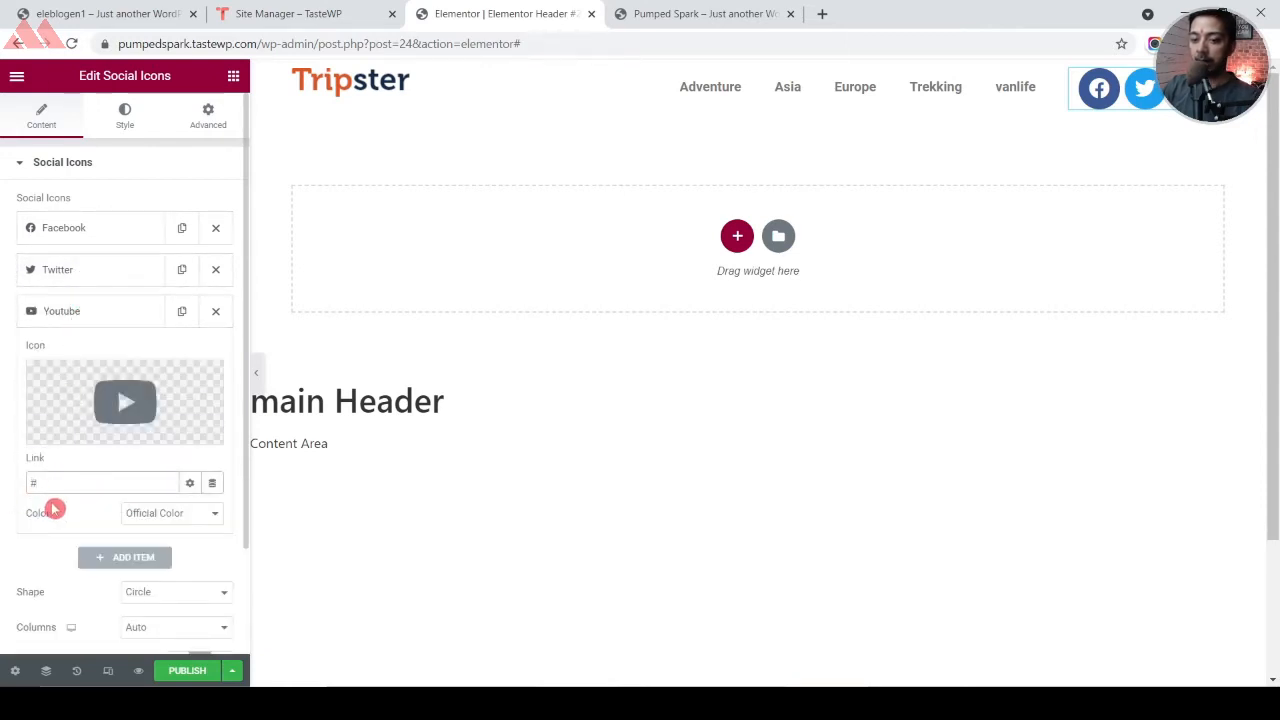
pyautogui.click(88, 312)
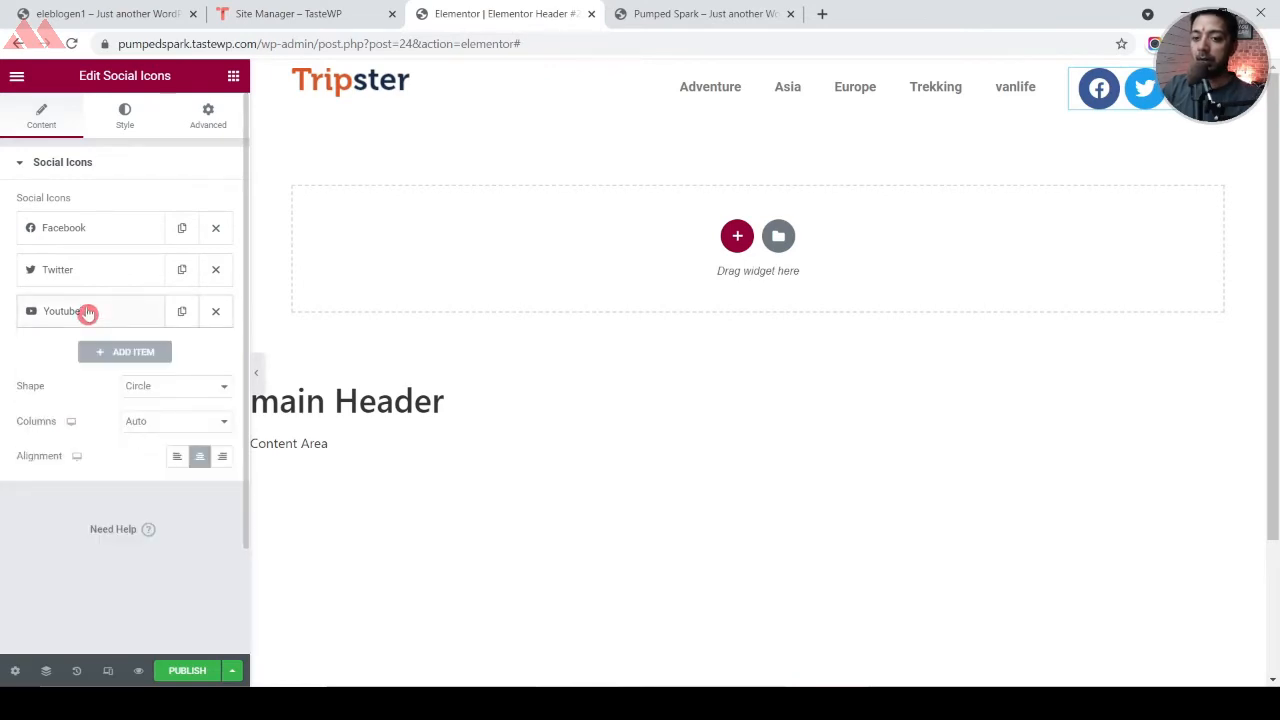
# Switch the social icons to custom colors, with the global Accent as primary color and white as secondary color
pyautogui.click(123, 127)
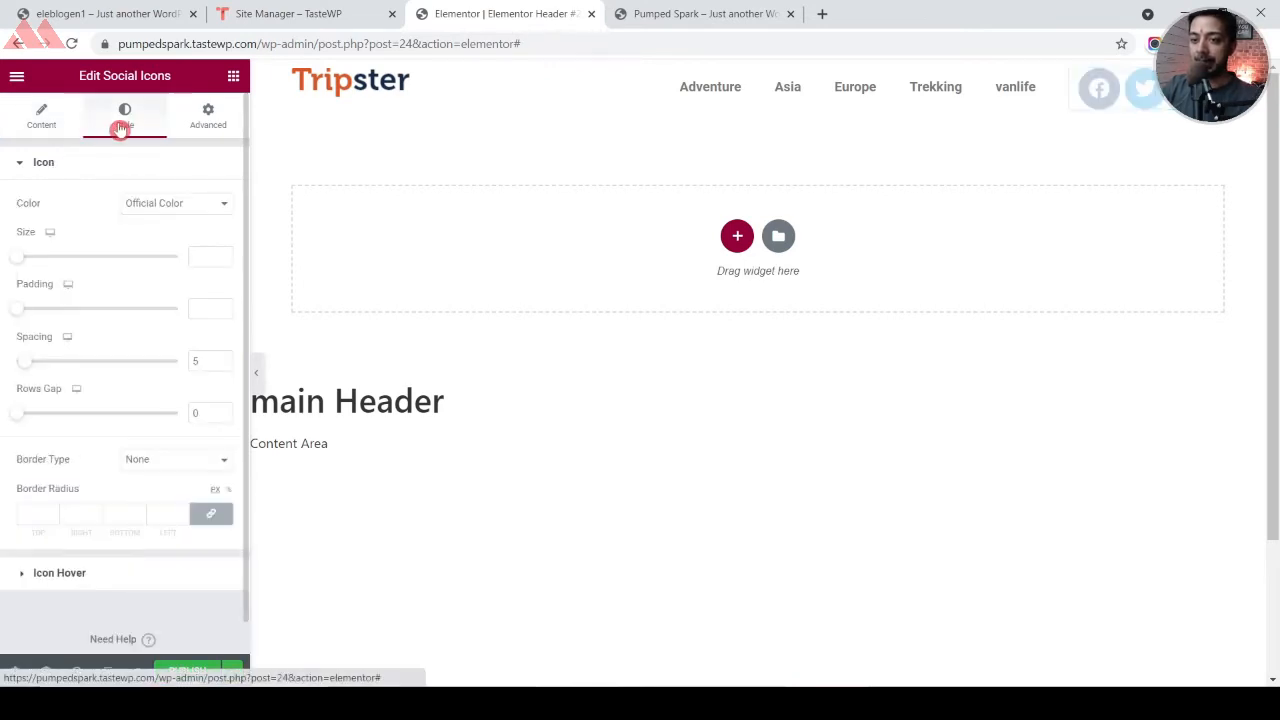
pyautogui.click(150, 203)
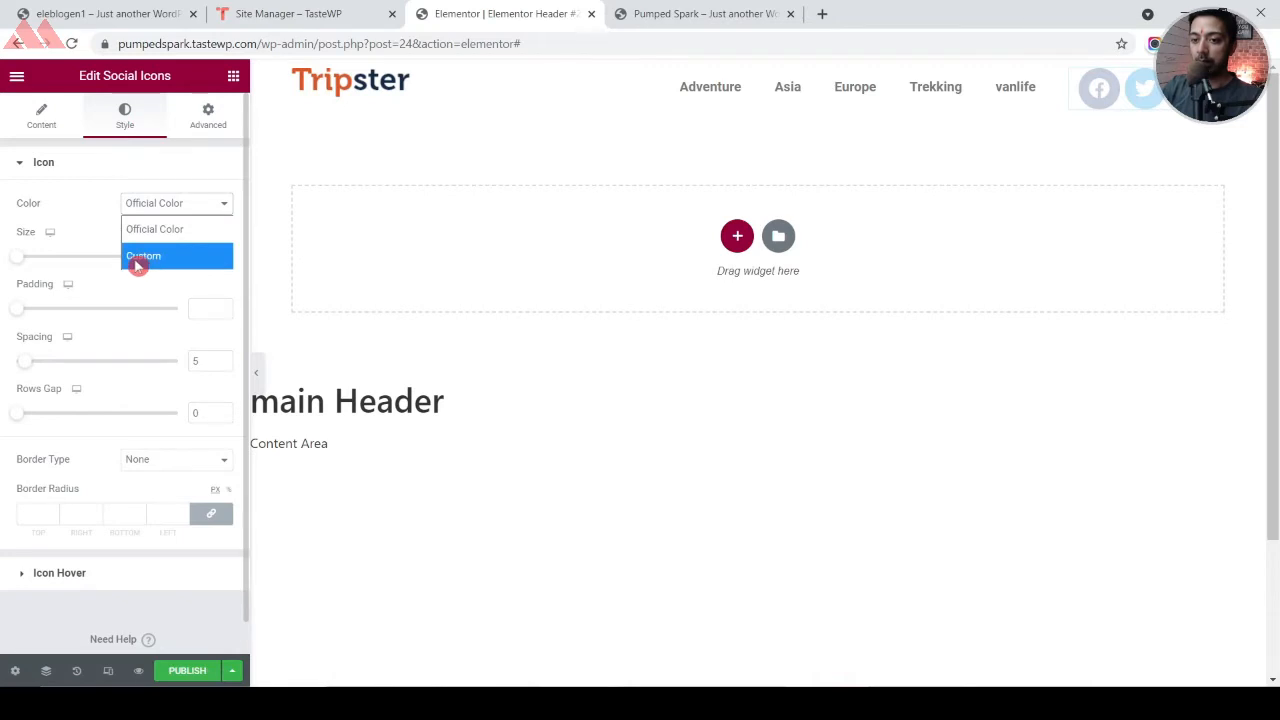
pyautogui.click(175, 262)
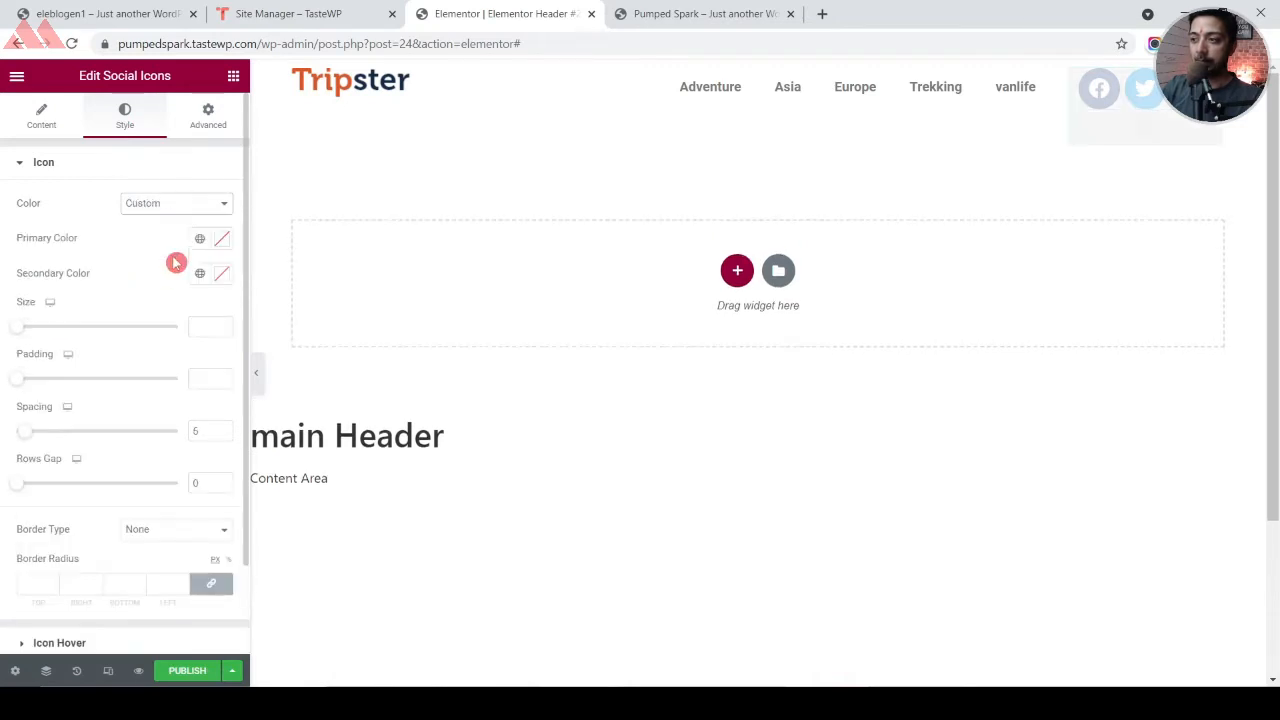
pyautogui.click(200, 238)
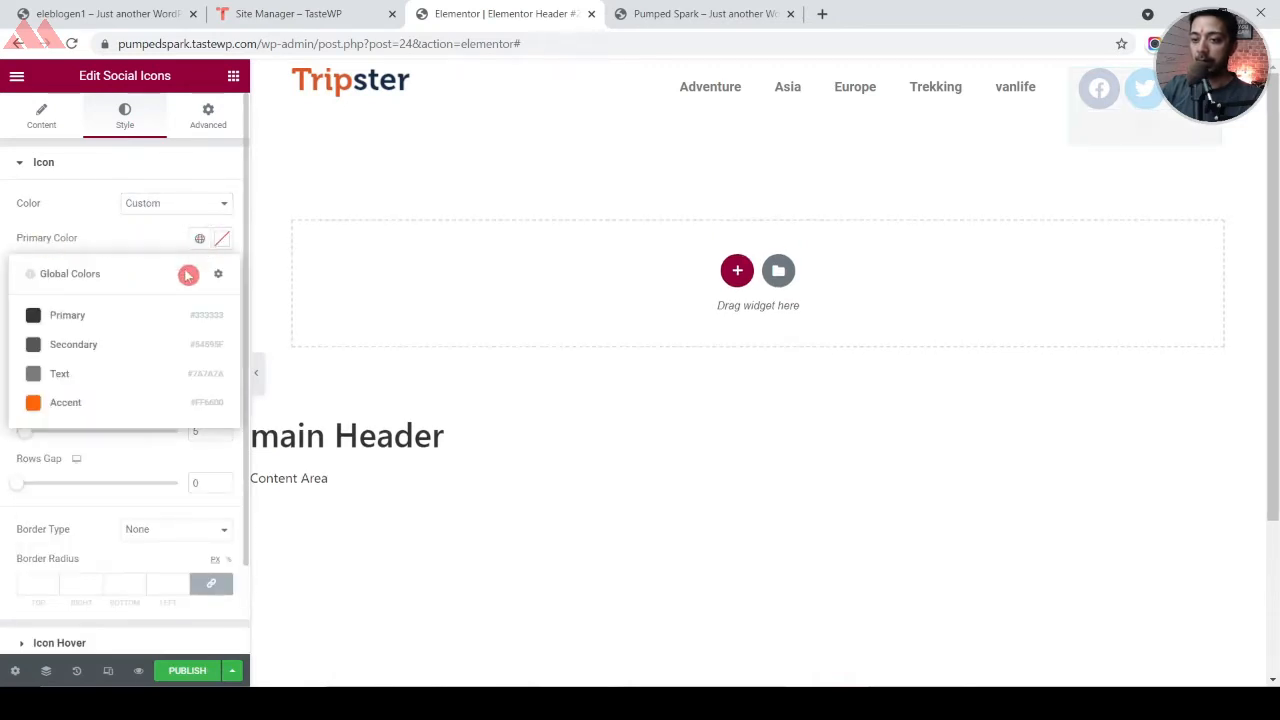
pyautogui.click(79, 405)
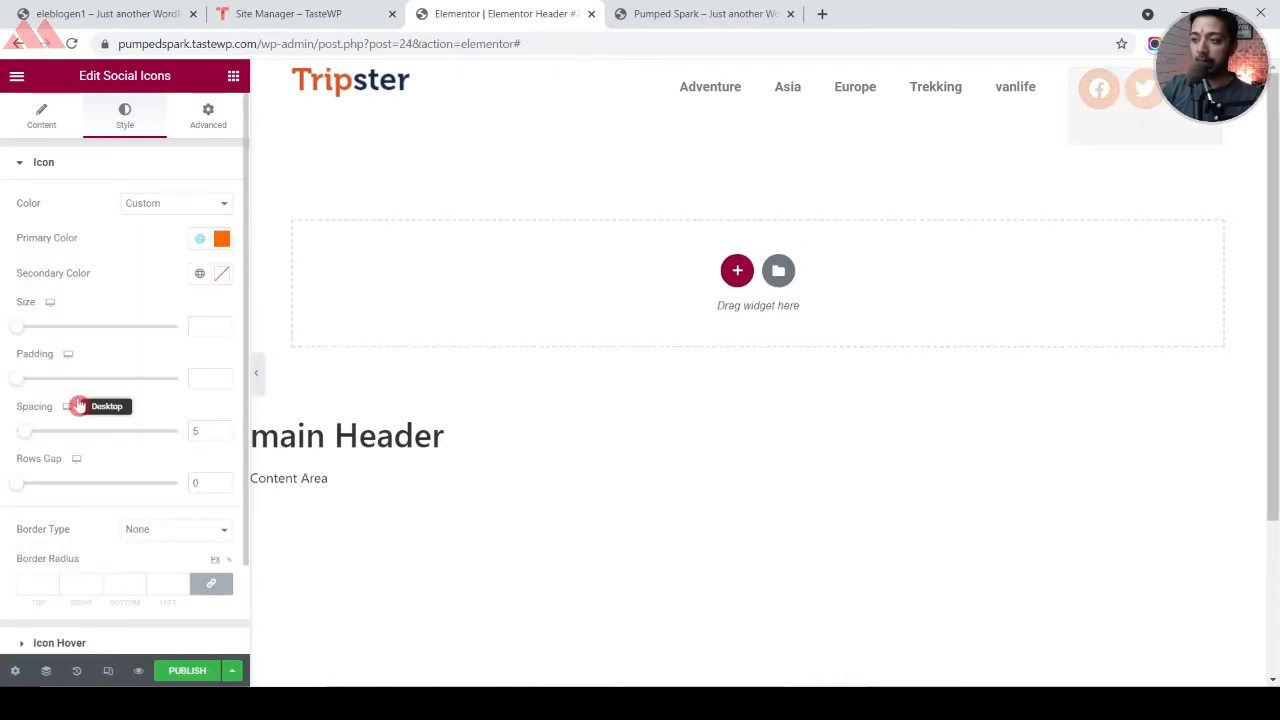
pyautogui.click(219, 275)
pyautogui.click(5, 330)
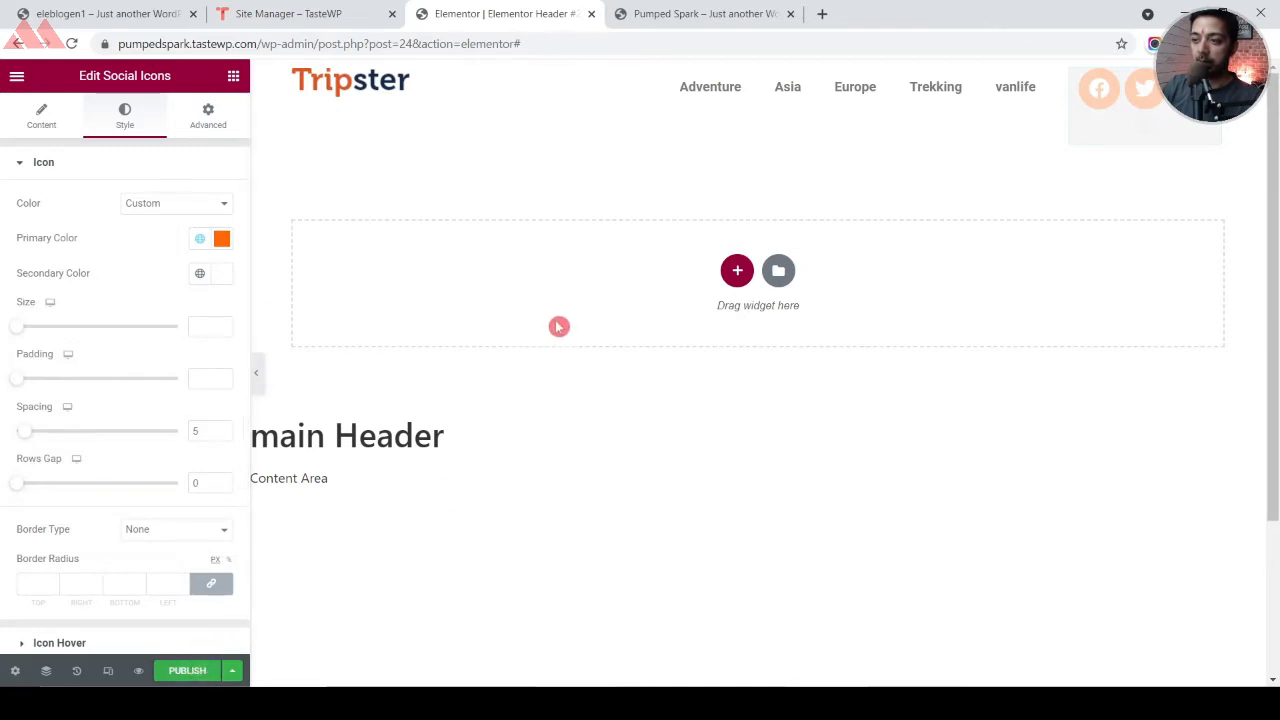
# Publish the header template with a display condition that includes the Entire Site
pyautogui.click(188, 671)
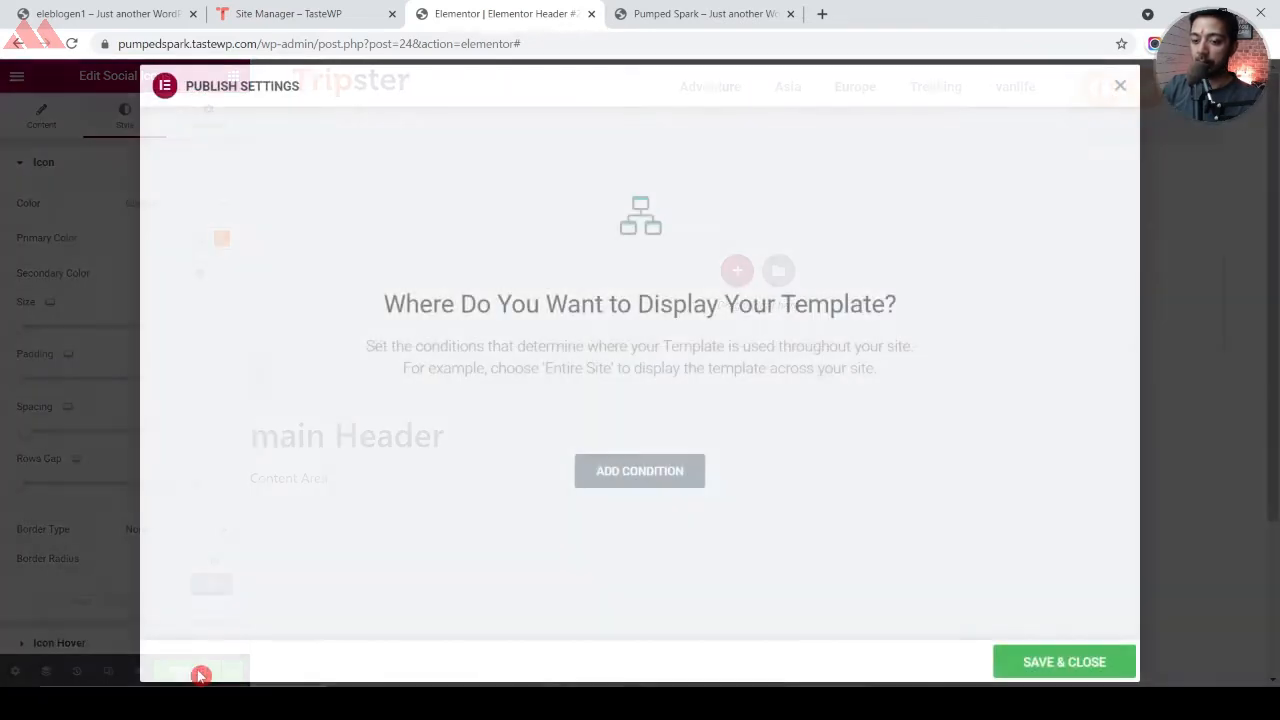
pyautogui.click(655, 476)
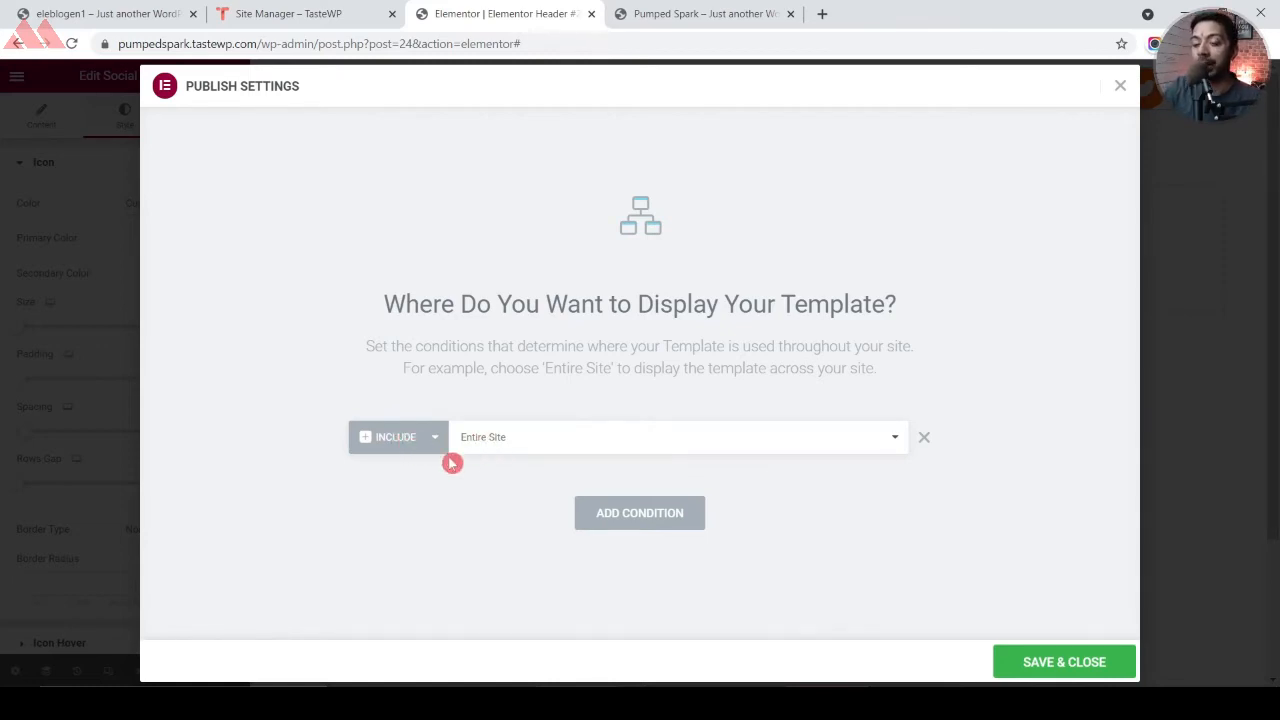
pyautogui.click(1028, 662)
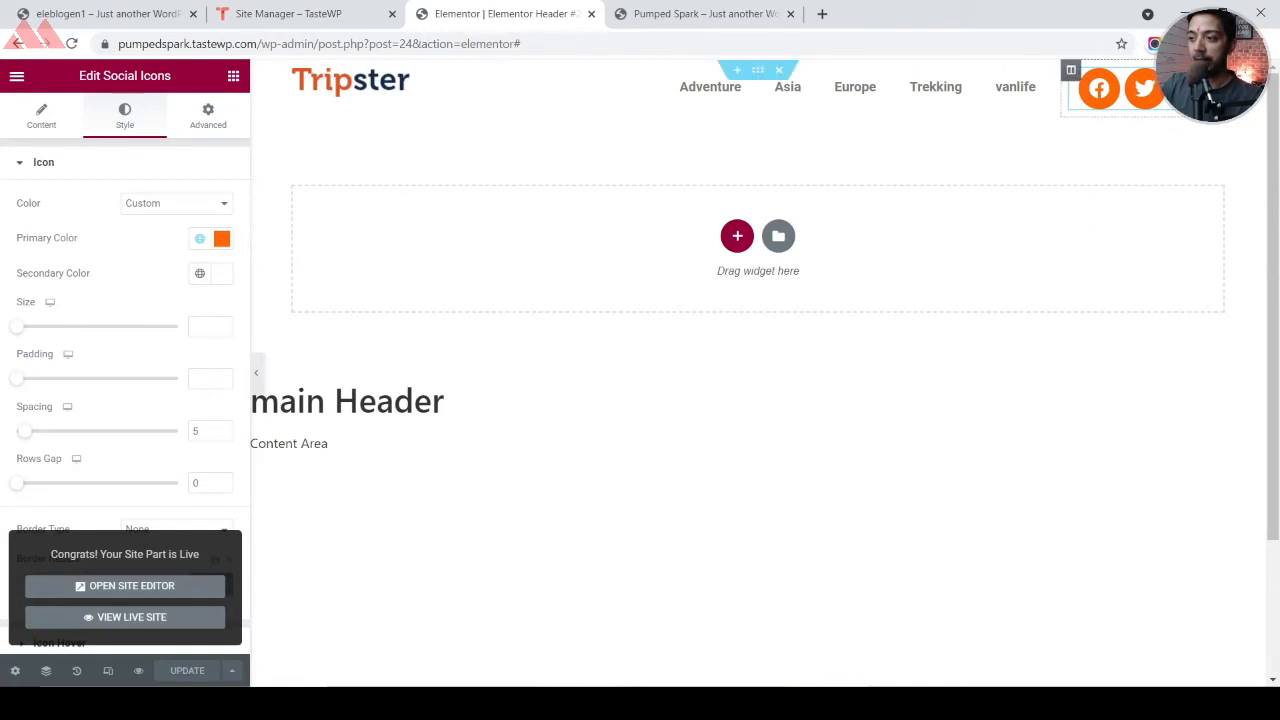
# Set the social icons' size and spacing to 15, widen the menu column slightly towards them, and update the header
pyautogui.moveTo(20, 331); pyautogui.dragTo(20, 334)
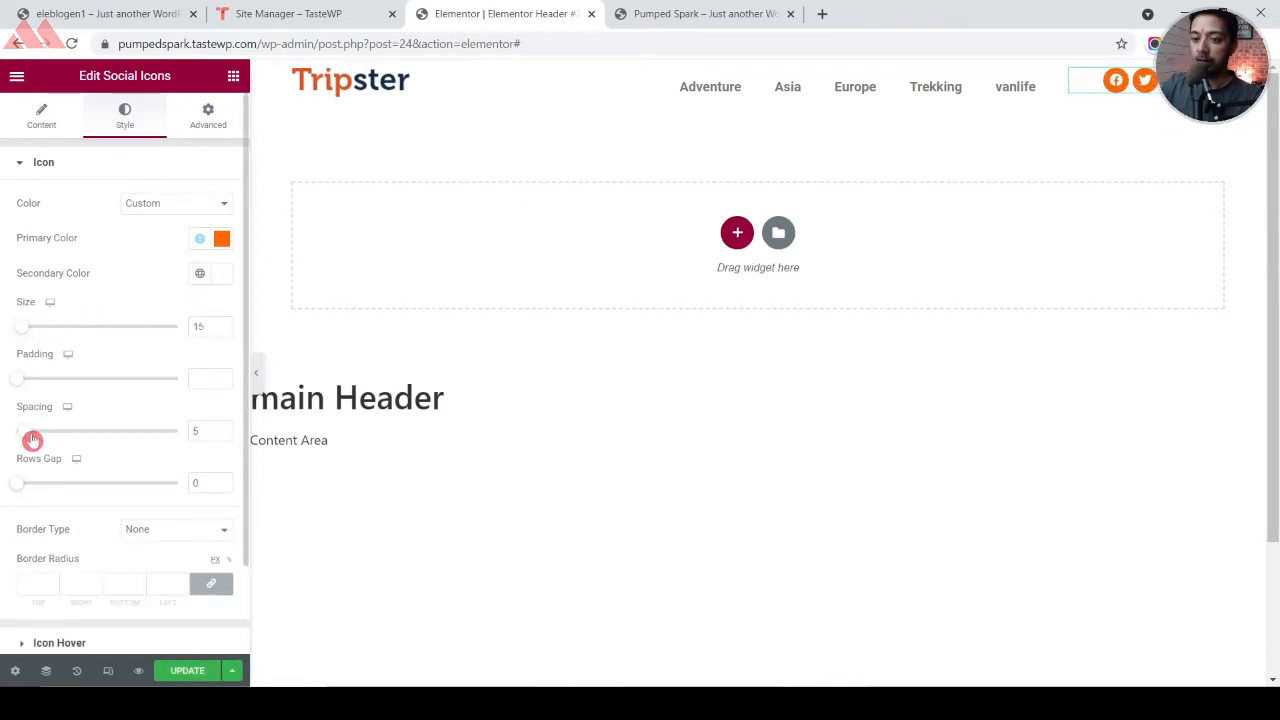
pyautogui.moveTo(31, 440); pyautogui.dragTo(45, 441)
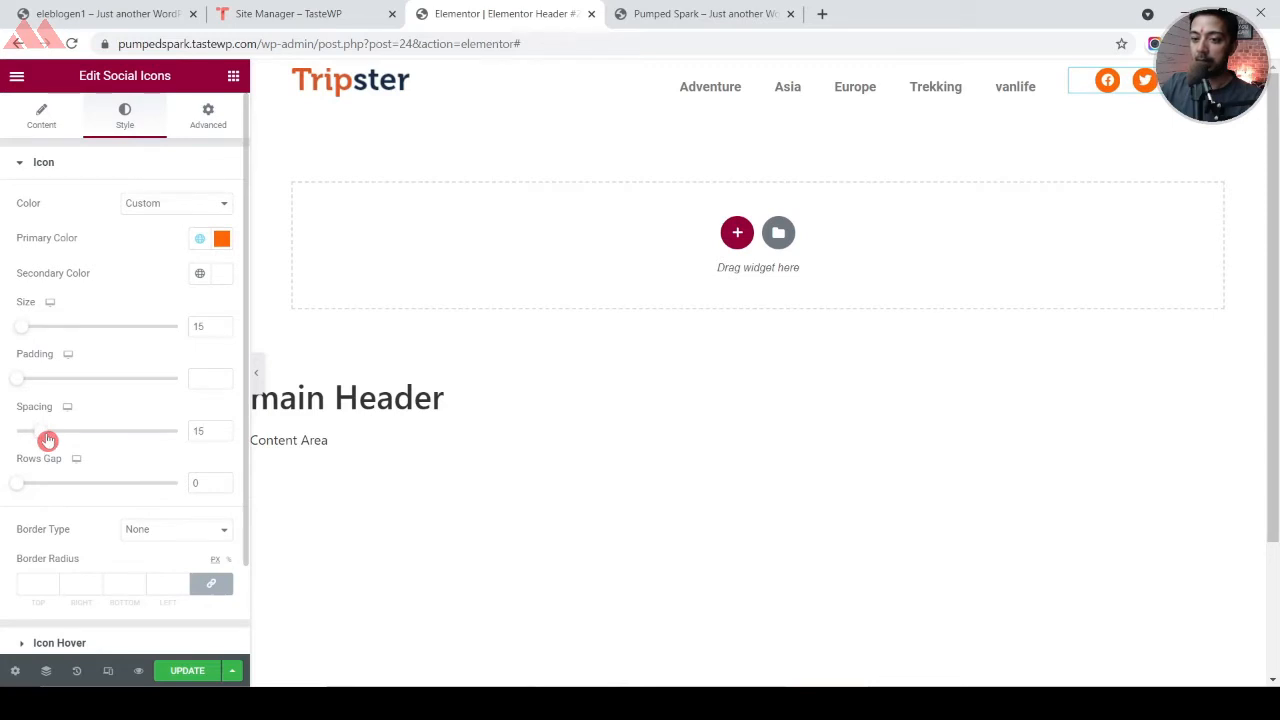
pyautogui.moveTo(1066, 88); pyautogui.dragTo(1089, 92)
pyautogui.click(187, 670)
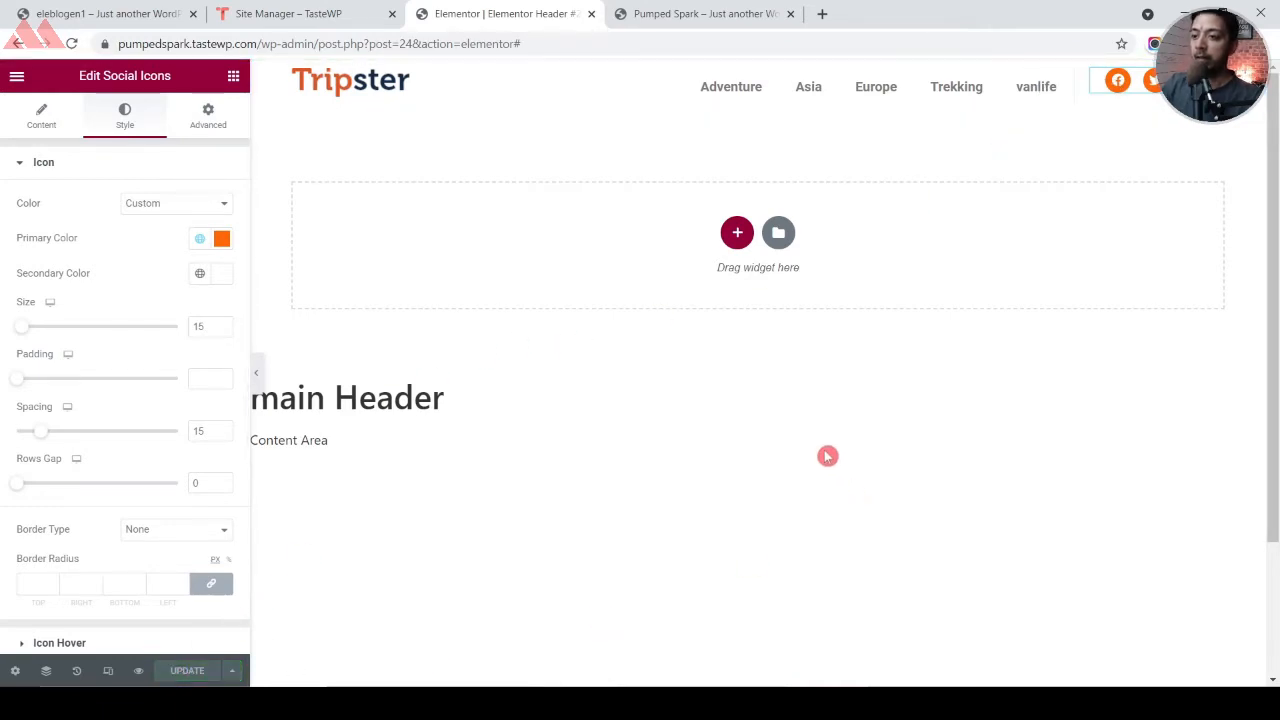
# Give the header section a classic background with a white color
pyautogui.moveTo(1273, 221); pyautogui.dragTo(1276, 180)
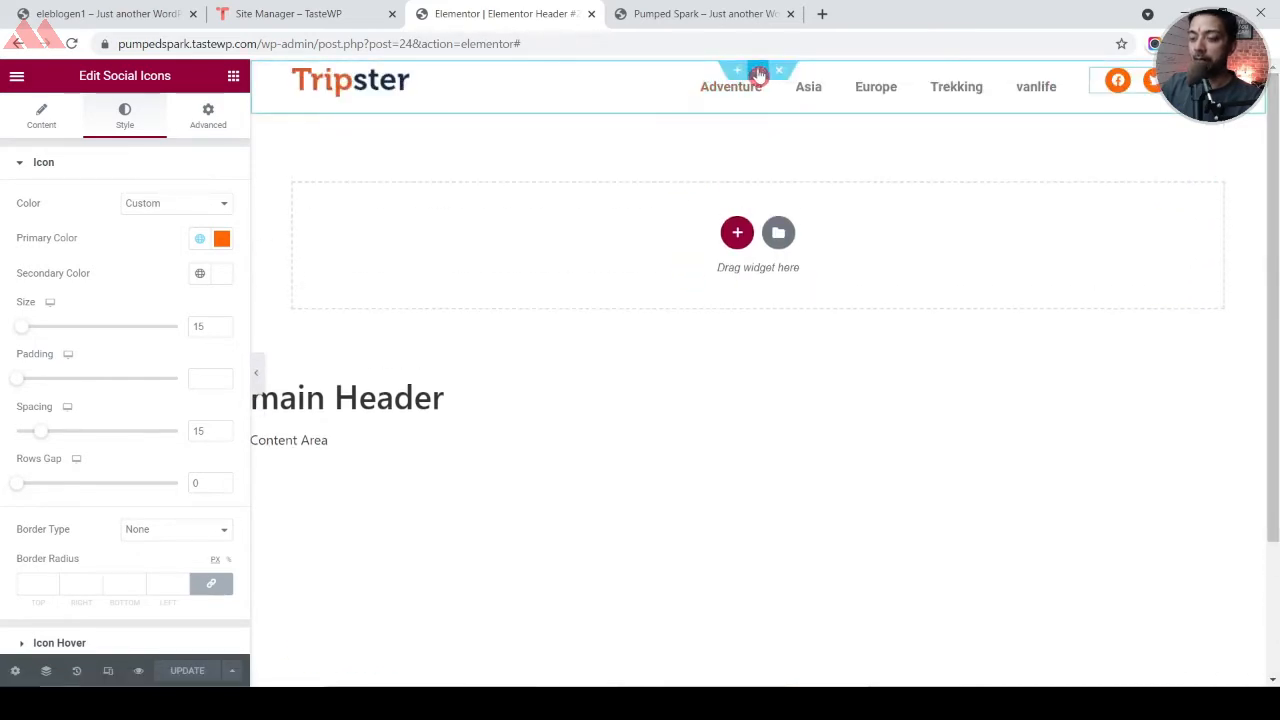
pyautogui.click(758, 72)
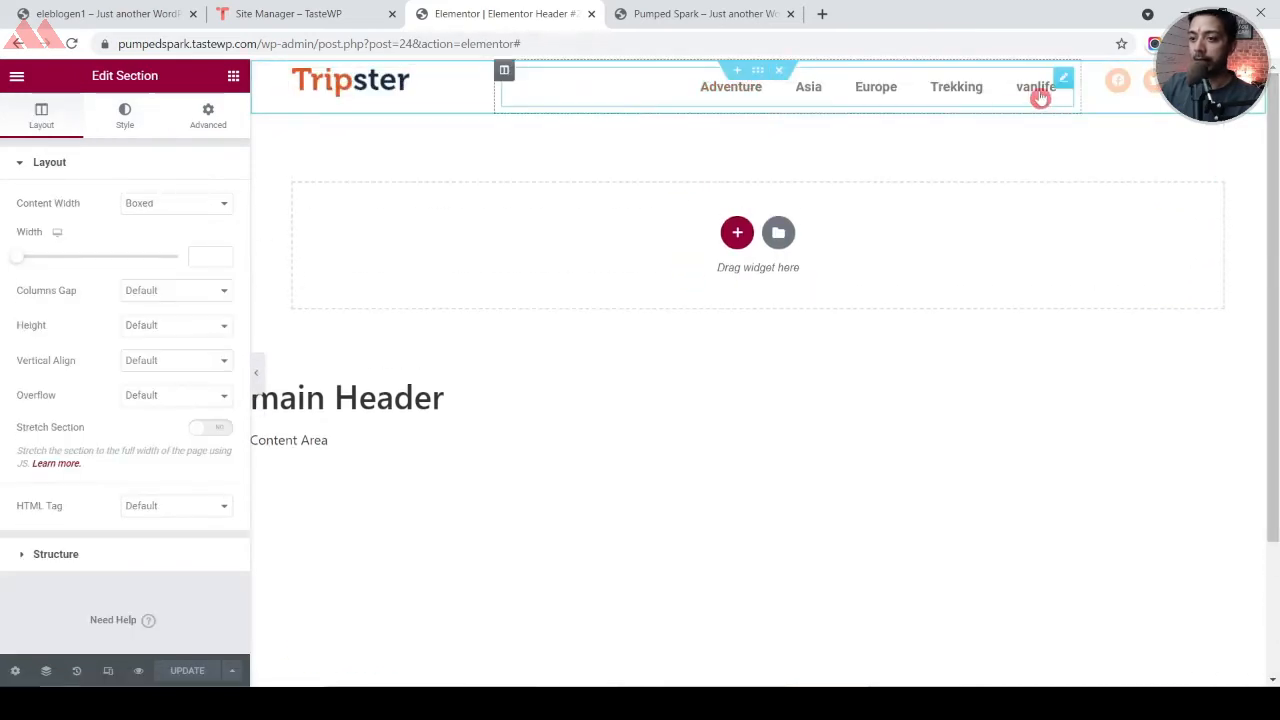
pyautogui.click(125, 118)
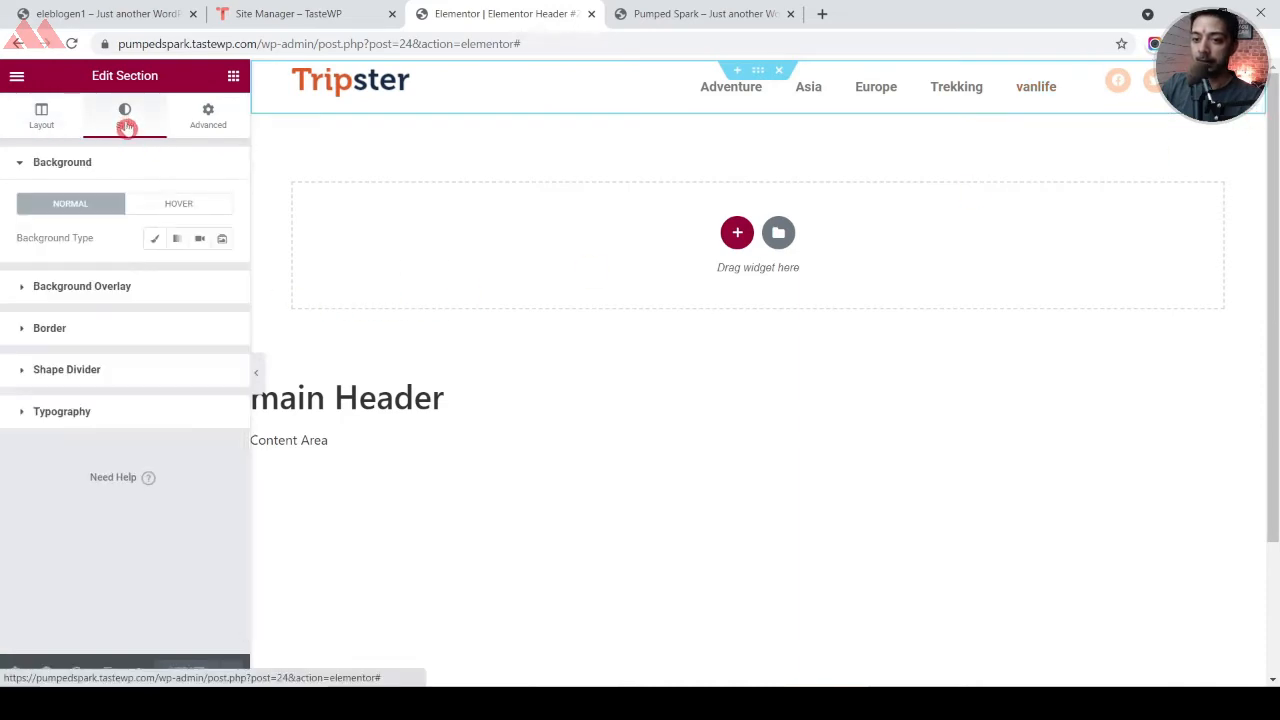
pyautogui.click(154, 238)
pyautogui.click(225, 277)
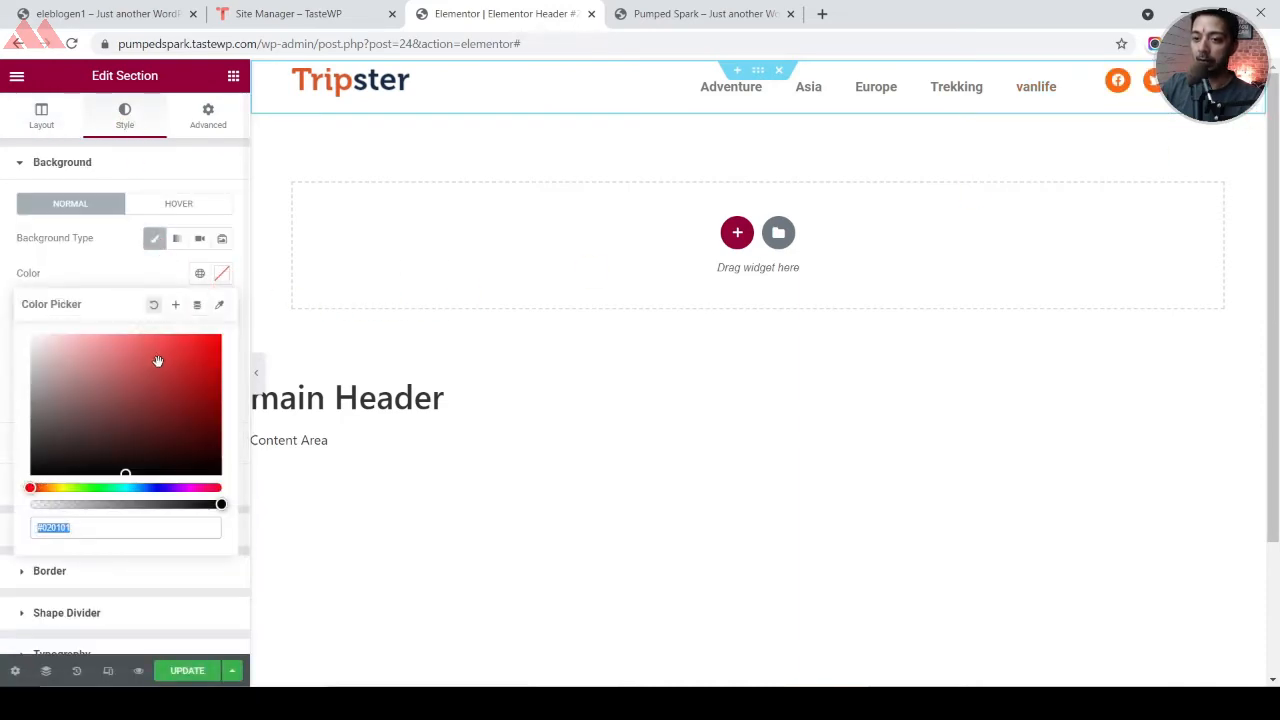
pyautogui.click(261, 307)
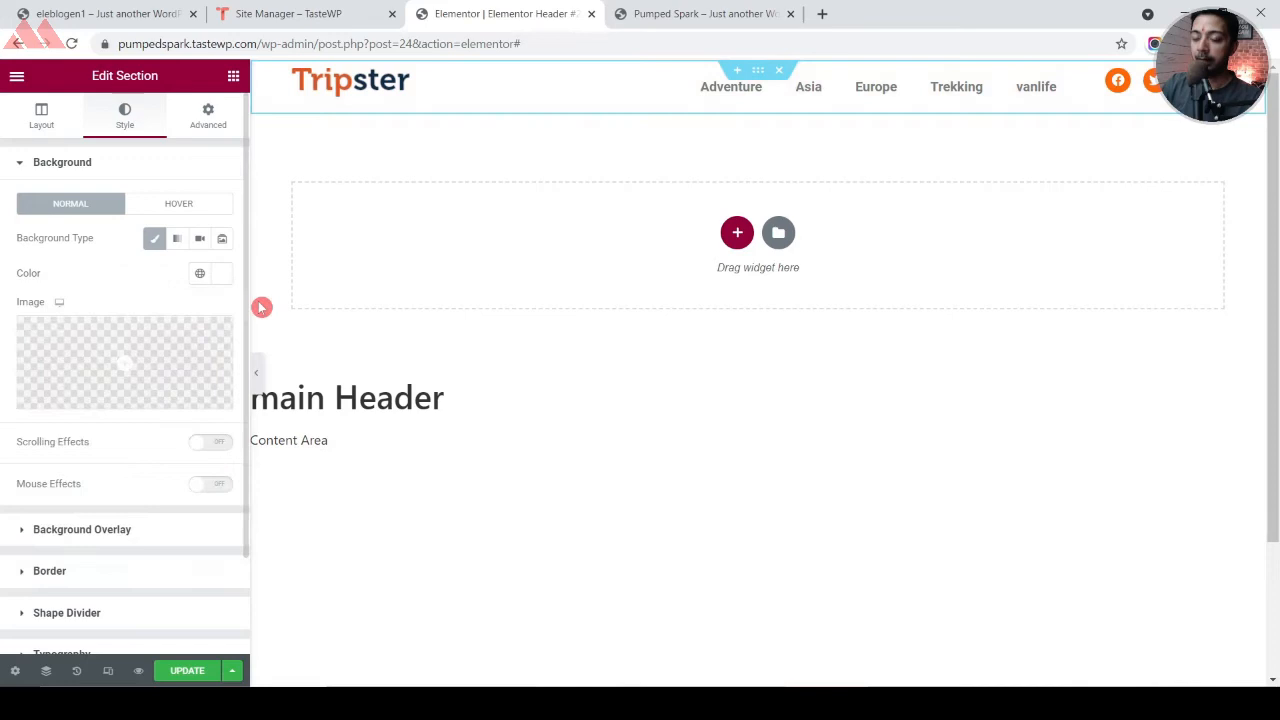
# Make the header section sticky at the Top through its motion effects and test it by scrolling the page
pyautogui.click(216, 118)
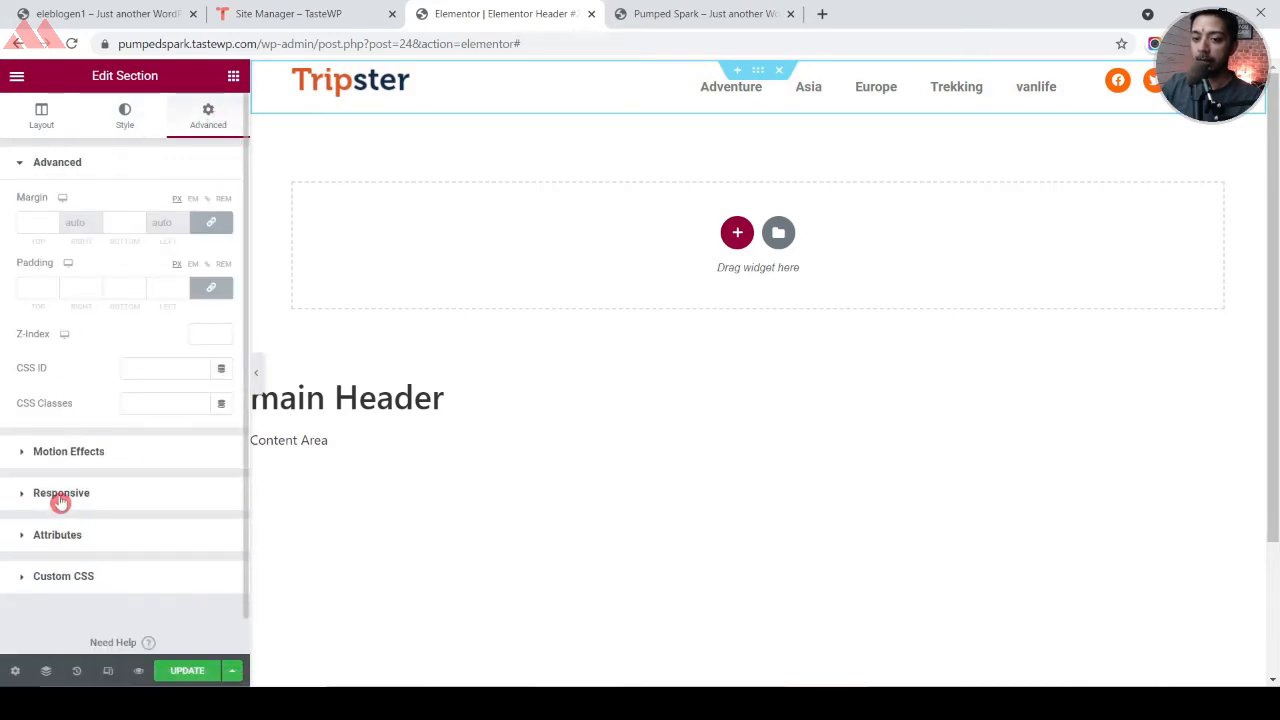
pyautogui.click(29, 451)
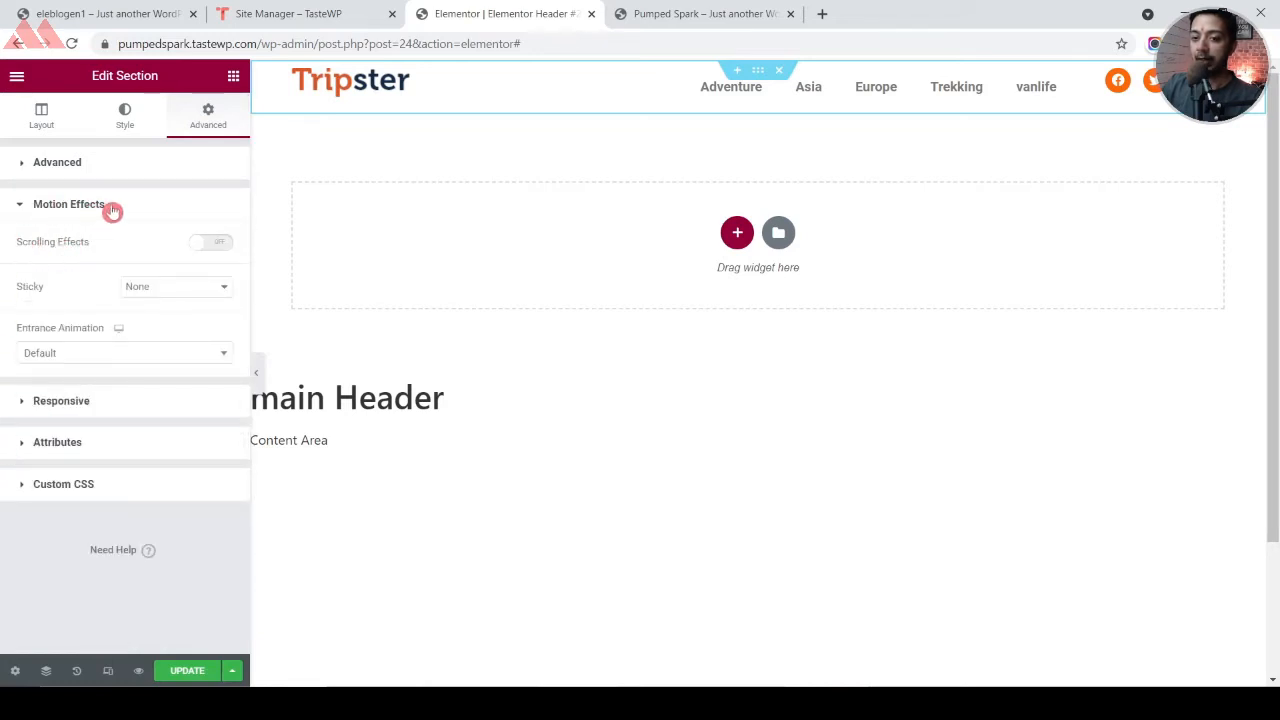
pyautogui.click(200, 294)
pyautogui.click(179, 341)
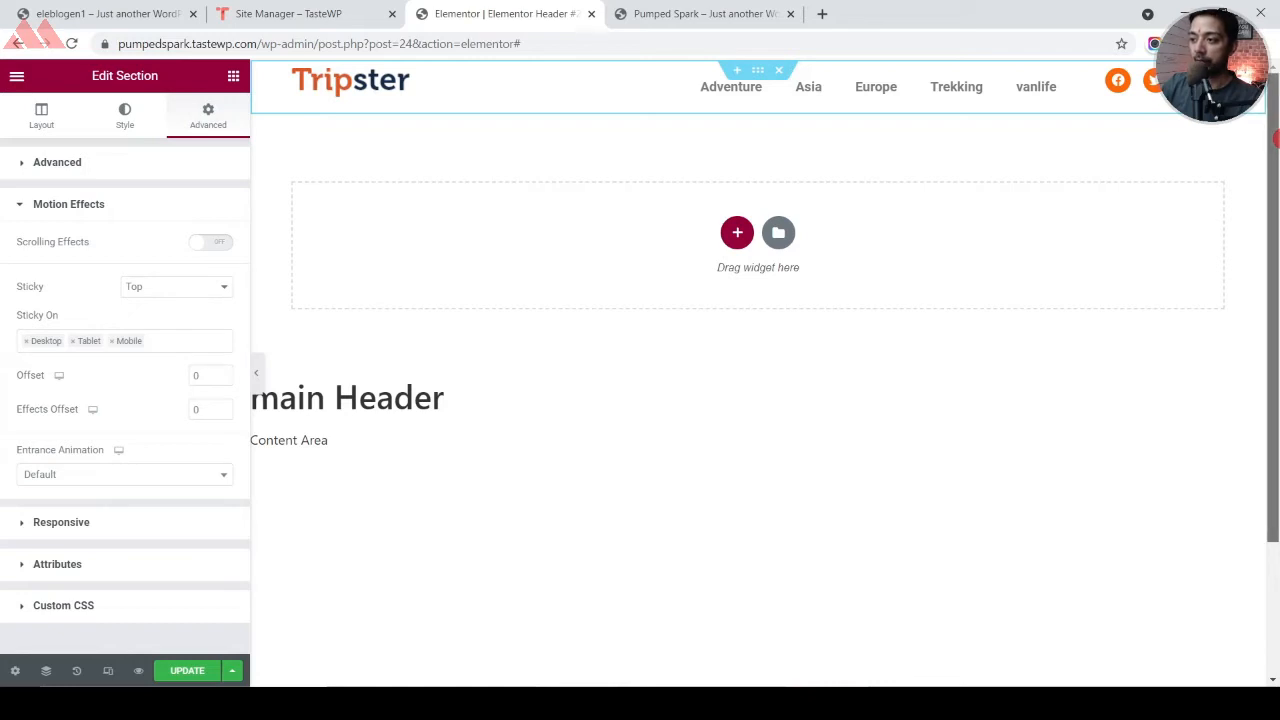
pyautogui.moveTo(1275, 138)
pyautogui.mouseDown()
pyautogui.moveTo(1276, 298)
pyautogui.moveTo(1276, 113)
pyautogui.moveTo(1276, 306)
pyautogui.moveTo(1276, 128)
pyautogui.mouseUp()
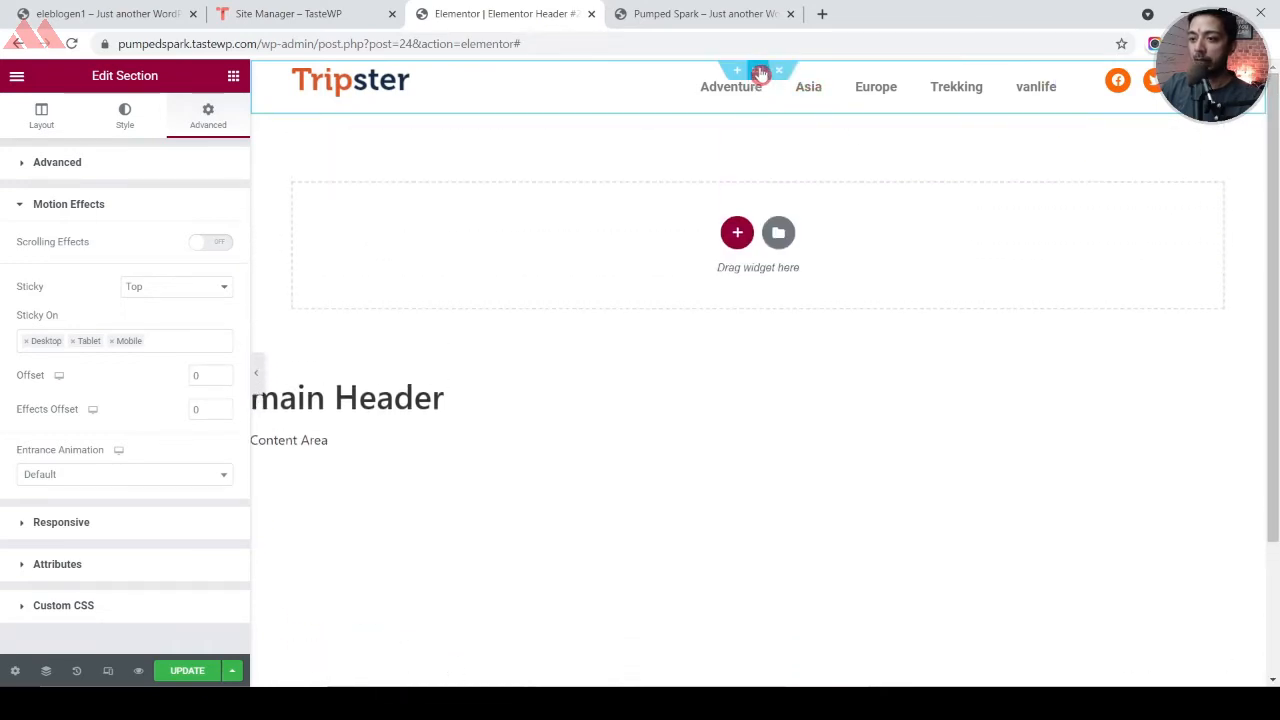
# Set the header section's vertical alignment to Middle and save the template
pyautogui.click(45, 124)
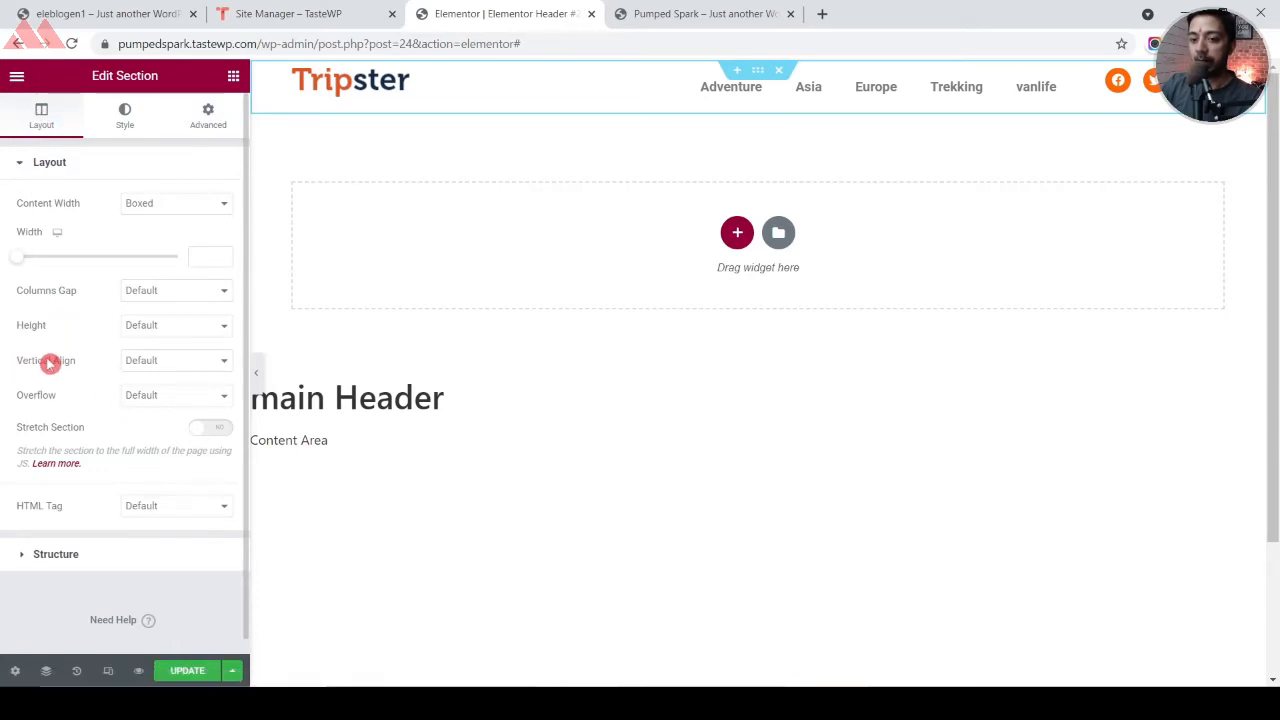
pyautogui.click(183, 368)
pyautogui.click(161, 440)
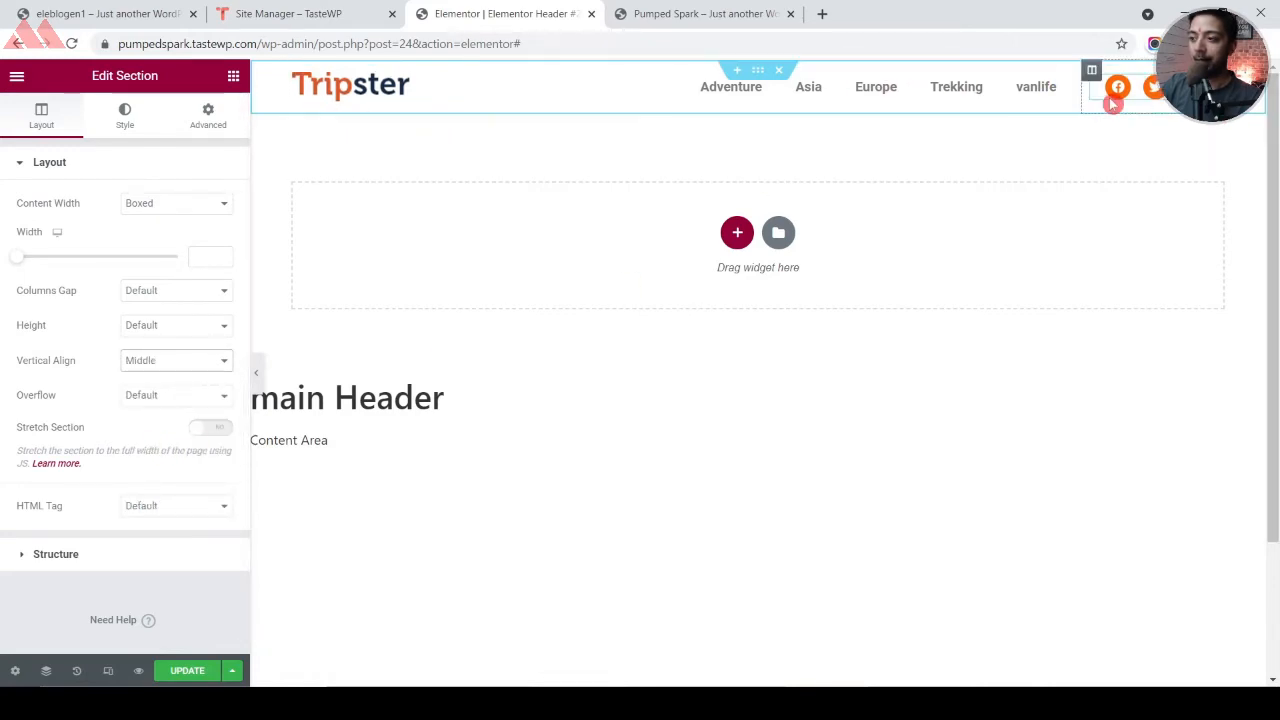
pyautogui.hotkey('ctrl', 's')
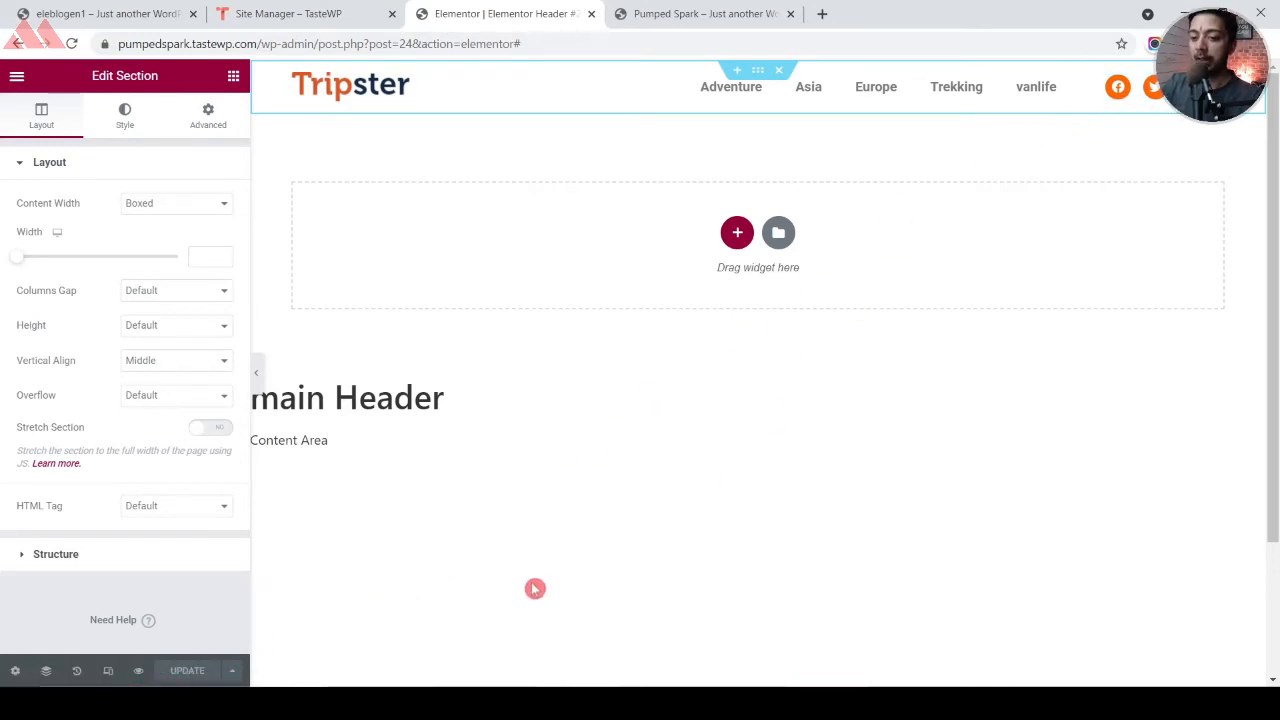
# Switch to the mobile preview and hide the social icons column on mobile
pyautogui.click(108, 672)
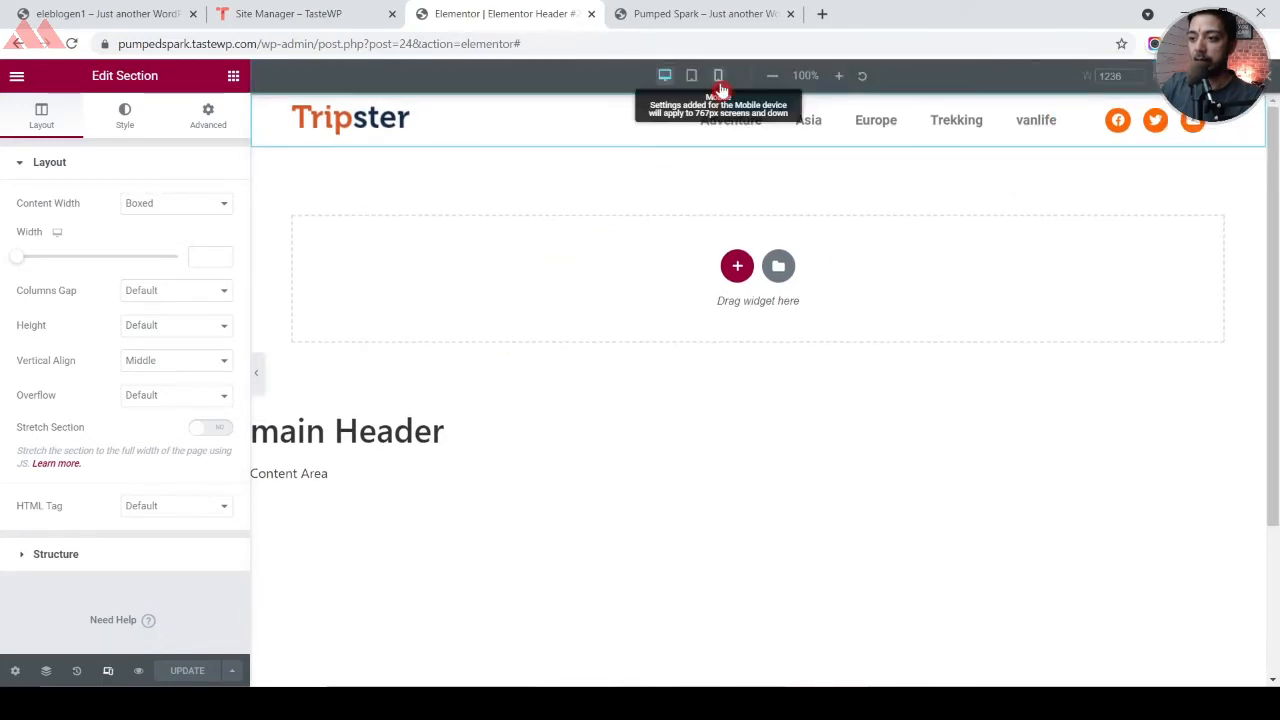
pyautogui.click(719, 76)
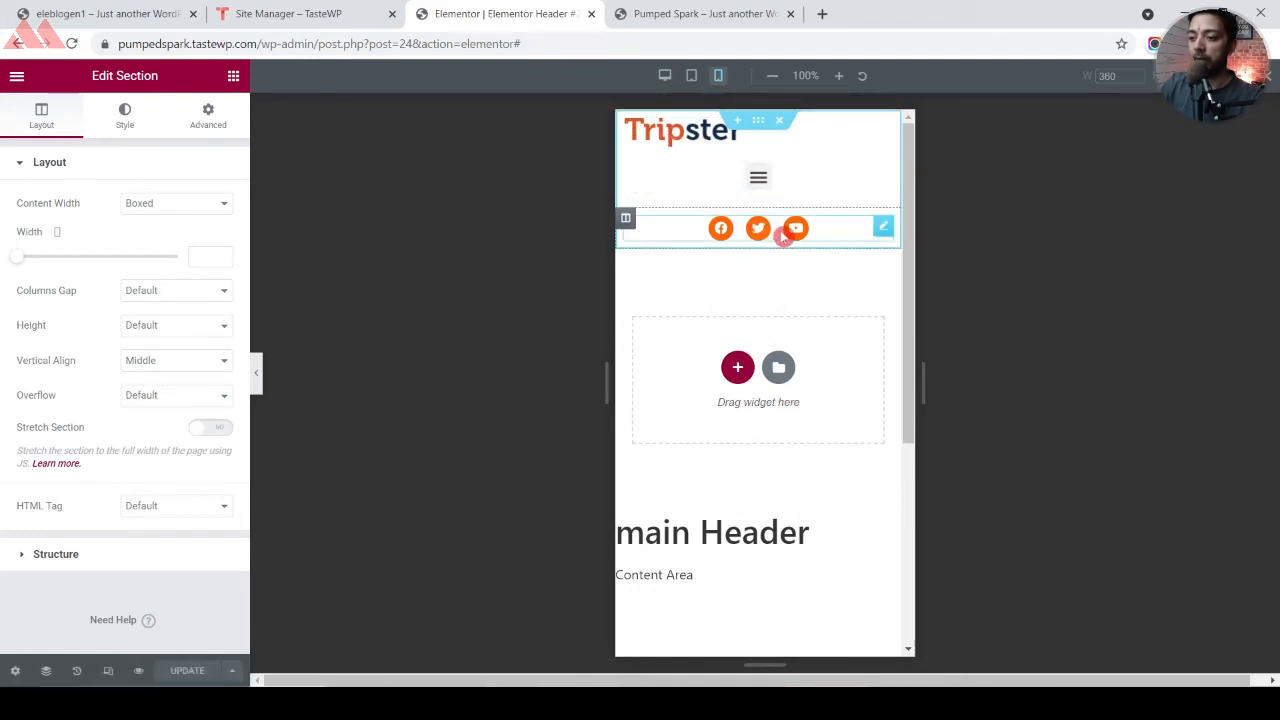
pyautogui.click(625, 222)
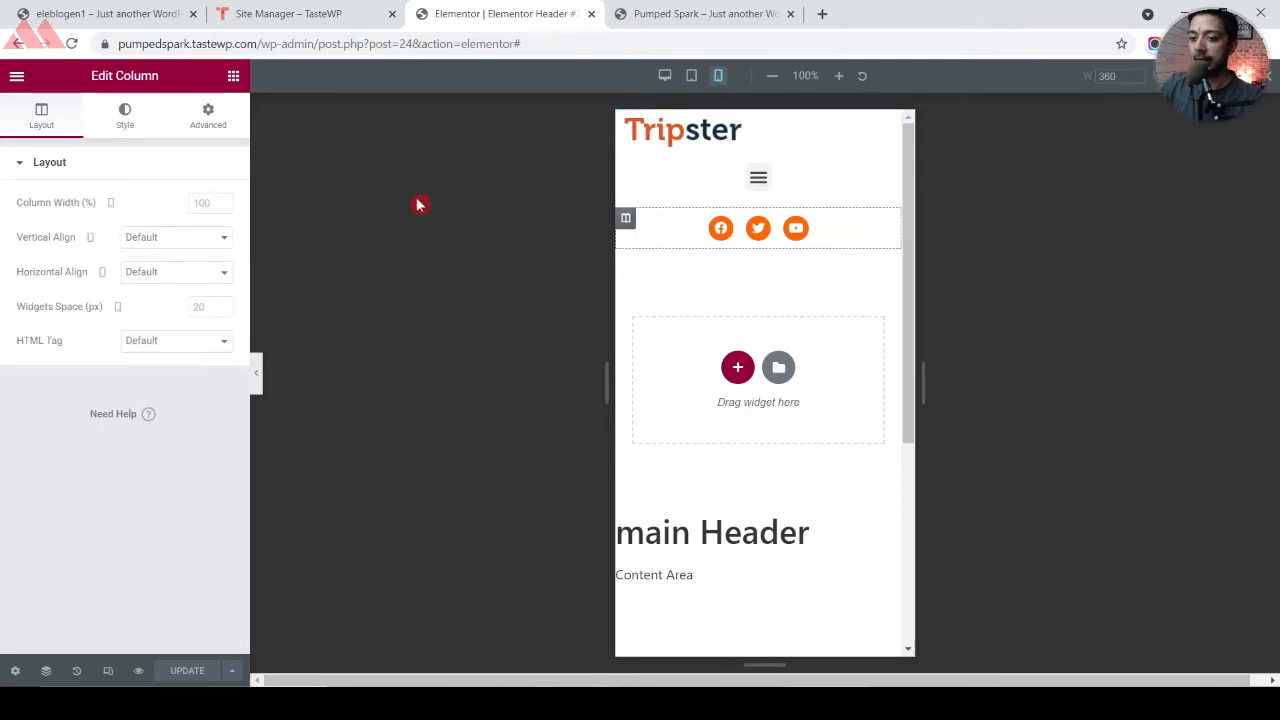
pyautogui.click(207, 119)
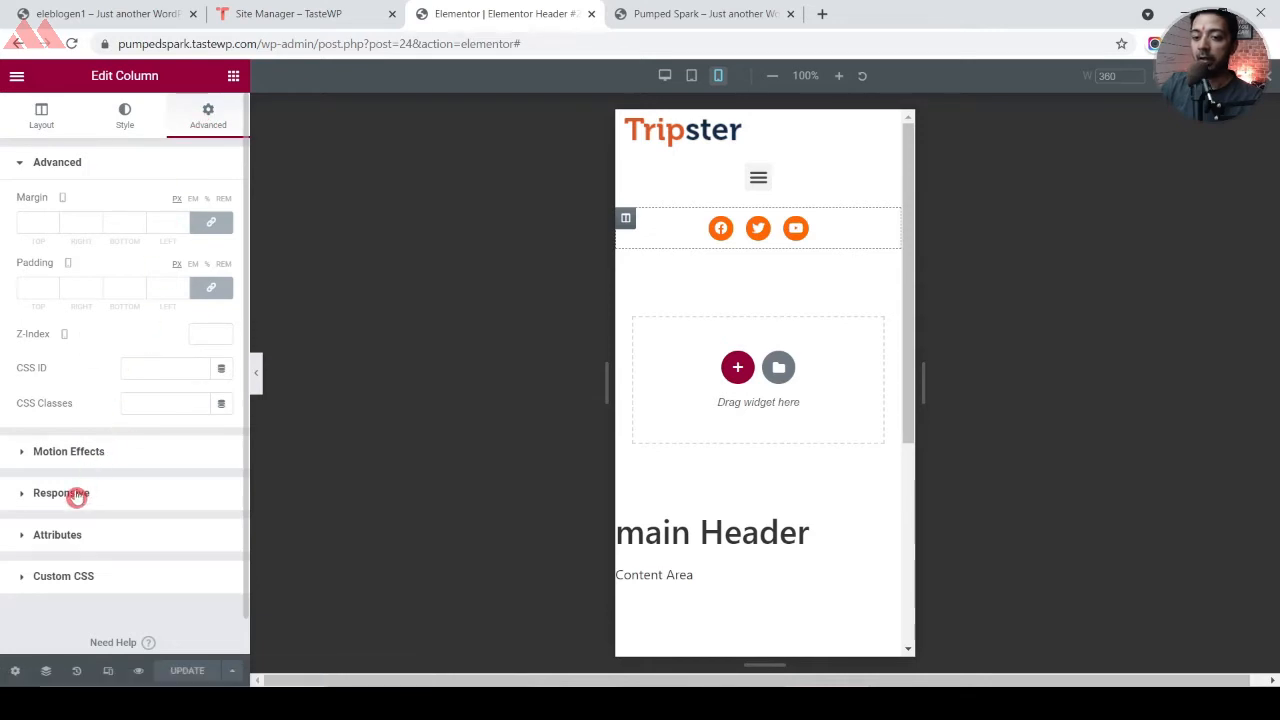
pyautogui.click(62, 493)
pyautogui.click(212, 384)
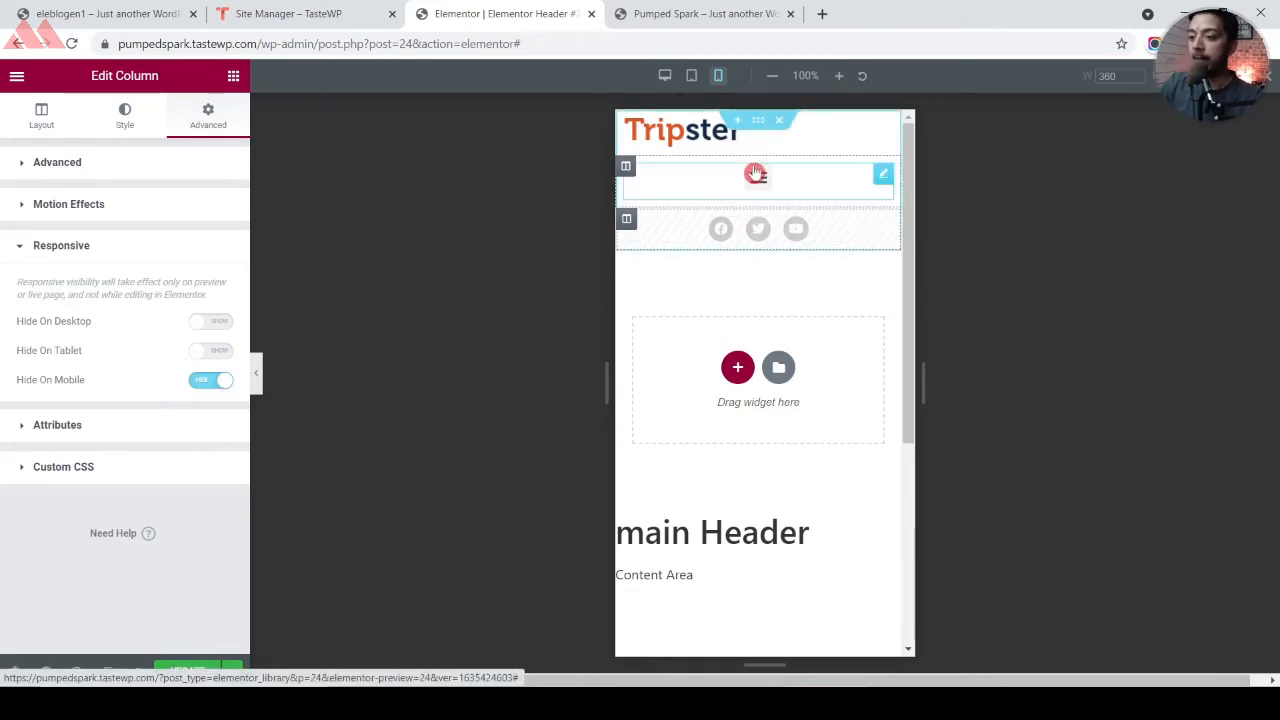
# Set the mobile column widths to 70% for the logo column and 30% for the menu column
pyautogui.click(625, 122)
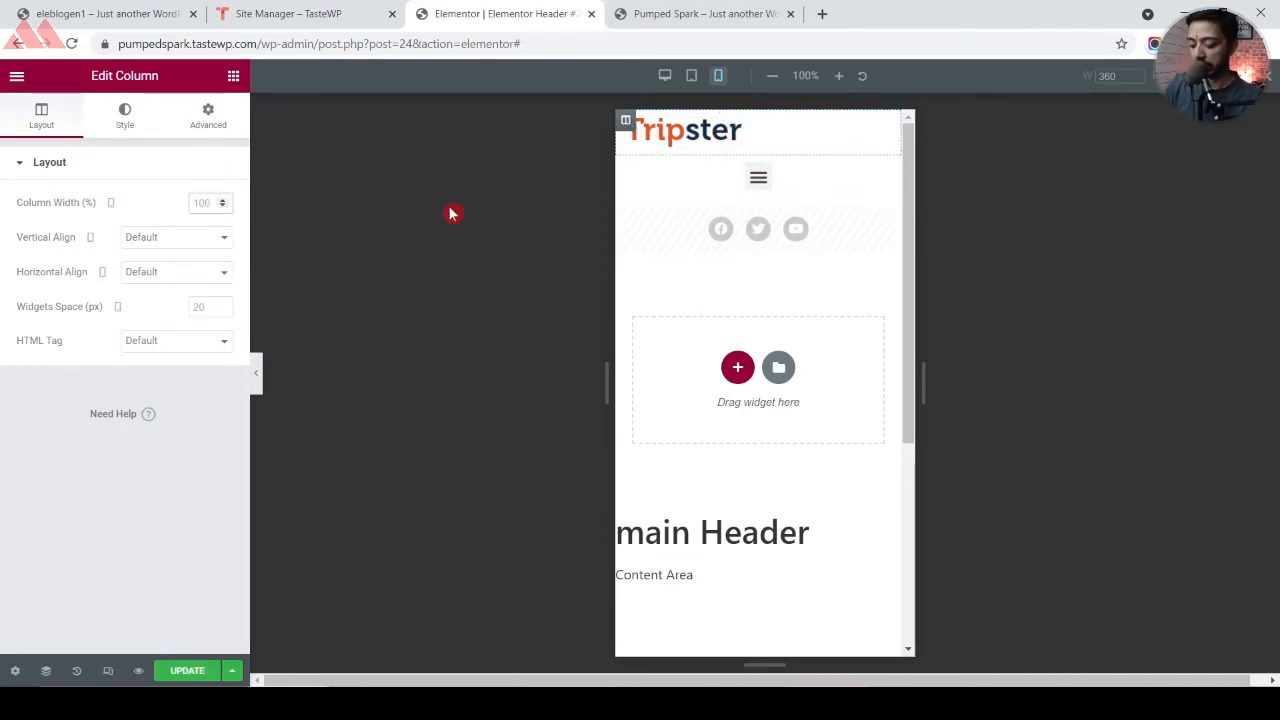
pyautogui.write('70')
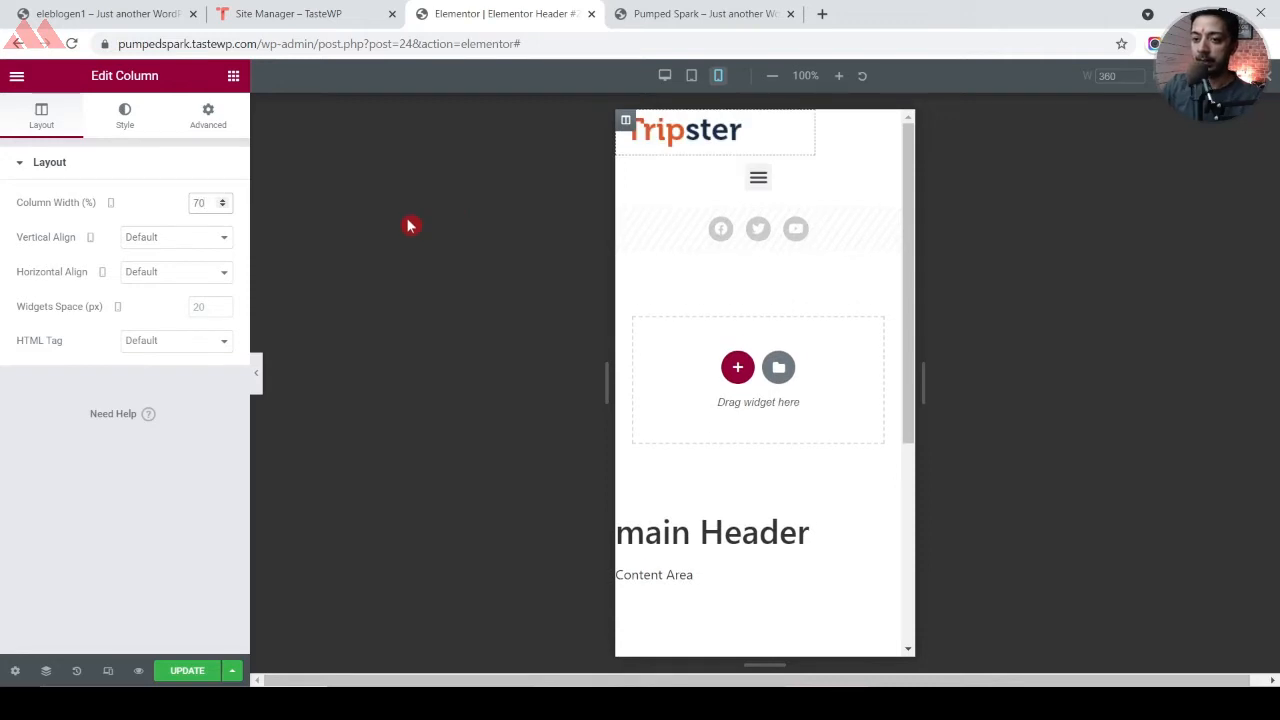
pyautogui.click(747, 184)
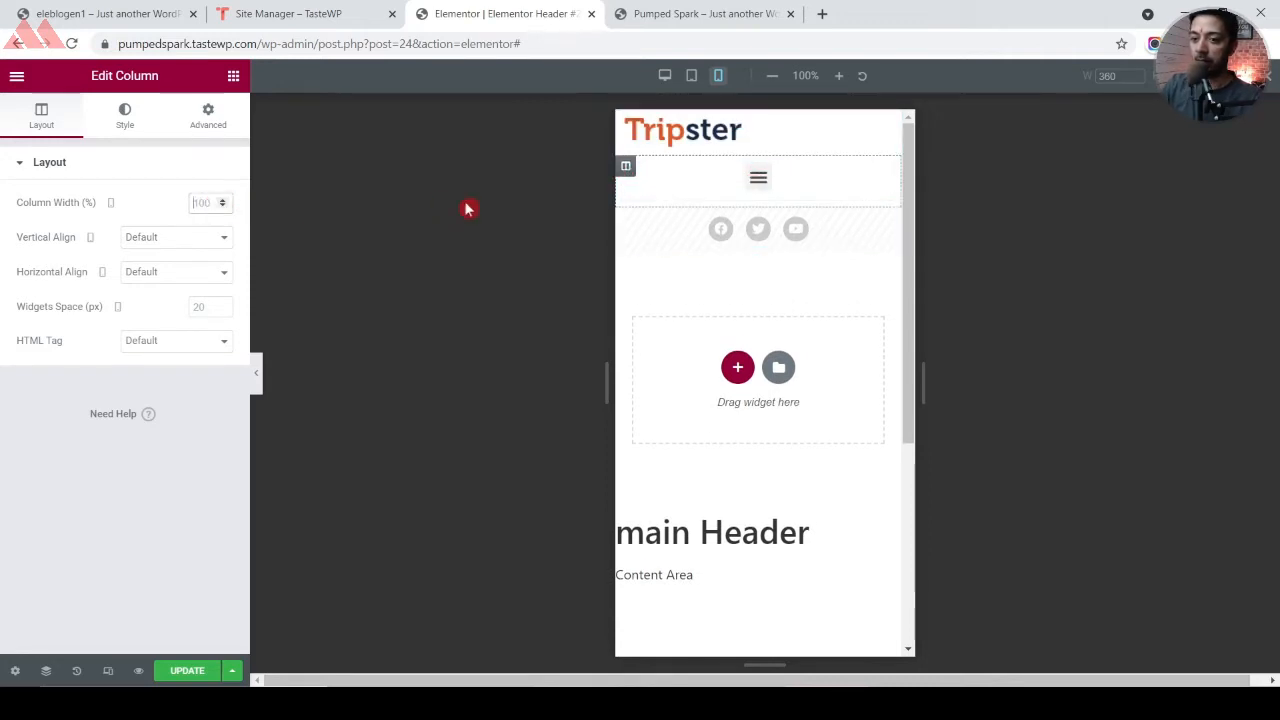
pyautogui.write('30')
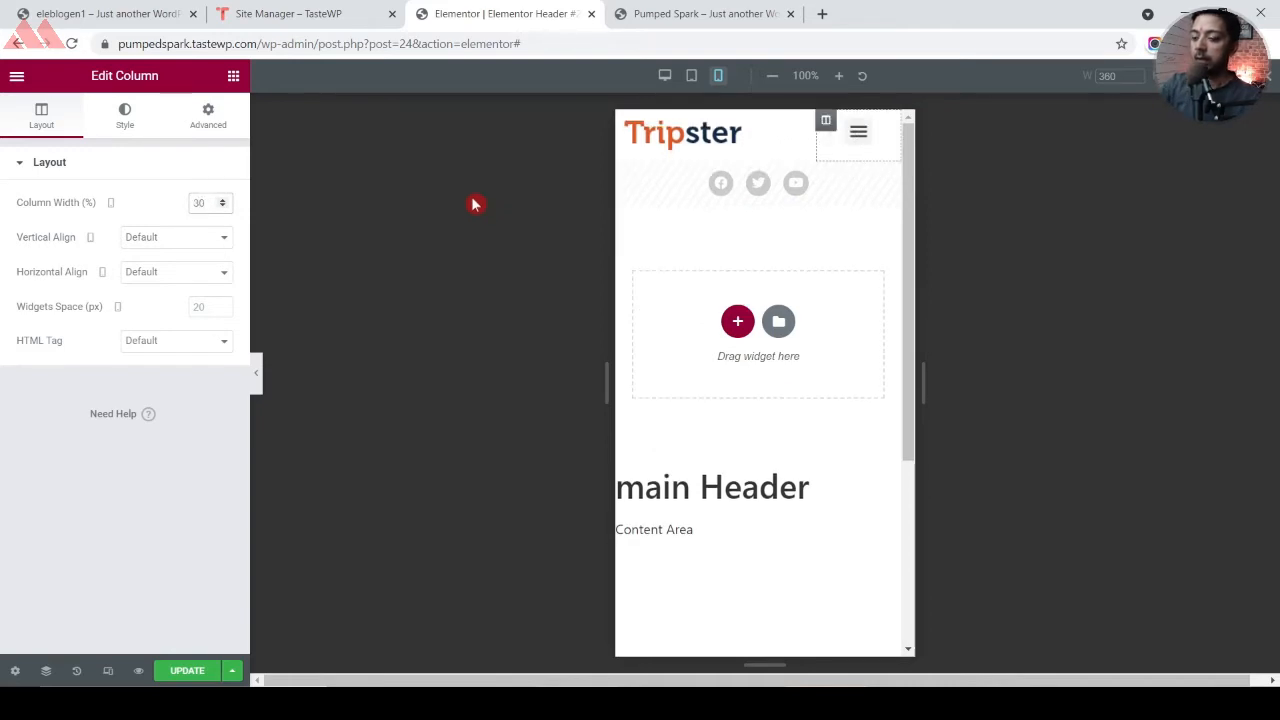
# Expand and collapse the hamburger menu in the mobile preview to check its dropdown
pyautogui.click(860, 134)
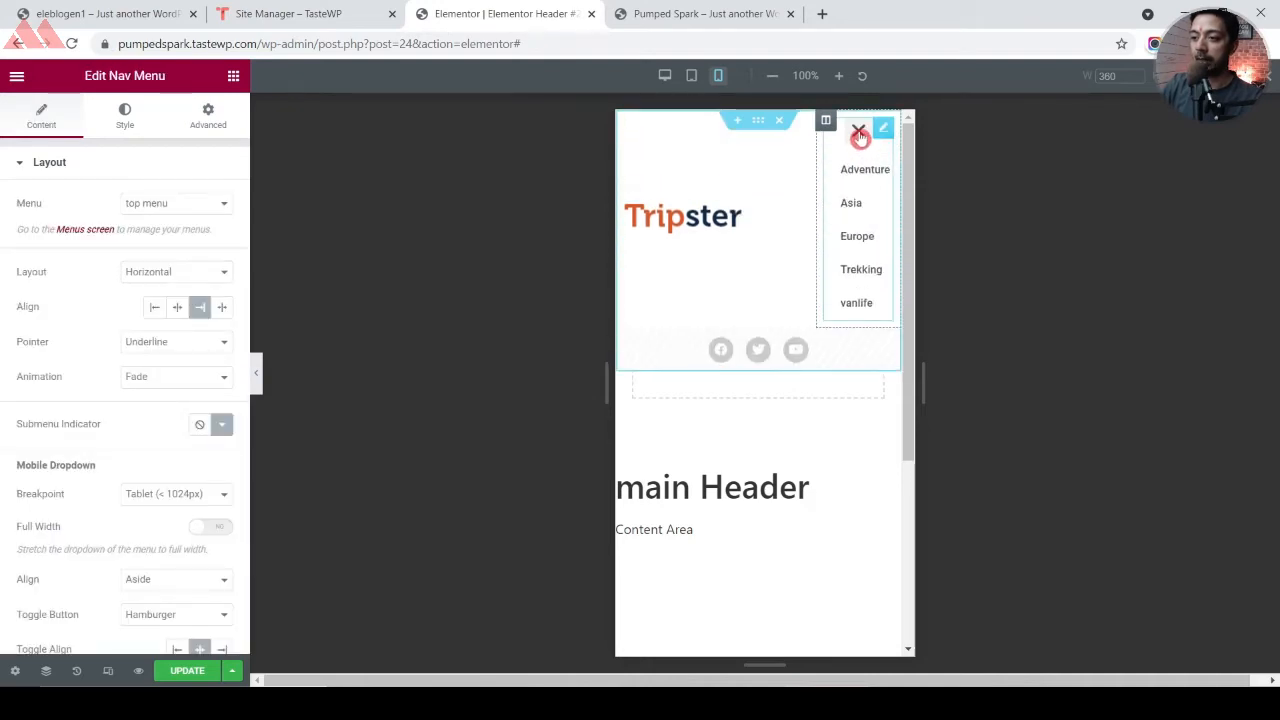
pyautogui.click(860, 137)
pyautogui.click(860, 137)
pyautogui.click(860, 137)
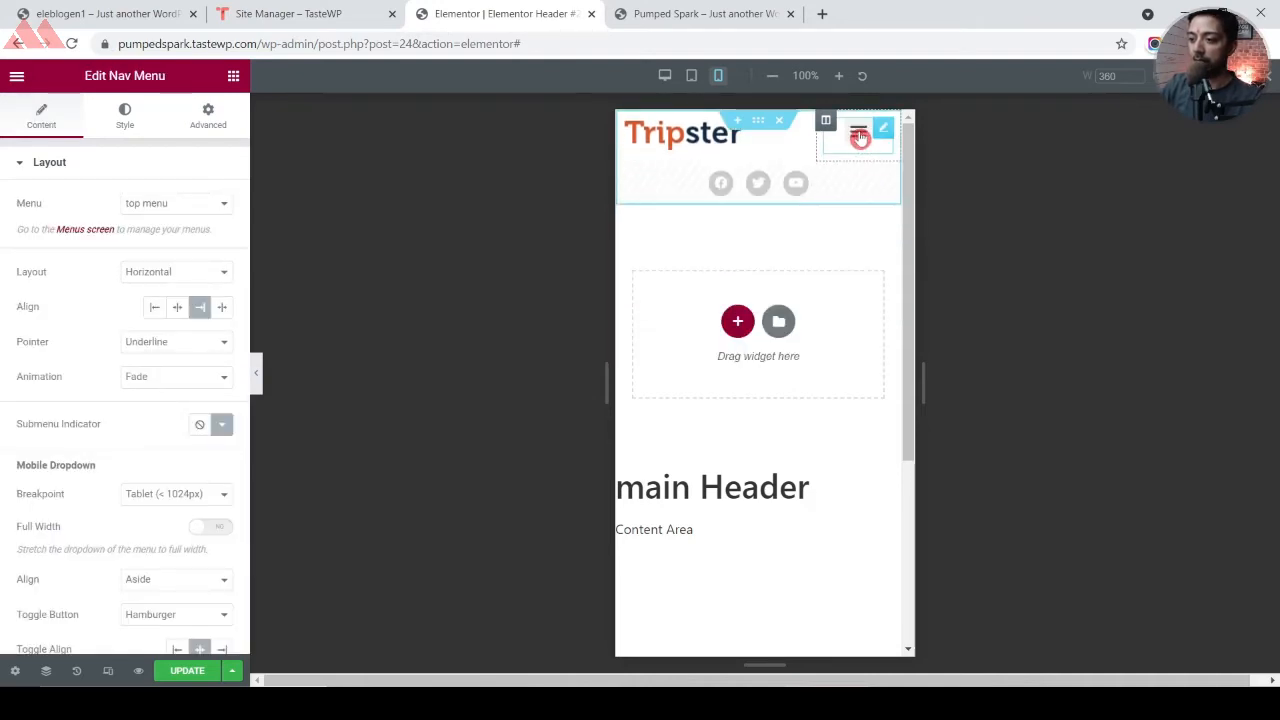
# Enable full width for the nav menu's mobile dropdown and expand the hamburger menu to check it
pyautogui.click(860, 137)
pyautogui.click(860, 137)
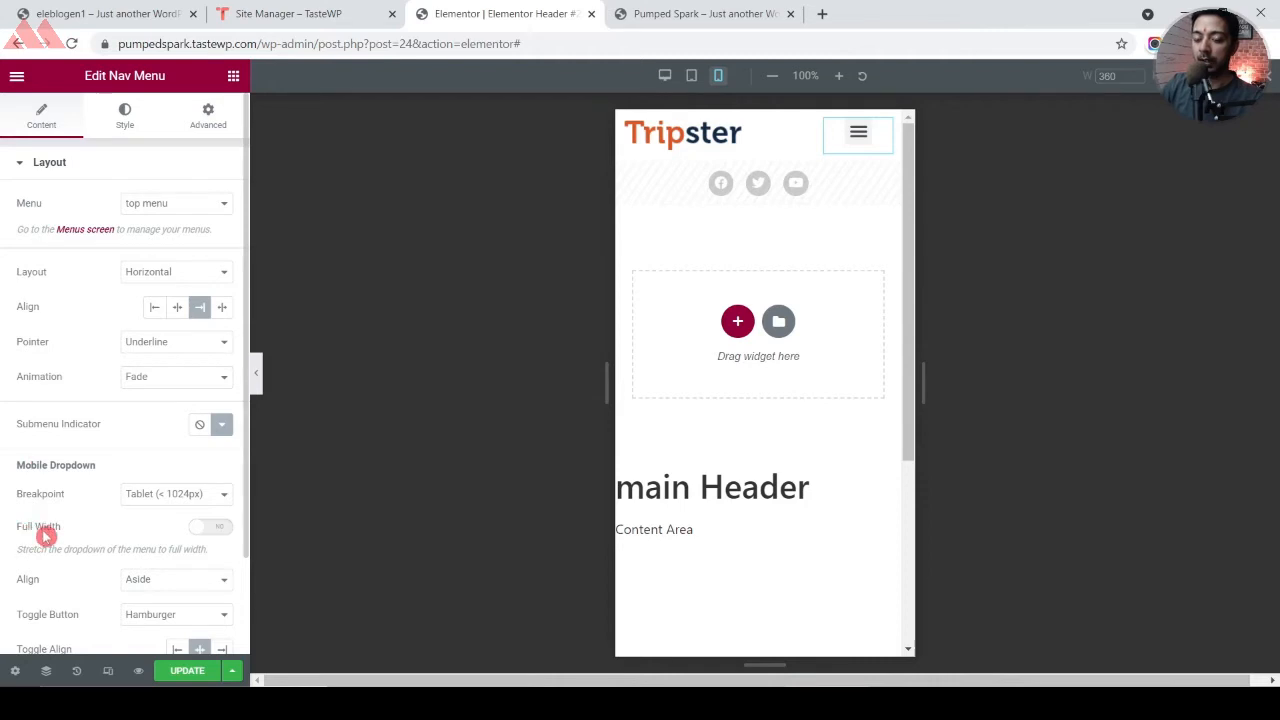
pyautogui.click(203, 530)
pyautogui.scroll(-2, 5, 535)
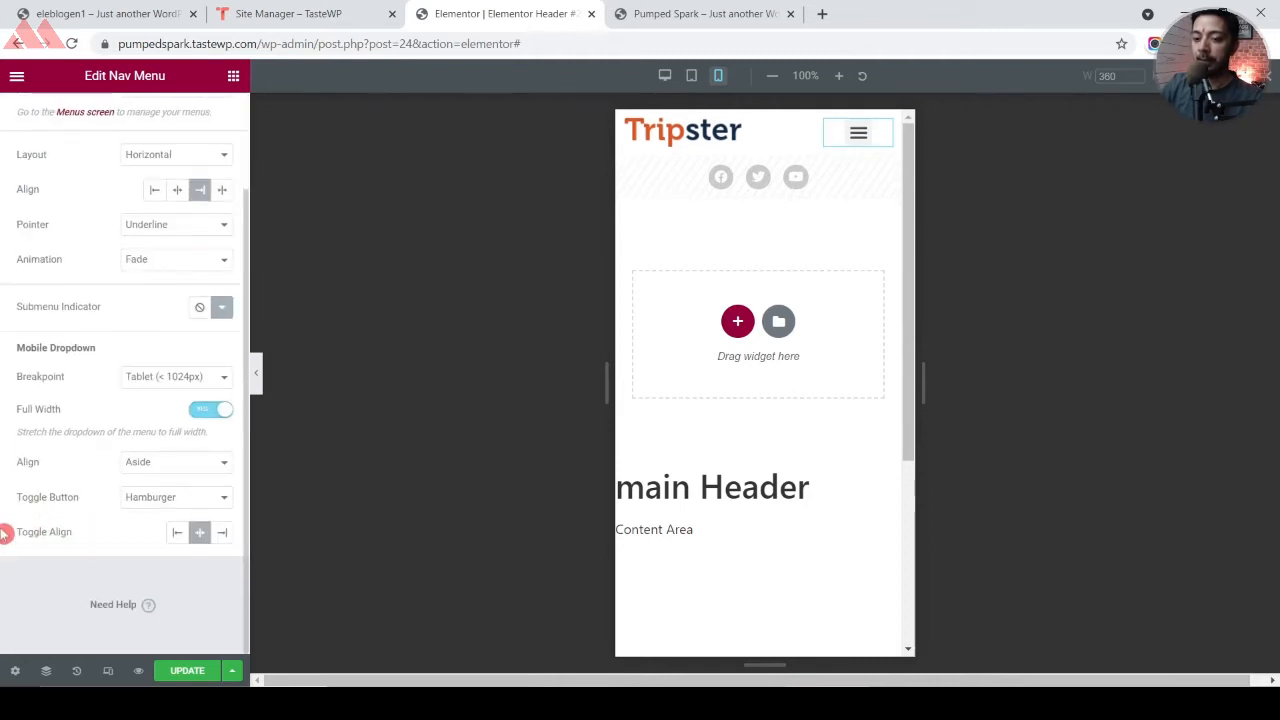
pyautogui.click(860, 137)
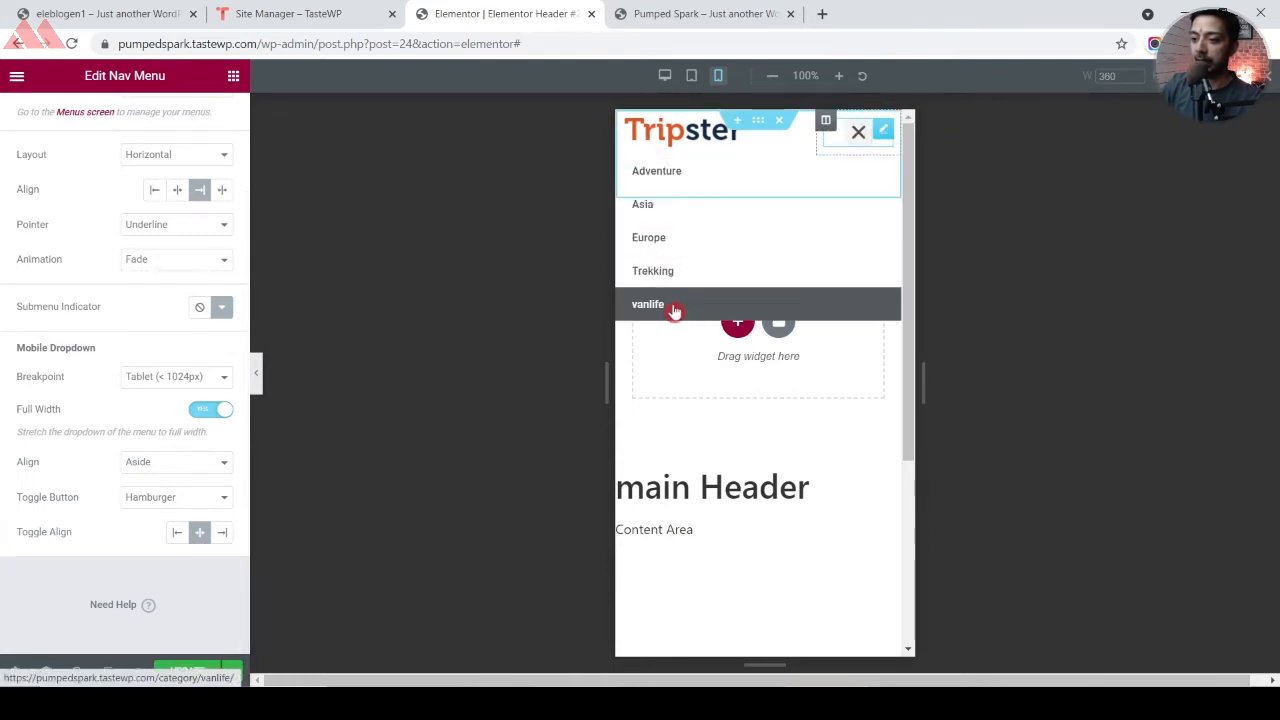
# Set the normal-state background color of the nav menu's dropdown to light grey #EDEDED
pyautogui.scroll(2, 137, 200)
pyautogui.click(125, 117)
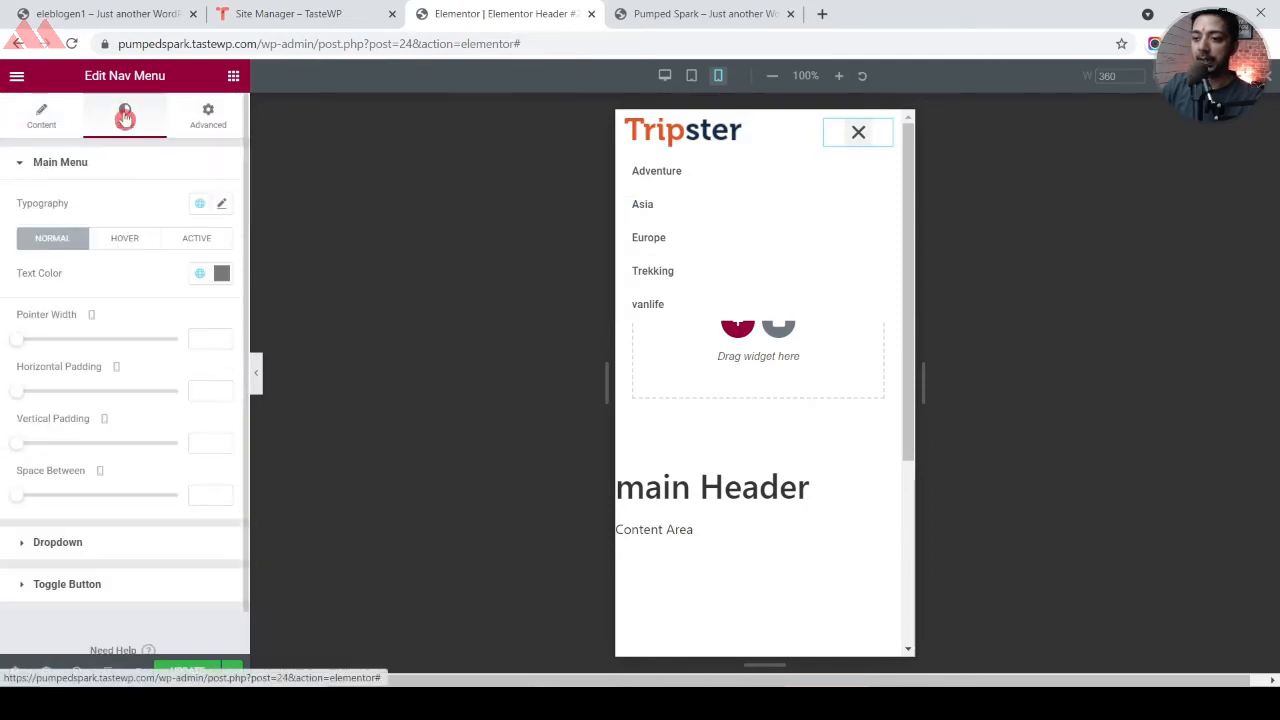
pyautogui.click(78, 544)
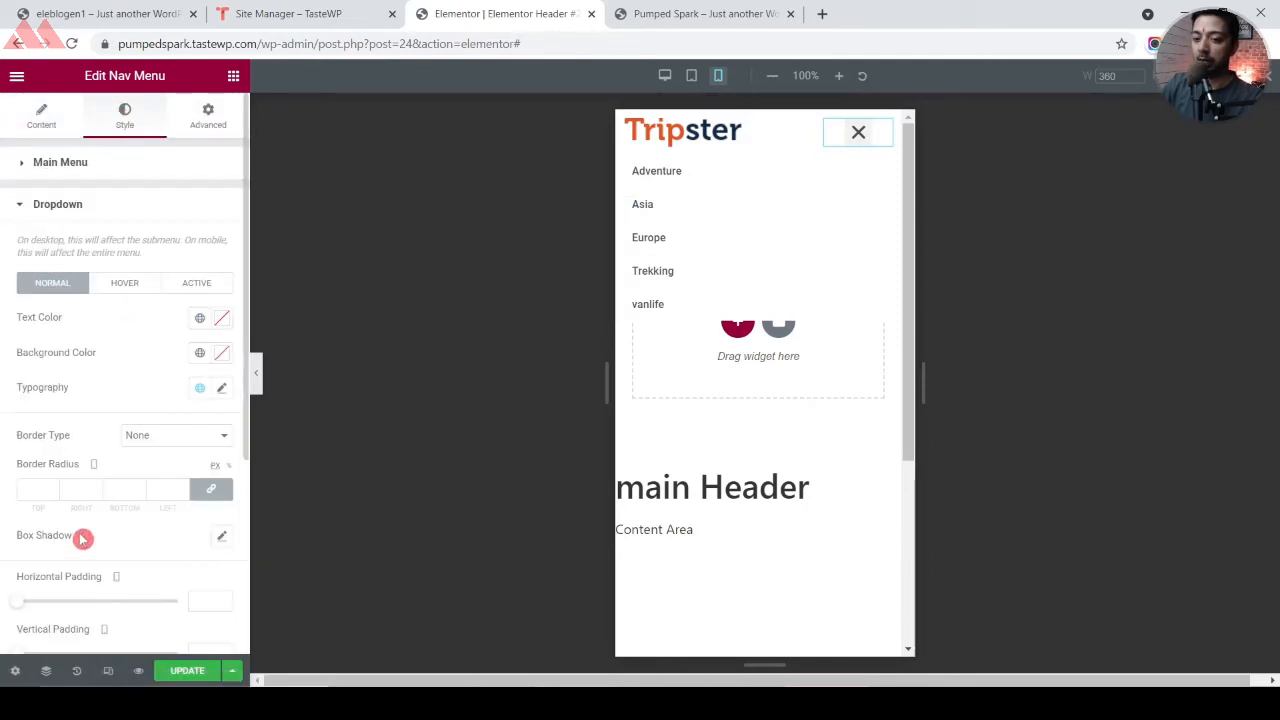
pyautogui.click(221, 355)
pyautogui.click(43, 430)
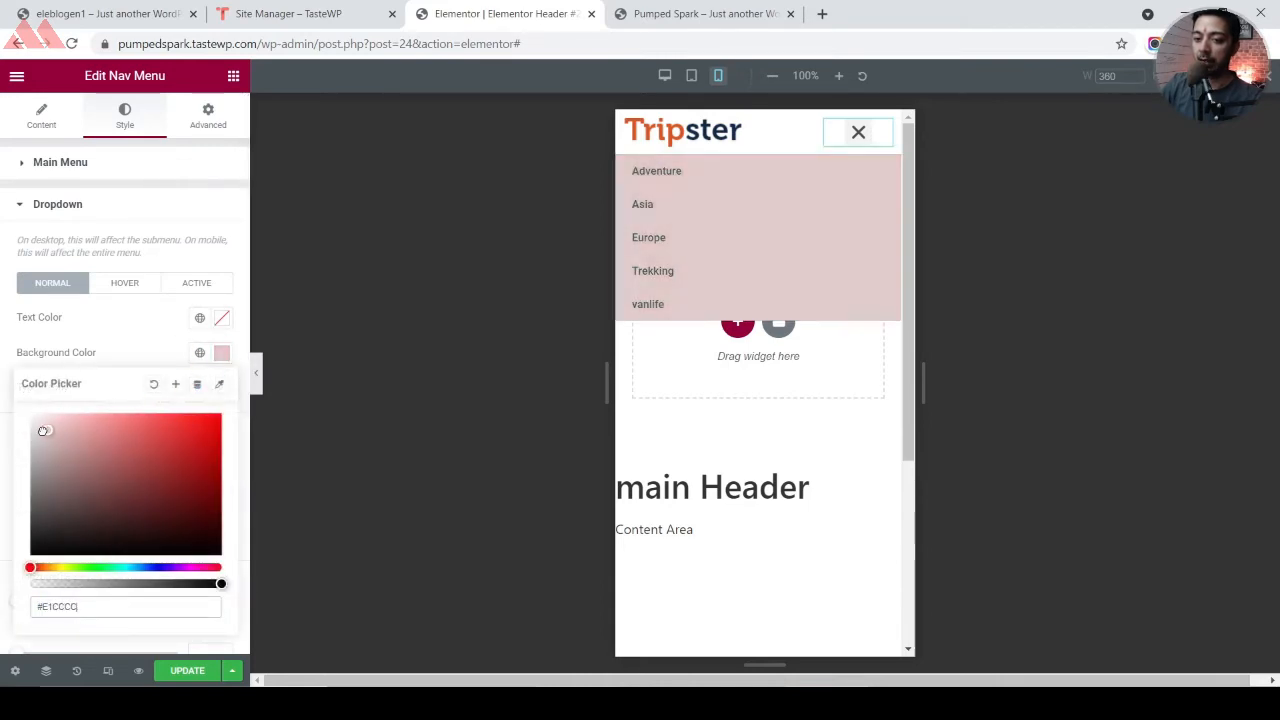
pyautogui.moveTo(43, 430); pyautogui.dragTo(27, 427)
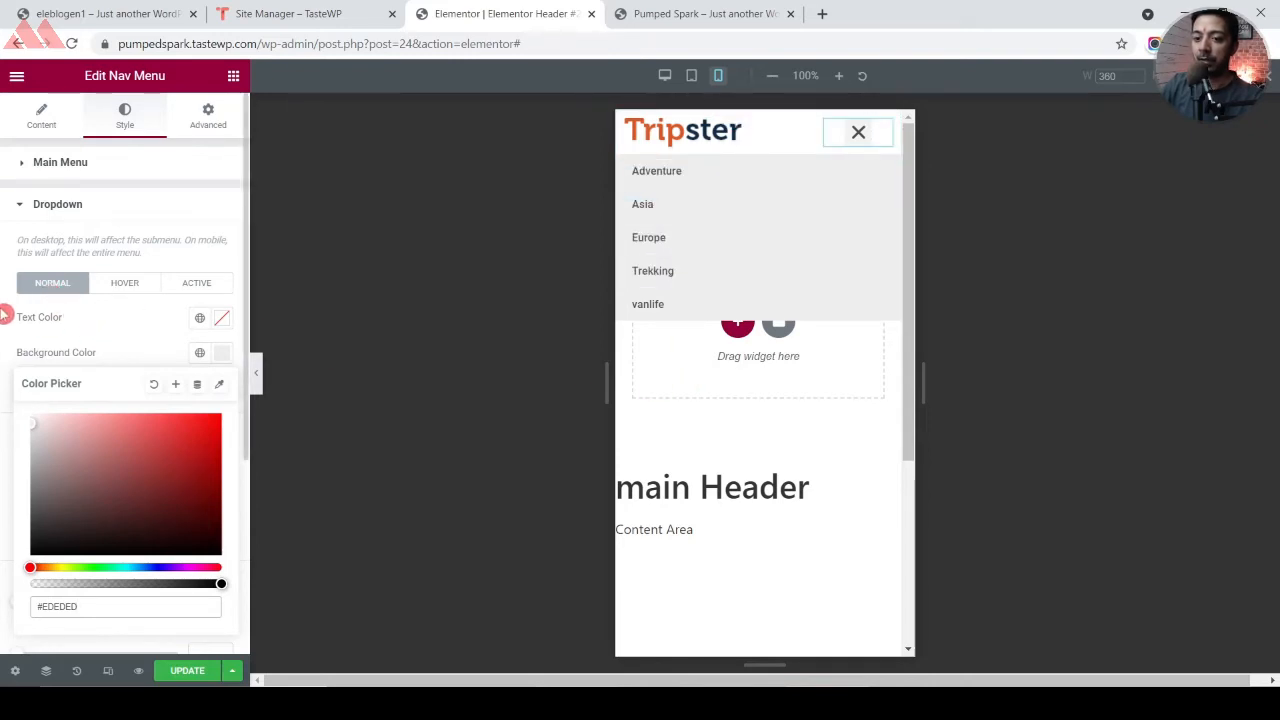
pyautogui.click(5, 316)
# Set the dropdown's hover text color to the global Accent color and update the header template
pyautogui.click(124, 283)
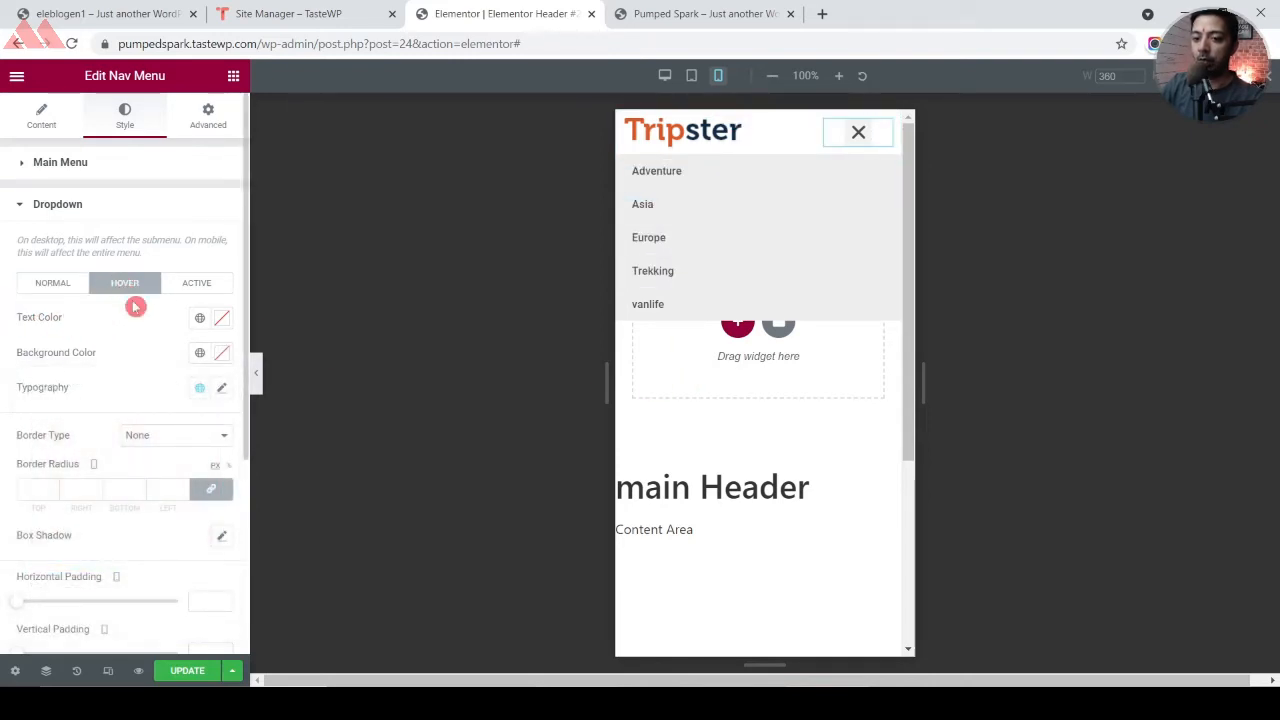
pyautogui.click(200, 318)
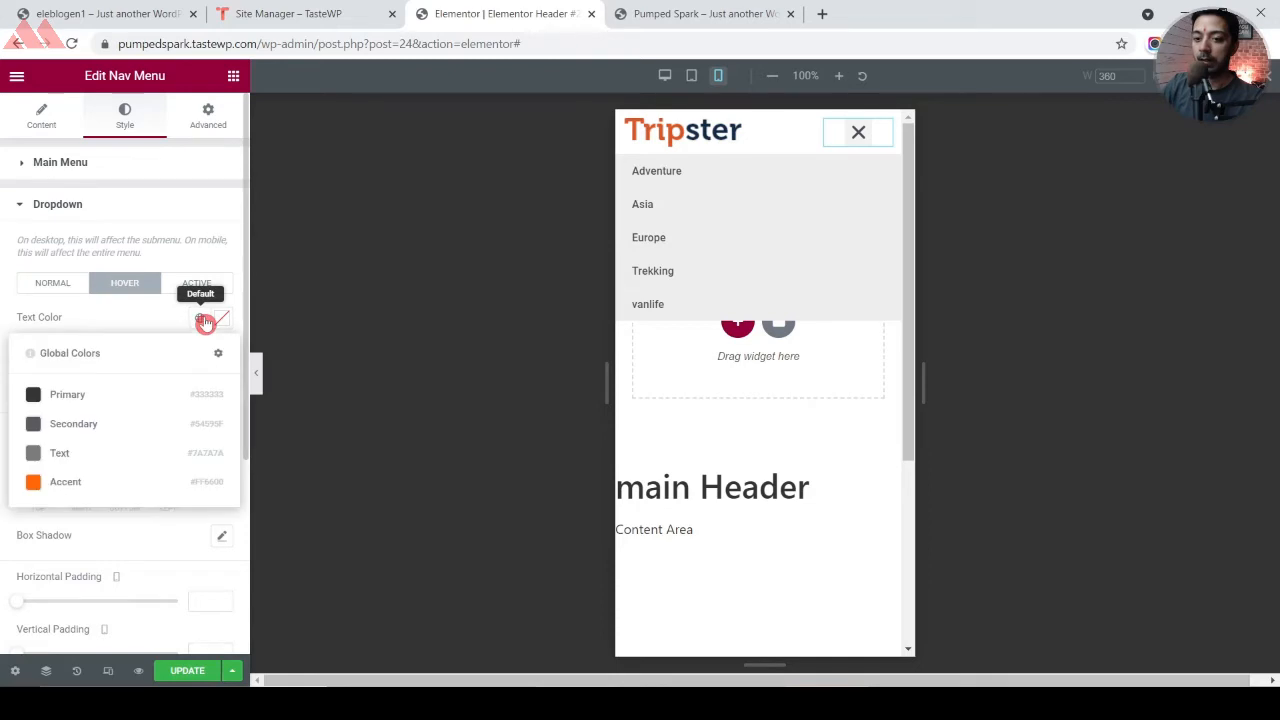
pyautogui.click(57, 482)
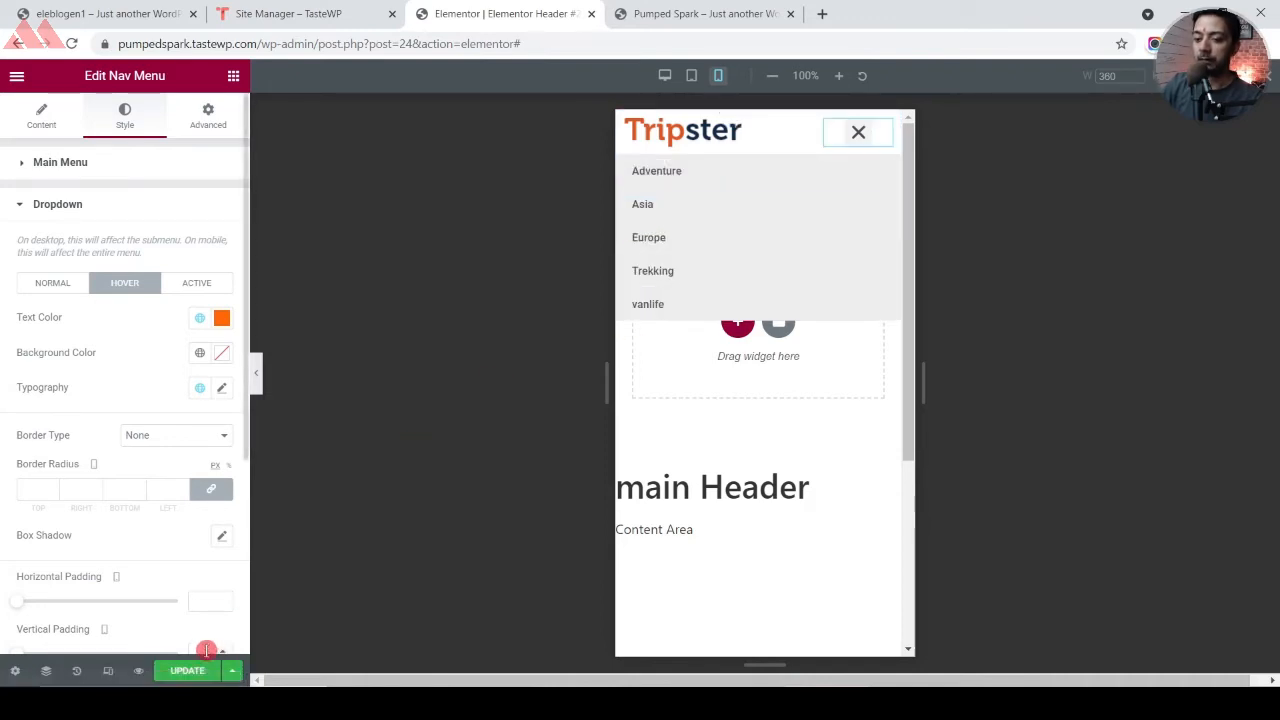
pyautogui.click(213, 667)
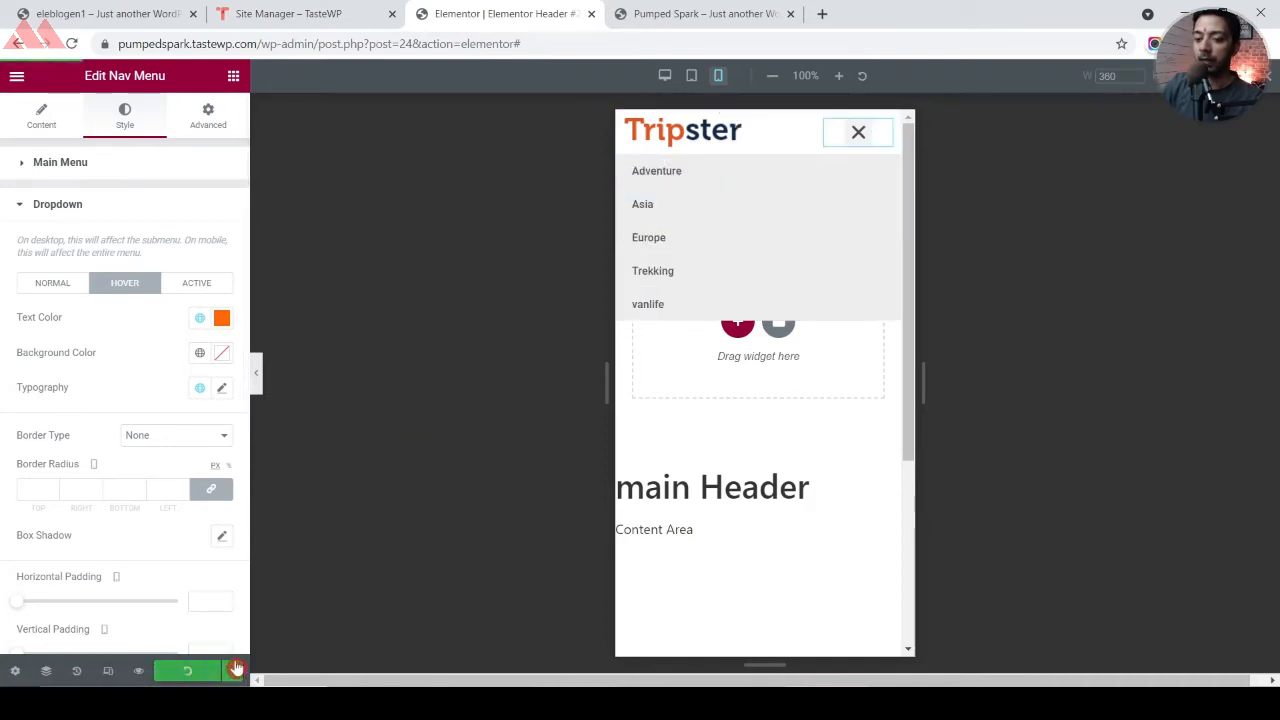
# Return the header to desktop view and reload the live site's home page to check the header
pyautogui.click(860, 132)
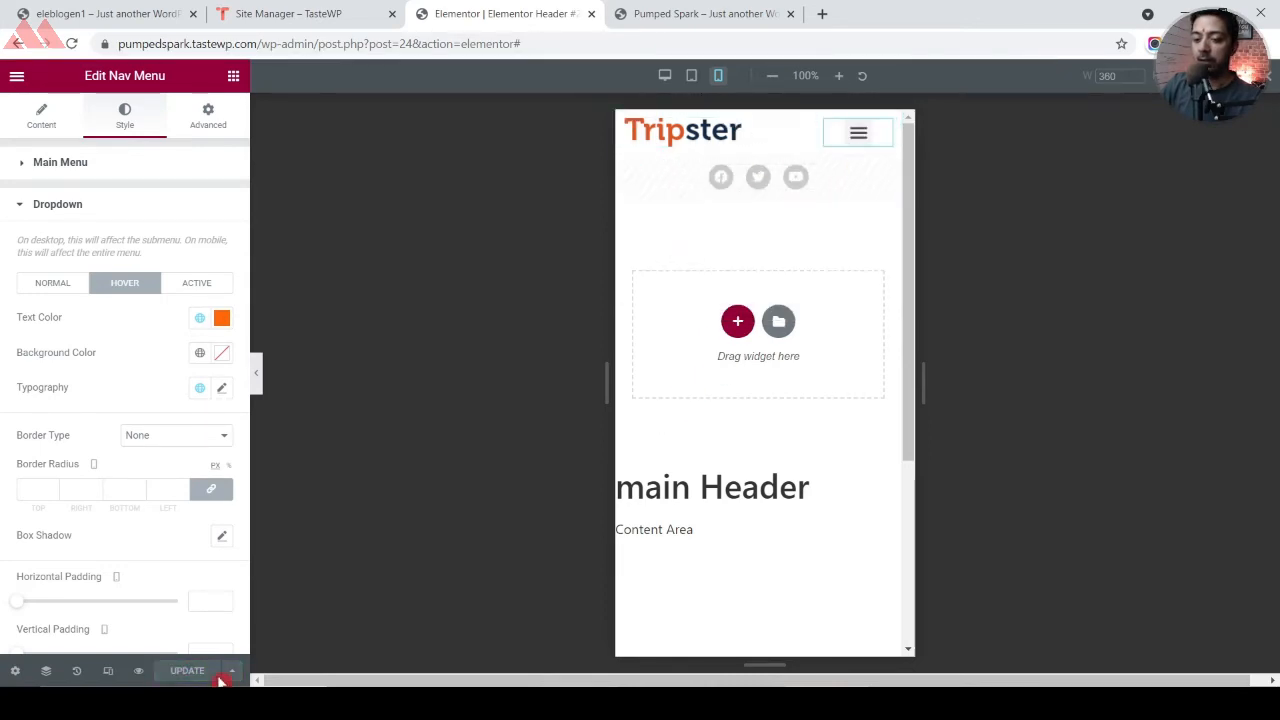
pyautogui.click(108, 672)
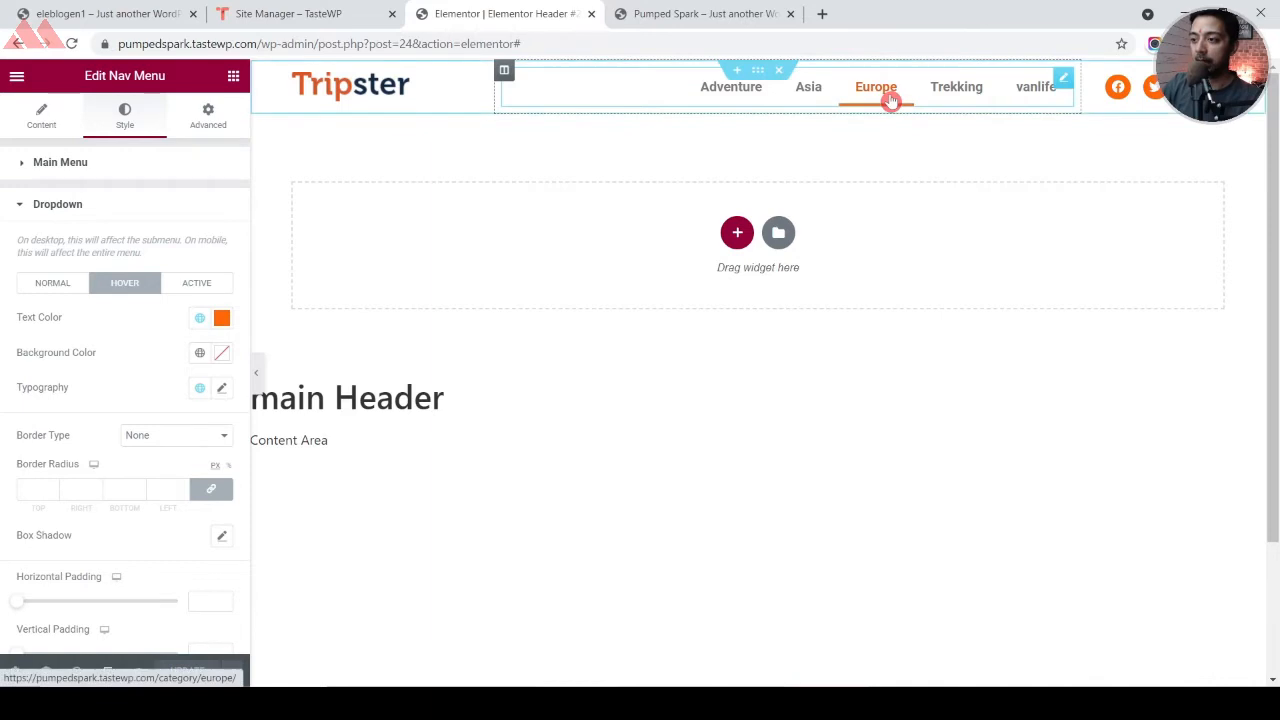
pyautogui.click(690, 10)
pyautogui.click(71, 43)
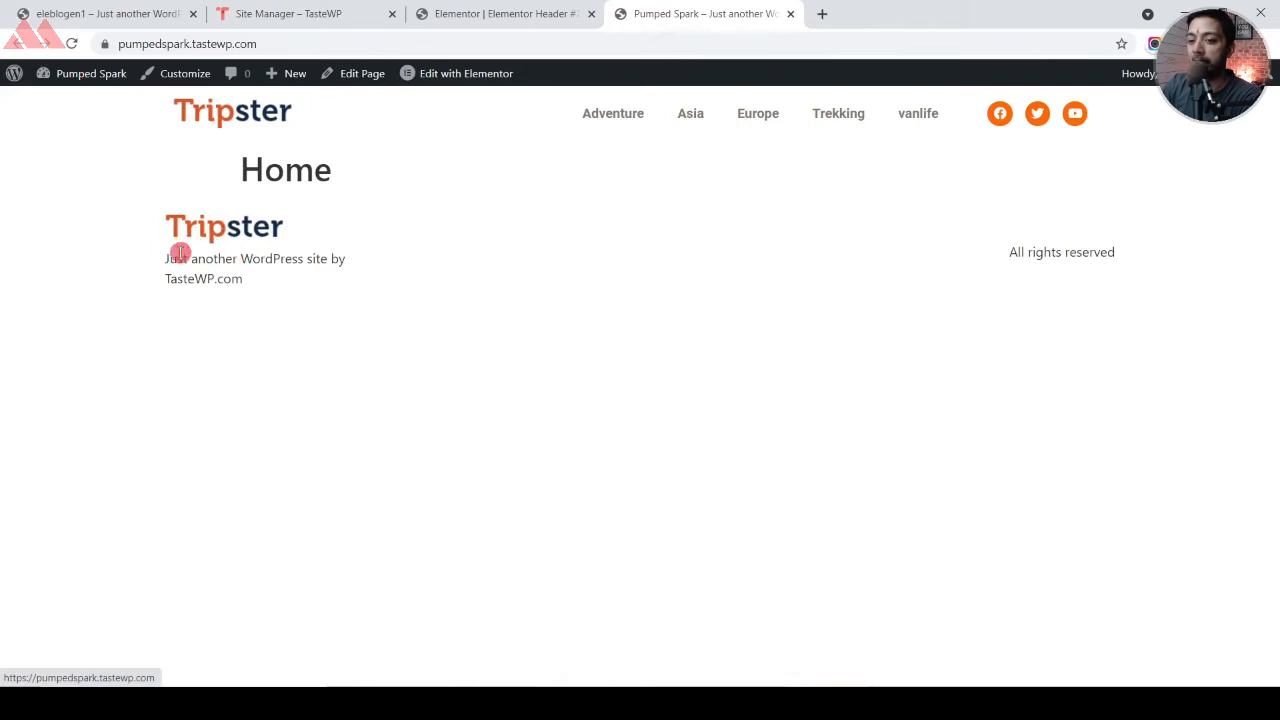
# Exit the header editor to the Theme Builder and add a new Footer template
pyautogui.click(500, 13)
pyautogui.click(16, 80)
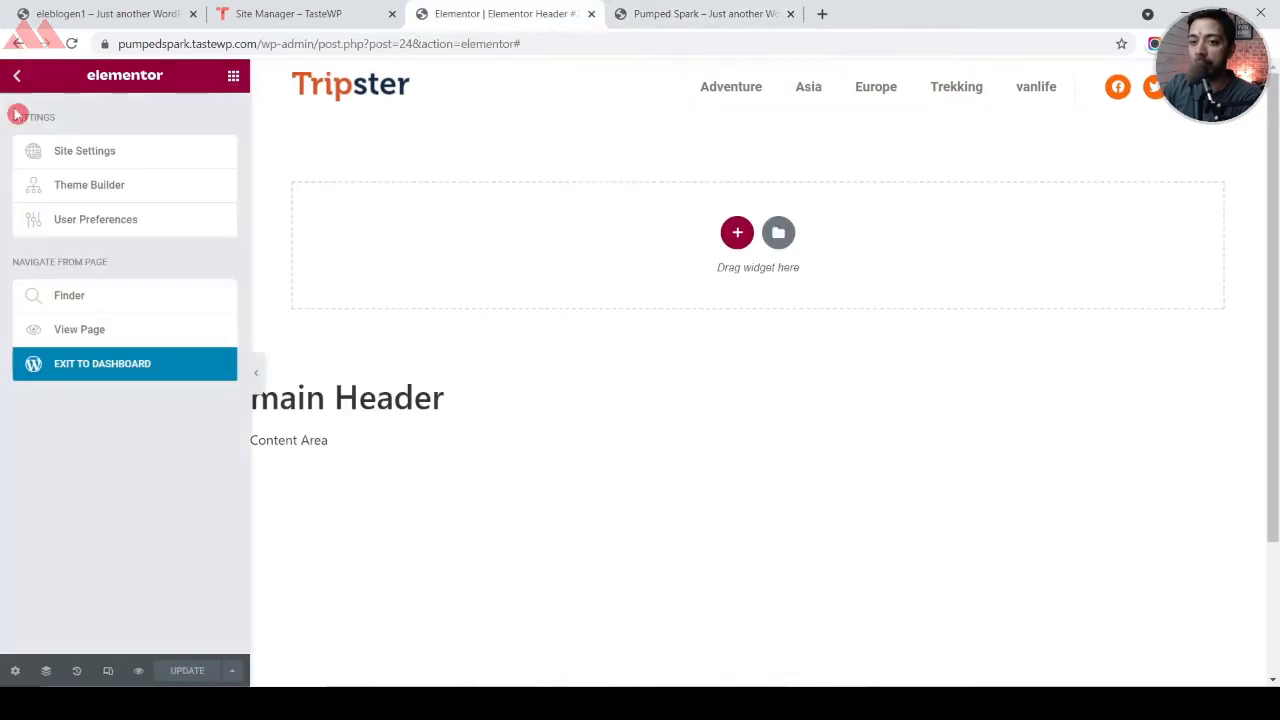
pyautogui.click(88, 366)
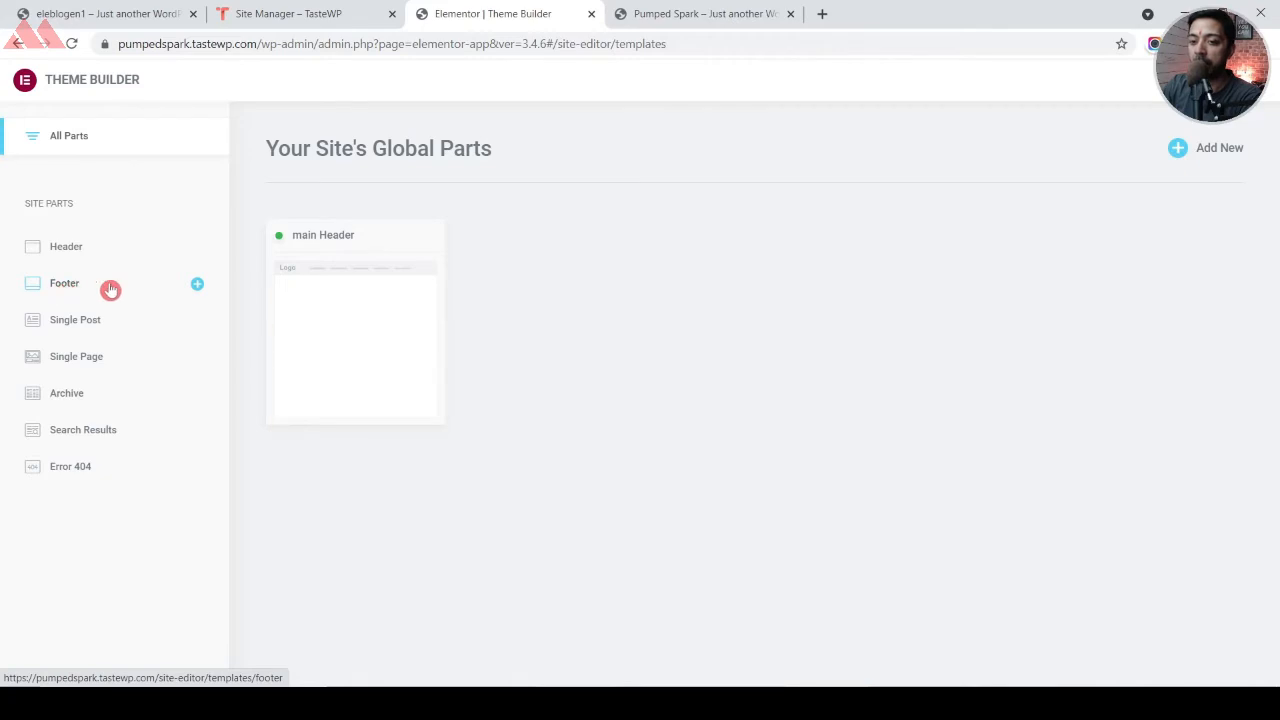
pyautogui.click(198, 289)
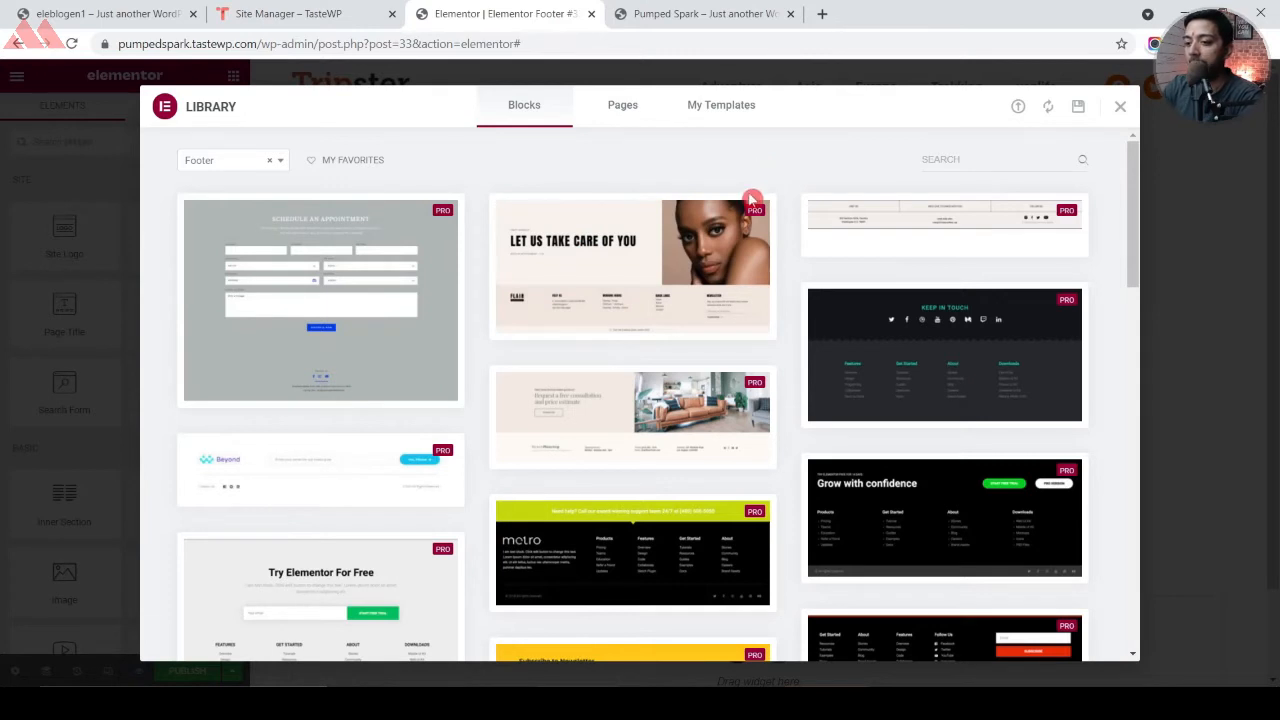
# Insert the dark Keep in Touch footer block from the library and delete its section of link columns
pyautogui.scroll(-1, 771, 364)
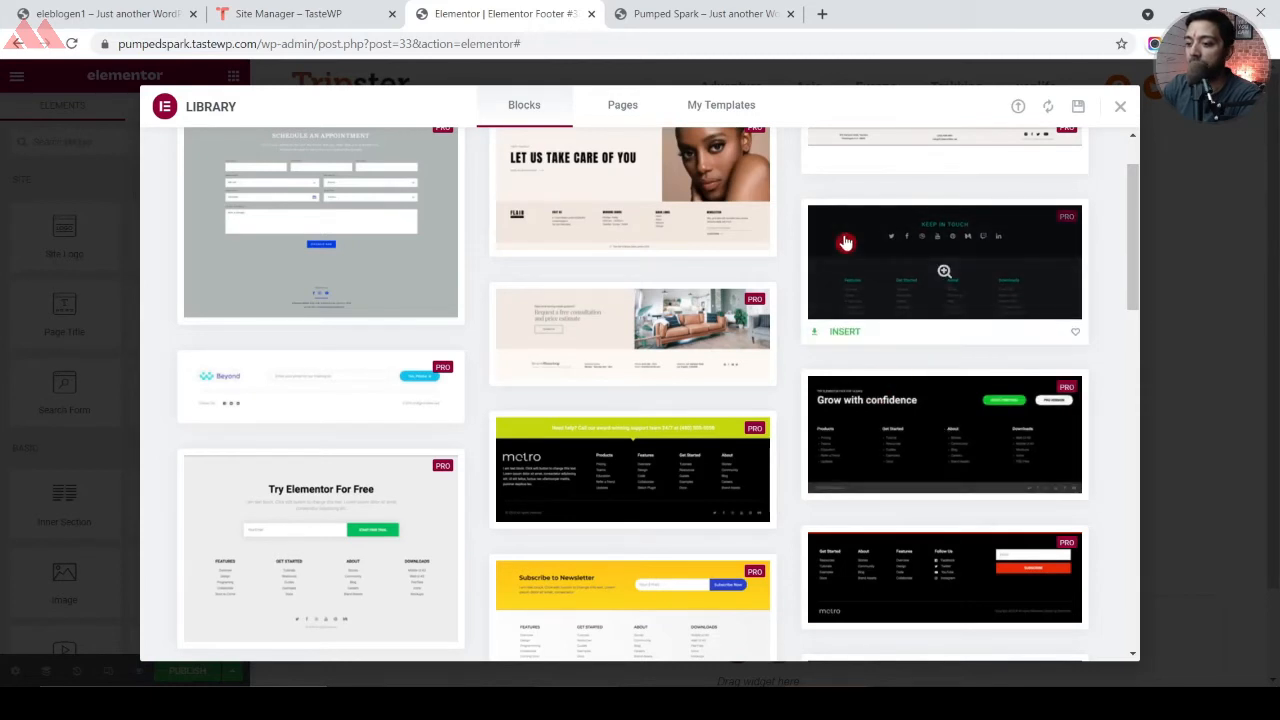
pyautogui.click(845, 332)
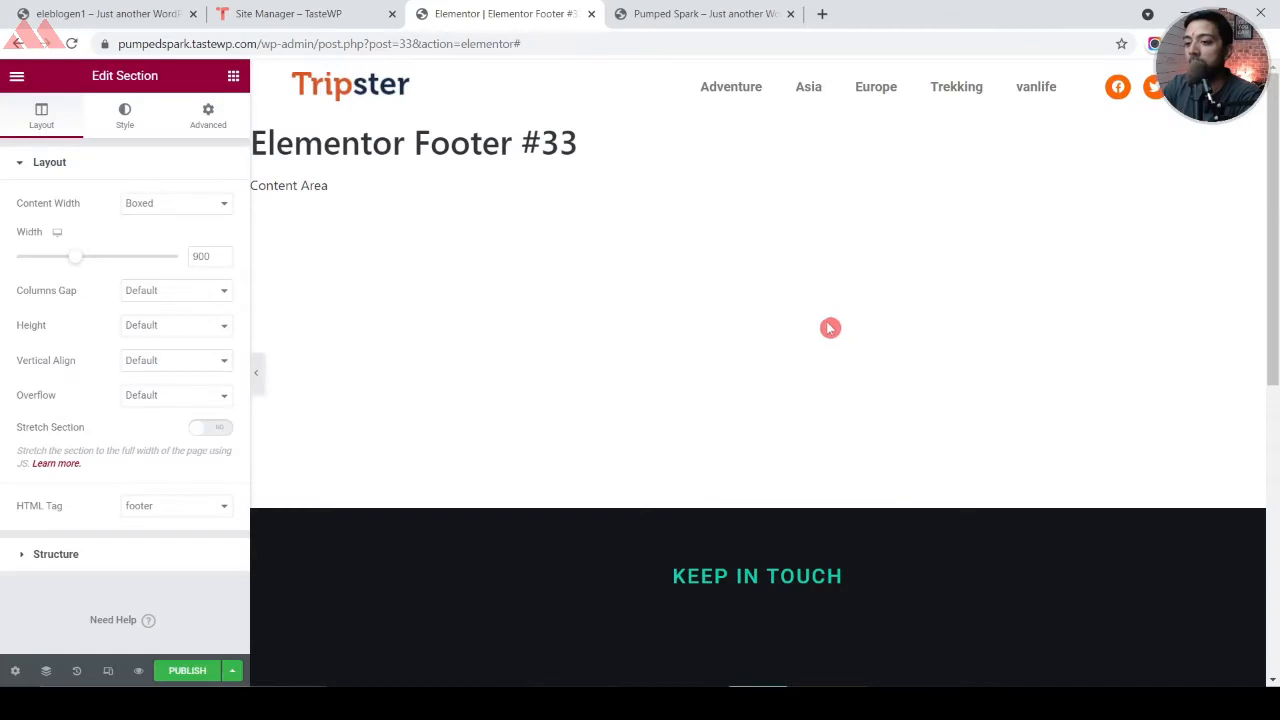
pyautogui.scroll(-4, 700, 320)
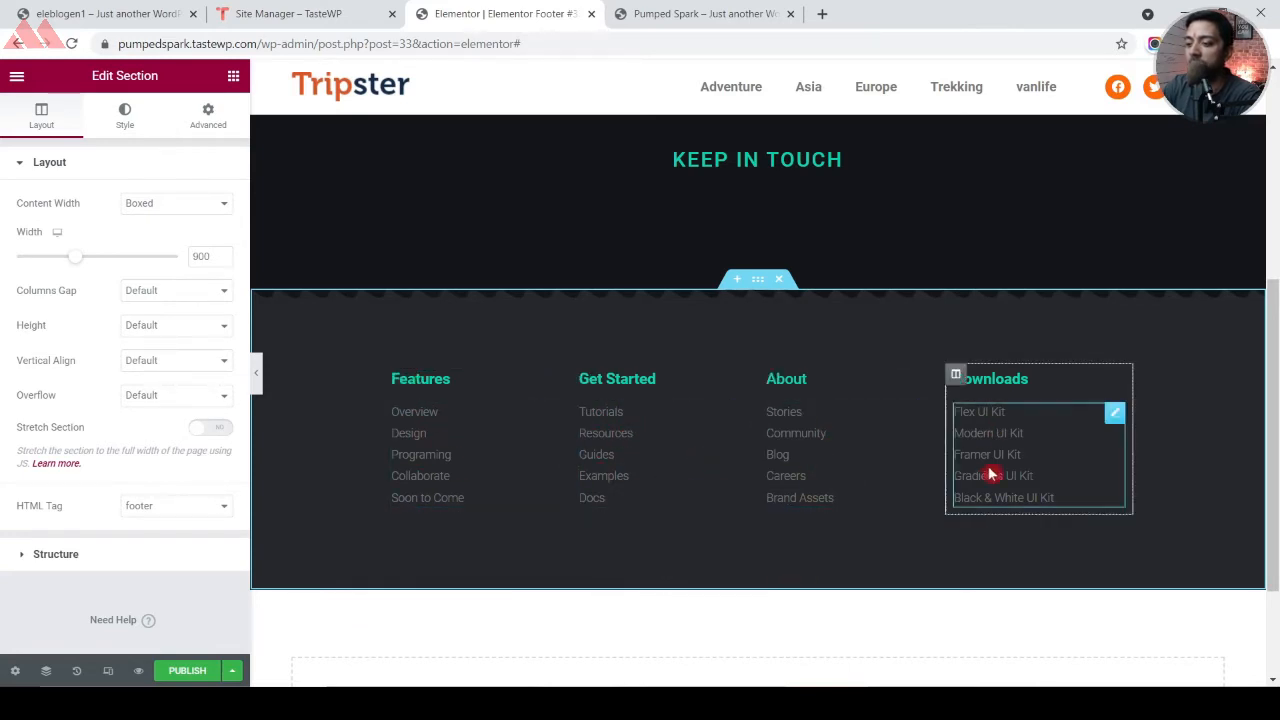
pyautogui.click(783, 281)
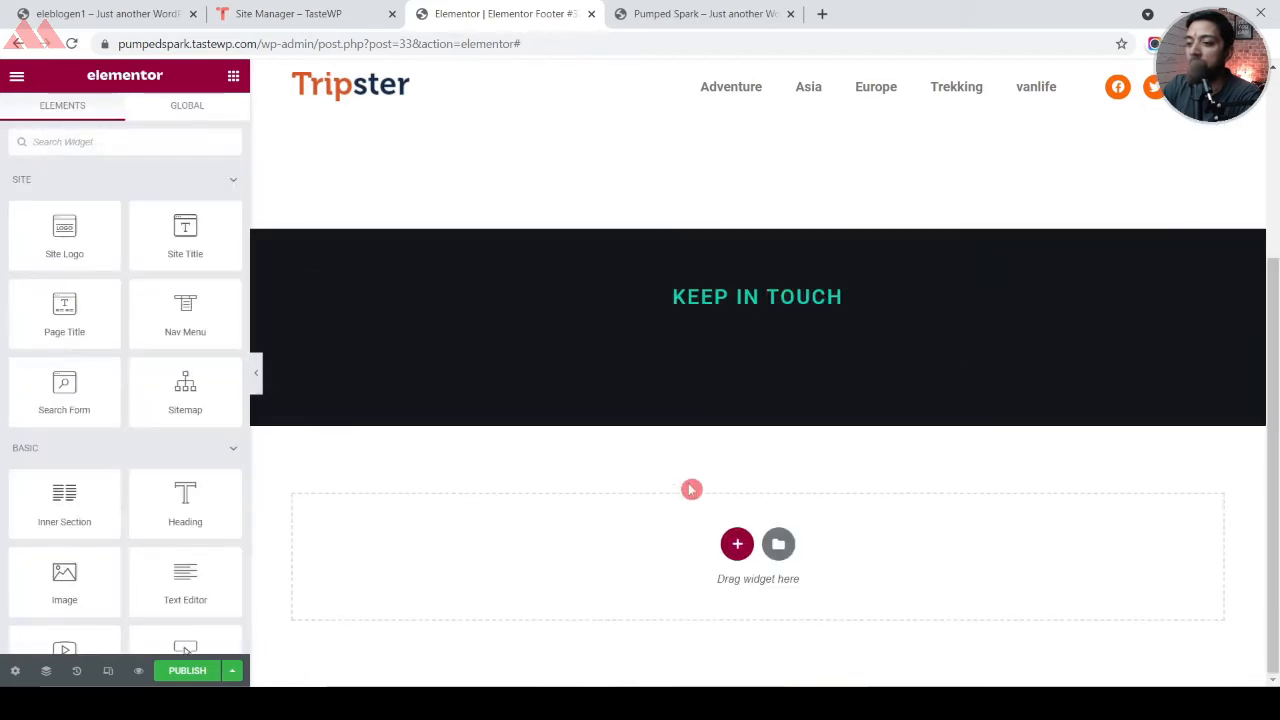
# Change the Keep in Touch section's background to the global Accent color, lightened to pale orange #FFD2B5
pyautogui.click(720, 371)
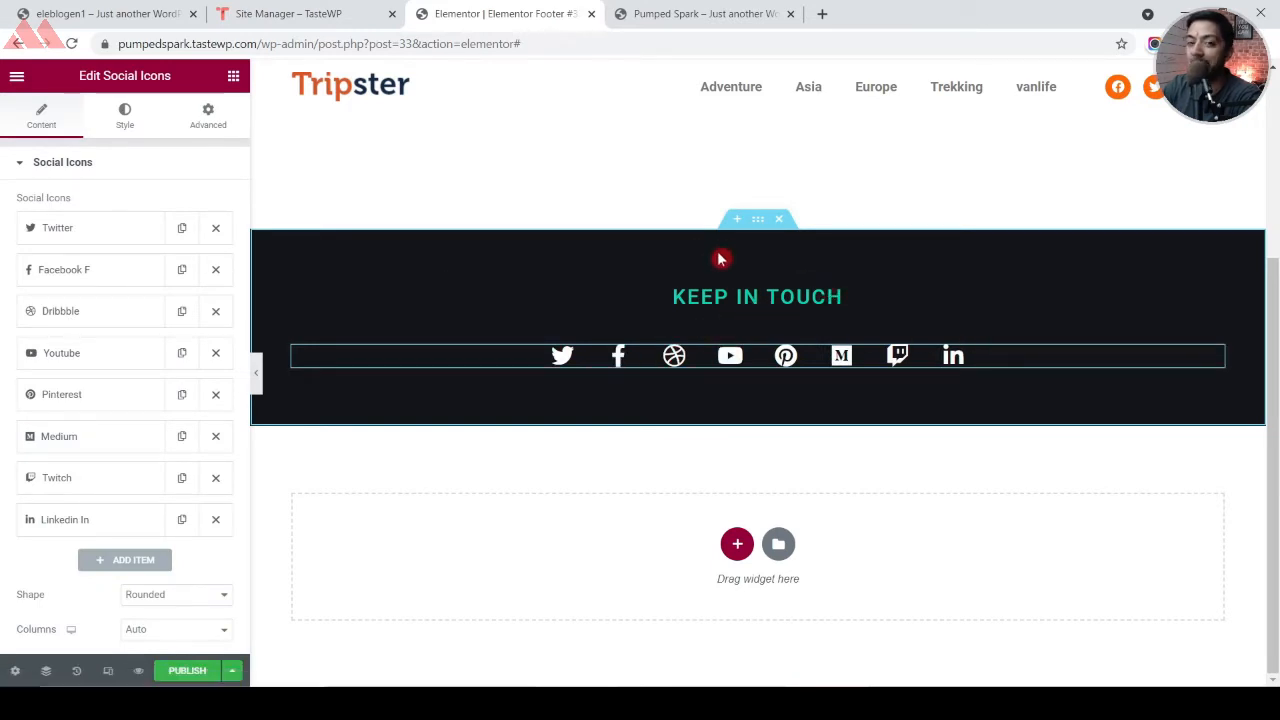
pyautogui.click(757, 221)
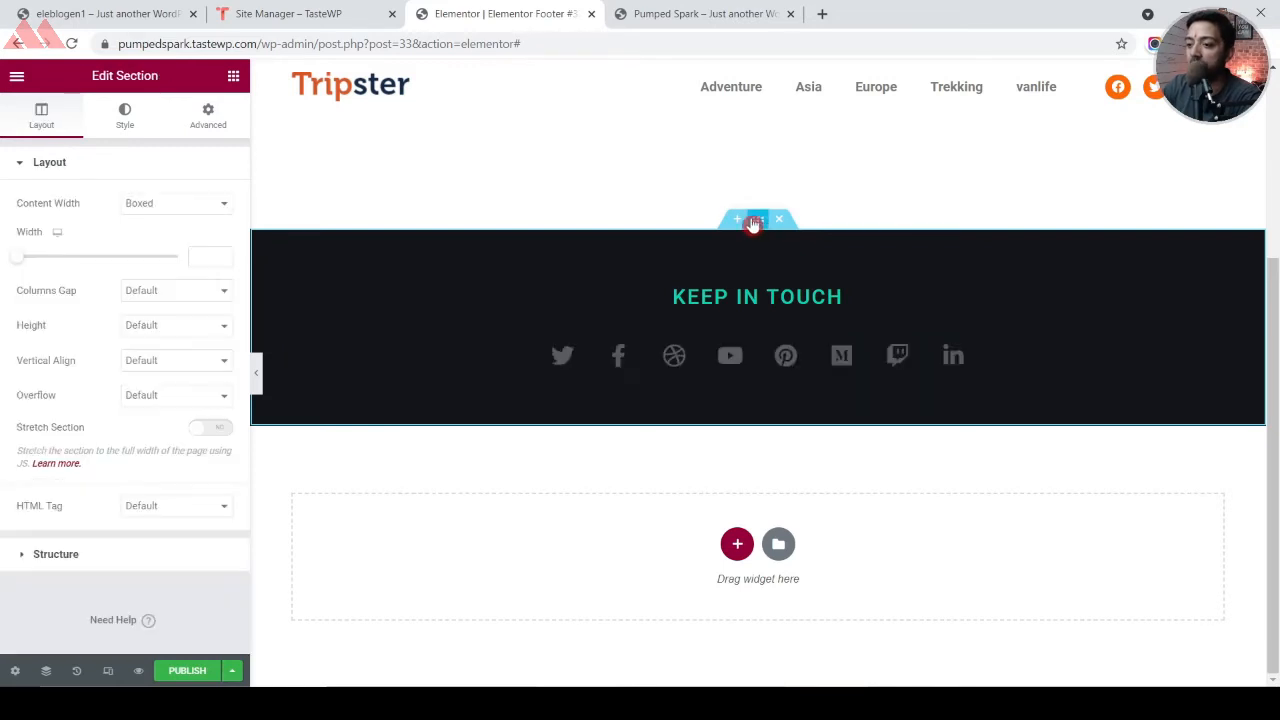
pyautogui.click(121, 113)
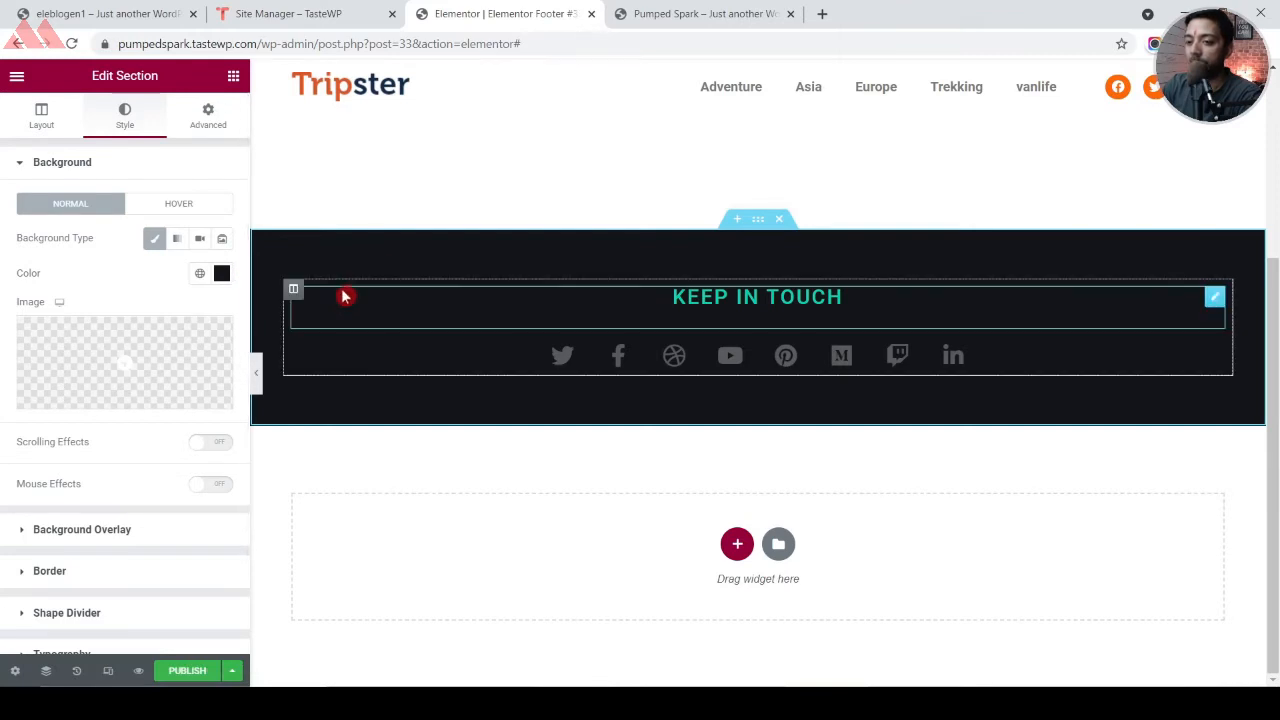
pyautogui.click(200, 273)
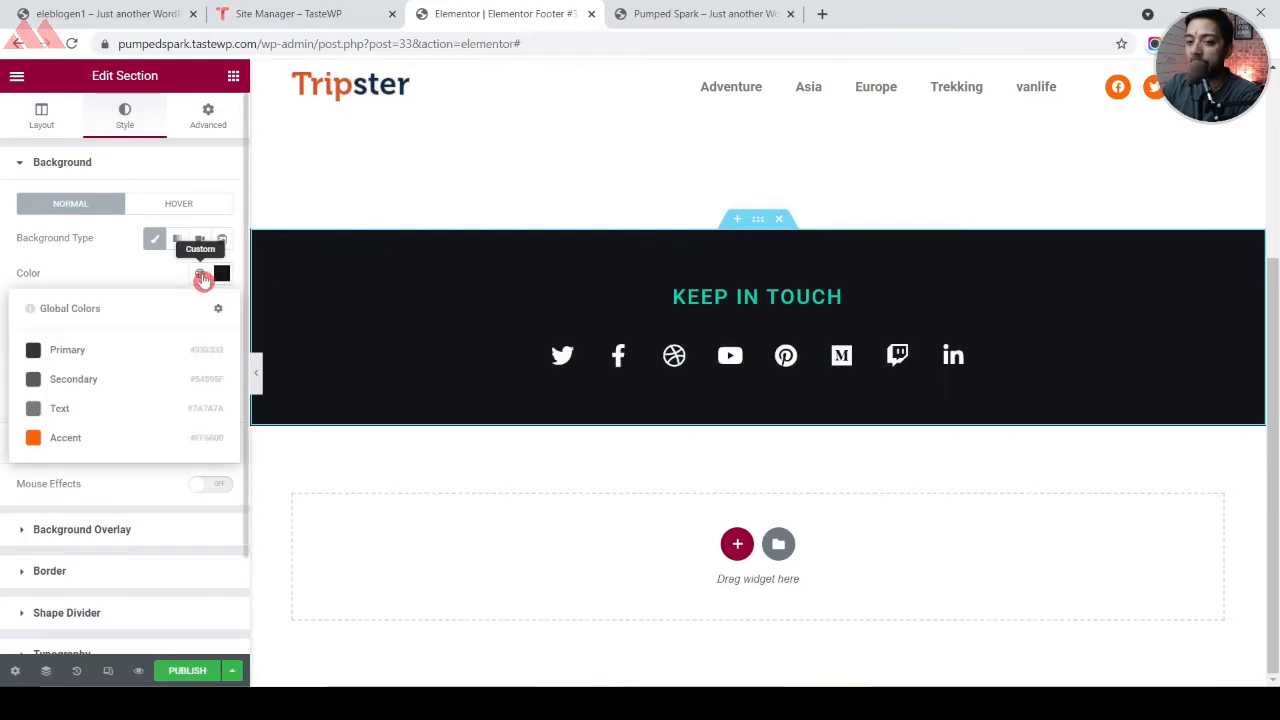
pyautogui.click(66, 439)
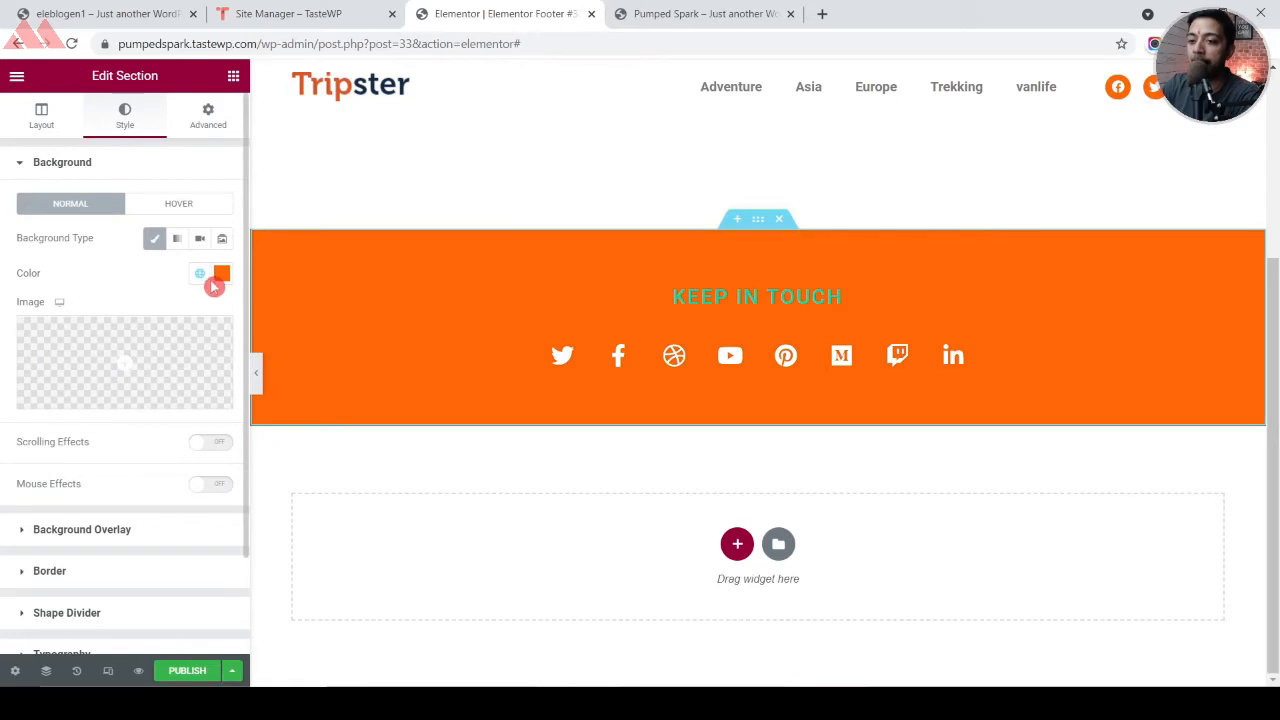
pyautogui.click(221, 273)
pyautogui.moveTo(123, 346); pyautogui.dragTo(85, 334)
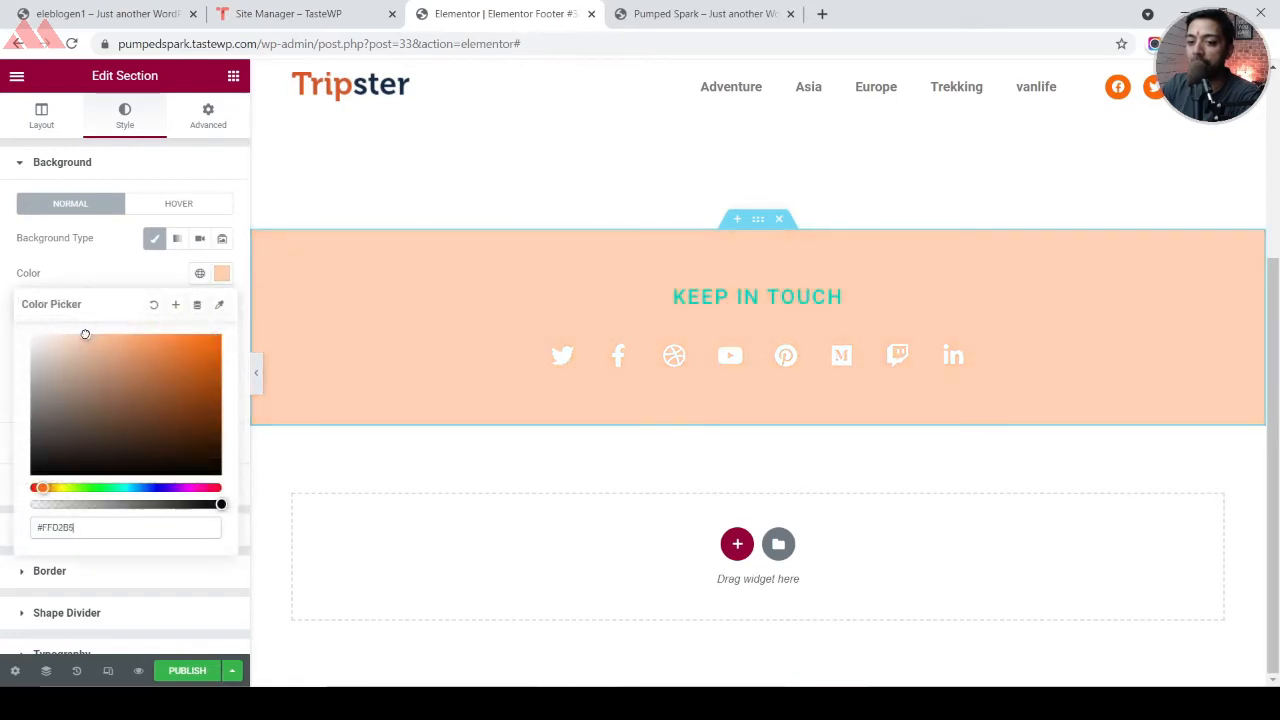
pyautogui.click(3, 340)
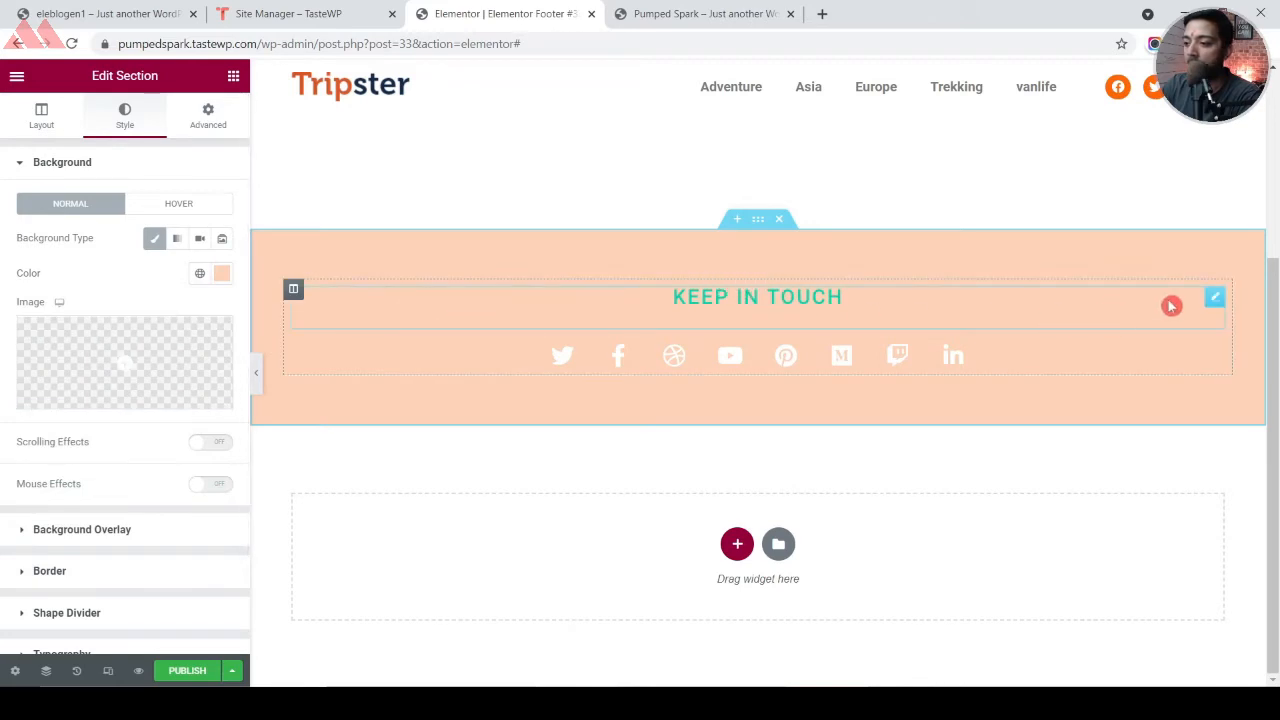
# Set the text color of the Keep in Touch heading to the global Primary color
pyautogui.click(1213, 296)
pyautogui.click(124, 115)
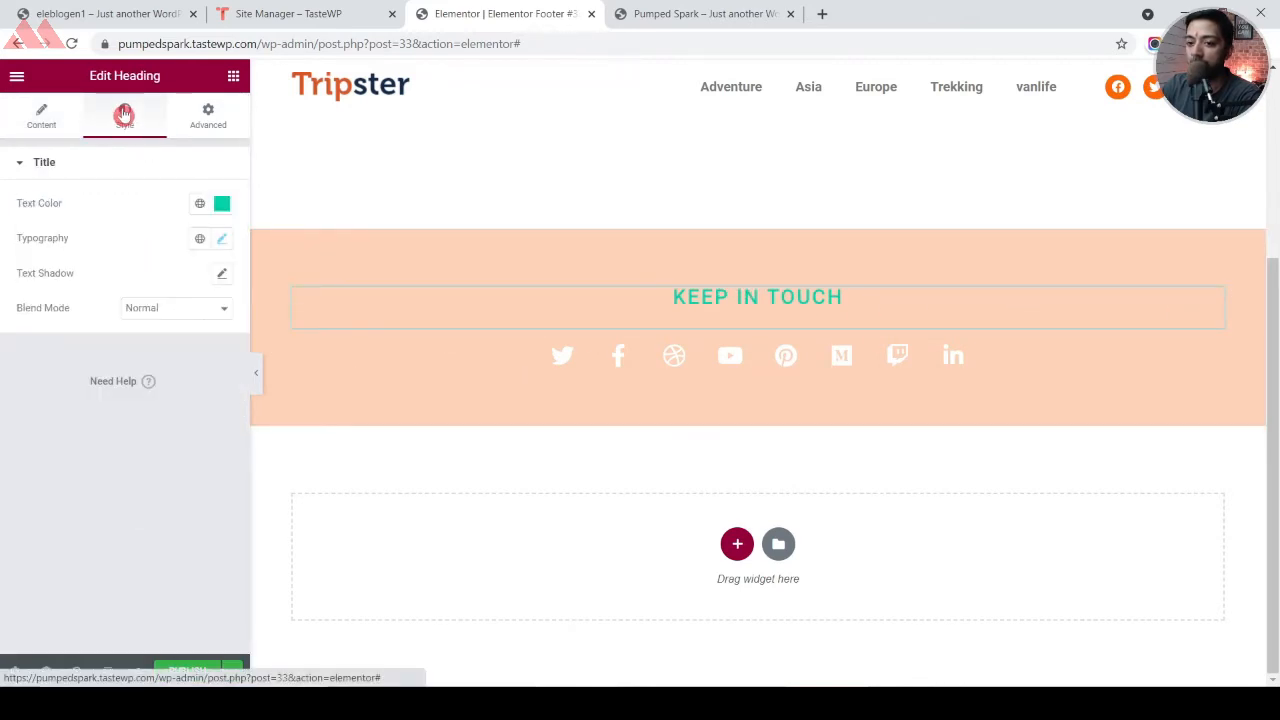
pyautogui.click(201, 205)
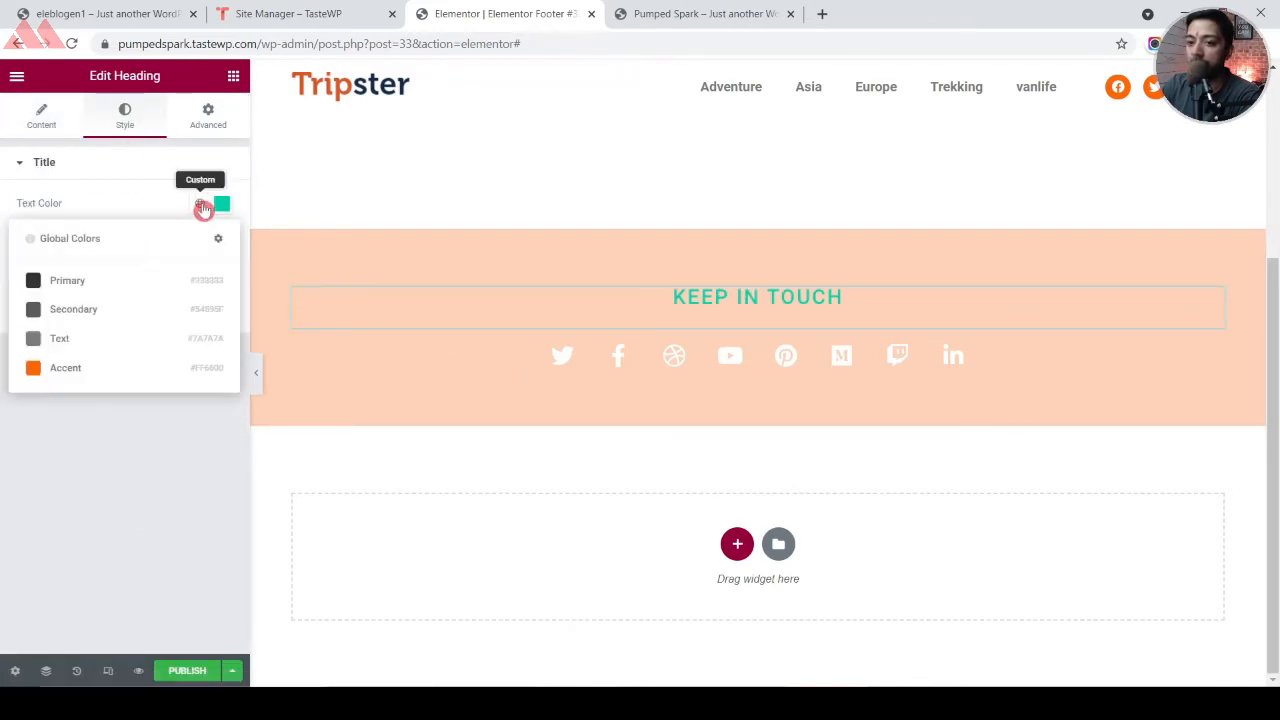
pyautogui.click(73, 285)
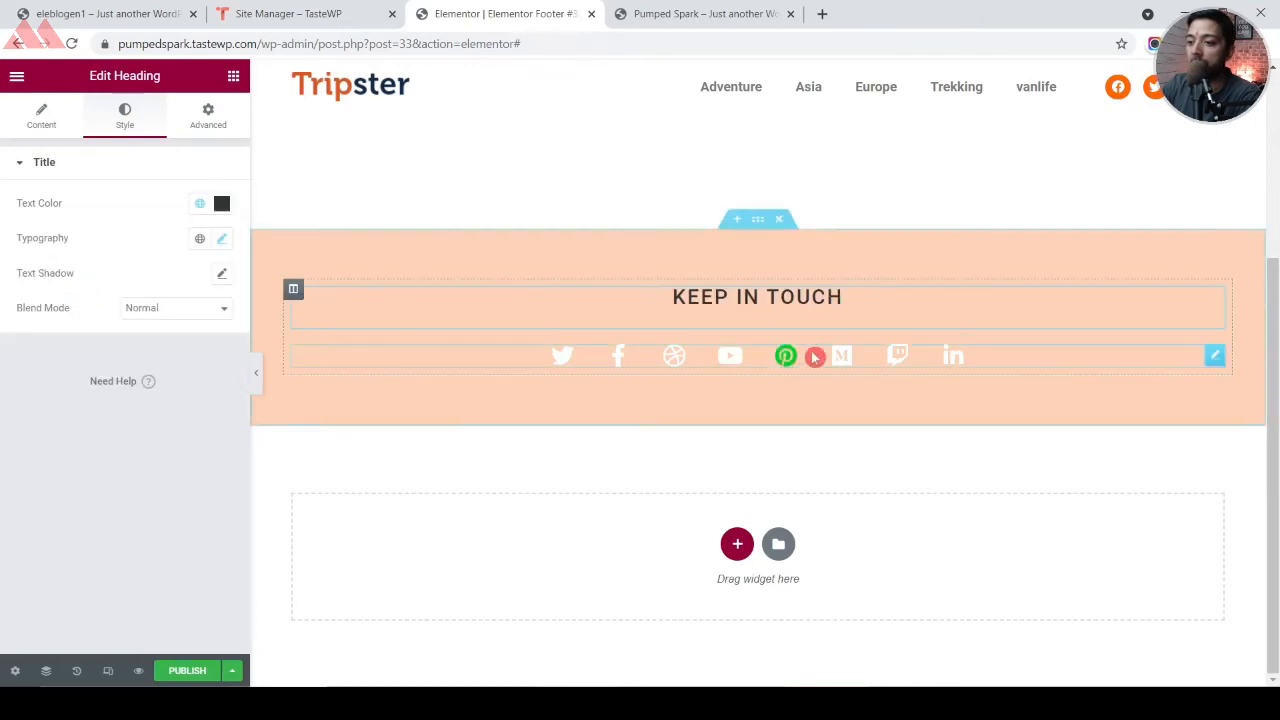
# Set both the primary and secondary colors of the Keep in Touch social icons to the global Accent color
pyautogui.click(1214, 358)
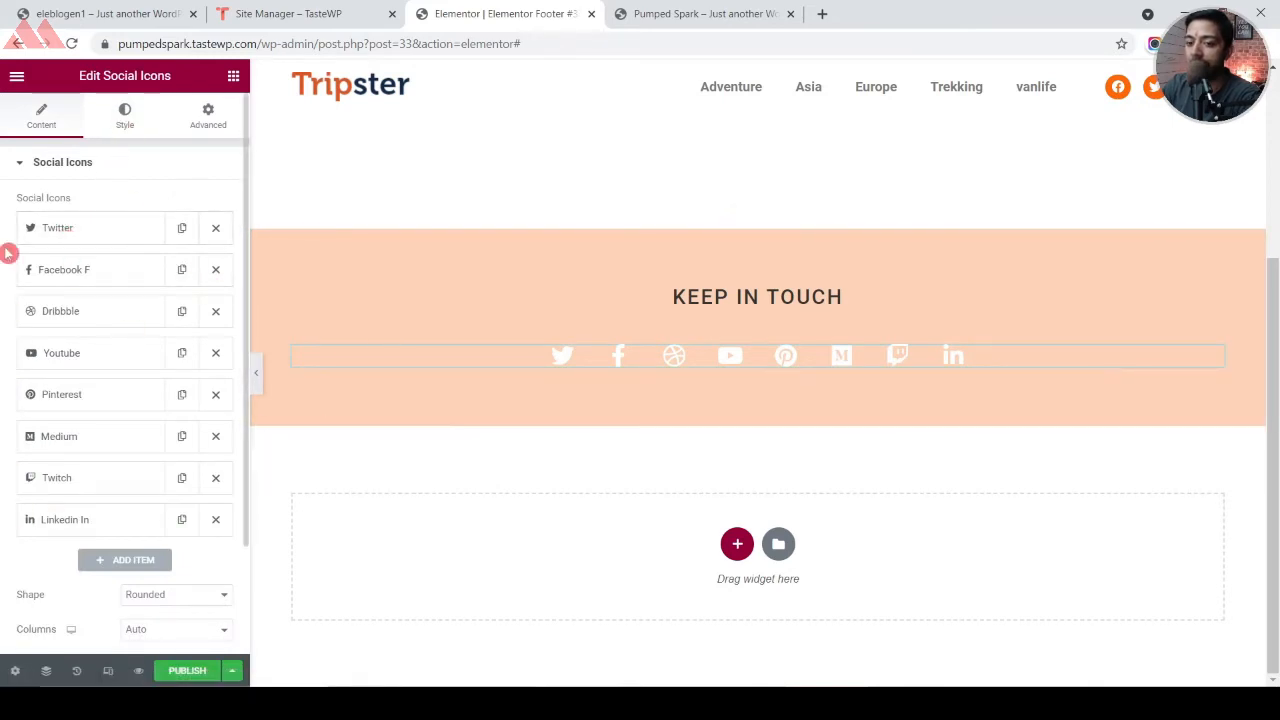
pyautogui.click(71, 240)
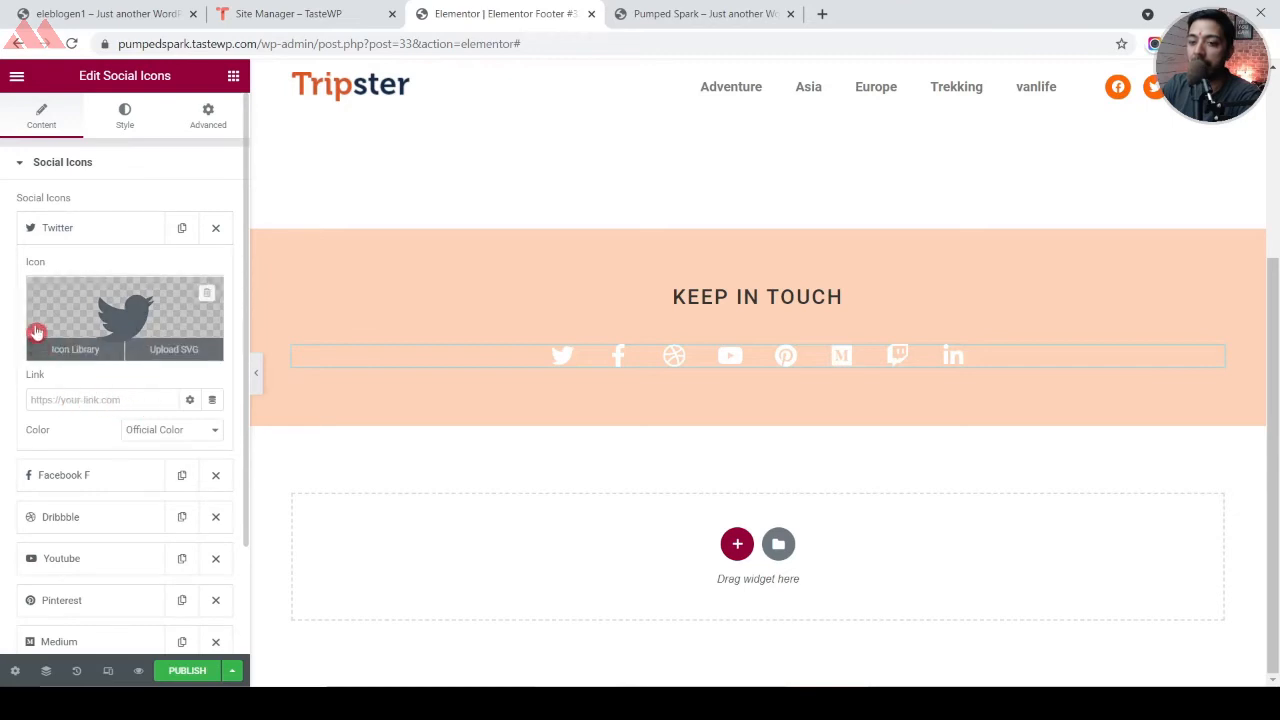
pyautogui.click(95, 230)
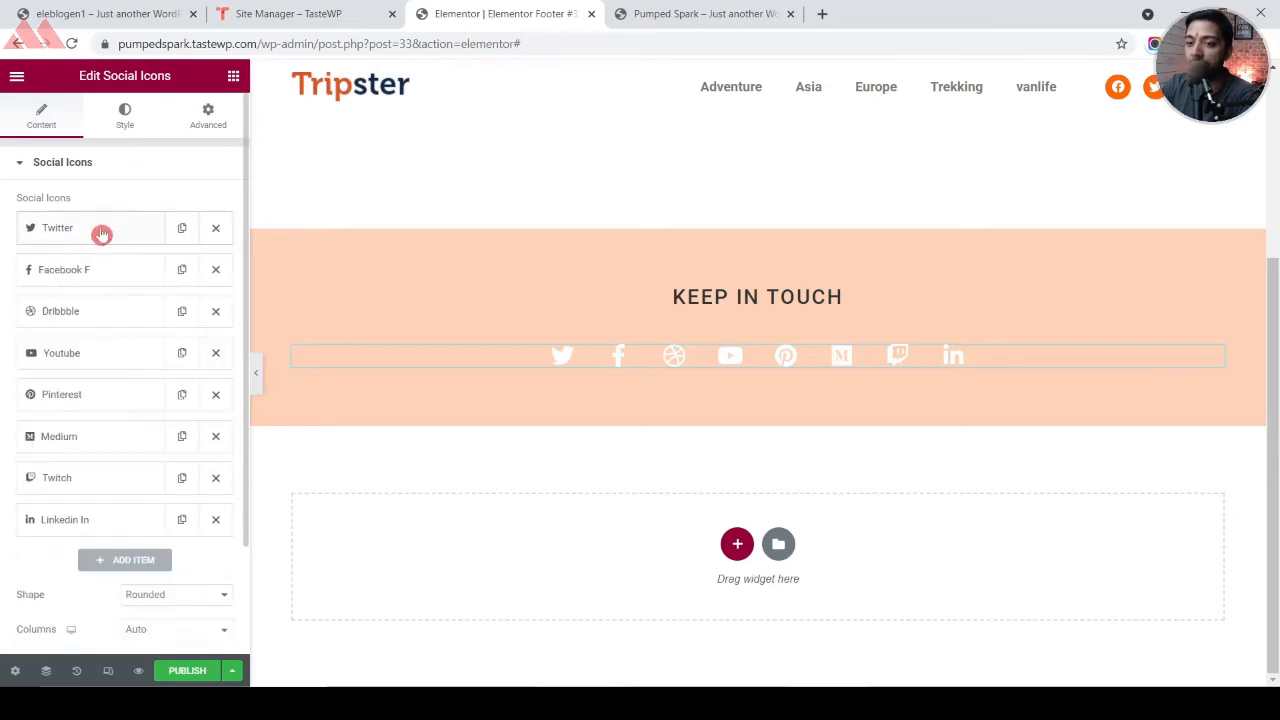
pyautogui.click(125, 115)
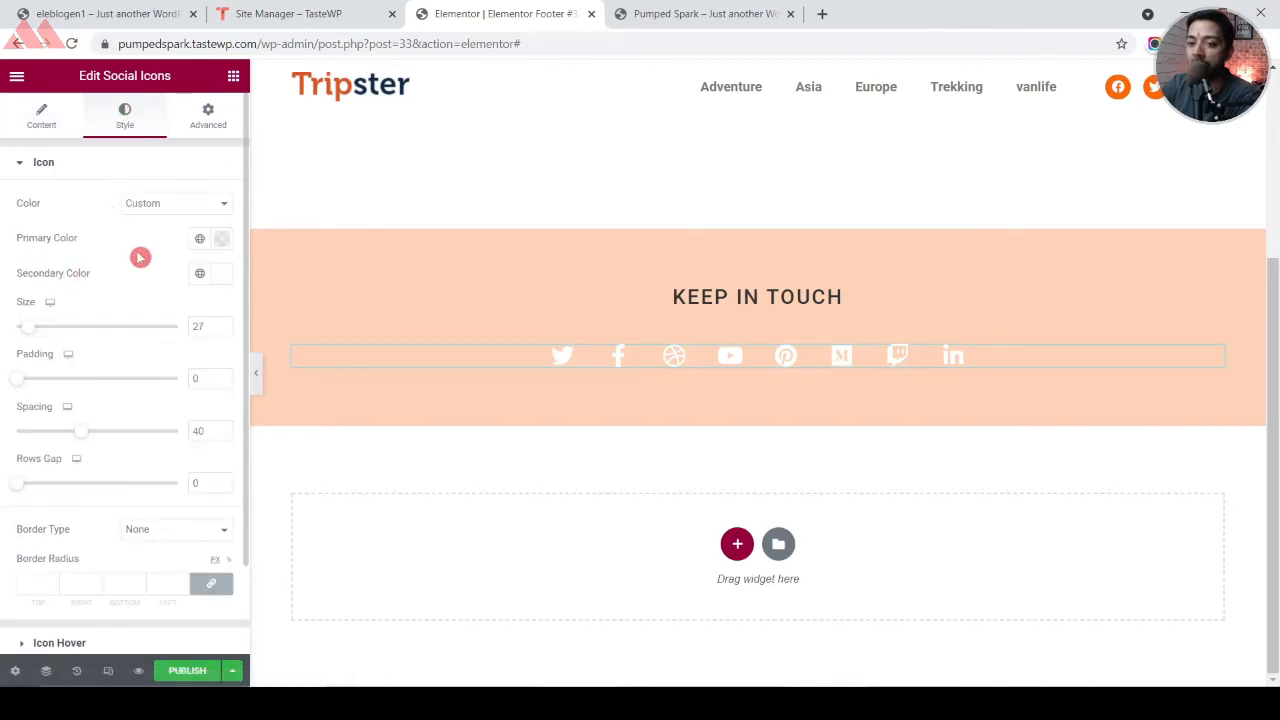
pyautogui.click(200, 238)
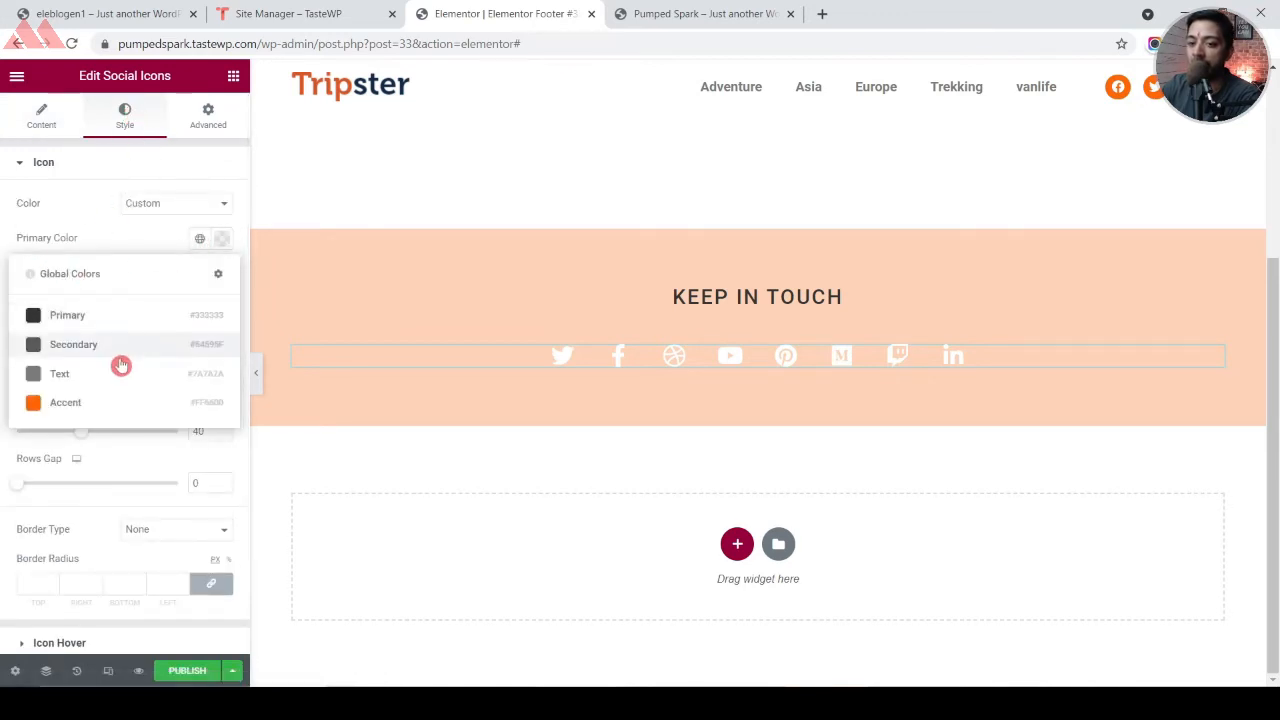
pyautogui.click(66, 402)
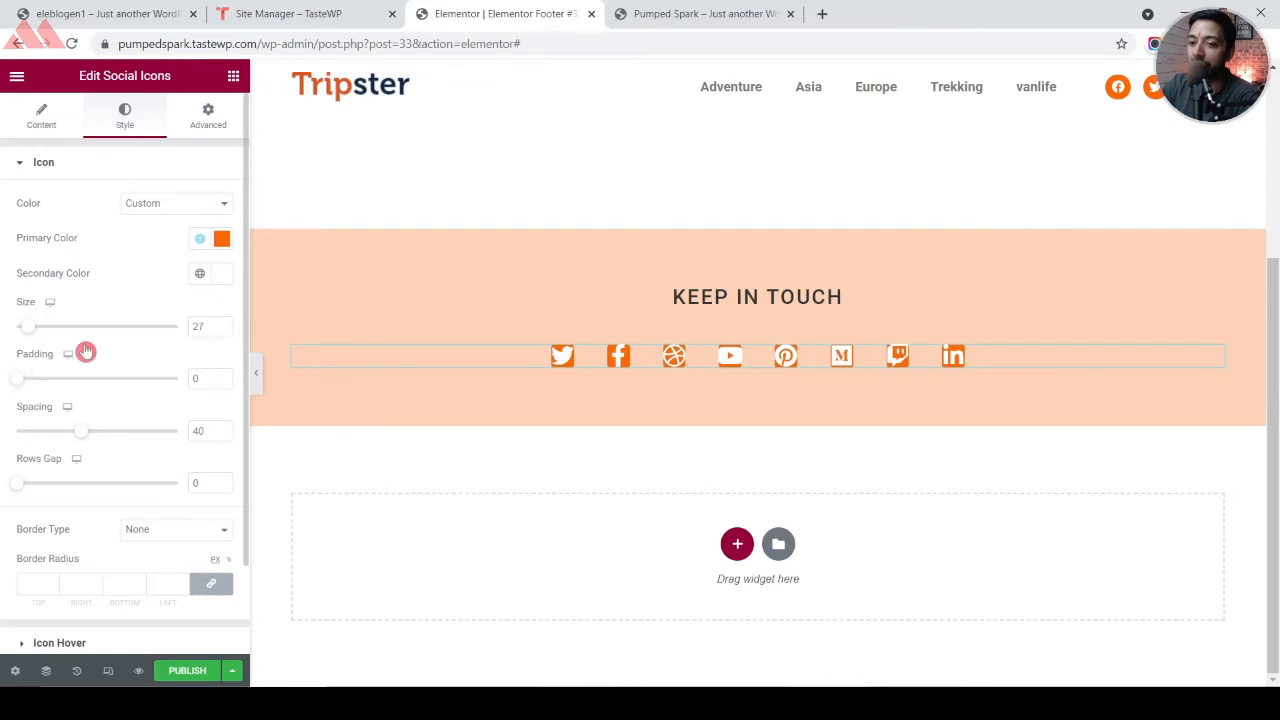
pyautogui.click(203, 242)
pyautogui.click(203, 242)
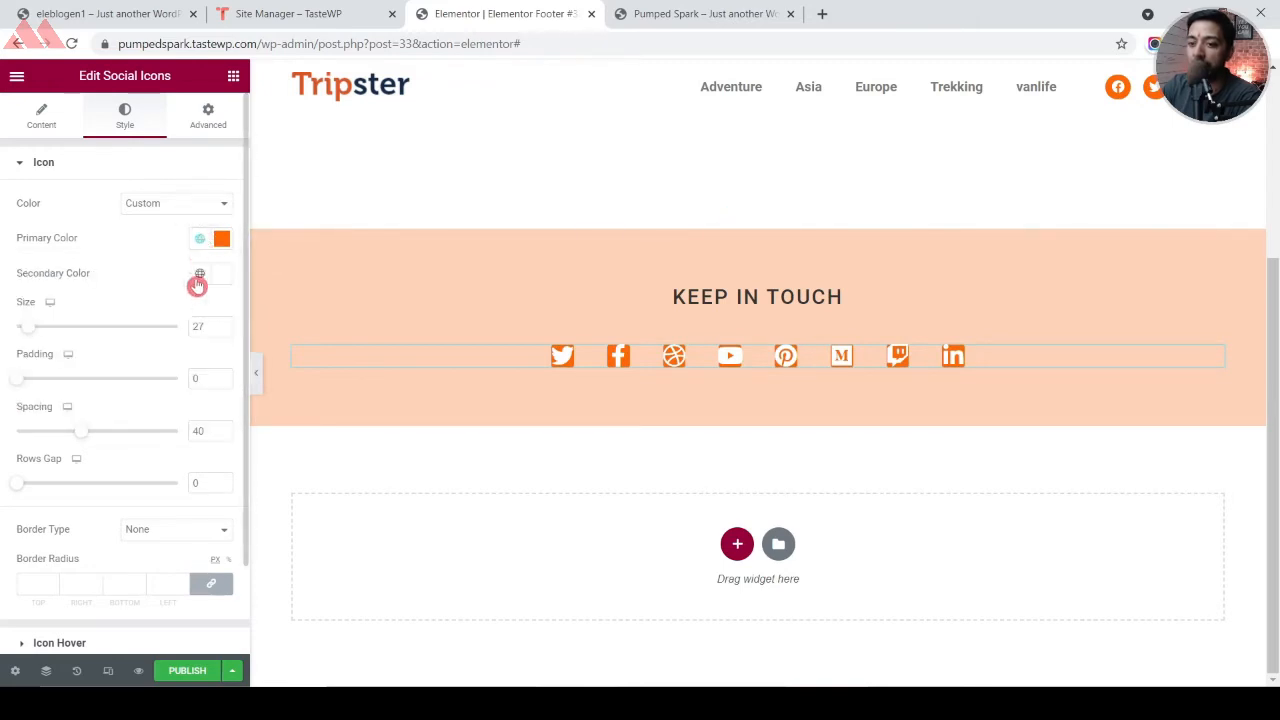
pyautogui.click(199, 275)
pyautogui.click(91, 436)
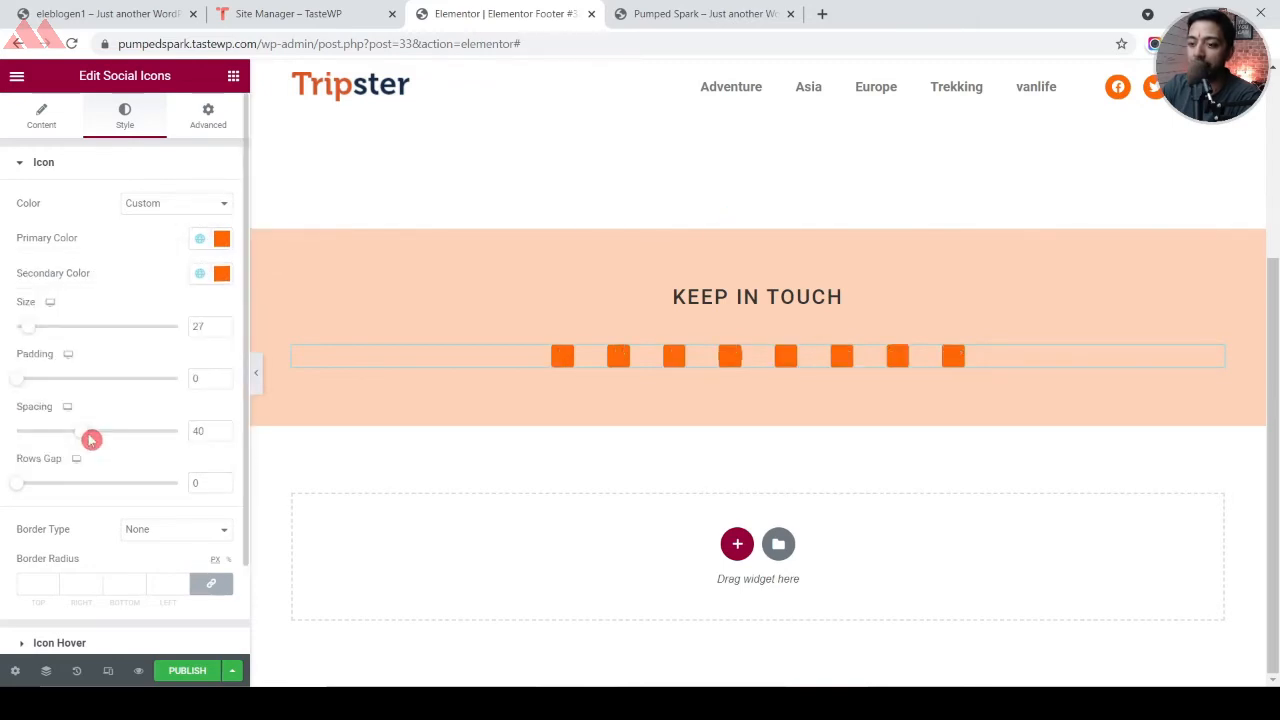
# Make the social icons' primary color fully transparent, using #FF660000
pyautogui.click(221, 238)
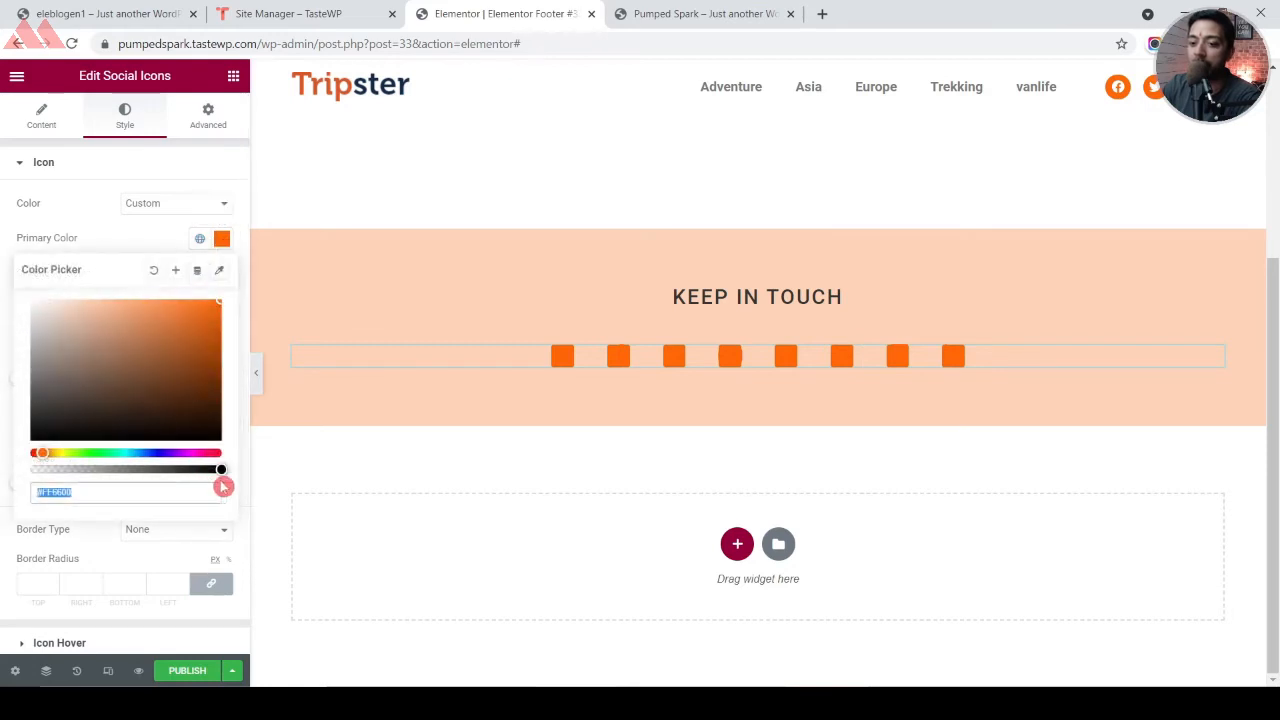
pyautogui.moveTo(215, 469); pyautogui.dragTo(5, 480)
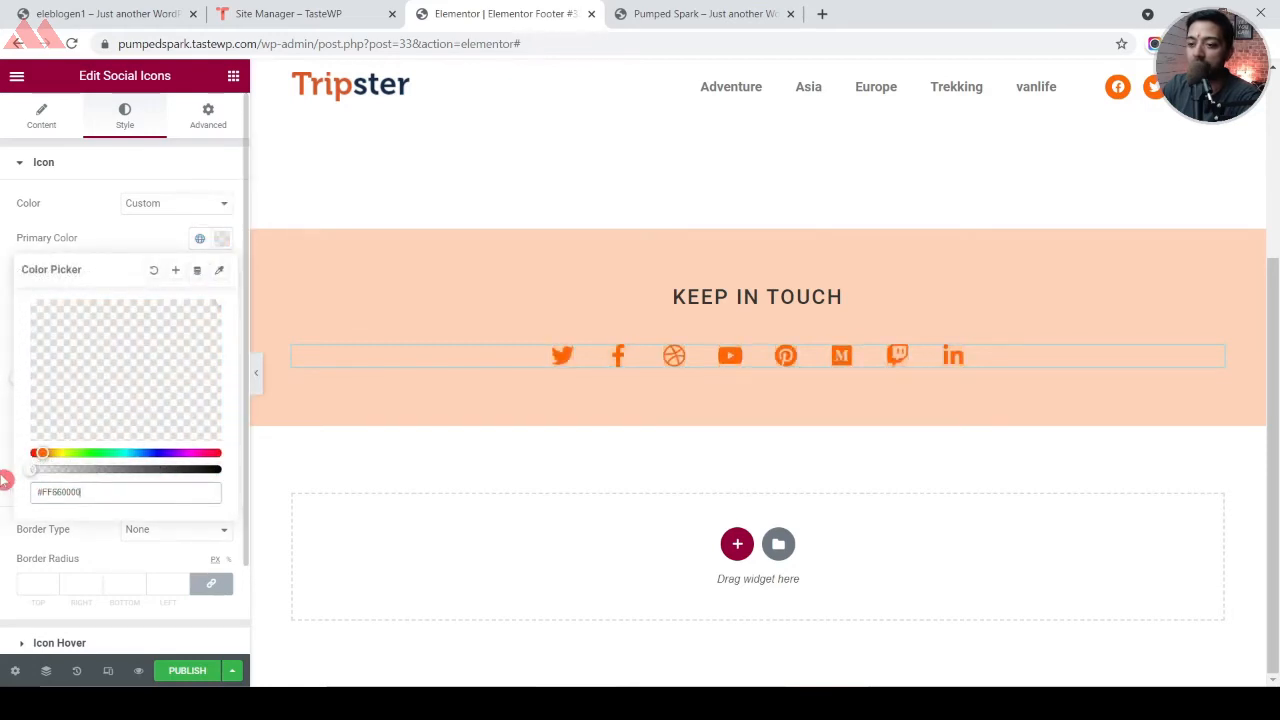
pyautogui.click(5, 438)
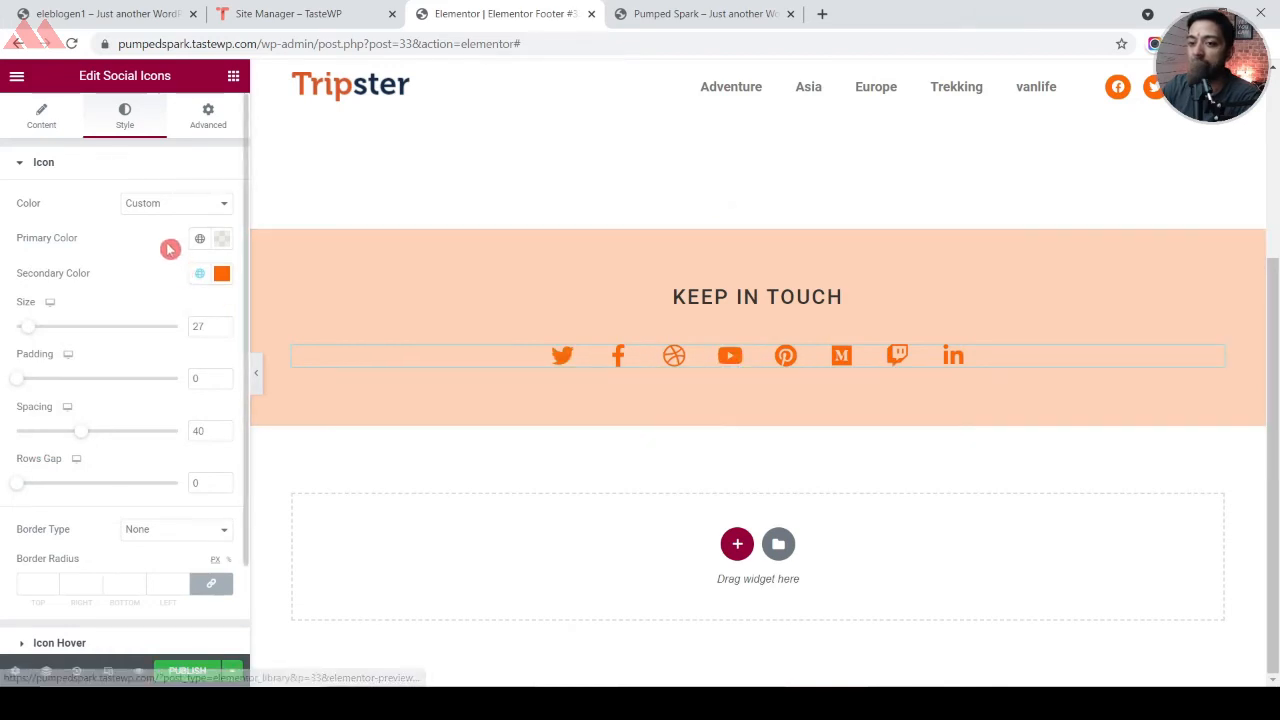
# Set the social icons' secondary hover color to the global Primary color
pyautogui.scroll(-2, 147, 461)
pyautogui.click(80, 540)
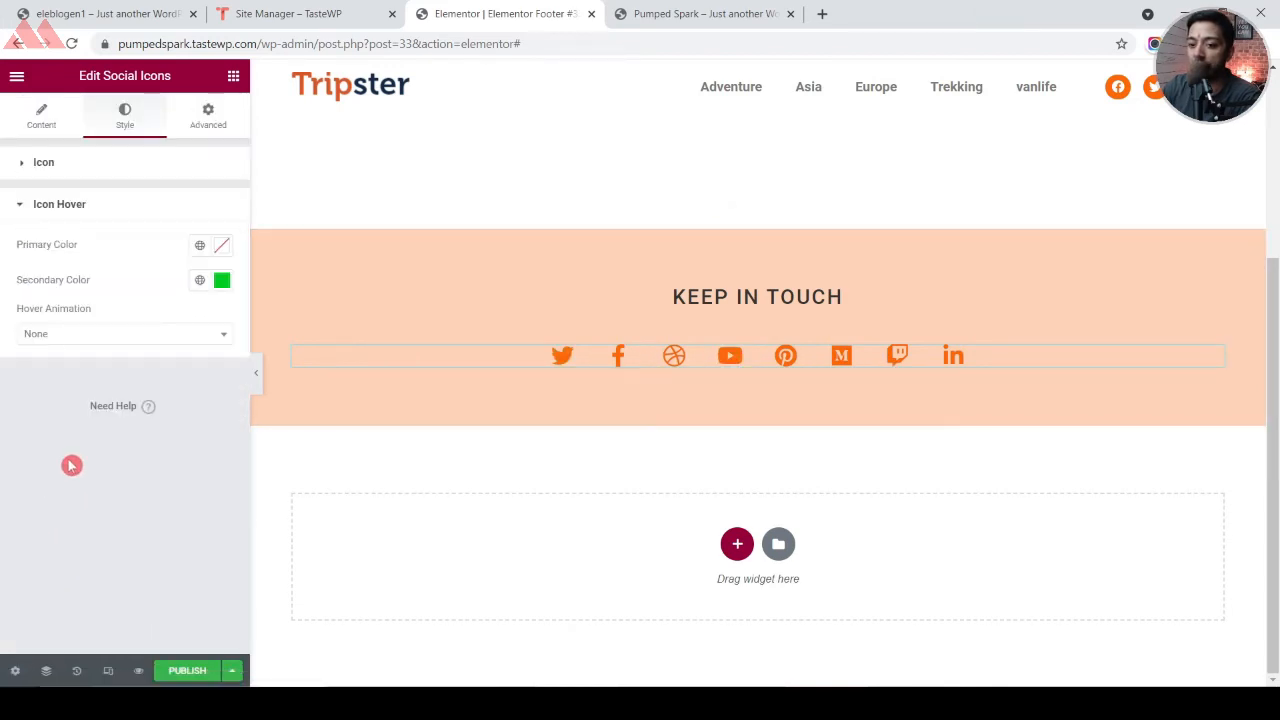
pyautogui.click(224, 283)
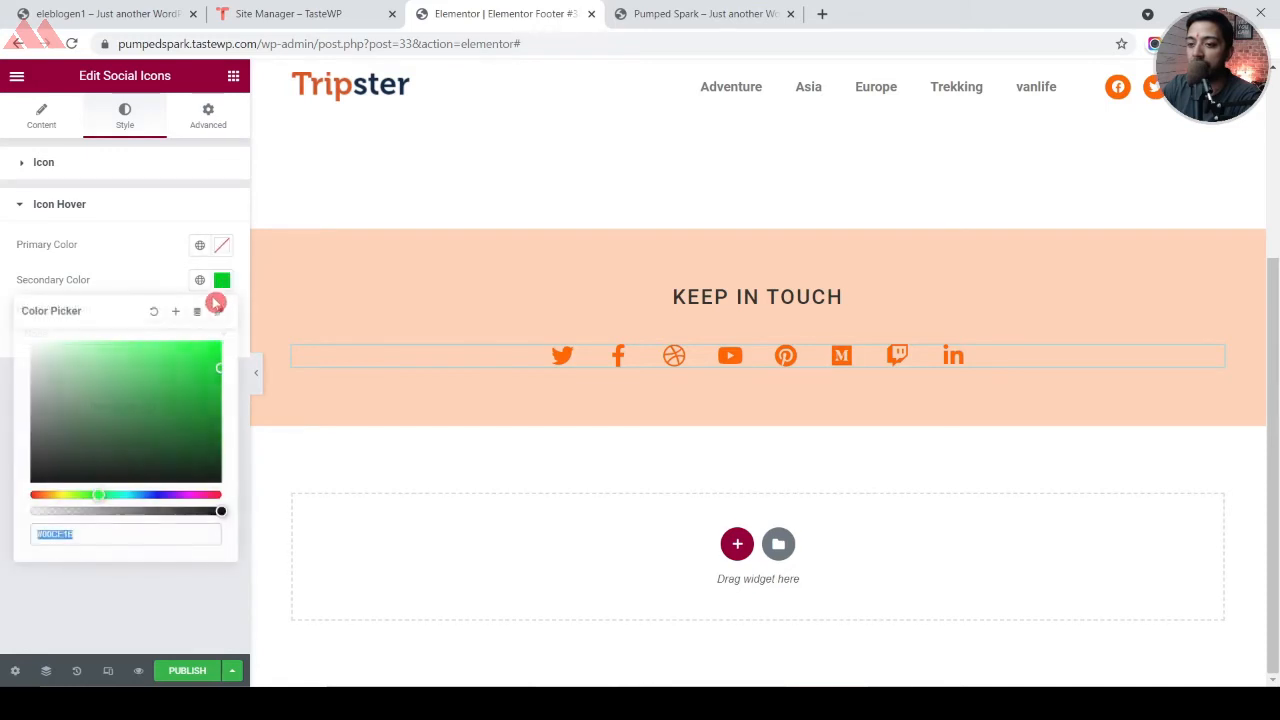
pyautogui.click(198, 282)
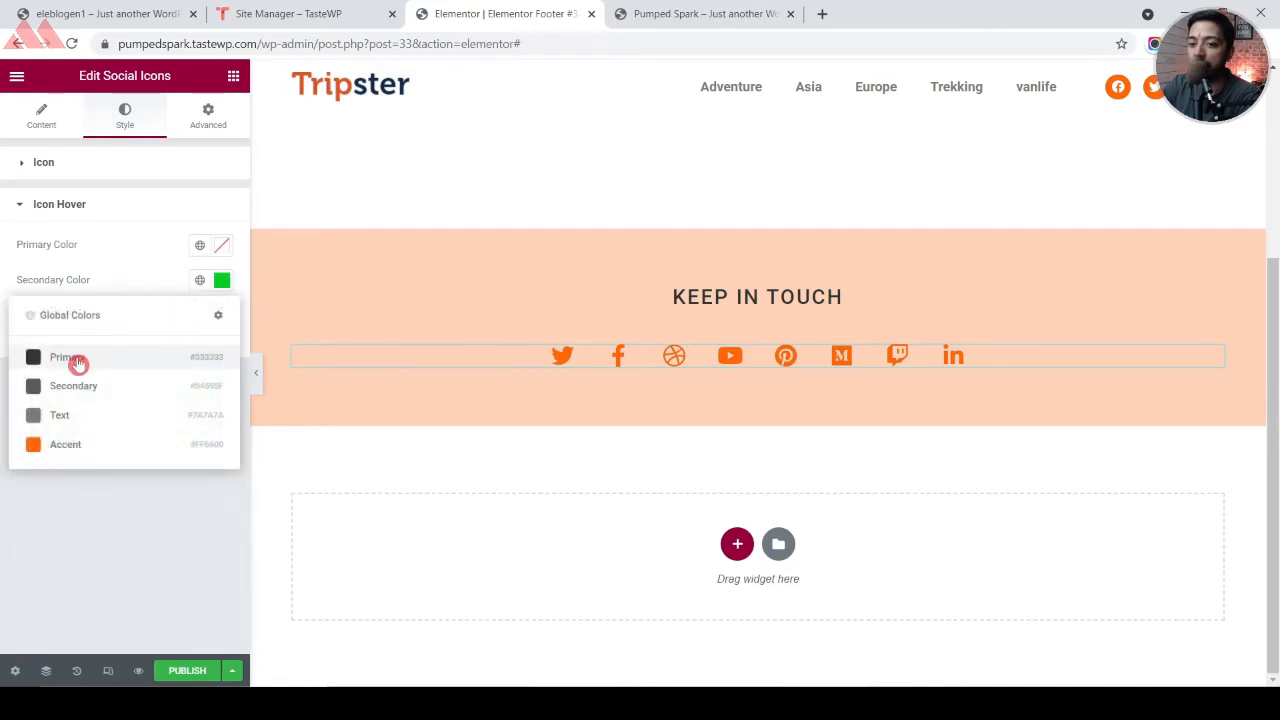
pyautogui.click(87, 363)
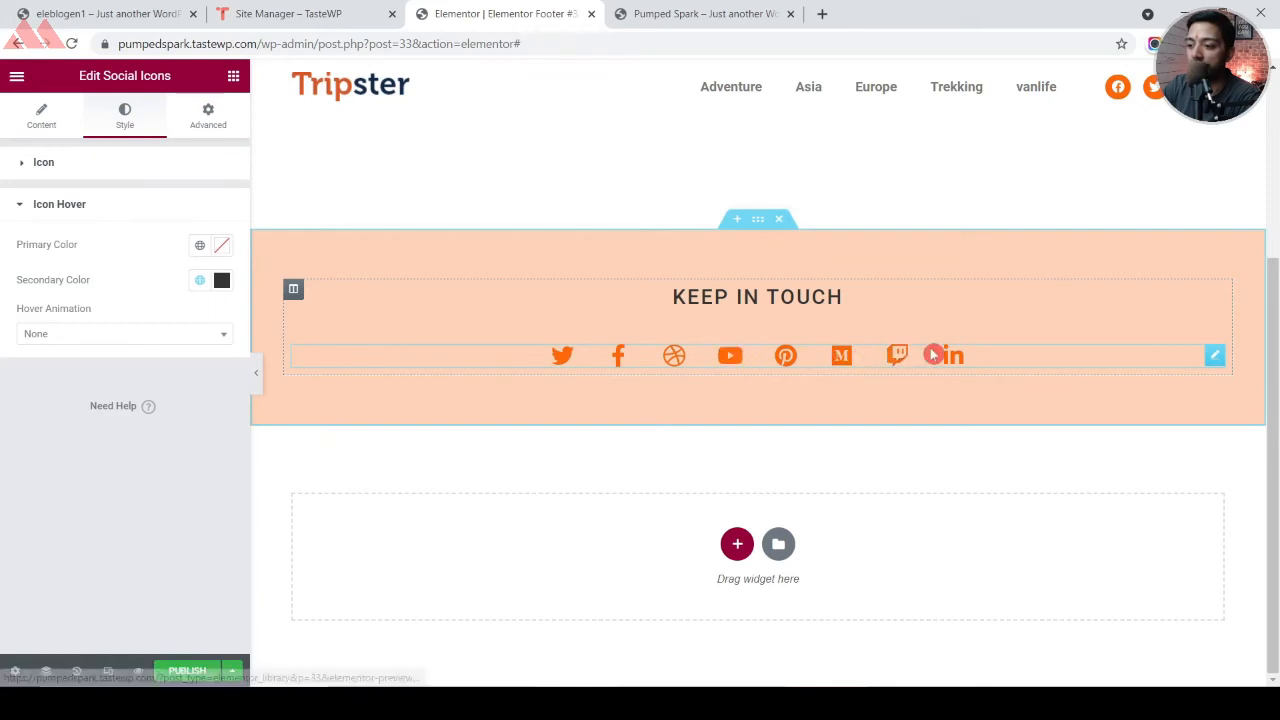
# Publish the footer template with a display condition that includes the Entire Site
pyautogui.click(185, 672)
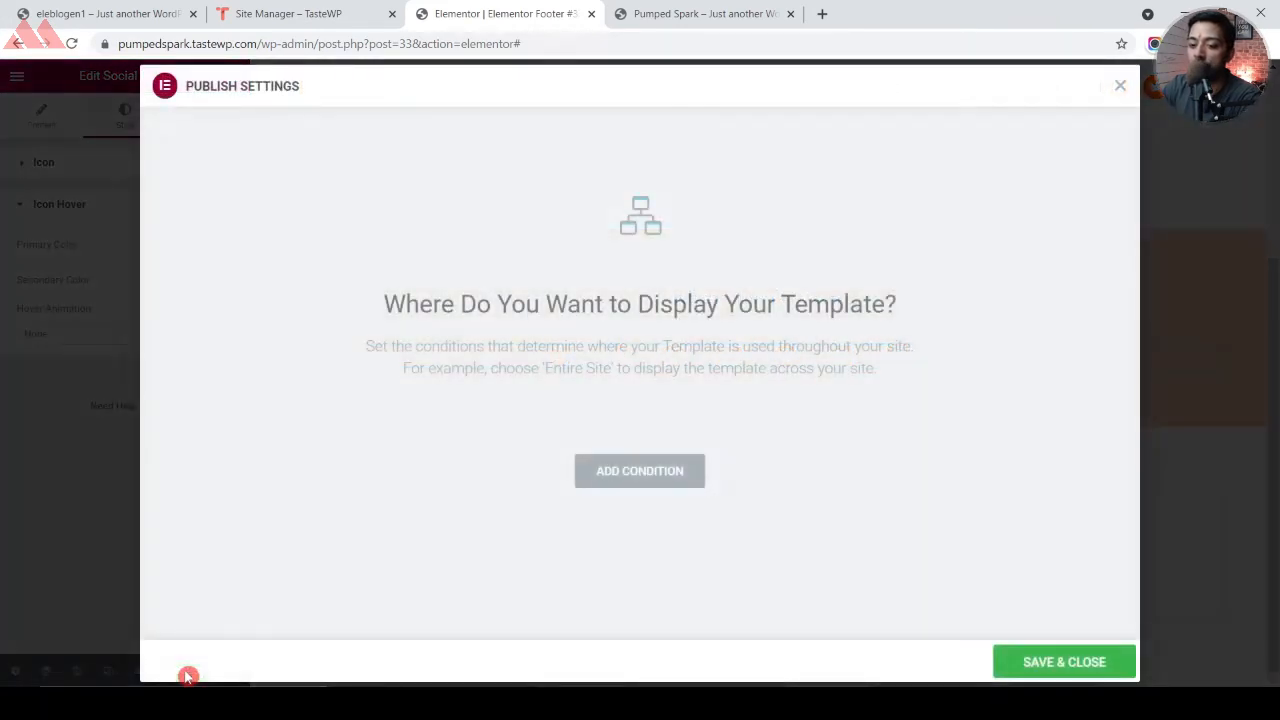
pyautogui.click(586, 482)
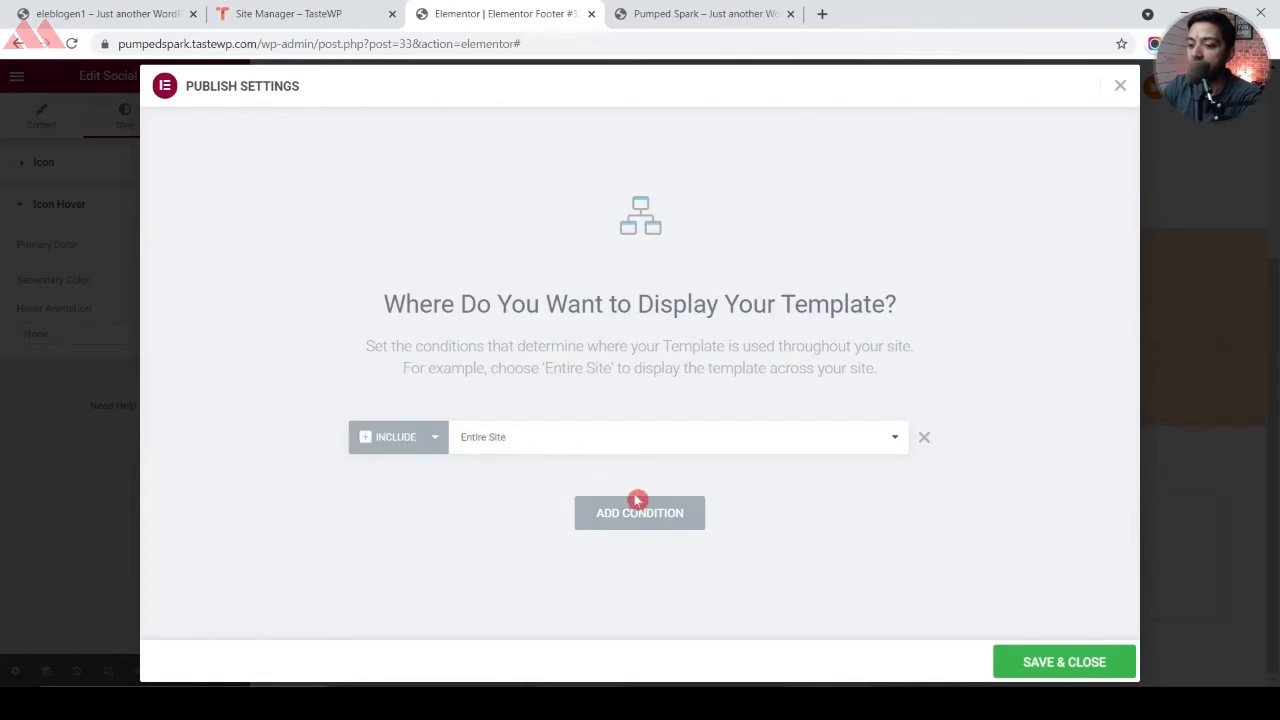
pyautogui.click(1030, 662)
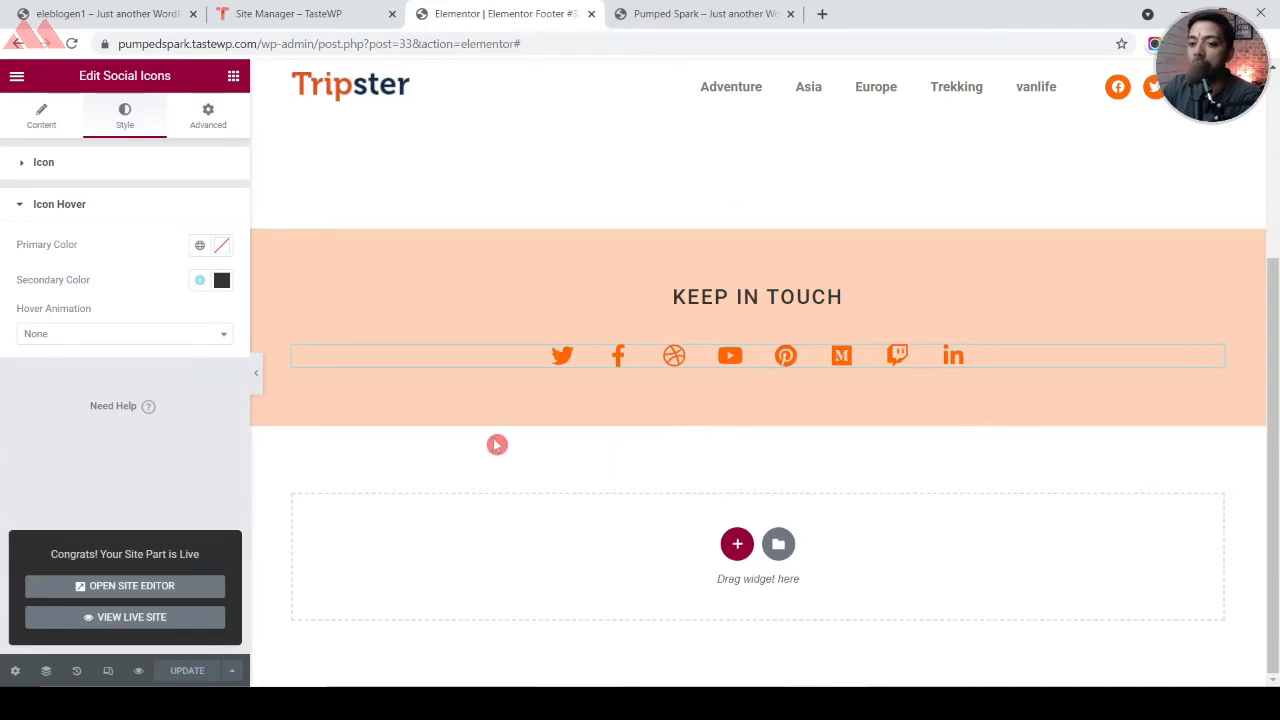
# Reload the live home page in the other browser tab to check the new footer, and return to the editor
pyautogui.click(652, 10)
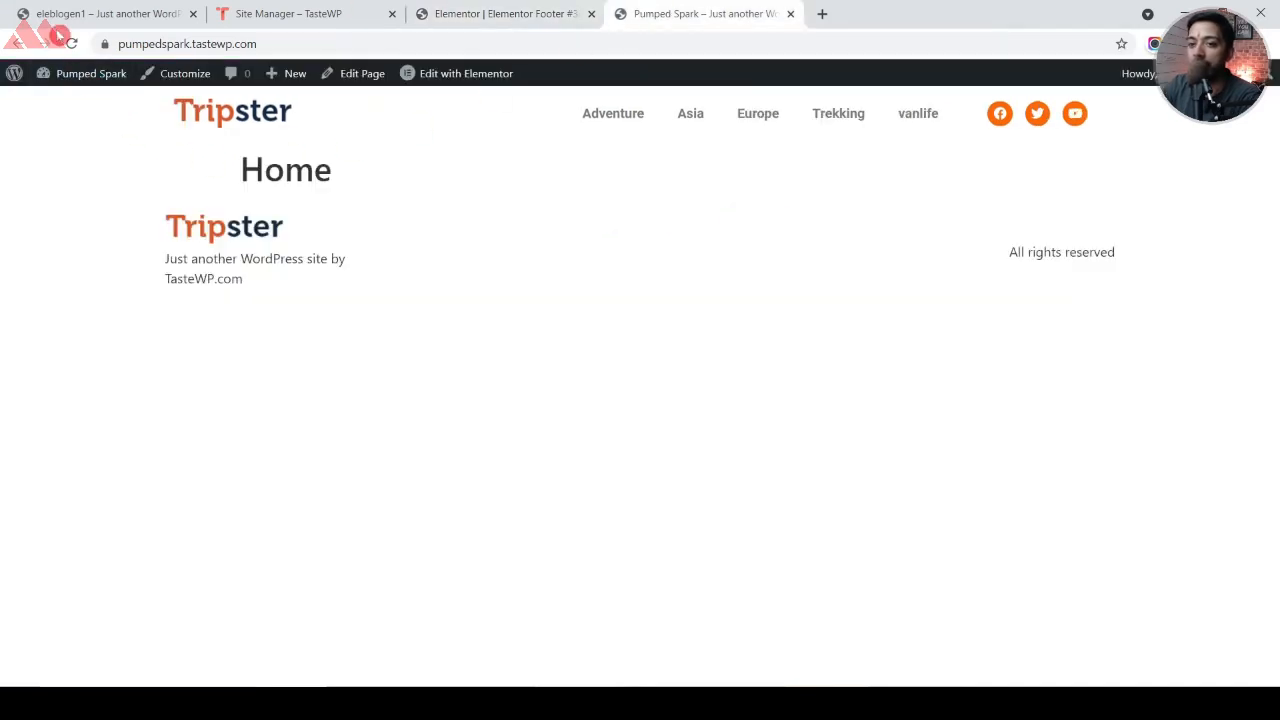
pyautogui.click(72, 43)
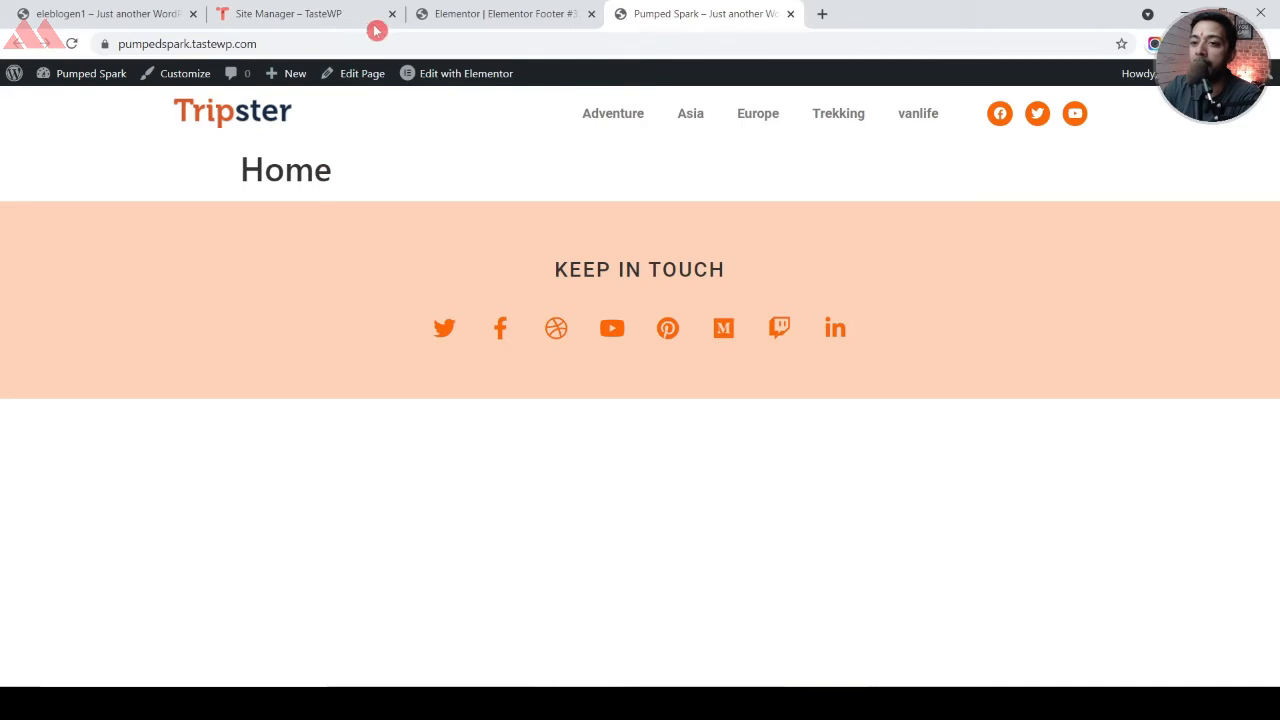
pyautogui.click(510, 12)
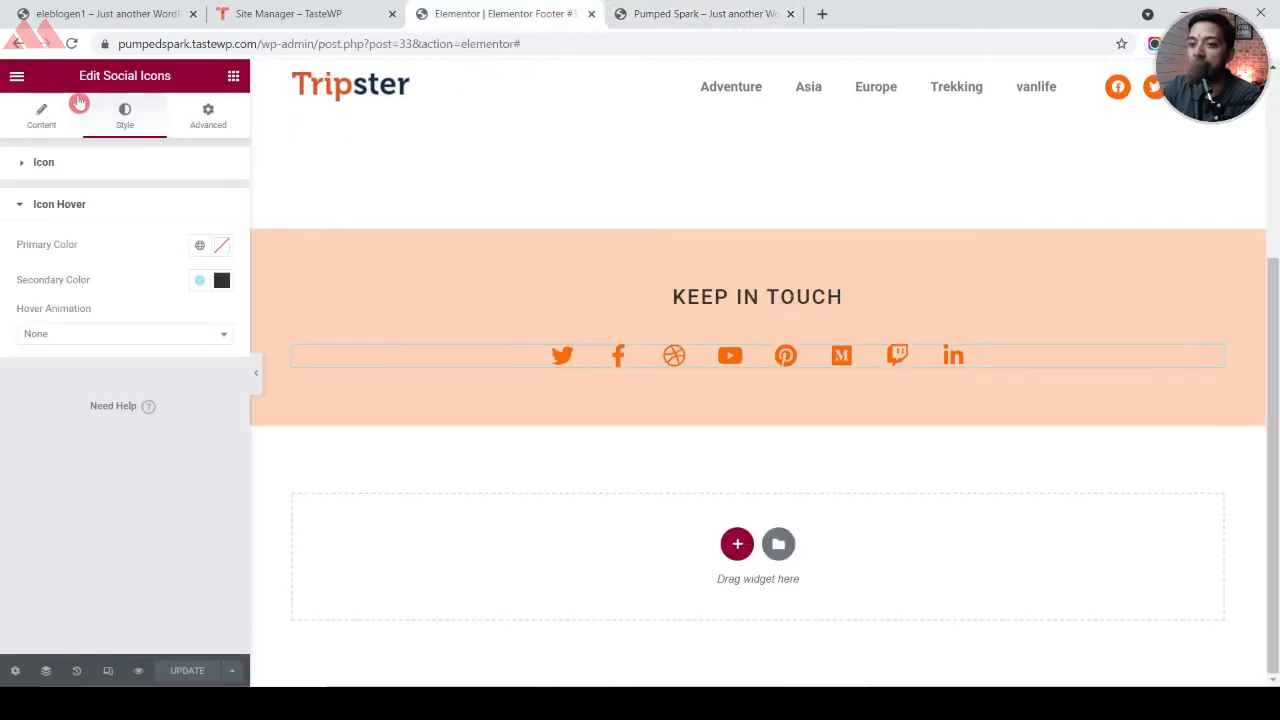
# Leave the footer editor for the WordPress pages list, open the Home page in Elementor and hide its title
pyautogui.click(16, 76)
pyautogui.click(117, 375)
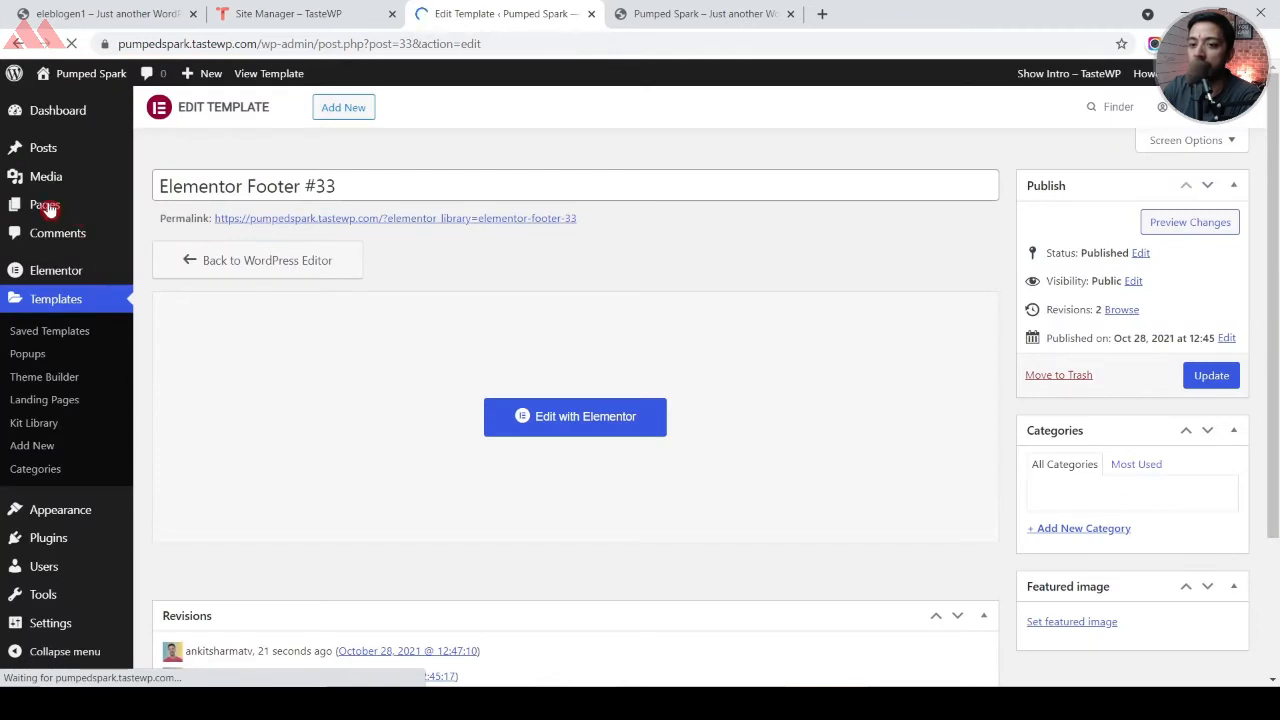
pyautogui.click(45, 205)
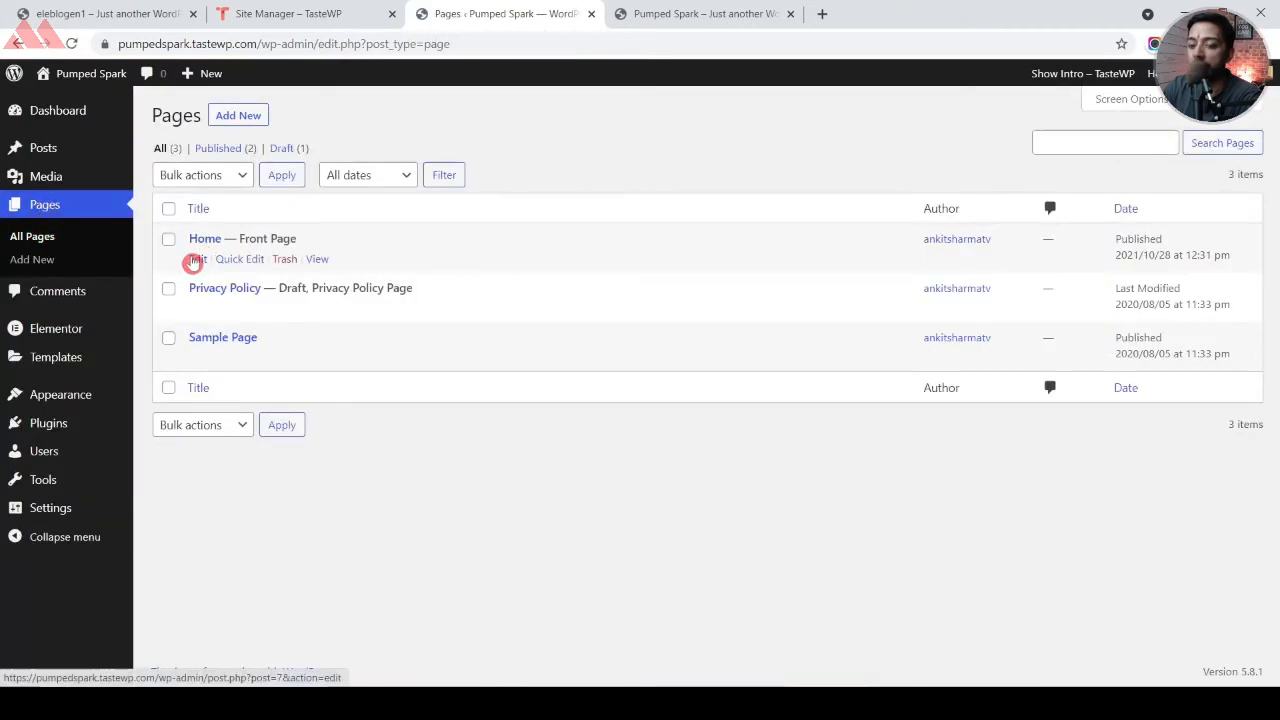
pyautogui.click(196, 259)
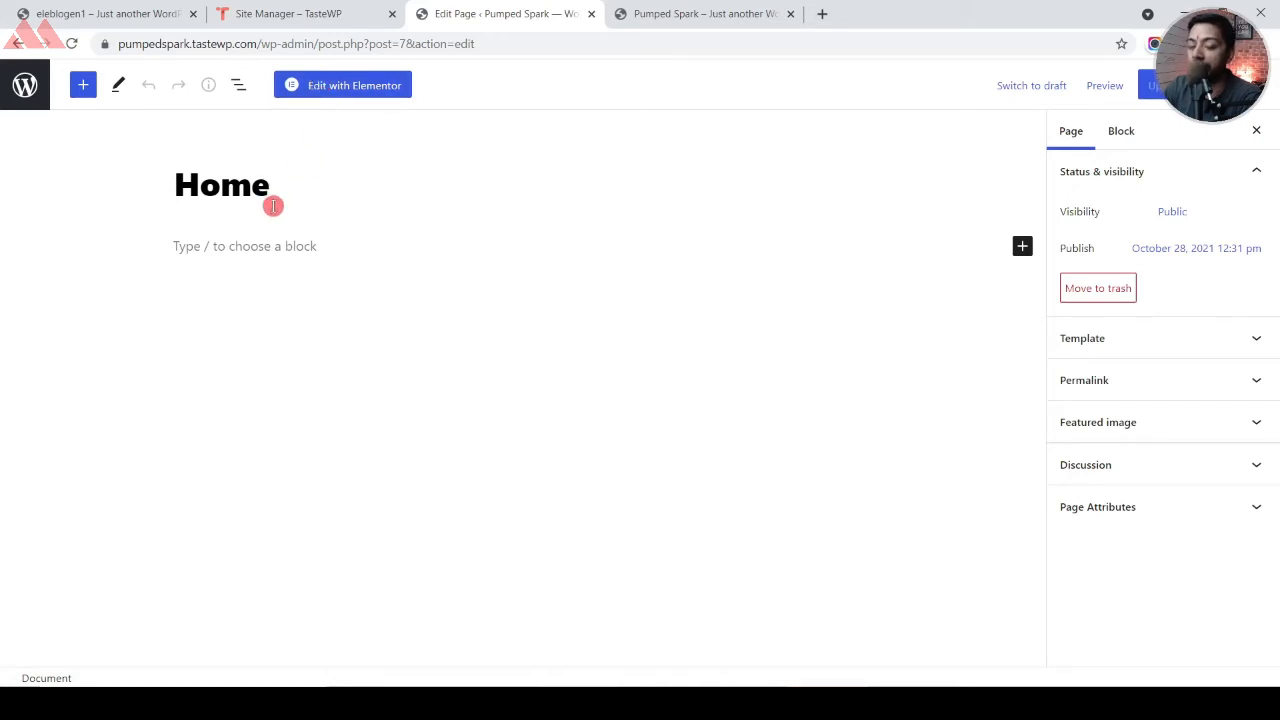
pyautogui.click(363, 87)
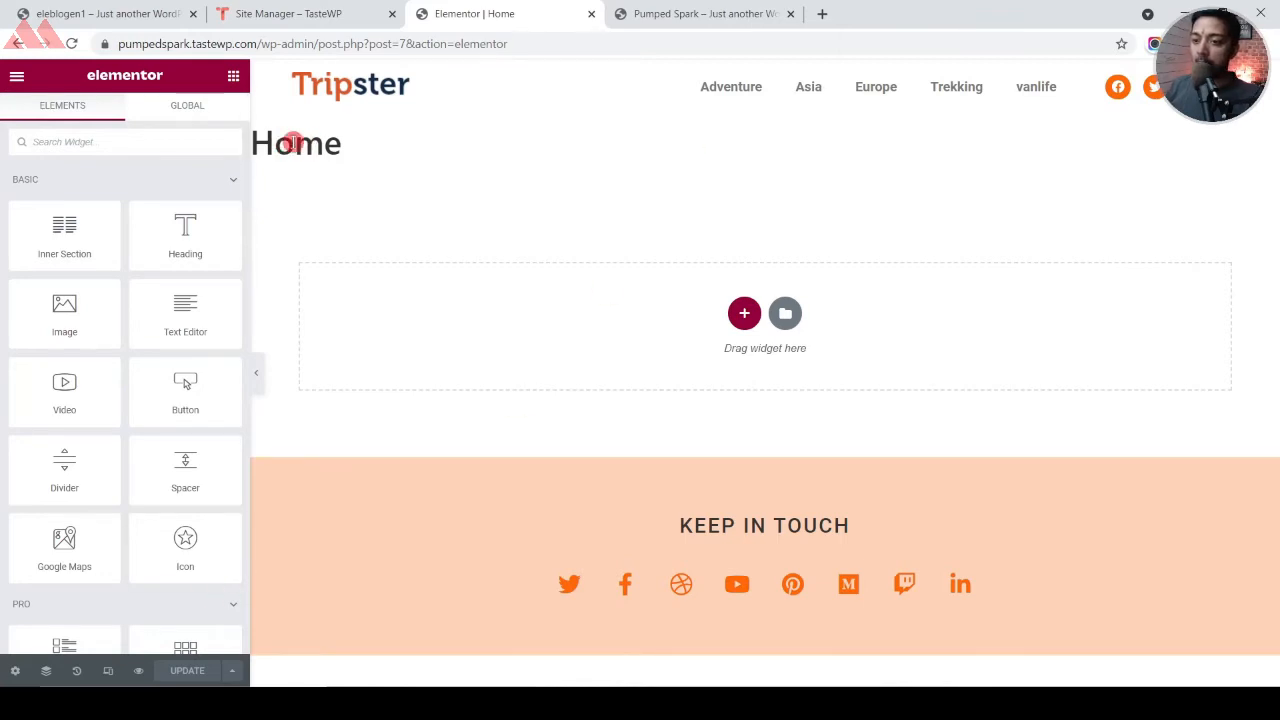
pyautogui.click(15, 672)
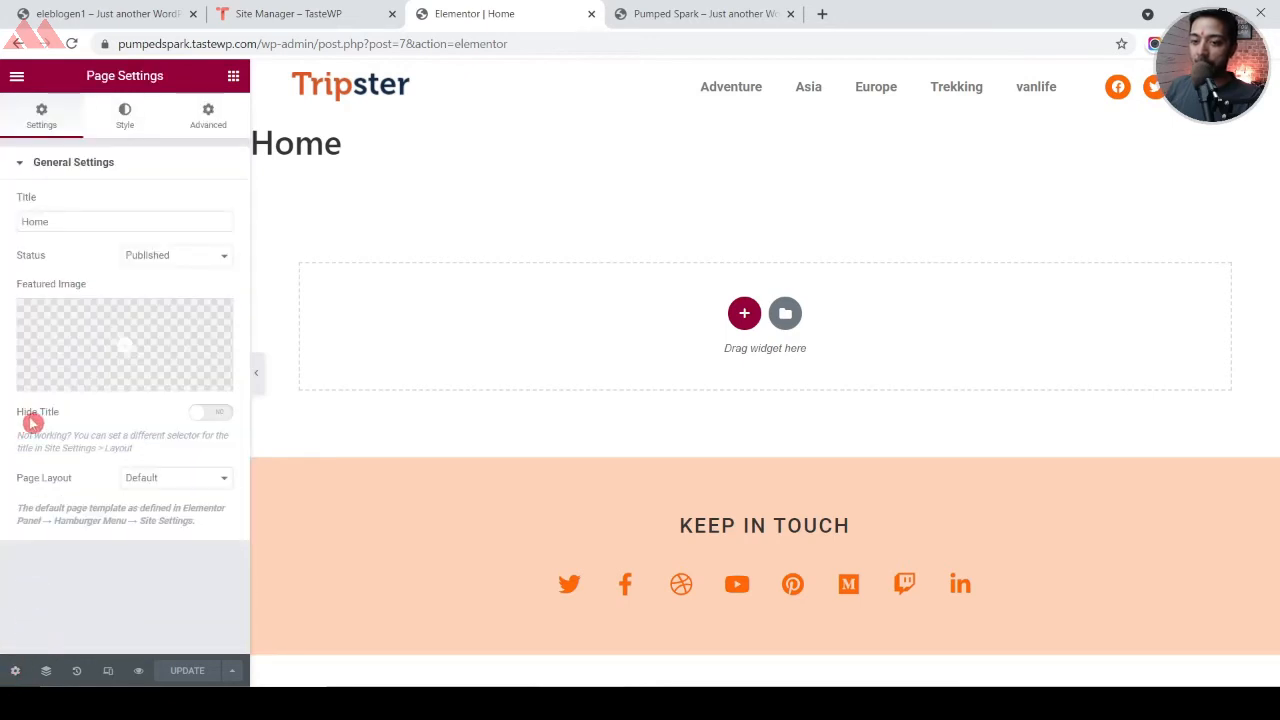
pyautogui.click(213, 412)
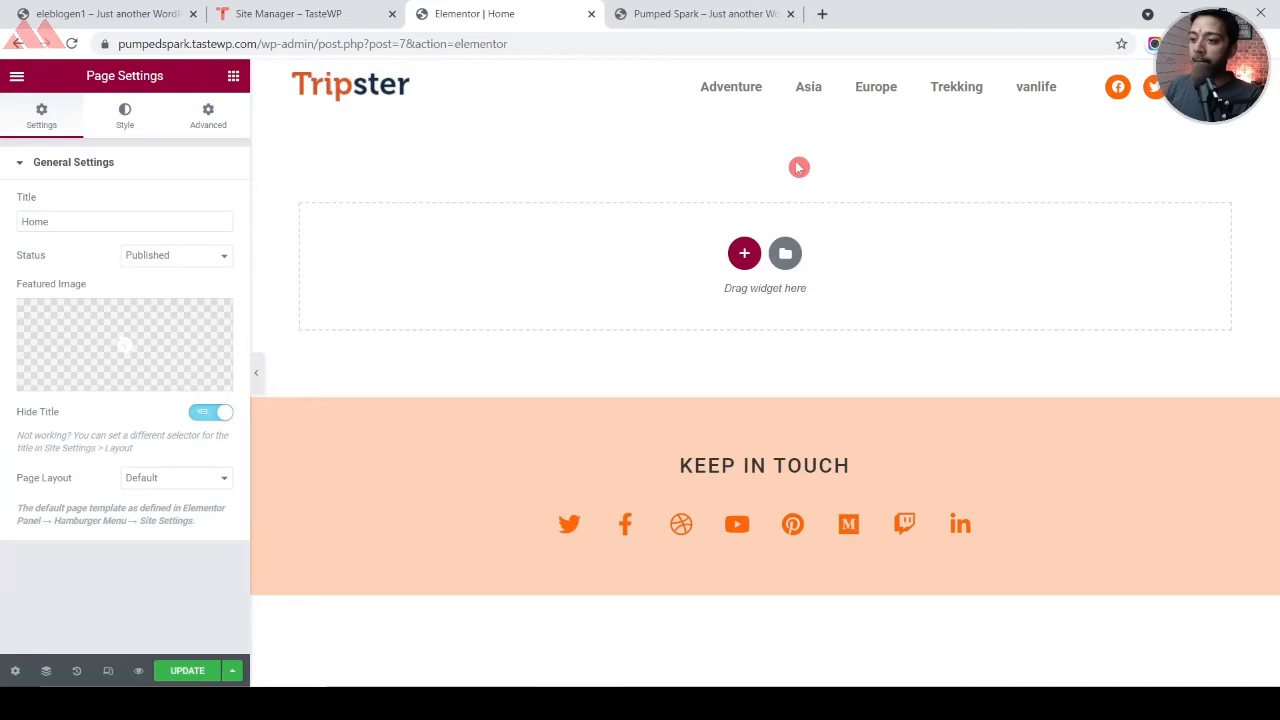
# Add a section with two equal columns to the Home page and set its height to Min Height, 400 px
pyautogui.click(744, 254)
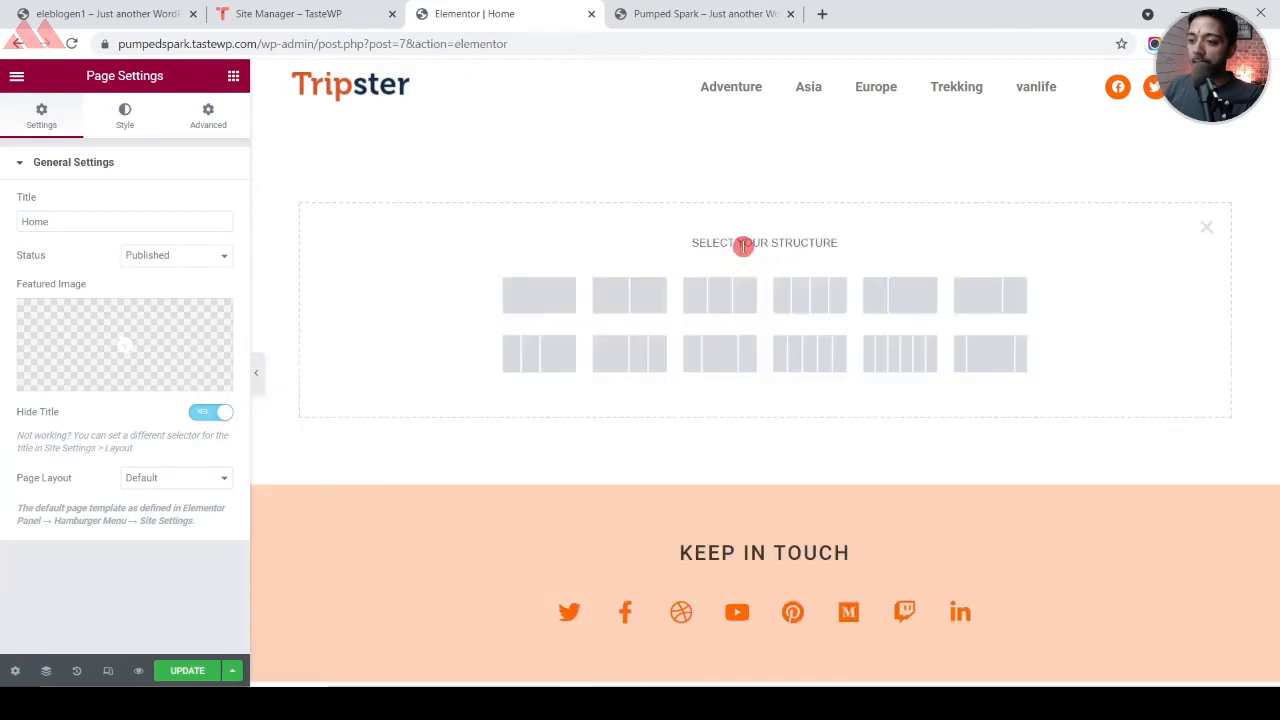
pyautogui.click(634, 308)
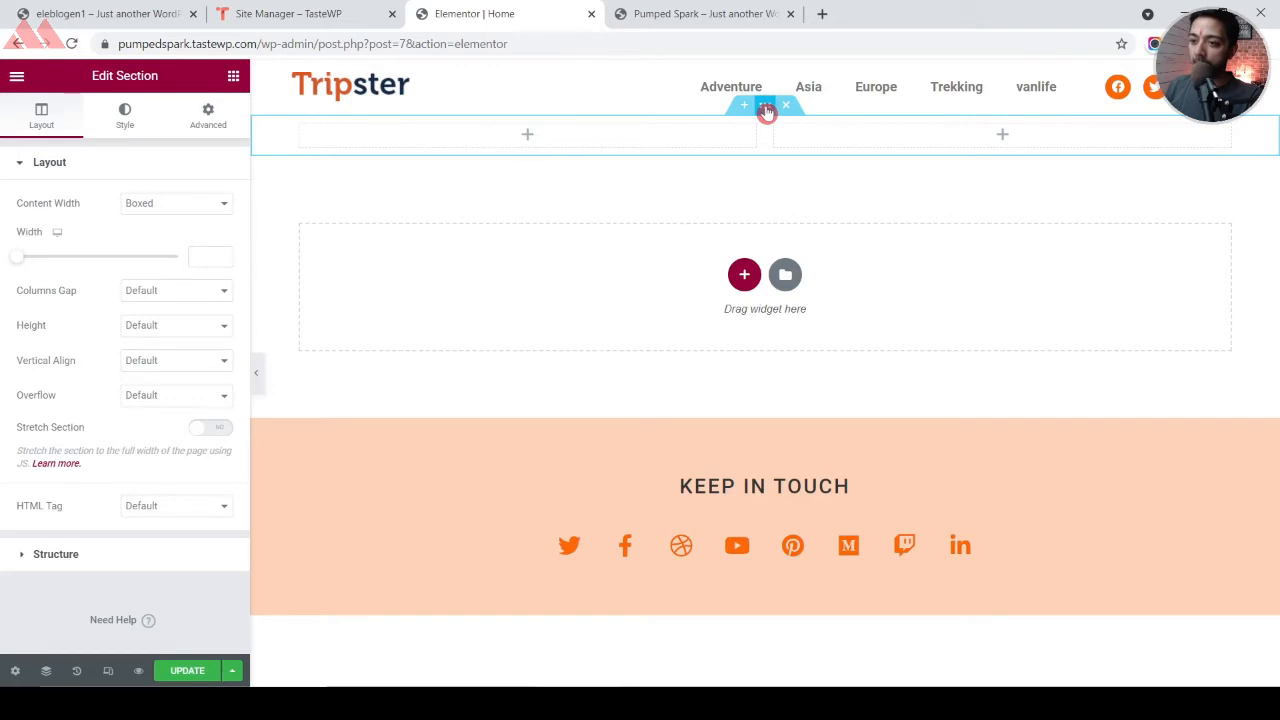
pyautogui.click(171, 328)
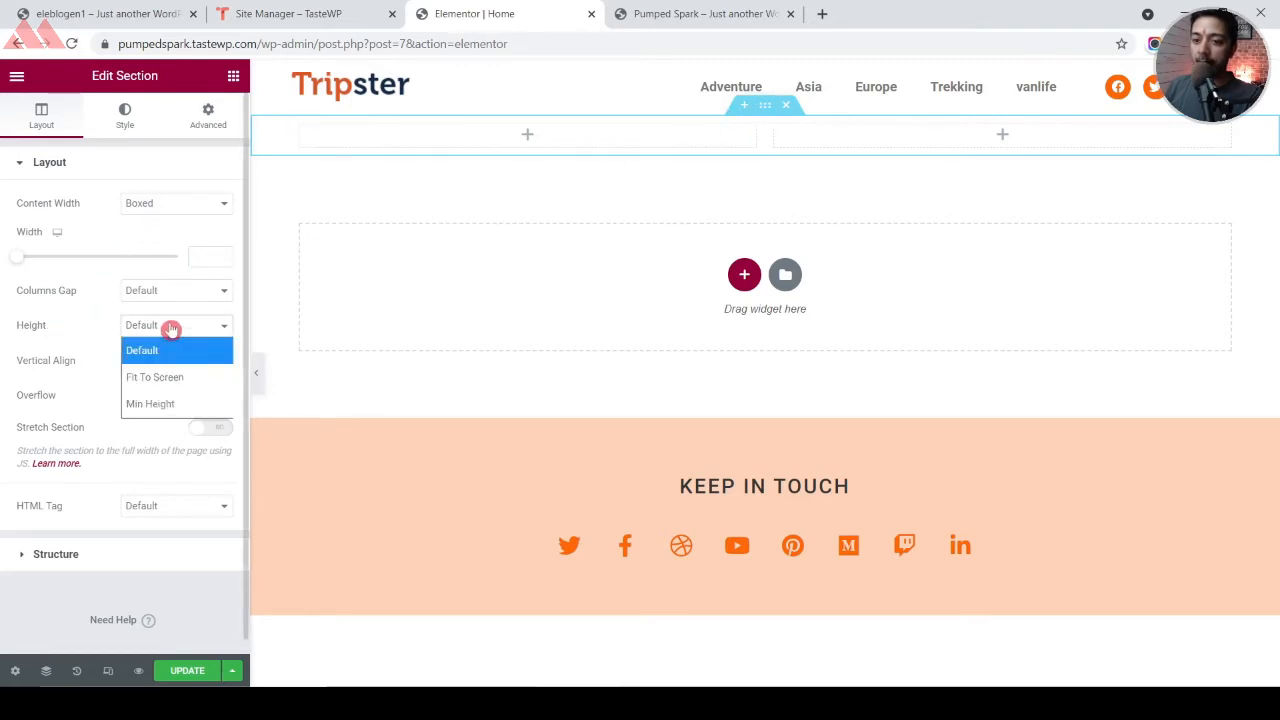
pyautogui.click(165, 404)
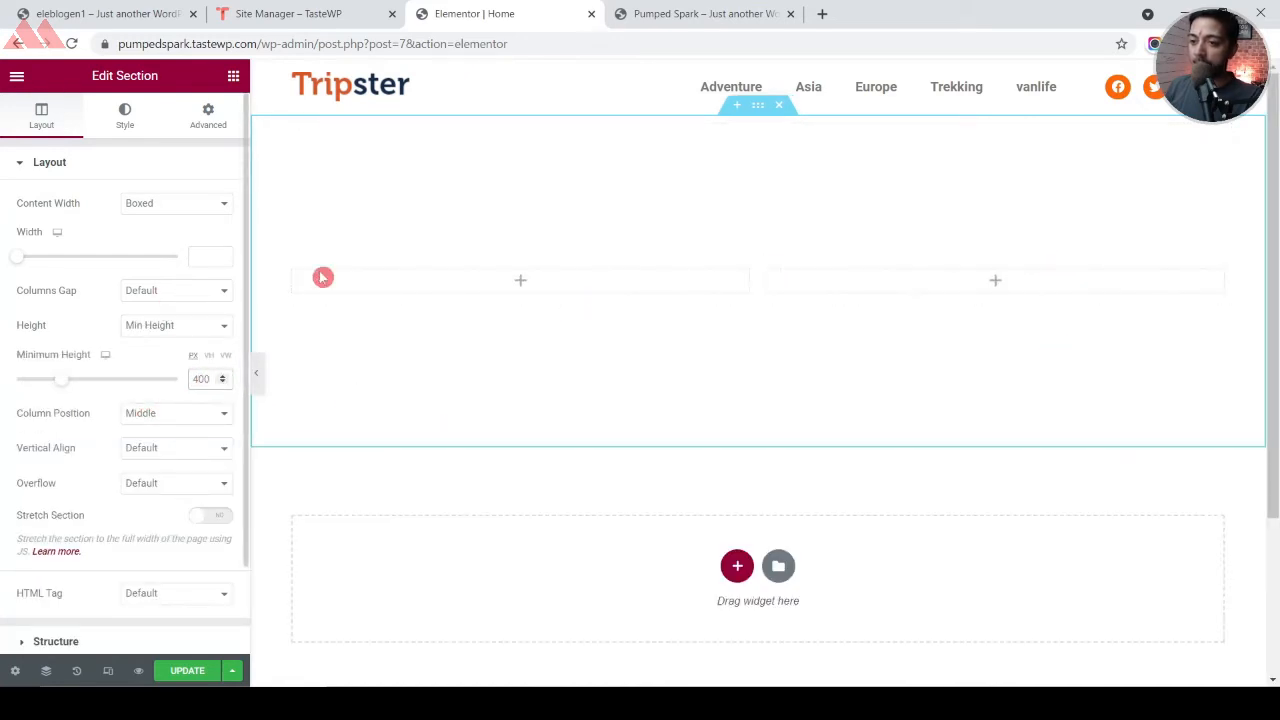
# Give the two-column section a classic background with the image about-2-copyright.webp from the media library
pyautogui.click(126, 123)
pyautogui.click(154, 239)
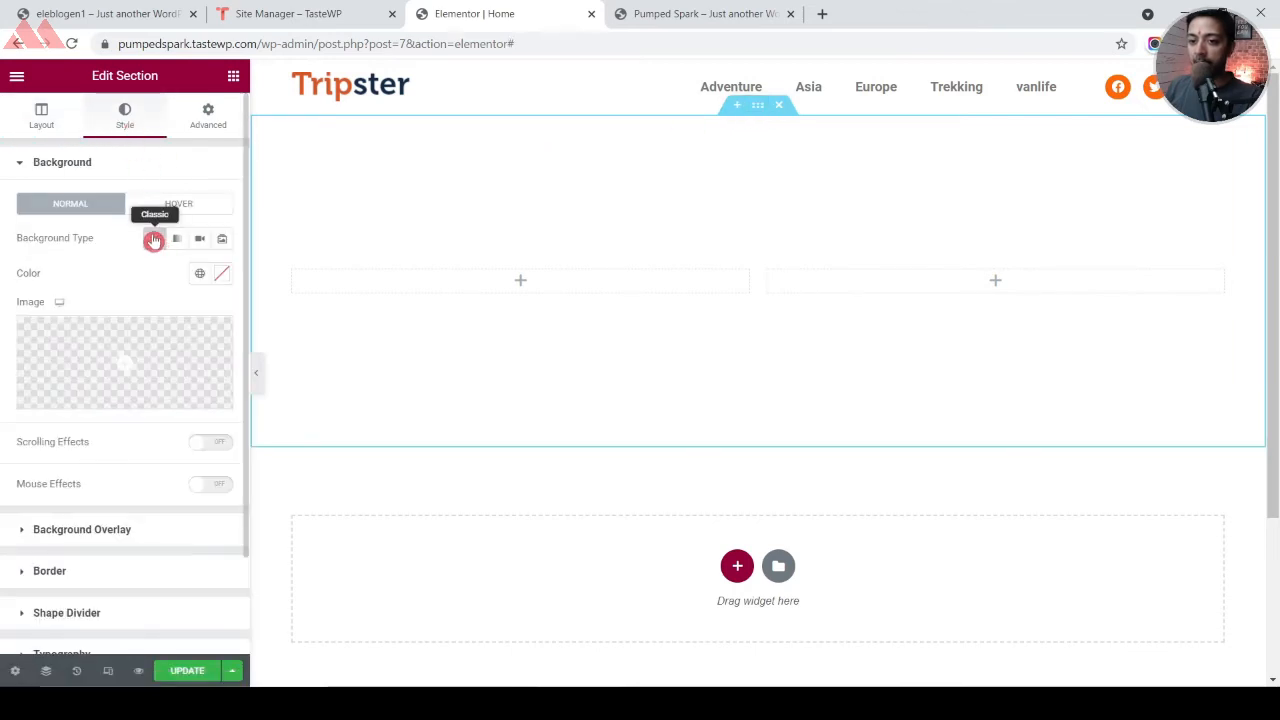
pyautogui.click(91, 356)
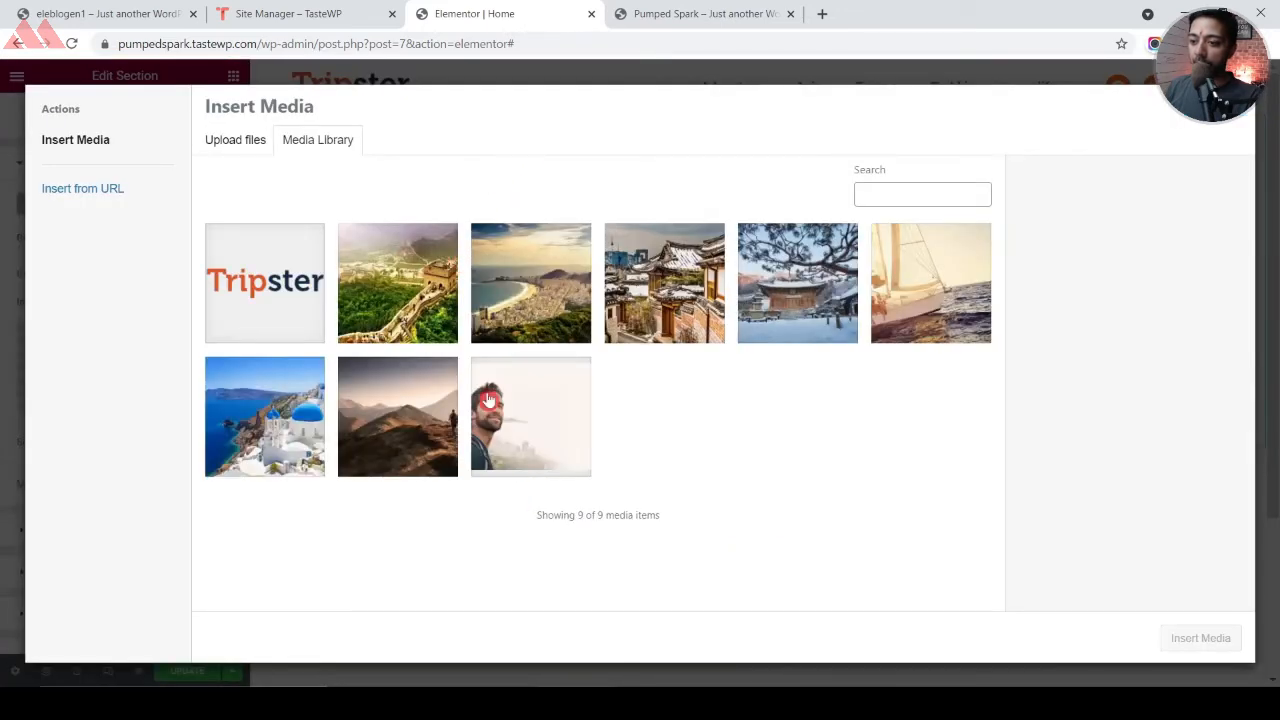
pyautogui.click(489, 401)
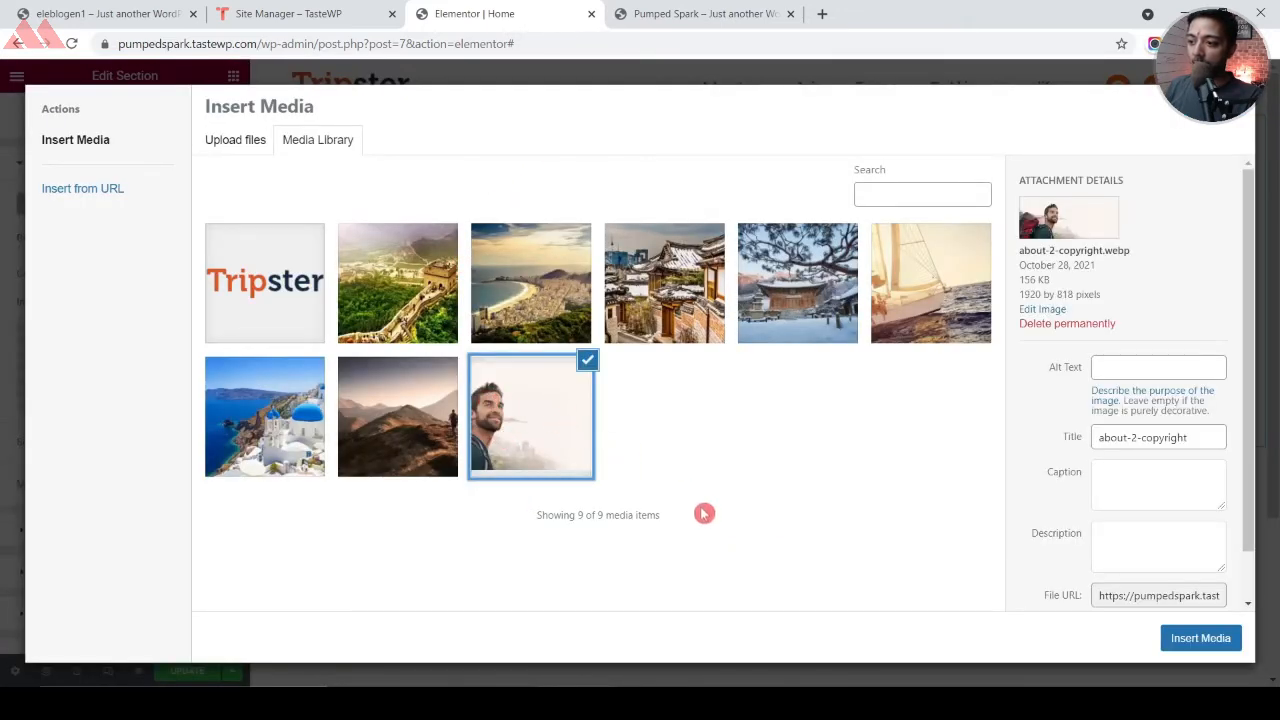
pyautogui.click(1201, 640)
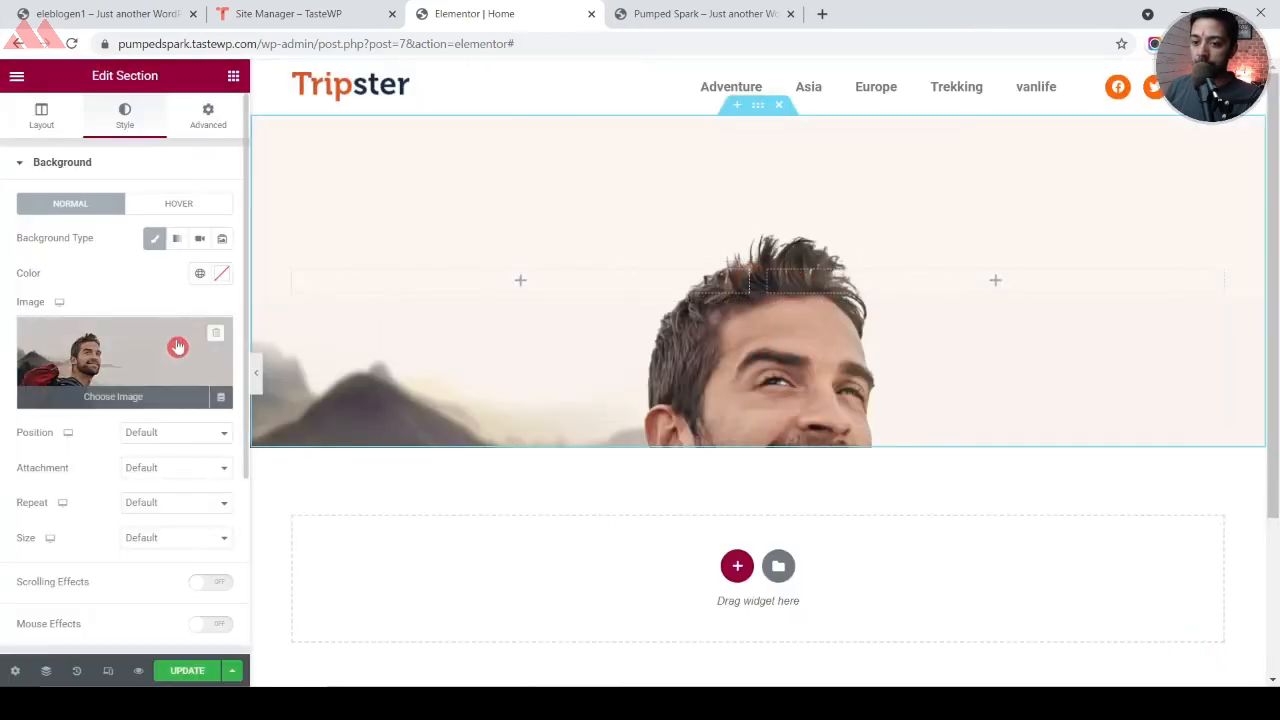
# Set the section's background image to Center Left position, No-repeat and Cover size
pyautogui.click(173, 432)
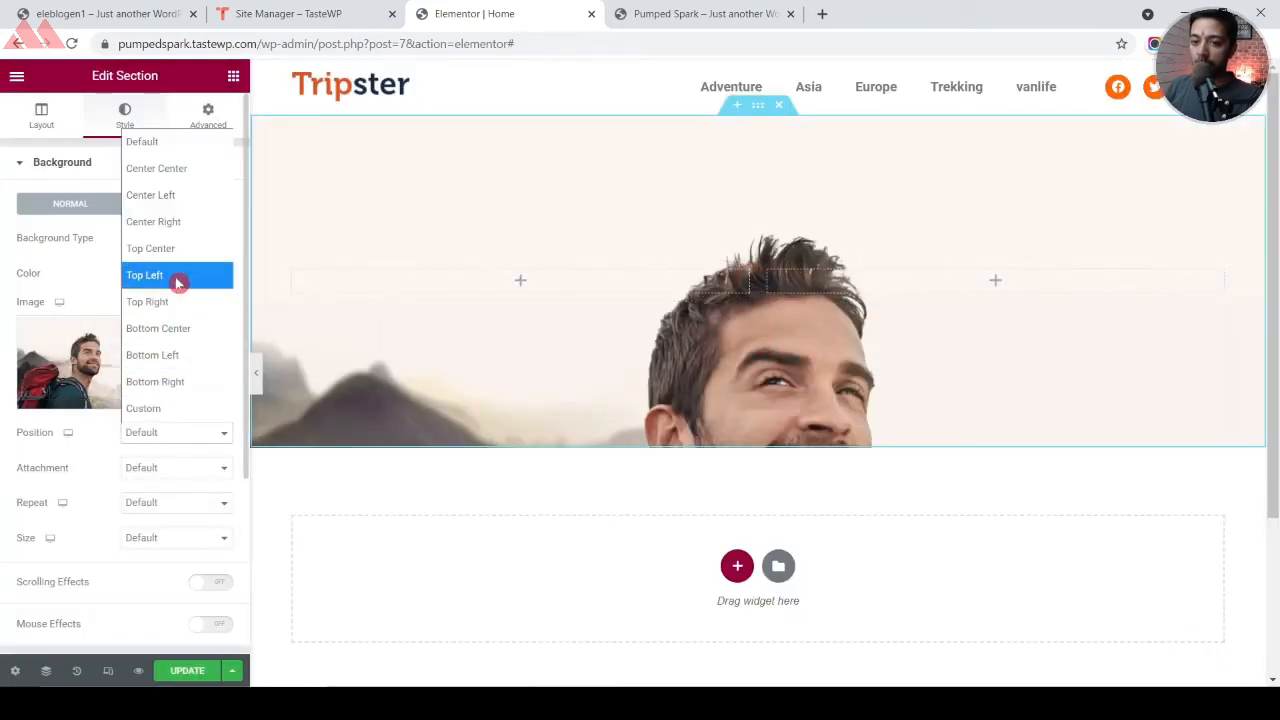
pyautogui.click(177, 200)
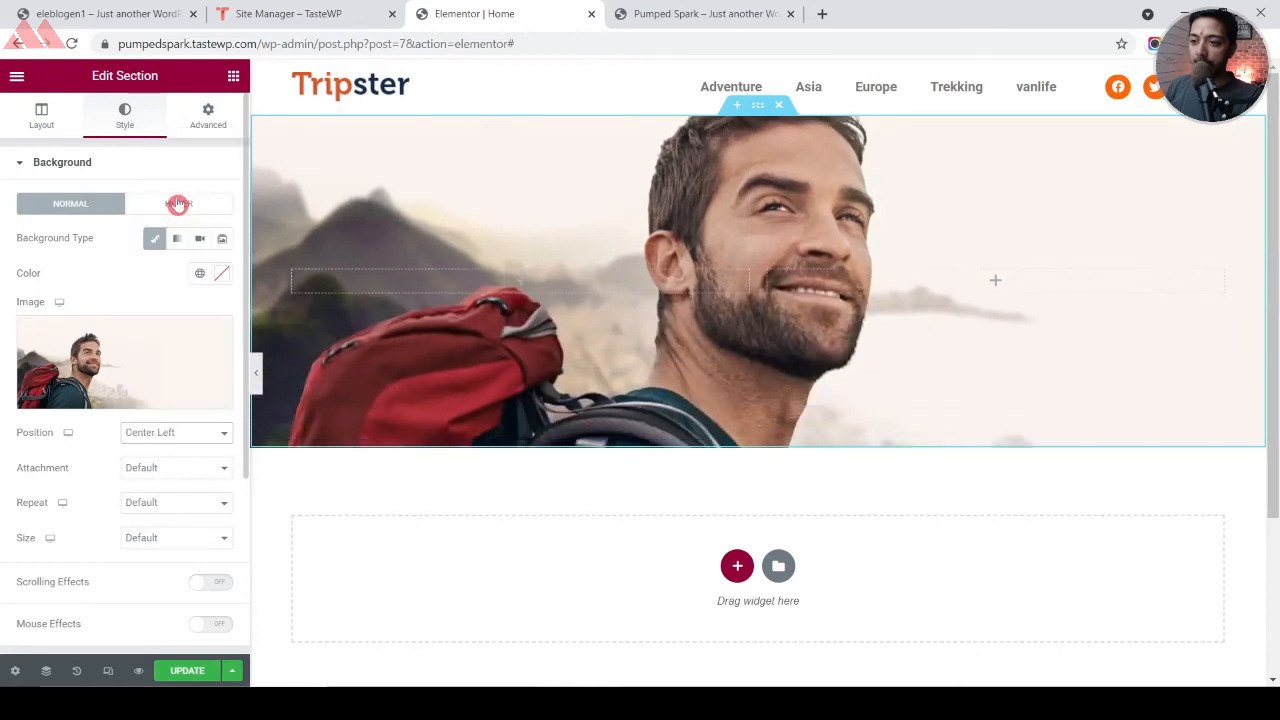
pyautogui.click(160, 502)
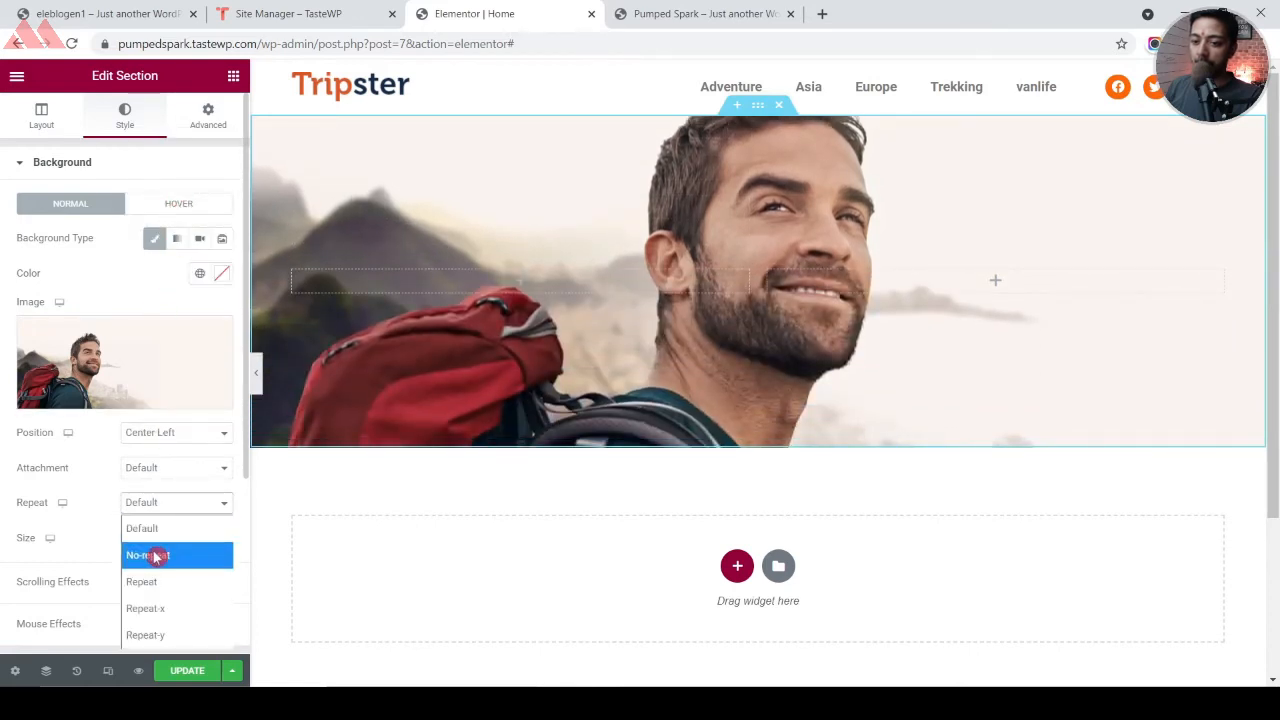
pyautogui.click(155, 556)
pyautogui.click(155, 539)
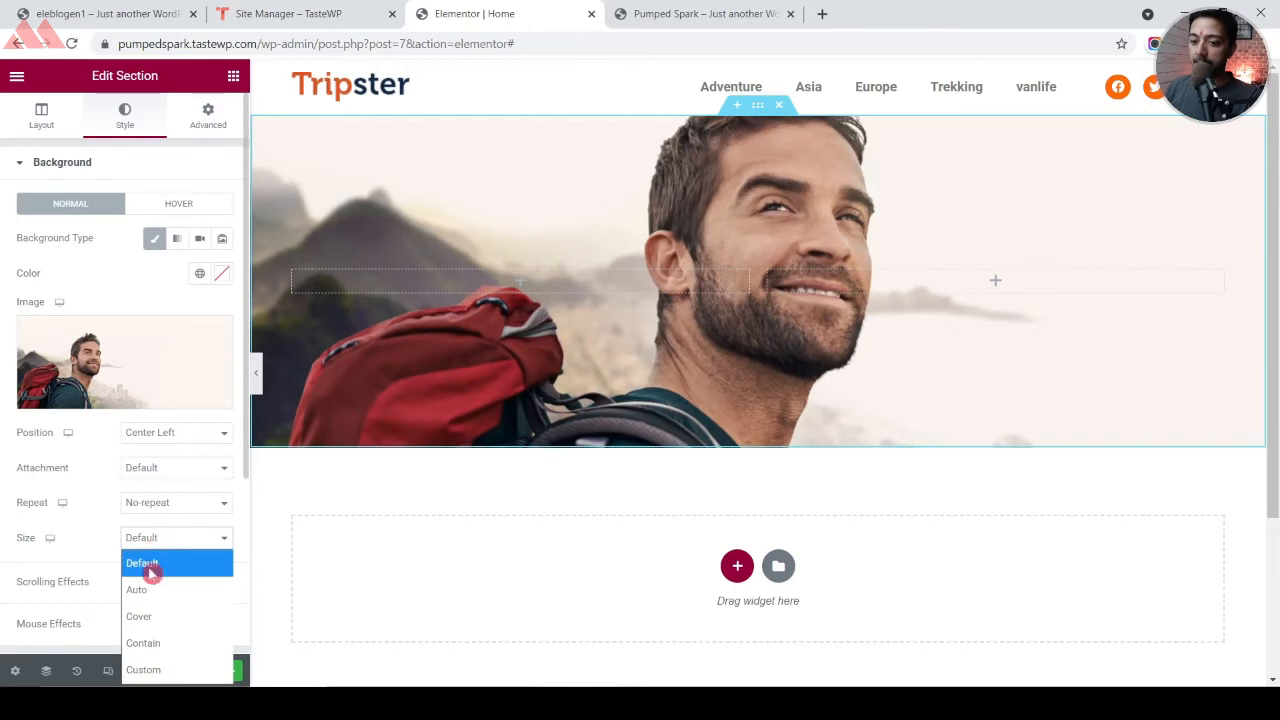
pyautogui.click(139, 616)
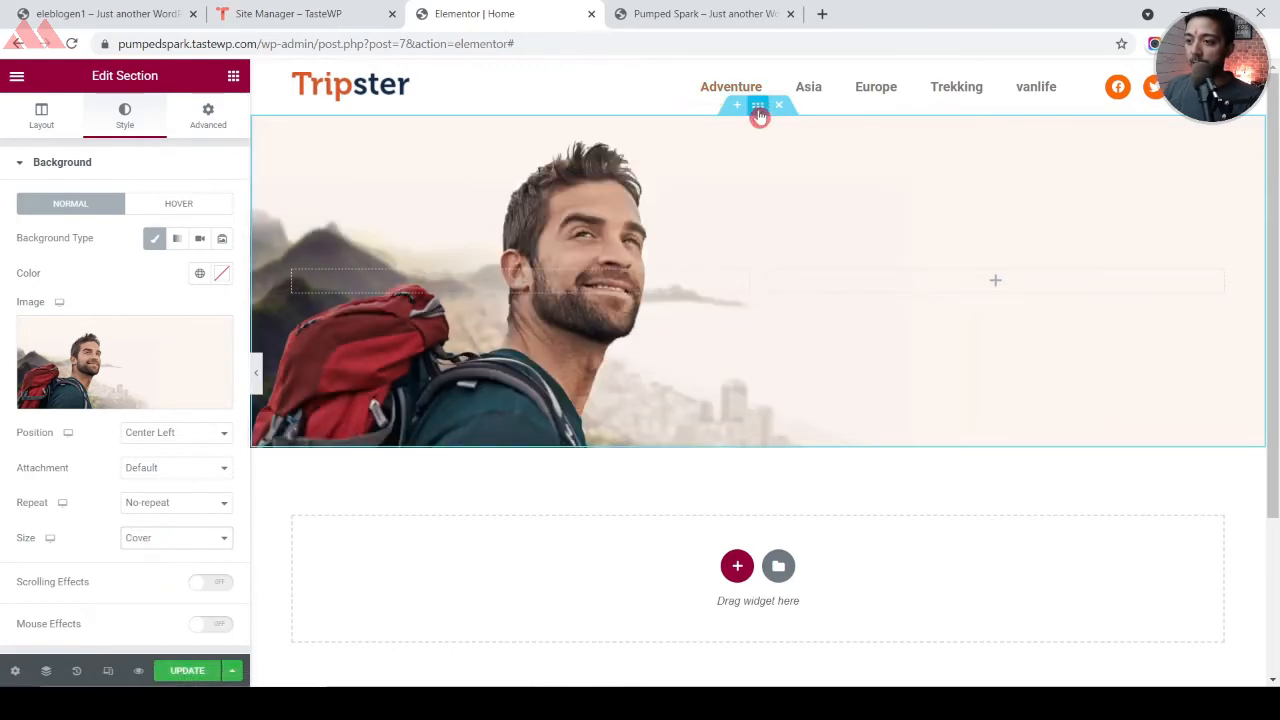
# Unlink the section's padding values and set the top padding to 100 px and the bottom padding to 50 px
pyautogui.click(210, 120)
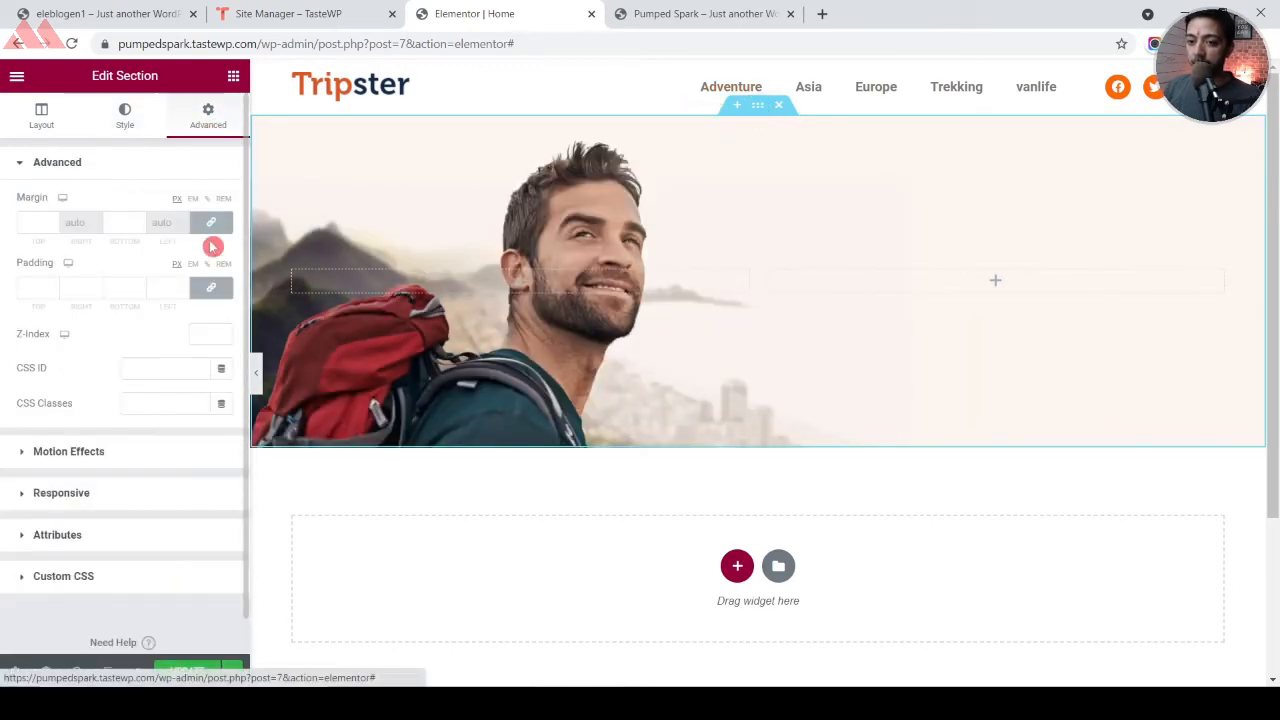
pyautogui.click(211, 288)
pyautogui.click(39, 288)
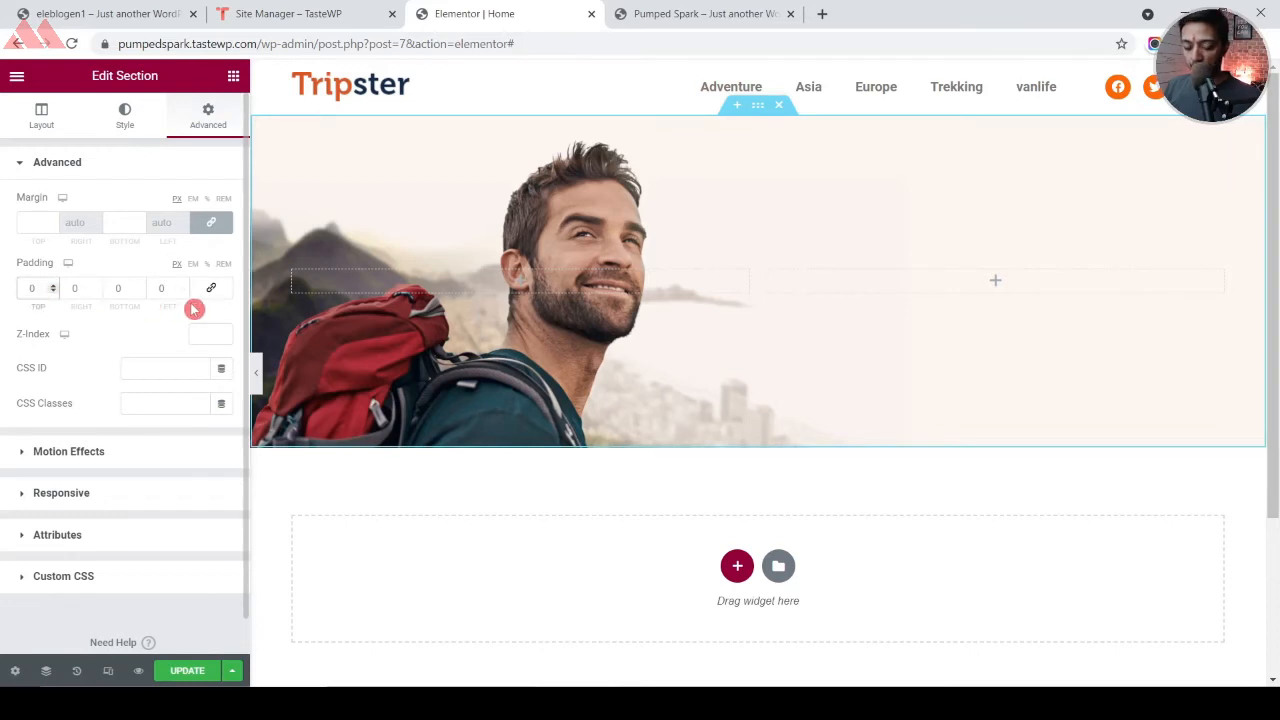
pyautogui.write('100')
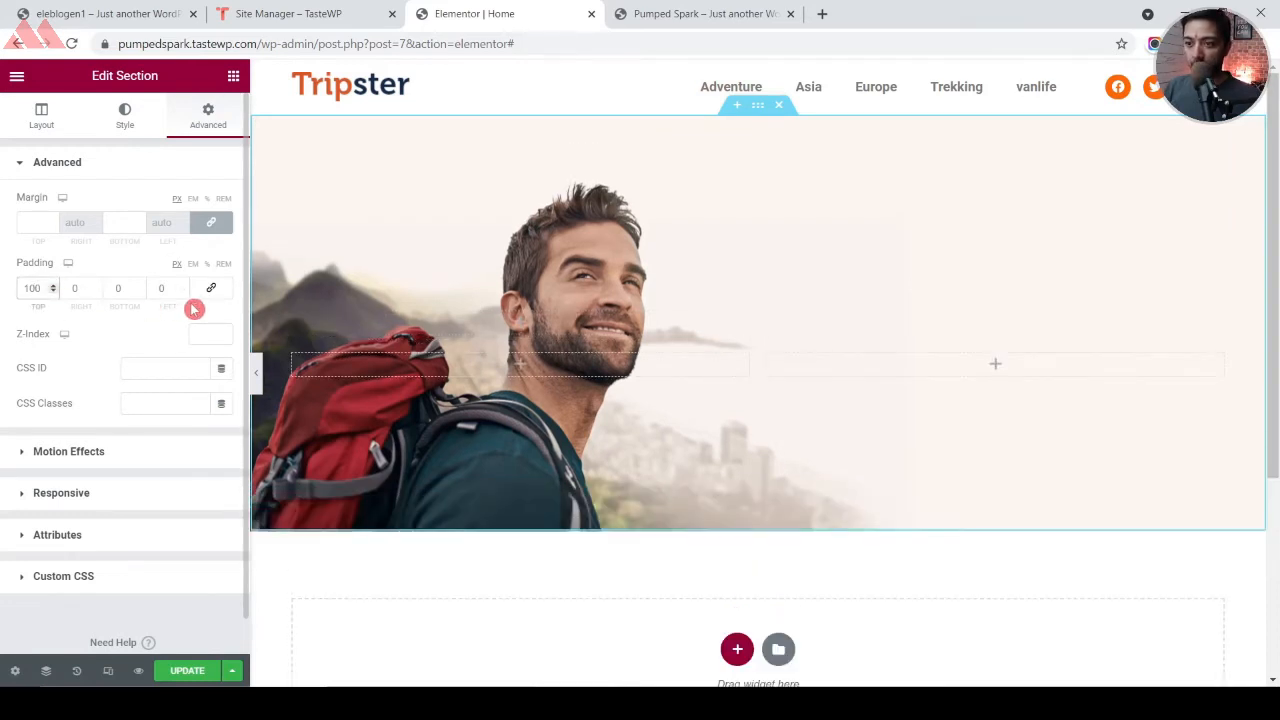
pyautogui.click(118, 288)
pyautogui.write('50')
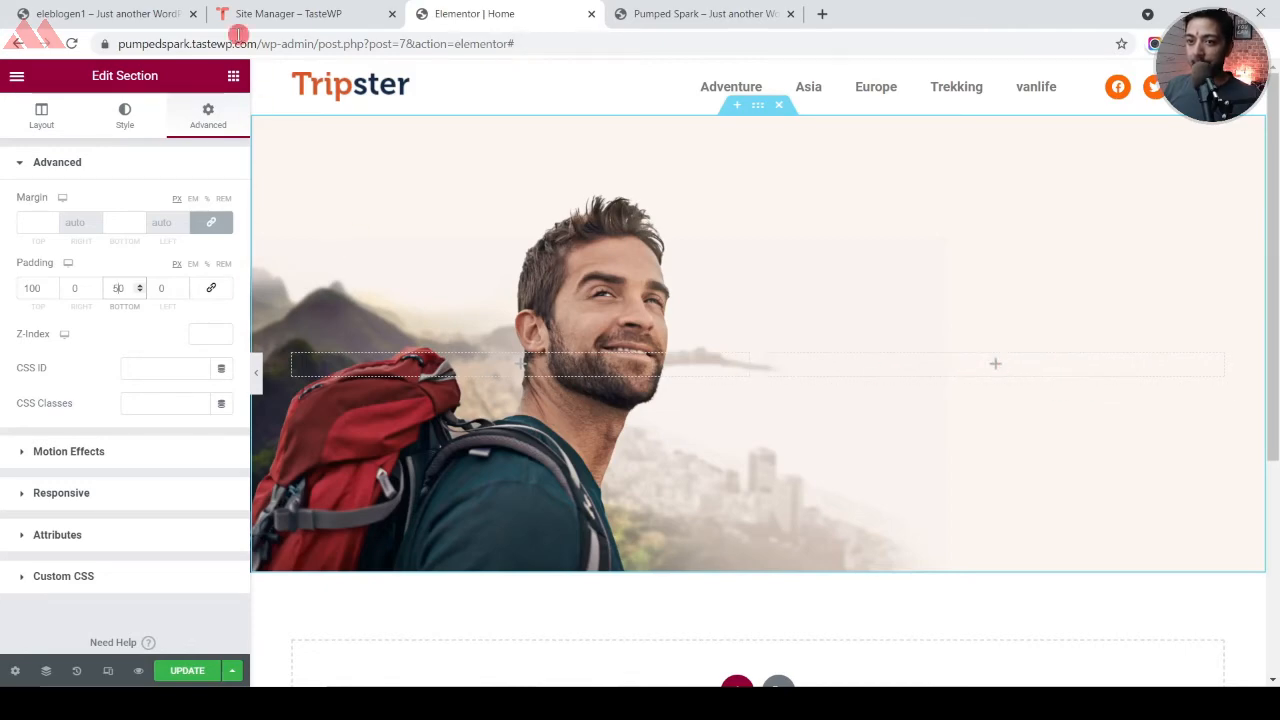
# Close the developer tools on the demo site and copy its hero headline text
pyautogui.click(180, 12)
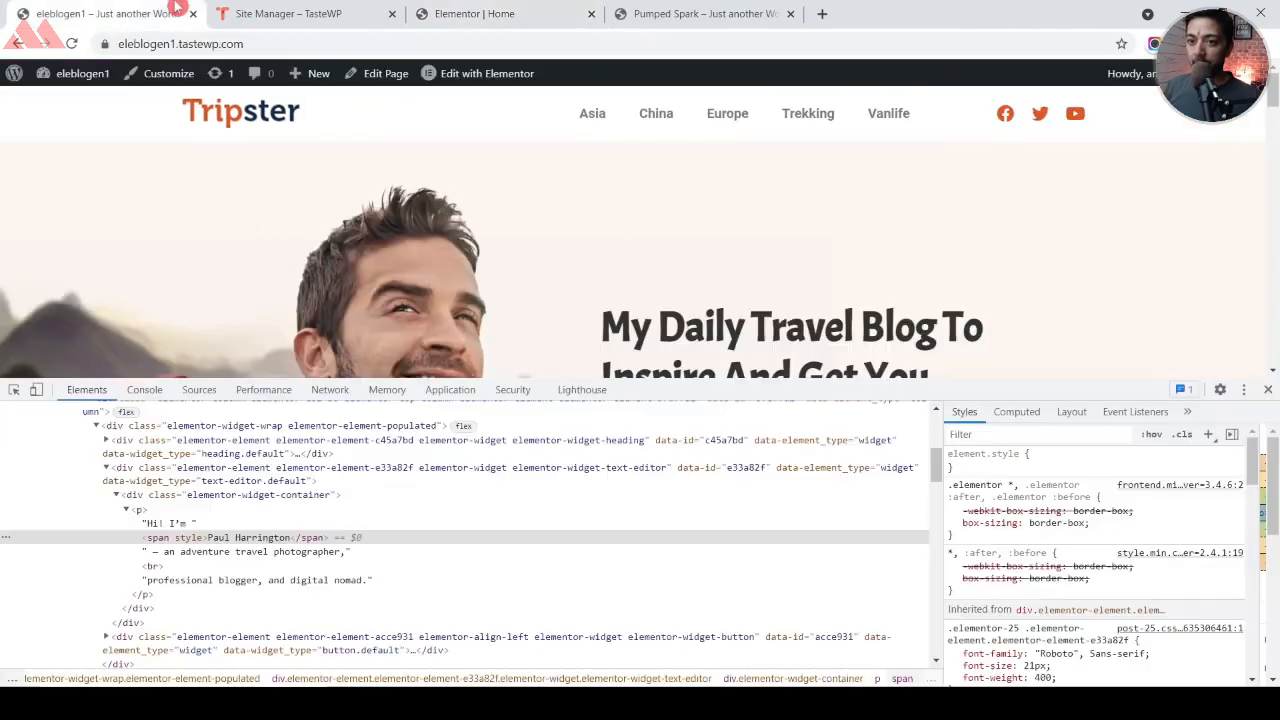
pyautogui.click(1267, 391)
pyautogui.moveTo(607, 316); pyautogui.dragTo(820, 420)
pyautogui.hotkey('ctrl', 'c')
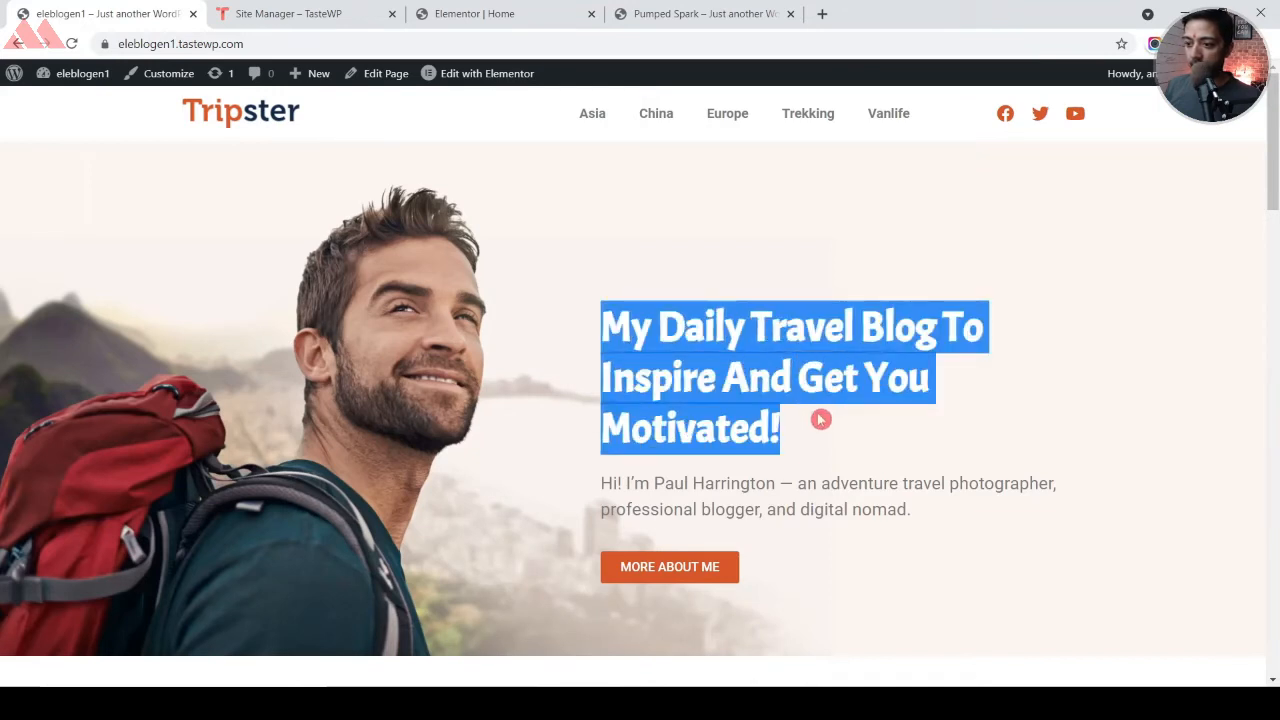
# Add a left-aligned Heading widget to the section's second column with the copied title "My Daily Travel Blog To Inspire And Get You Motivated!"
pyautogui.click(505, 13)
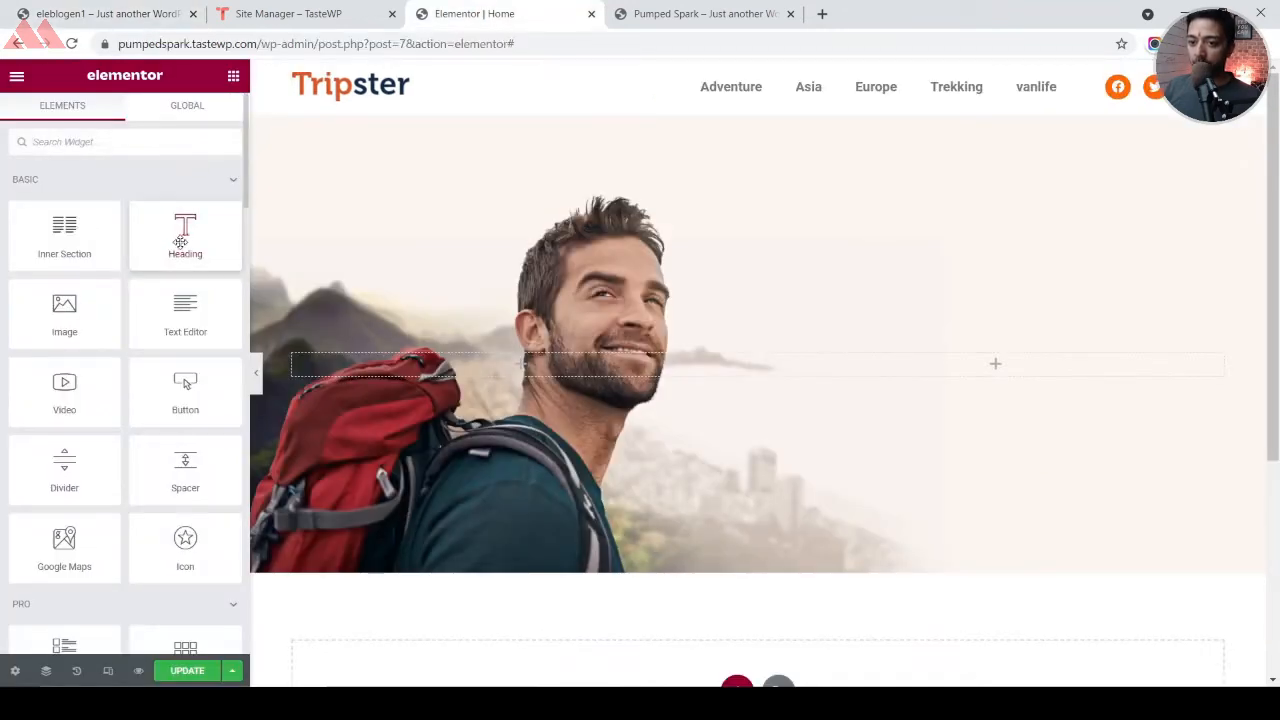
pyautogui.moveTo(180, 242); pyautogui.dragTo(971, 355)
pyautogui.tripleClick(163, 234)
pyautogui.hotkey('ctrl', 'v')
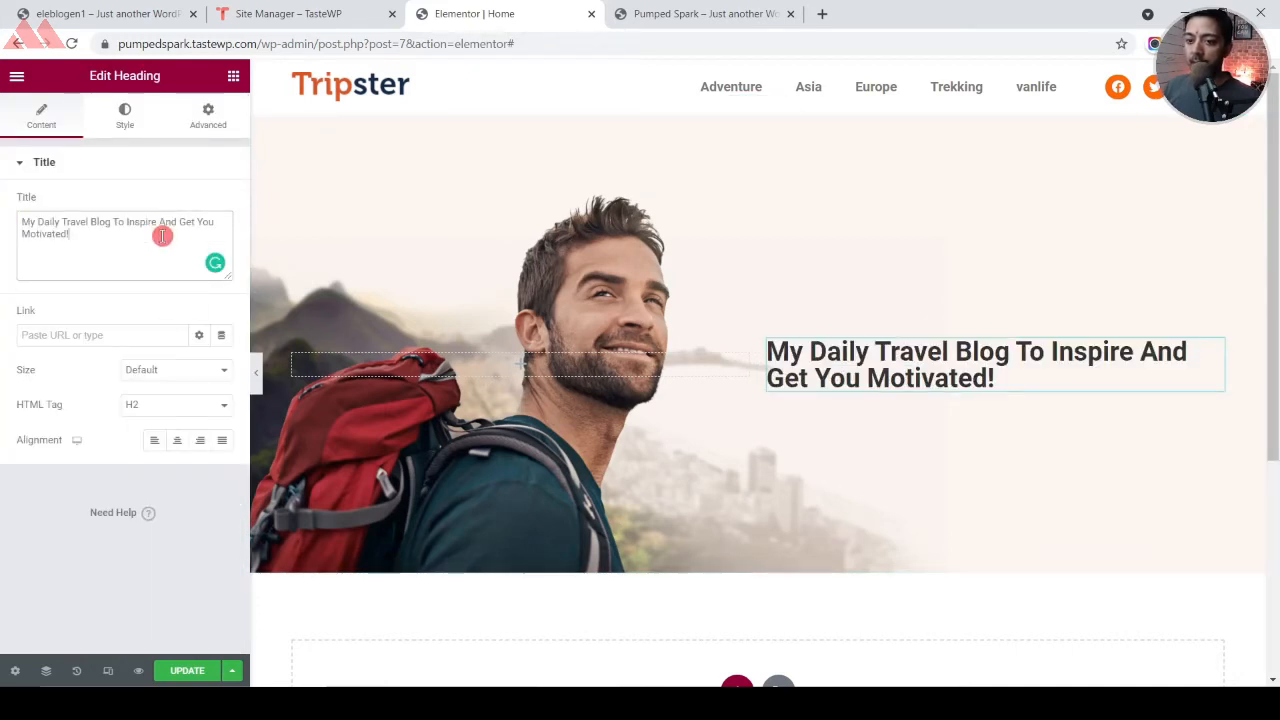
pyautogui.click(156, 442)
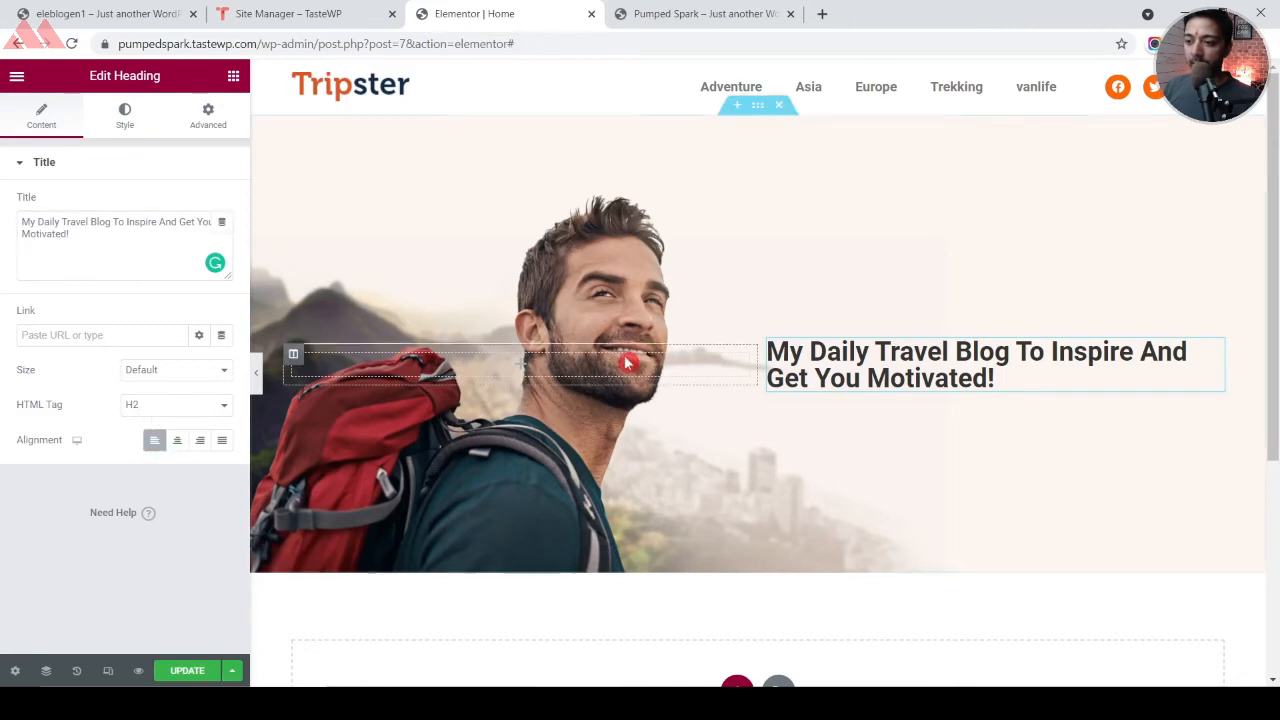
# Set the heading's typography to Acme, size 45 px and line height 55 px, and narrow its column slightly
pyautogui.click(124, 113)
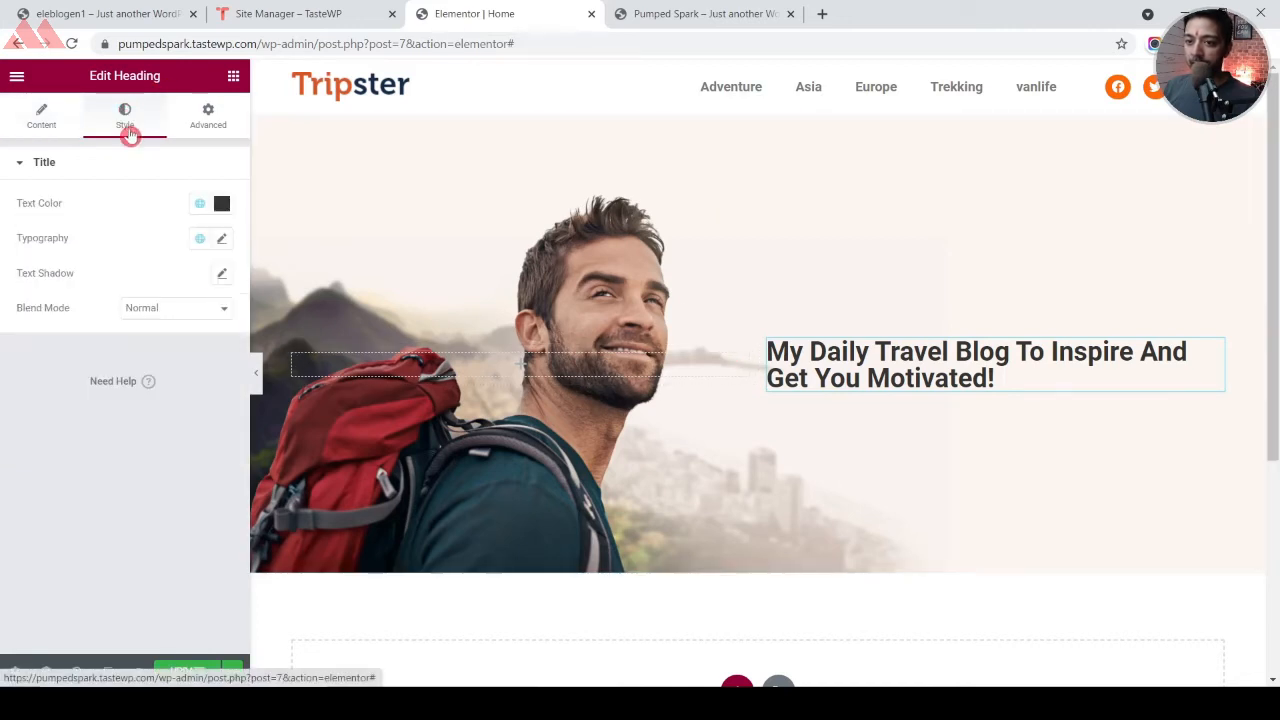
pyautogui.click(221, 238)
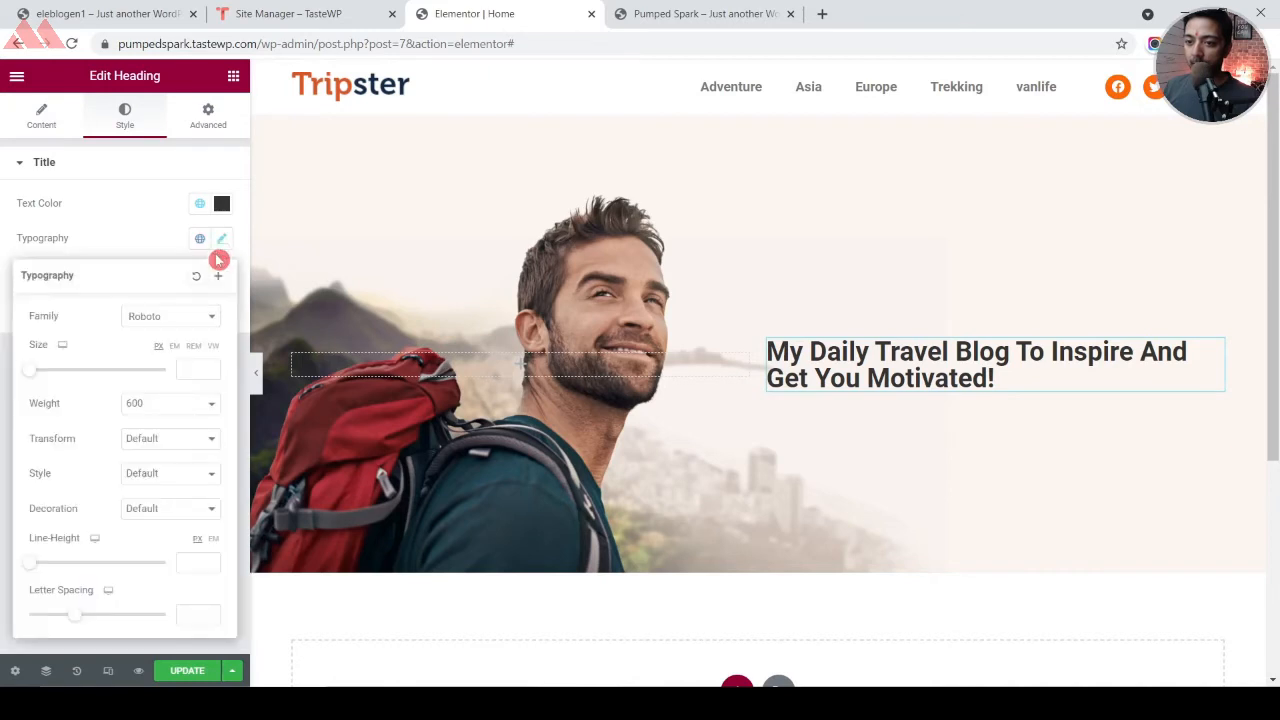
pyautogui.click(178, 318)
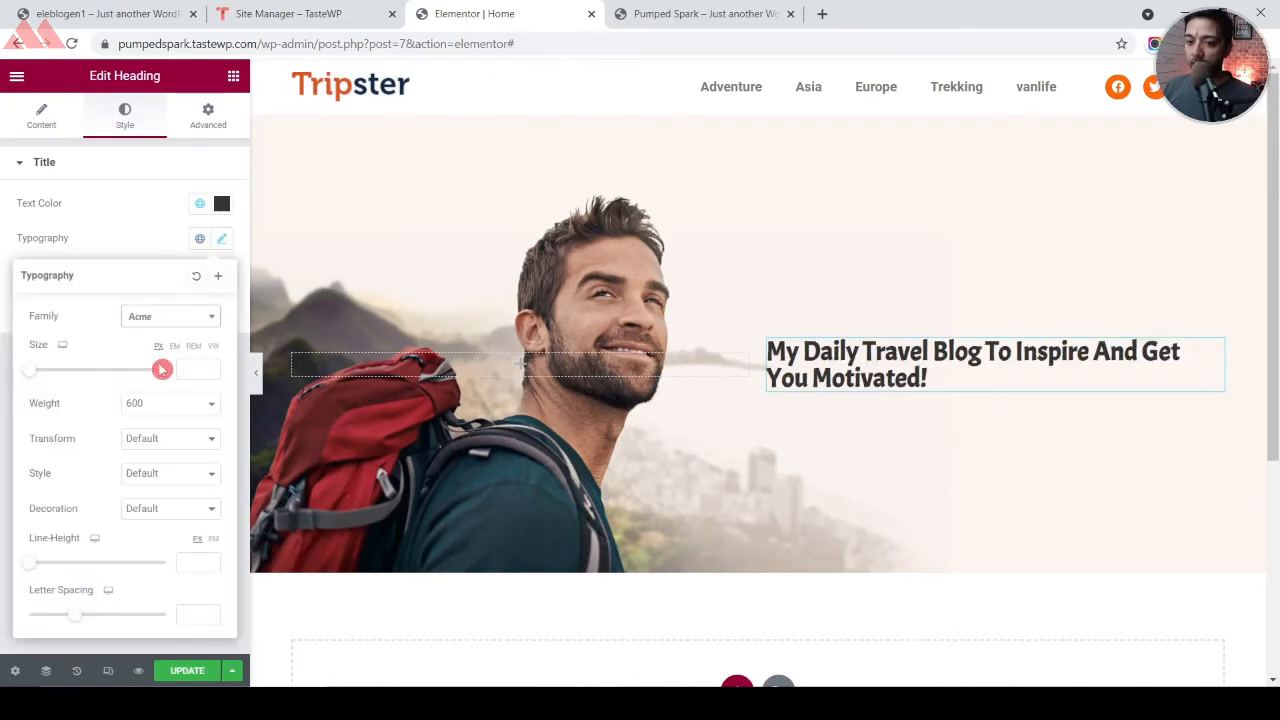
pyautogui.write('35')
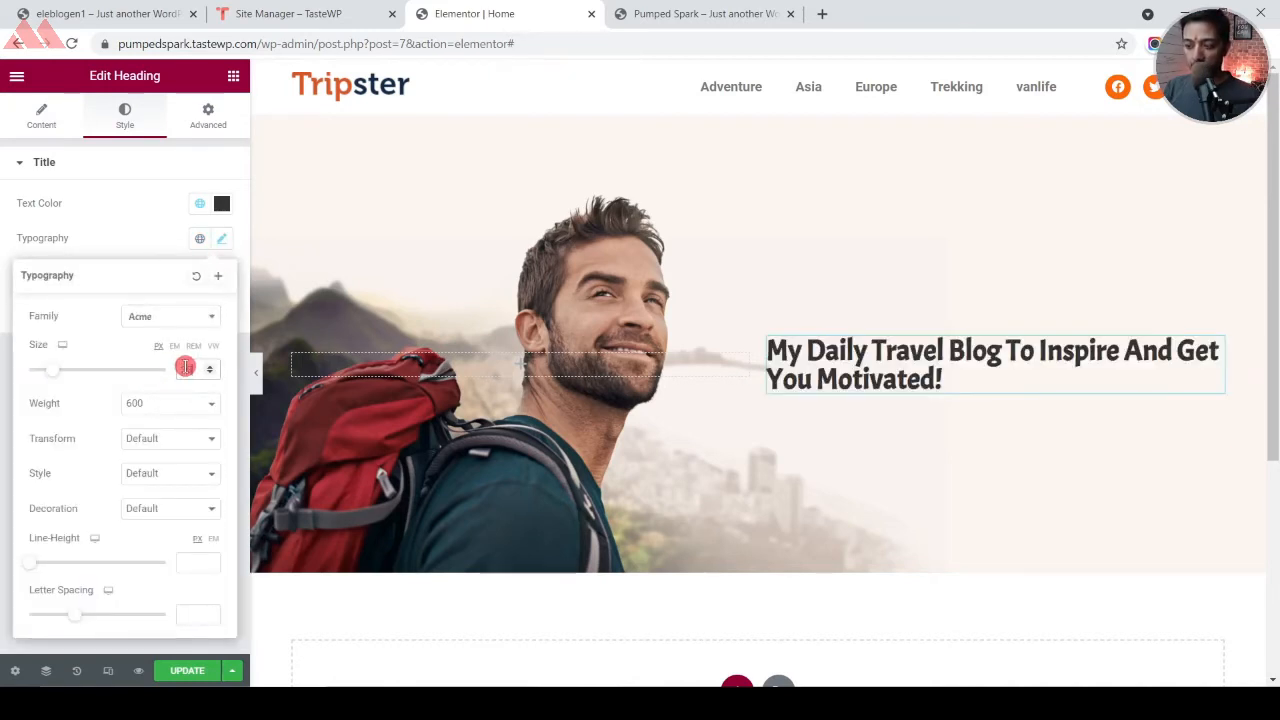
pyautogui.scroll(8, 185, 367)
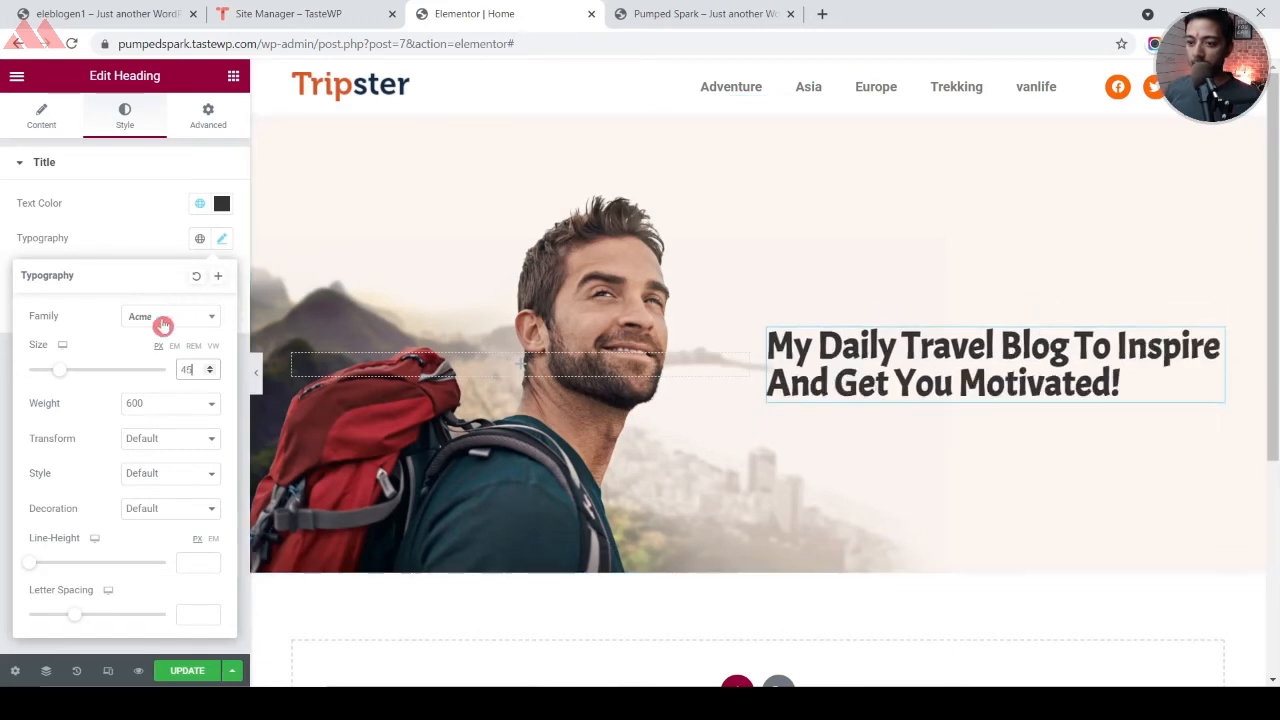
pyautogui.moveTo(30, 567); pyautogui.dragTo(105, 562)
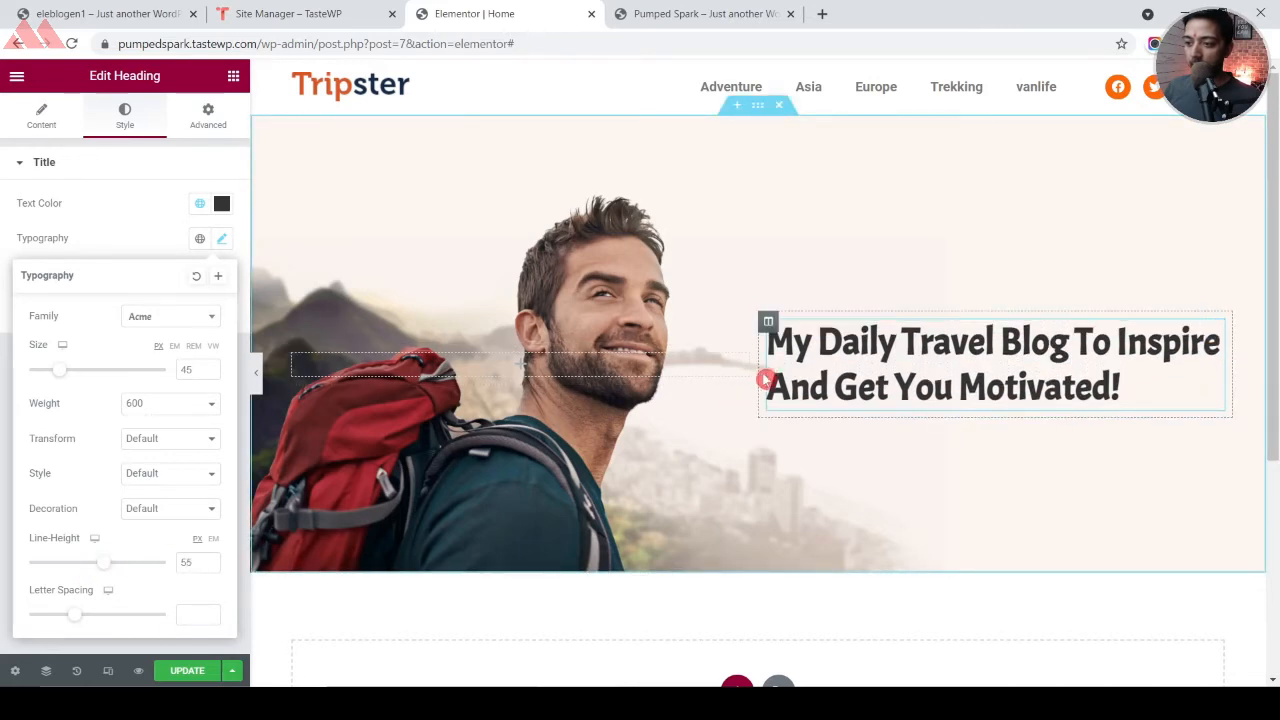
pyautogui.moveTo(760, 371); pyautogui.dragTo(773, 373)
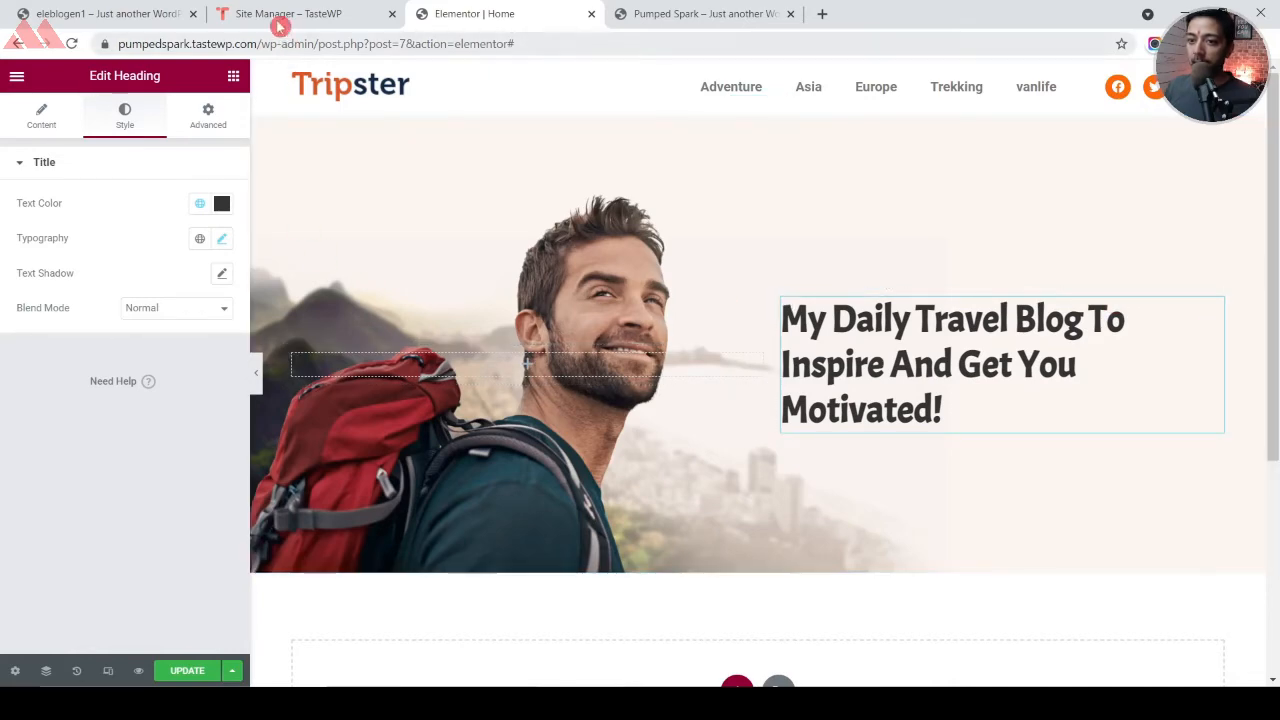
# Copy the two-line introduction paragraph beneath the headline on the demo site
pyautogui.click(156, 13)
pyautogui.tripleClick(883, 503)
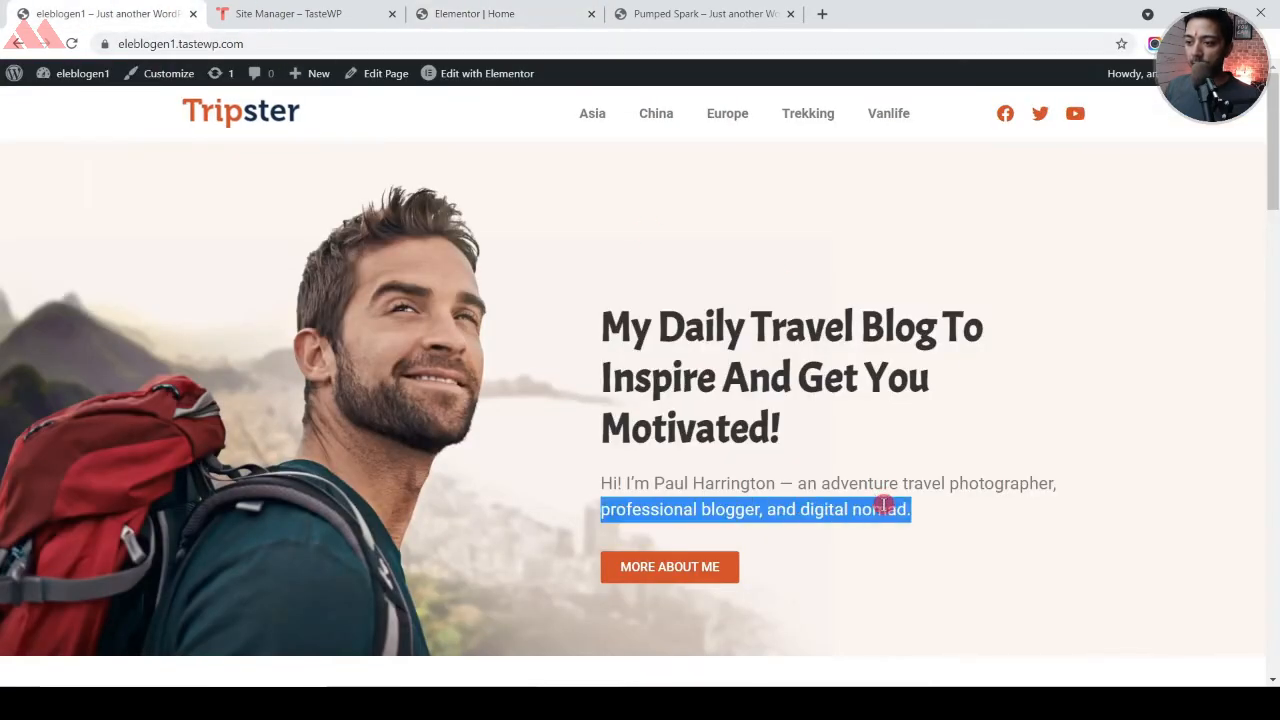
pyautogui.moveTo(905, 510); pyautogui.dragTo(608, 486)
pyautogui.hotkey('ctrl', 'c')
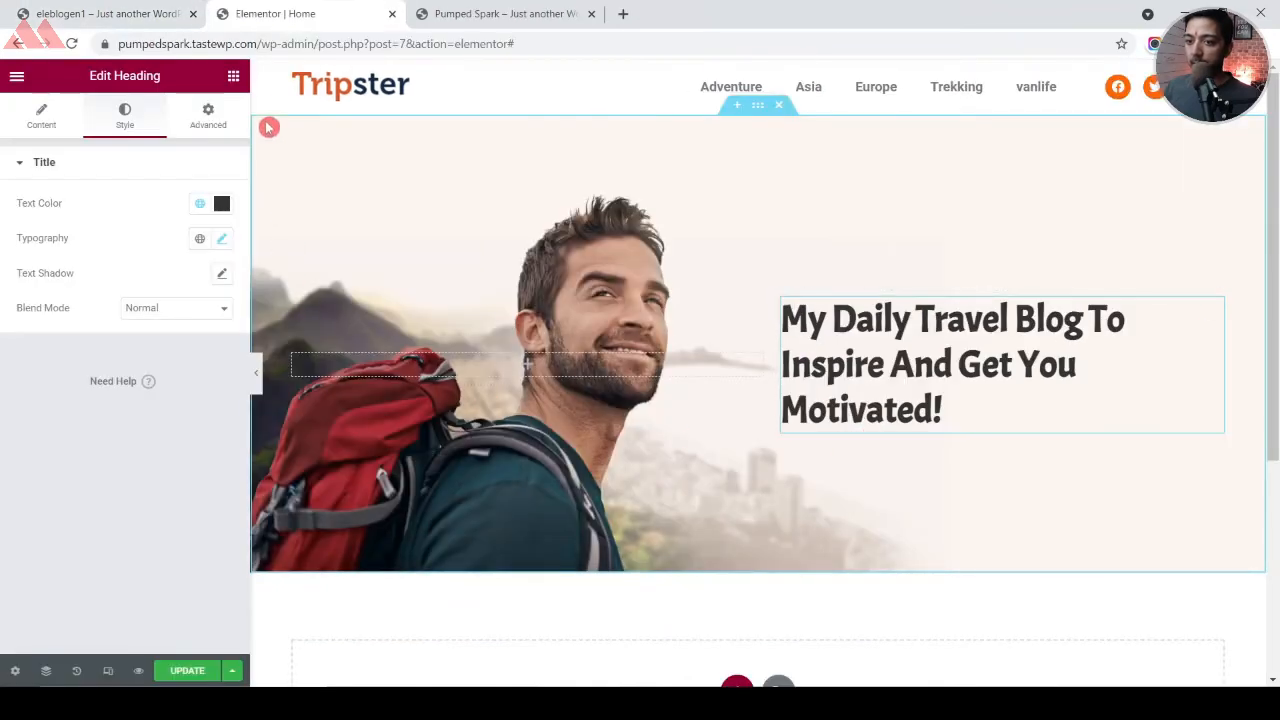
# Add a Text Editor widget below the heading and replace its placeholder text with the copied introduction
pyautogui.click(233, 75)
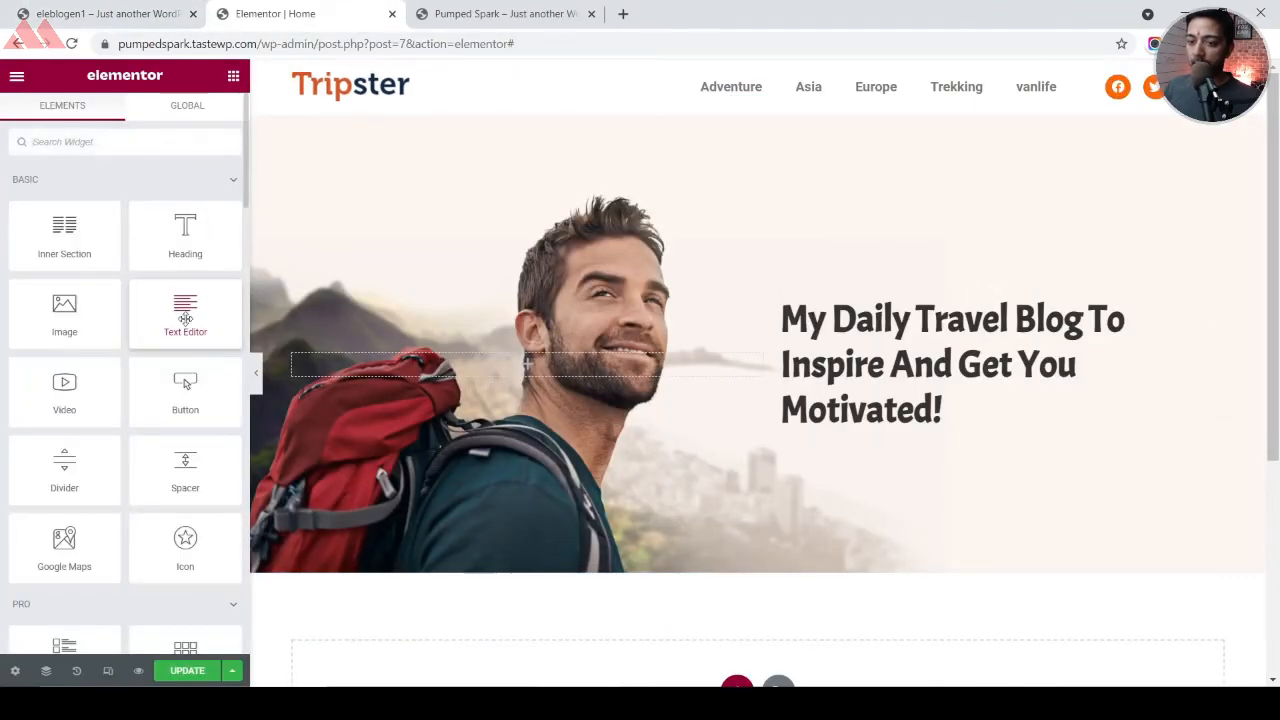
pyautogui.moveTo(180, 308); pyautogui.dragTo(849, 430)
pyautogui.click(61, 399)
pyautogui.hotkey('ctrl', 'a')
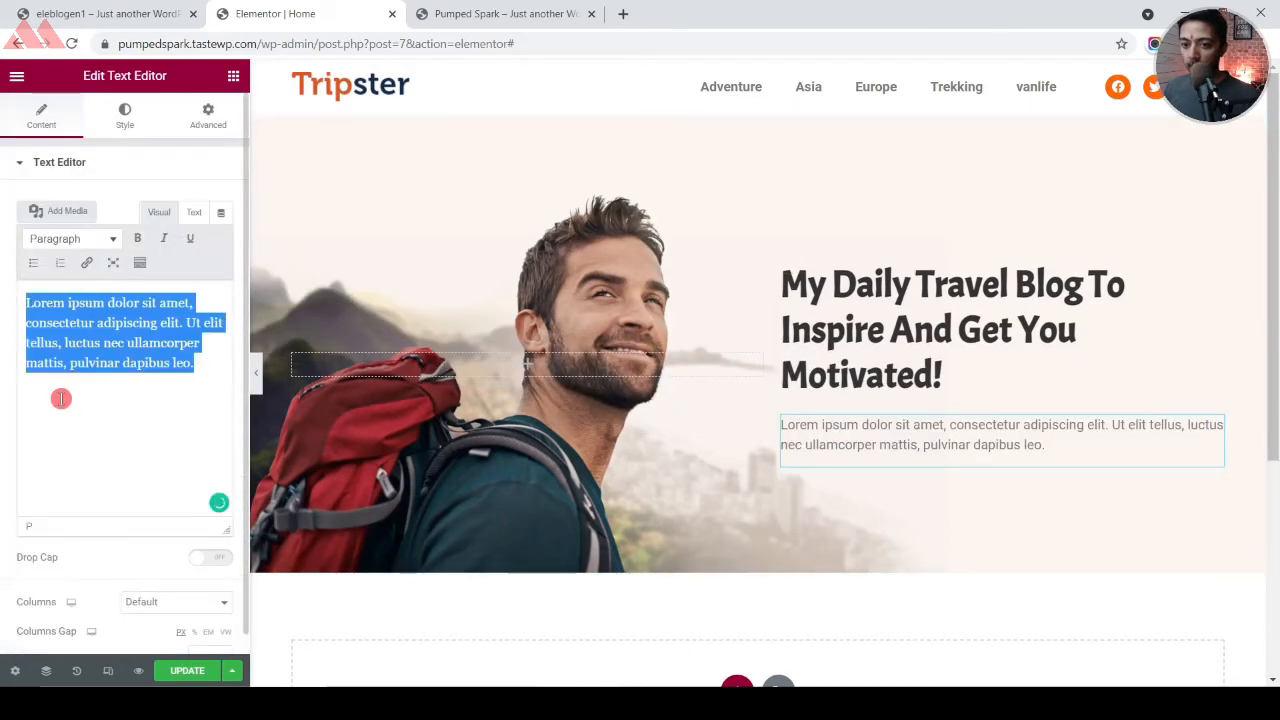
pyautogui.hotkey('ctrl', 'v')
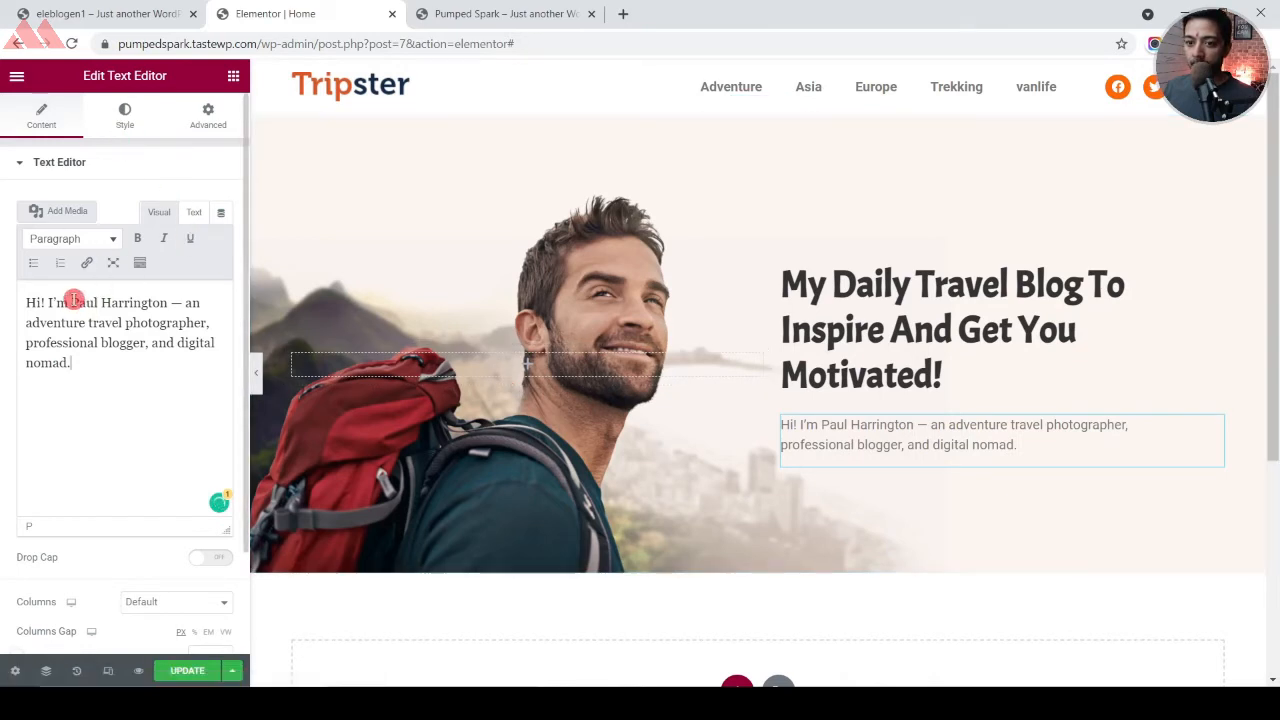
# Make the blogger's name in the introduction text bold and orange
pyautogui.moveTo(72, 302); pyautogui.dragTo(170, 302)
pyautogui.hotkey('ctrl', 'b')
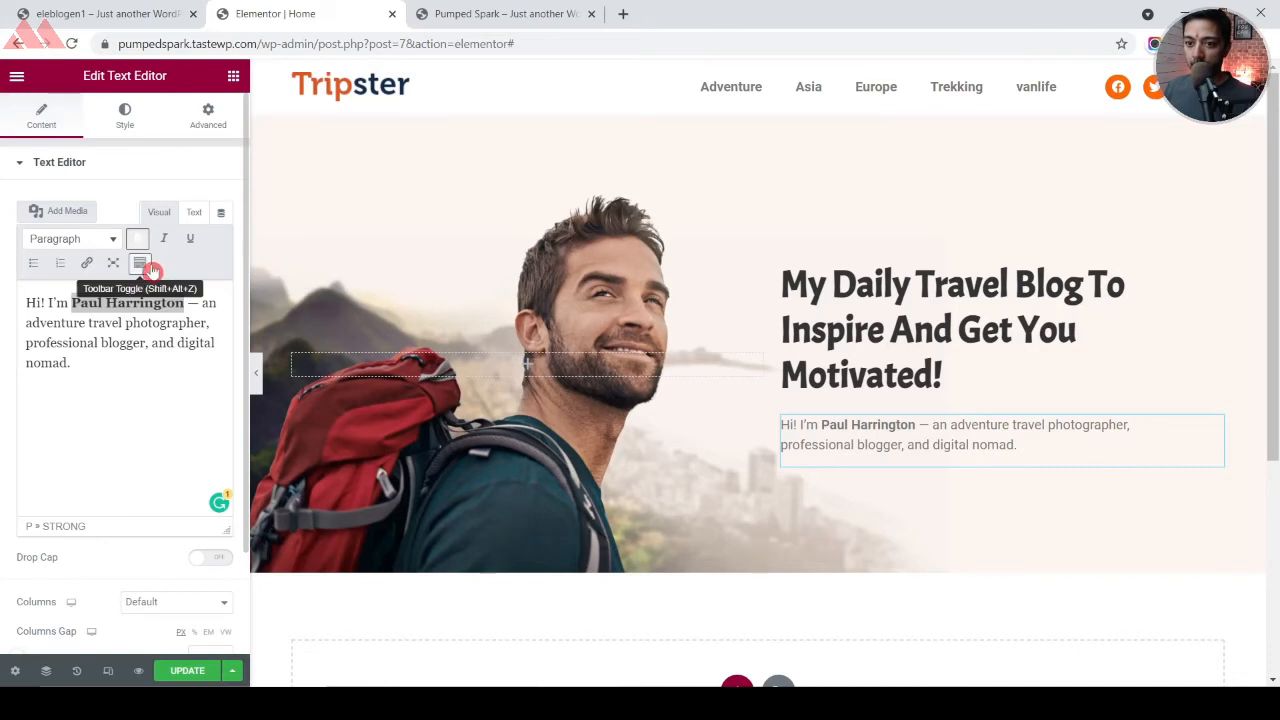
pyautogui.click(148, 266)
pyautogui.click(103, 291)
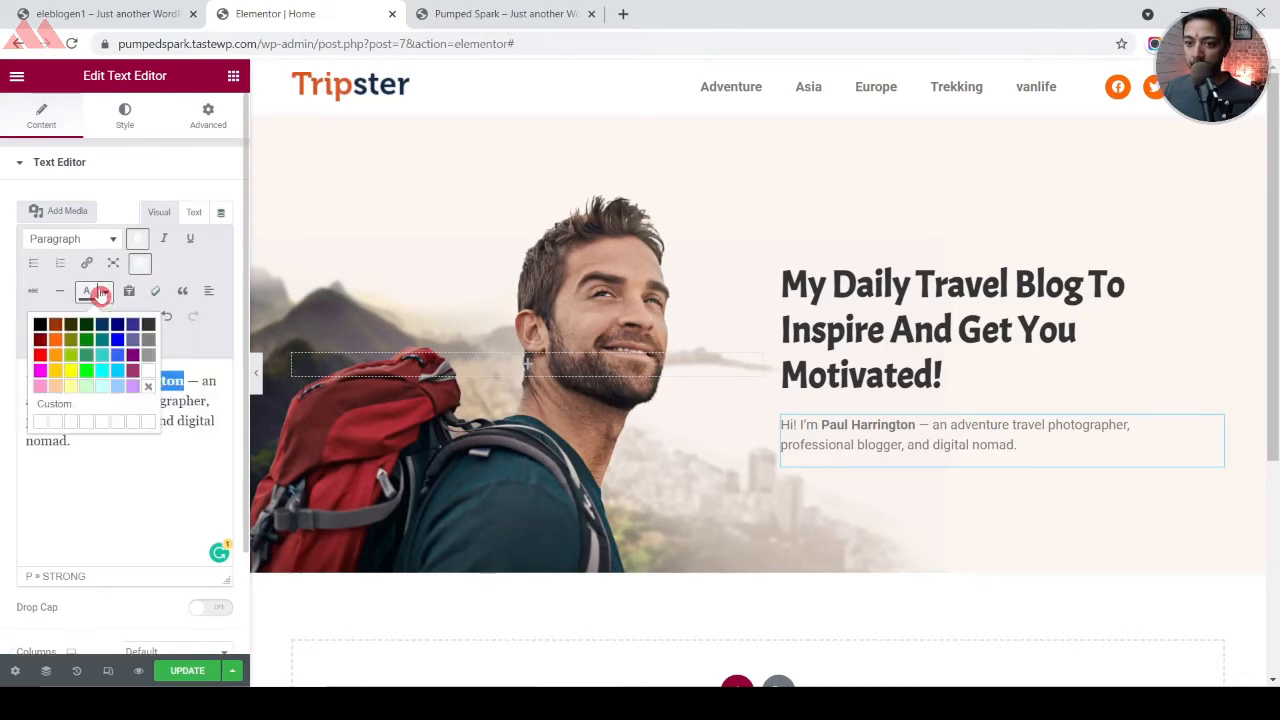
pyautogui.click(58, 345)
pyautogui.click(156, 430)
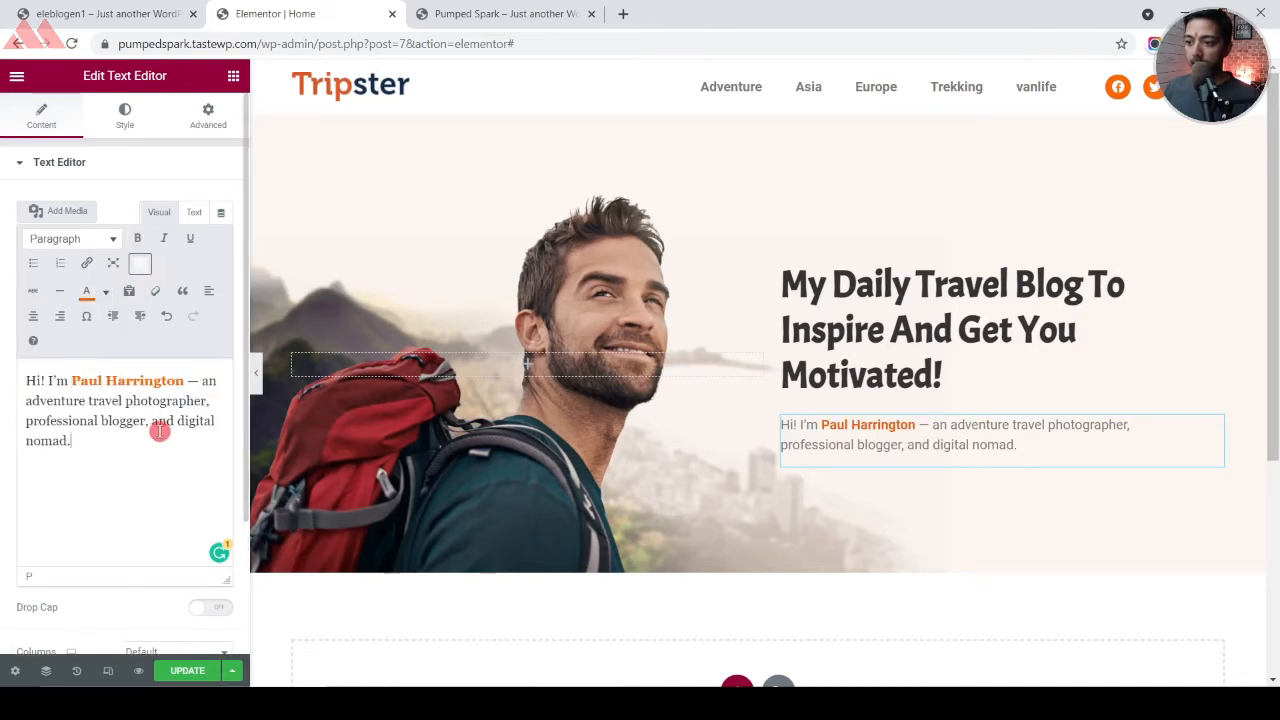
# Set the introduction text's font size to 20 px
pyautogui.click(125, 135)
pyautogui.click(222, 274)
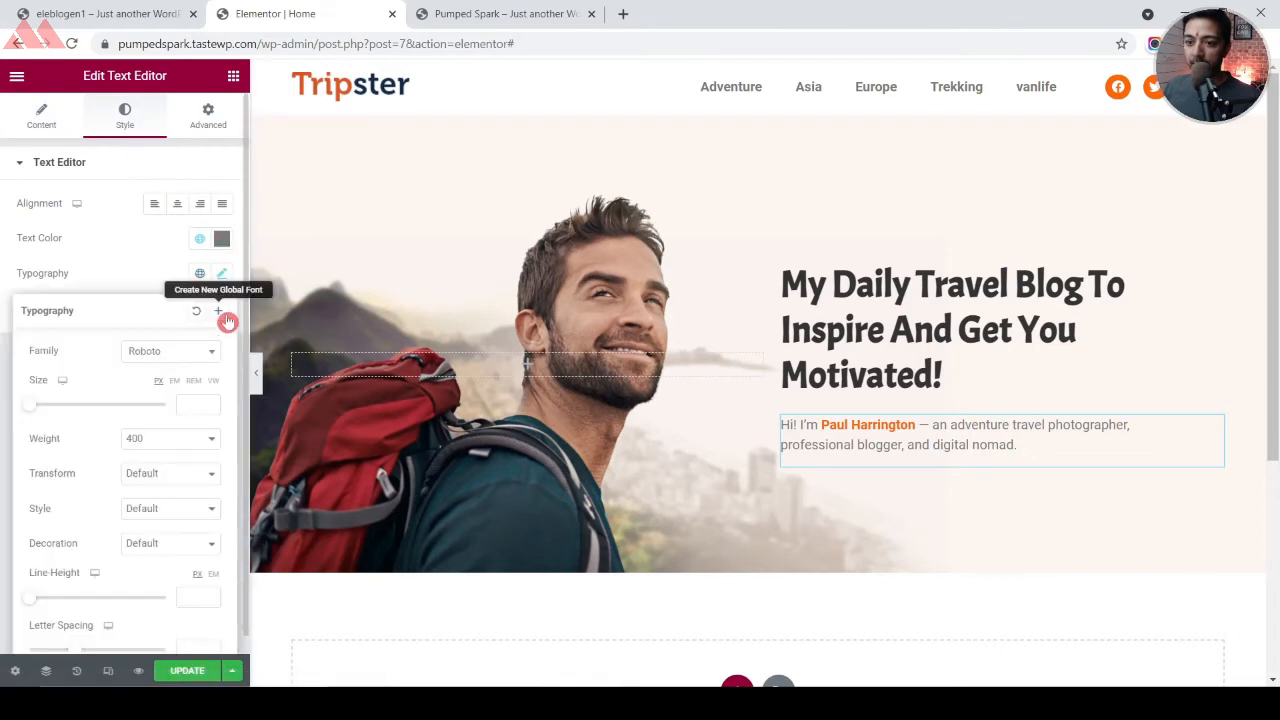
pyautogui.write('20')
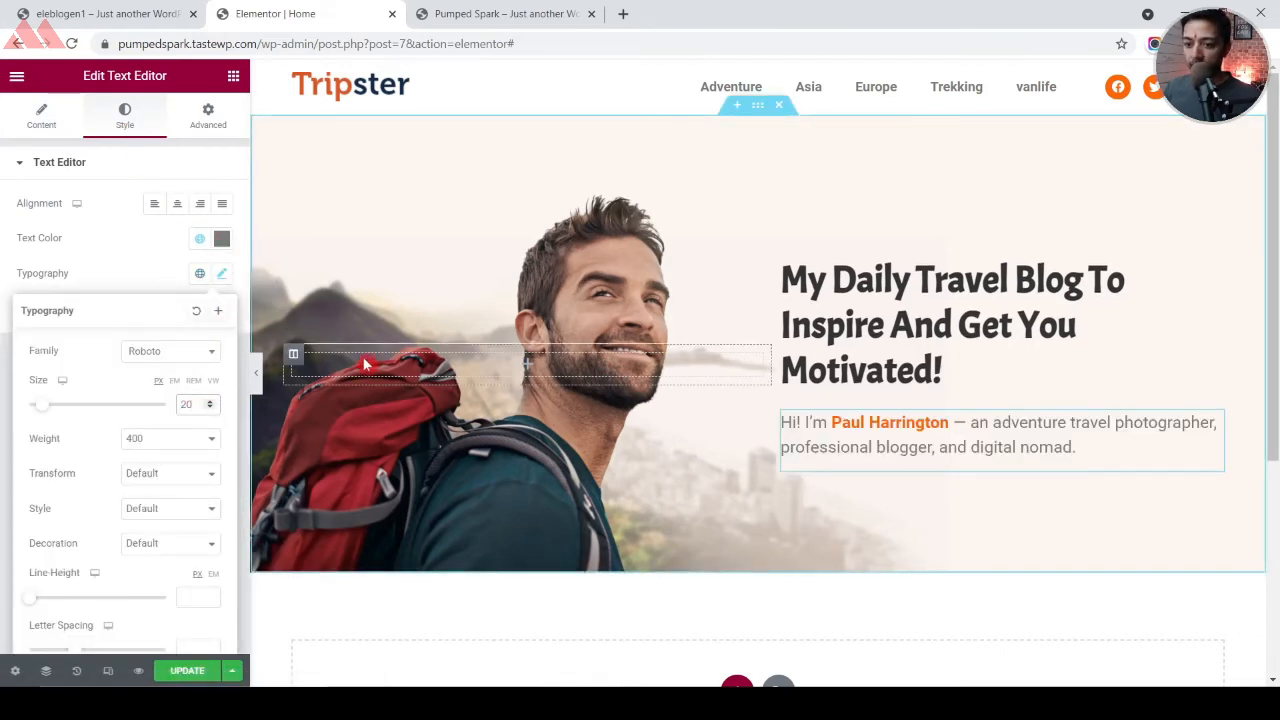
pyautogui.click(26, 250)
# Add a Button widget directly below the introduction text in the hero section
pyautogui.click(233, 77)
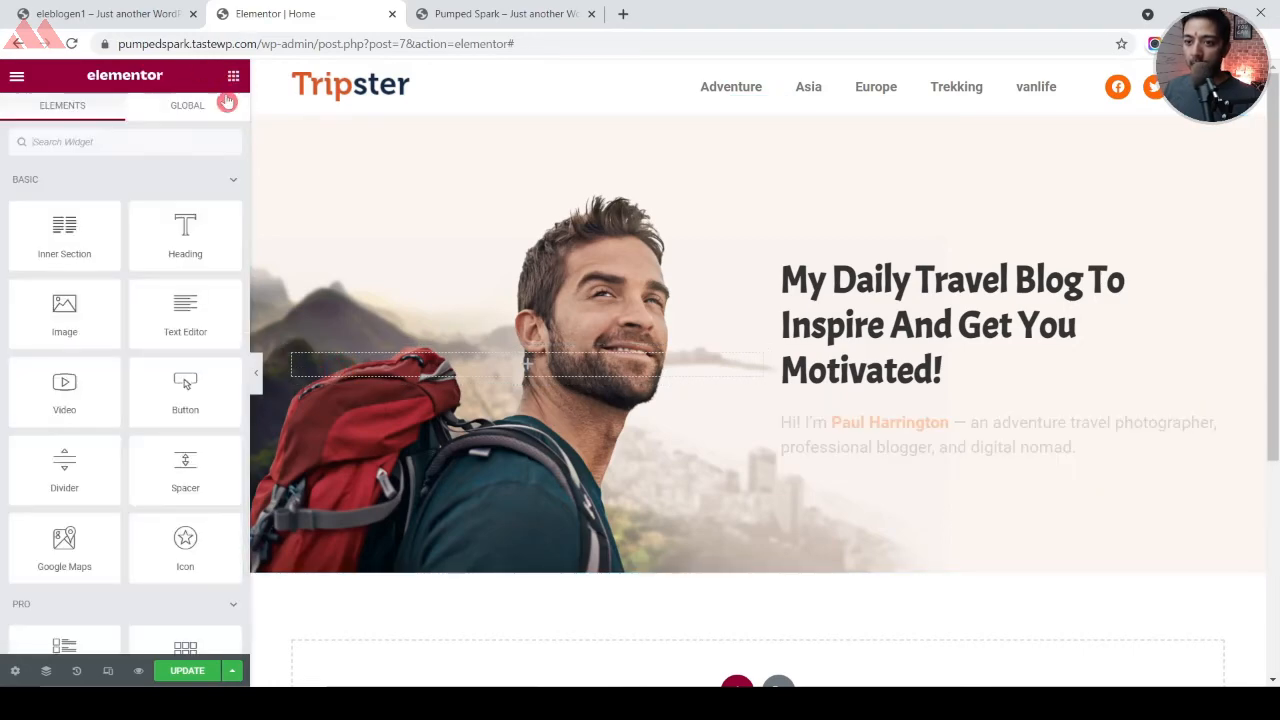
pyautogui.click(88, 9)
pyautogui.click(280, 13)
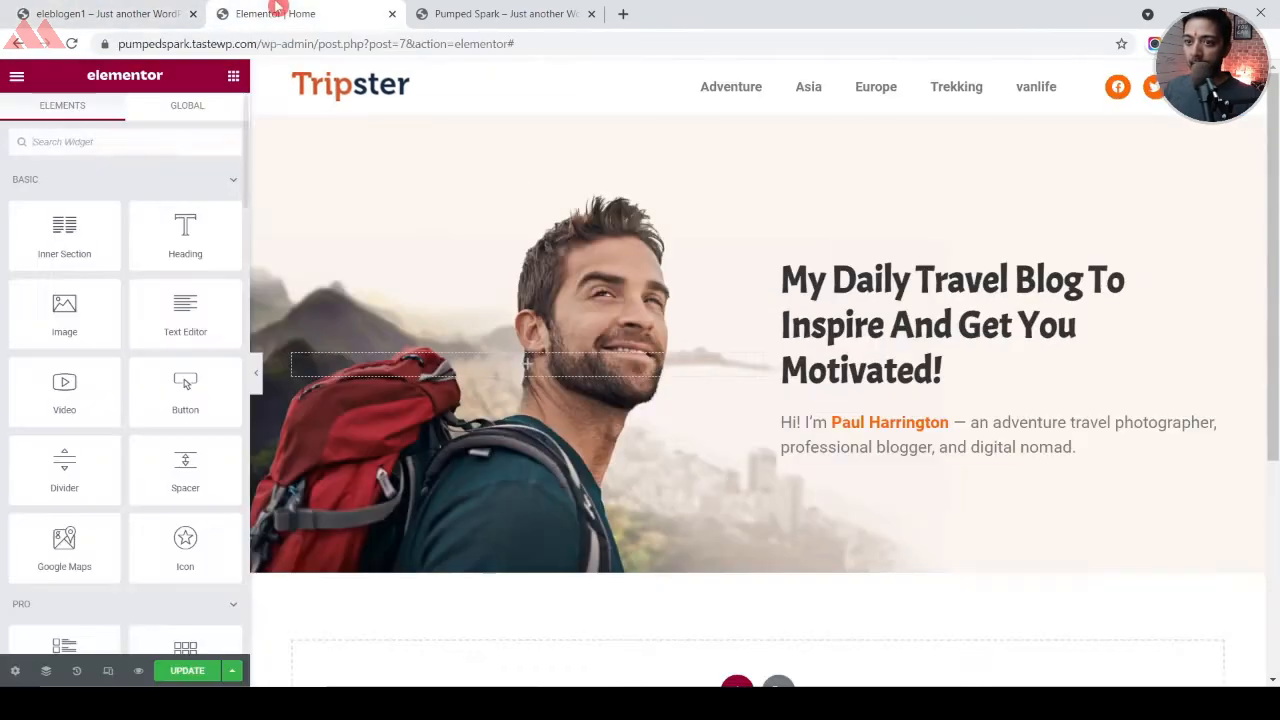
pyautogui.moveTo(185, 385); pyautogui.dragTo(849, 480)
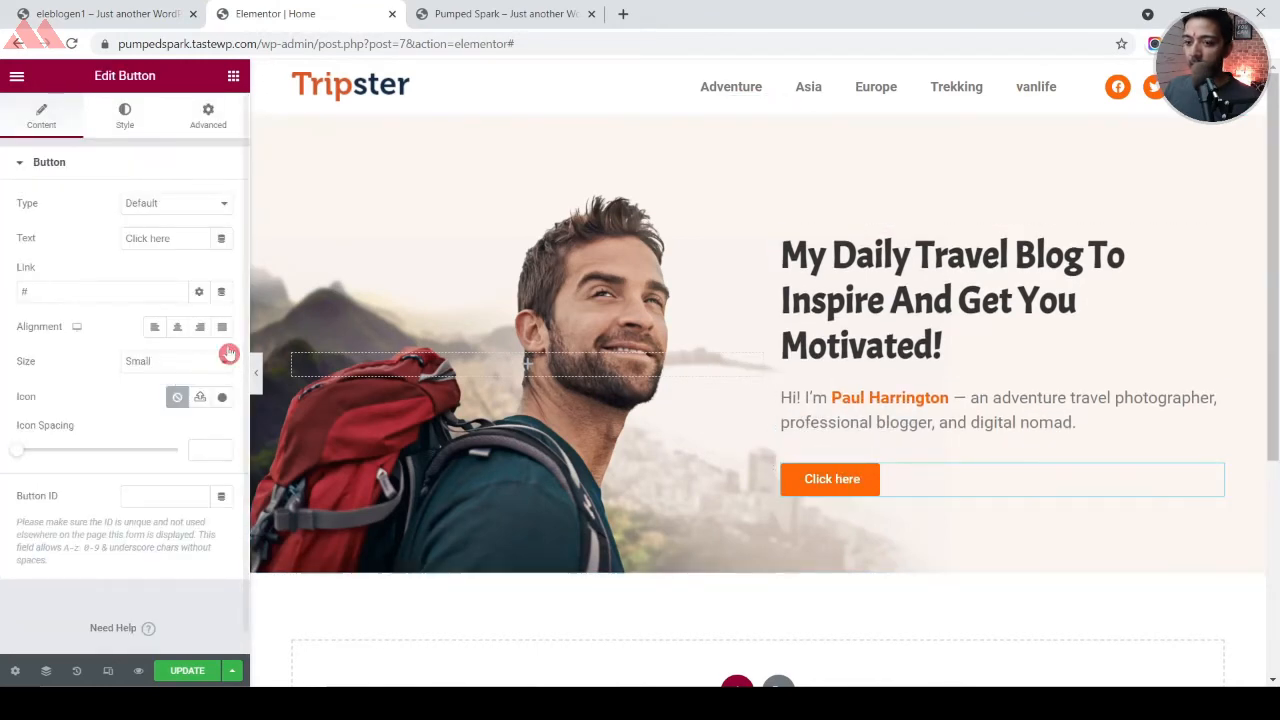
# Label the button "MORE ABOUT ME", keep # as its link, and update the page
pyautogui.tripleClick(178, 237)
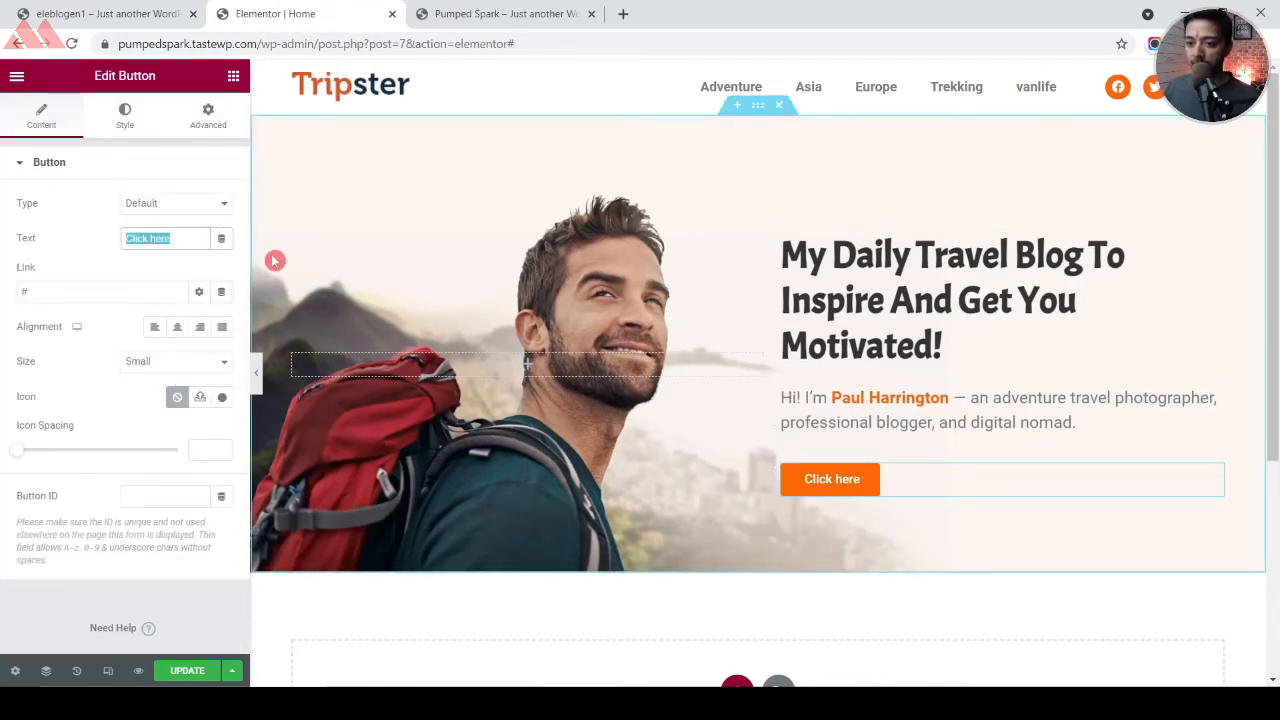
pyautogui.write('MO')
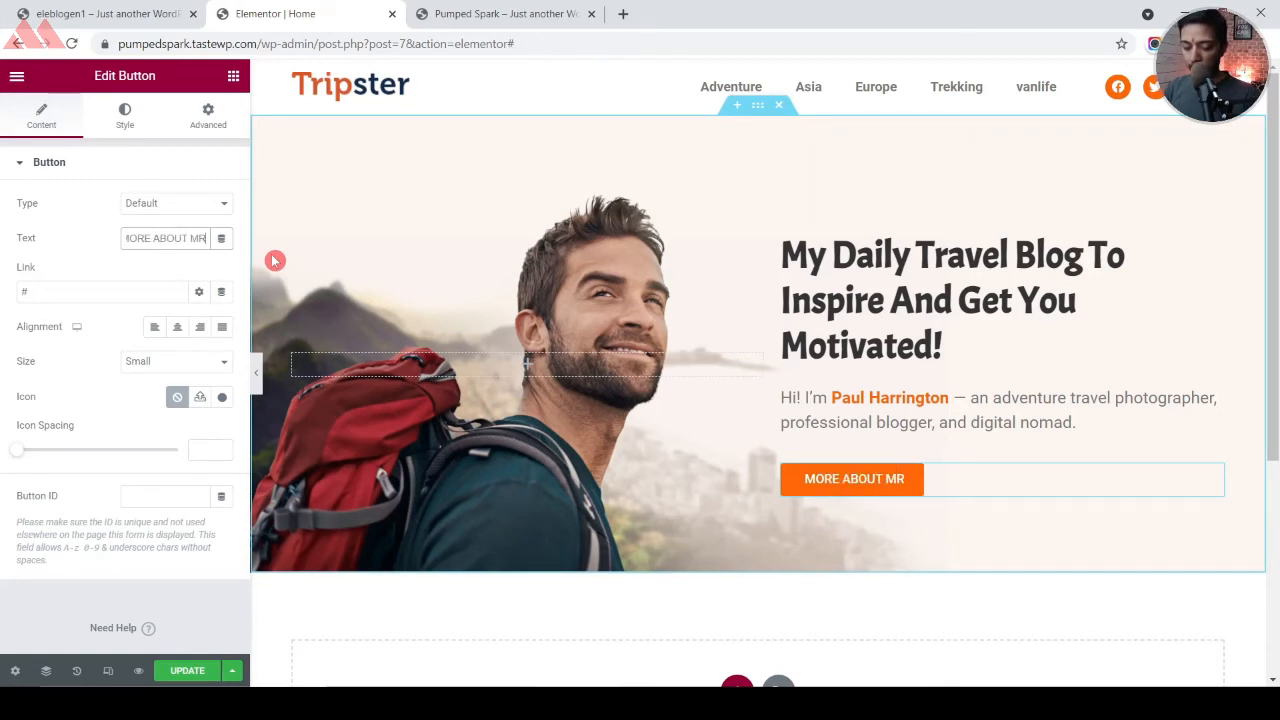
pyautogui.write('RE ABOUT MR')
pyautogui.press('BackSpace')
pyautogui.write('E')
pyautogui.click(60, 296)
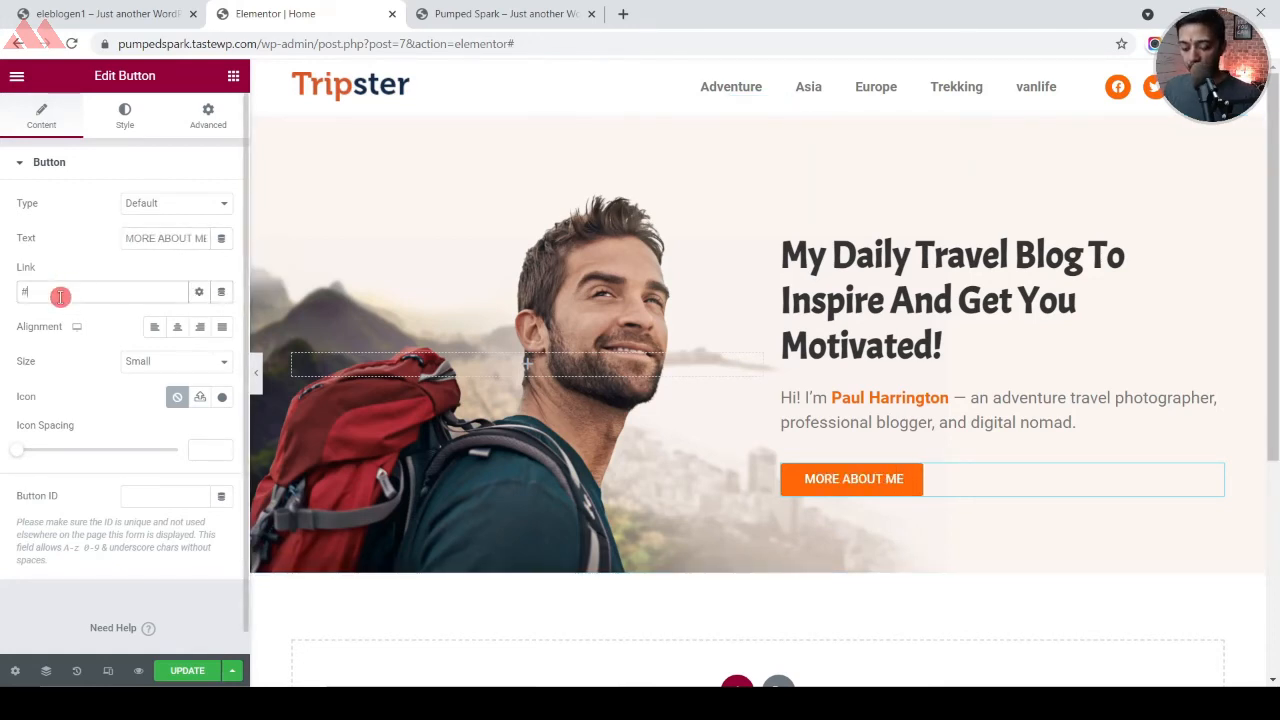
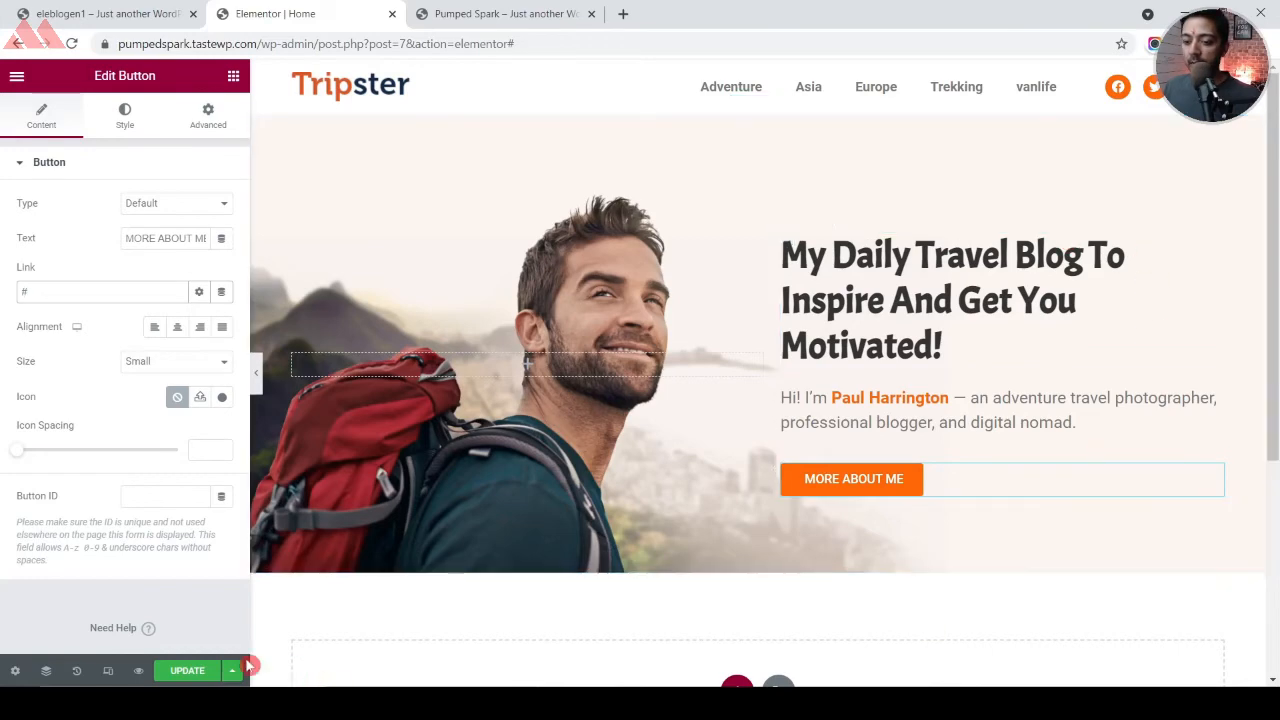
pyautogui.click(187, 670)
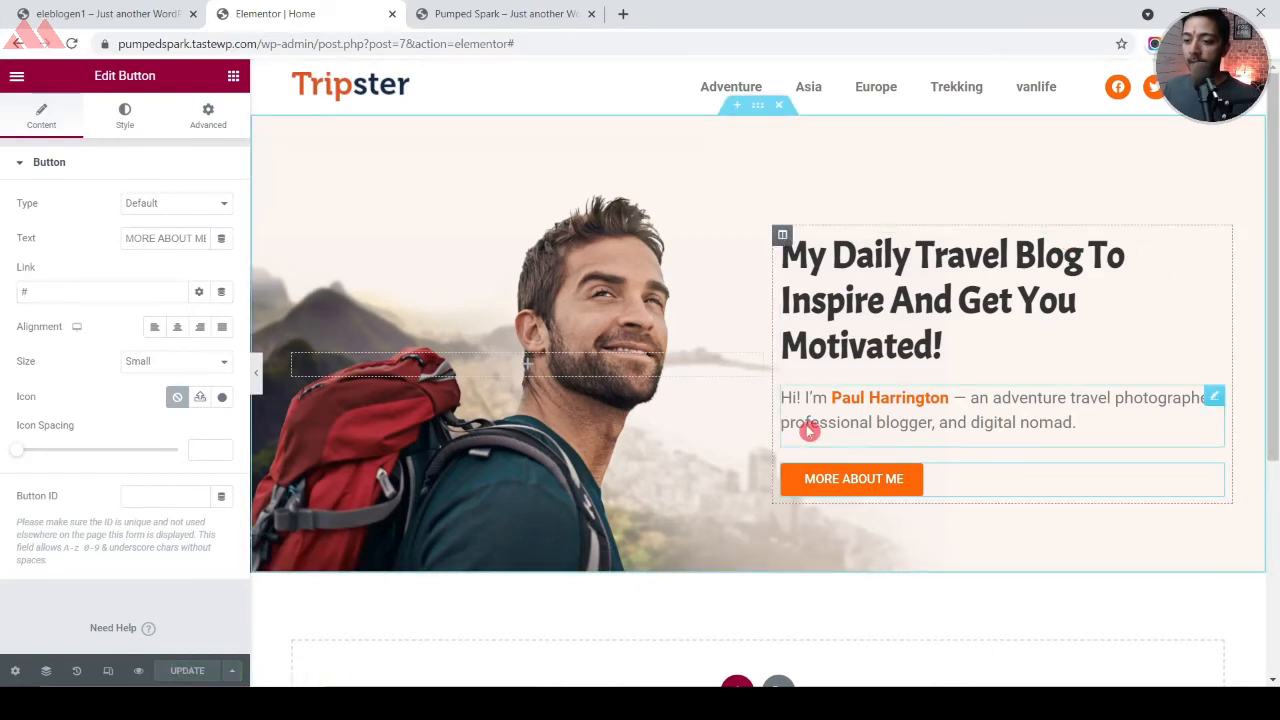
# Switch to the demo site and select the "Explore Destinations" heading text below its hero section
pyautogui.click(112, 12)
pyautogui.scroll(-2, 638, 273)
pyautogui.scroll(-2, 638, 273)
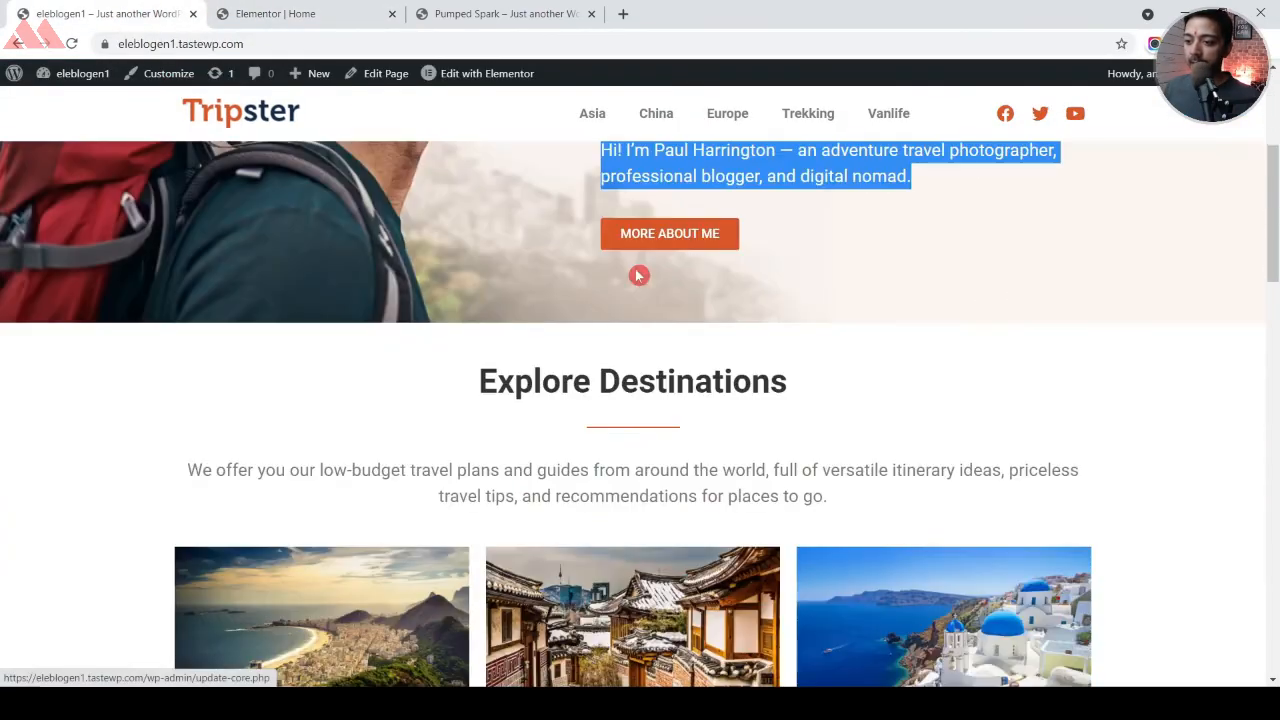
pyautogui.moveTo(481, 378); pyautogui.dragTo(785, 377)
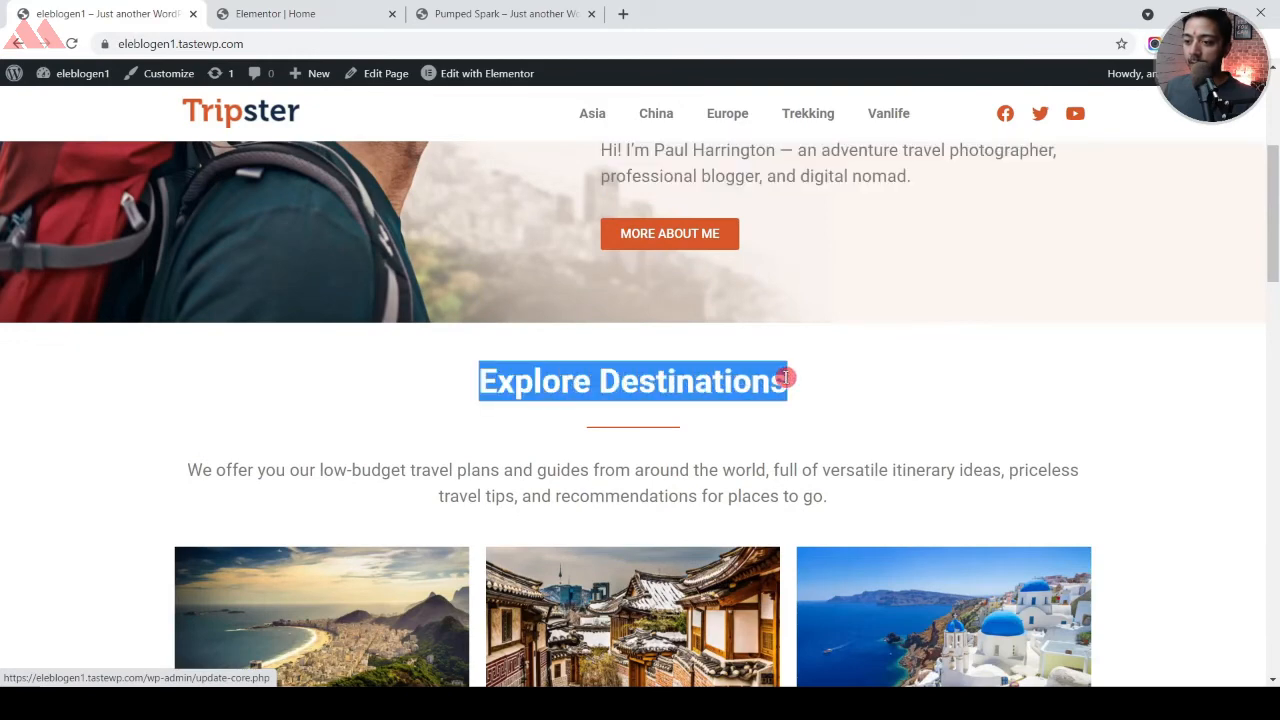
# Return to the Home page in Elementor and open the hero section's advanced margin and padding settings
pyautogui.click(314, 12)
pyautogui.scroll(-2, 603, 300)
pyautogui.scroll(2, 708, 294)
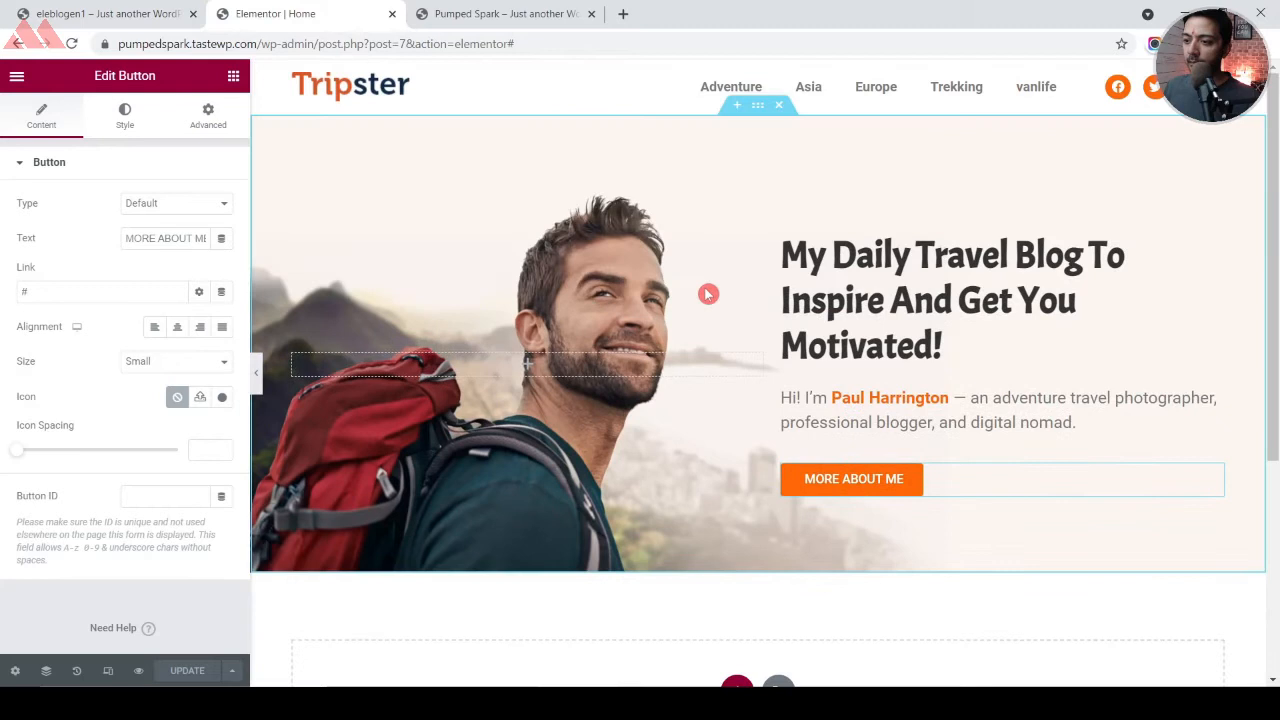
pyautogui.click(758, 118)
pyautogui.click(202, 123)
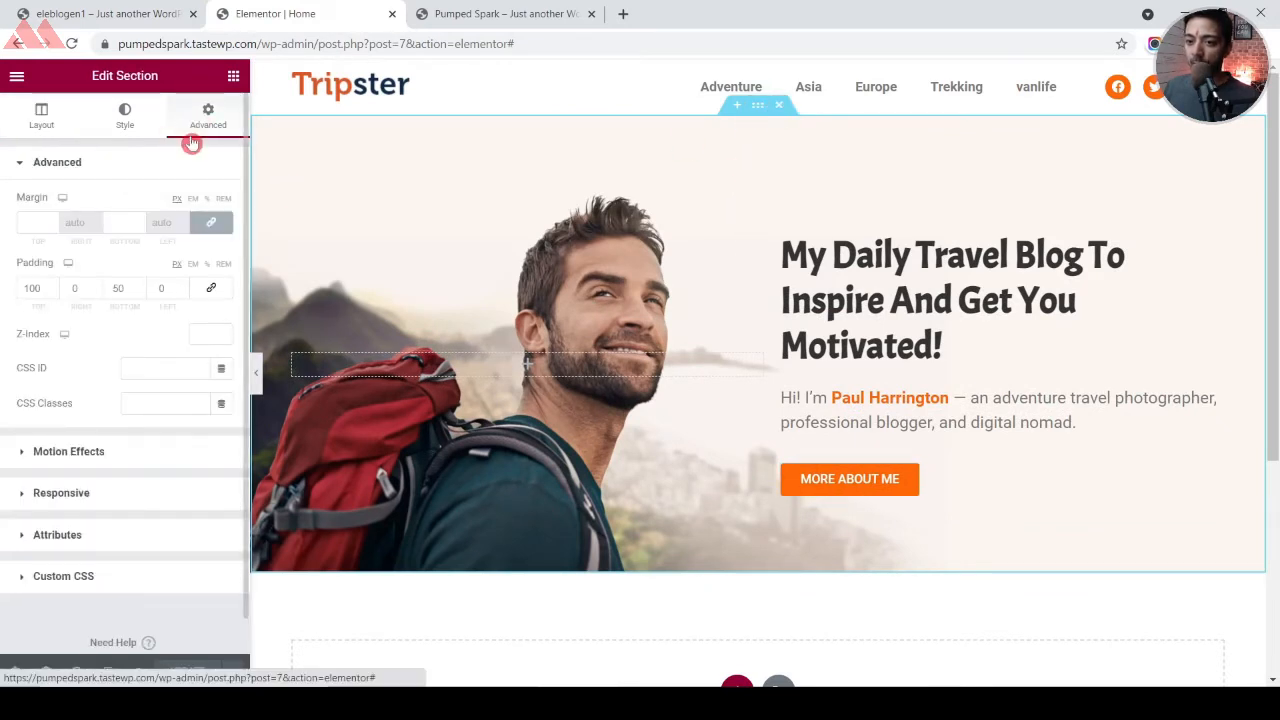
# Unlink the hero section's margin values and set its bottom margin to 50 px
pyautogui.click(211, 222)
pyautogui.click(112, 226)
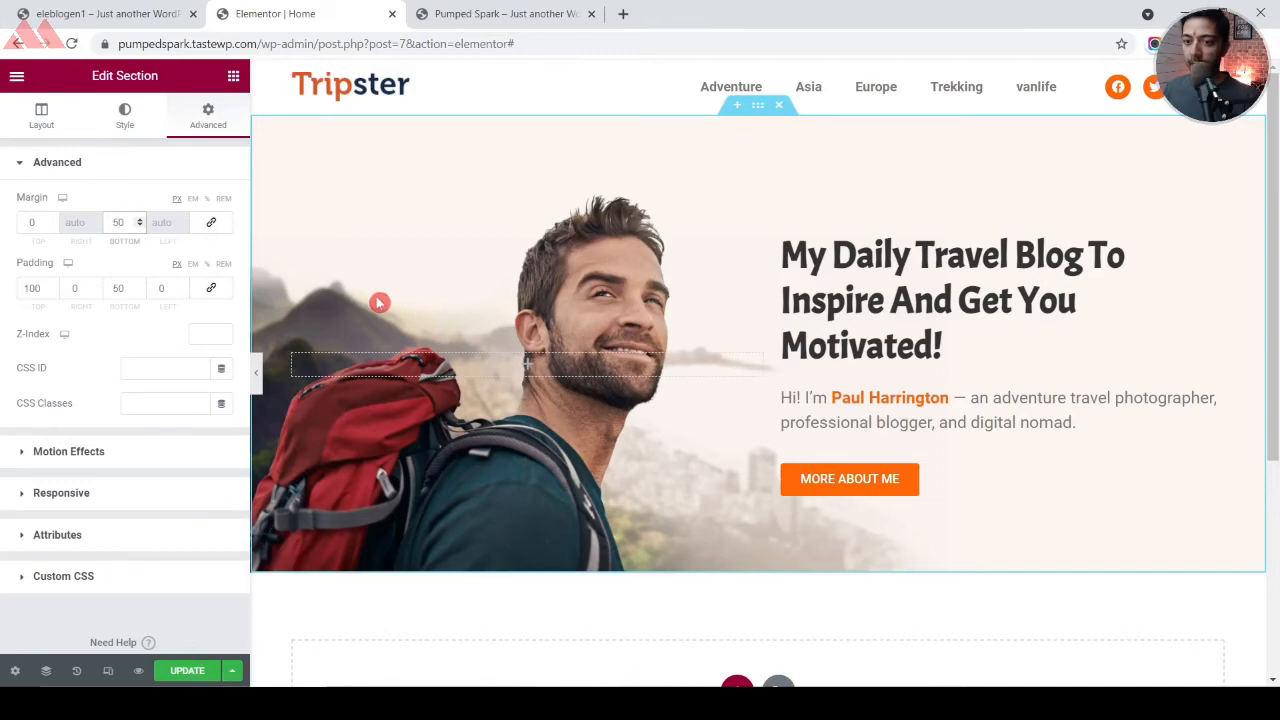
pyautogui.click(233, 76)
# Add a new single-column section below the hero section
pyautogui.scroll(-2, 853, 433)
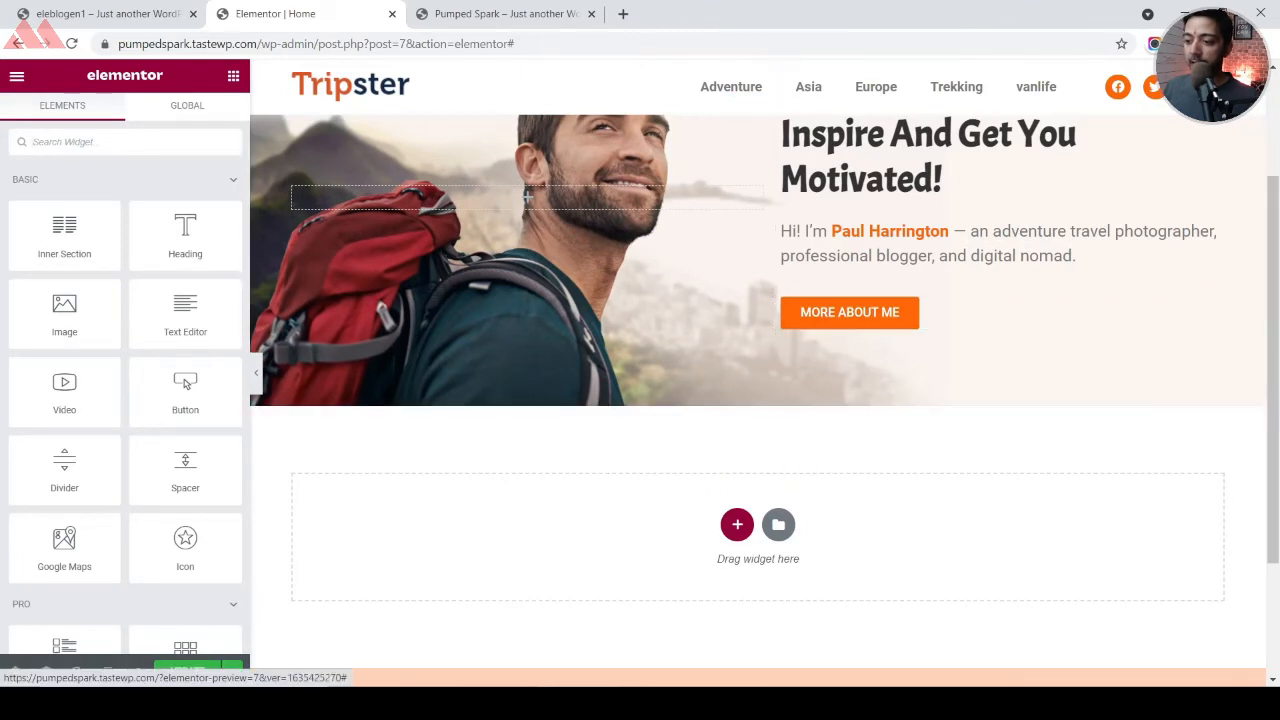
pyautogui.click(737, 524)
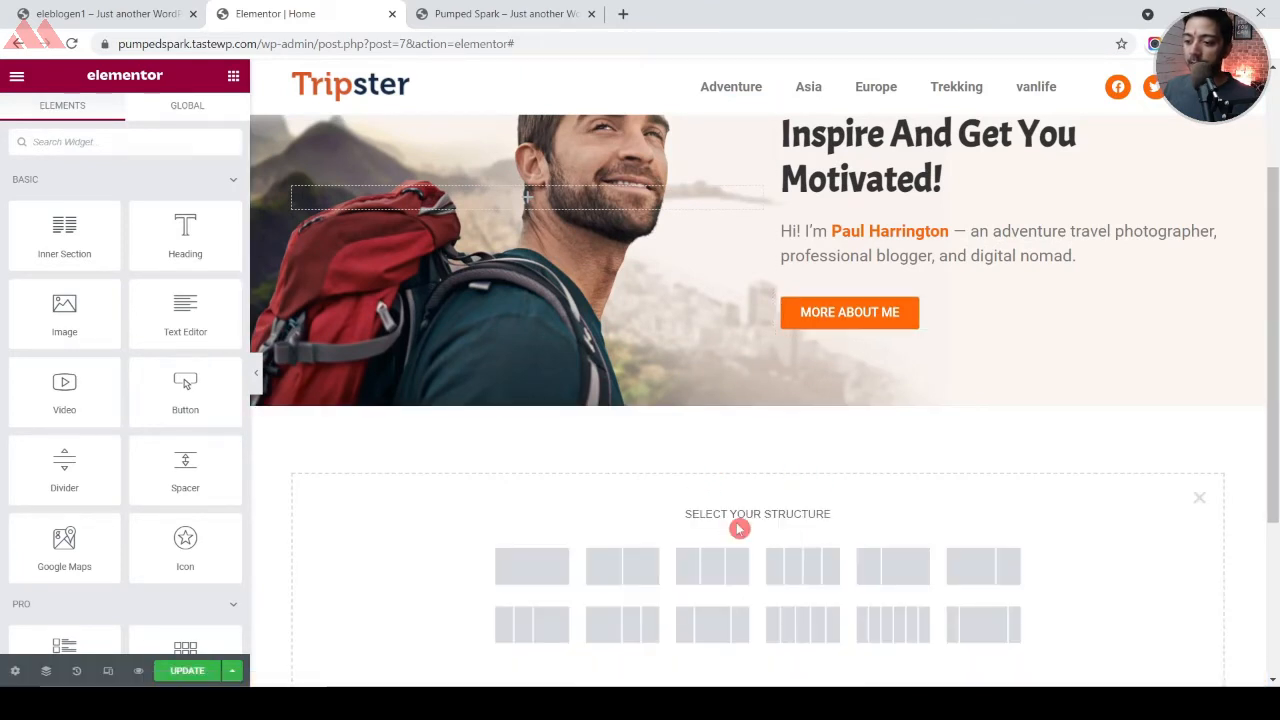
pyautogui.click(527, 580)
# Add a centered heading reading "Explore Destinations" to the new section
pyautogui.click(233, 78)
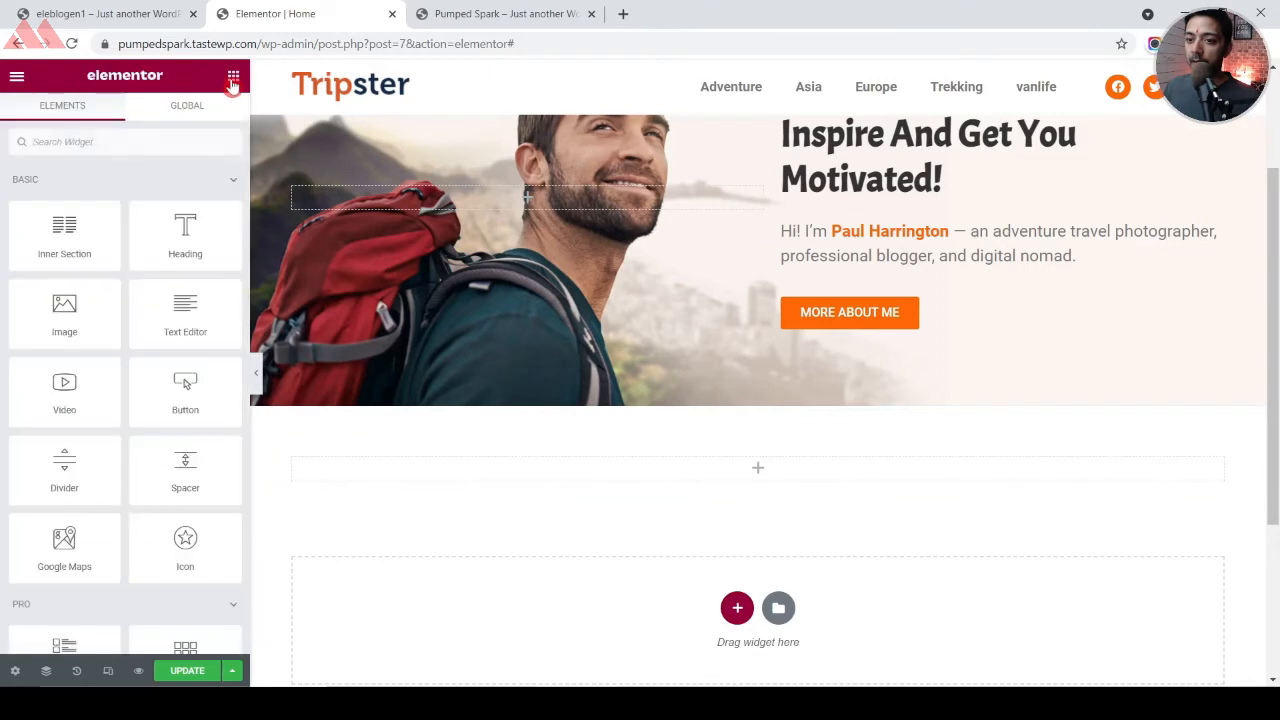
pyautogui.moveTo(185, 228); pyautogui.dragTo(757, 475)
pyautogui.tripleClick(106, 247)
pyautogui.write('Explore Destinations')
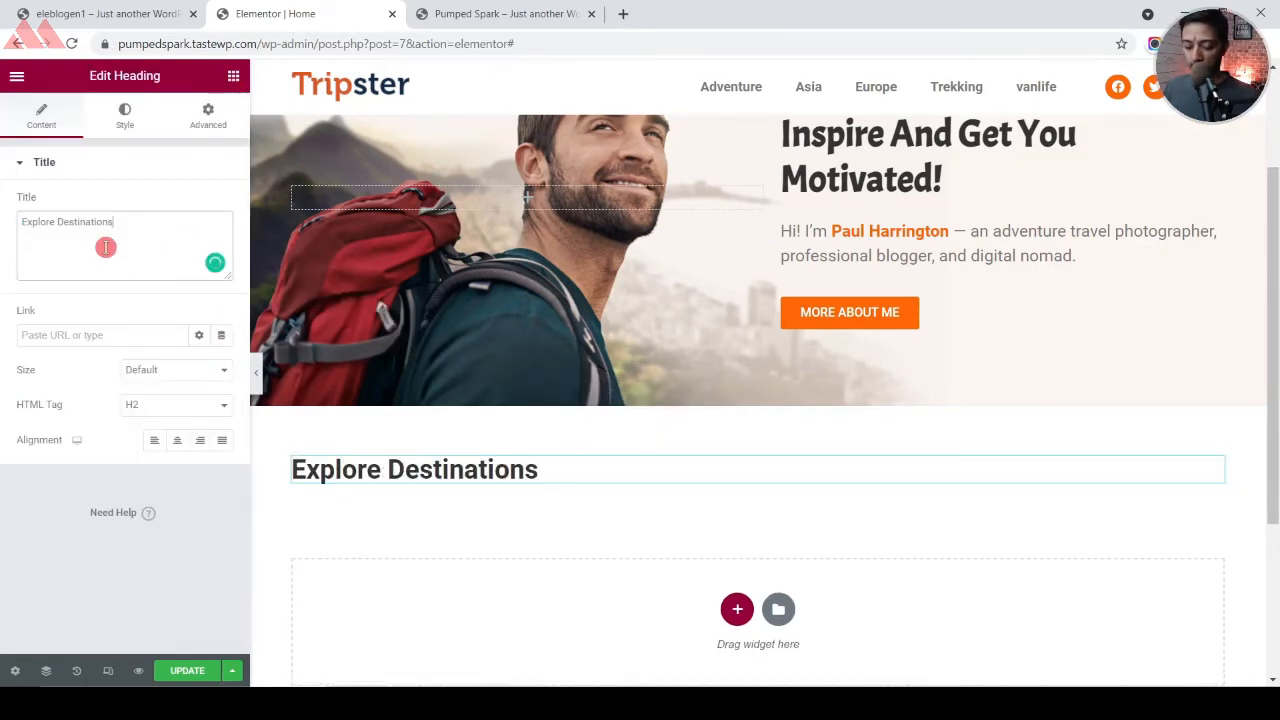
pyautogui.click(177, 442)
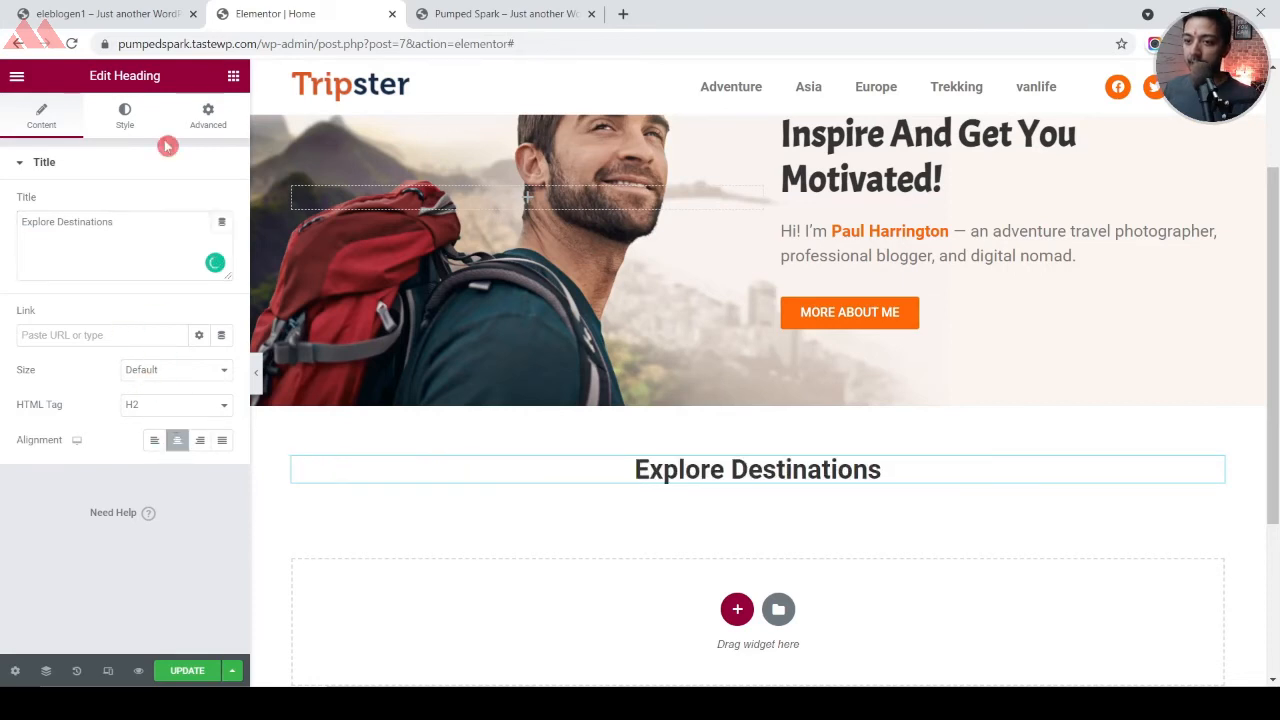
# Add a divider below the Explore Destinations heading, with a width of 10% and center alignment
pyautogui.click(233, 76)
pyautogui.moveTo(64, 462); pyautogui.dragTo(763, 483)
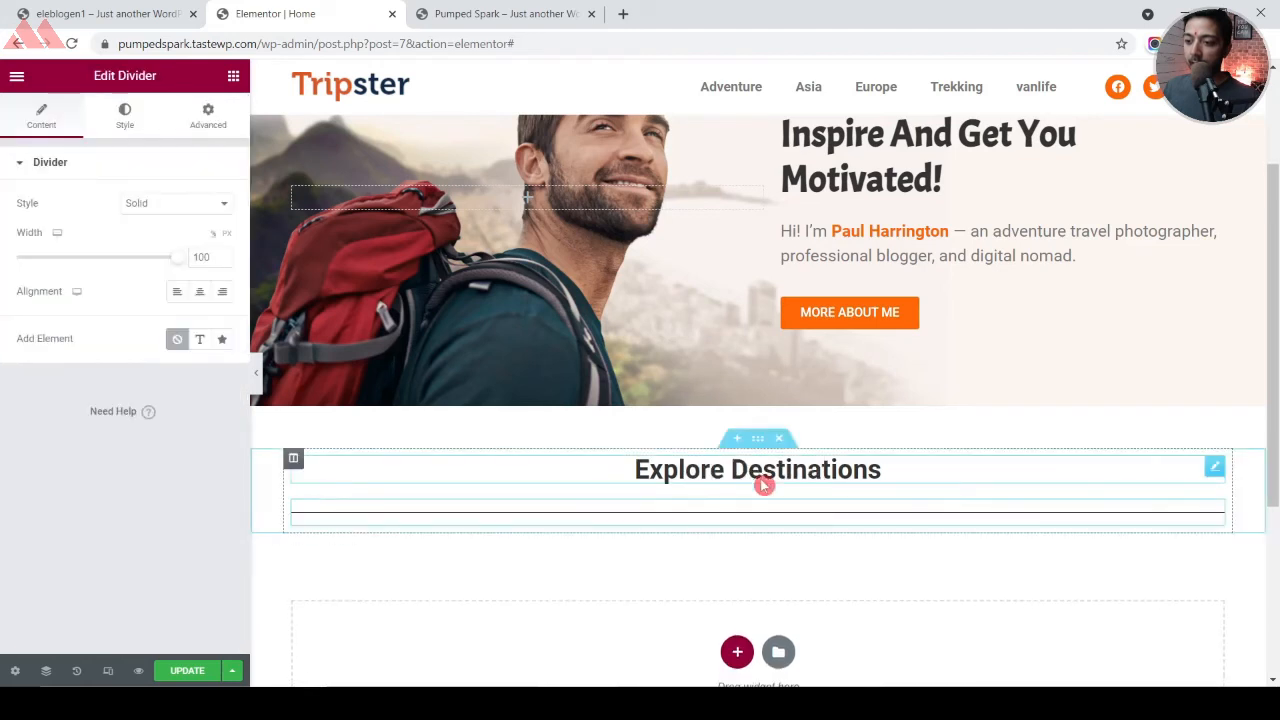
pyautogui.click(205, 257)
pyautogui.press('BackSpace')
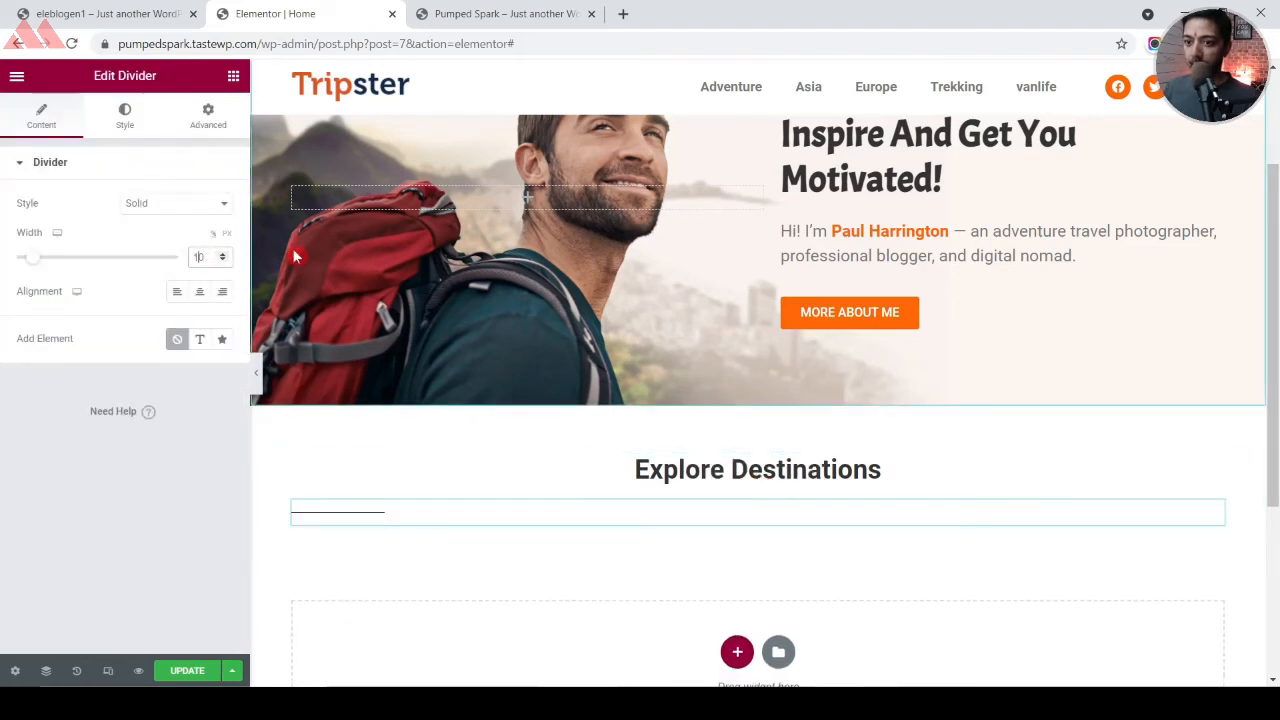
pyautogui.click(199, 291)
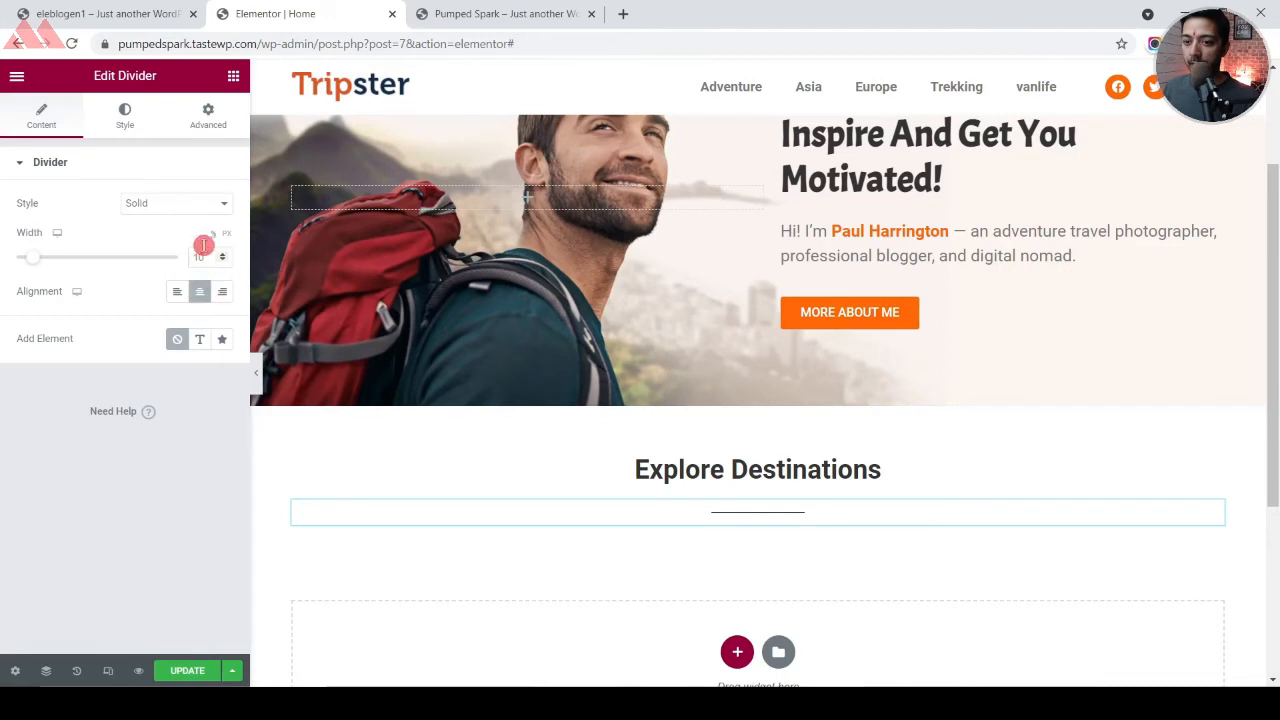
# Style the divider with the global Accent color and a weight of 4
pyautogui.click(111, 130)
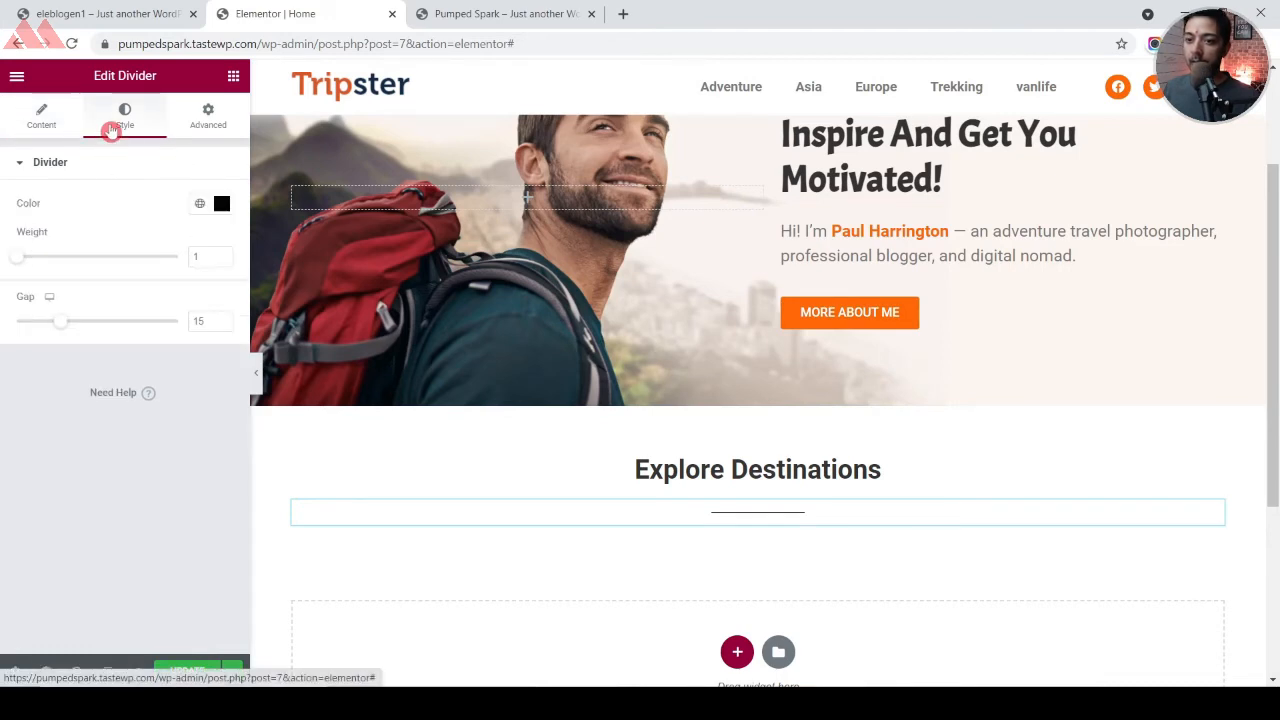
pyautogui.click(199, 203)
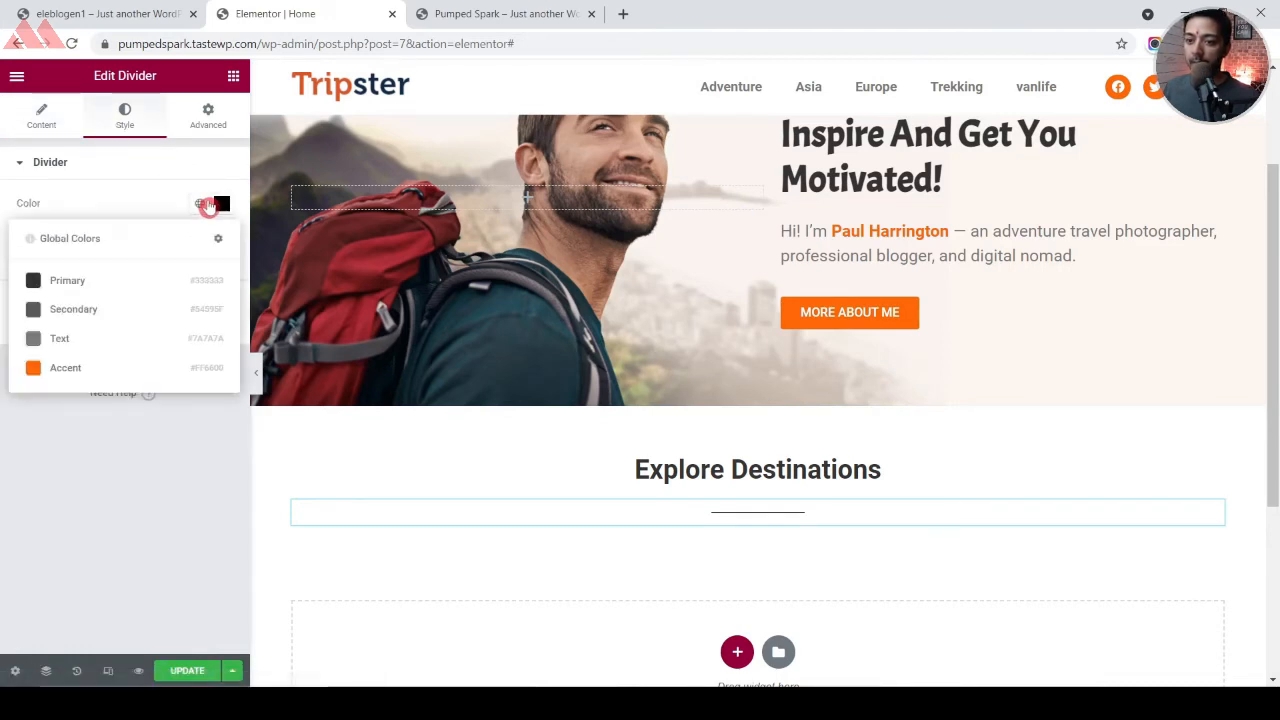
pyautogui.click(72, 375)
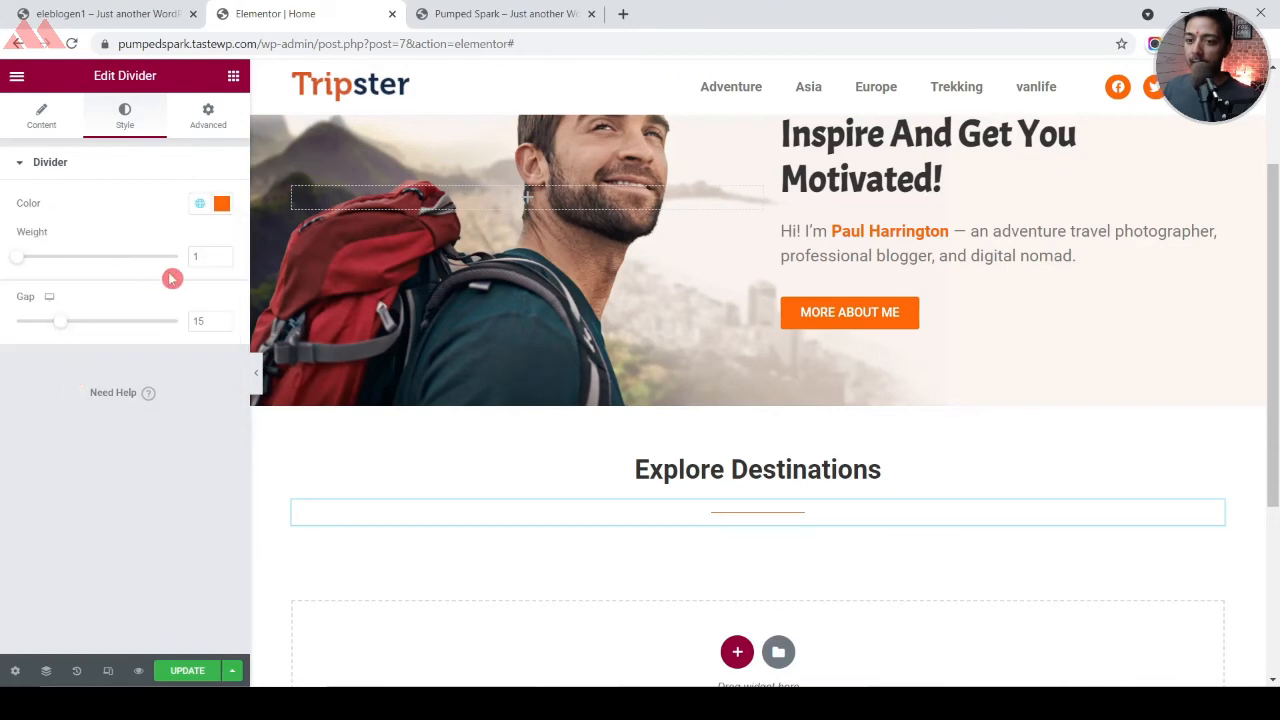
pyautogui.press('BackSpace')
pyautogui.write('4')
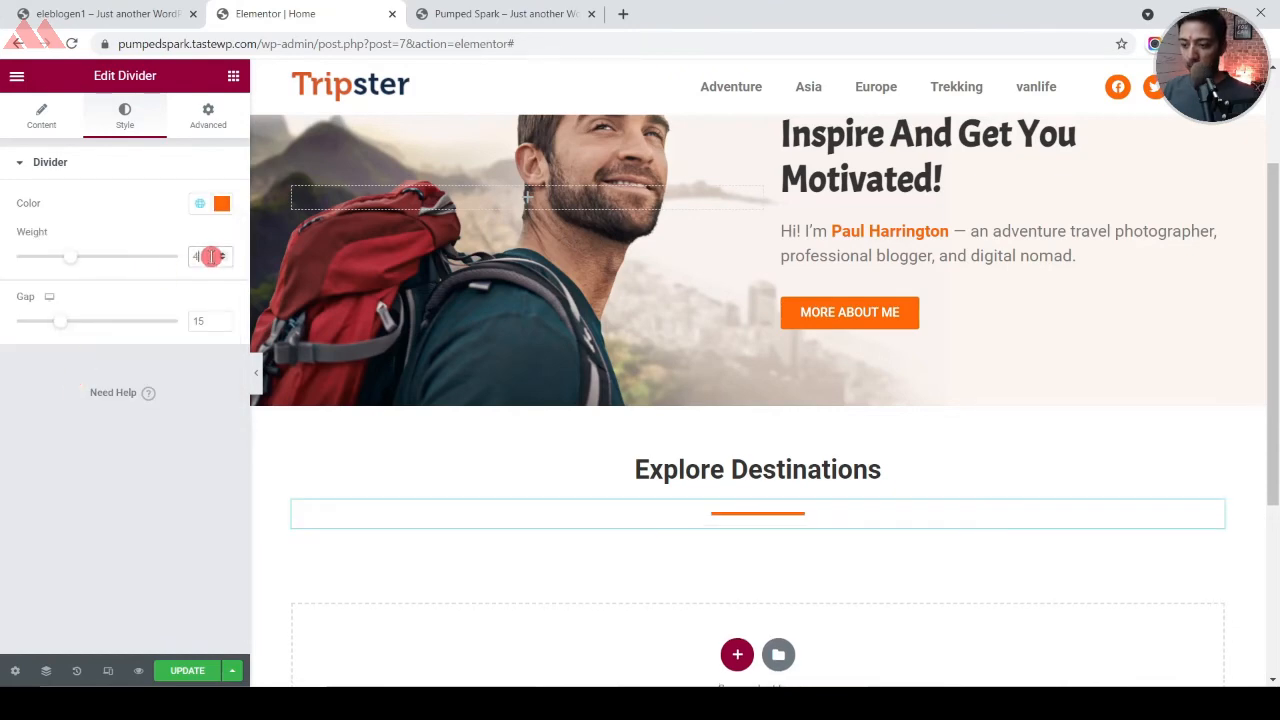
# Copy the introductory paragraph under Explore Destinations from the eleblogen1 reference page, and return to the page editor
pyautogui.click(120, 8)
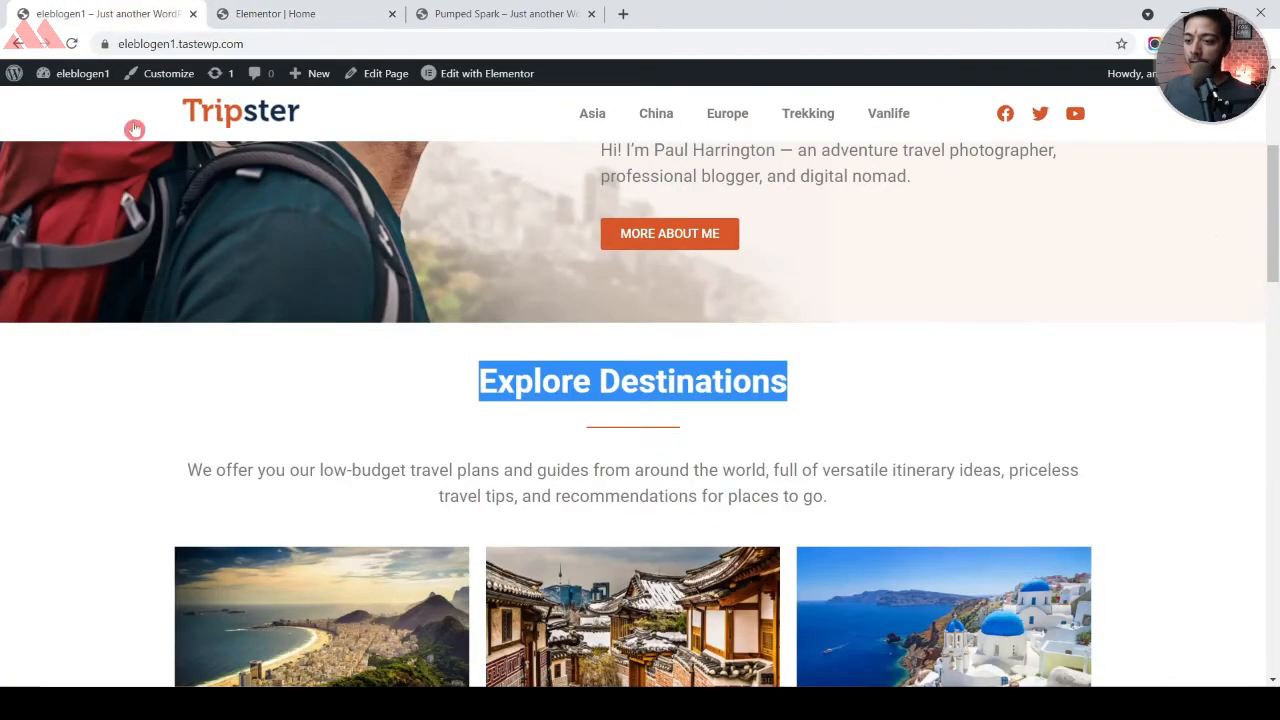
pyautogui.moveTo(189, 469); pyautogui.dragTo(895, 490)
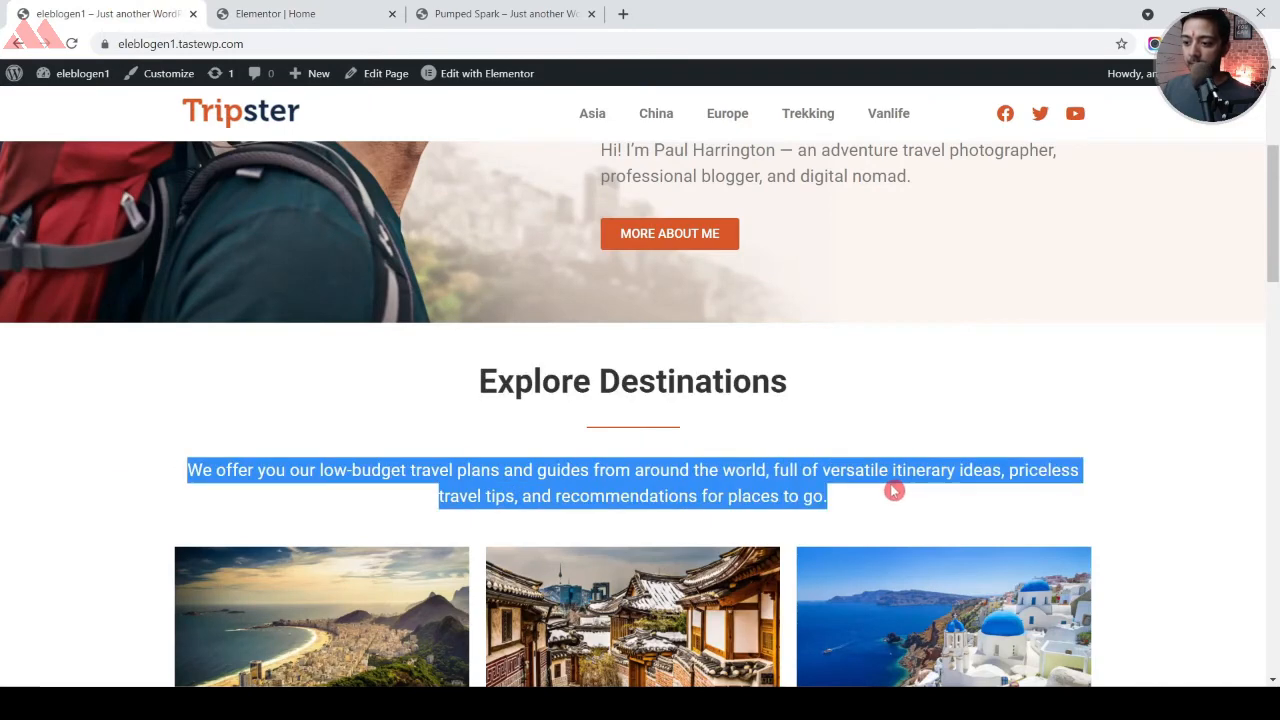
pyautogui.click(367, 7)
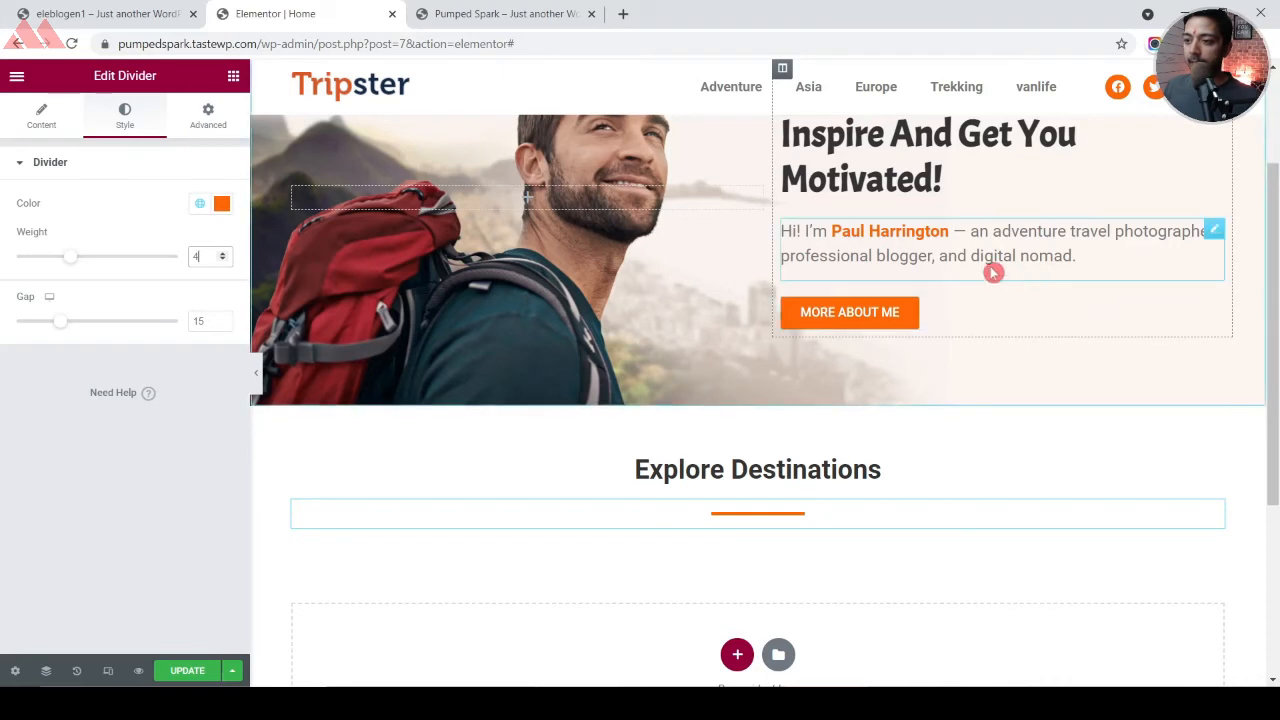
# Copy the hero section's text widget and paste it below the orange divider
pyautogui.rightClick(1214, 232)
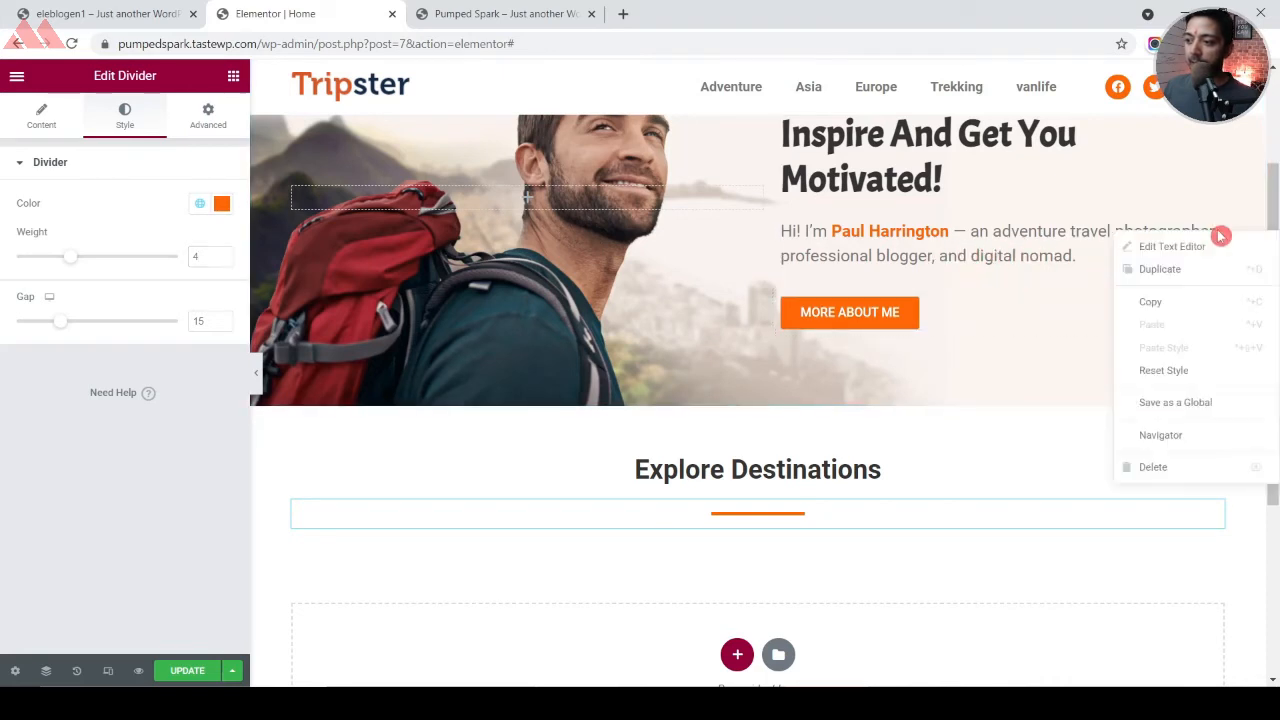
pyautogui.click(1176, 300)
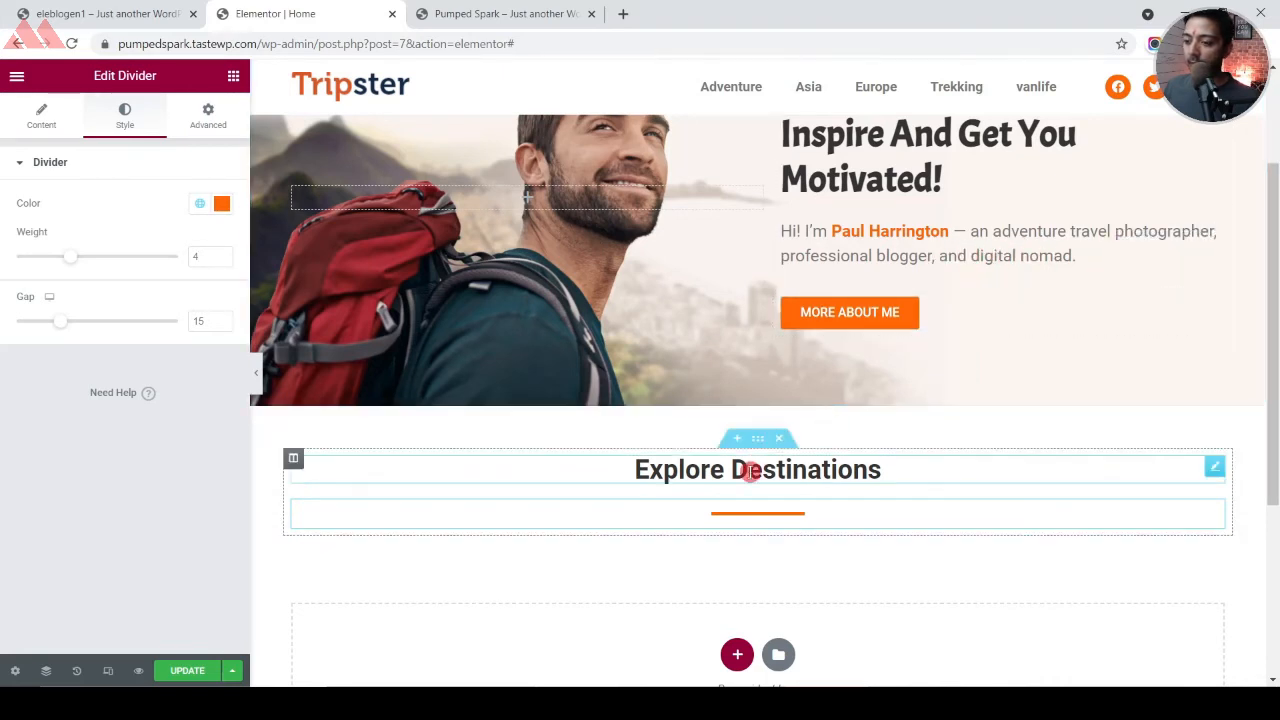
pyautogui.rightClick(756, 516)
pyautogui.click(782, 528)
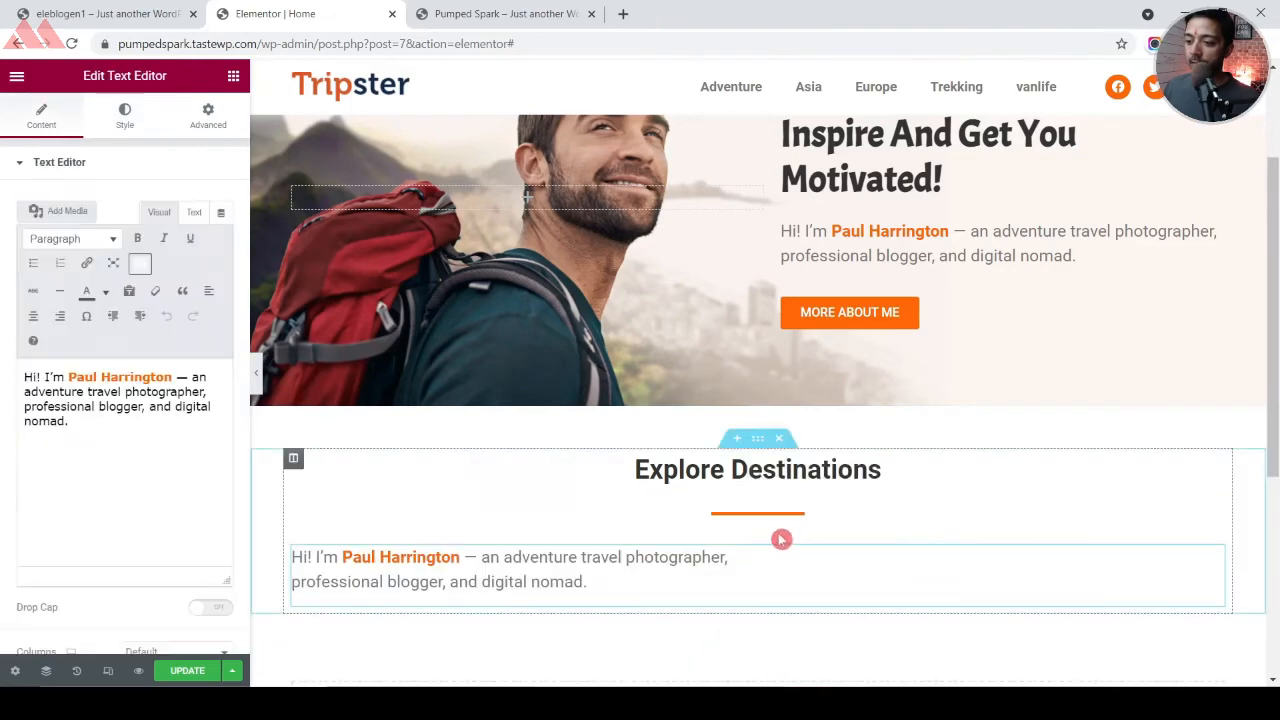
# Replace the pasted widget's text with the "We offer you our low-budget travel plans" paragraph and center-align it
pyautogui.click(194, 472)
pyautogui.hotkey('ctrl', 'a')
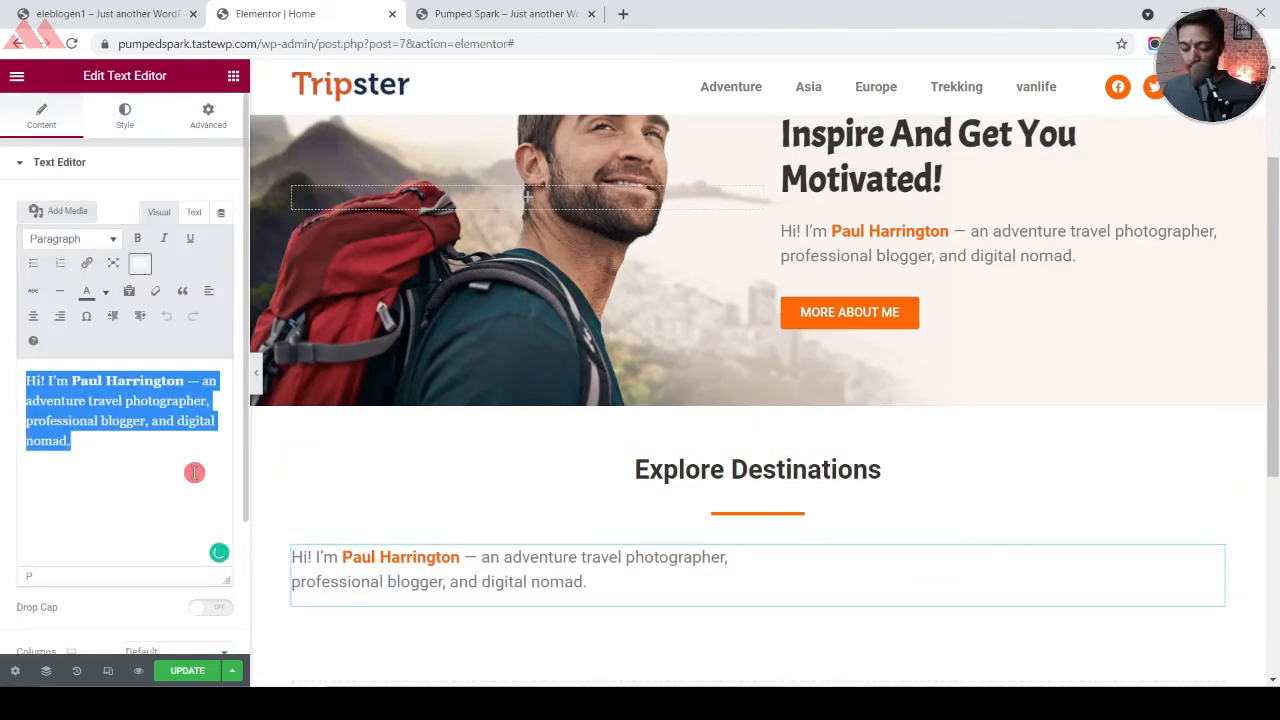
pyautogui.hotkey('ctrl', 'v')
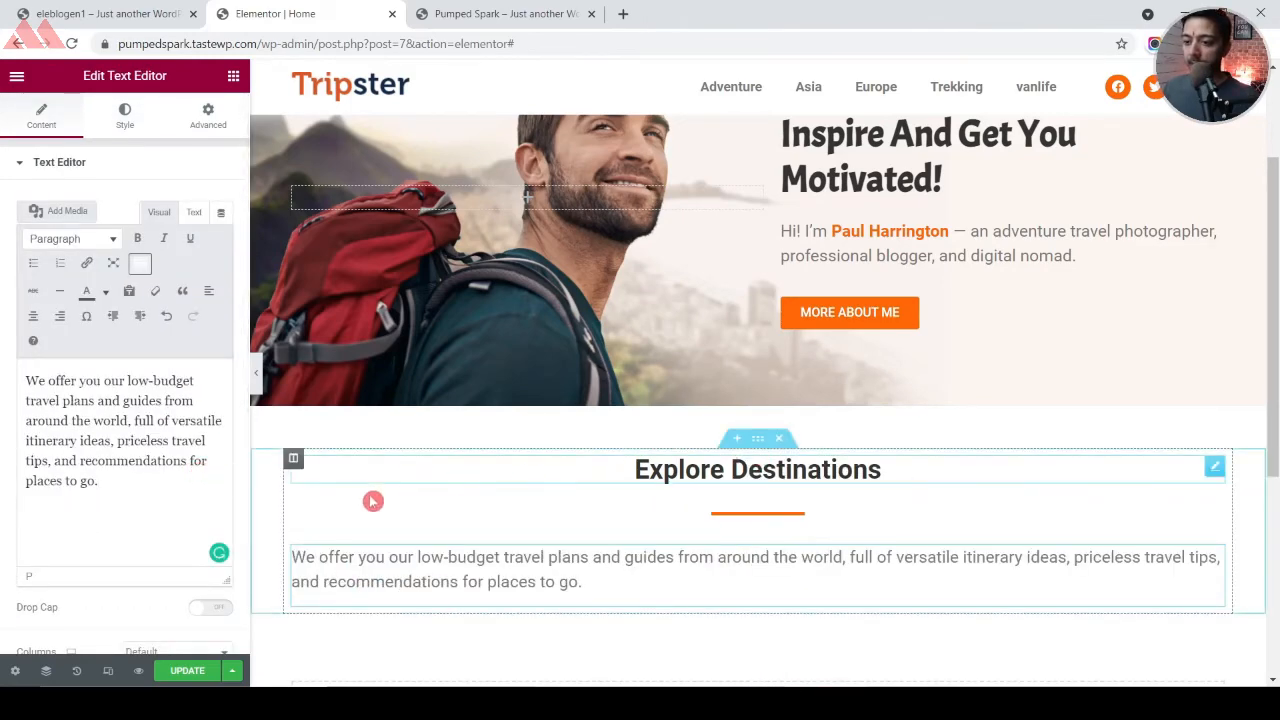
pyautogui.click(124, 118)
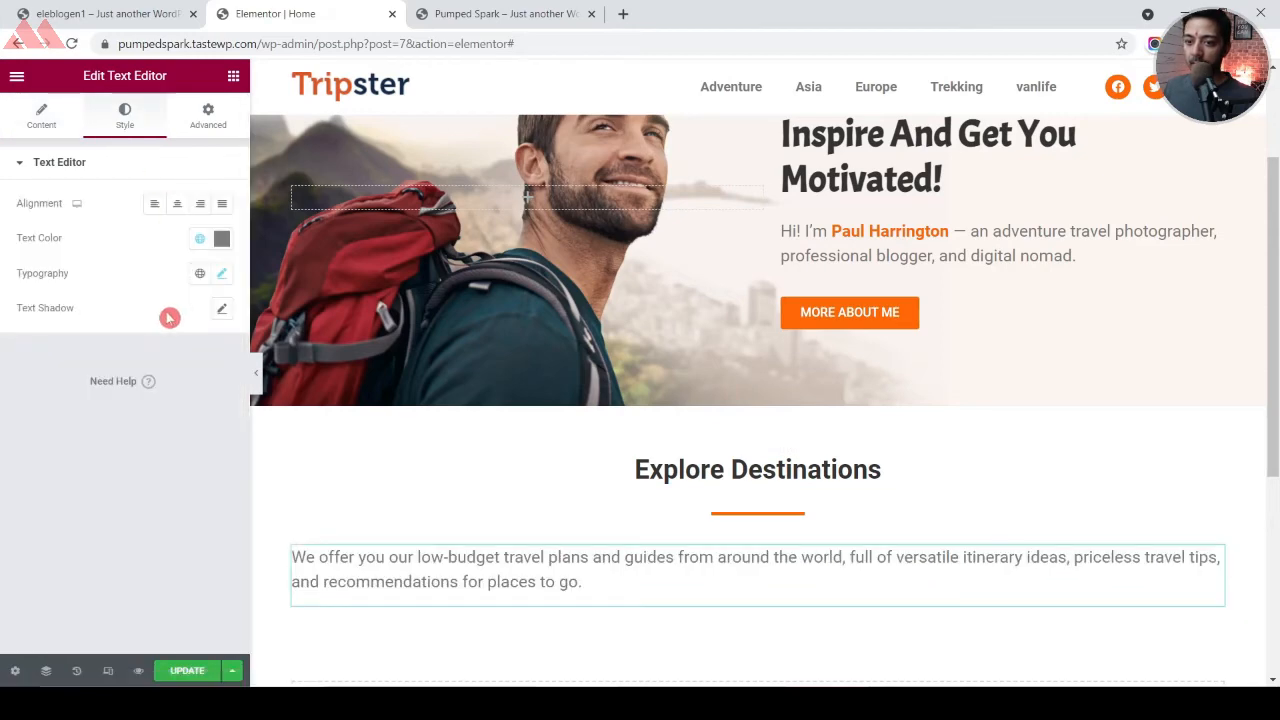
pyautogui.click(177, 203)
# Check the reference page's destinations layout, and add an inner section below the paragraph, duplicating a column to make three
pyautogui.scroll(-3, 845, 375)
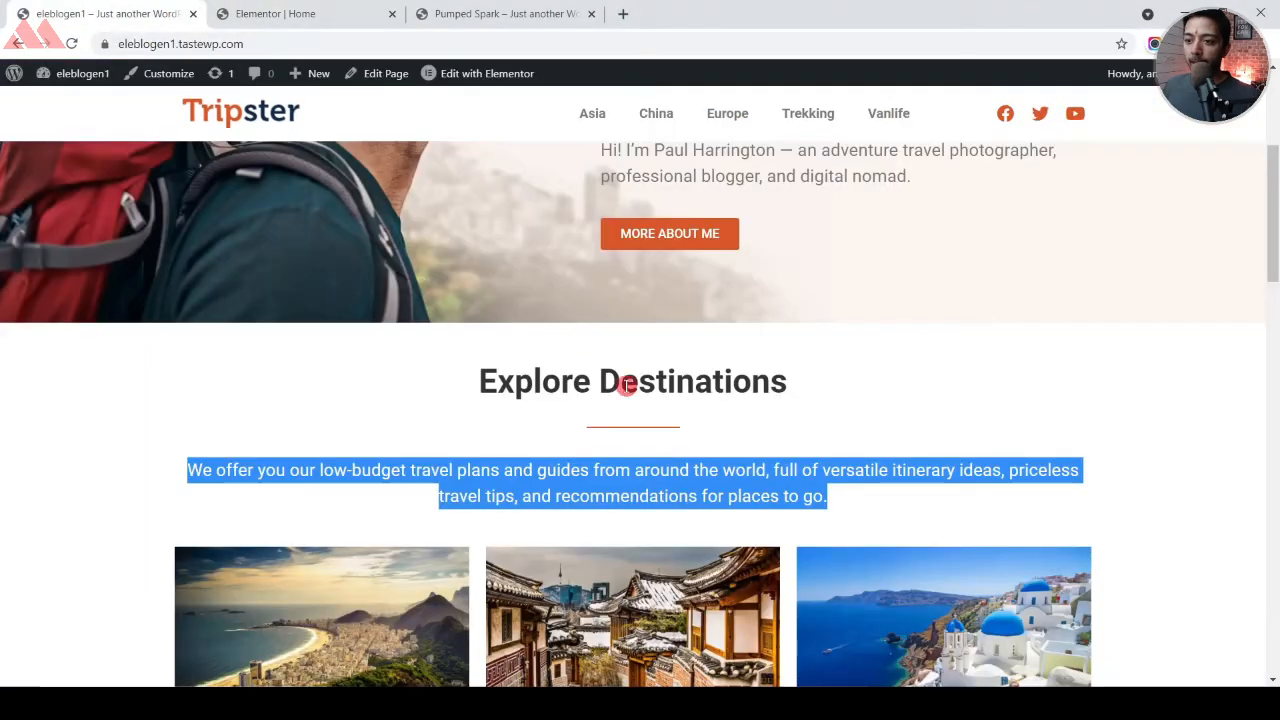
pyautogui.scroll(-3, 623, 380)
pyautogui.click(1175, 407)
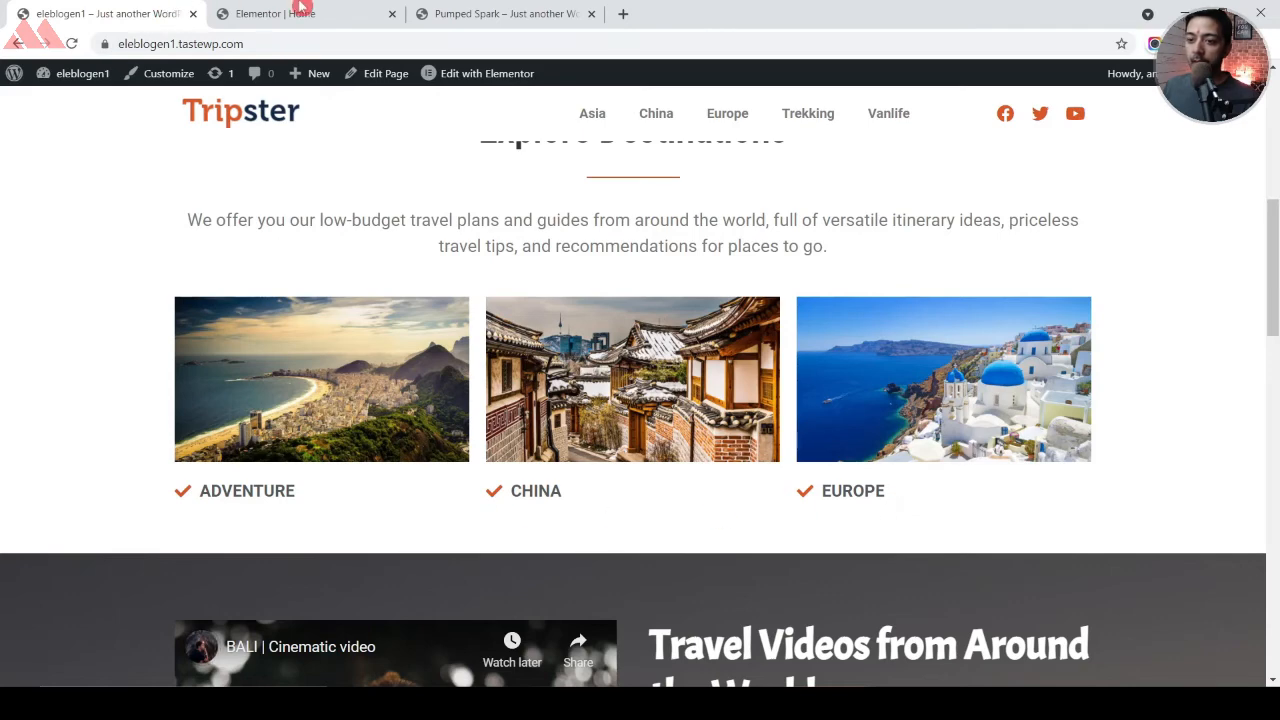
pyautogui.click(302, 10)
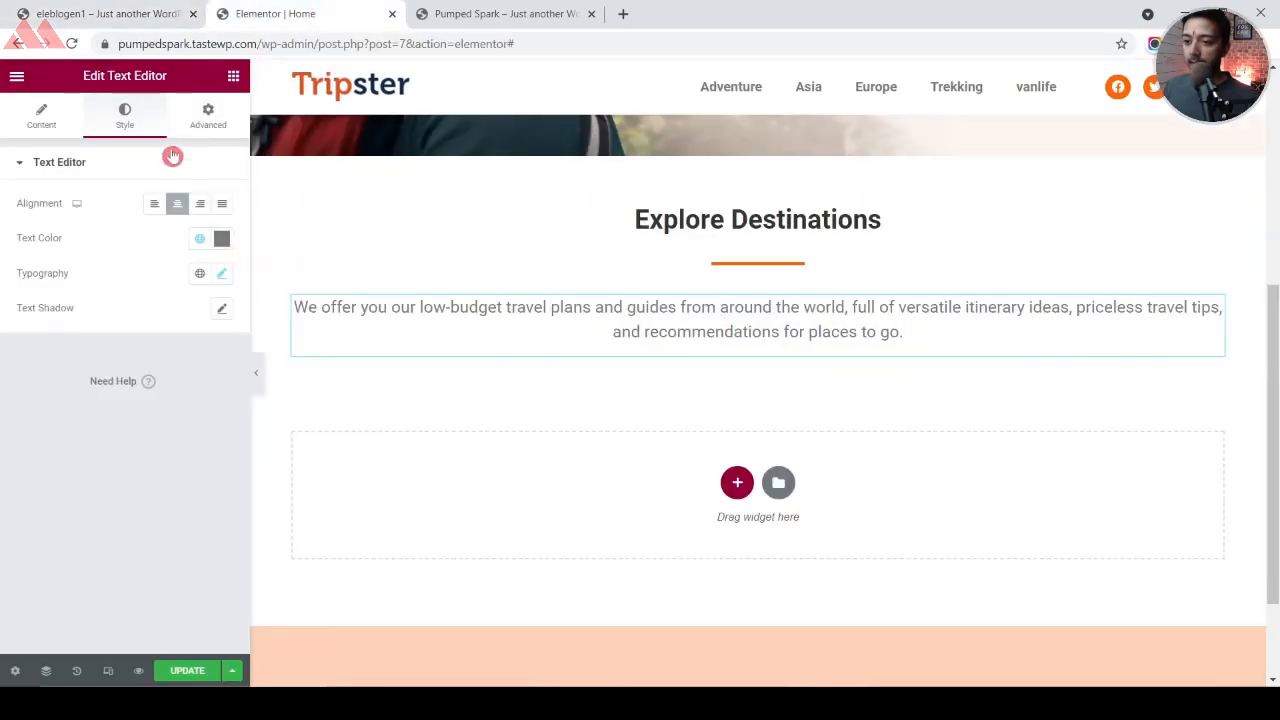
pyautogui.click(233, 75)
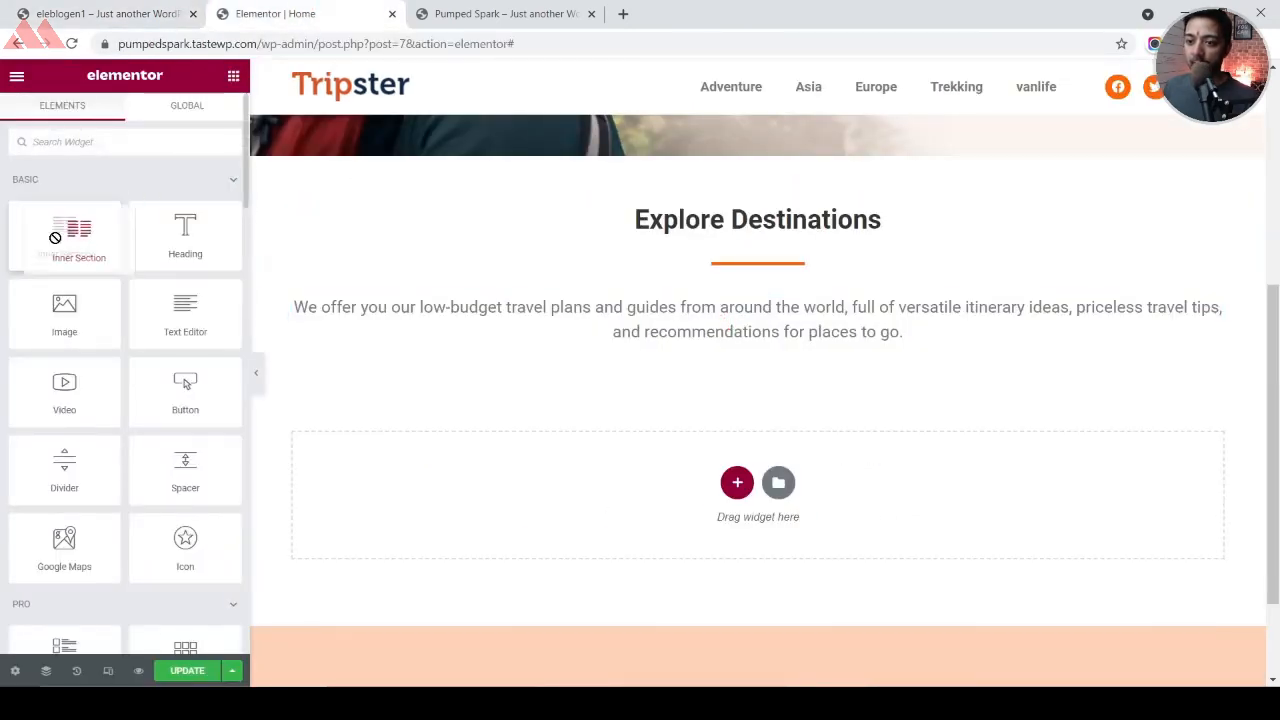
pyautogui.moveTo(54, 243); pyautogui.dragTo(601, 358)
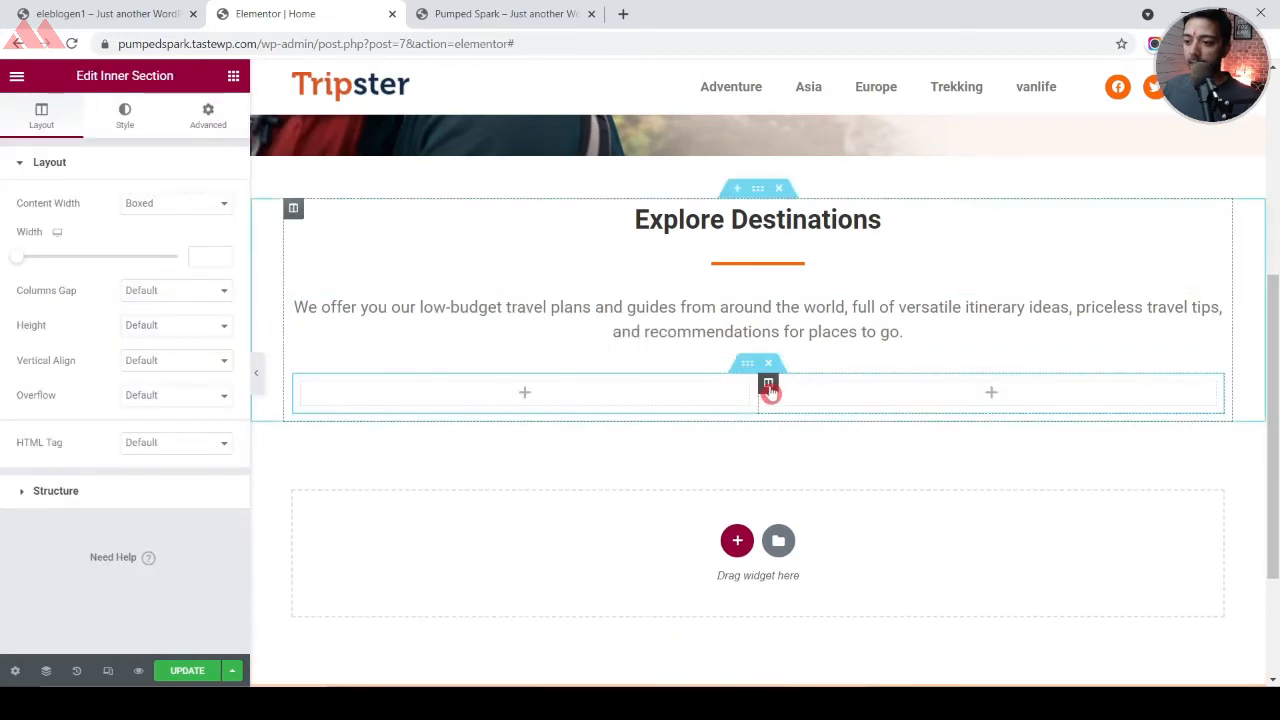
pyautogui.rightClick(768, 384)
pyautogui.click(840, 455)
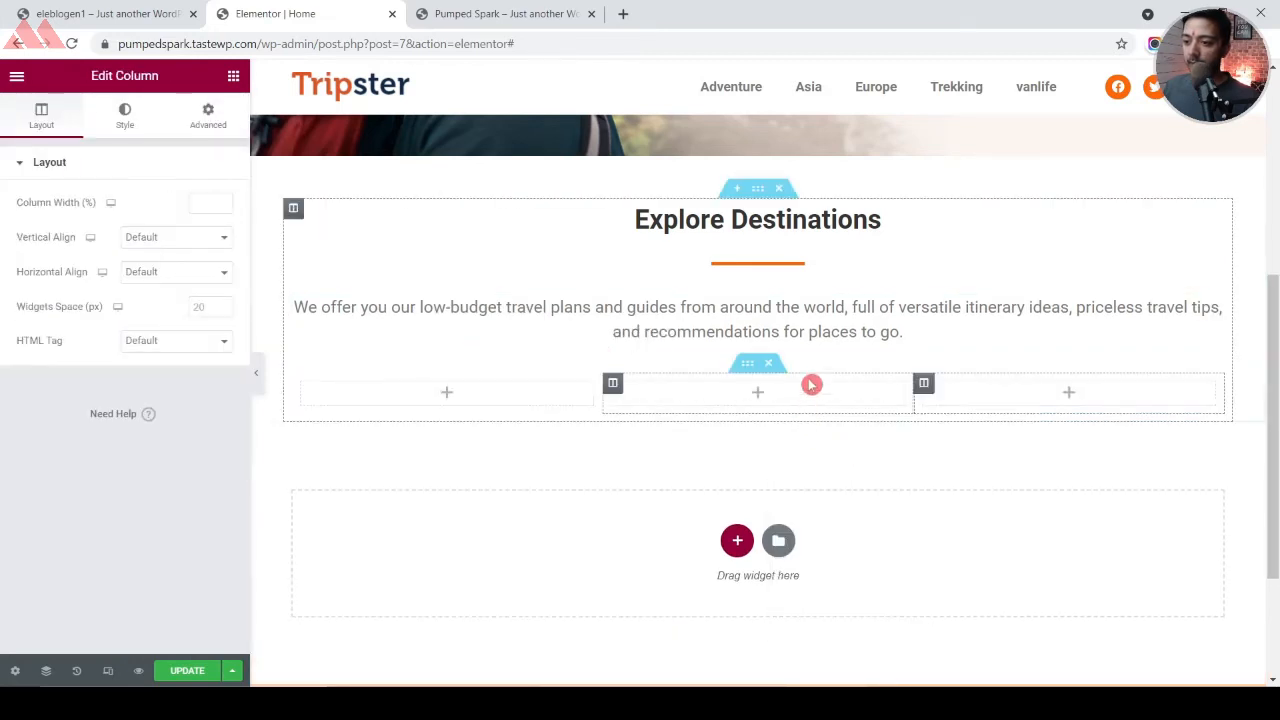
# Add an image widget to the first inner column, with size Medium Large - 768 x 0 and center alignment
pyautogui.click(233, 77)
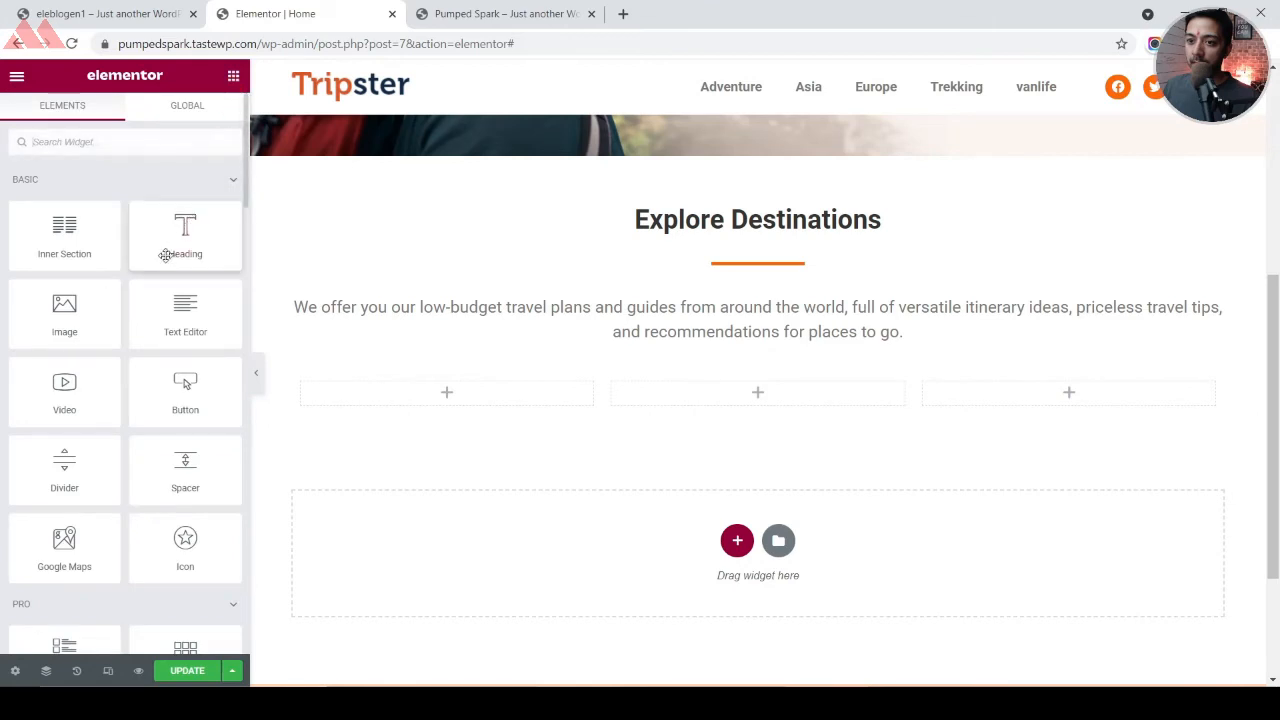
pyautogui.moveTo(64, 312); pyautogui.dragTo(514, 406)
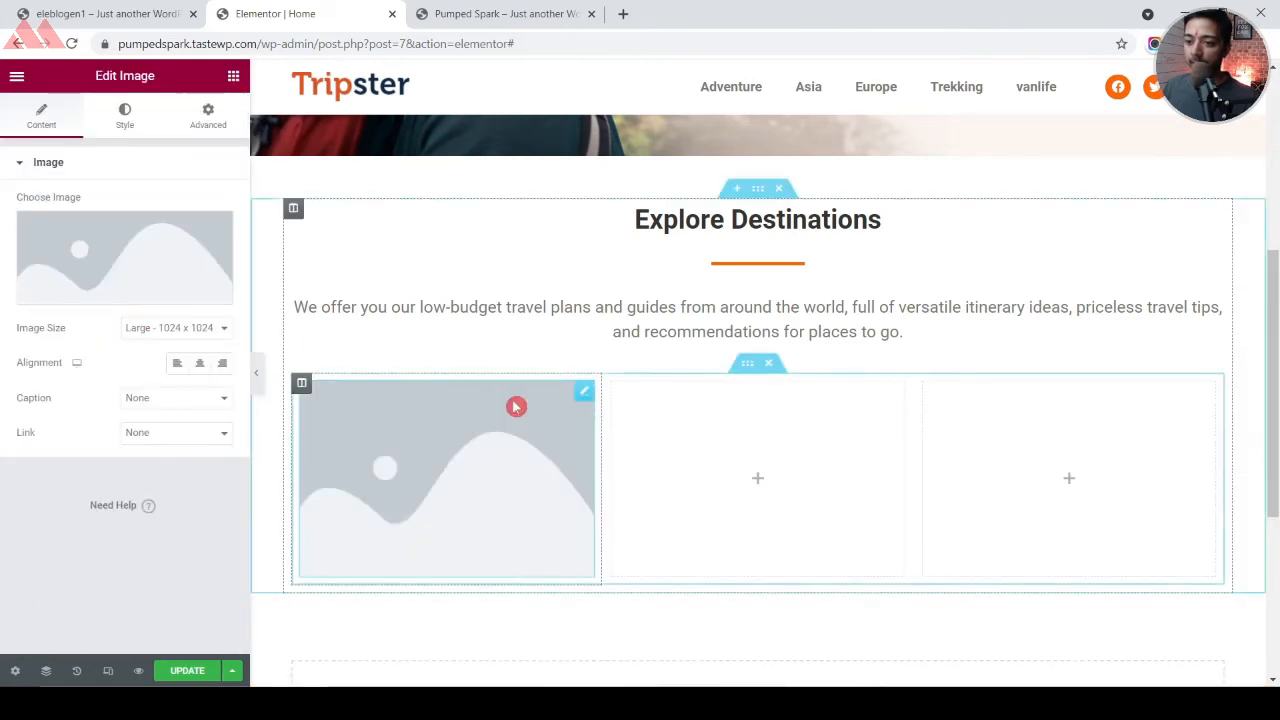
pyautogui.click(162, 328)
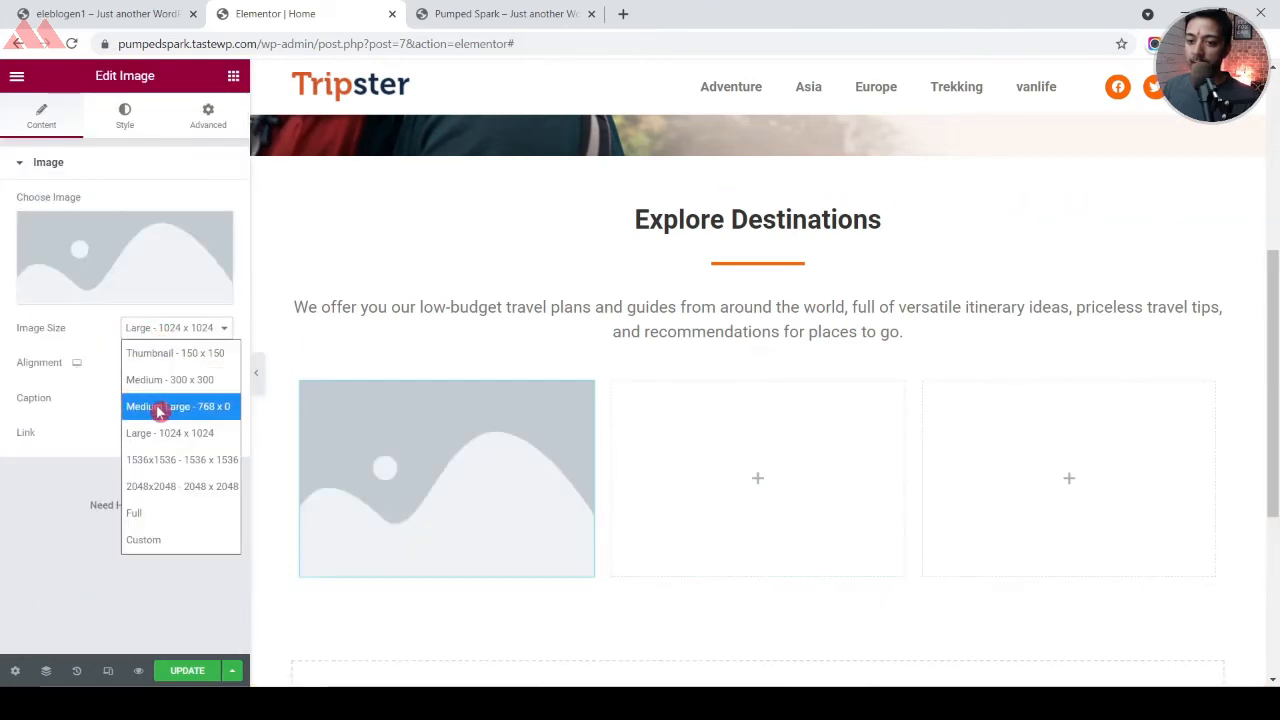
pyautogui.click(150, 410)
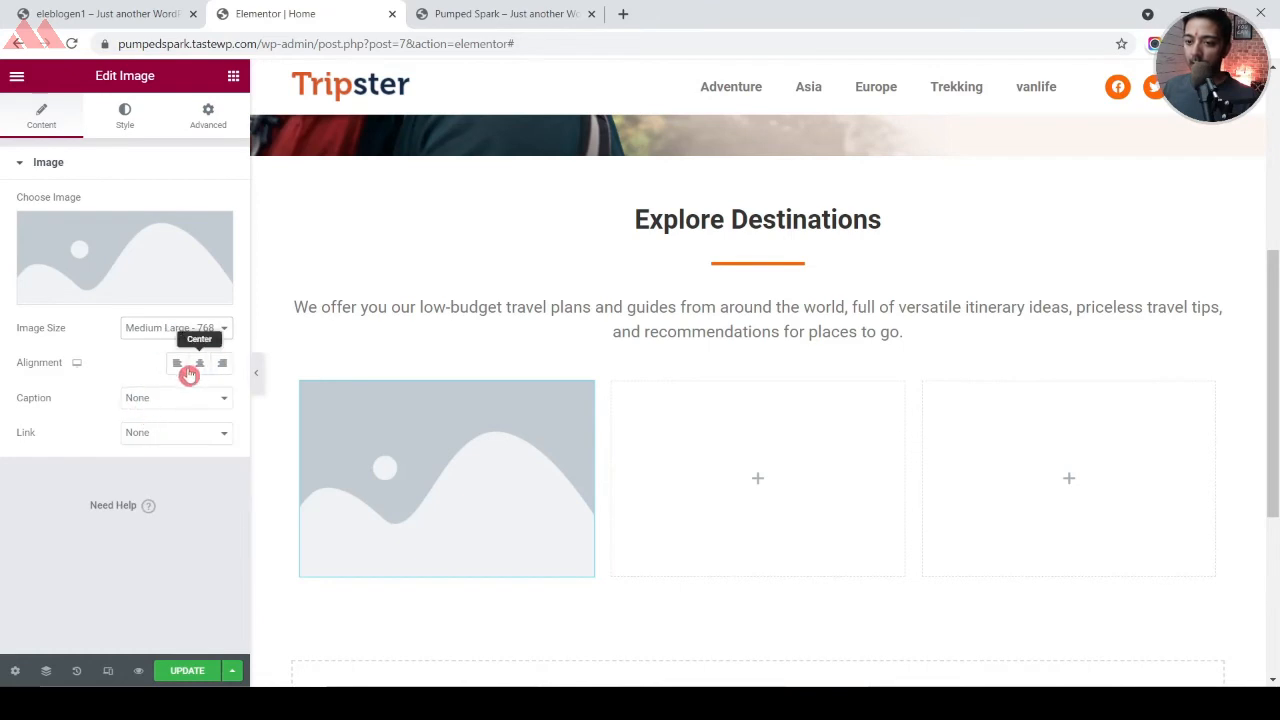
pyautogui.click(197, 366)
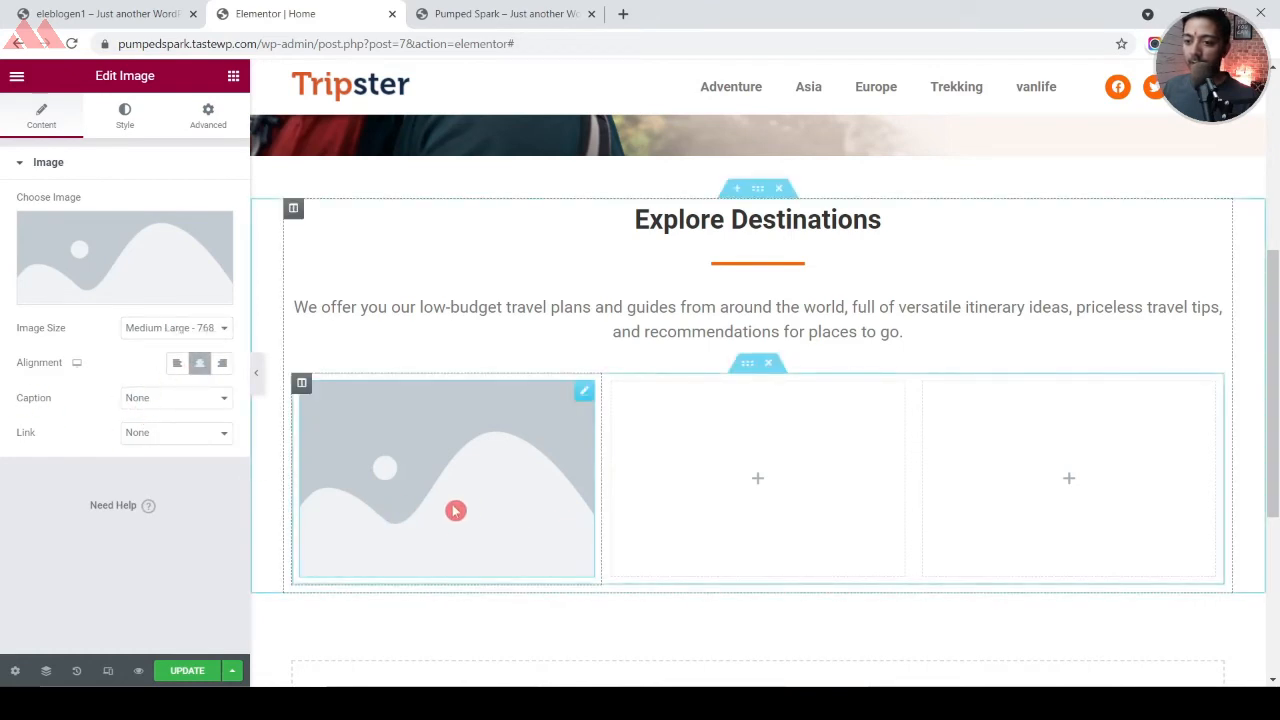
# Insert a landscape photo from the media library into the first column's image widget
pyautogui.click(137, 305)
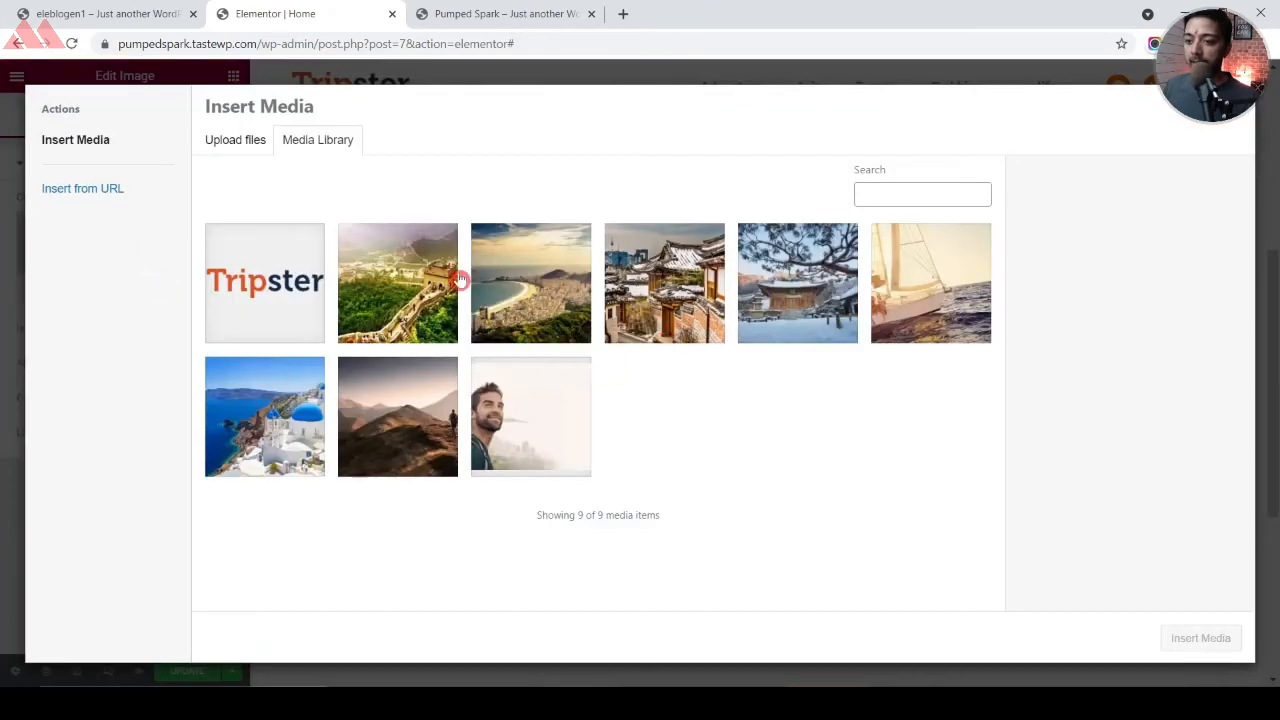
pyautogui.click(458, 281)
pyautogui.click(1212, 640)
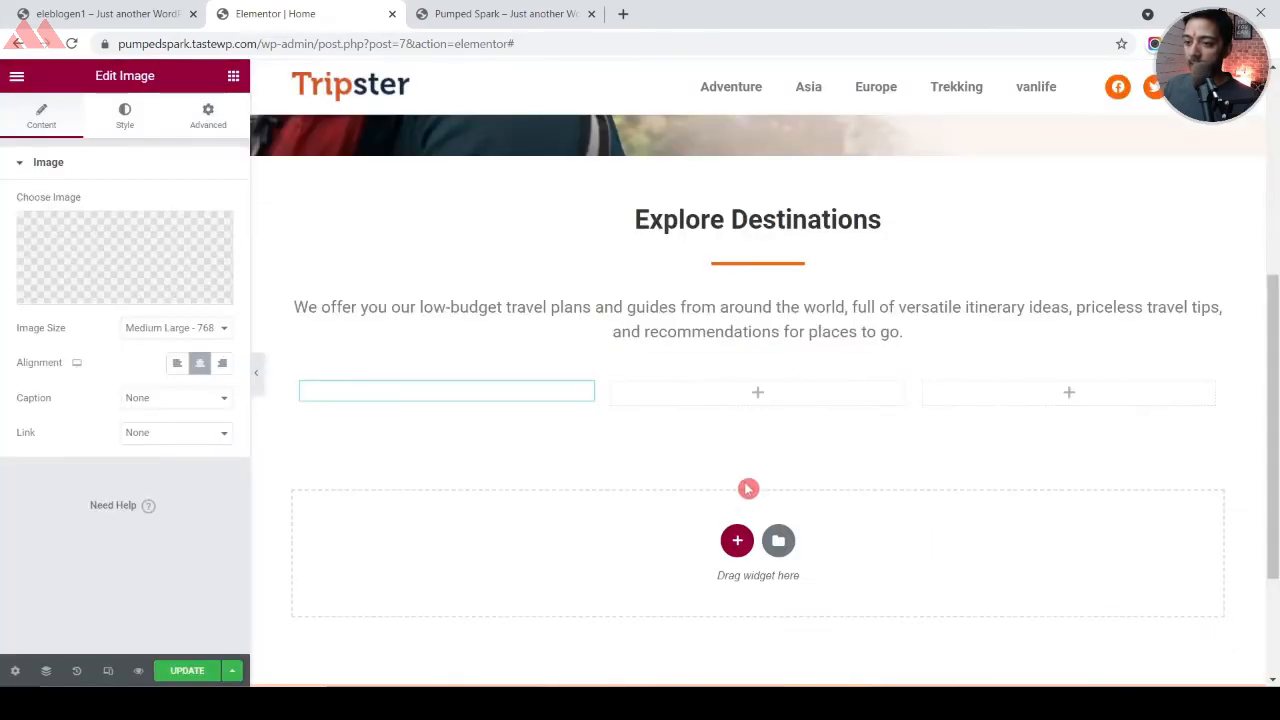
# Add an Icon List widget below the first column's image and remove its second and third items
pyautogui.click(233, 76)
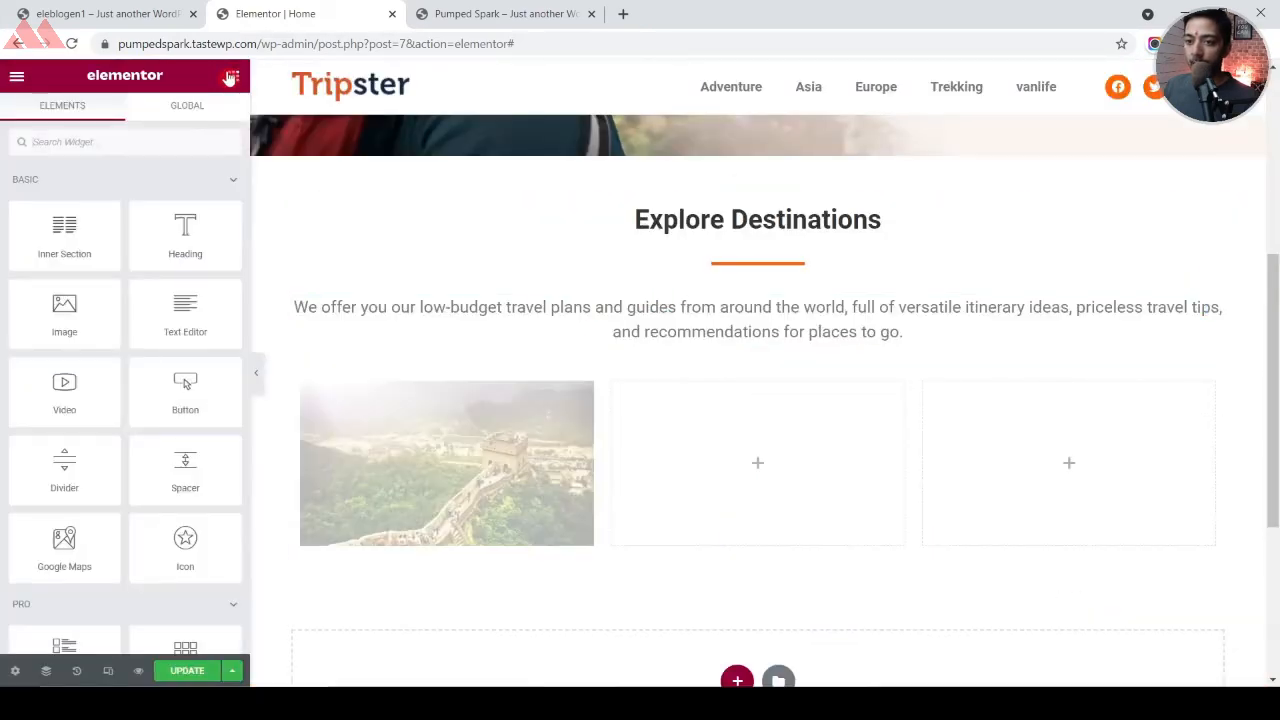
pyautogui.click(177, 147)
pyautogui.write('icon')
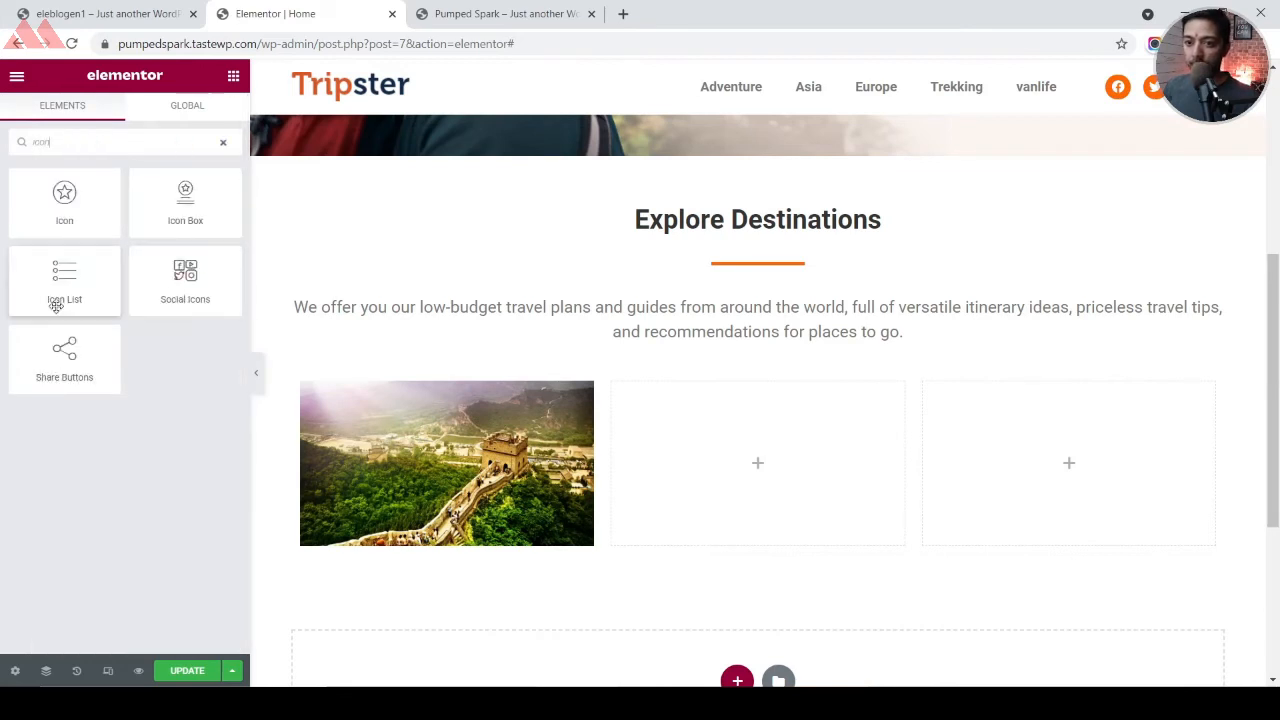
pyautogui.moveTo(55, 284); pyautogui.dragTo(420, 510)
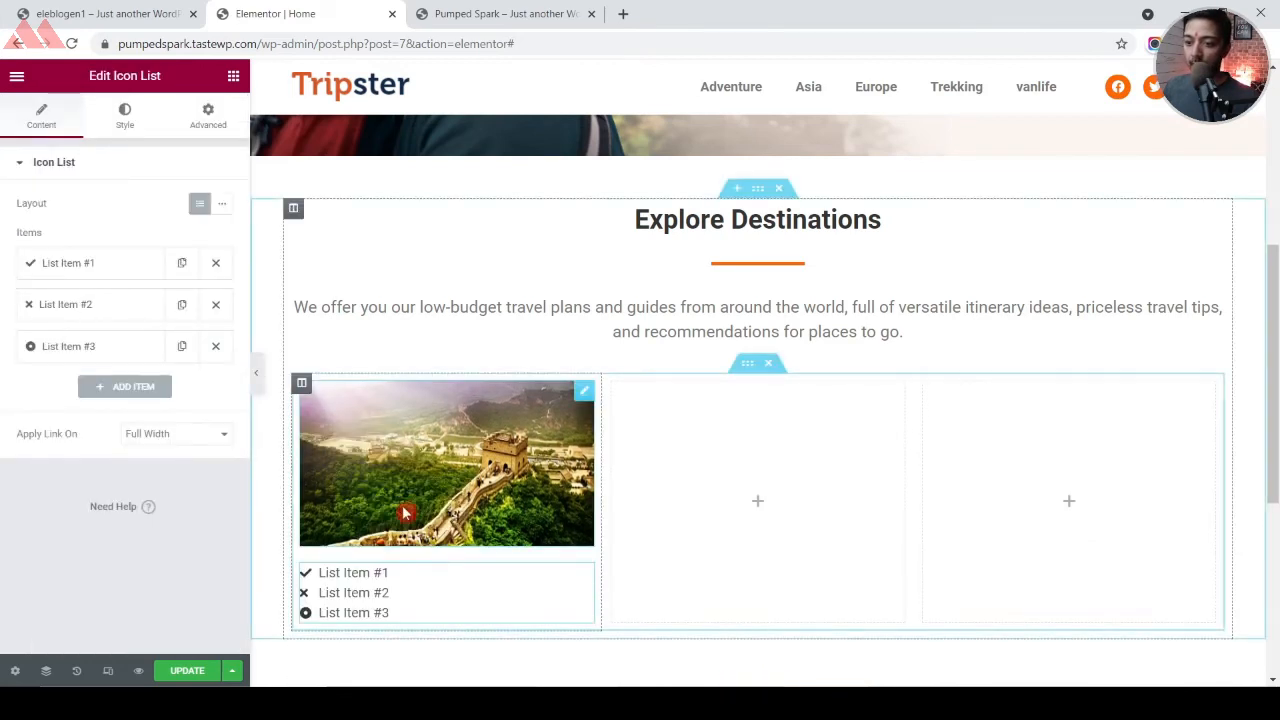
pyautogui.click(215, 346)
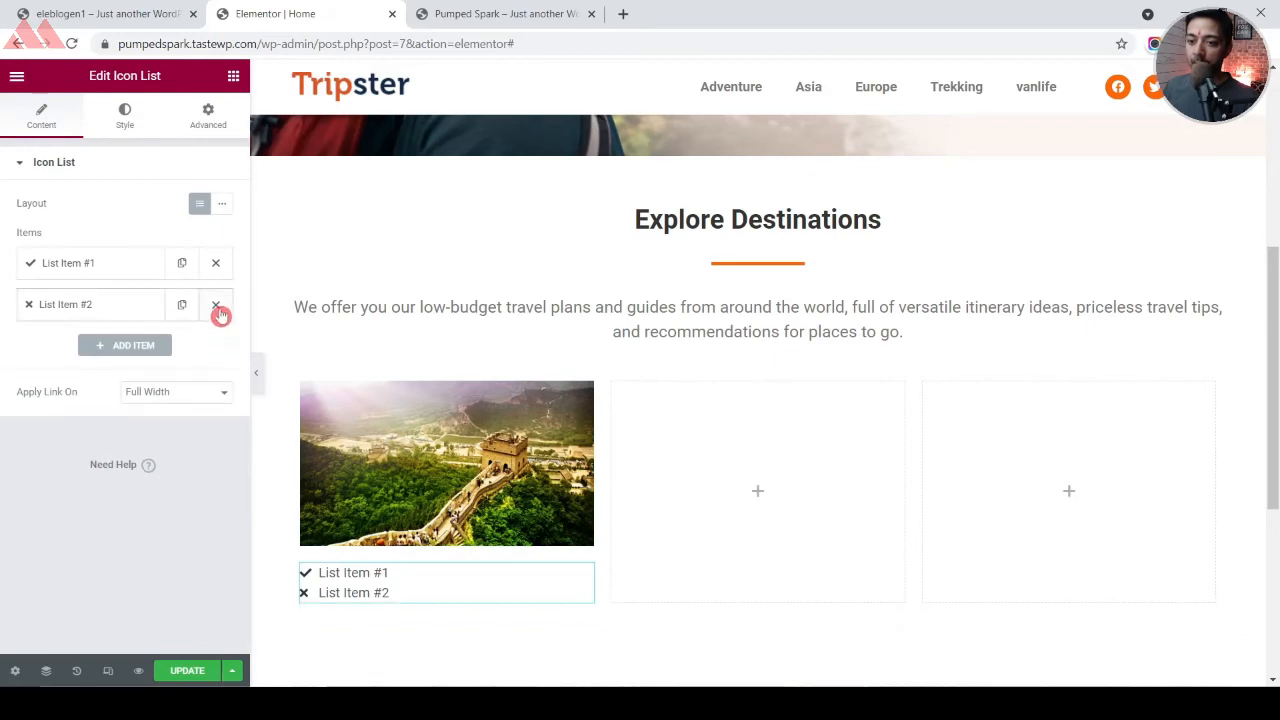
pyautogui.click(216, 305)
# Set the remaining list item's text to ADVENTURE, copied from the reference page, and its link to #
pyautogui.click(88, 263)
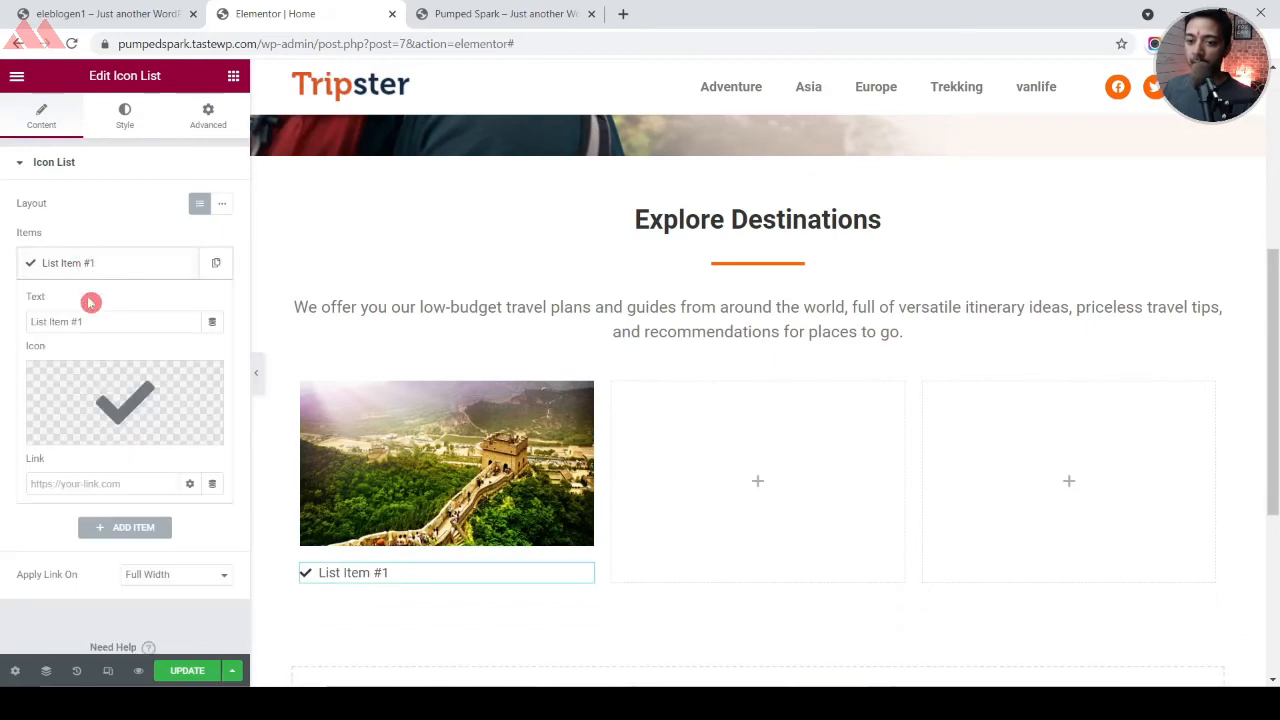
pyautogui.click(75, 12)
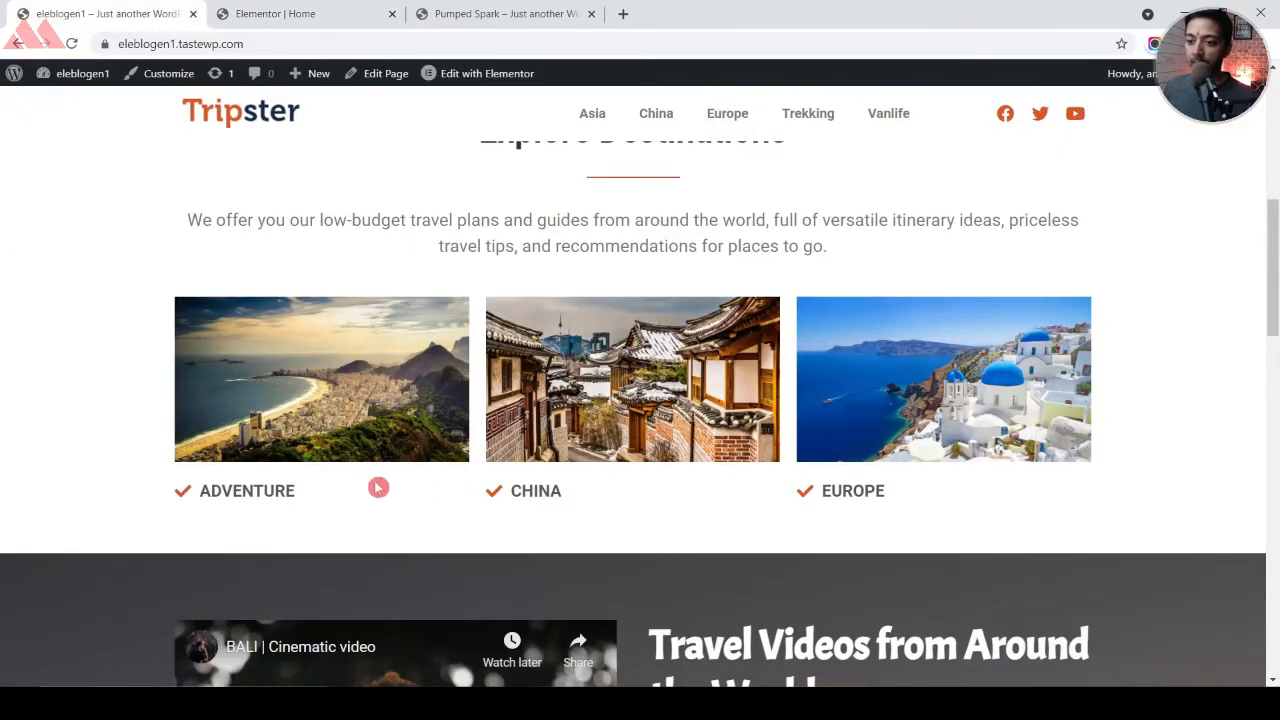
pyautogui.moveTo(378, 487); pyautogui.dragTo(203, 494)
pyautogui.hotkey('ctrl', 'c')
pyautogui.click(483, 12)
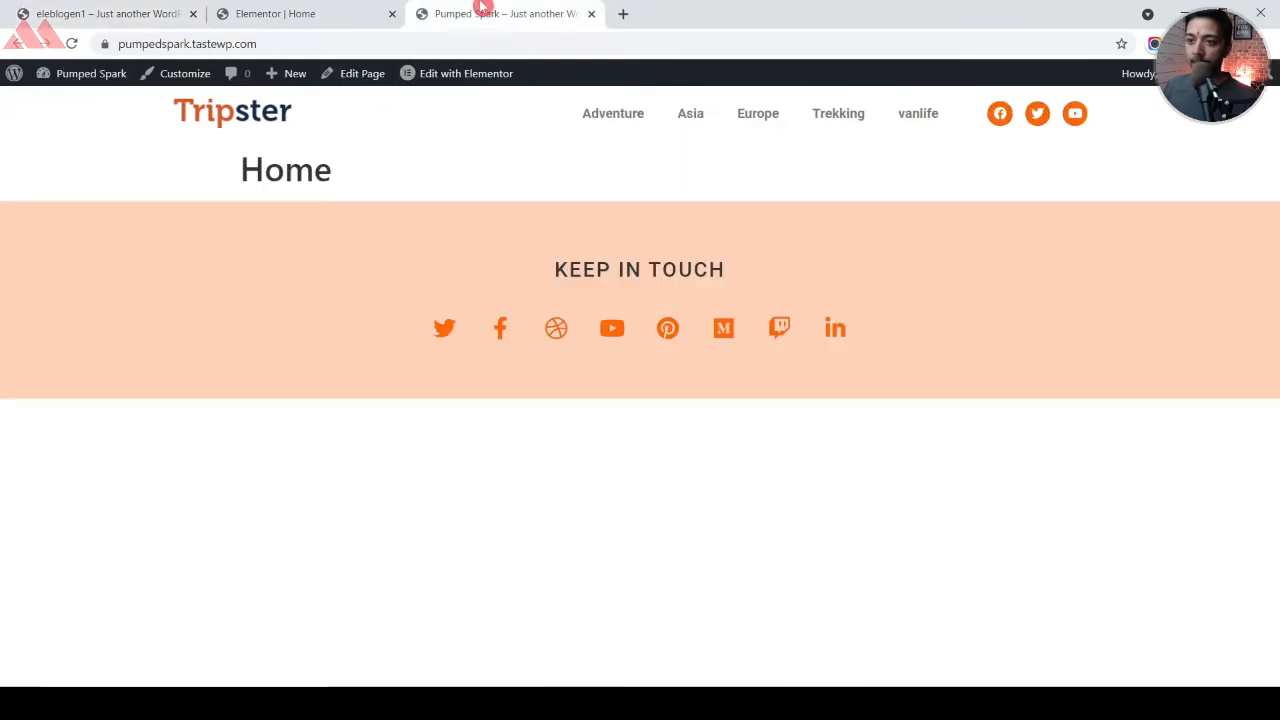
pyautogui.click(336, 8)
pyautogui.hotkey('ctrl', 'a')
pyautogui.hotkey('ctrl', 'v')
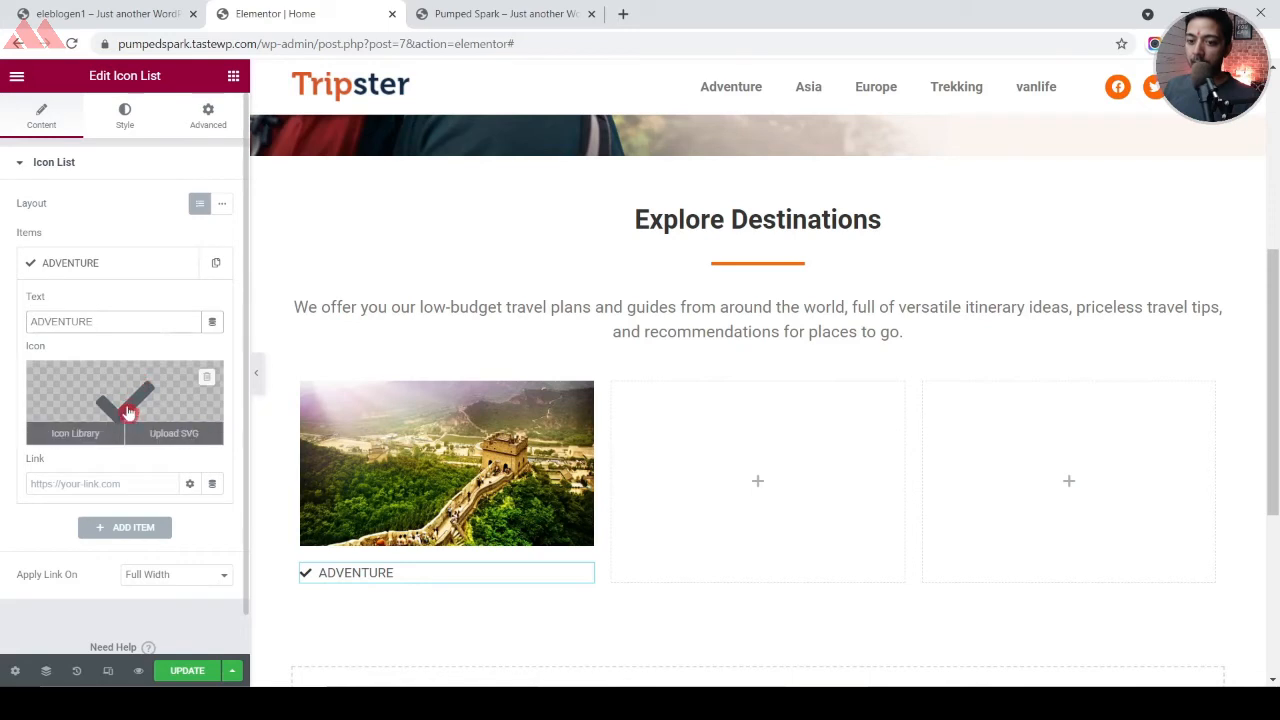
pyautogui.click(88, 485)
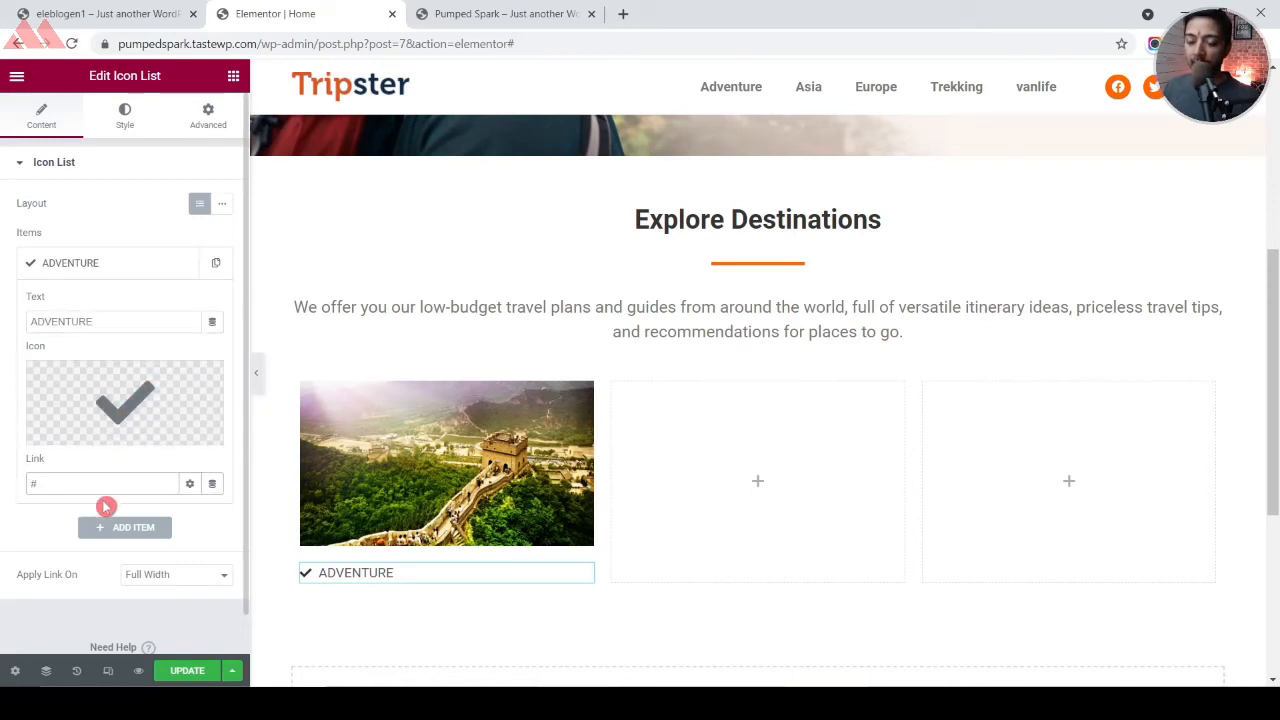
# Give the ADVENTURE item's check icon the orange global color and set its size to 25
pyautogui.click(119, 120)
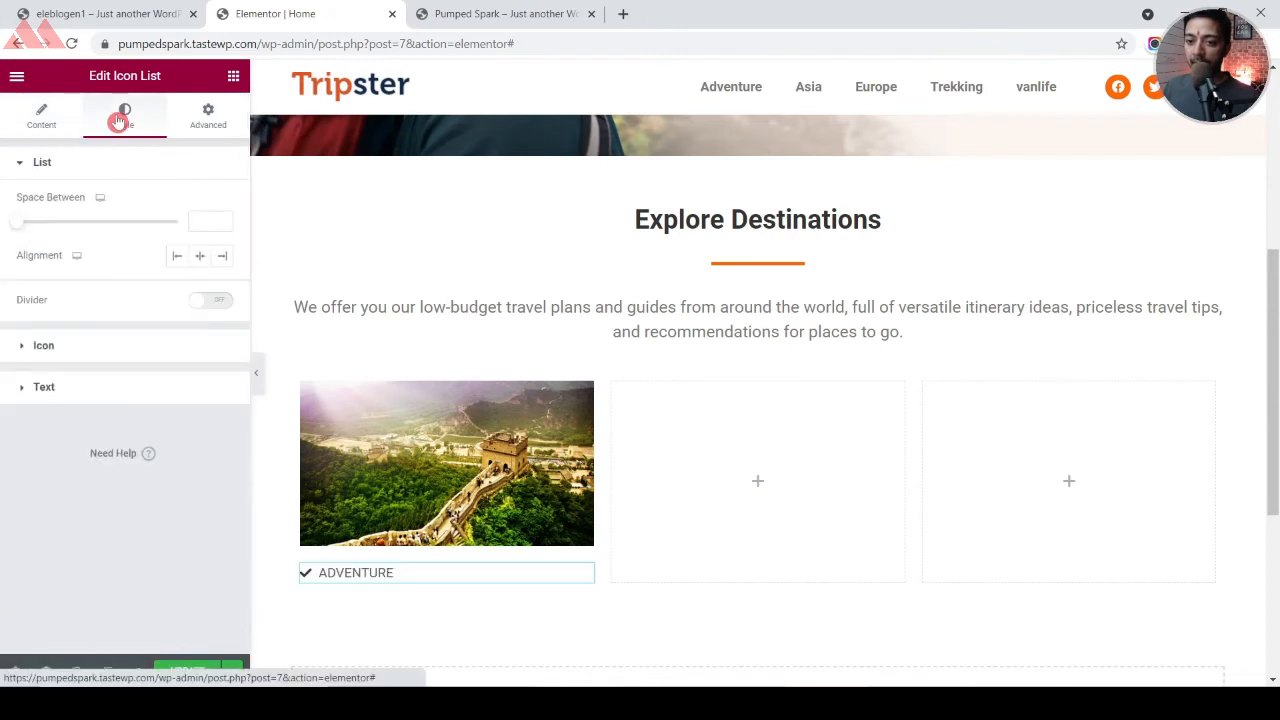
pyautogui.click(19, 346)
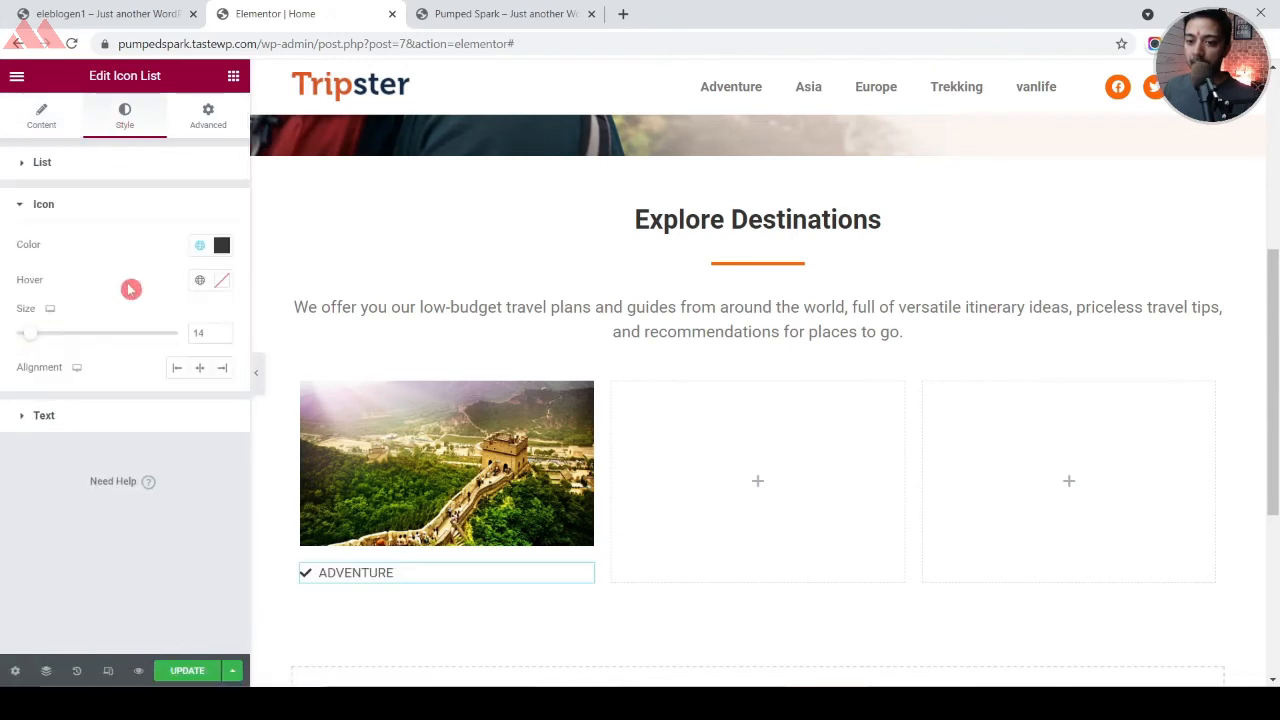
pyautogui.click(200, 245)
pyautogui.click(102, 408)
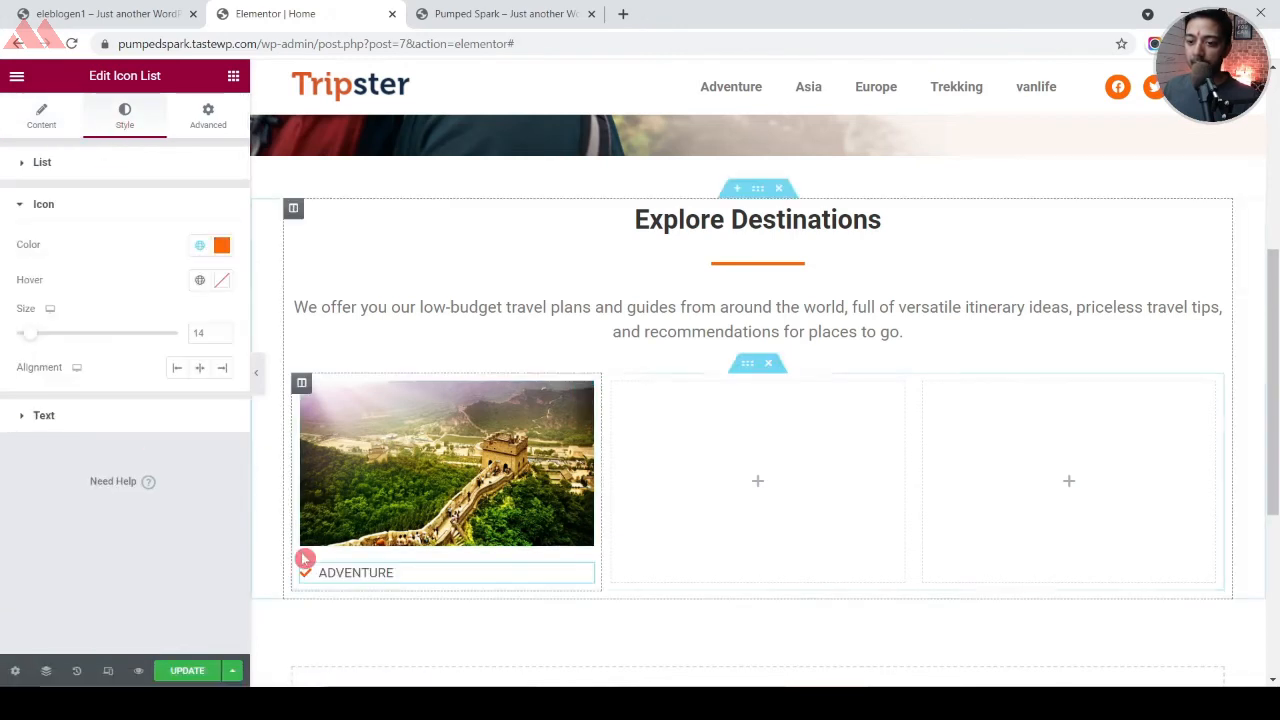
pyautogui.moveTo(34, 344); pyautogui.dragTo(52, 343)
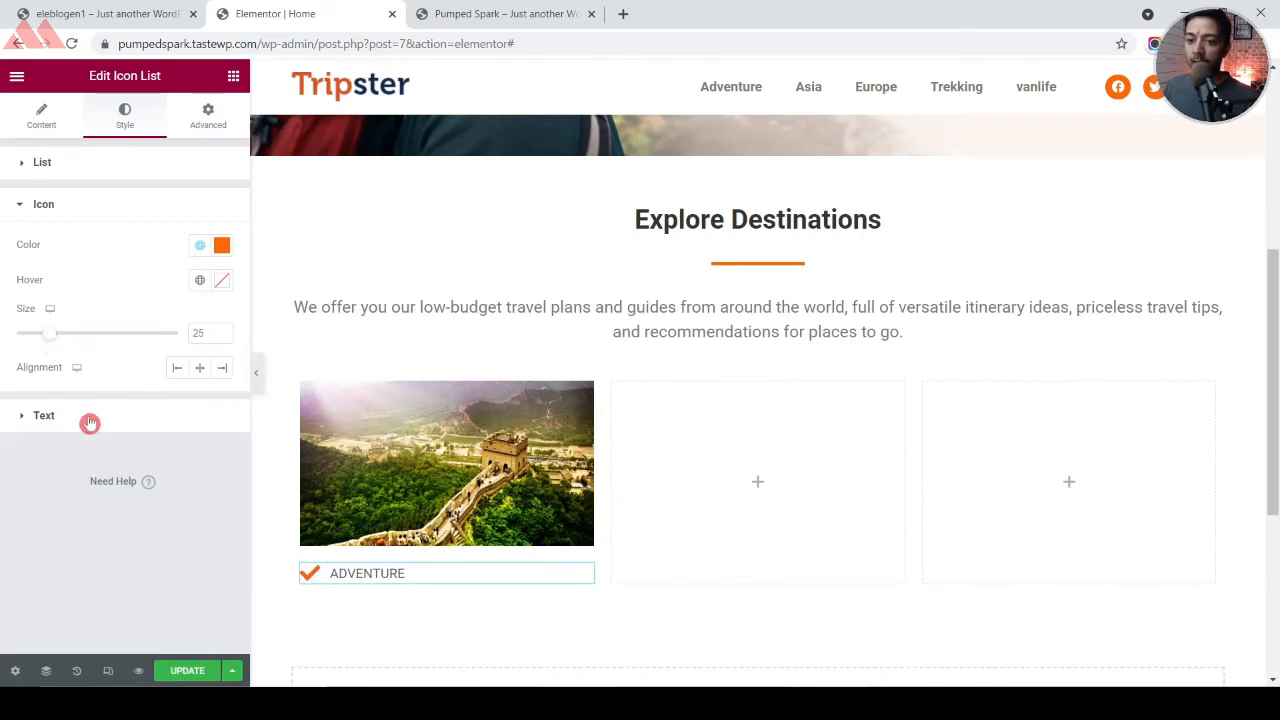
# Set the ADVENTURE text's typography to size 25 px with a bold weight
pyautogui.click(30, 416)
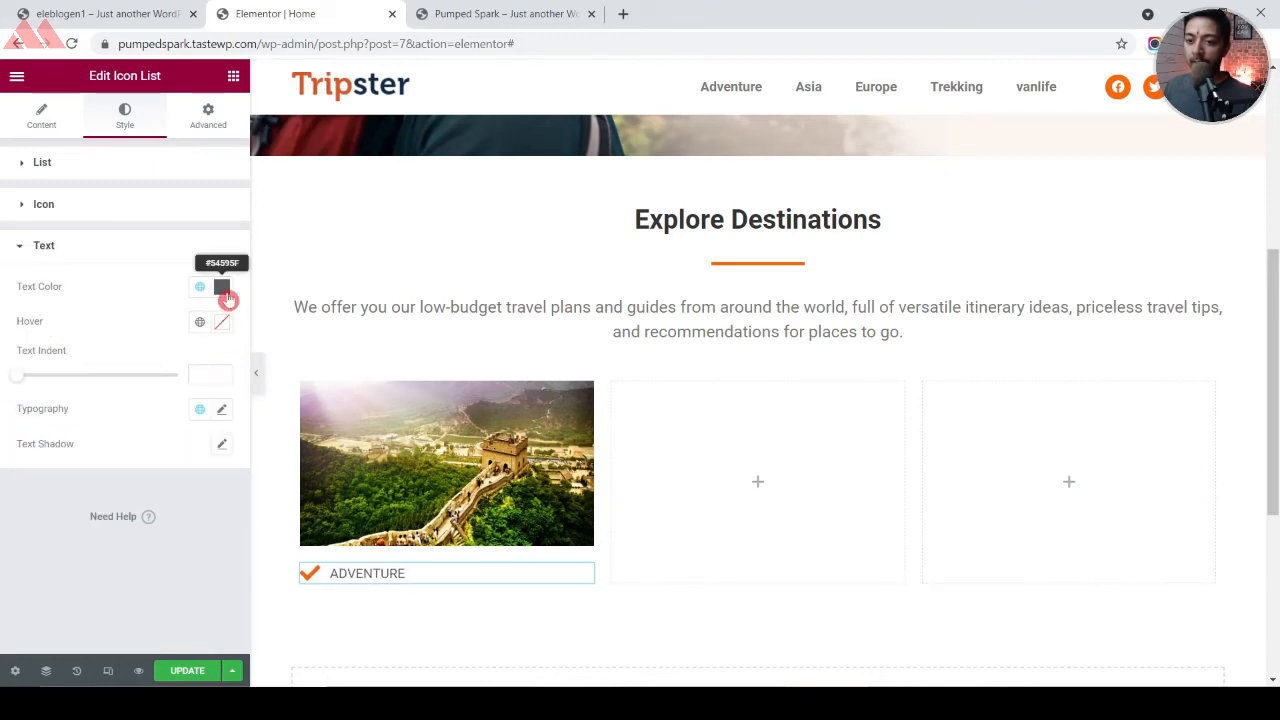
pyautogui.click(224, 412)
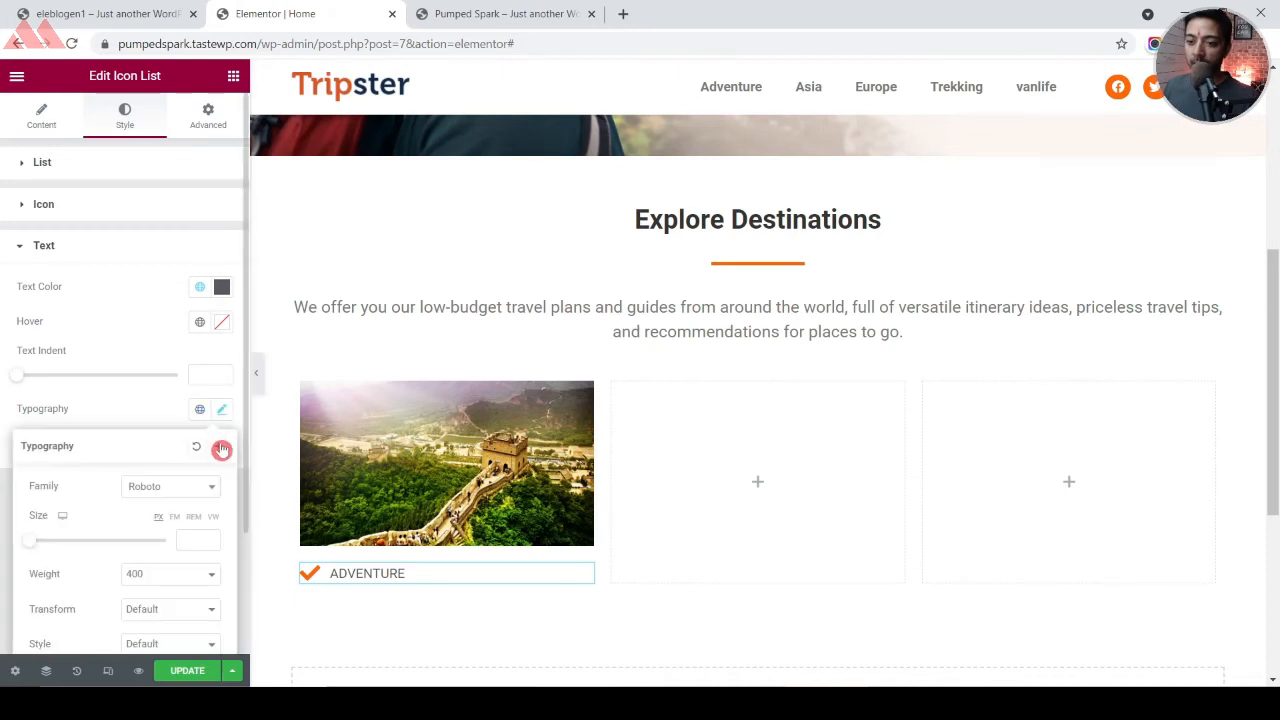
pyautogui.write('25')
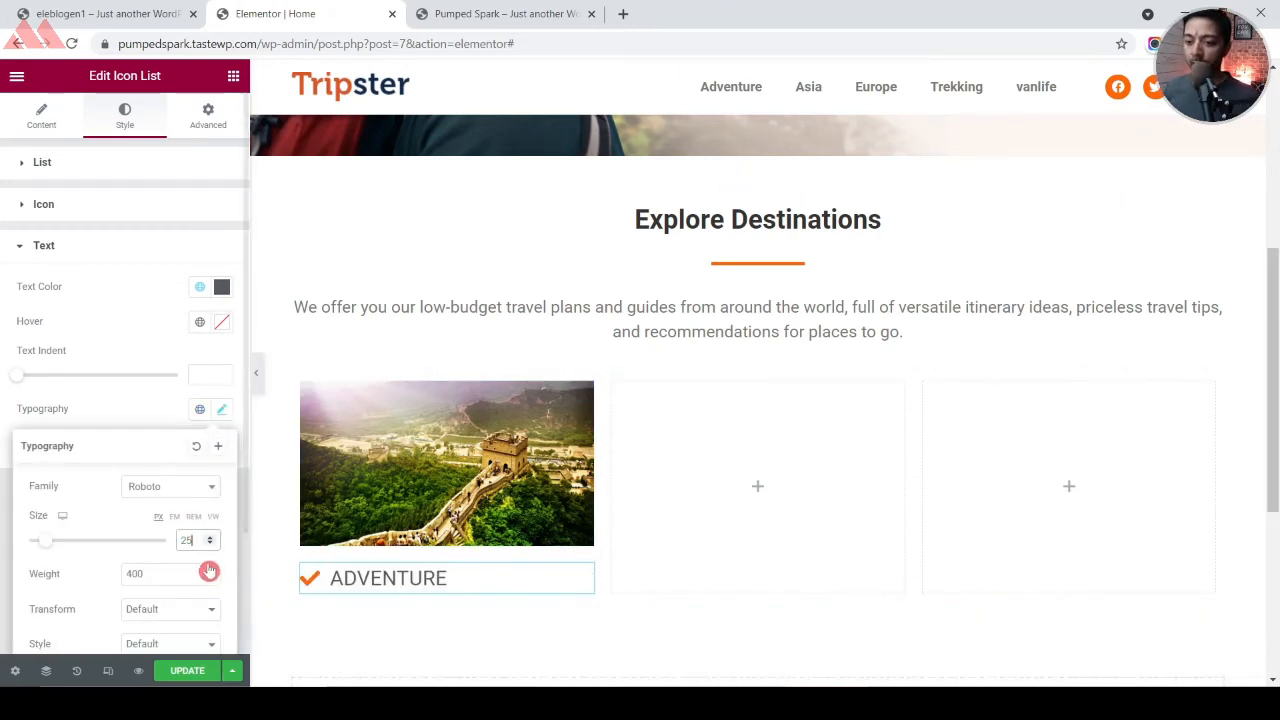
pyautogui.click(124, 579)
pyautogui.click(160, 553)
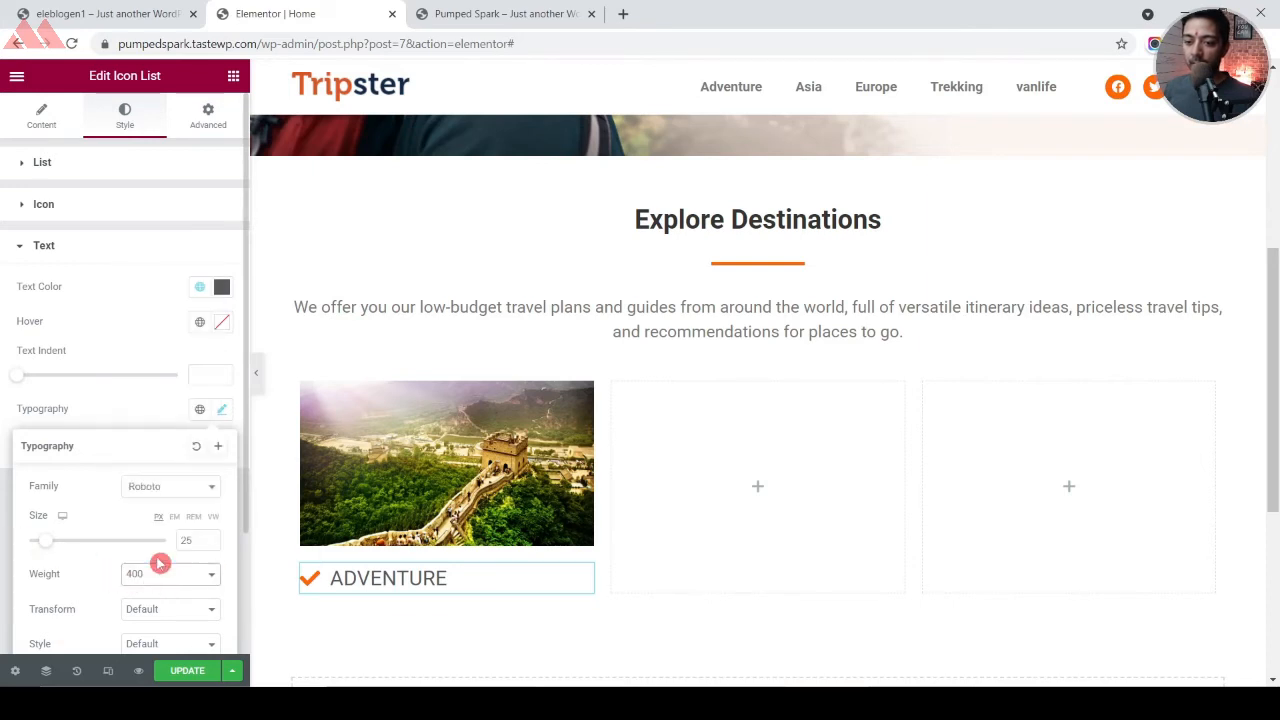
pyautogui.click(11, 540)
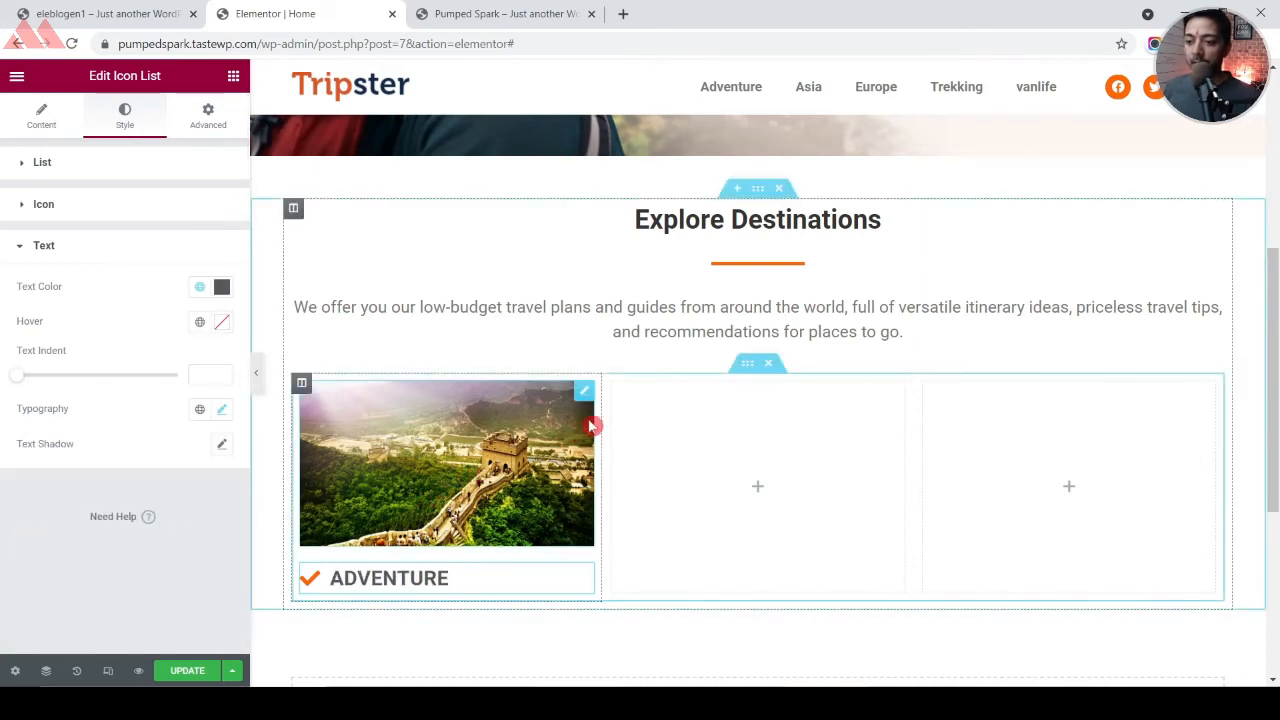
# Duplicate the finished image-and-label column twice
pyautogui.click(233, 76)
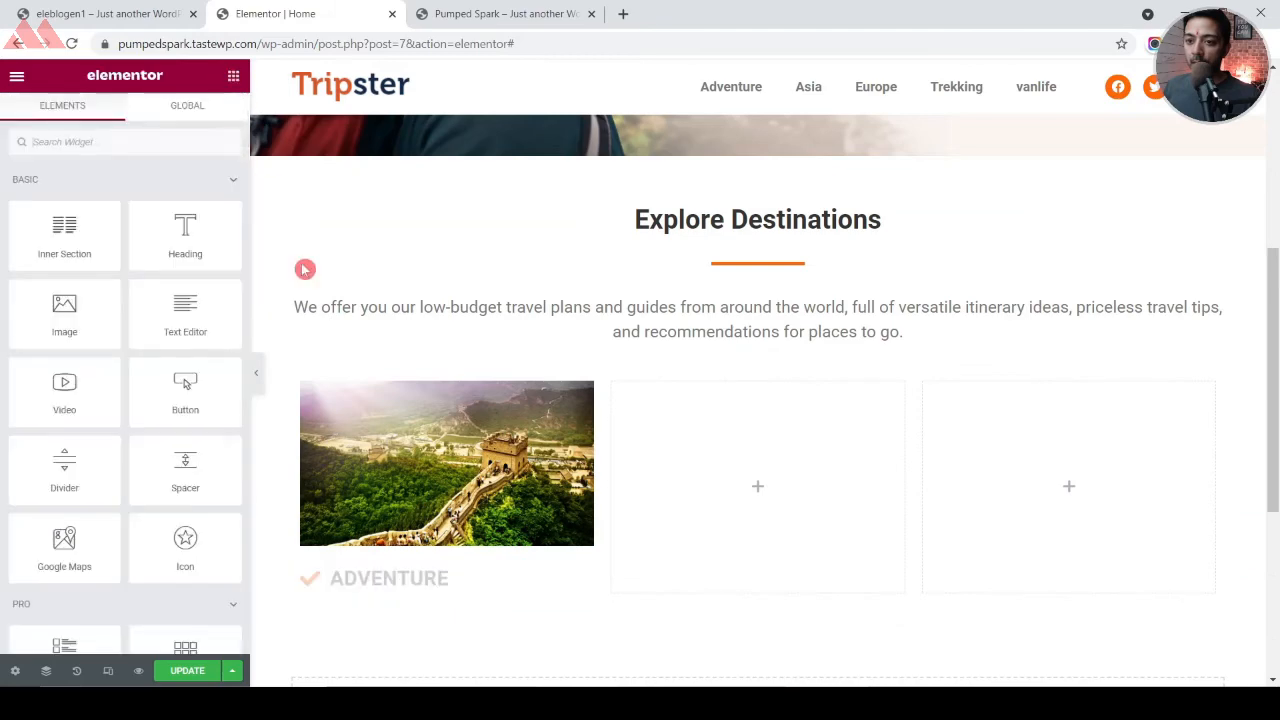
pyautogui.rightClick(303, 383)
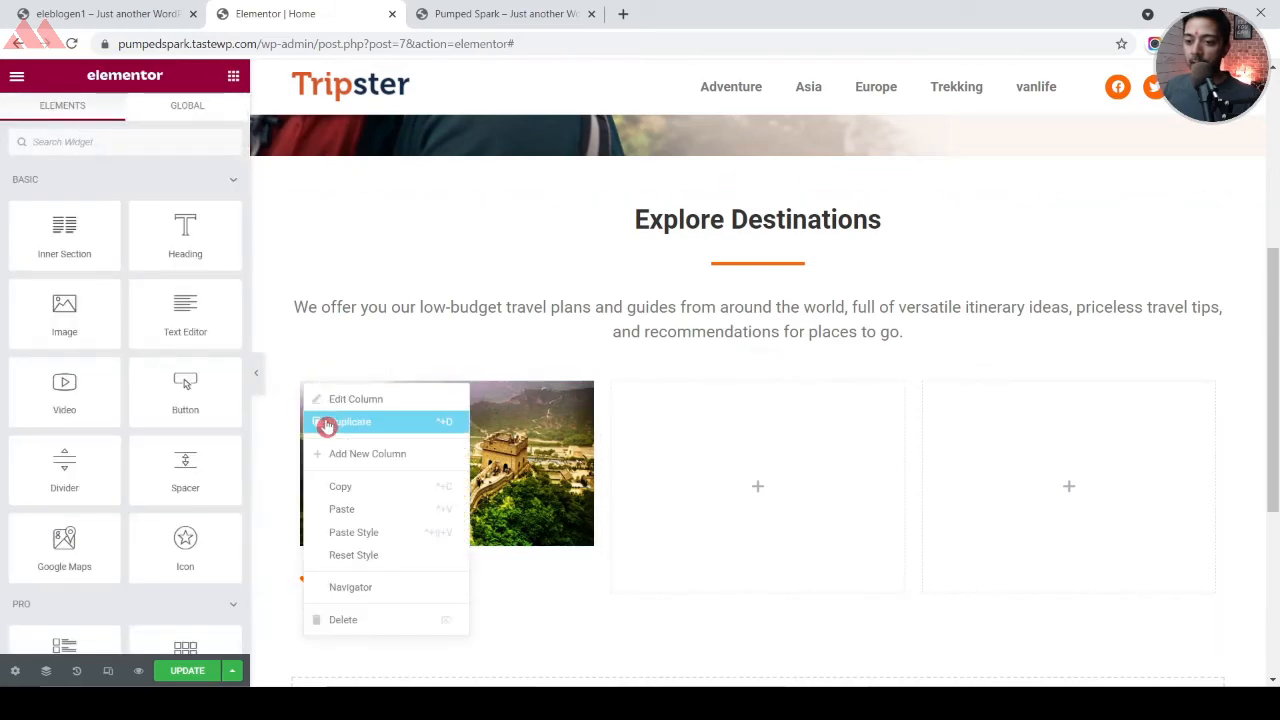
pyautogui.click(327, 425)
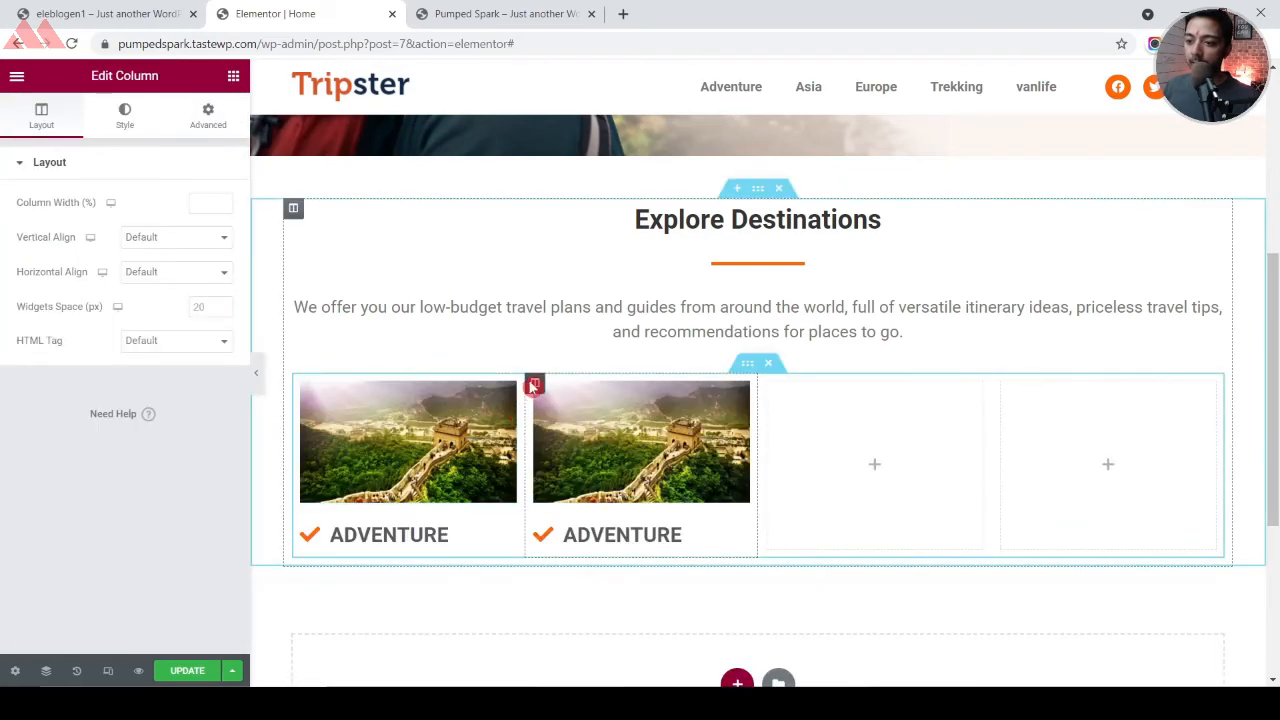
pyautogui.rightClick(532, 382)
pyautogui.click(548, 423)
# Delete the two empty columns from the inner section
pyautogui.rightClick(872, 382)
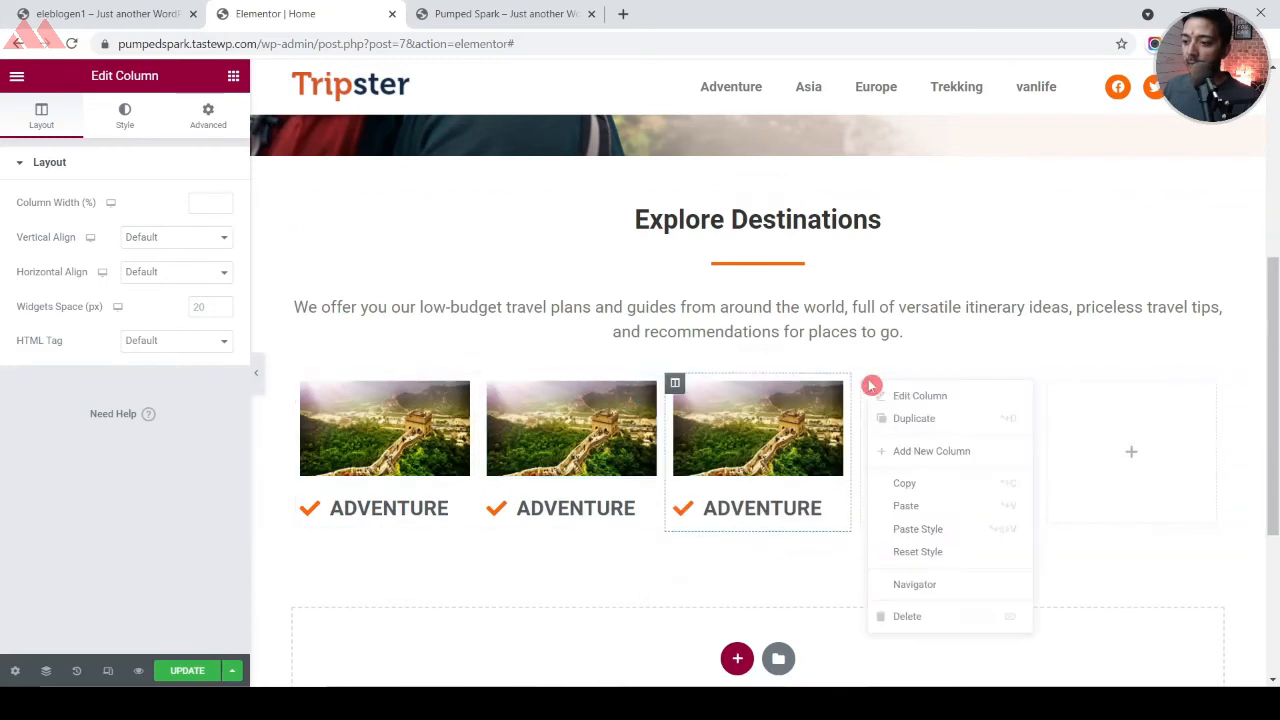
pyautogui.click(910, 614)
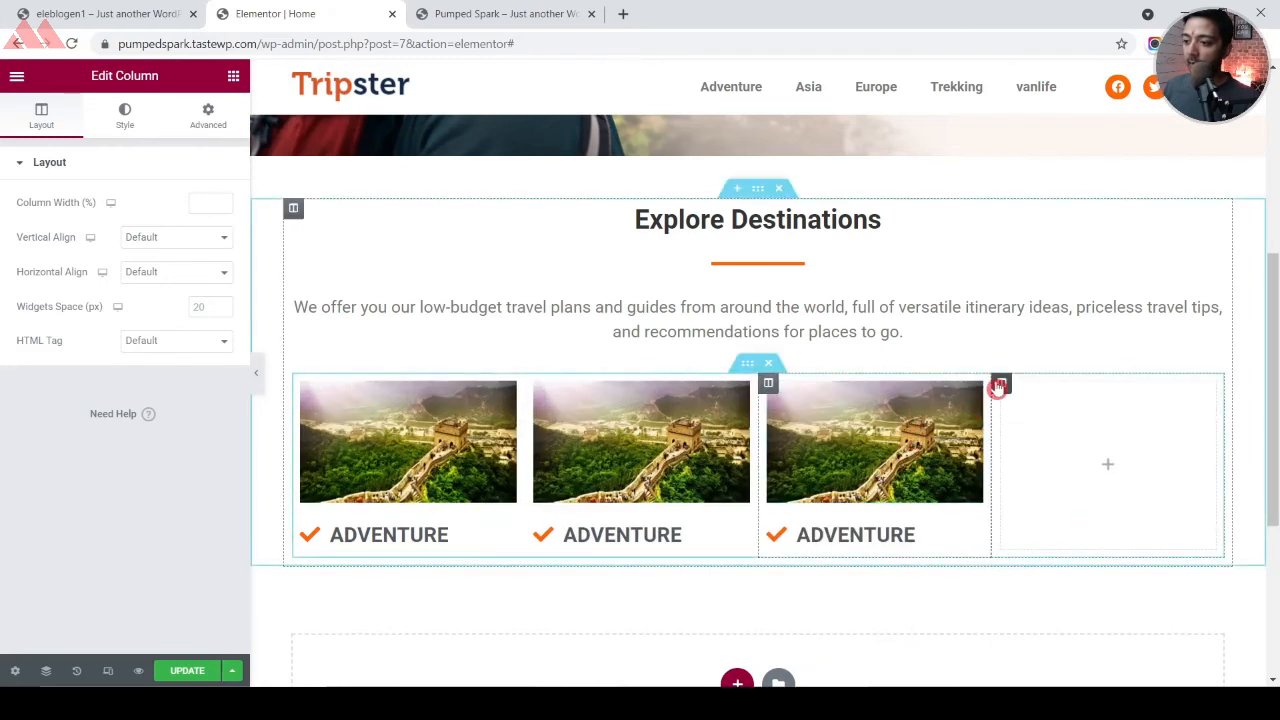
pyautogui.rightClick(1000, 384)
pyautogui.click(1036, 617)
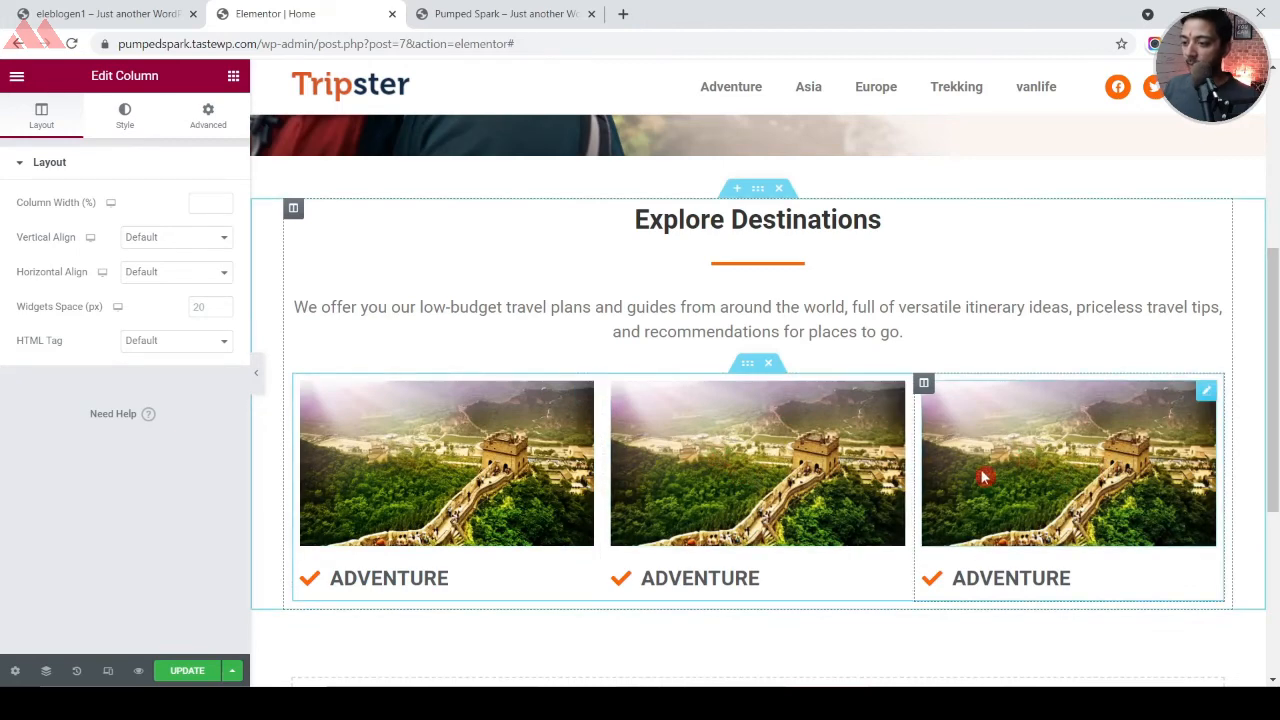
# Replace the second column's image with the traditional tiled-roof street photo and the third column's with the blue-domed coastal village photo
pyautogui.click(691, 437)
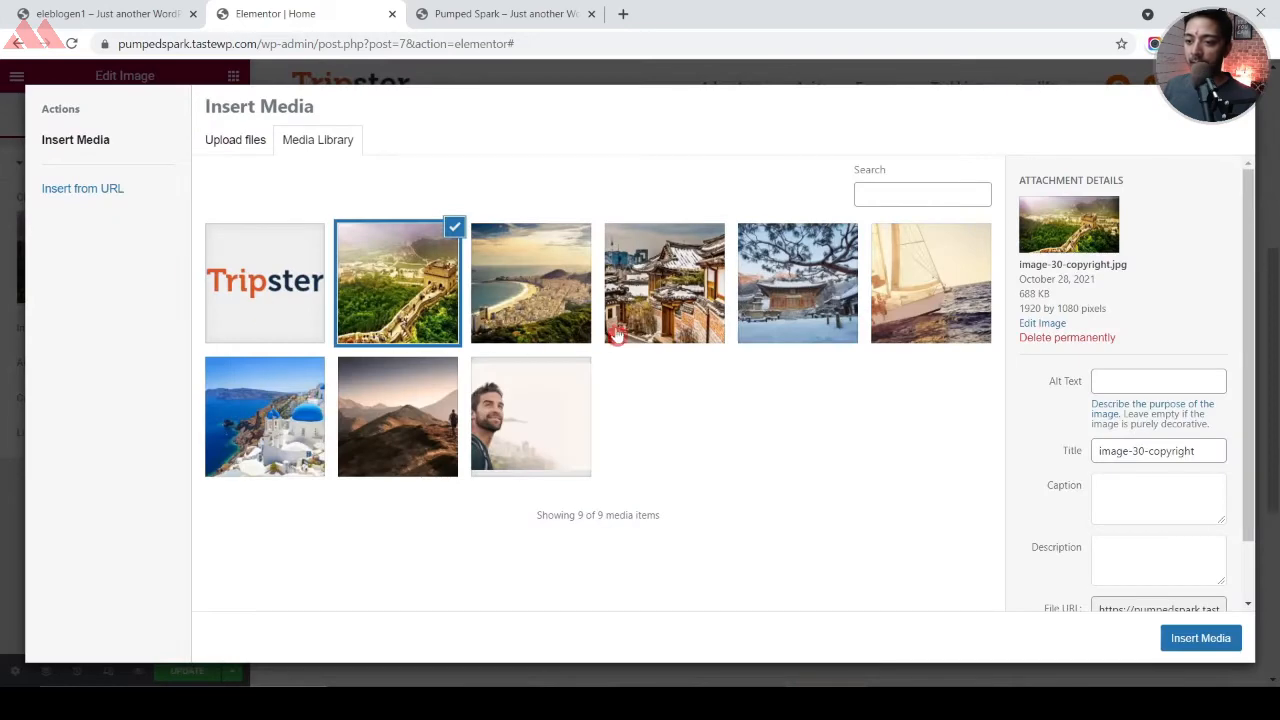
pyautogui.click(636, 328)
pyautogui.click(1170, 639)
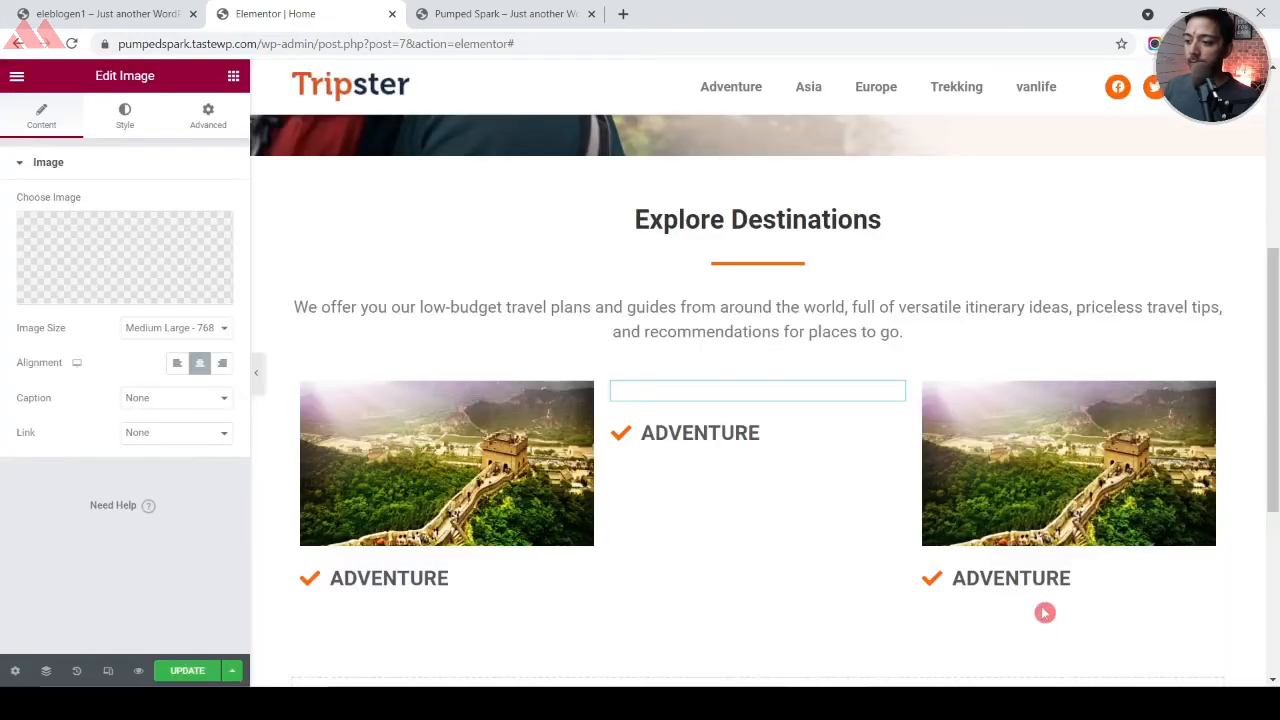
pyautogui.click(1062, 461)
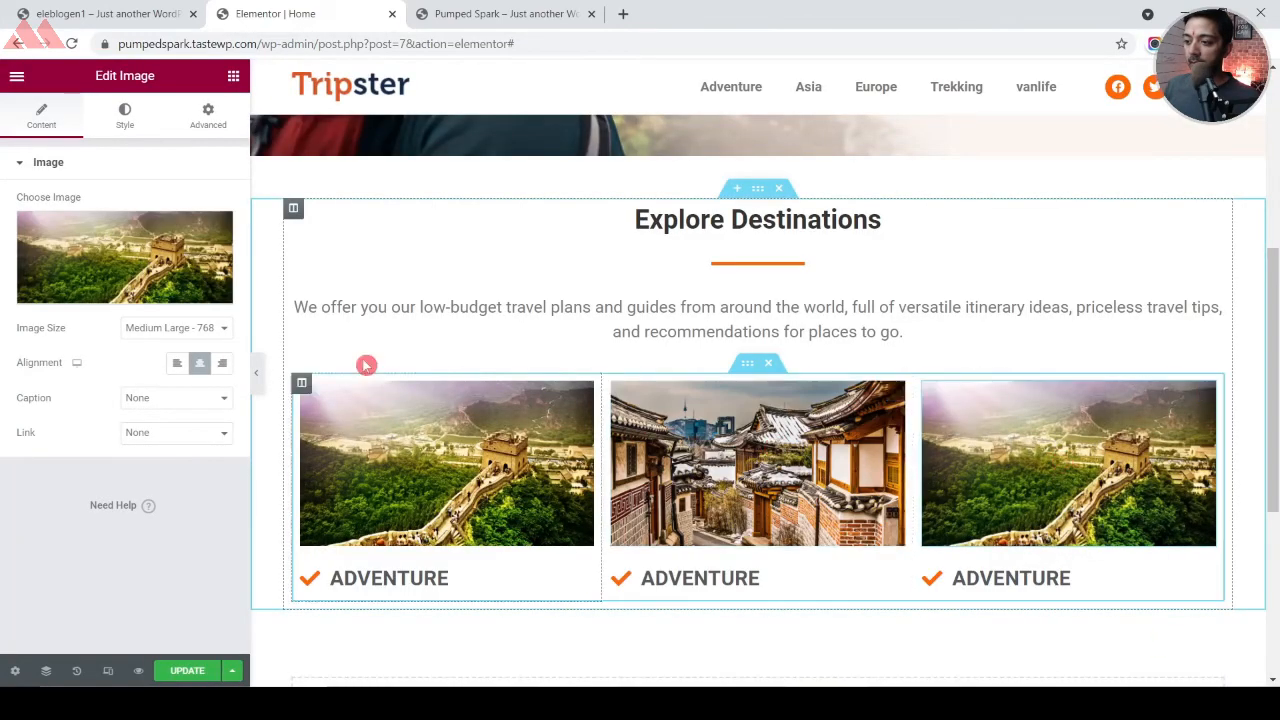
pyautogui.click(106, 234)
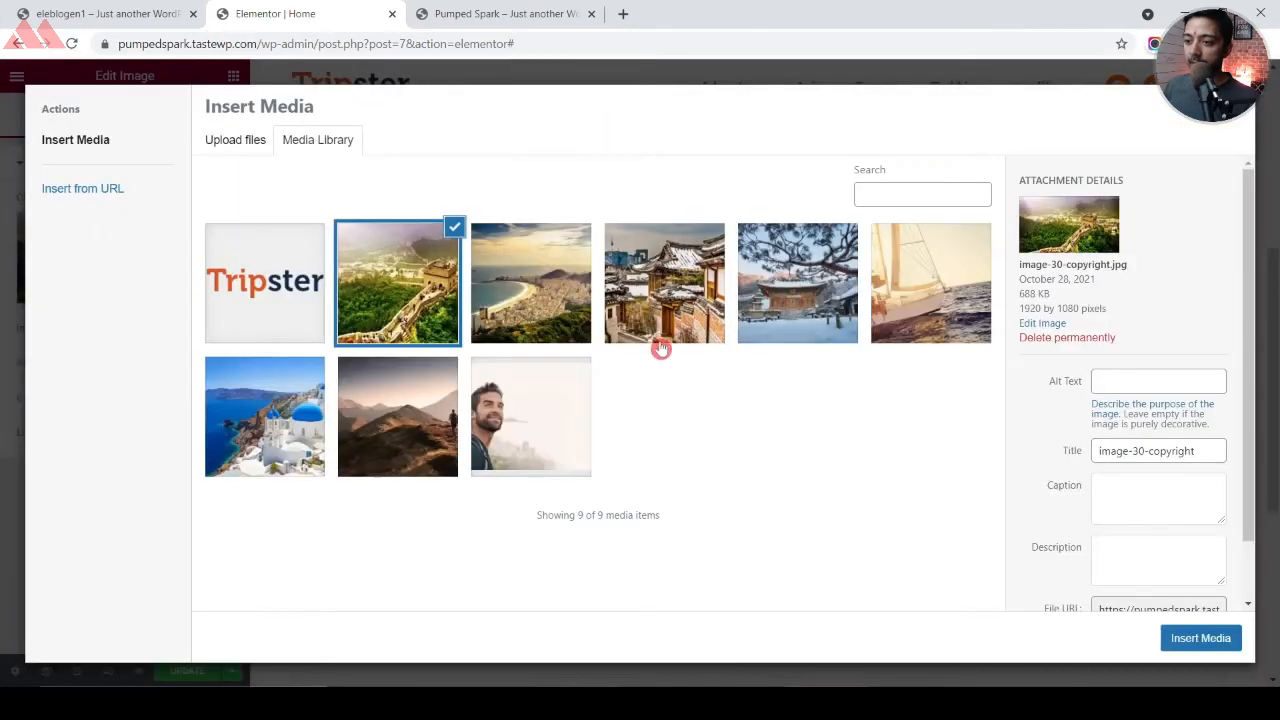
pyautogui.click(280, 448)
pyautogui.click(1174, 638)
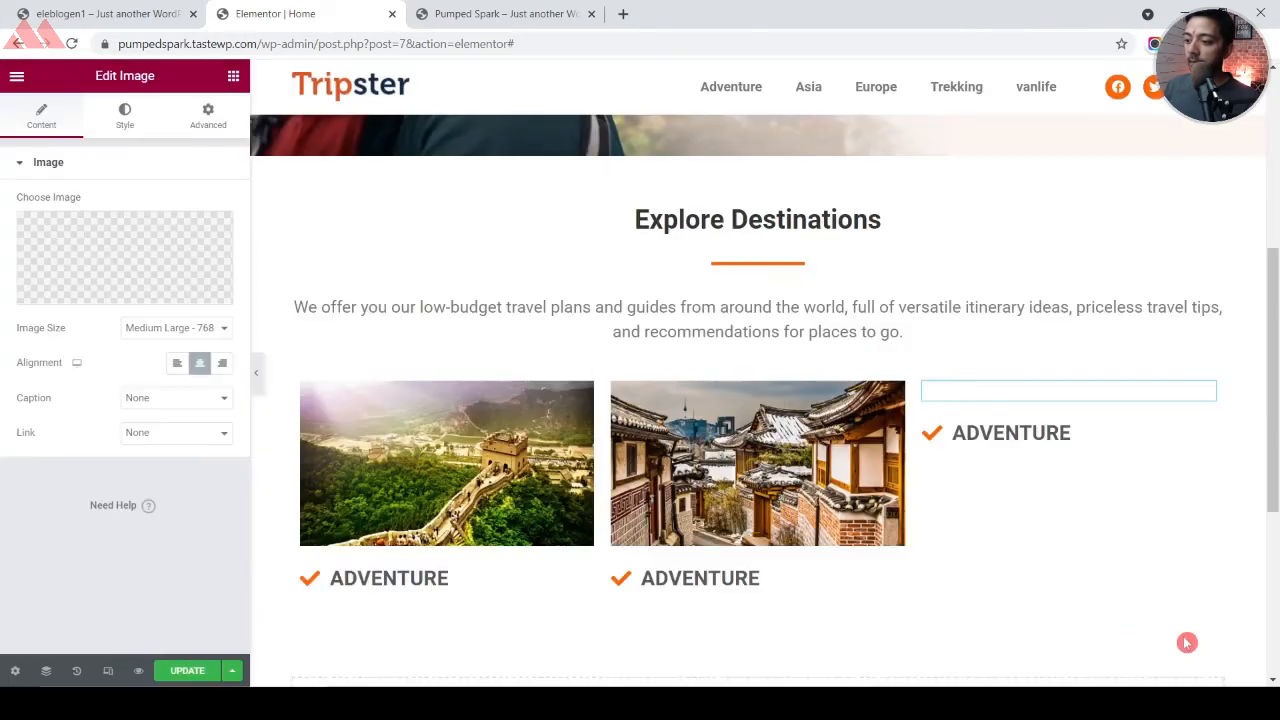
# Replace the second column's icon list text with CHINA, copied from the reference page
pyautogui.click(714, 580)
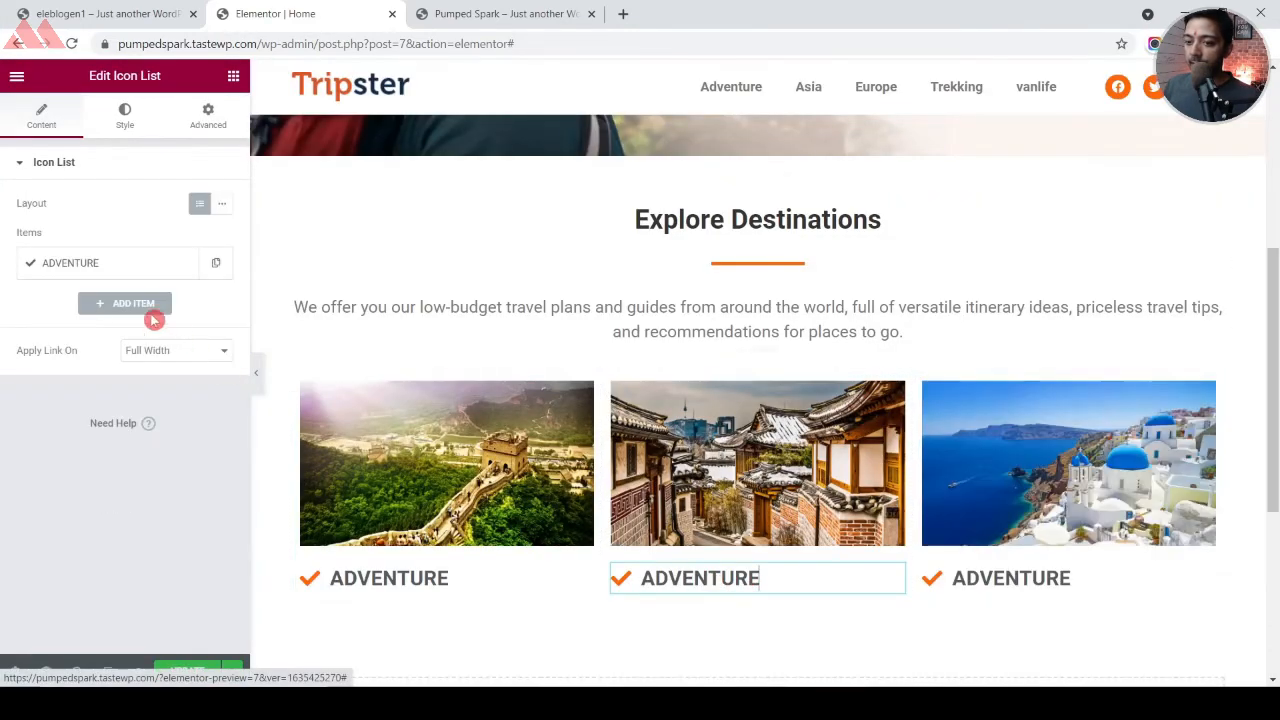
pyautogui.click(63, 260)
pyautogui.click(188, 10)
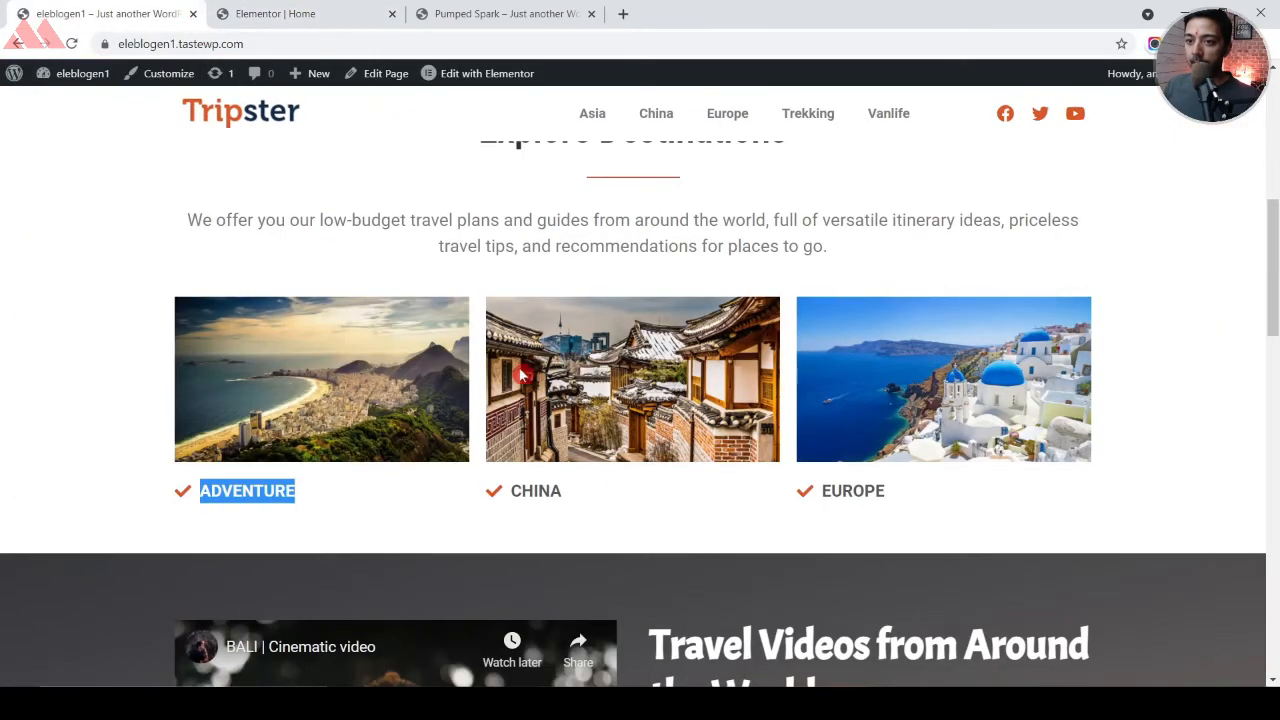
pyautogui.doubleClick(552, 488)
pyautogui.hotkey('ctrl', 'c')
pyautogui.click(322, 10)
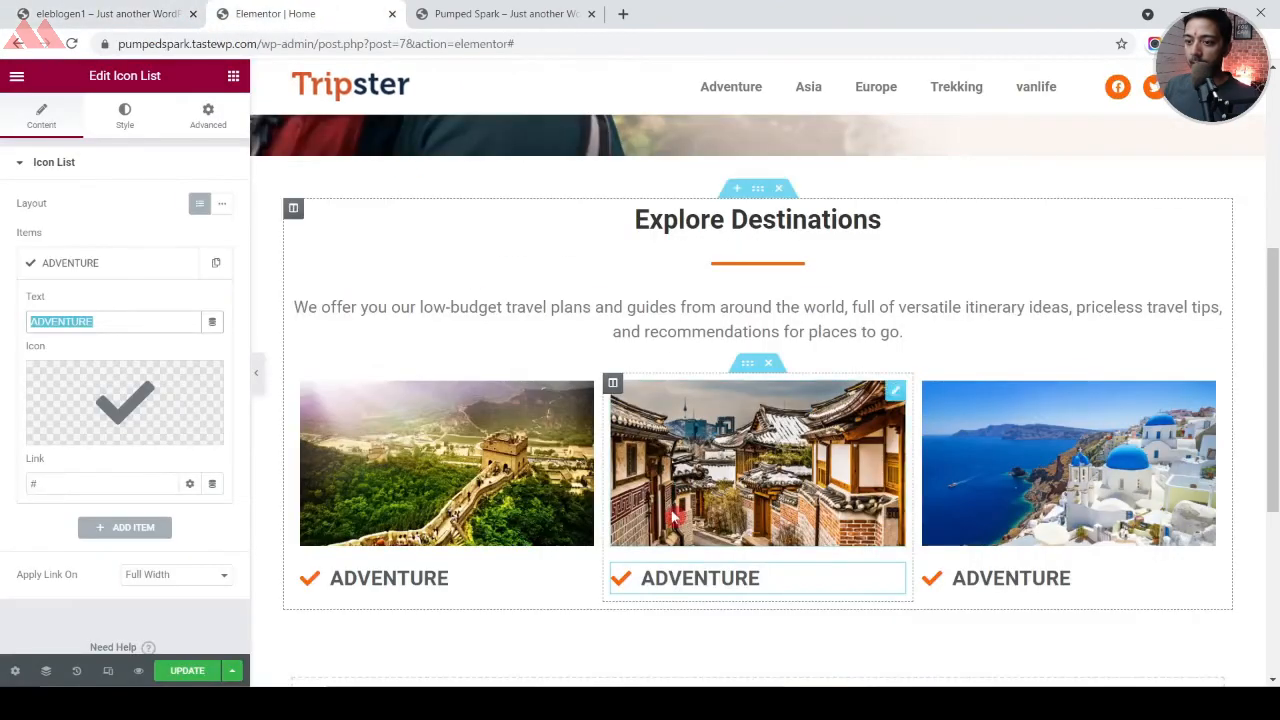
pyautogui.hotkey('ctrl', 'v')
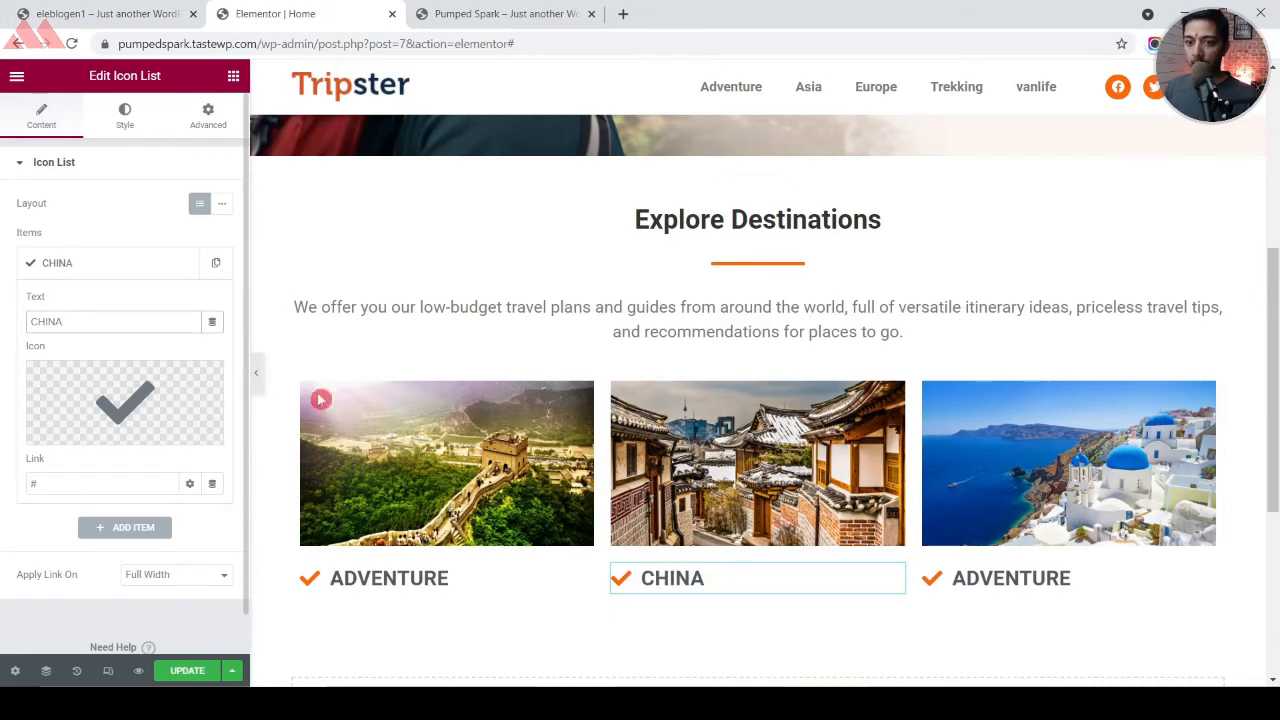
# Replace the third column's icon list text with EUROPE, copied from the reference page, and update the page
pyautogui.click(145, 10)
pyautogui.doubleClick(850, 489)
pyautogui.hotkey('ctrl', 'c')
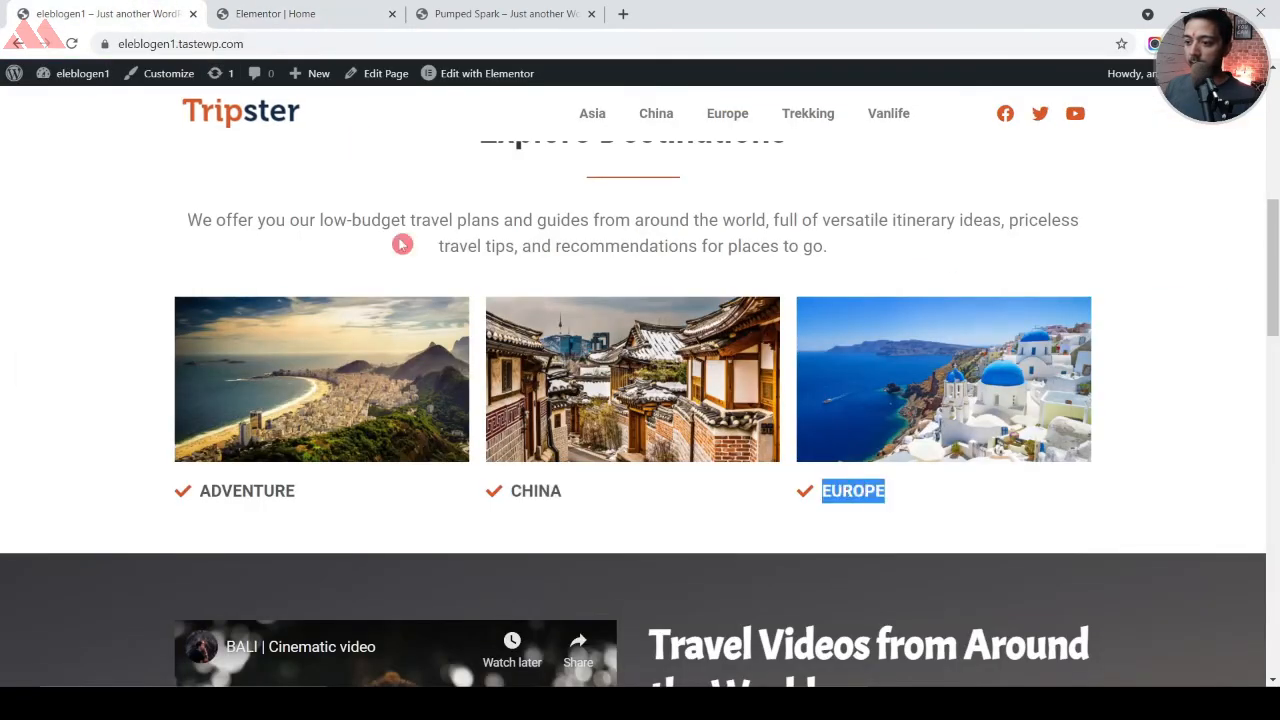
pyautogui.click(280, 13)
pyautogui.click(1043, 589)
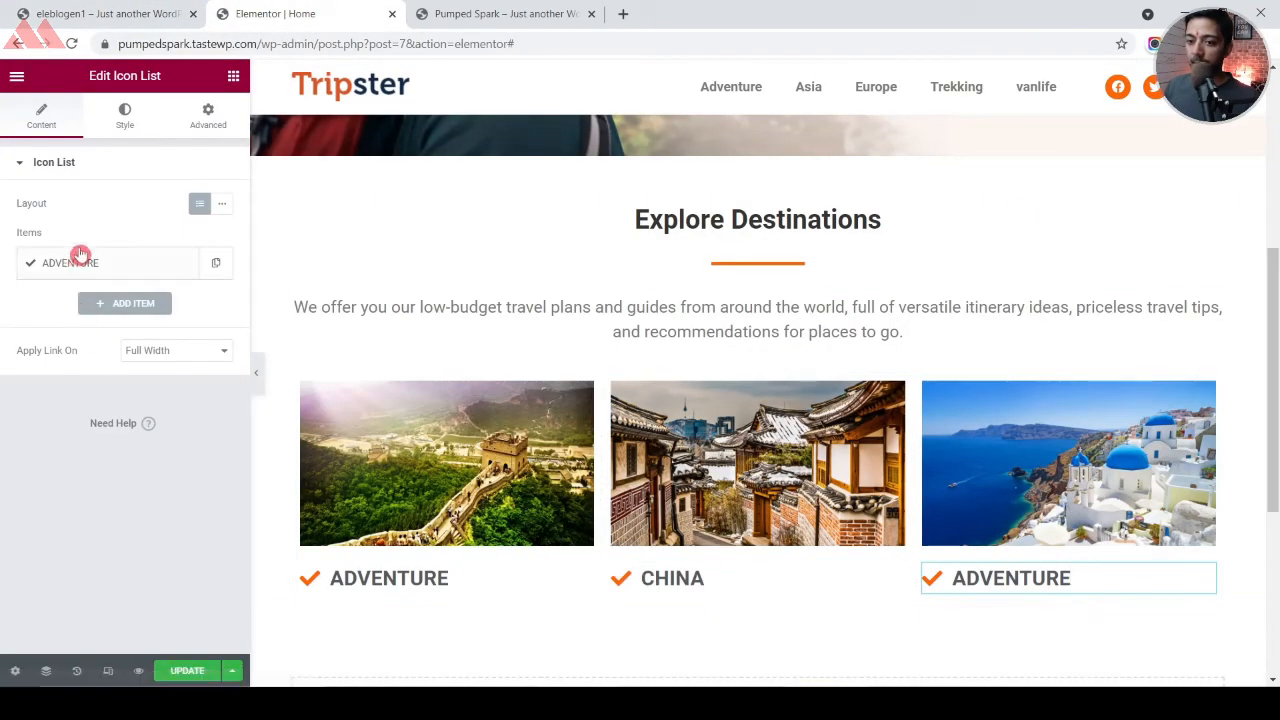
pyautogui.click(80, 259)
pyautogui.doubleClick(95, 320)
pyautogui.hotkey('ctrl', 'v')
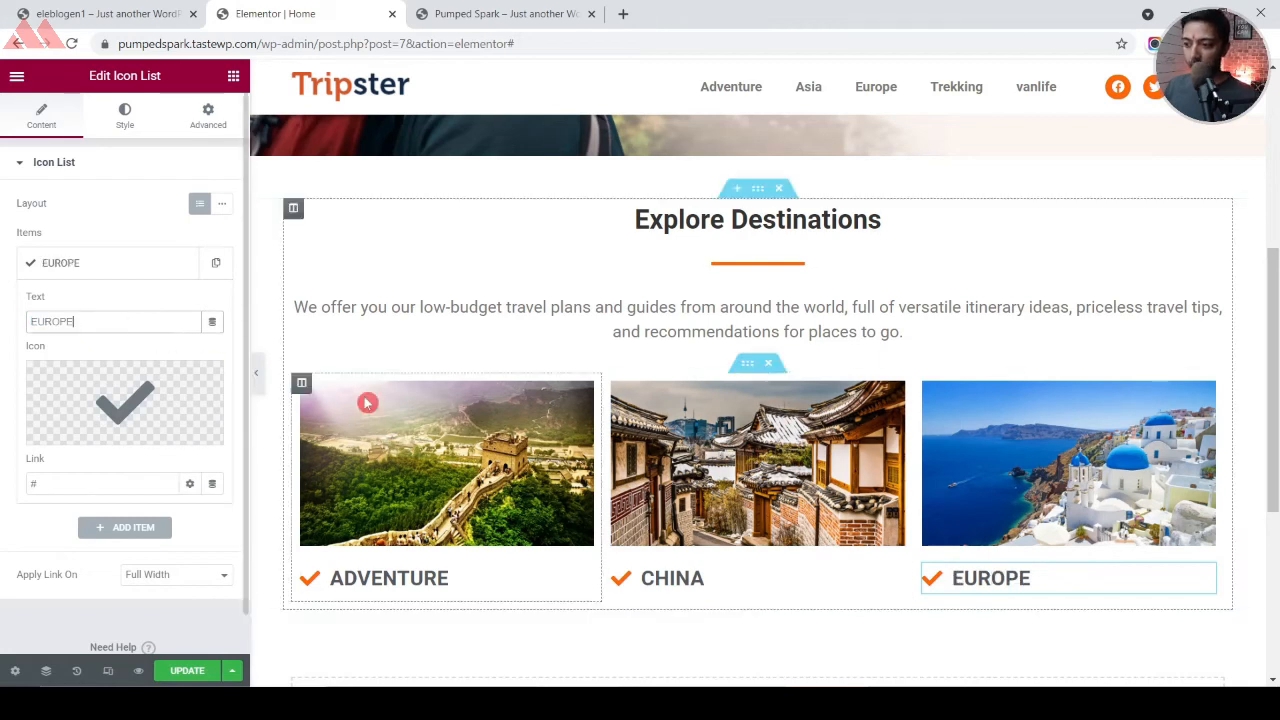
pyautogui.click(201, 670)
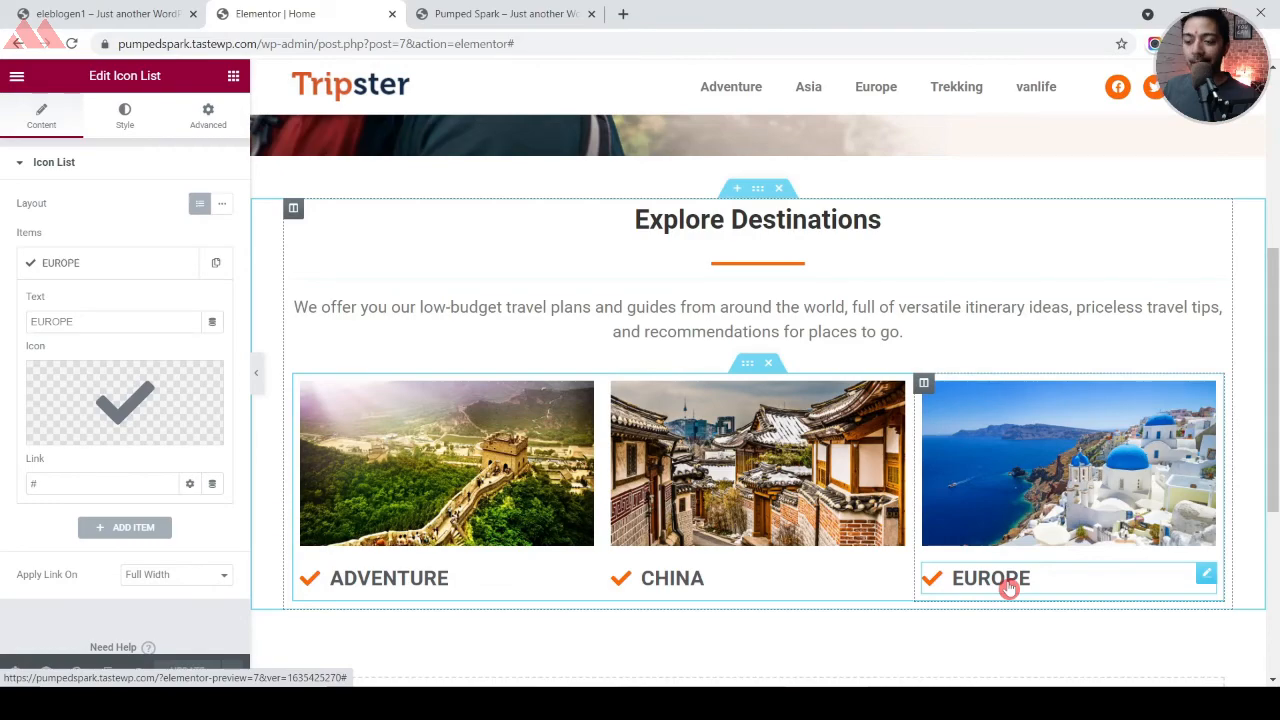
# Unlink the Explore Destinations section's margin values and set its bottom margin to 50 px
pyautogui.scroll(4, 894, 389)
pyautogui.scroll(-4, 920, 366)
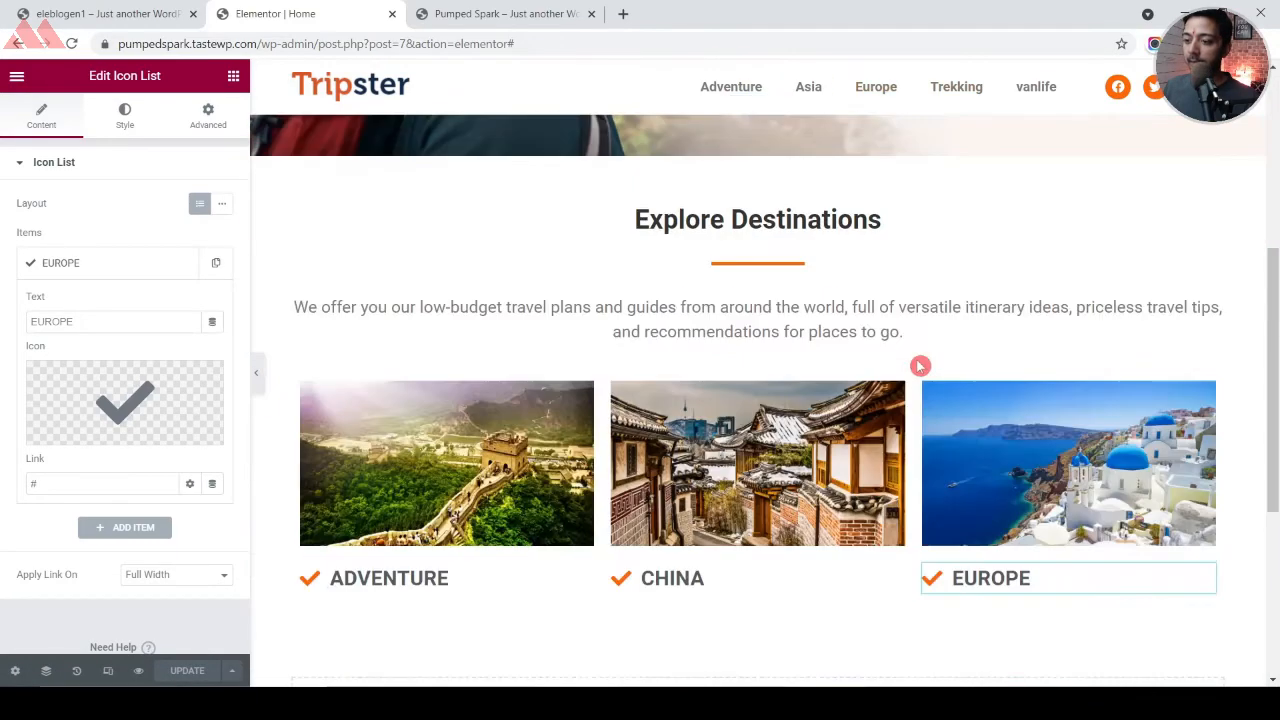
pyautogui.scroll(-1, 534, 503)
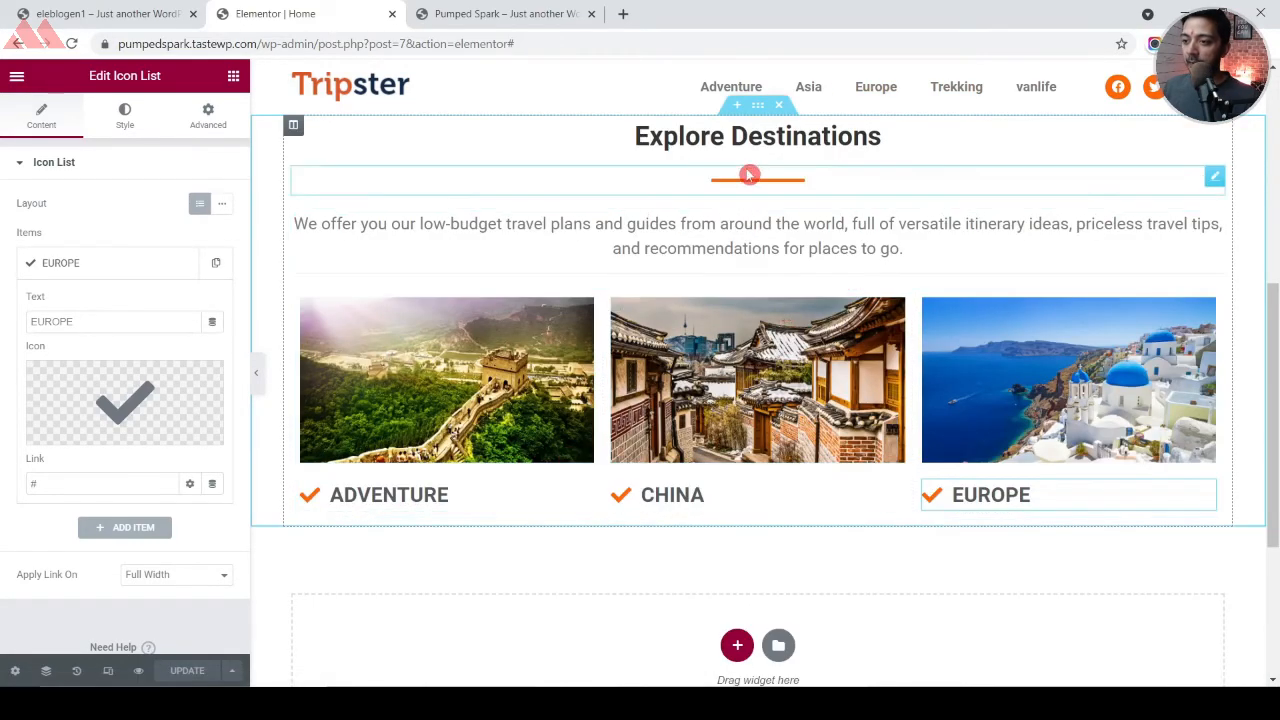
pyautogui.click(758, 105)
pyautogui.click(206, 112)
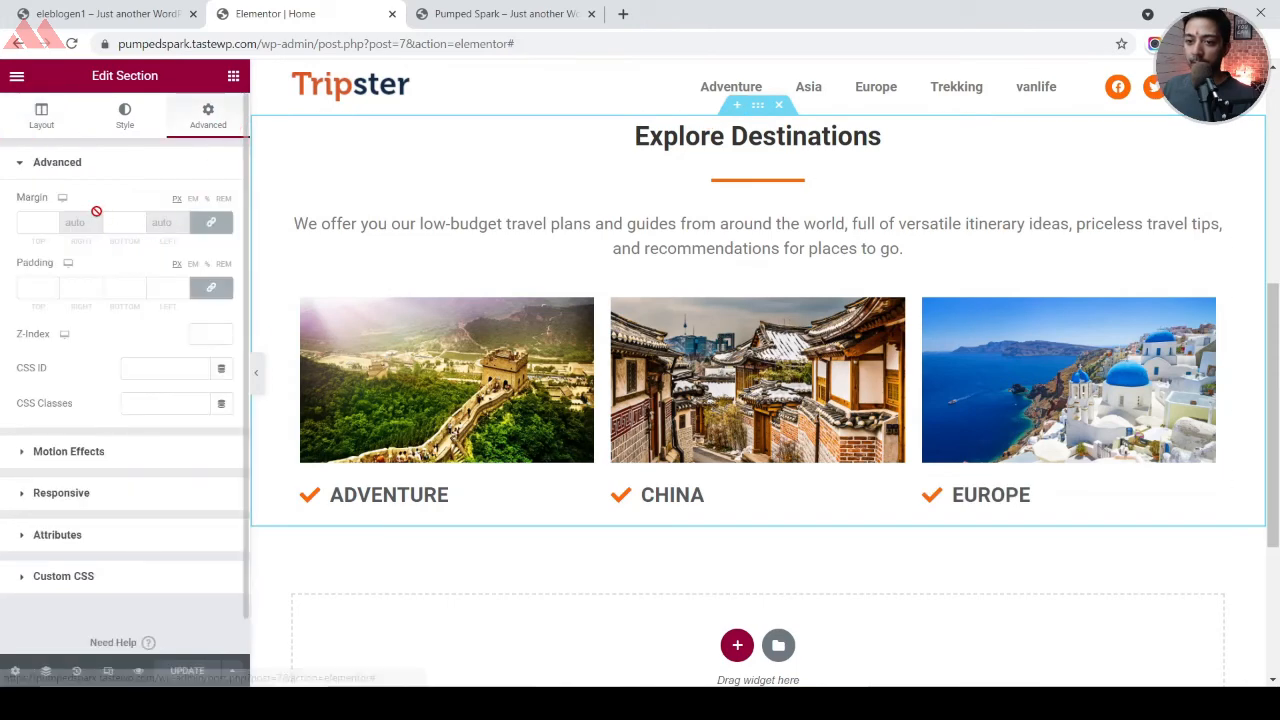
pyautogui.click(208, 222)
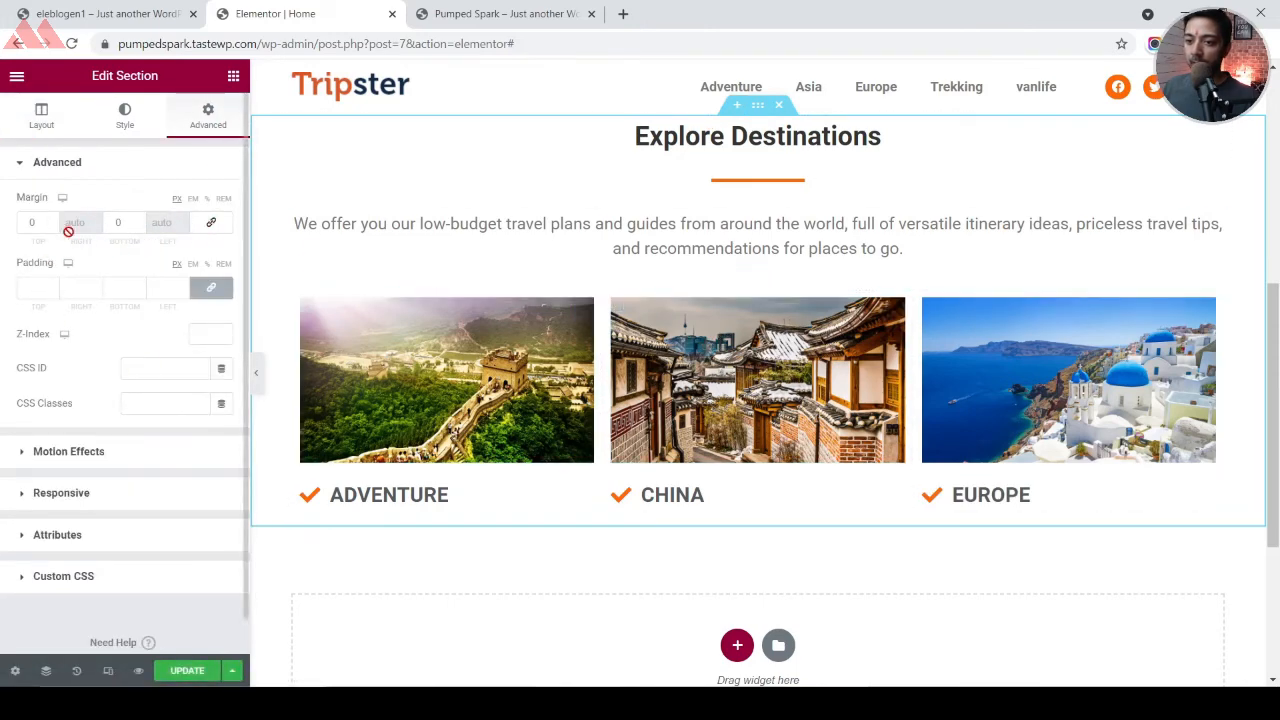
pyautogui.scroll(1, 757, 360)
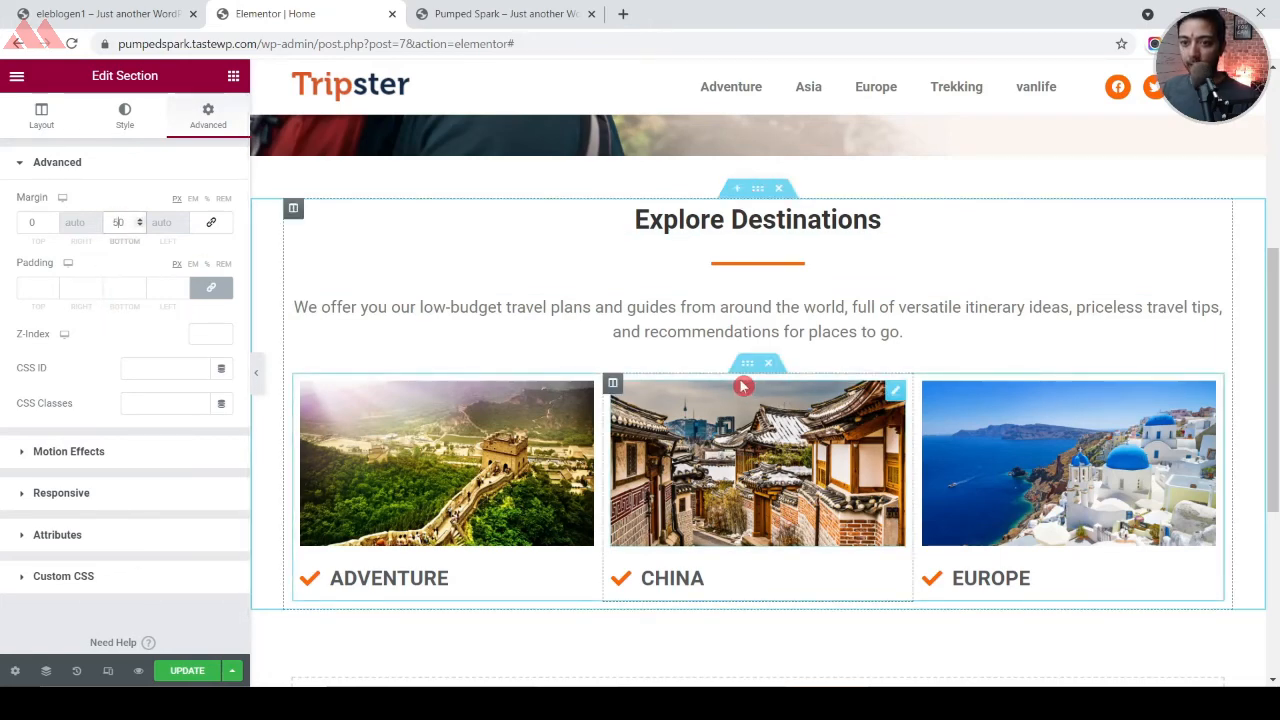
# Check the Travel Videos section on the reference page, and add a two-column section below Explore Destinations with a 400 px minimum height
pyautogui.hotkey('ctrl', 'shift', 'Tab')
pyautogui.scroll(-3, 529, 280)
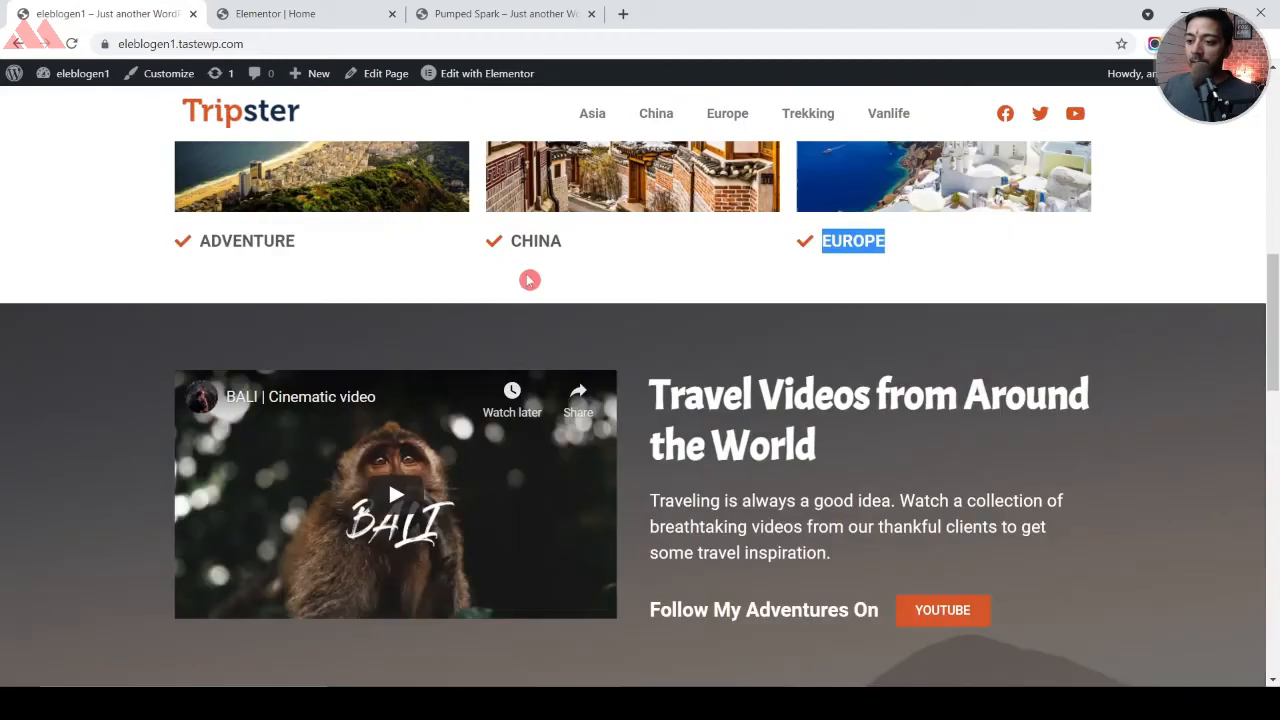
pyautogui.scroll(-1, 634, 489)
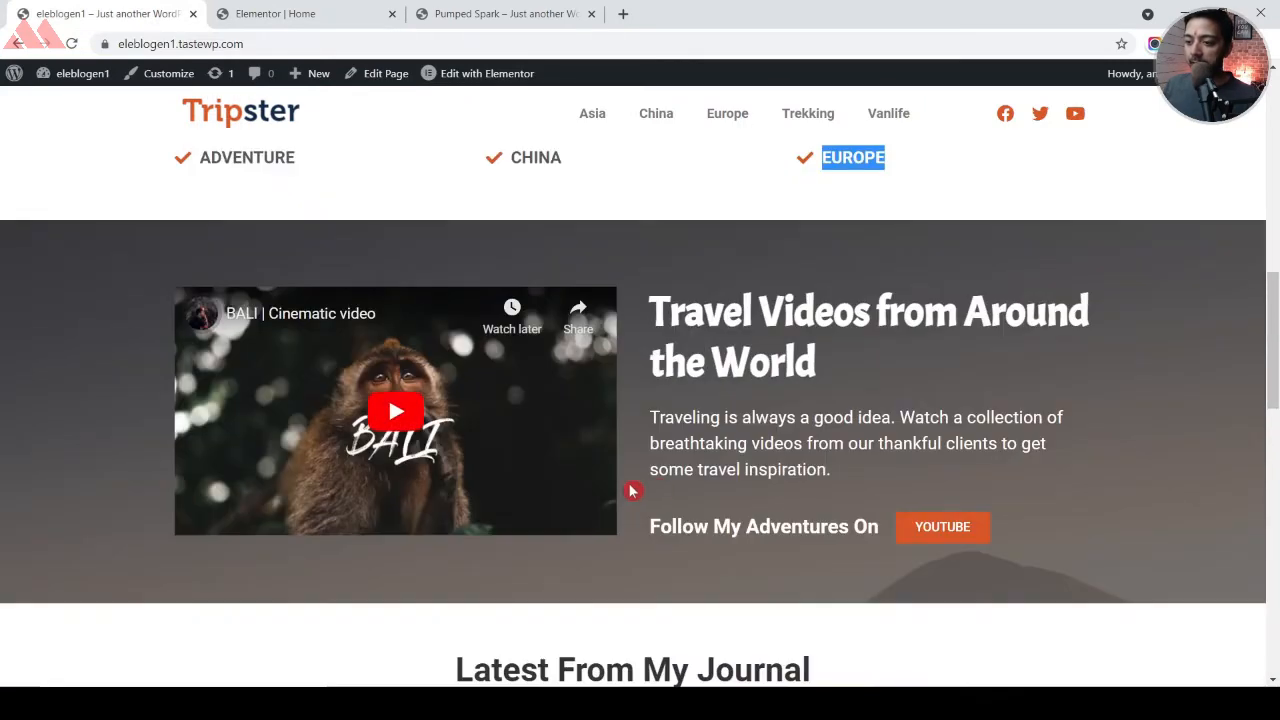
pyautogui.moveTo(654, 291); pyautogui.dragTo(889, 372)
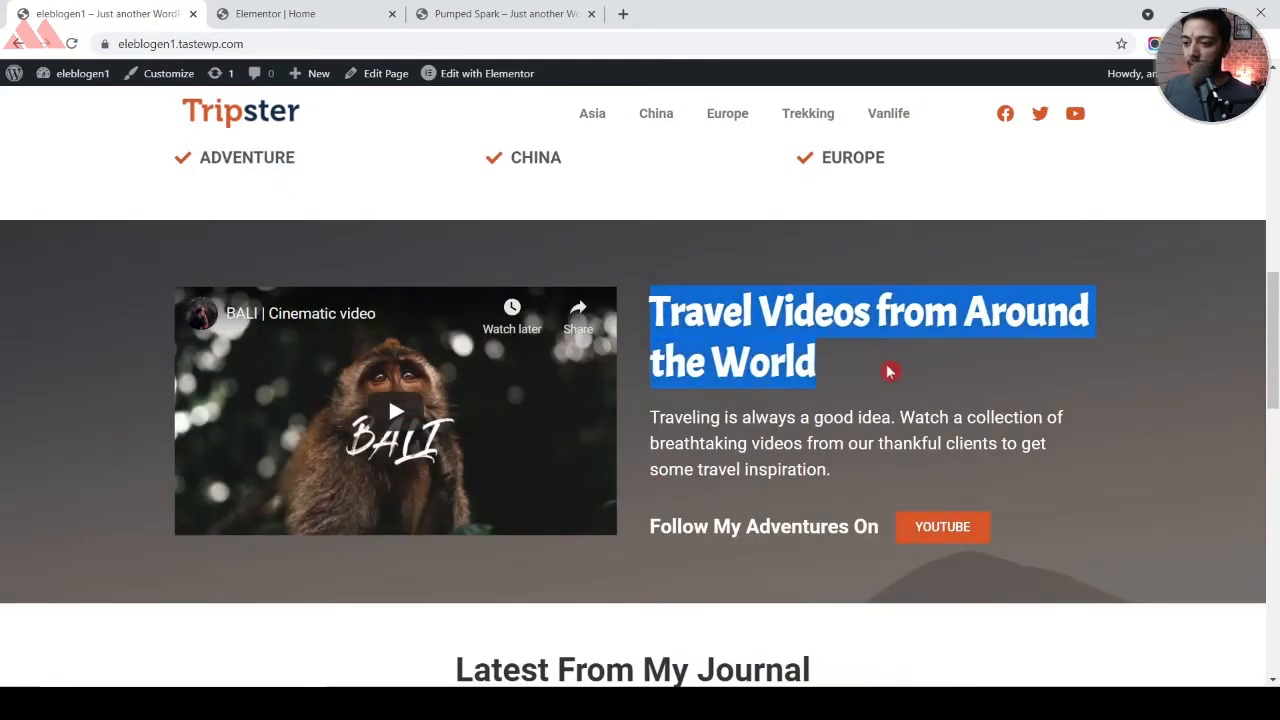
pyautogui.hotkey('ctrl', 'Tab')
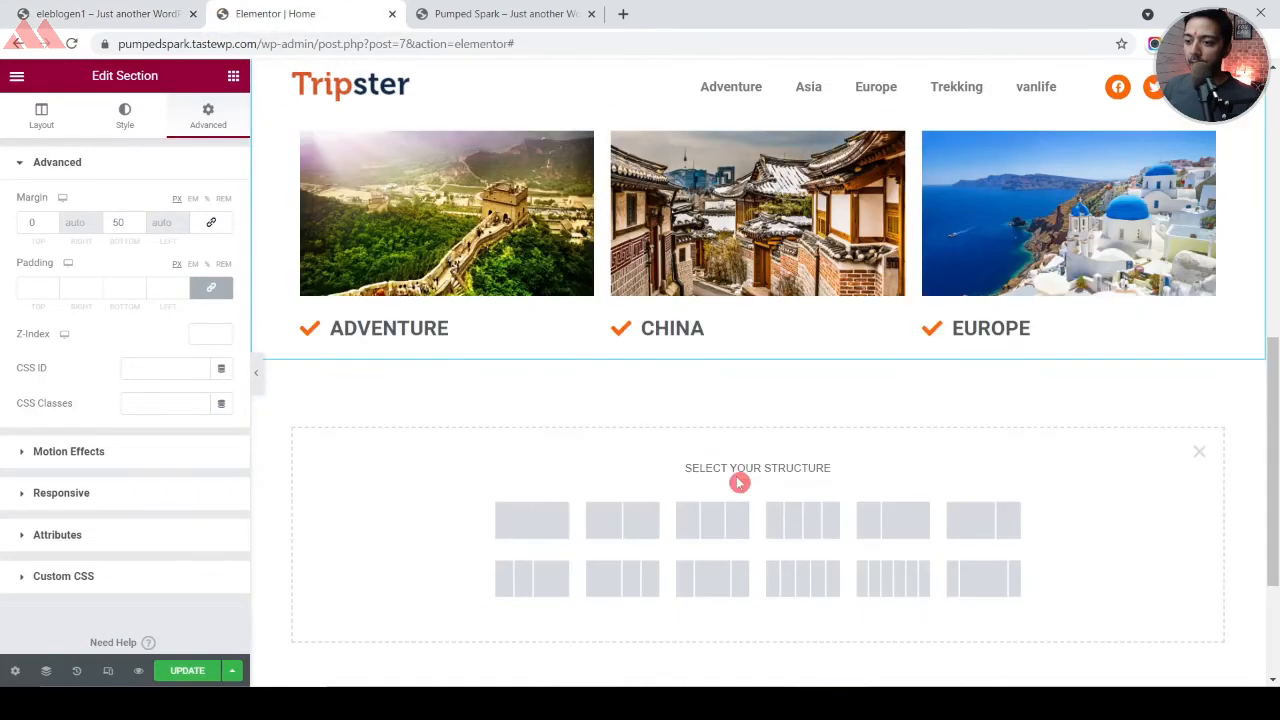
pyautogui.click(619, 527)
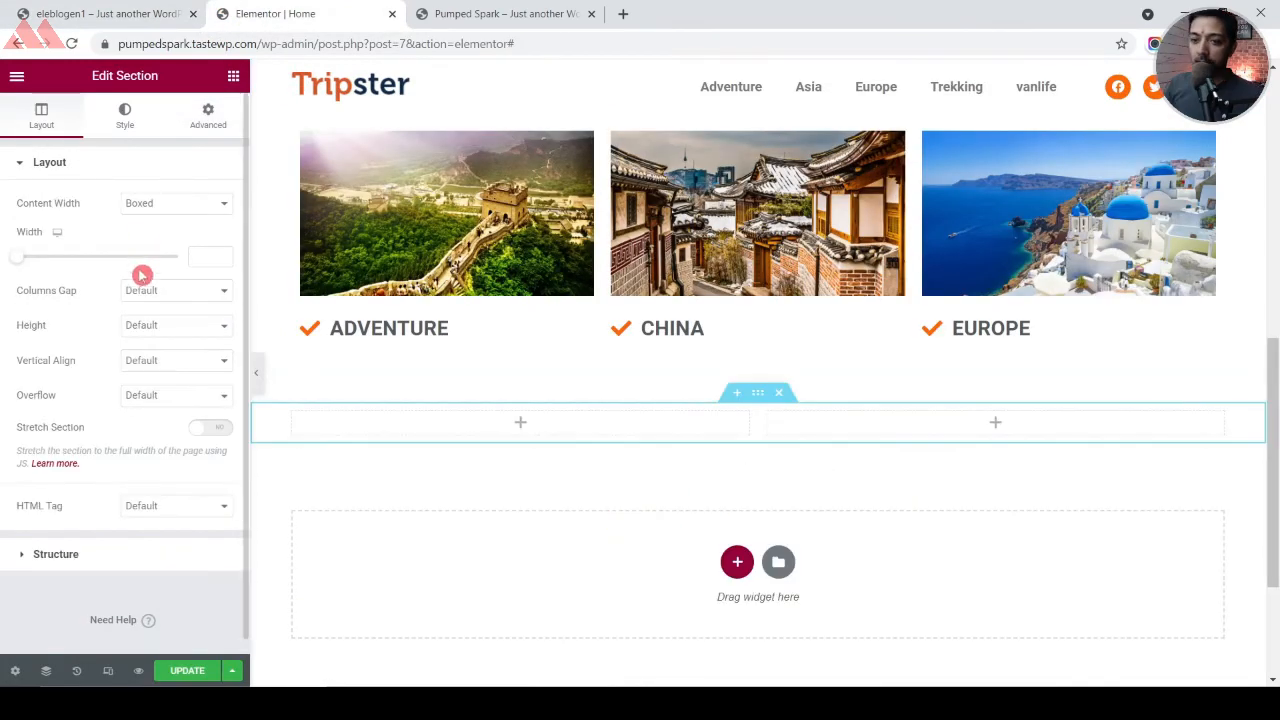
pyautogui.click(157, 330)
pyautogui.click(140, 405)
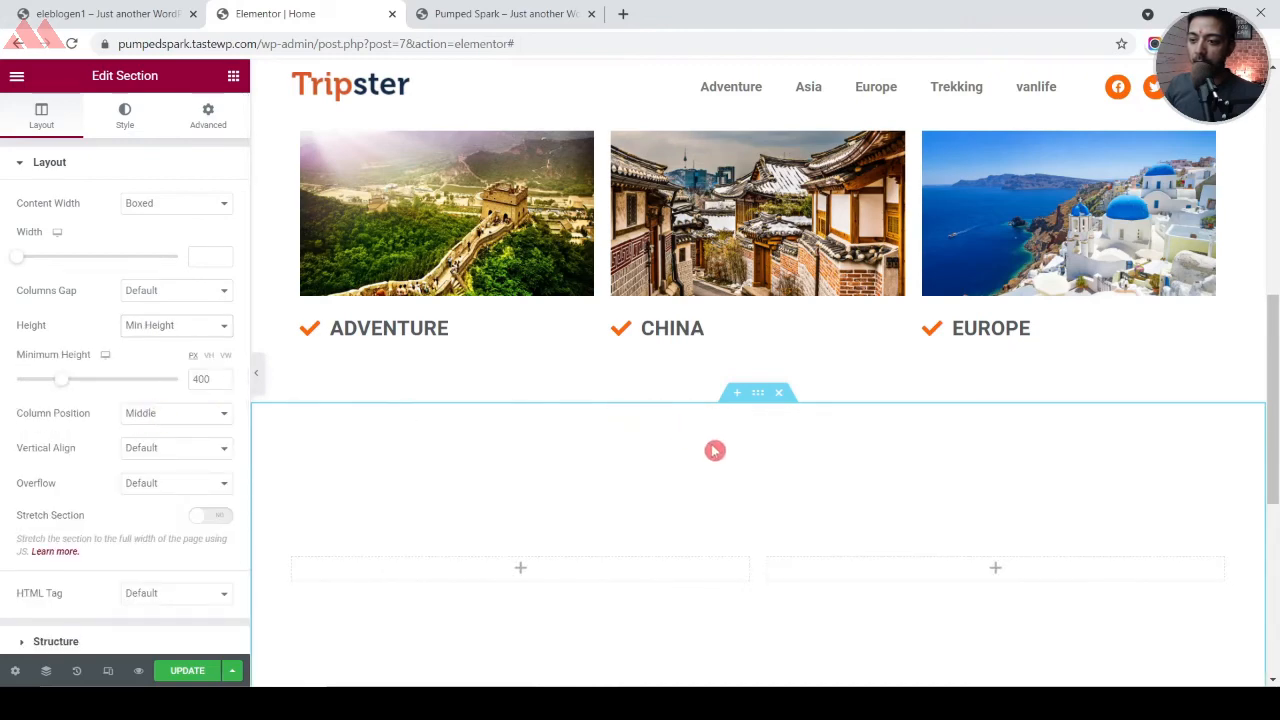
pyautogui.scroll(-2, 714, 451)
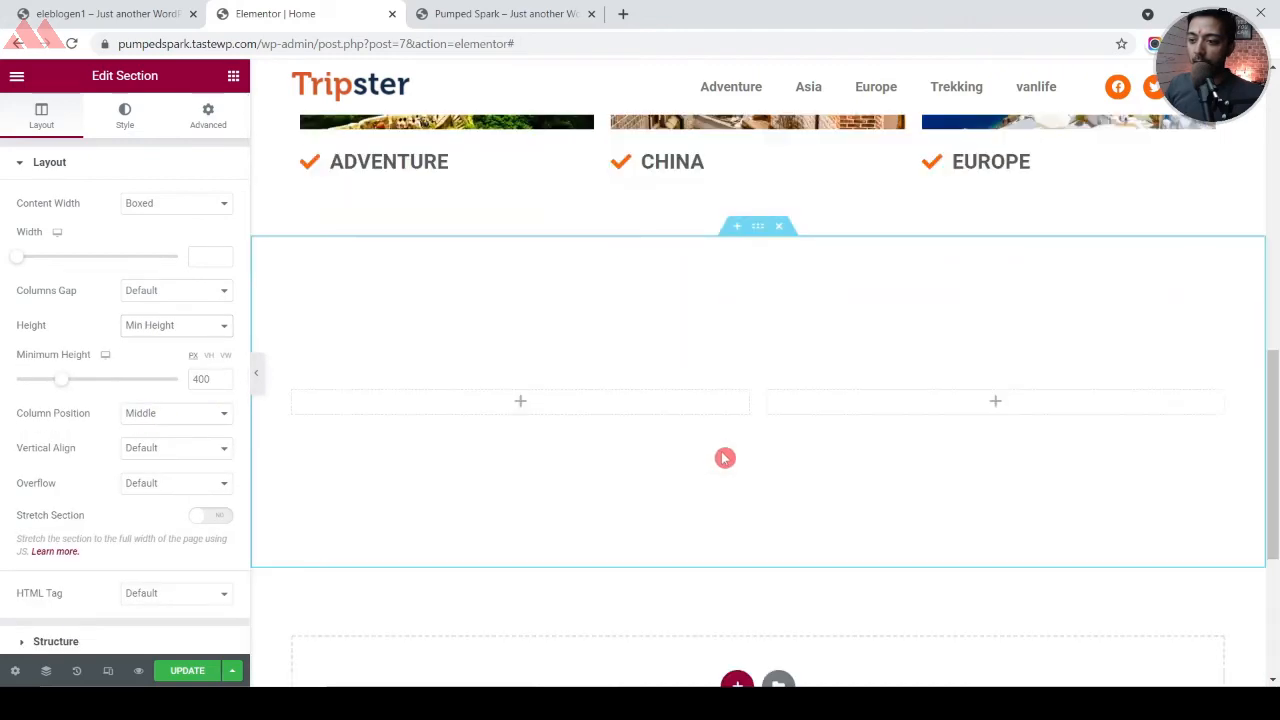
# Give the new two-column section a classic background with the about-bg-copyright.jpg image from the media library
pyautogui.click(123, 115)
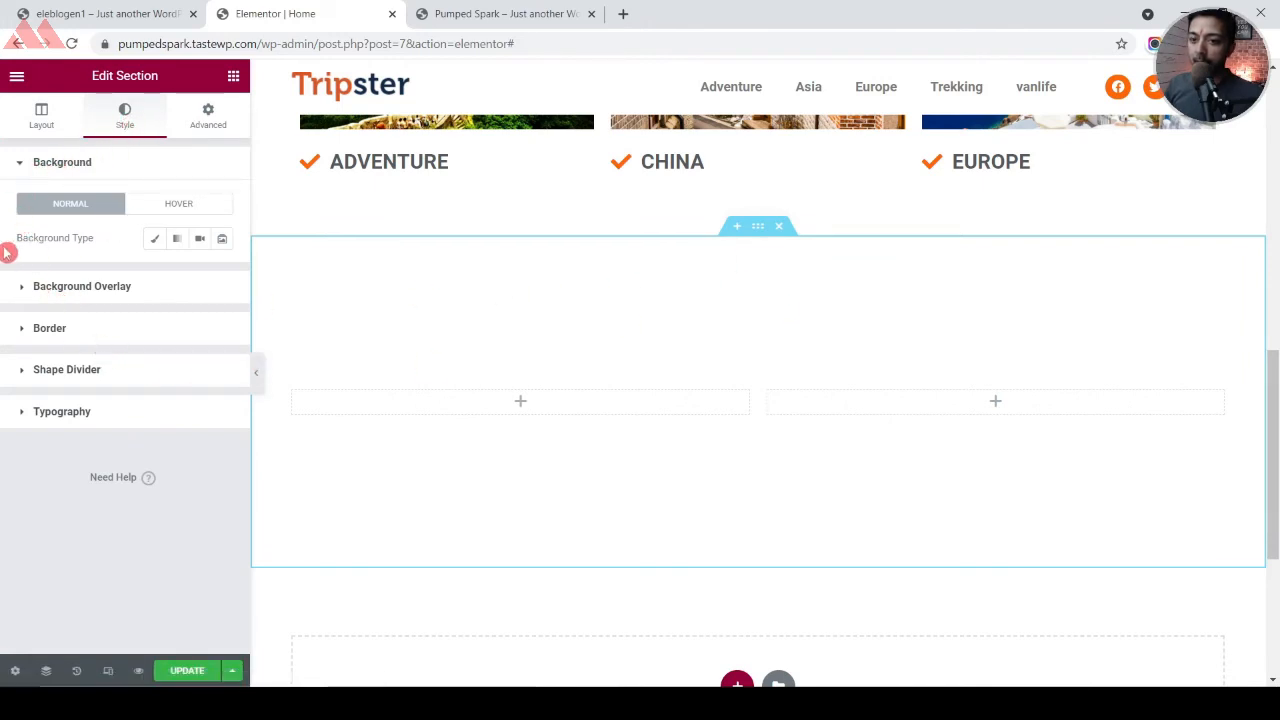
pyautogui.click(151, 242)
pyautogui.click(83, 357)
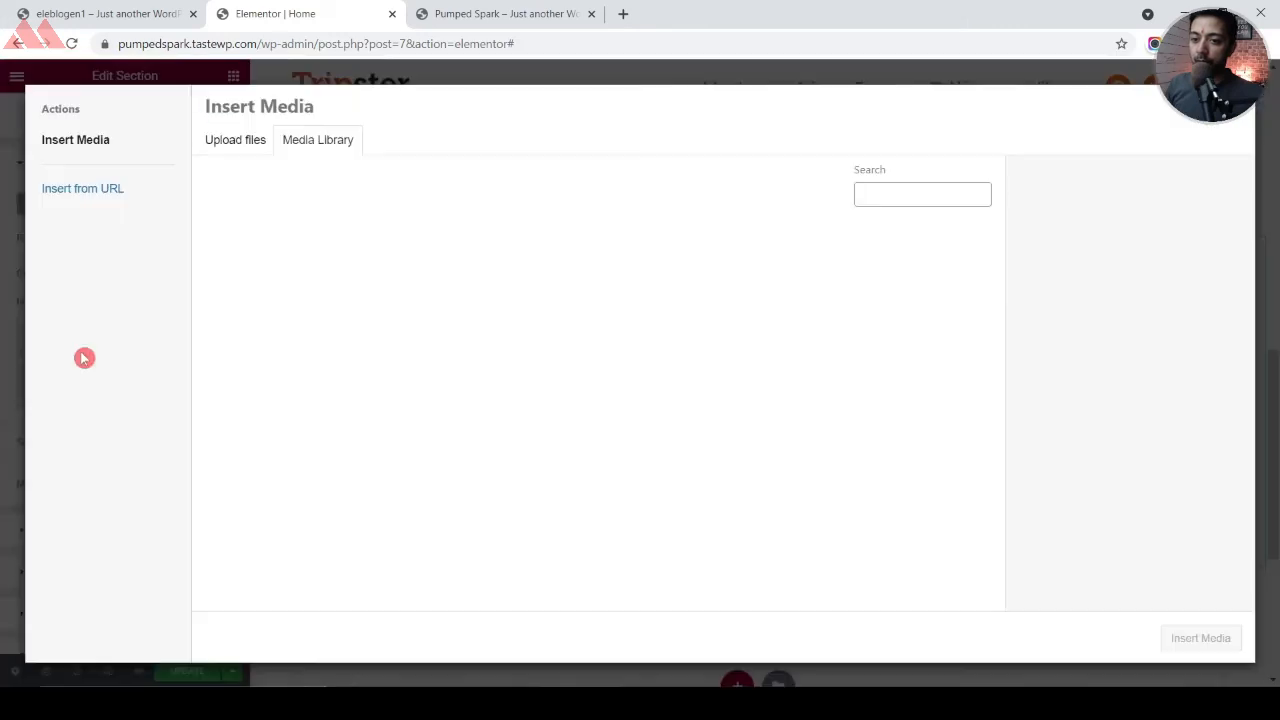
pyautogui.click(343, 476)
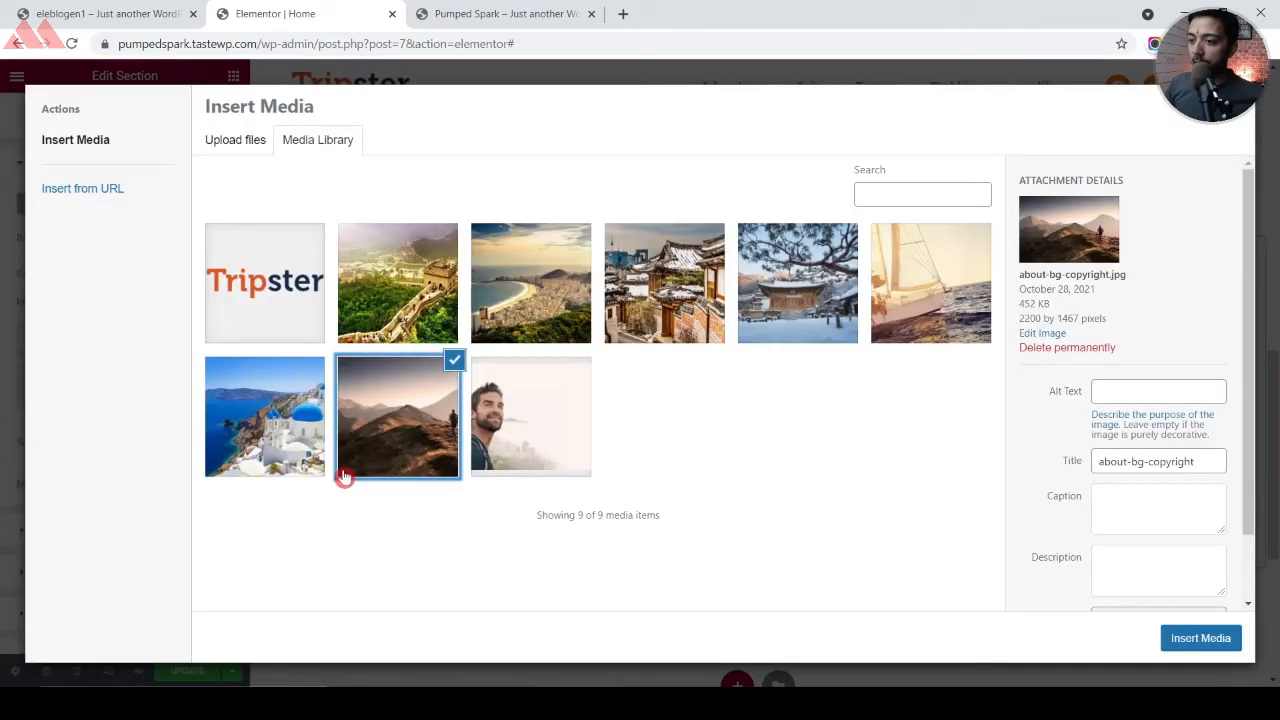
pyautogui.click(1172, 644)
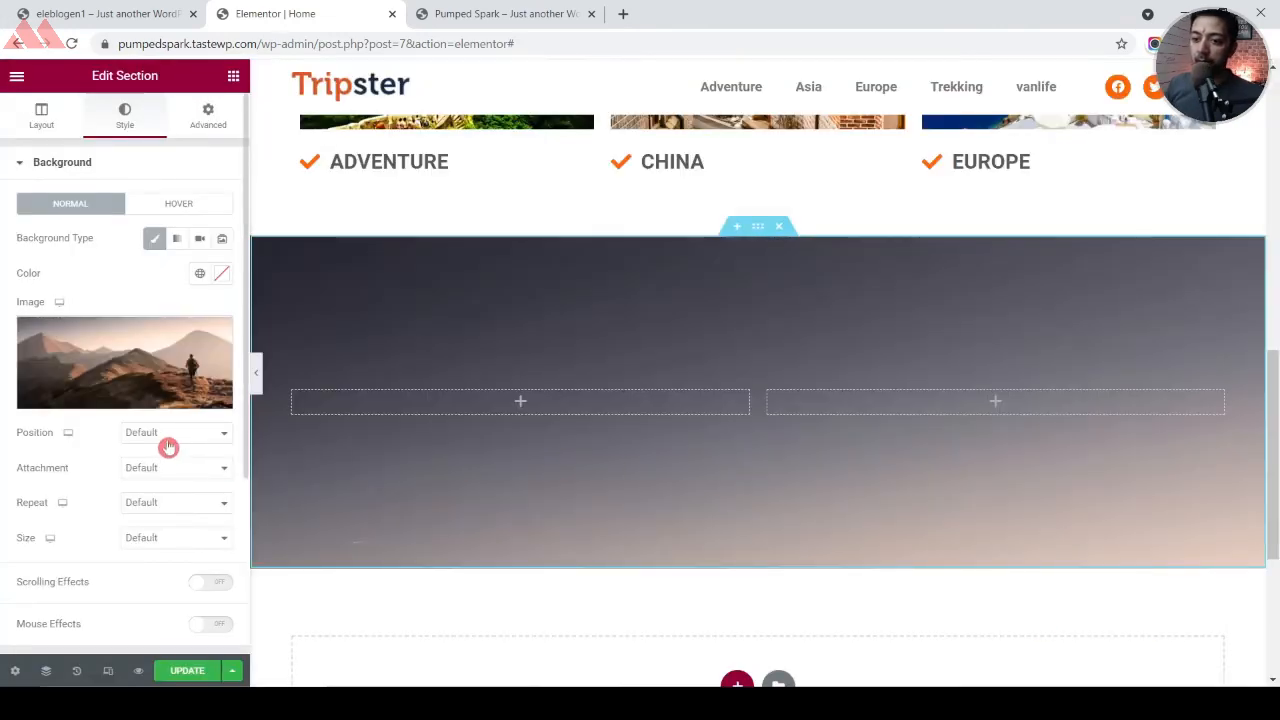
# Set the section's background image position to Center Center and its repeat to No-repeat
pyautogui.click(167, 440)
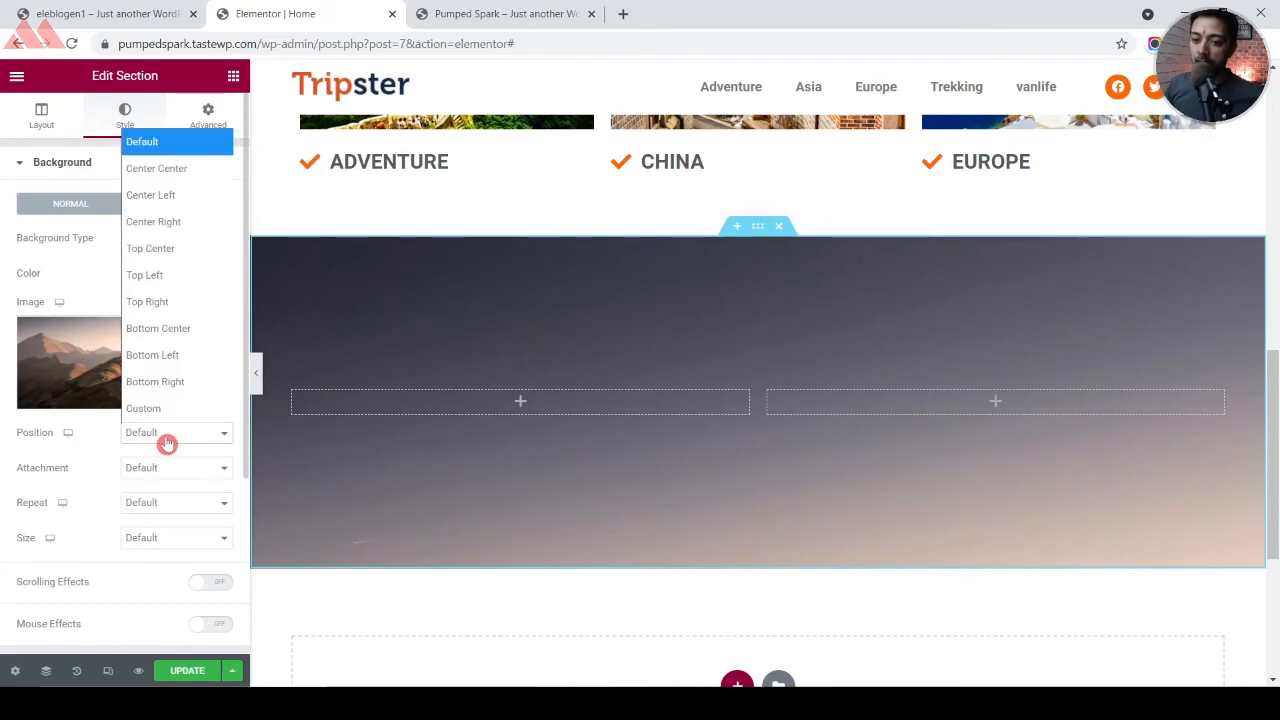
pyautogui.click(166, 170)
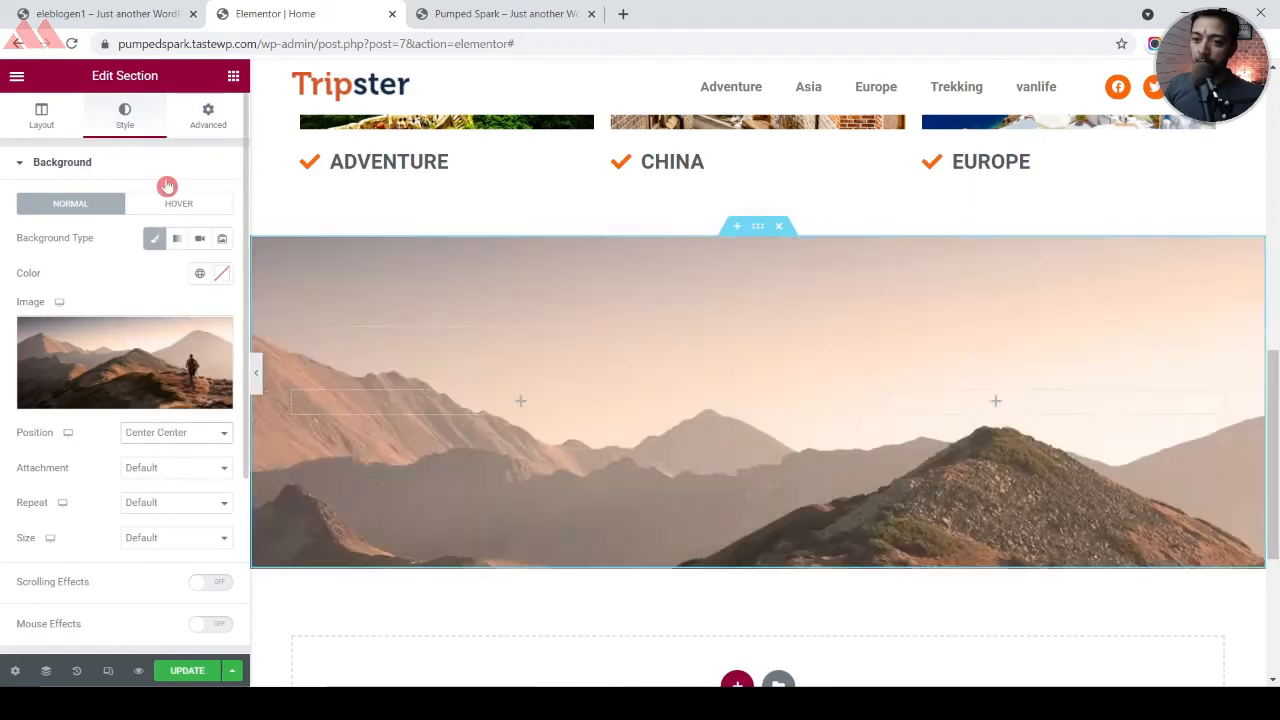
pyautogui.click(150, 474)
pyautogui.click(150, 480)
pyautogui.click(144, 507)
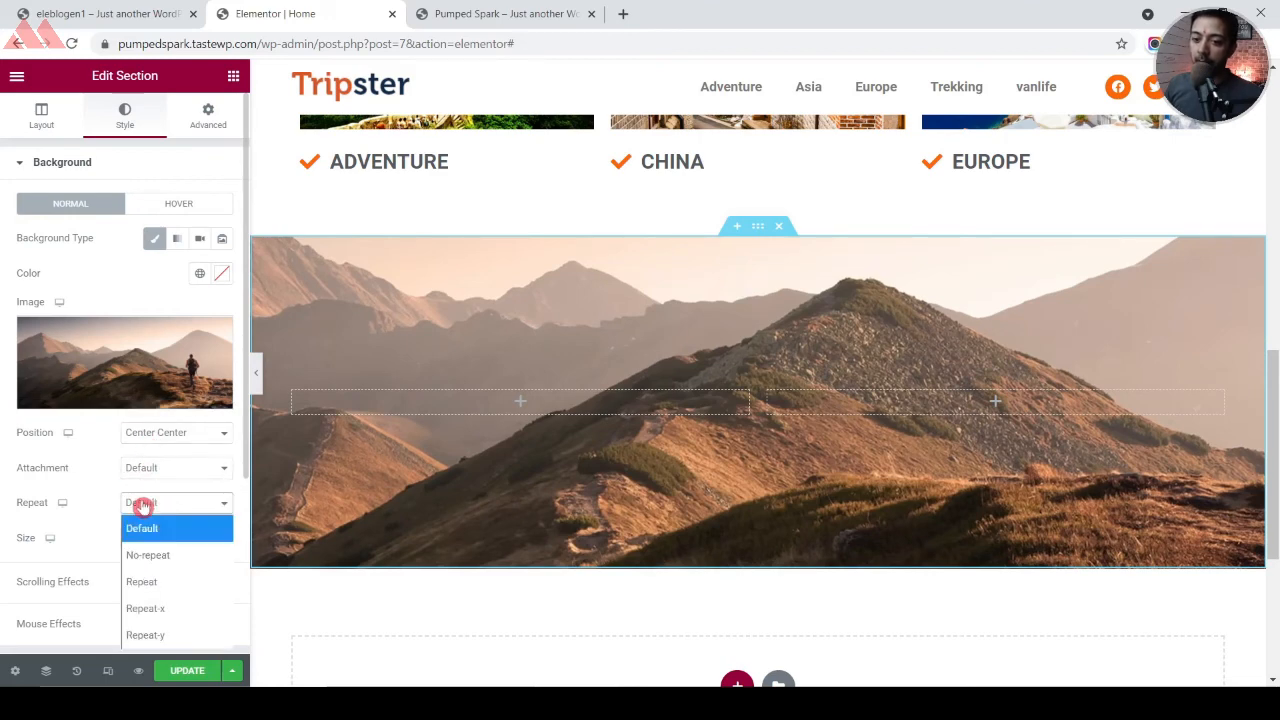
pyautogui.click(147, 556)
# Try the Cover size for the section's background image, and set it back to Default
pyautogui.click(147, 538)
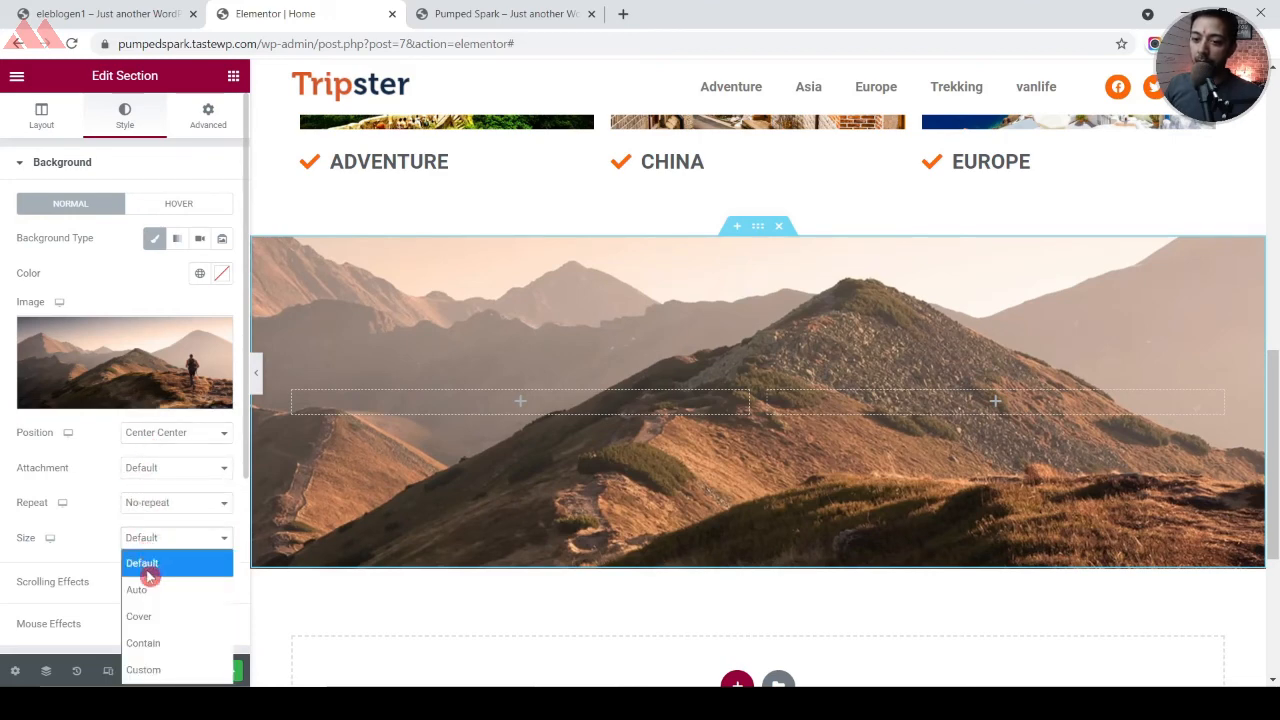
pyautogui.click(148, 613)
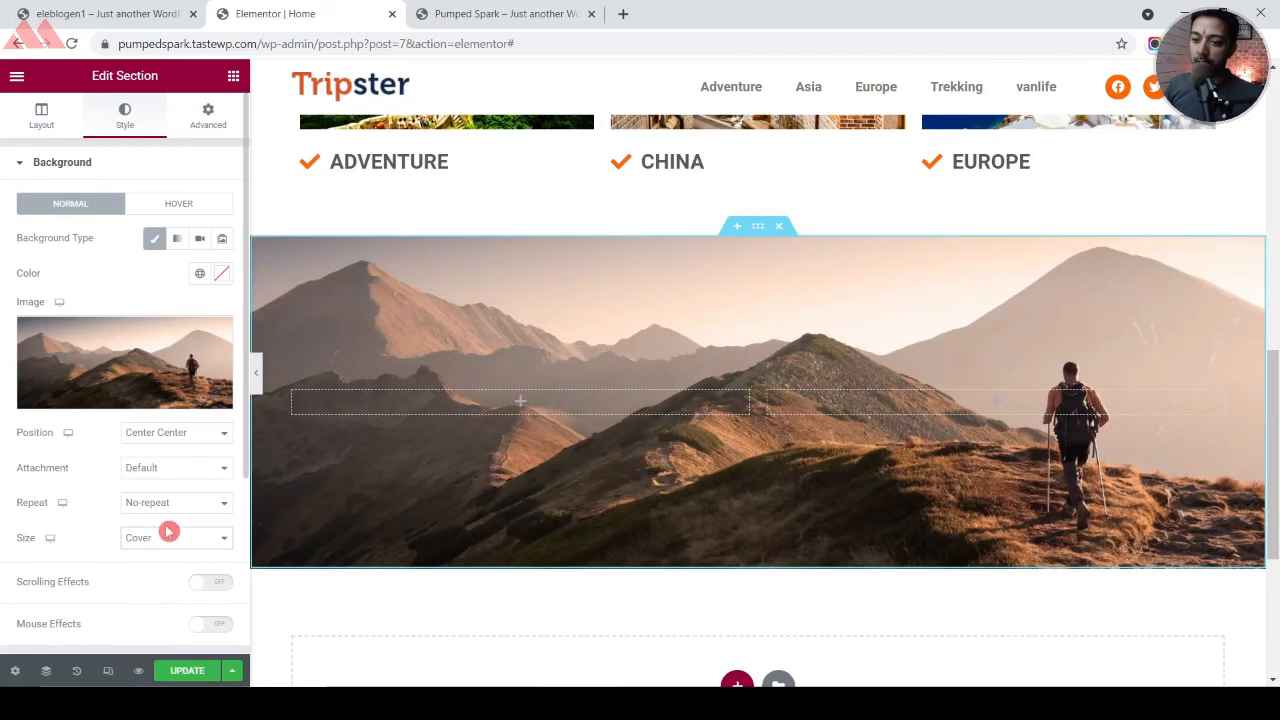
pyautogui.click(168, 535)
pyautogui.click(157, 563)
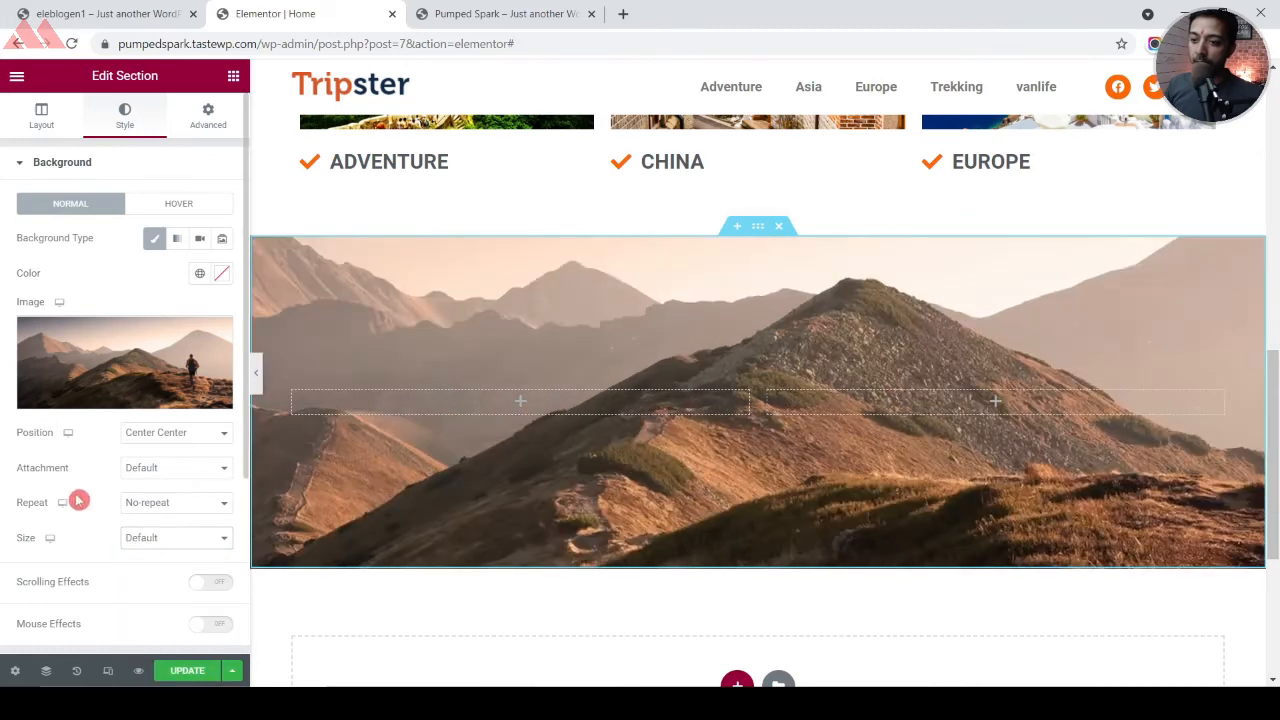
# Add a classic background overlay to the section in the global Primary color with an opacity of 0.74
pyautogui.scroll(-3, 4, 432)
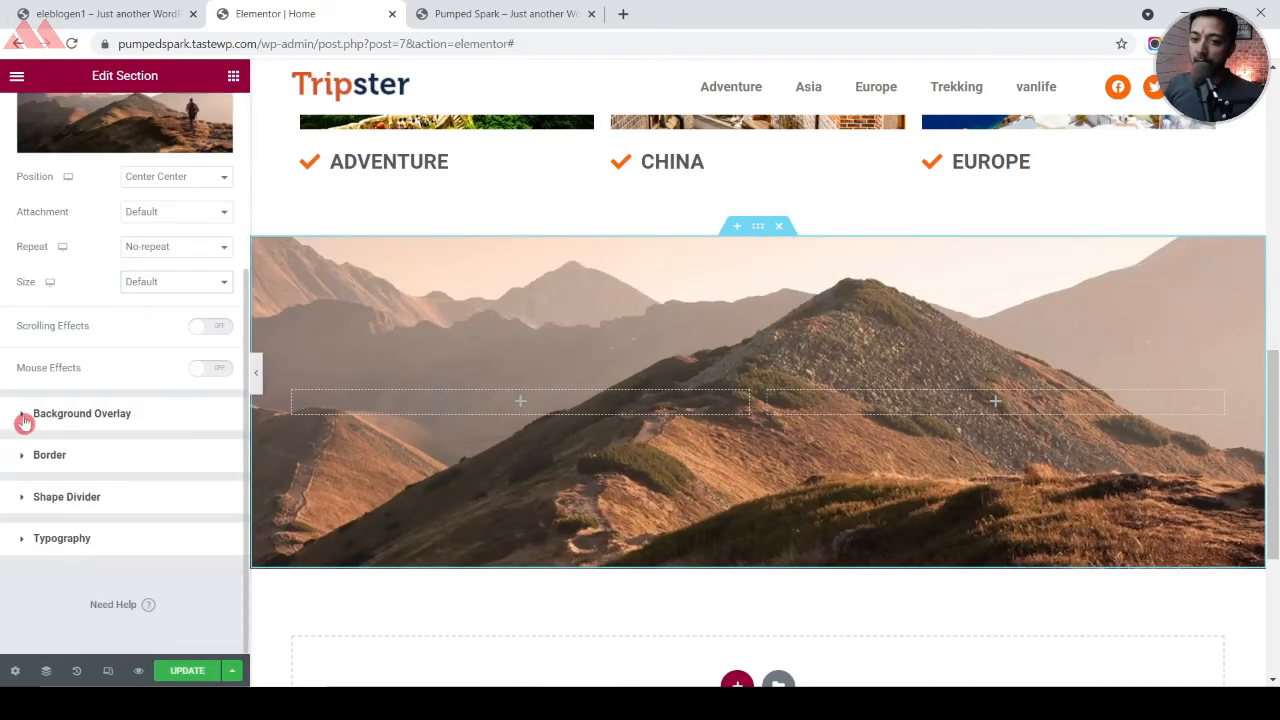
pyautogui.click(24, 419)
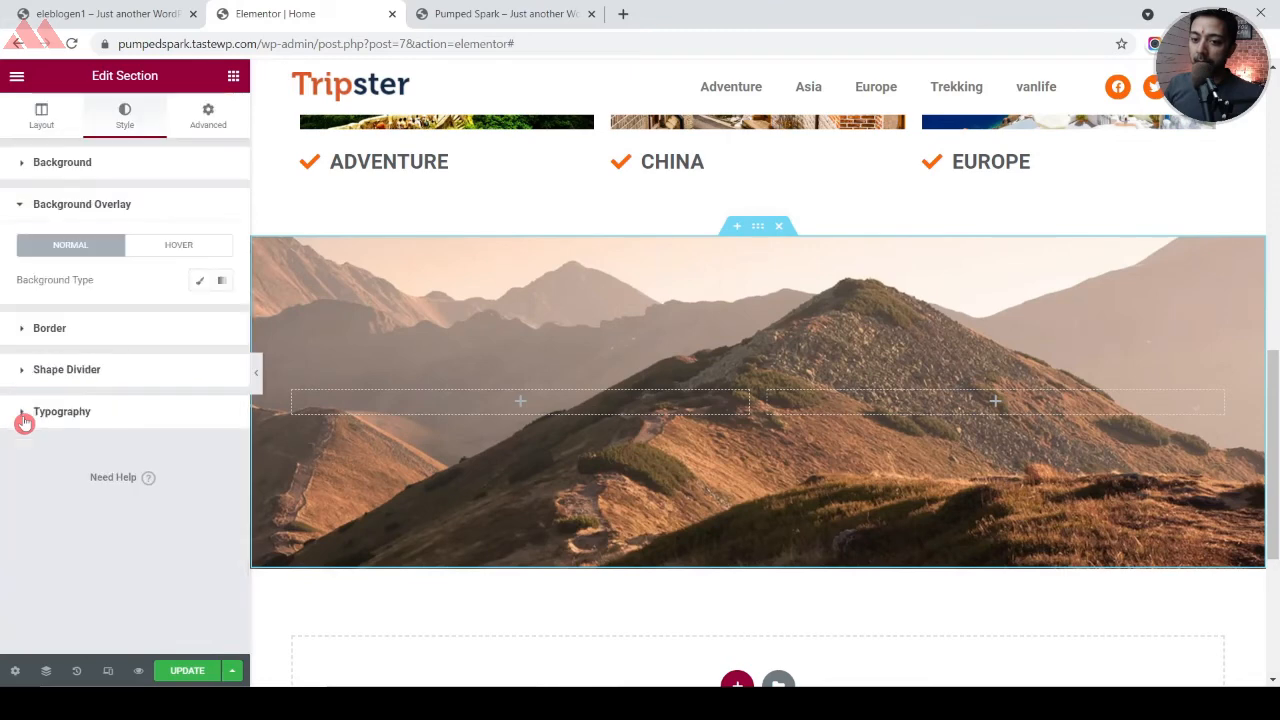
pyautogui.click(199, 281)
pyautogui.click(198, 318)
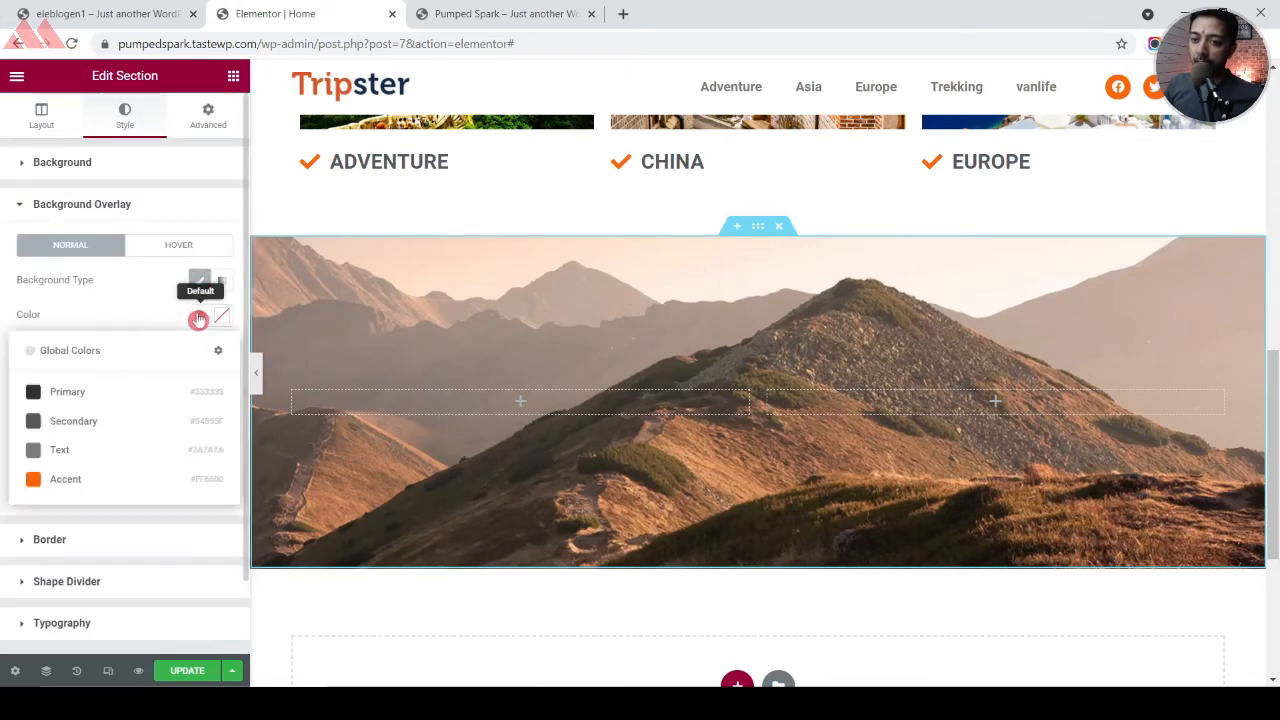
pyautogui.click(72, 391)
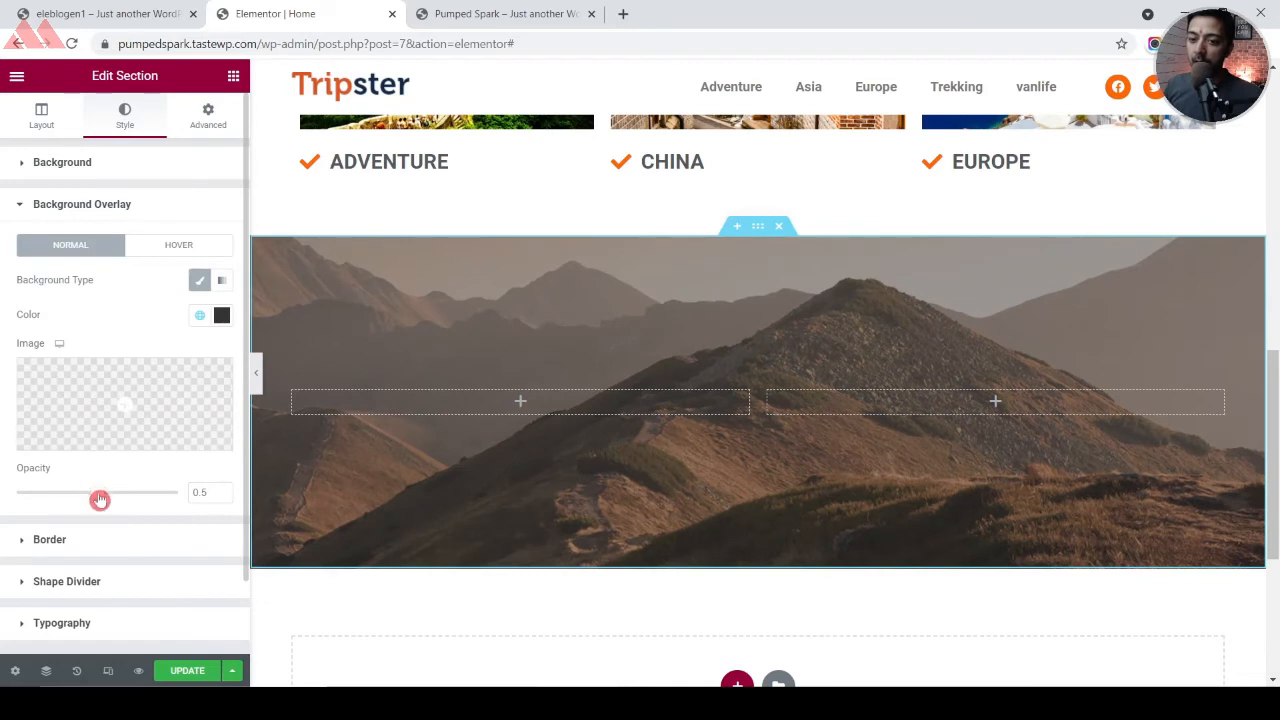
pyautogui.moveTo(116, 501); pyautogui.dragTo(141, 502)
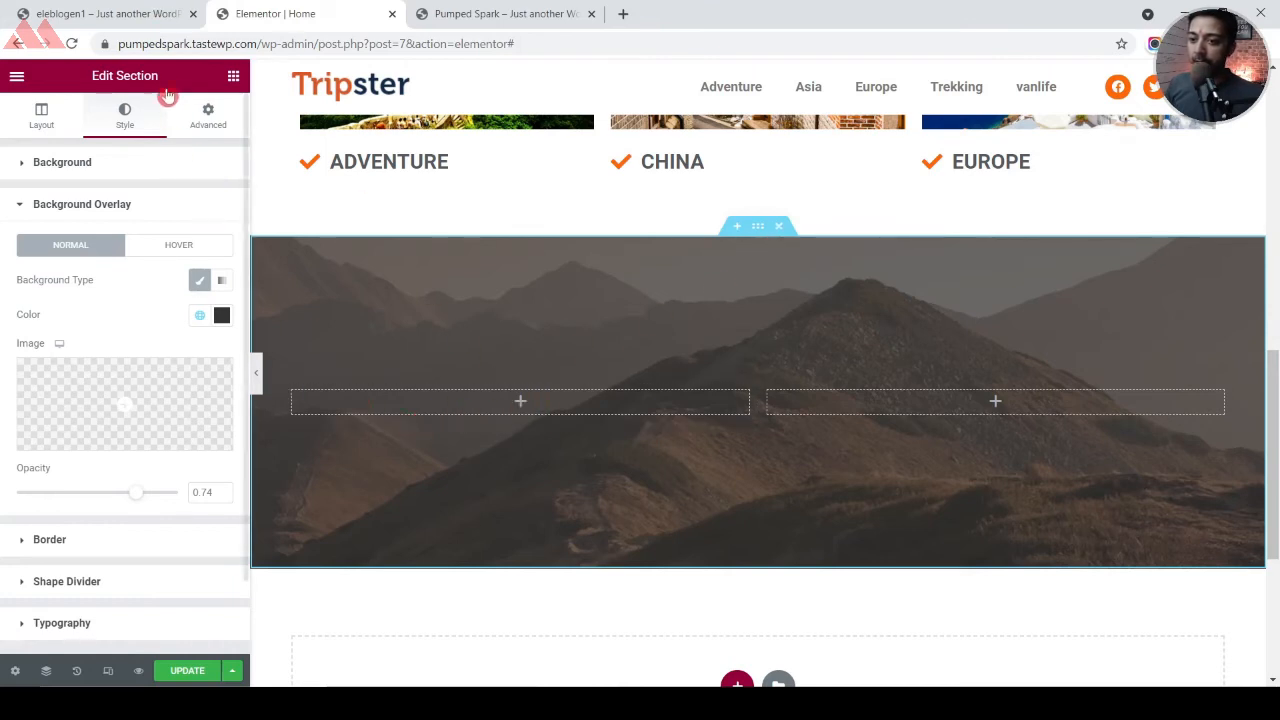
# Add a Video widget to the first column of the new background-image section
pyautogui.click(233, 76)
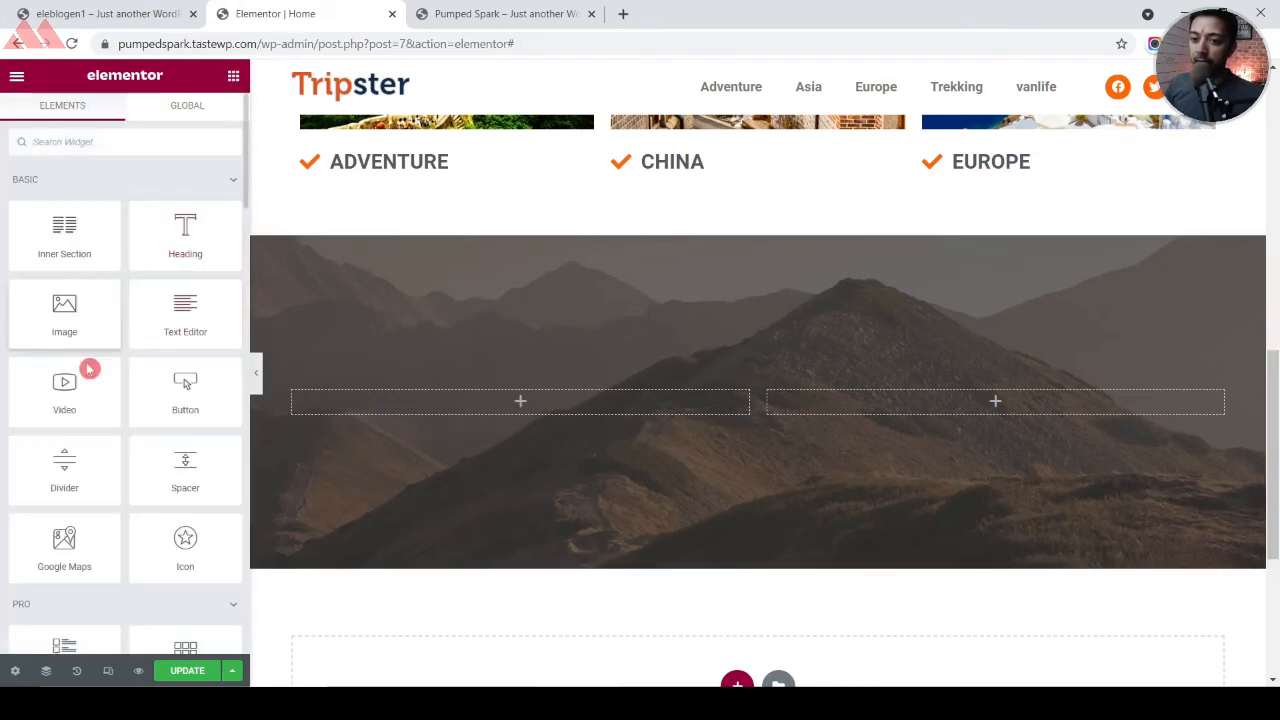
pyautogui.moveTo(80, 388); pyautogui.dragTo(488, 404)
# Copy the link of the BALI cinematic video from the reference site and paste it as the Video widget's link
pyautogui.click(120, 10)
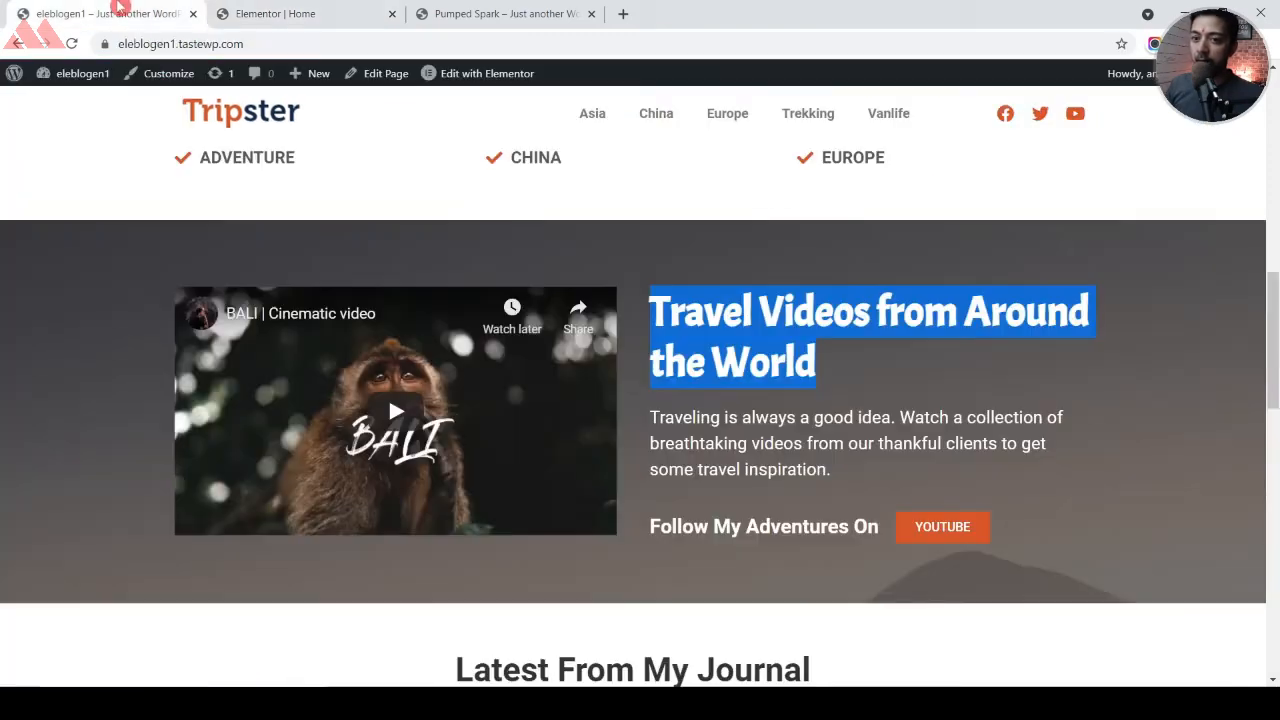
pyautogui.rightClick(296, 325)
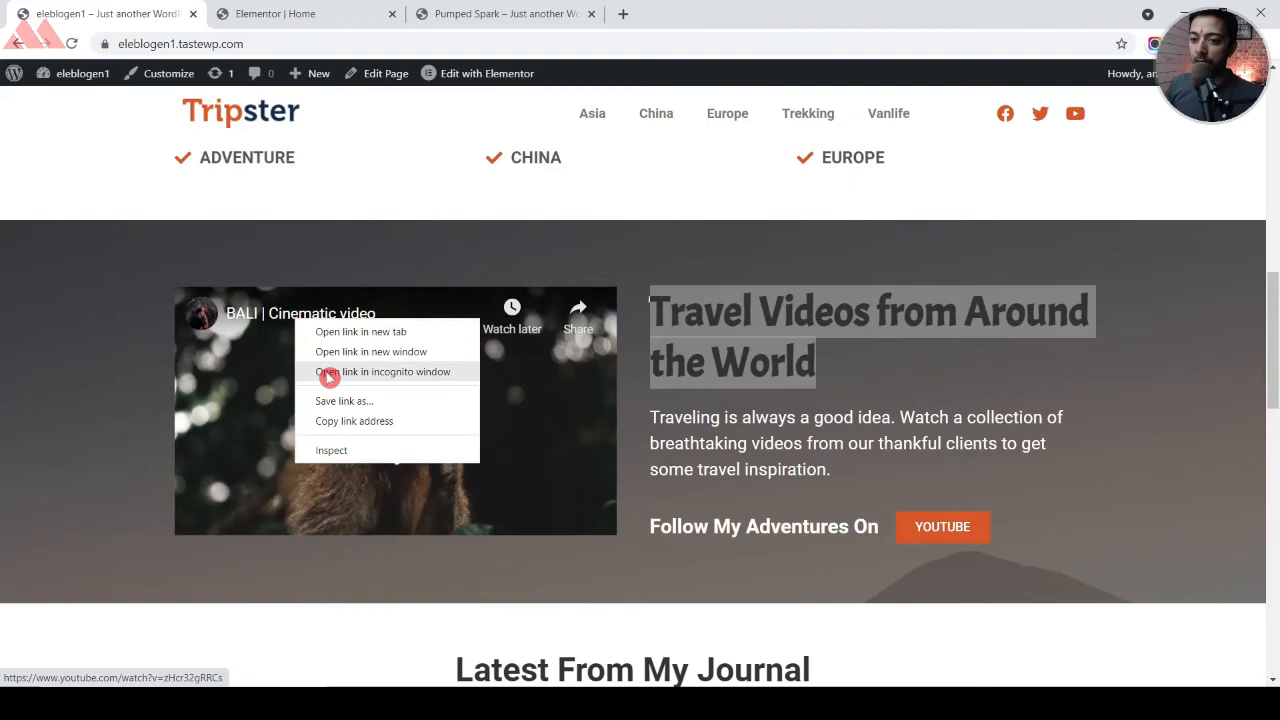
pyautogui.click(346, 421)
pyautogui.click(307, 8)
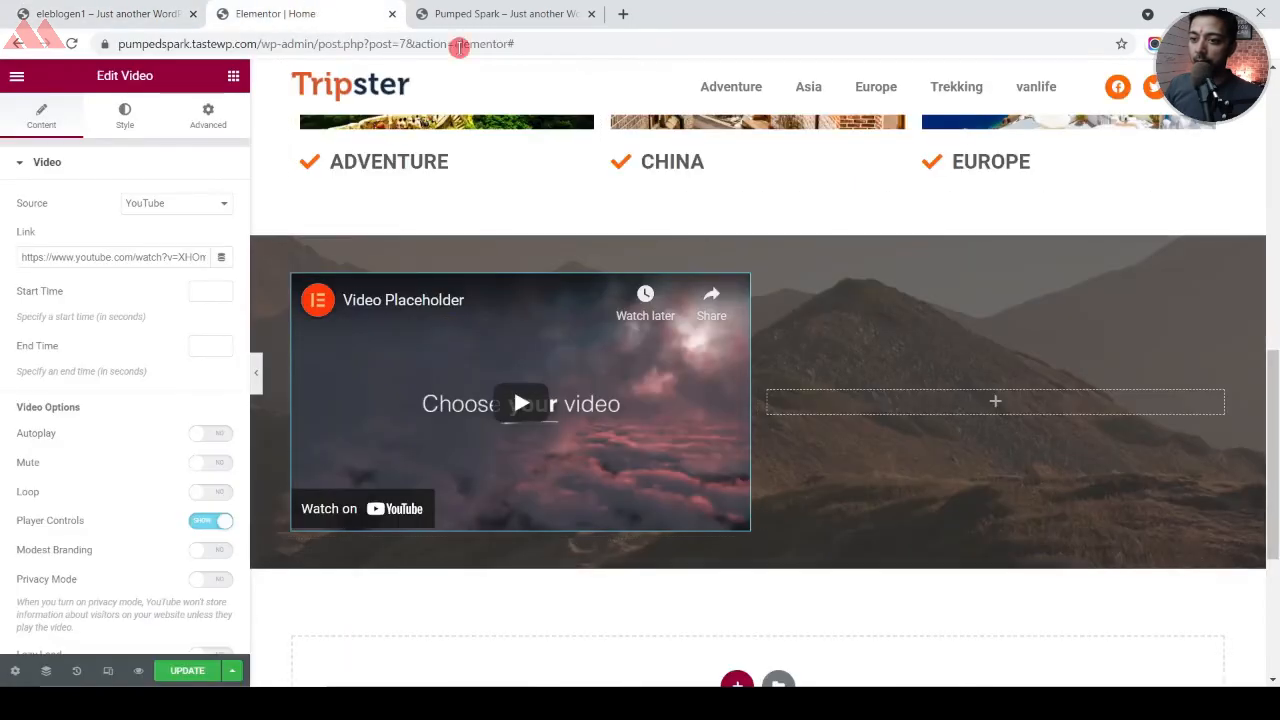
pyautogui.tripleClick(163, 257)
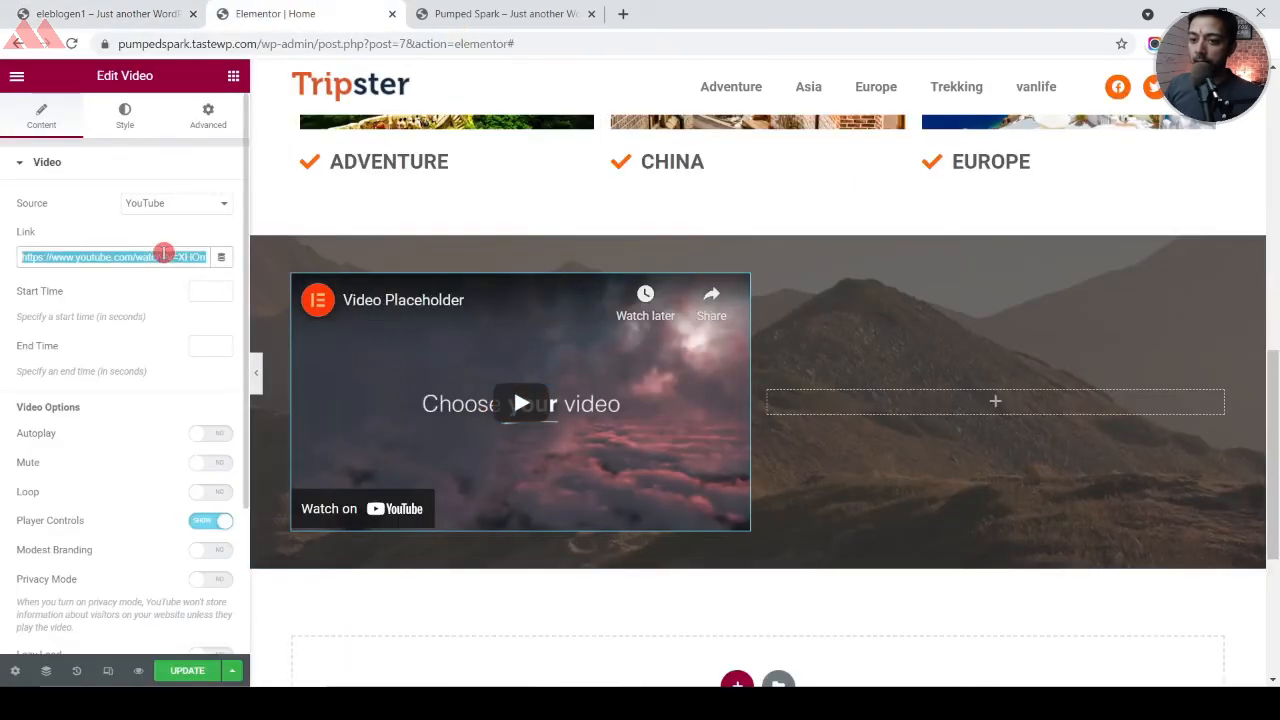
pyautogui.rightClick(165, 257)
pyautogui.click(204, 336)
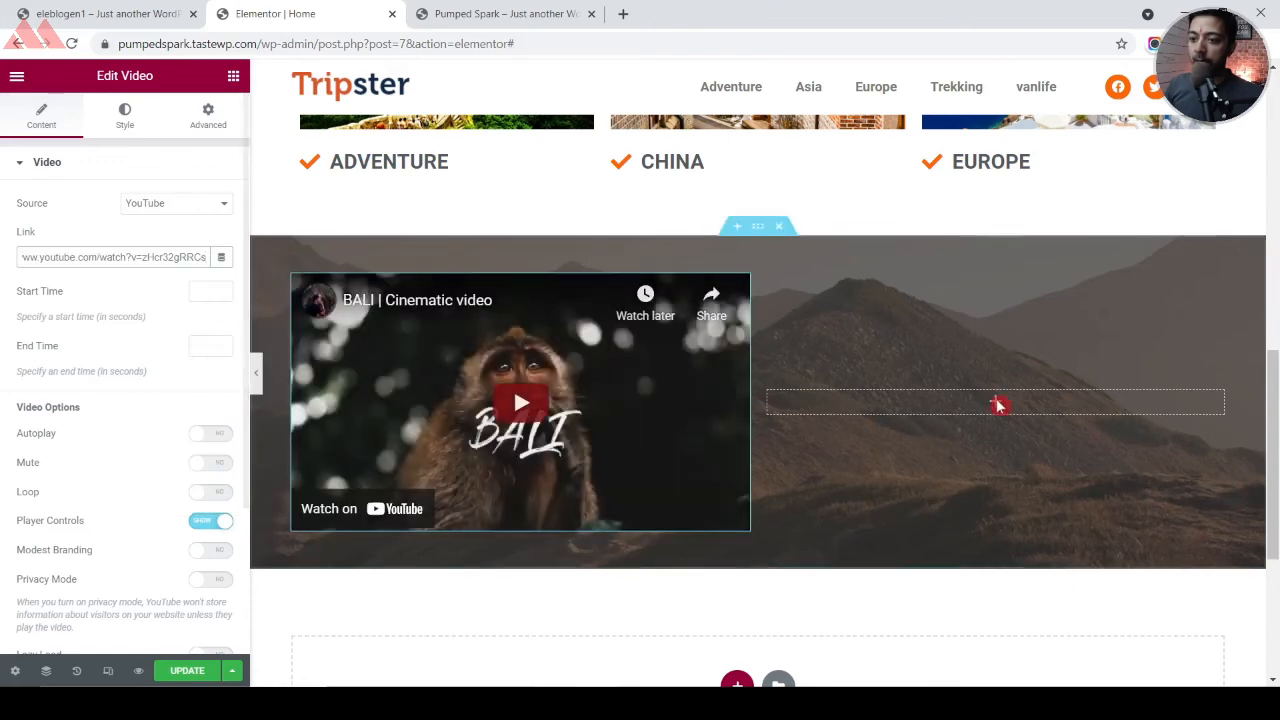
# Copy the hero heading "My Daily Travel Blog To Inspire And Get You Motivated!" into the empty column beside the video
pyautogui.scroll(8, 986, 409)
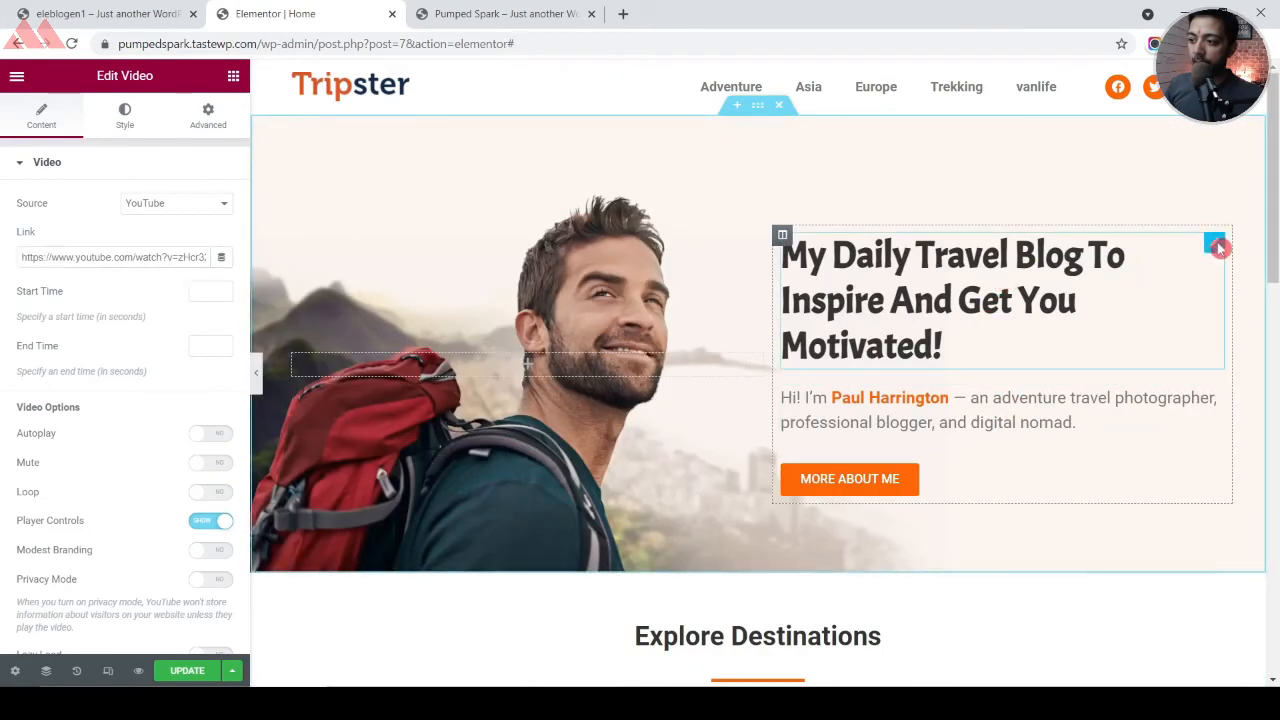
pyautogui.rightClick(1216, 245)
pyautogui.click(1183, 313)
pyautogui.scroll(-8, 1057, 329)
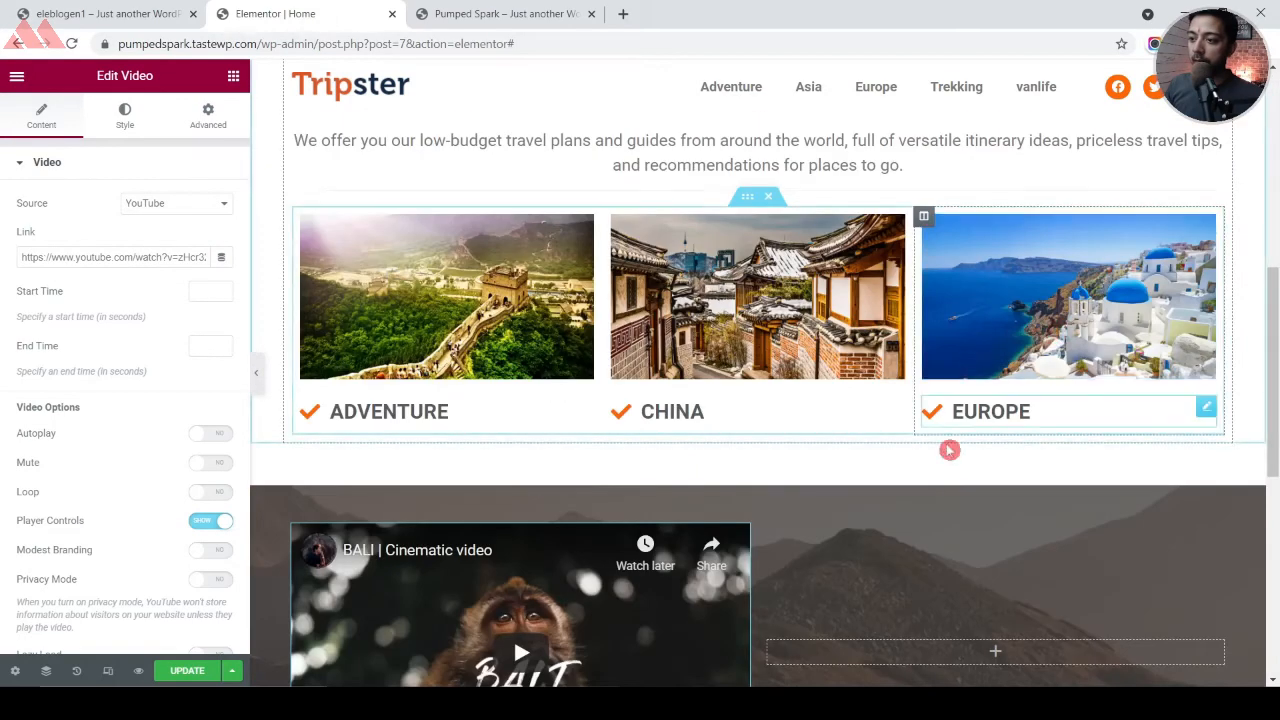
pyautogui.rightClick(998, 400)
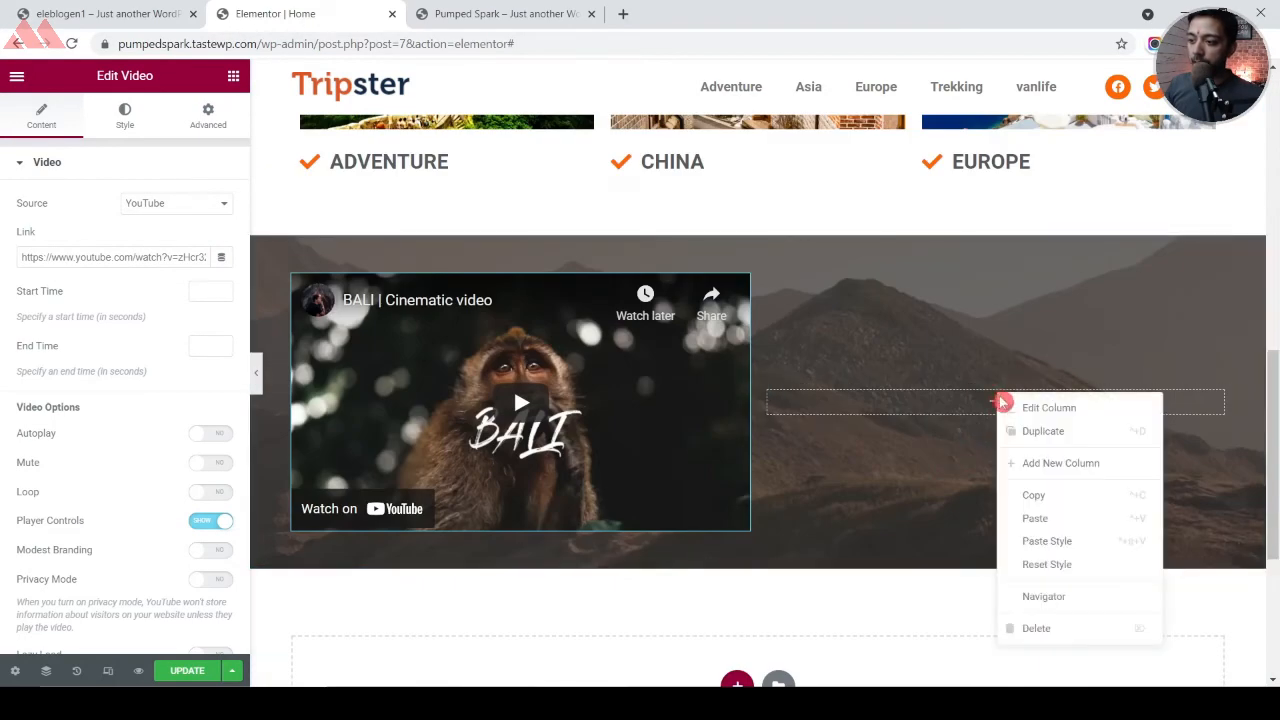
pyautogui.click(1022, 516)
# Copy the hero section's introduction text and paste it below the heading beside the video
pyautogui.scroll(8, 1015, 376)
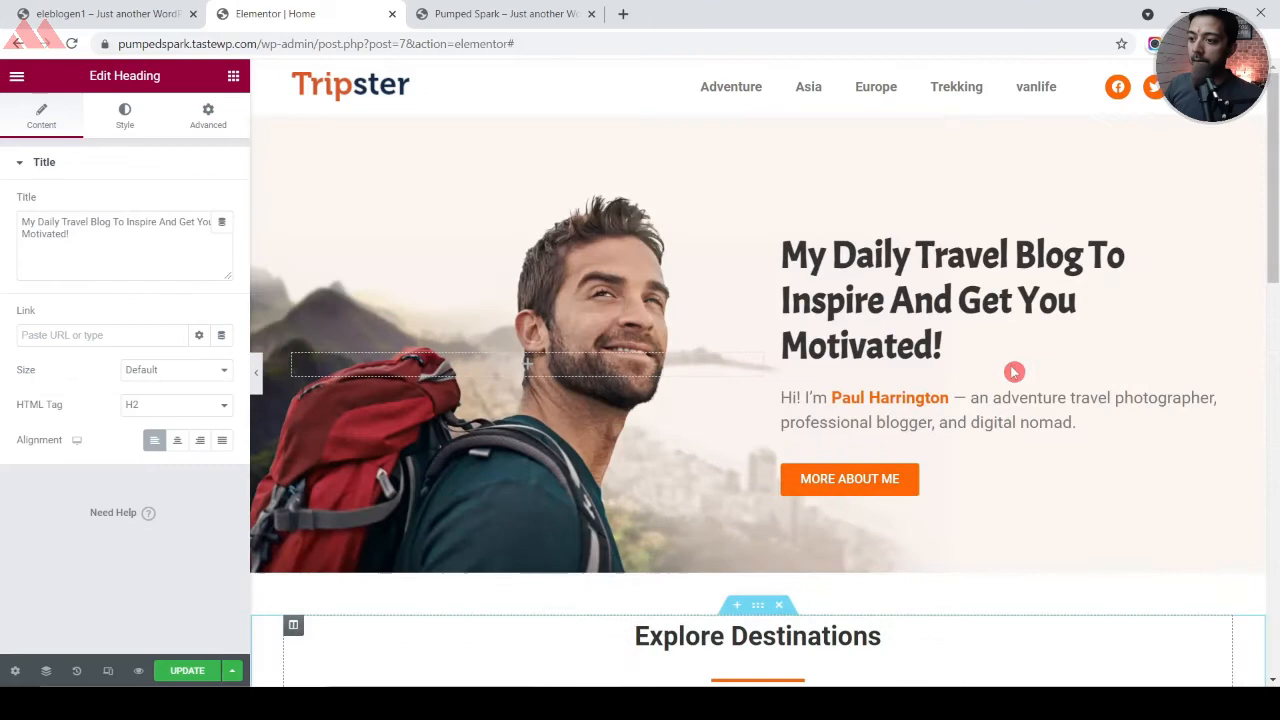
pyautogui.rightClick(1045, 407)
pyautogui.click(1056, 484)
pyautogui.scroll(-8, 928, 437)
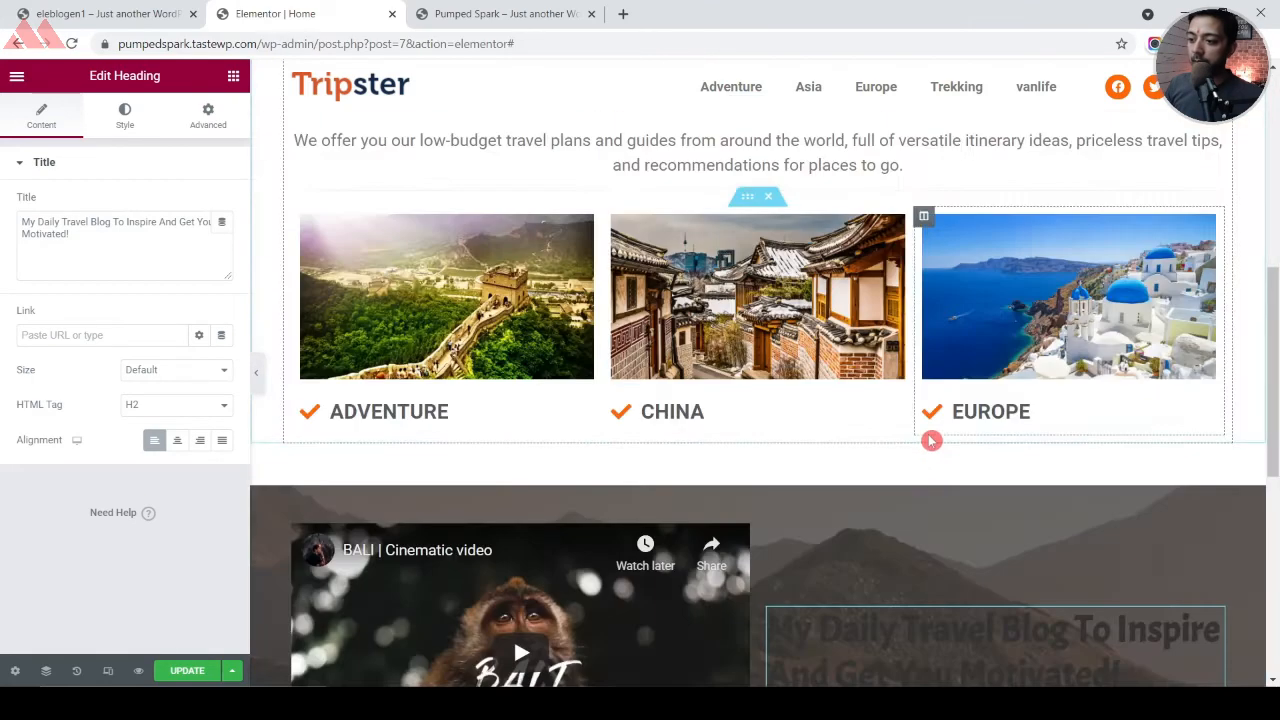
pyautogui.rightClick(965, 188)
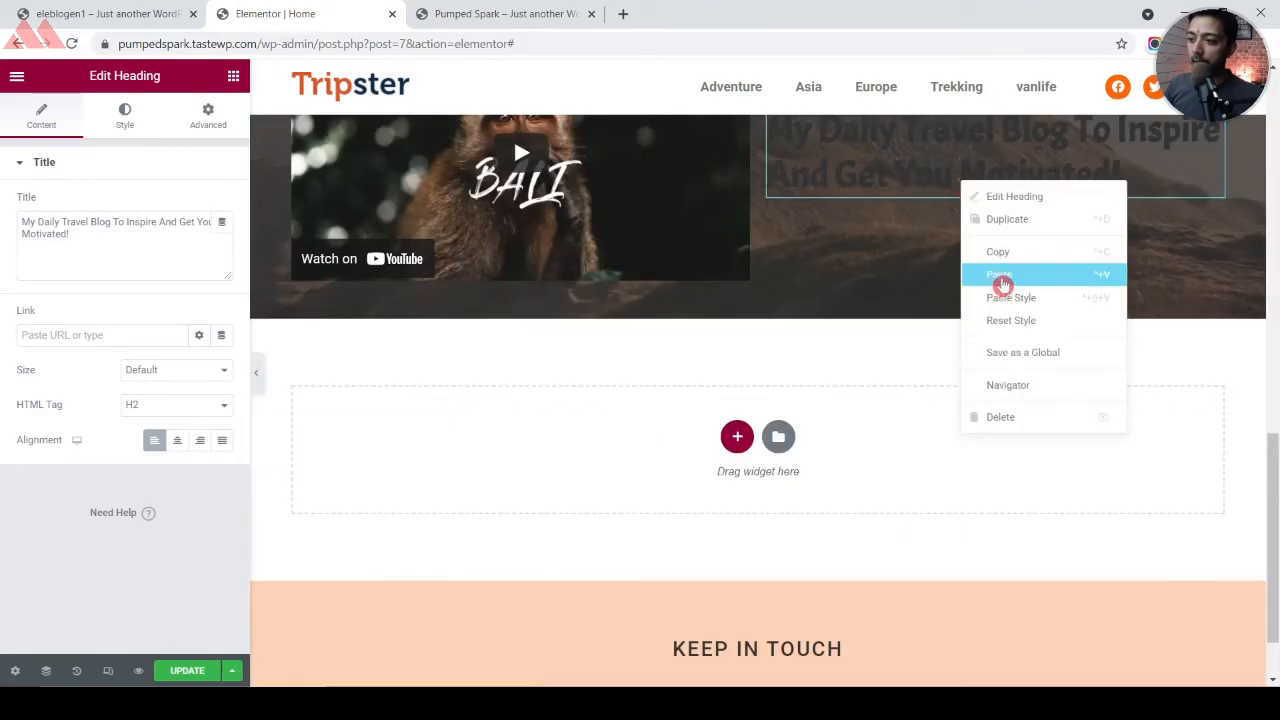
pyautogui.click(1000, 279)
pyautogui.scroll(3, 817, 240)
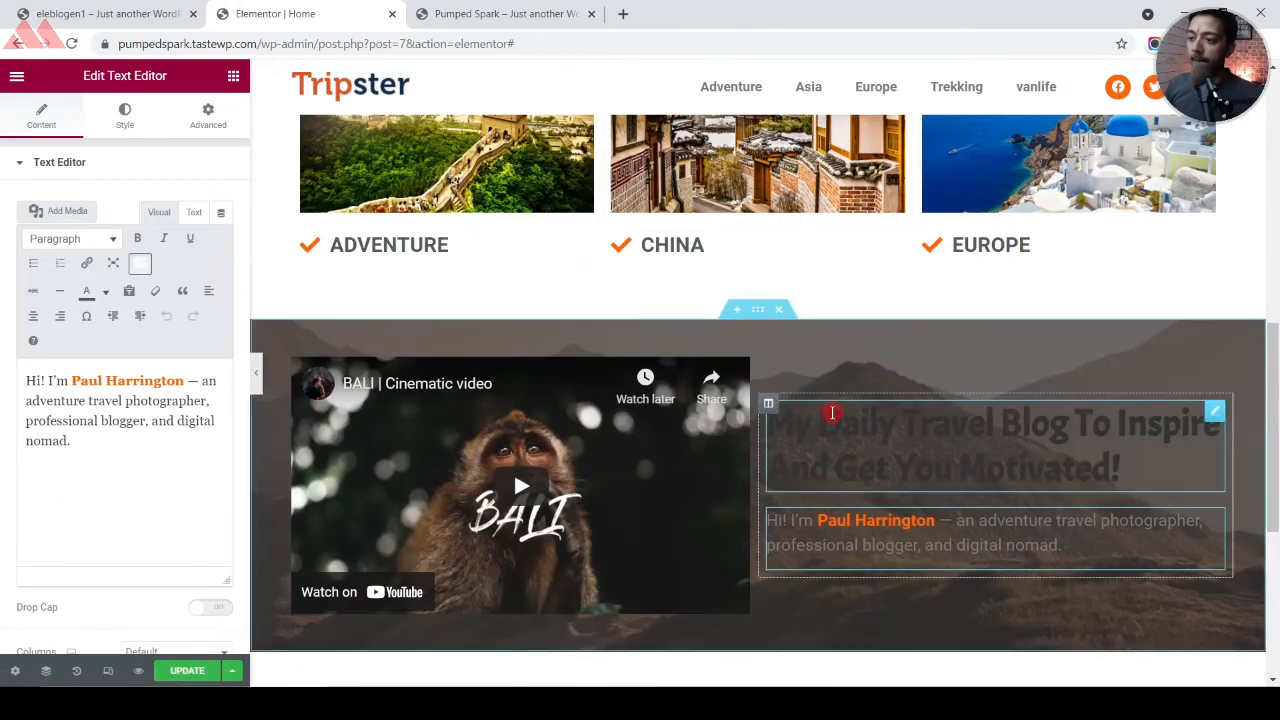
# Replace the pasted heading's title with "Travel Videos from Around the World", copied from the reference site
pyautogui.click(1083, 422)
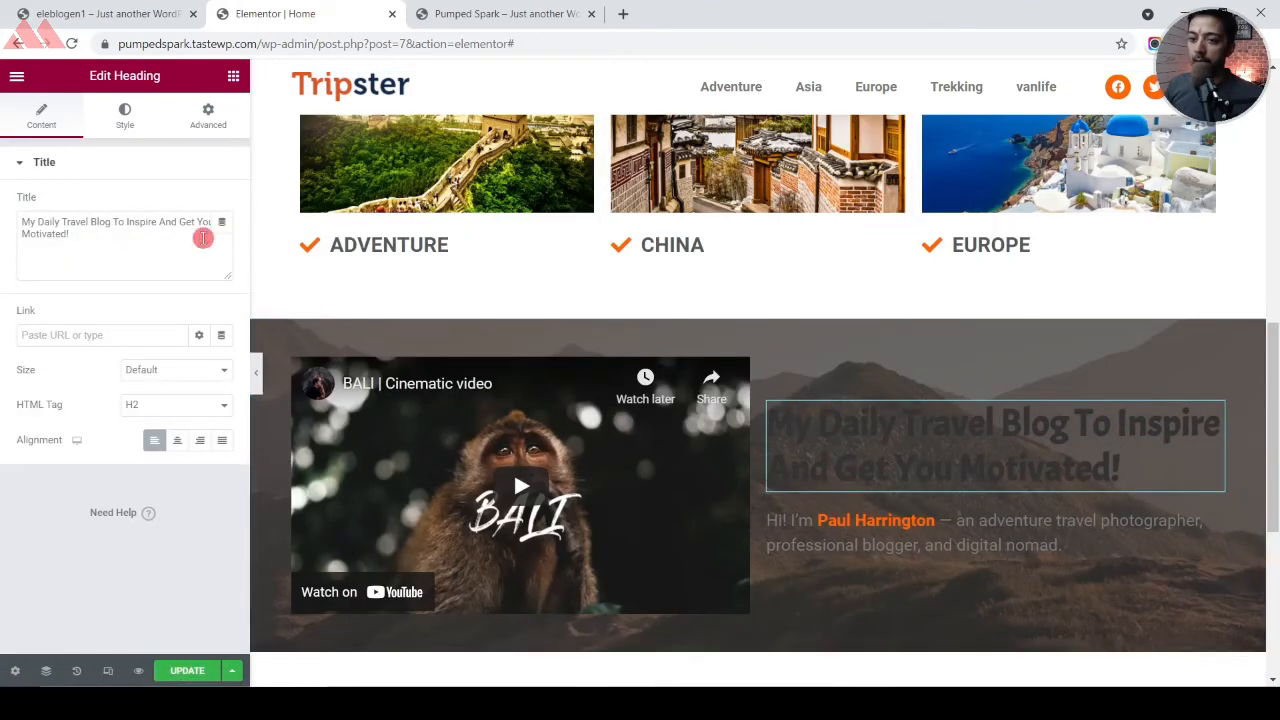
pyautogui.click(157, 10)
pyautogui.tripleClick(743, 314)
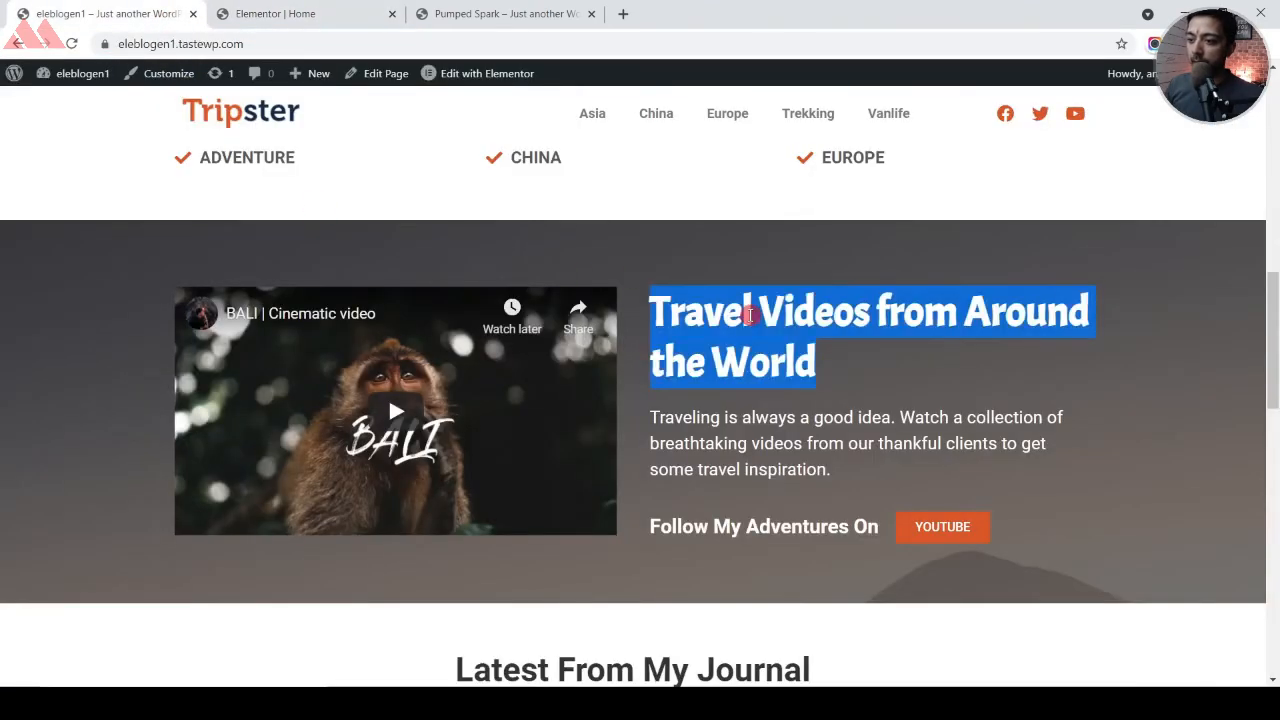
pyautogui.rightClick(757, 331)
pyautogui.click(760, 330)
pyautogui.click(329, 10)
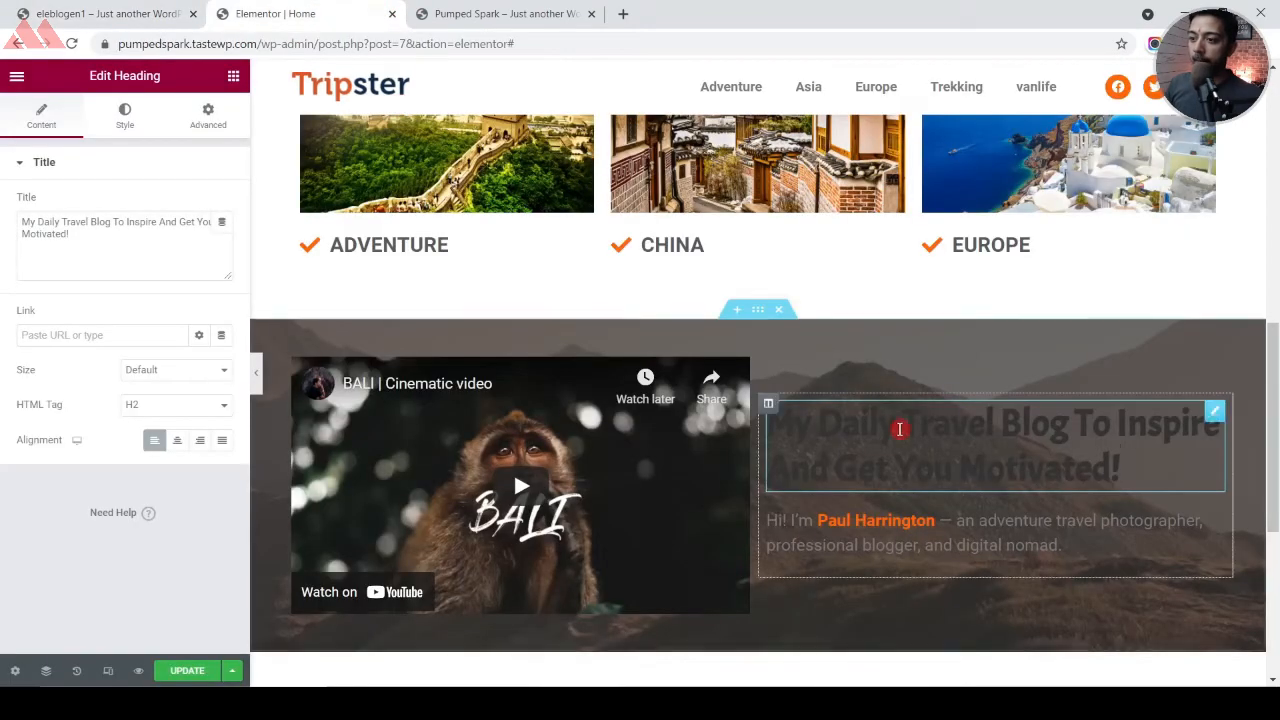
pyautogui.click(166, 252)
pyautogui.hotkey('ctrl', 'a')
pyautogui.hotkey('ctrl', 'v')
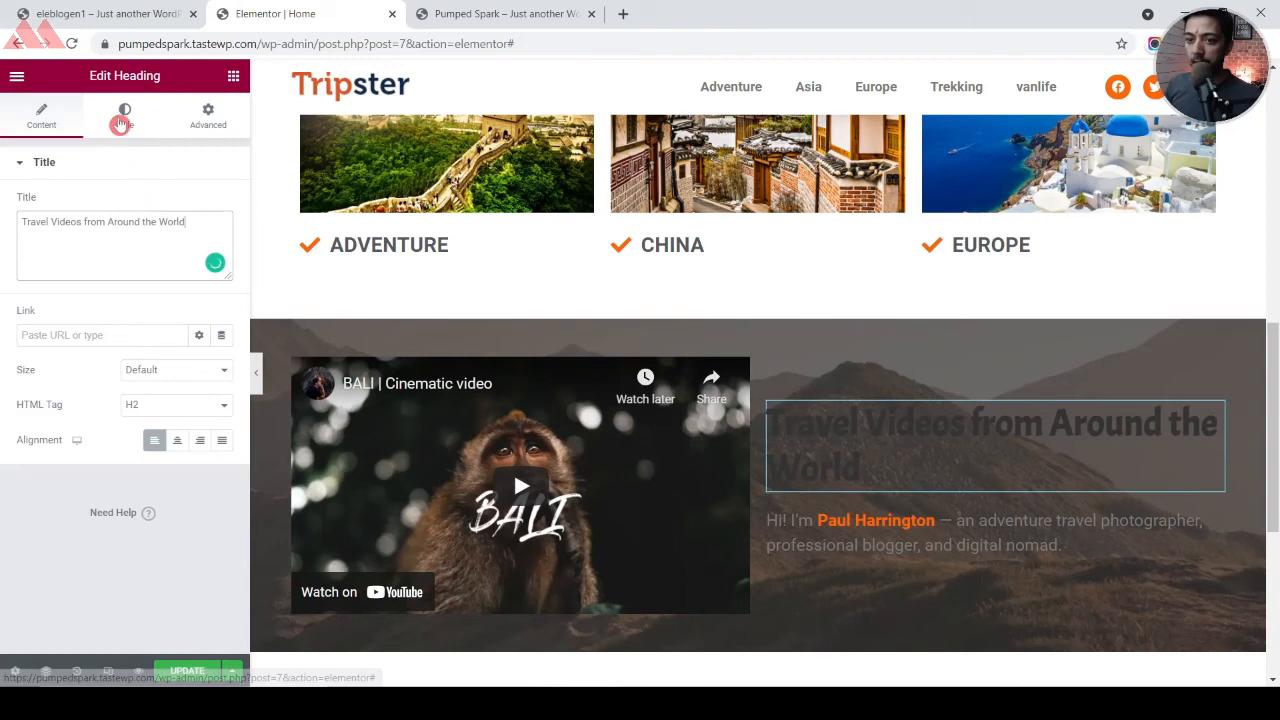
# Set the text color of the Travel Videos heading to white, #FFFFFF
pyautogui.click(124, 114)
pyautogui.click(222, 204)
pyautogui.moveTo(120, 300); pyautogui.dragTo(3, 193)
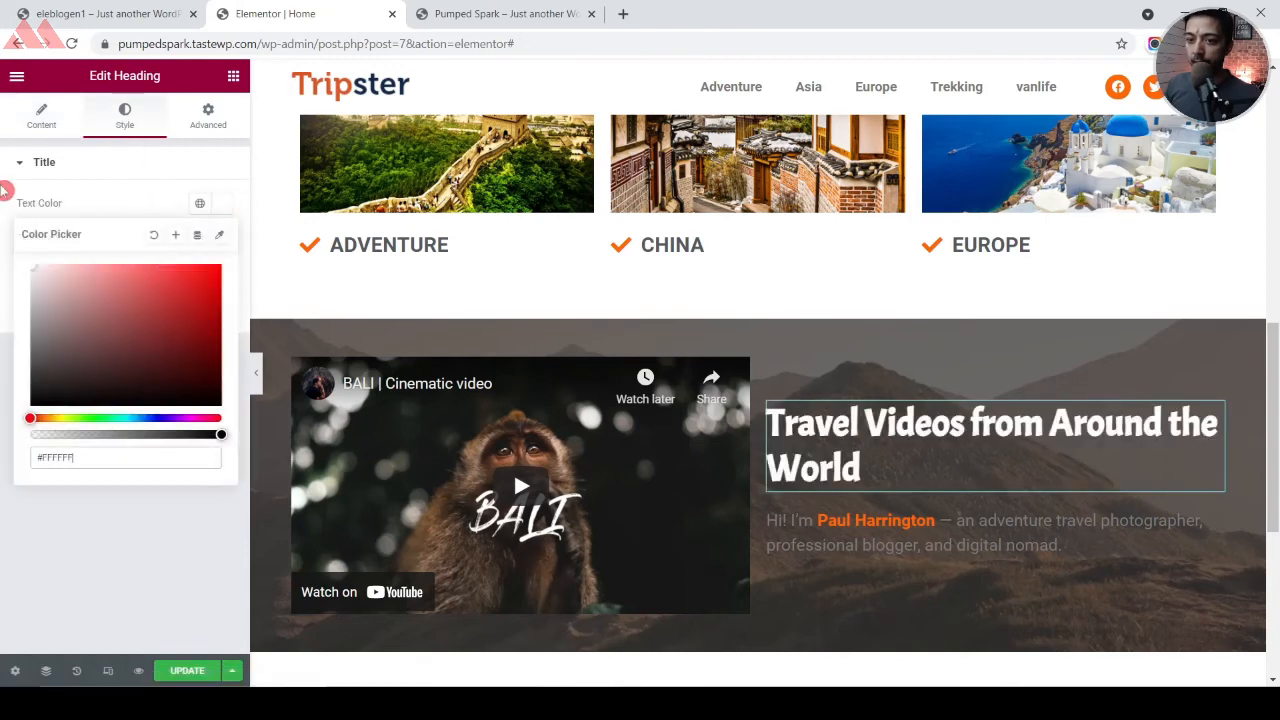
# Set the text color of the paragraph below the Travel Videos heading to white
pyautogui.click(1213, 522)
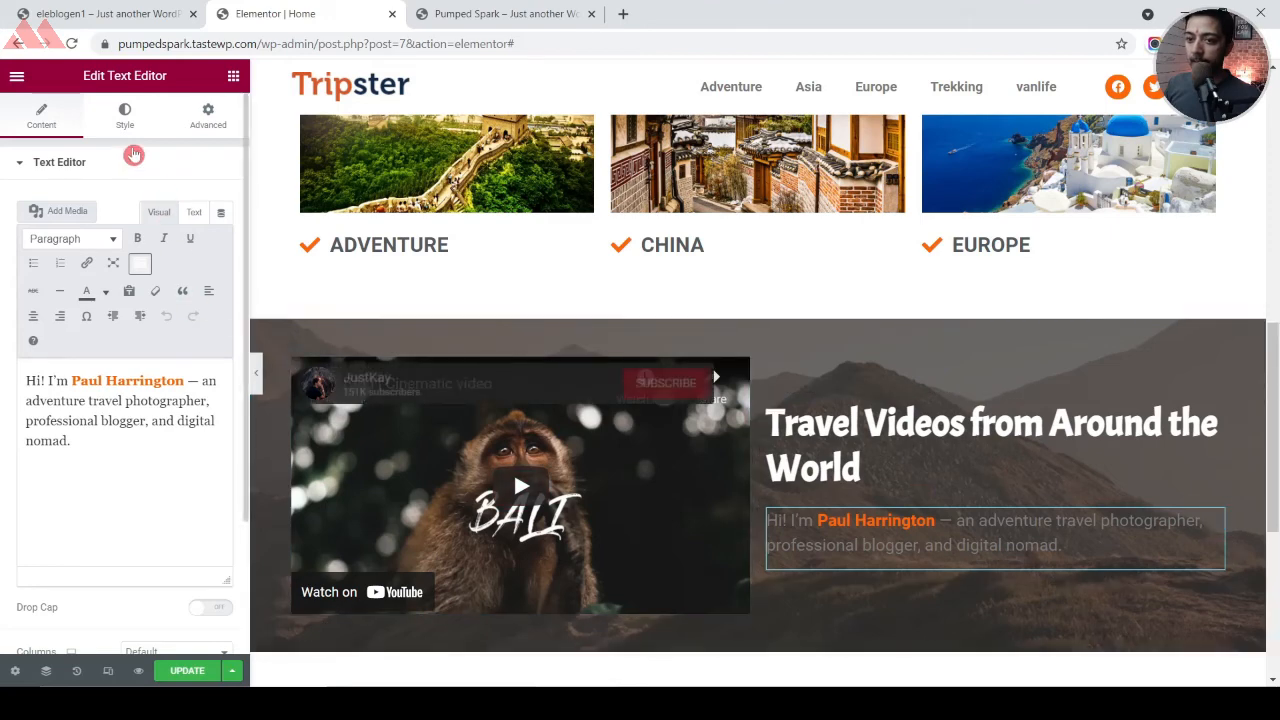
pyautogui.click(121, 117)
pyautogui.click(221, 238)
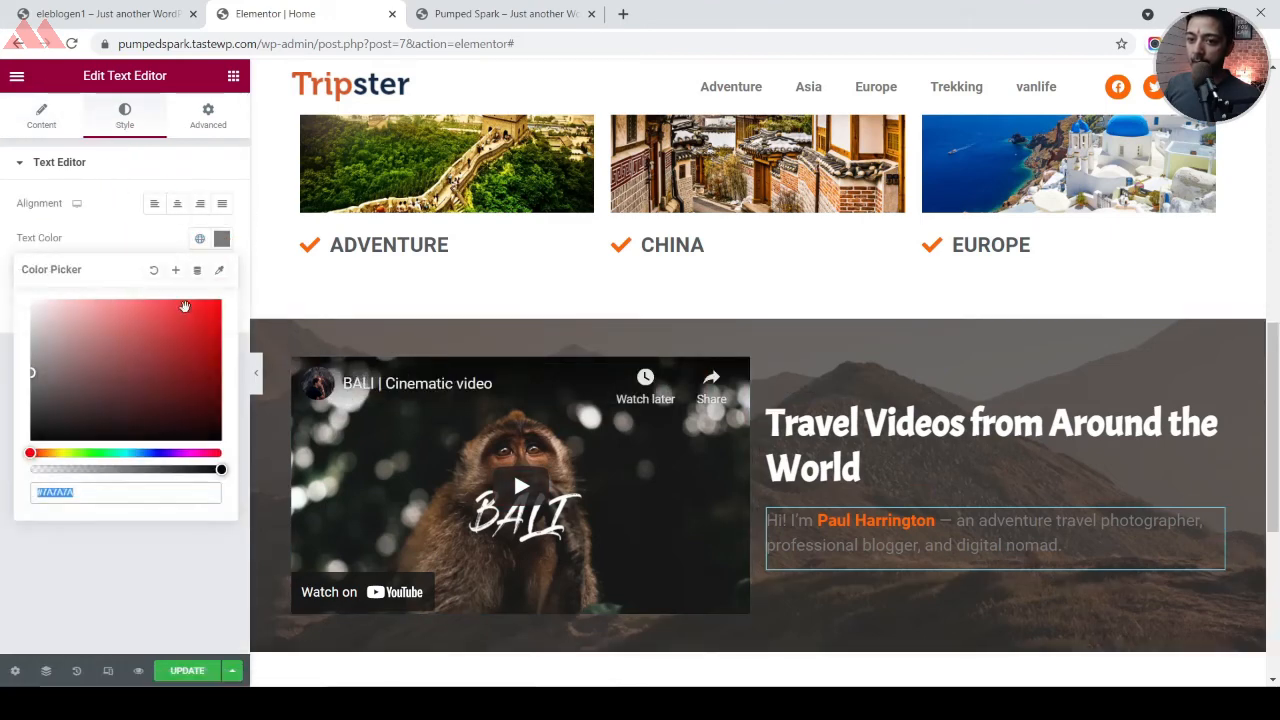
pyautogui.moveTo(186, 305); pyautogui.dragTo(3, 288)
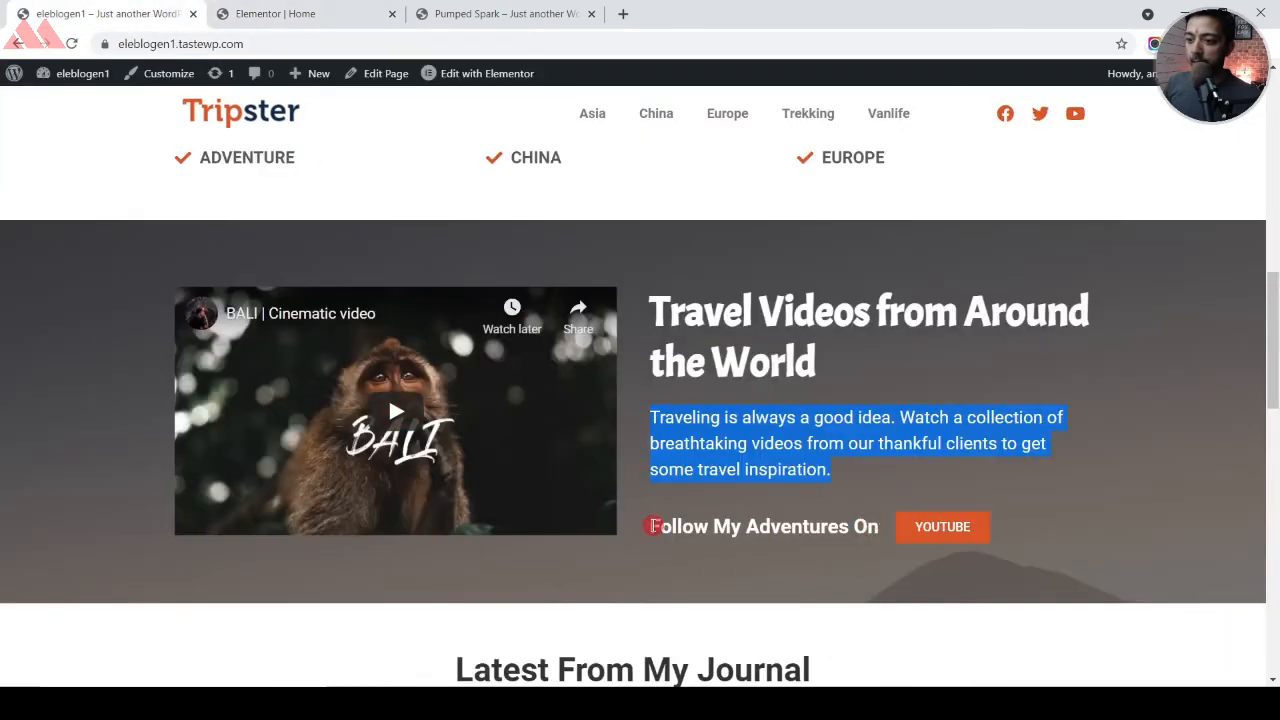
# Duplicate the paragraph below the Travel Videos heading and change the copy's text to the reference site's "Follow My Adventures On"
pyautogui.tripleClick(837, 528)
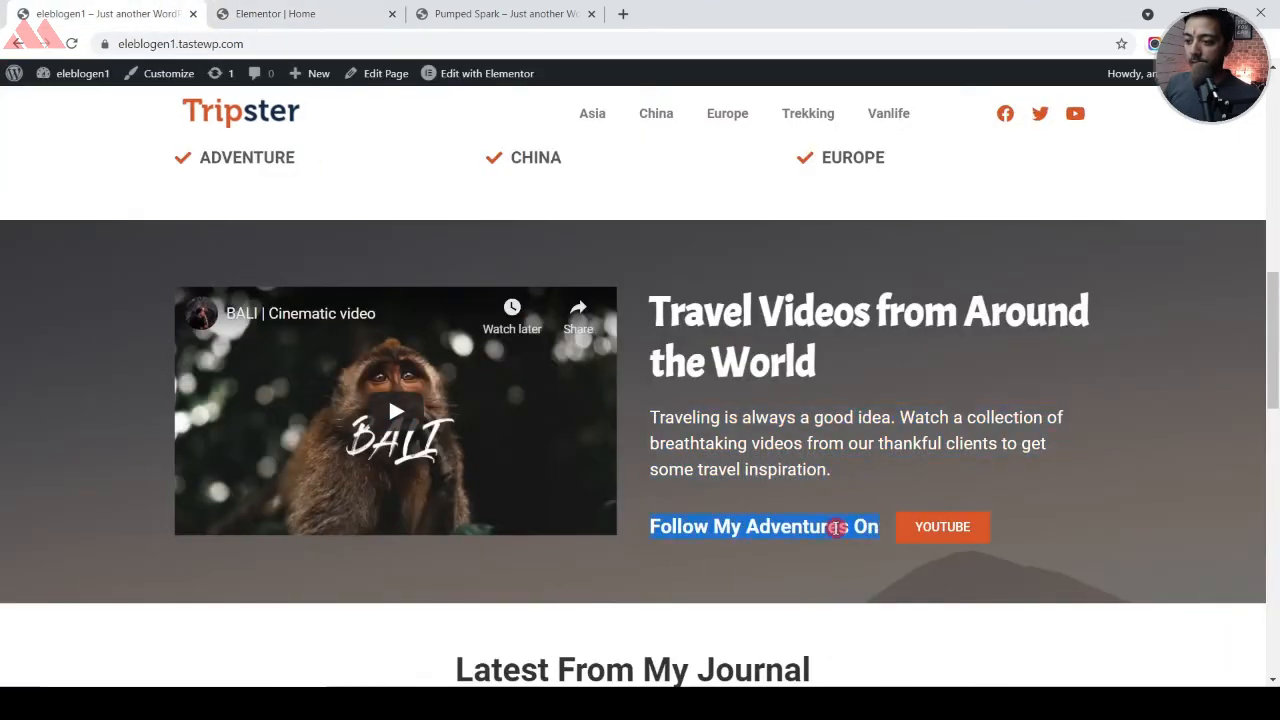
pyautogui.click(259, 8)
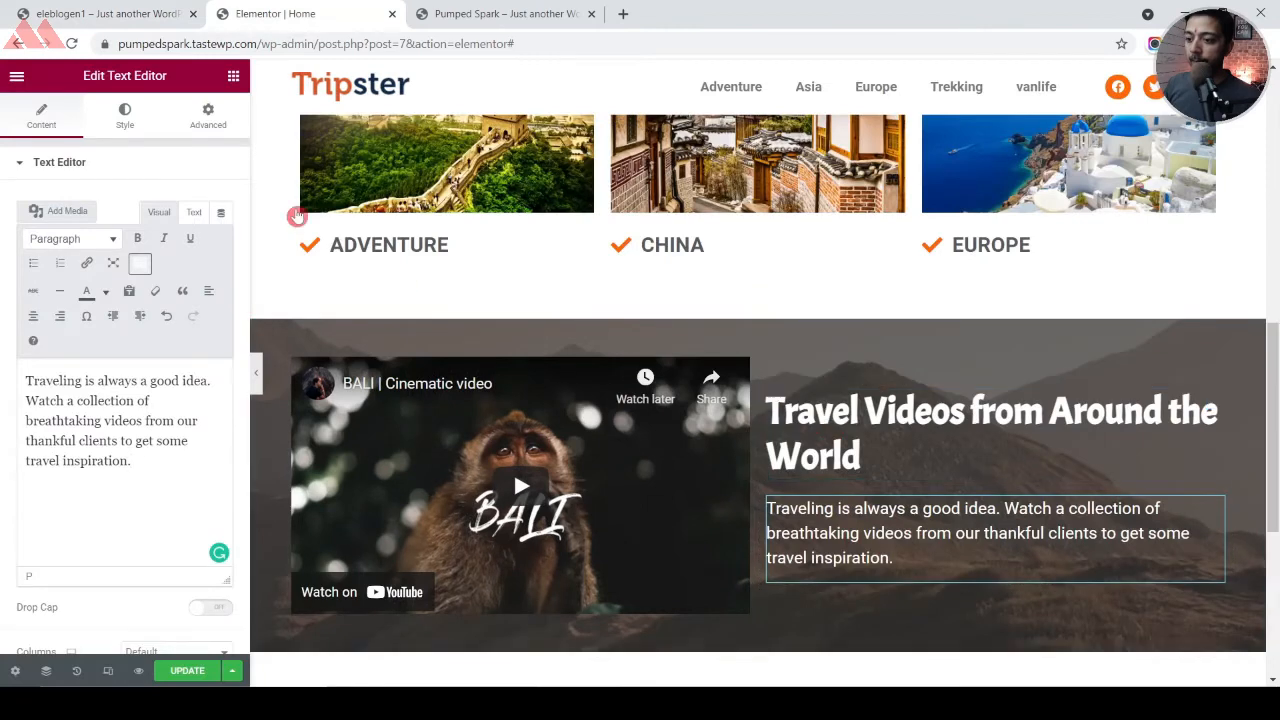
pyautogui.click(234, 76)
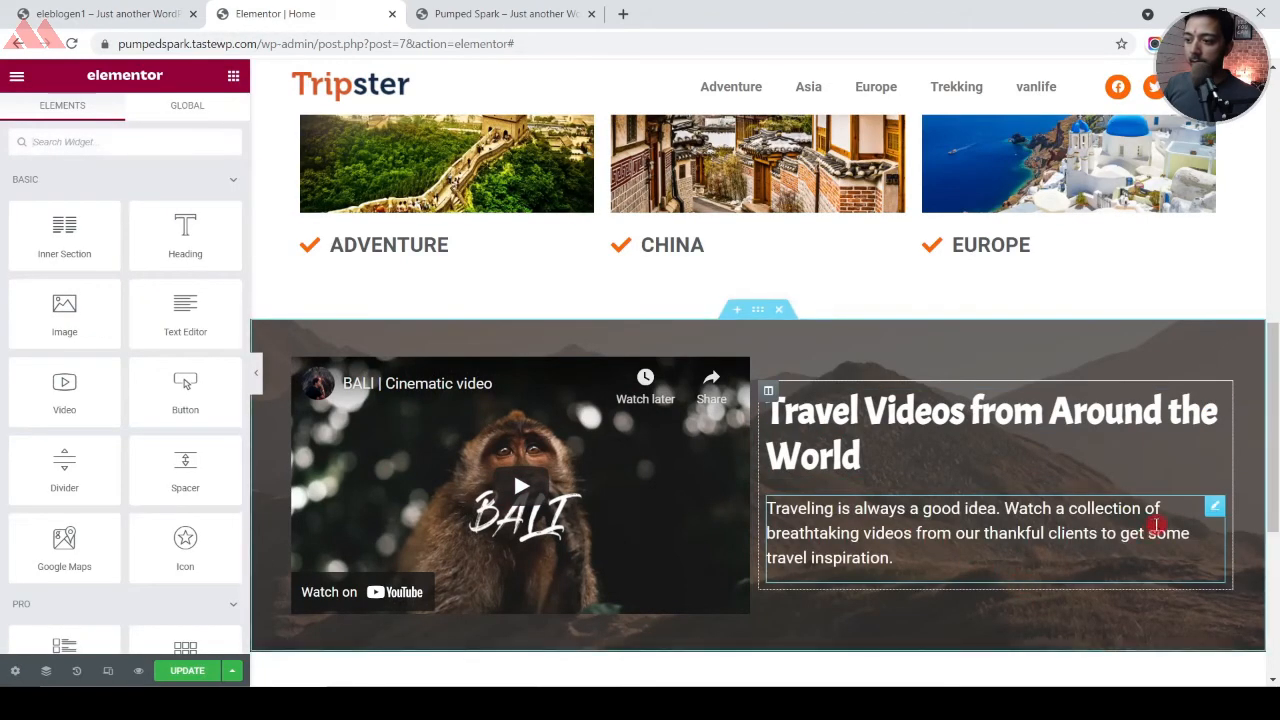
pyautogui.rightClick(1216, 514)
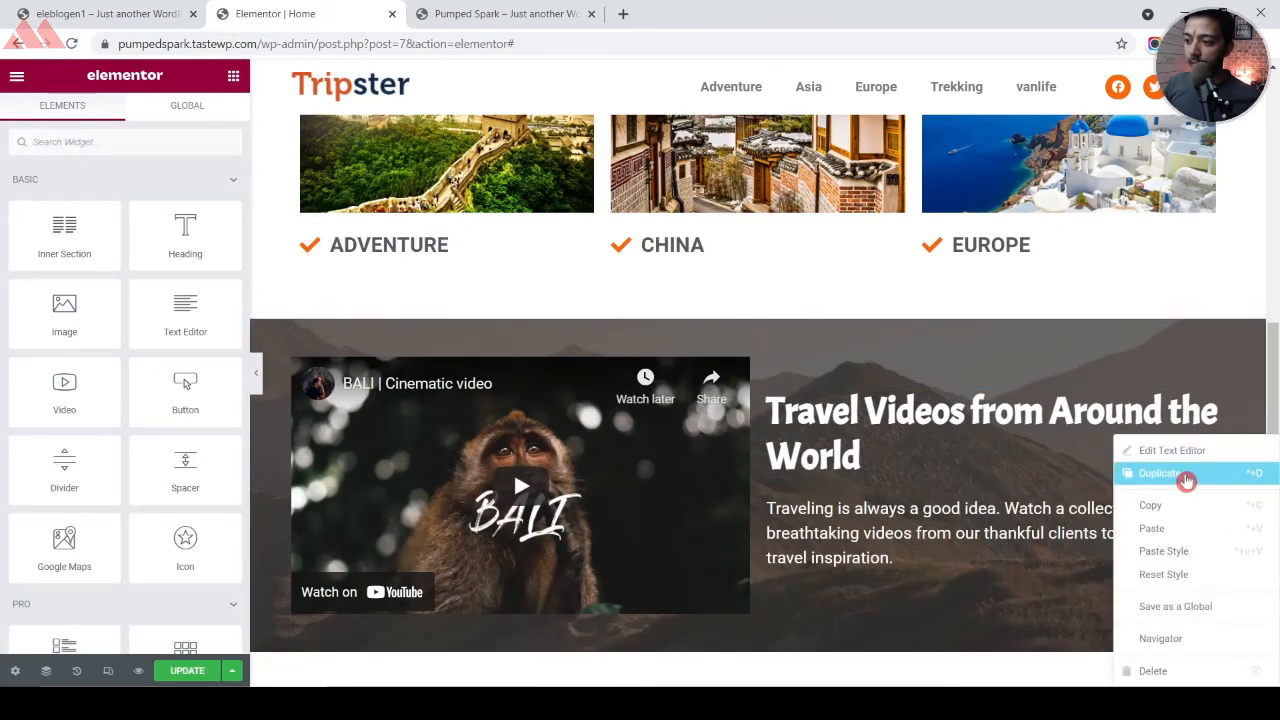
pyautogui.click(1186, 474)
pyautogui.scroll(-3, 1037, 429)
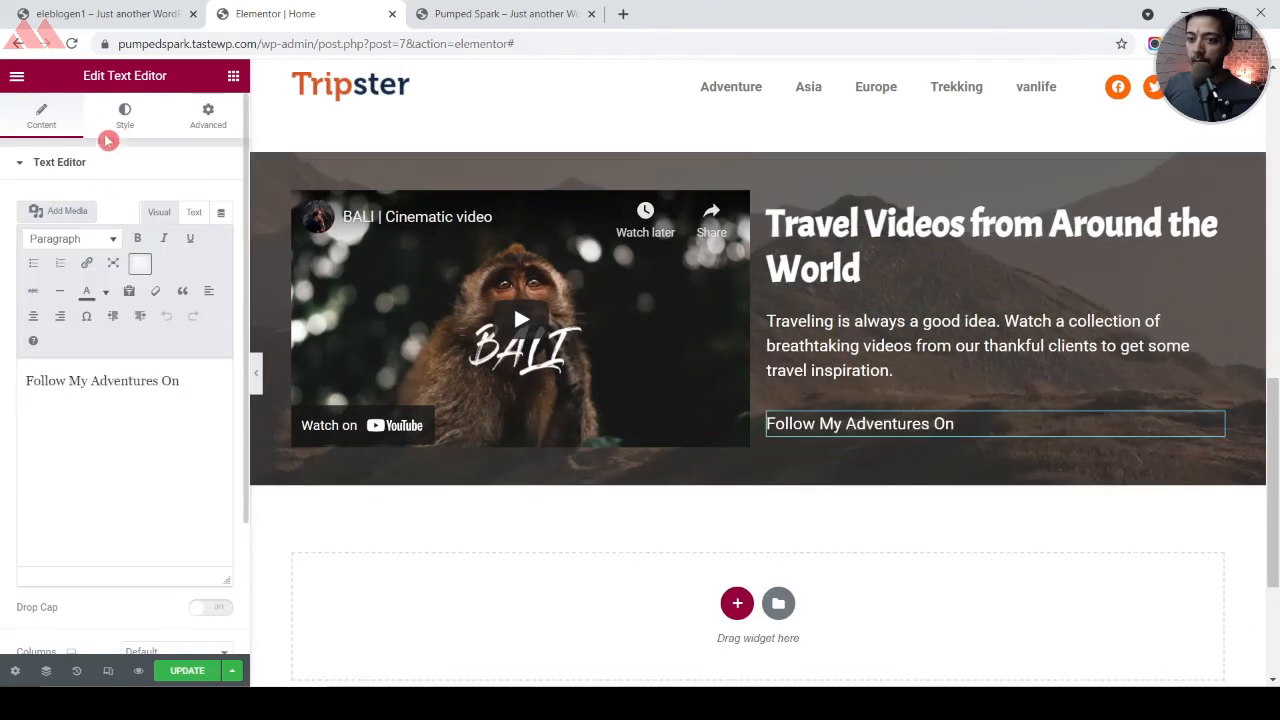
# Left-align the "Follow My Adventures On" text and set its font weight to Bold
pyautogui.click(123, 114)
pyautogui.click(154, 204)
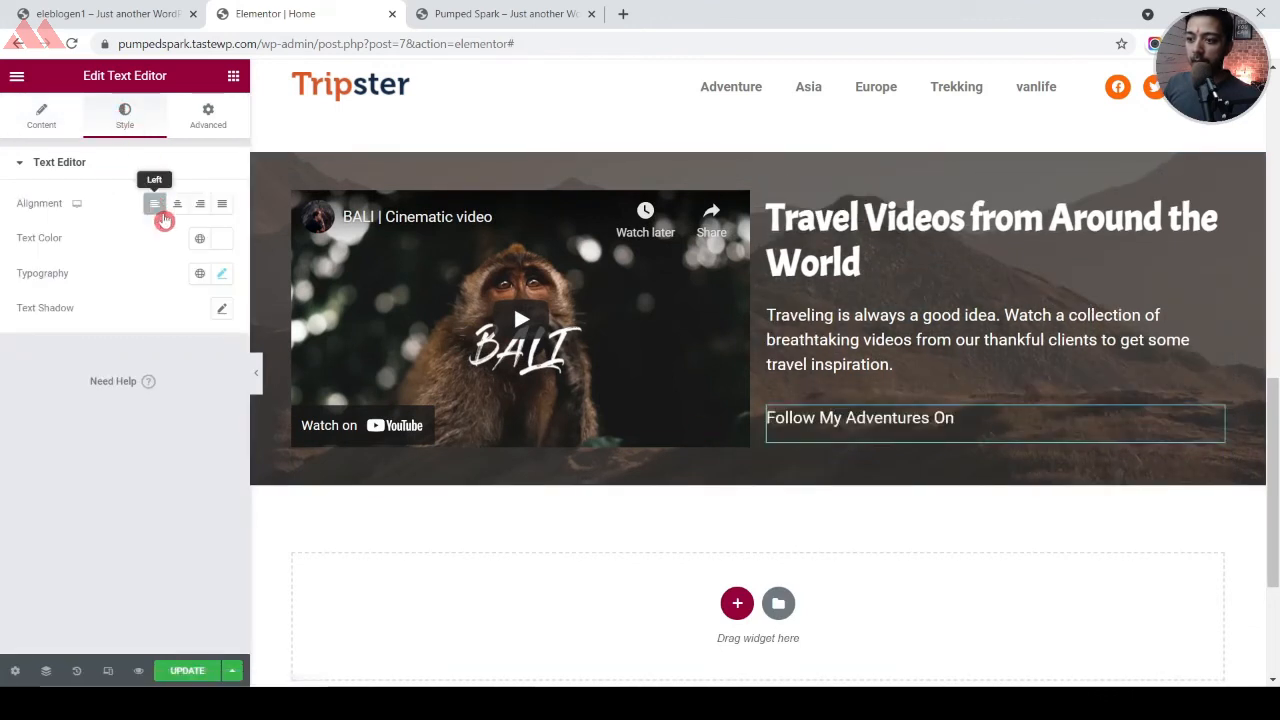
pyautogui.click(222, 278)
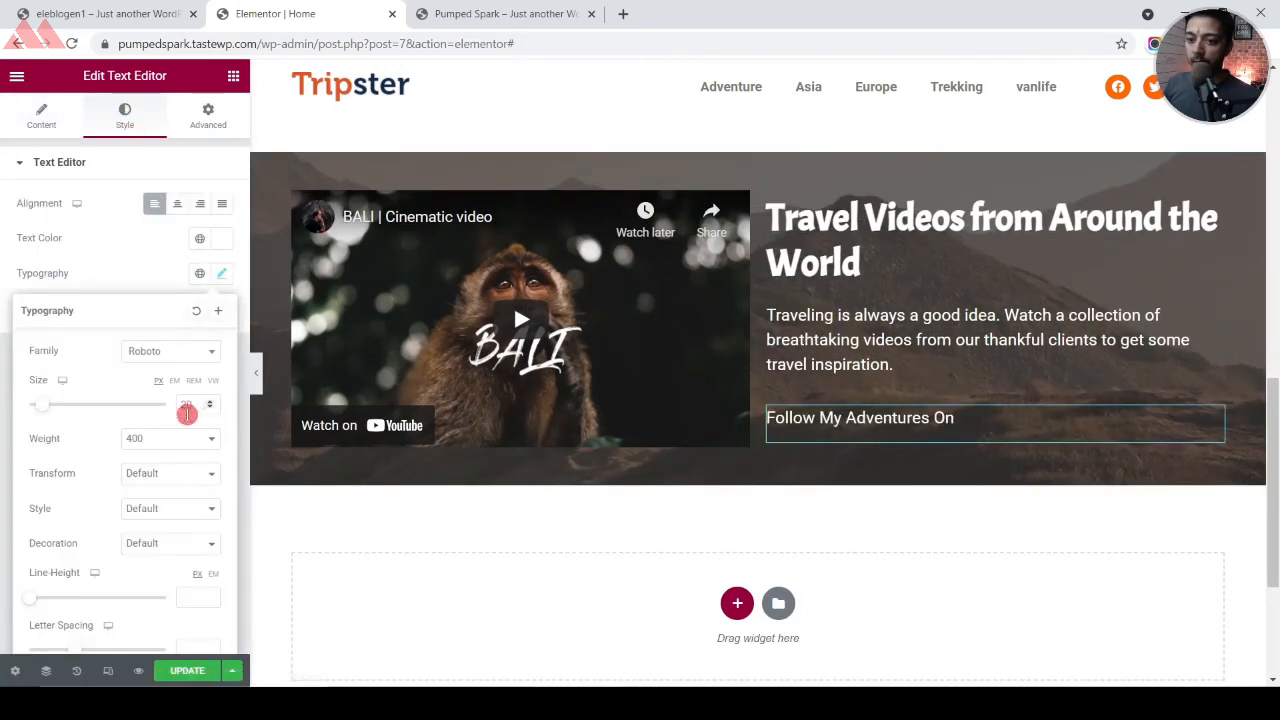
pyautogui.click(172, 440)
pyautogui.click(153, 418)
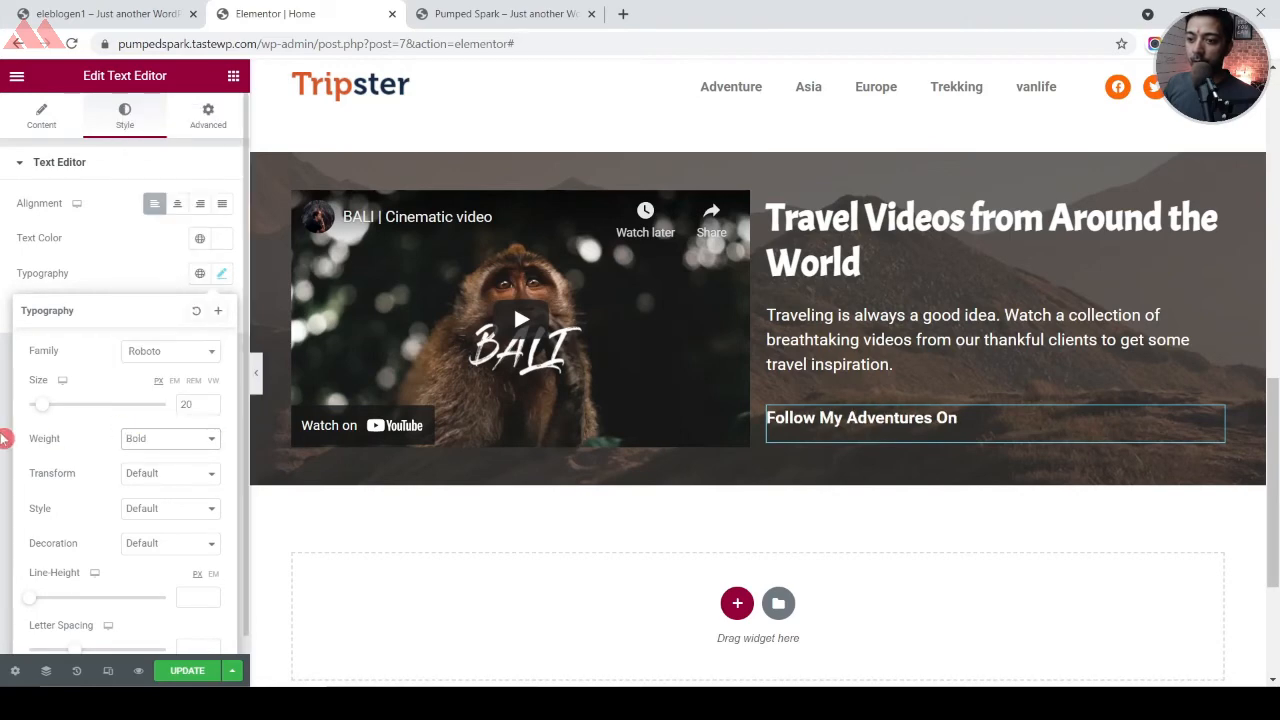
pyautogui.click(5, 438)
# Check the reference site's layout, add a Button widget below "Follow My Adventures On", and set its text to YOUTUBE
pyautogui.click(150, 14)
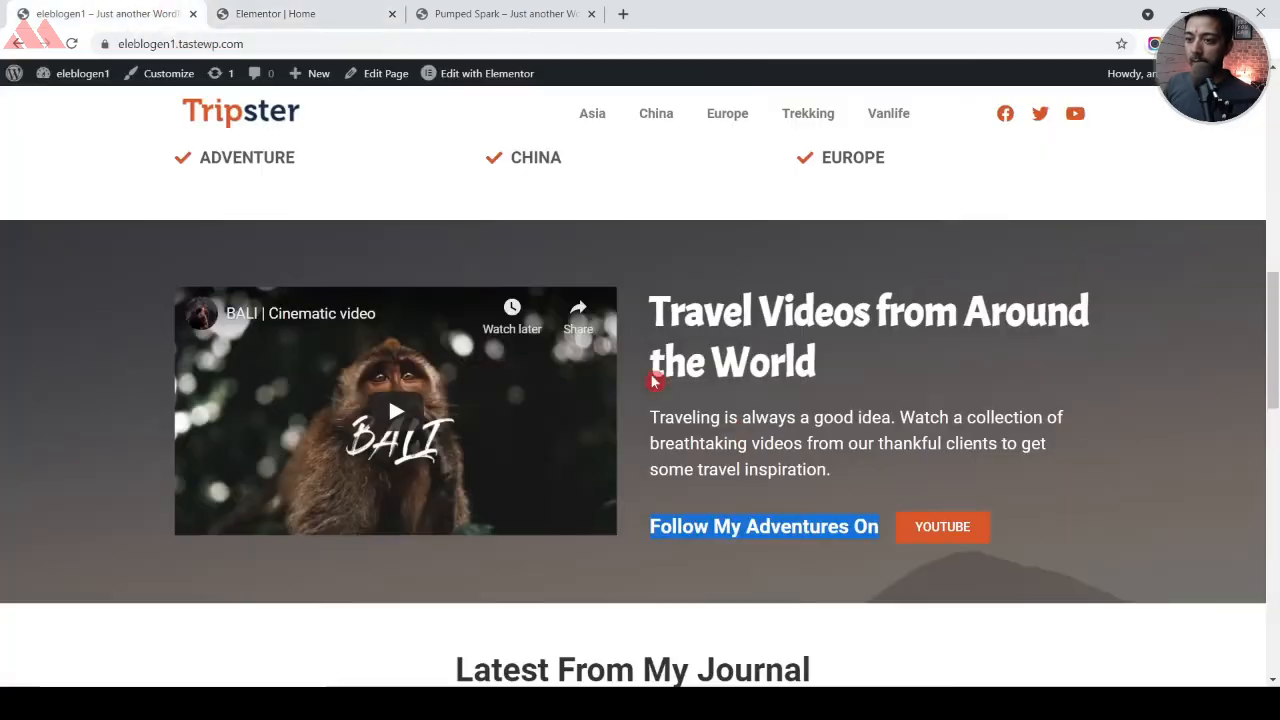
pyautogui.click(300, 14)
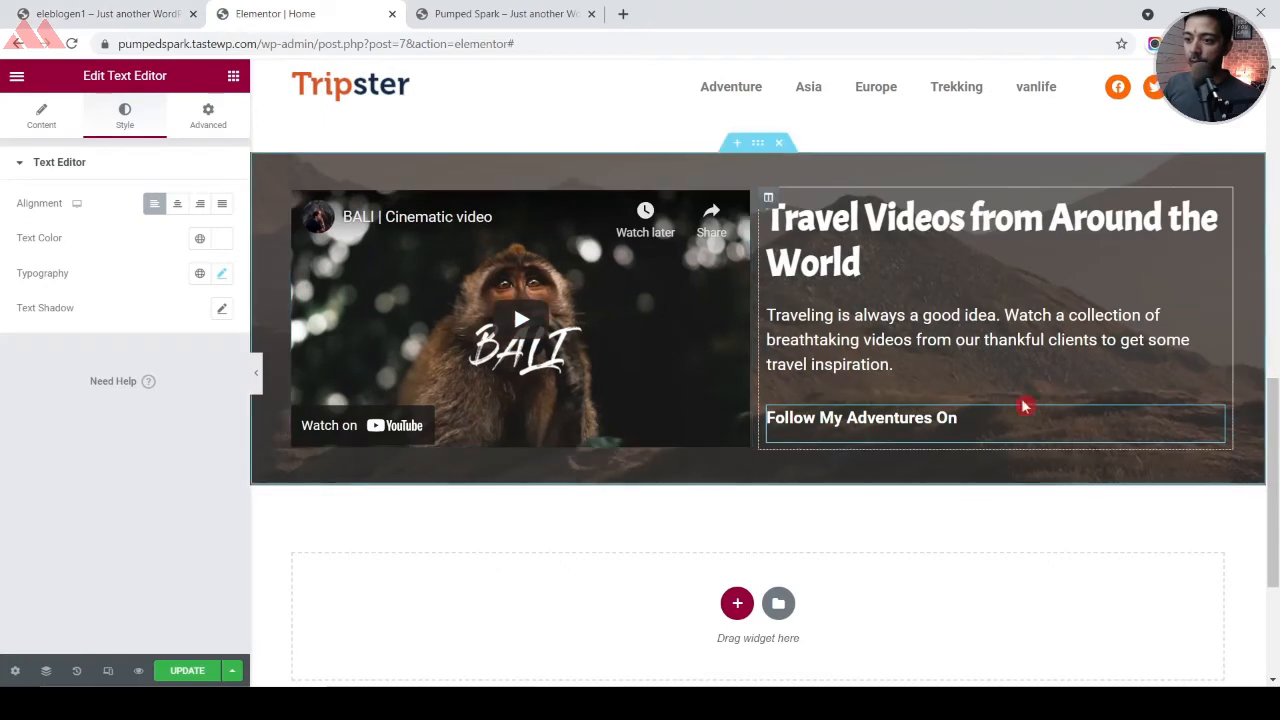
pyautogui.click(233, 75)
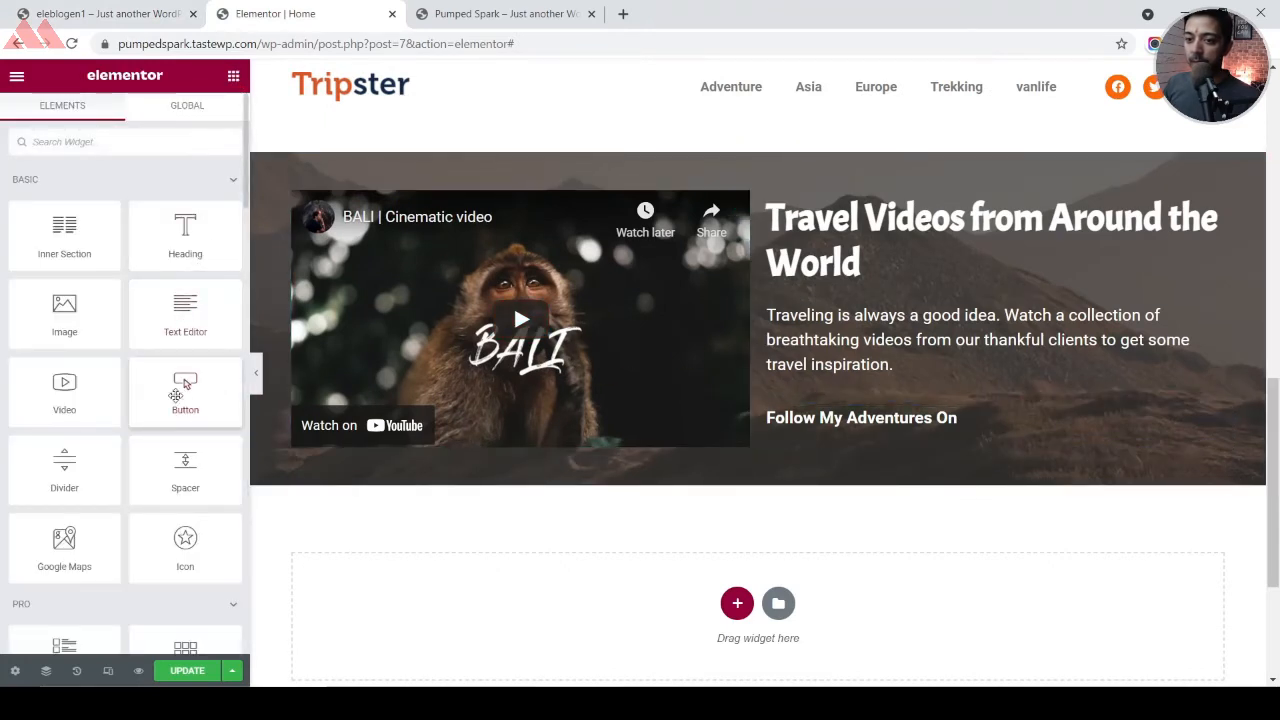
pyautogui.moveTo(184, 385); pyautogui.dragTo(931, 435)
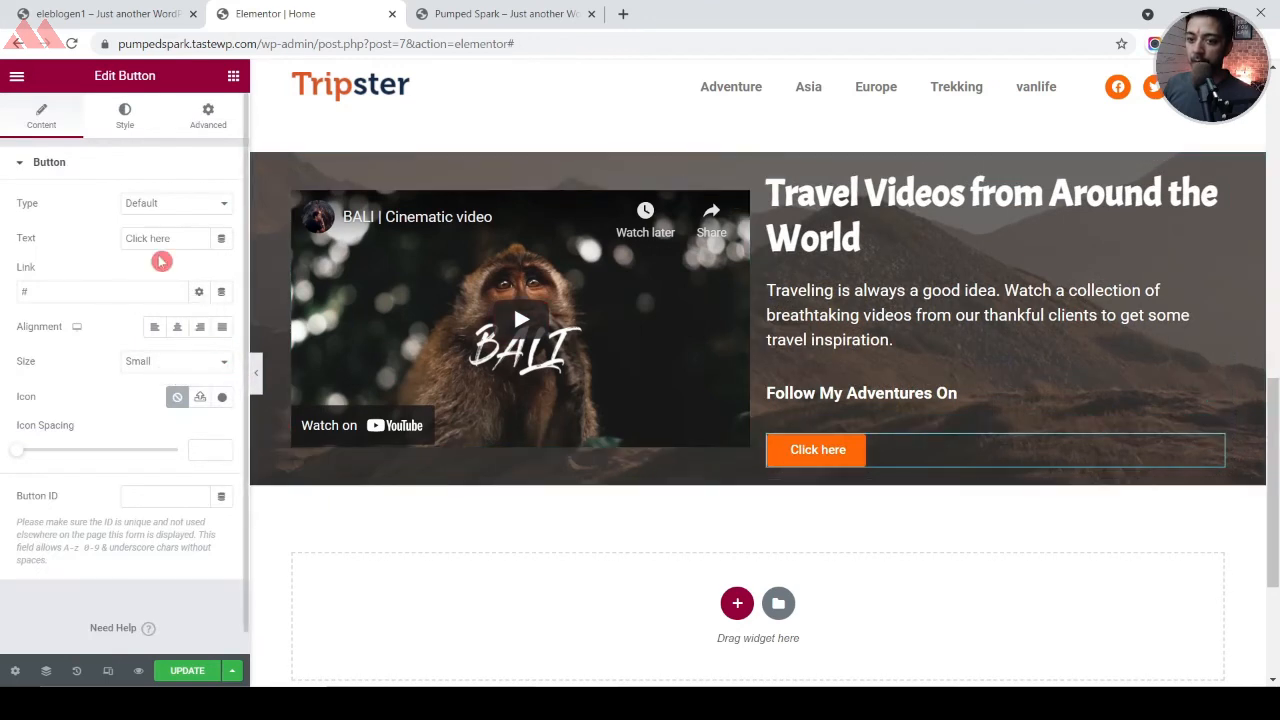
pyautogui.write('YOUTUBE')
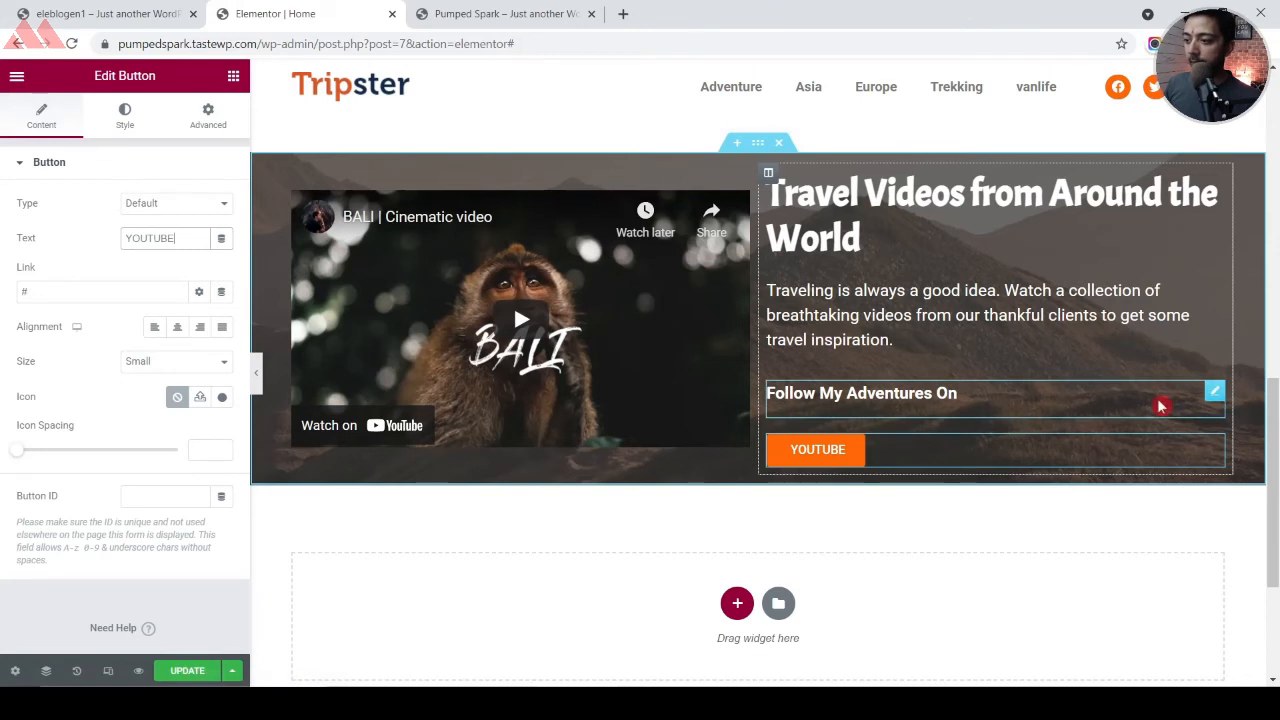
# Set the "Follow My Adventures On" text's width to Inline (auto) and give it a right margin of 15 px
pyautogui.click(1211, 394)
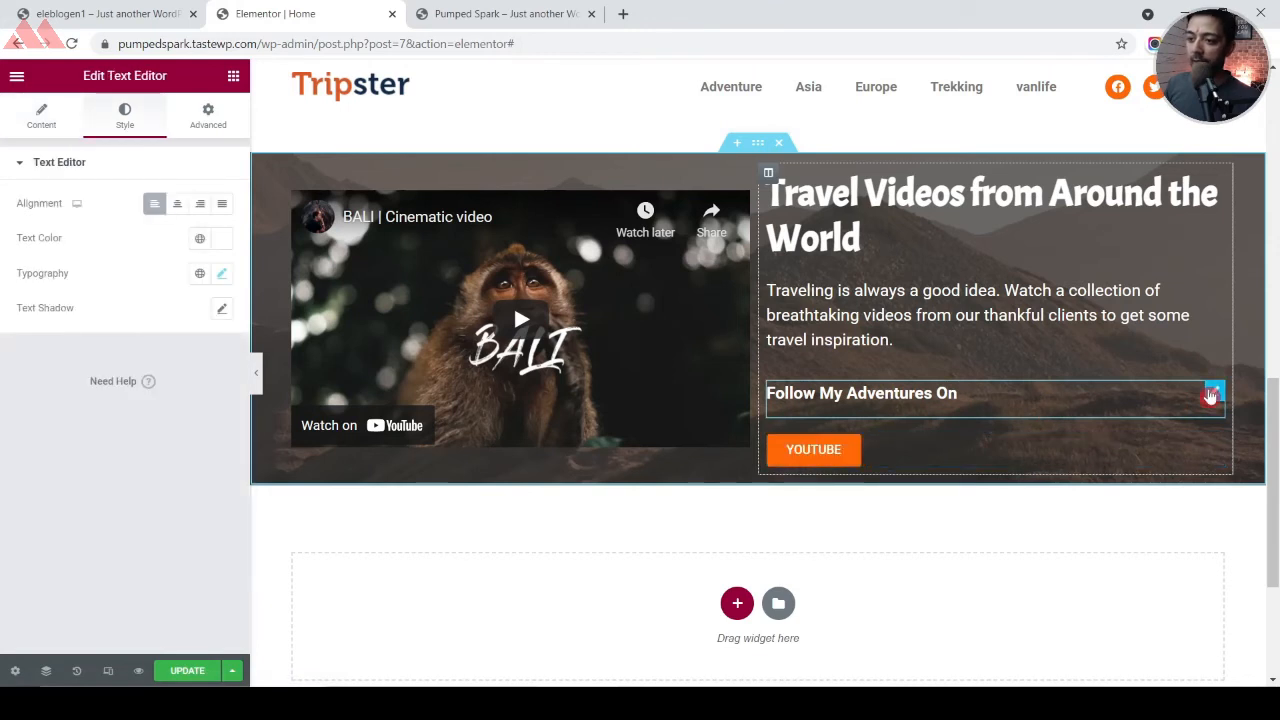
pyautogui.click(210, 135)
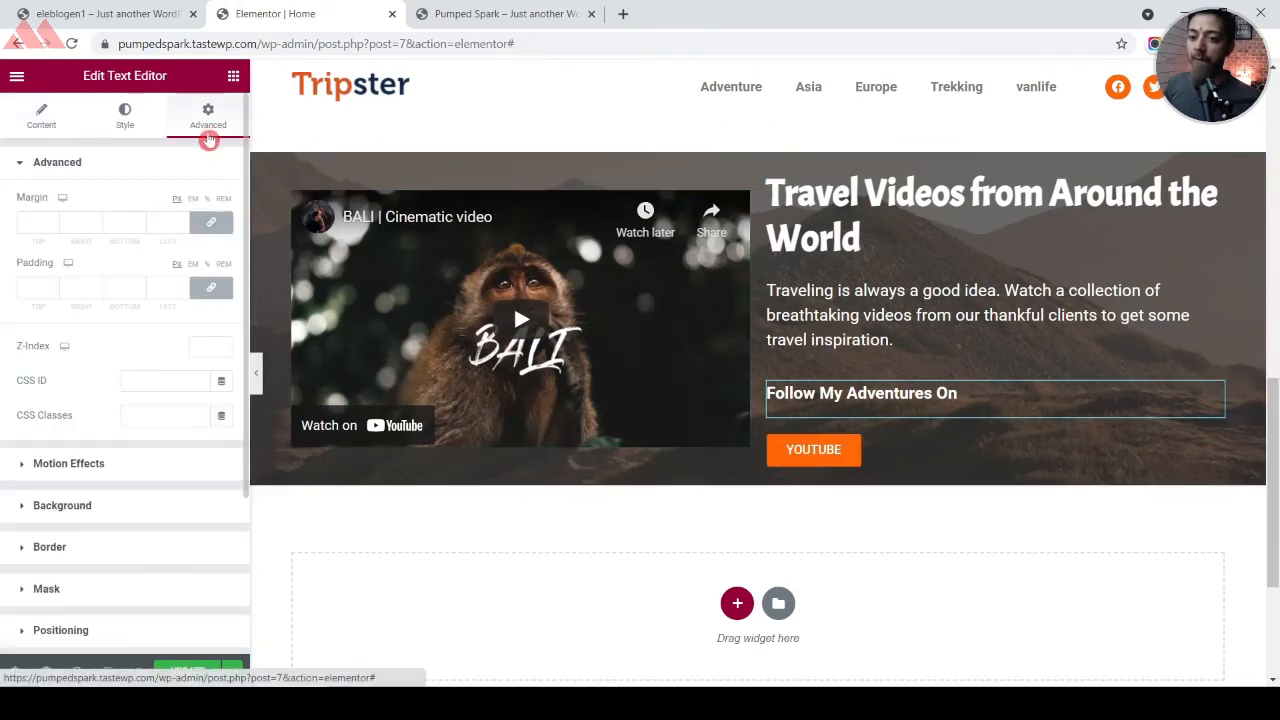
pyautogui.click(57, 630)
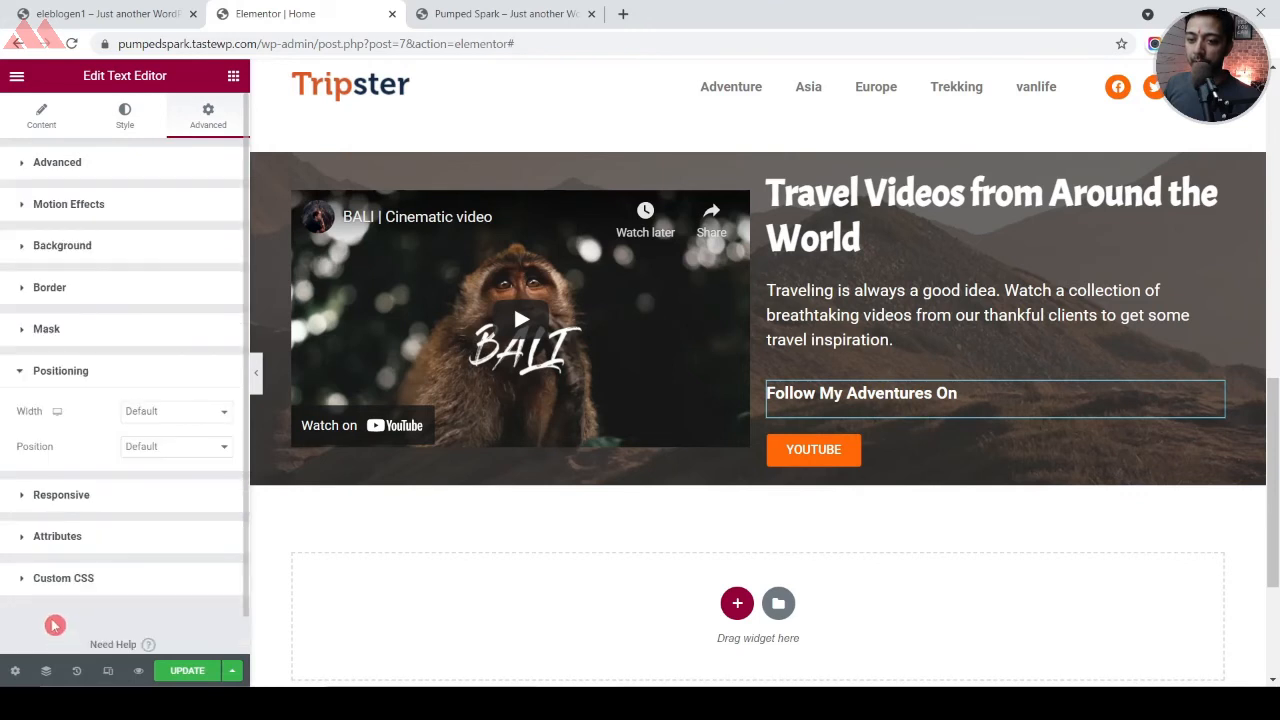
pyautogui.click(146, 414)
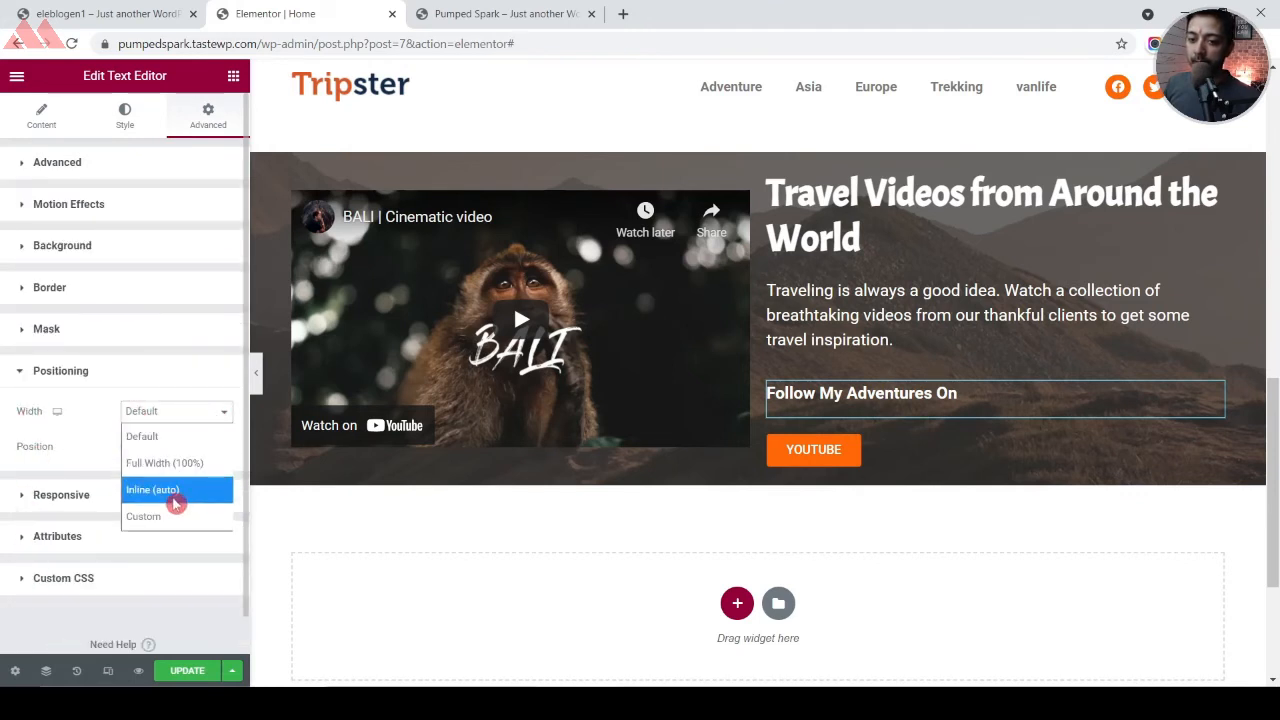
pyautogui.click(165, 489)
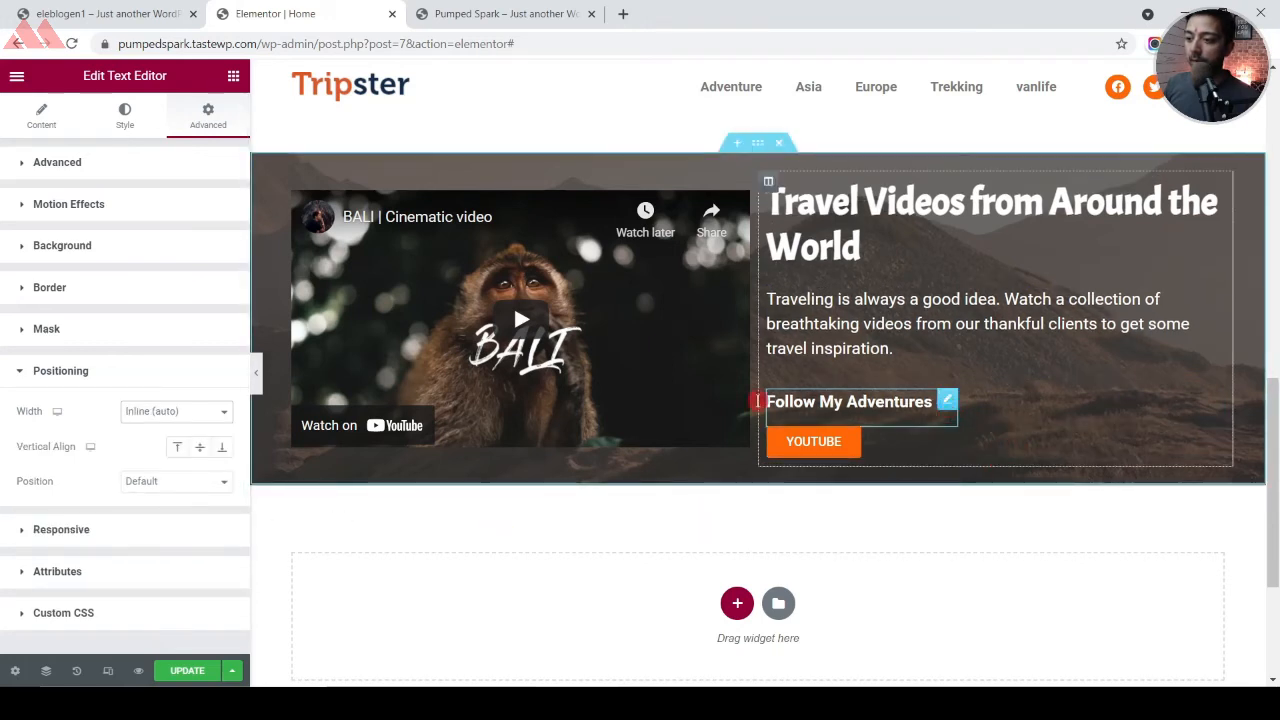
pyautogui.click(22, 168)
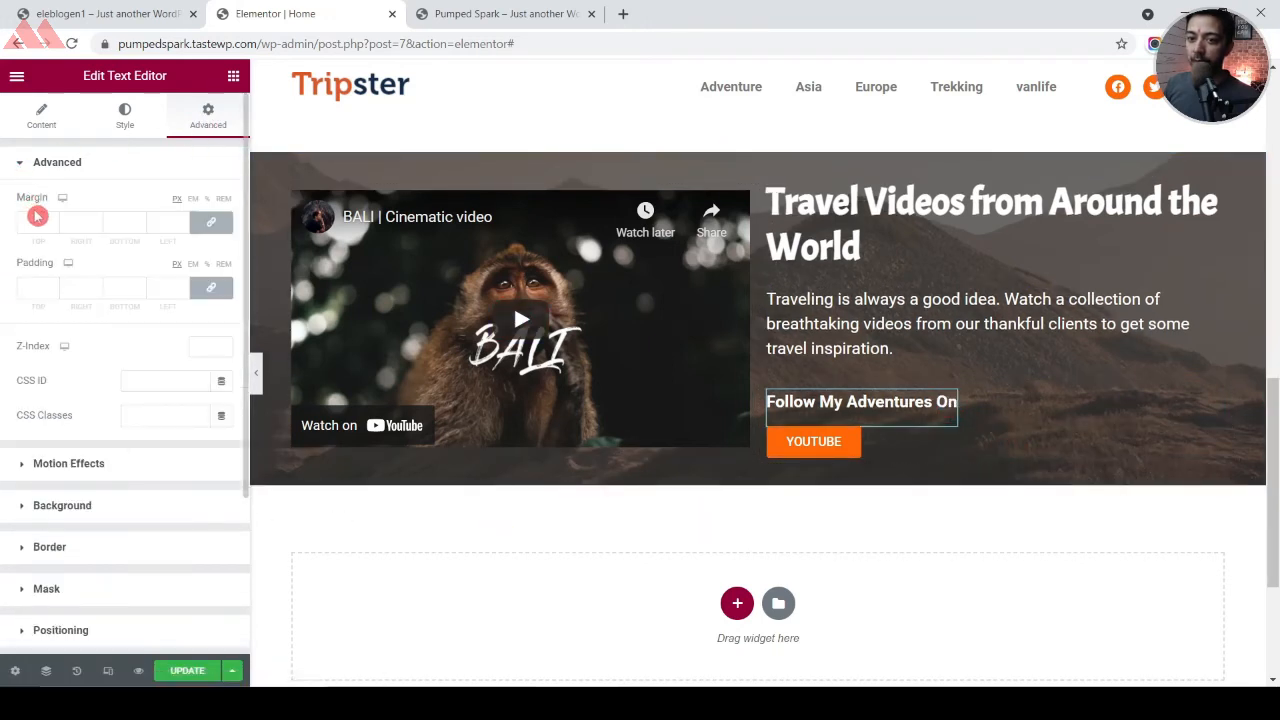
pyautogui.click(208, 226)
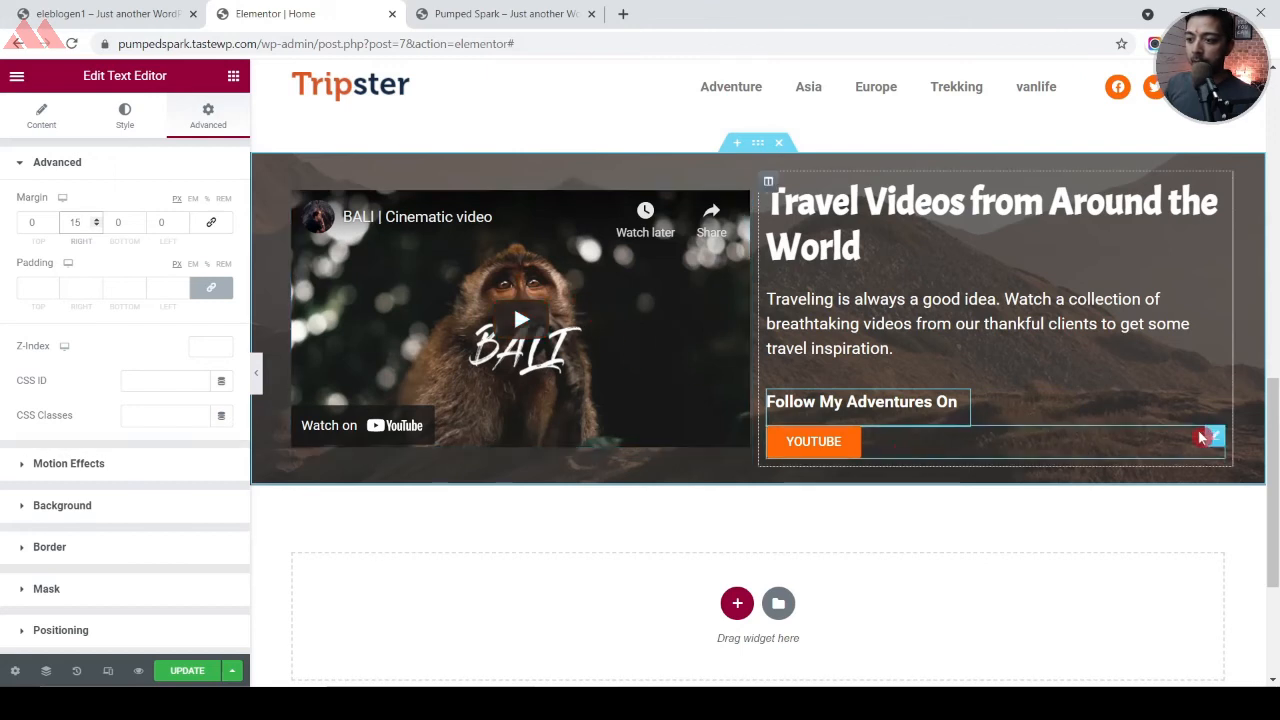
# Set the YOUTUBE button's width to Inline (auto) and give the "Follow My Adventures On" text a top margin of 4 px
pyautogui.click(1213, 441)
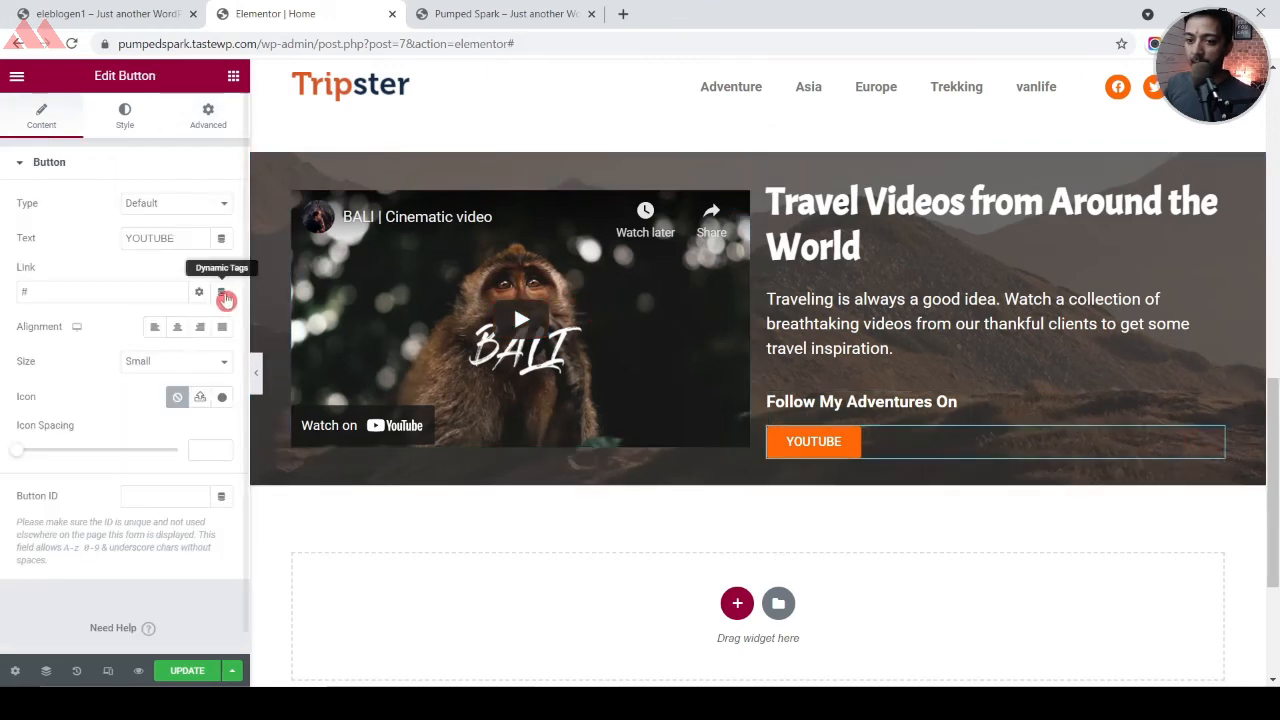
pyautogui.click(193, 118)
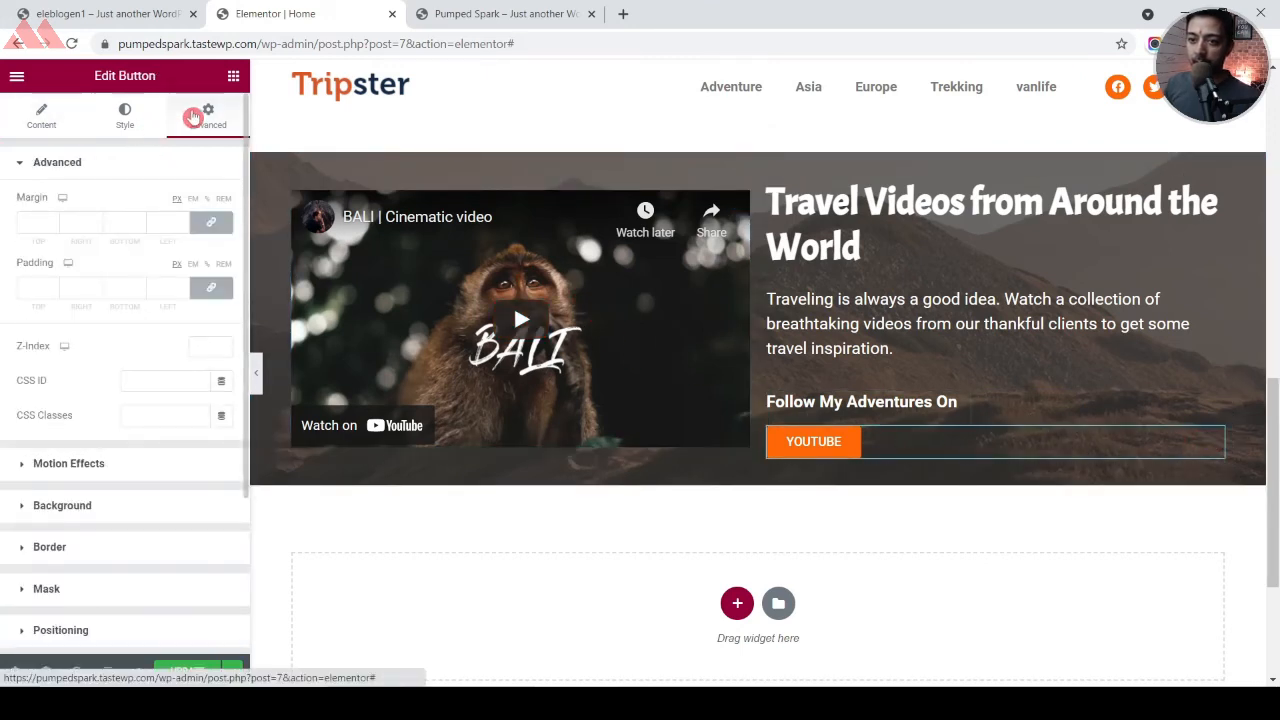
pyautogui.click(44, 624)
pyautogui.click(180, 422)
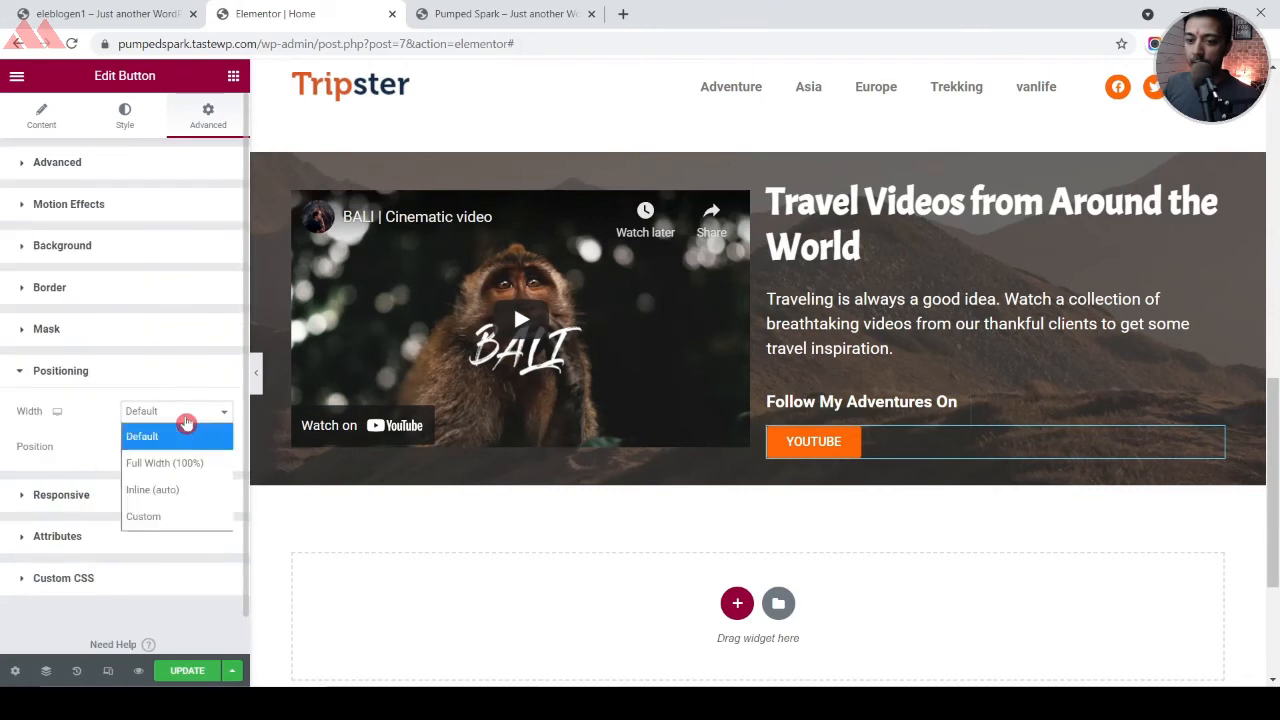
pyautogui.click(166, 486)
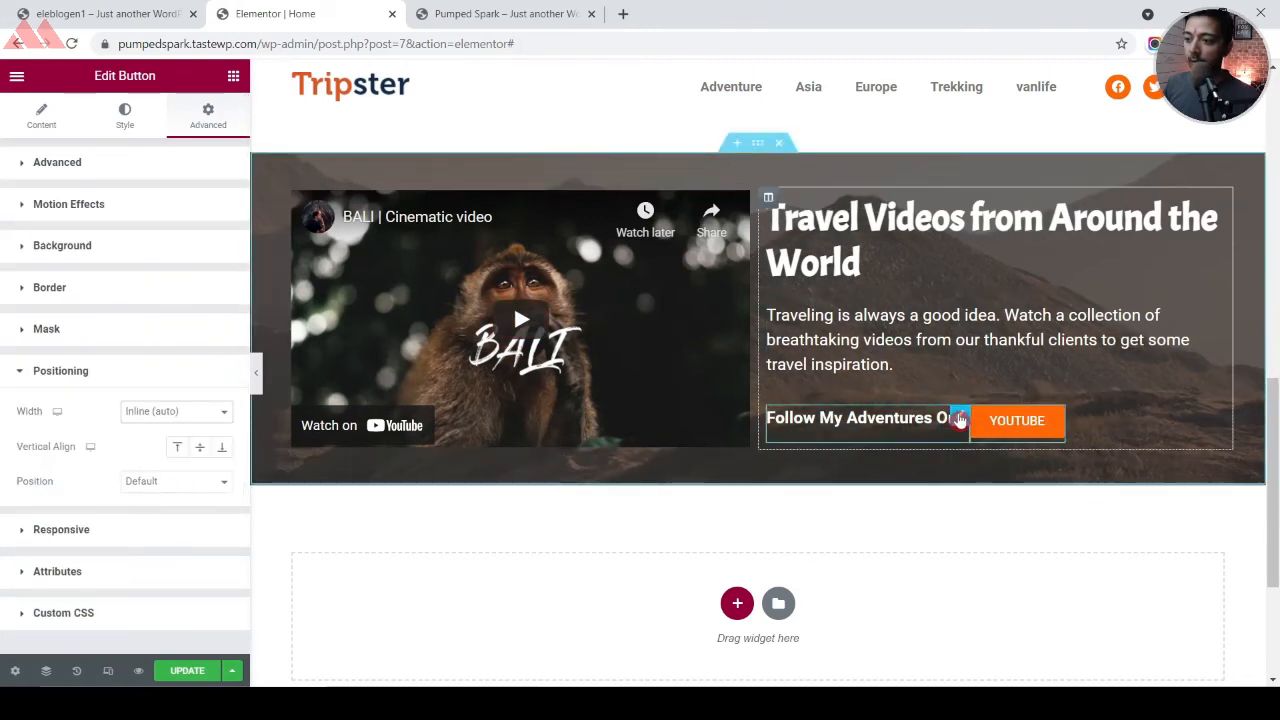
pyautogui.click(958, 420)
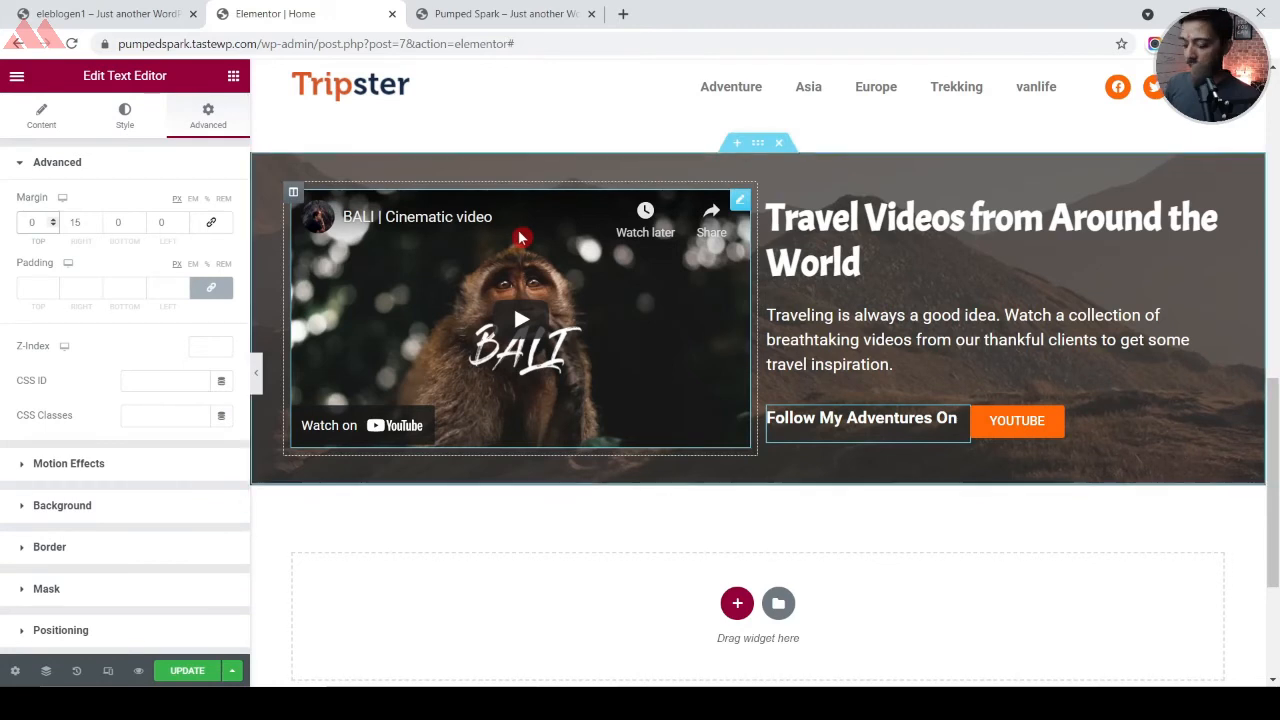
pyautogui.write('4')
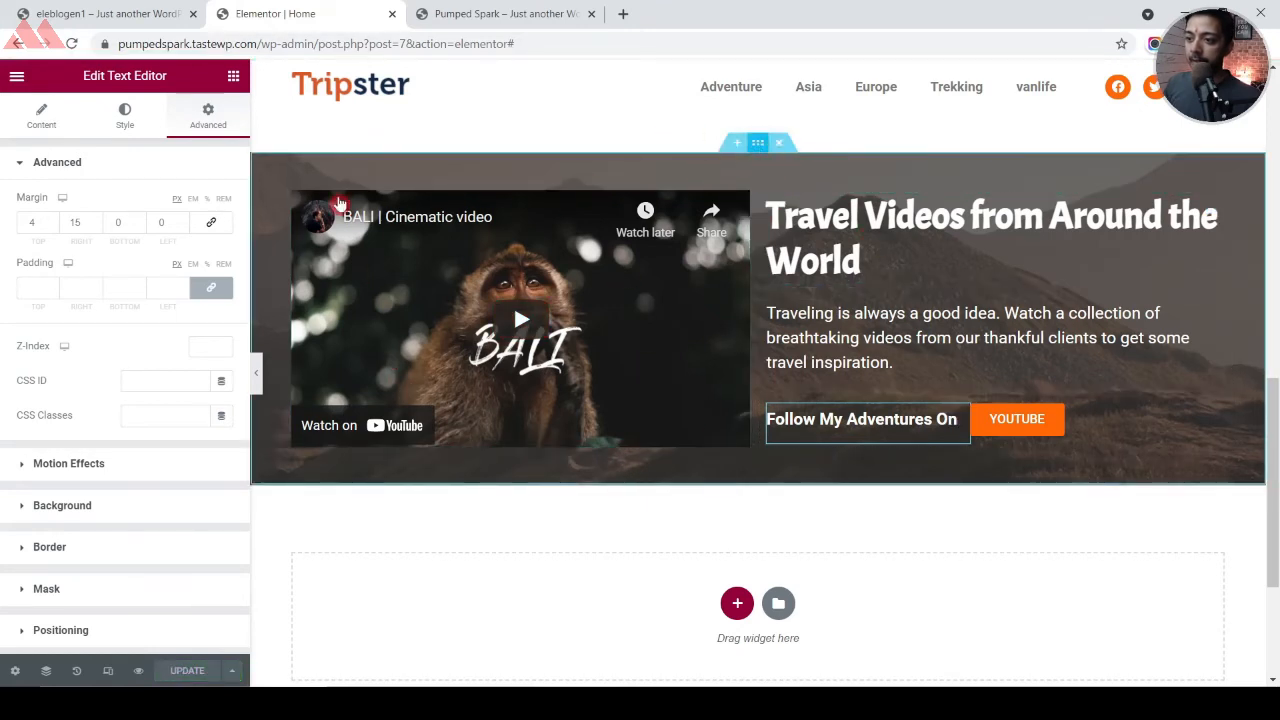
# Set the Travel Videos section's top and bottom padding to 20 px and its bottom margin to 50 px
pyautogui.click(208, 124)
pyautogui.click(211, 287)
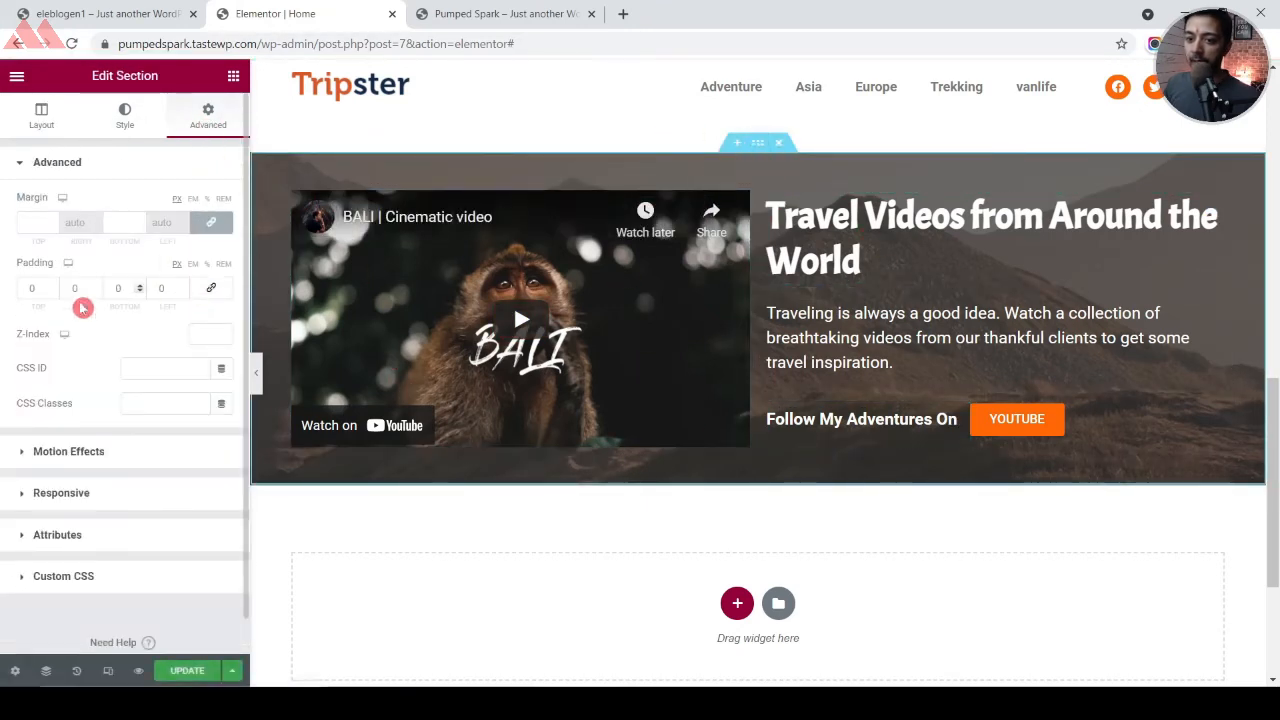
pyautogui.write('2')
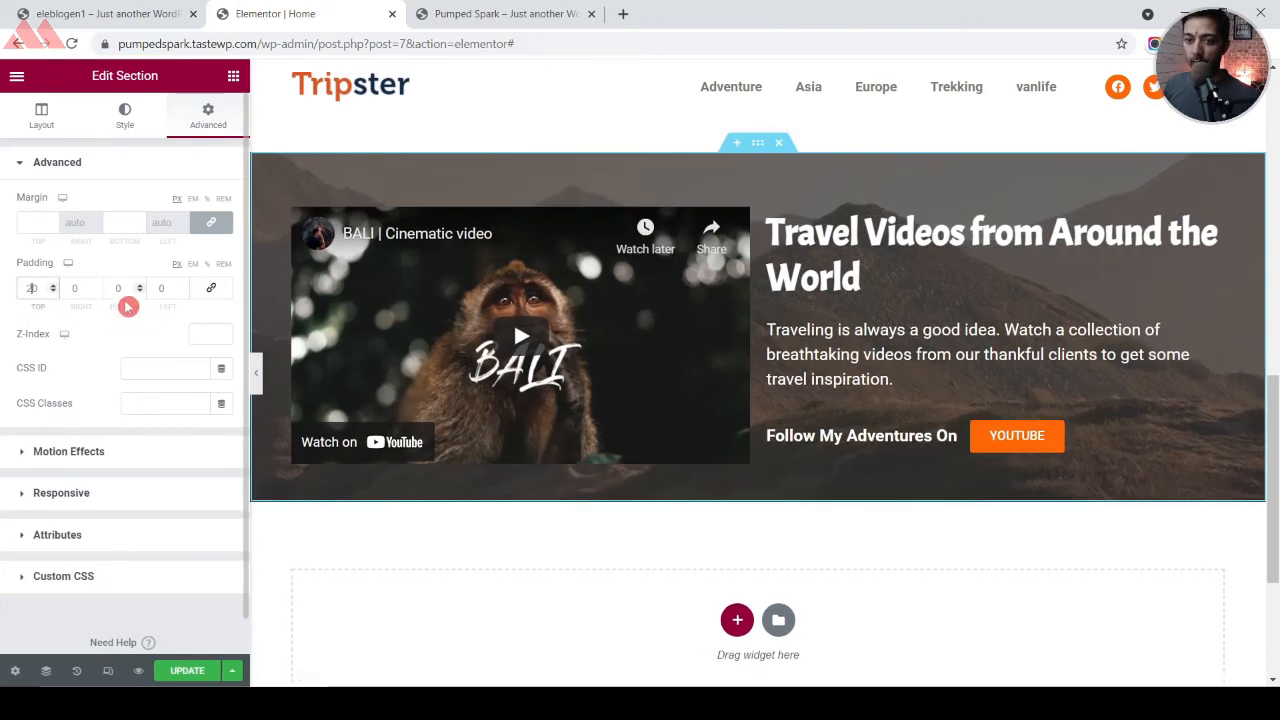
pyautogui.click(113, 287)
pyautogui.write('20')
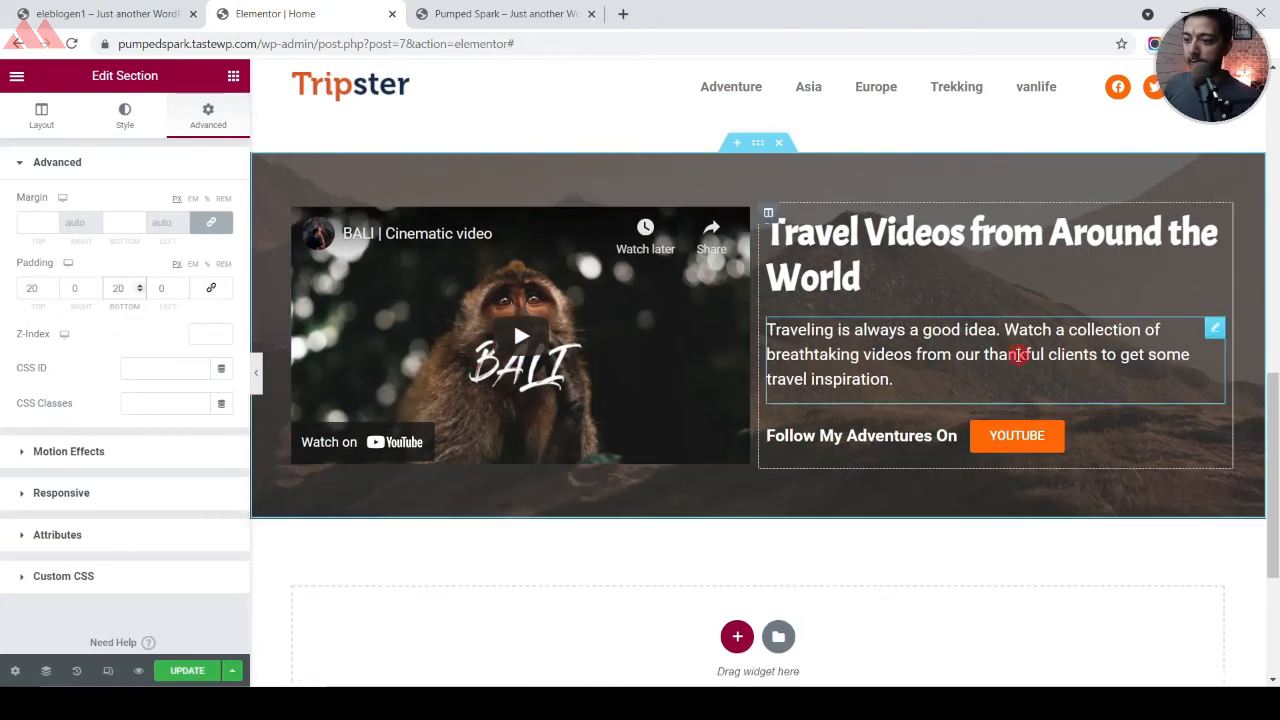
pyautogui.click(211, 222)
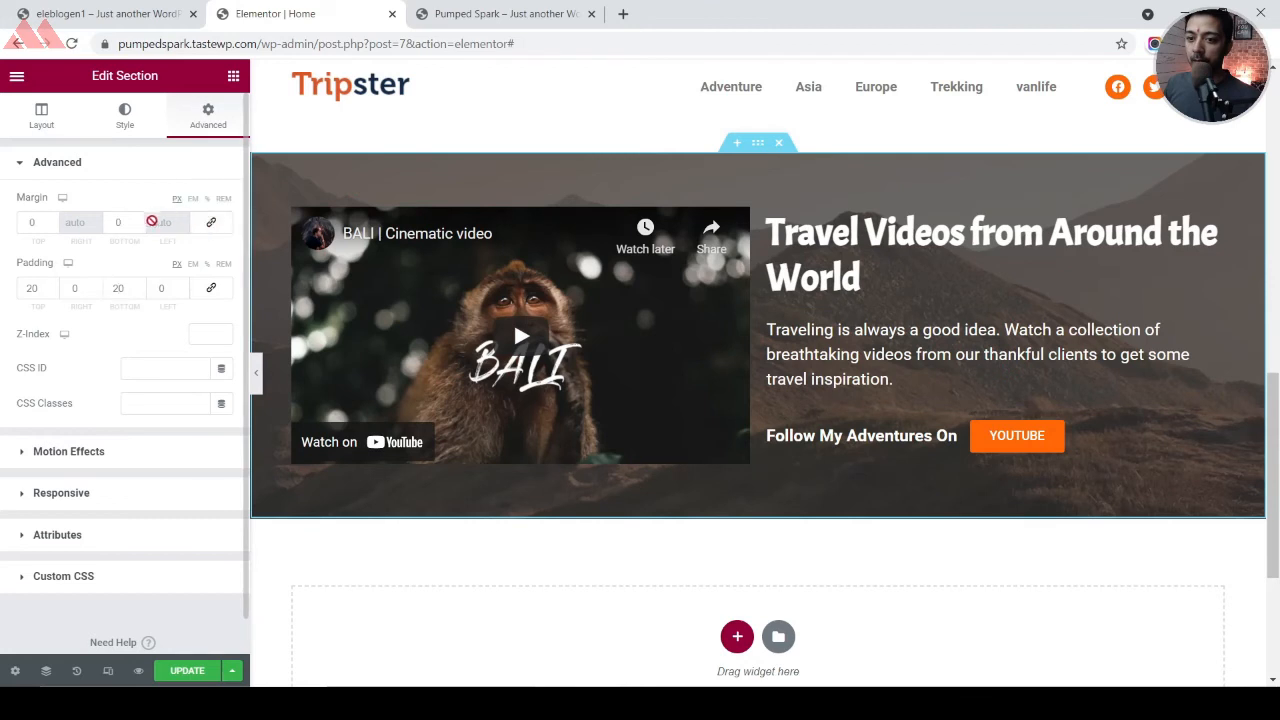
pyautogui.click(116, 221)
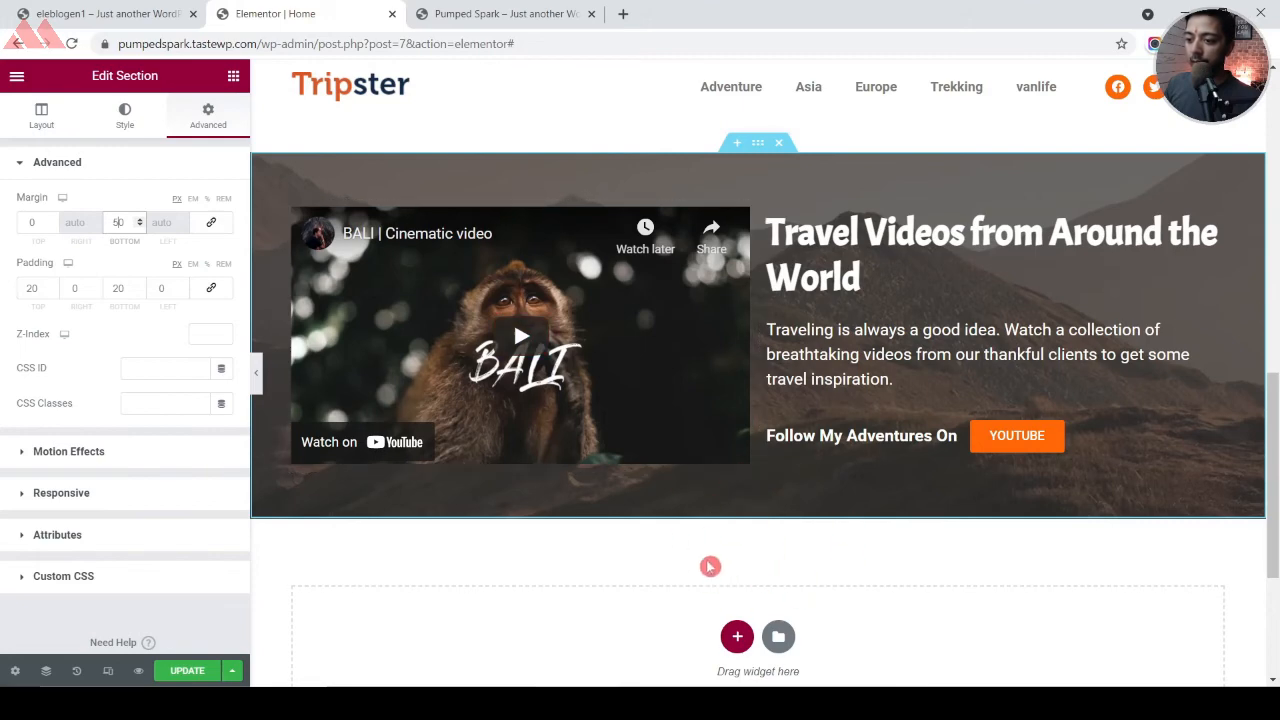
# Copy the "Latest From My Journal" heading text from the reference site
pyautogui.click(40, 12)
pyautogui.scroll(-3, 614, 354)
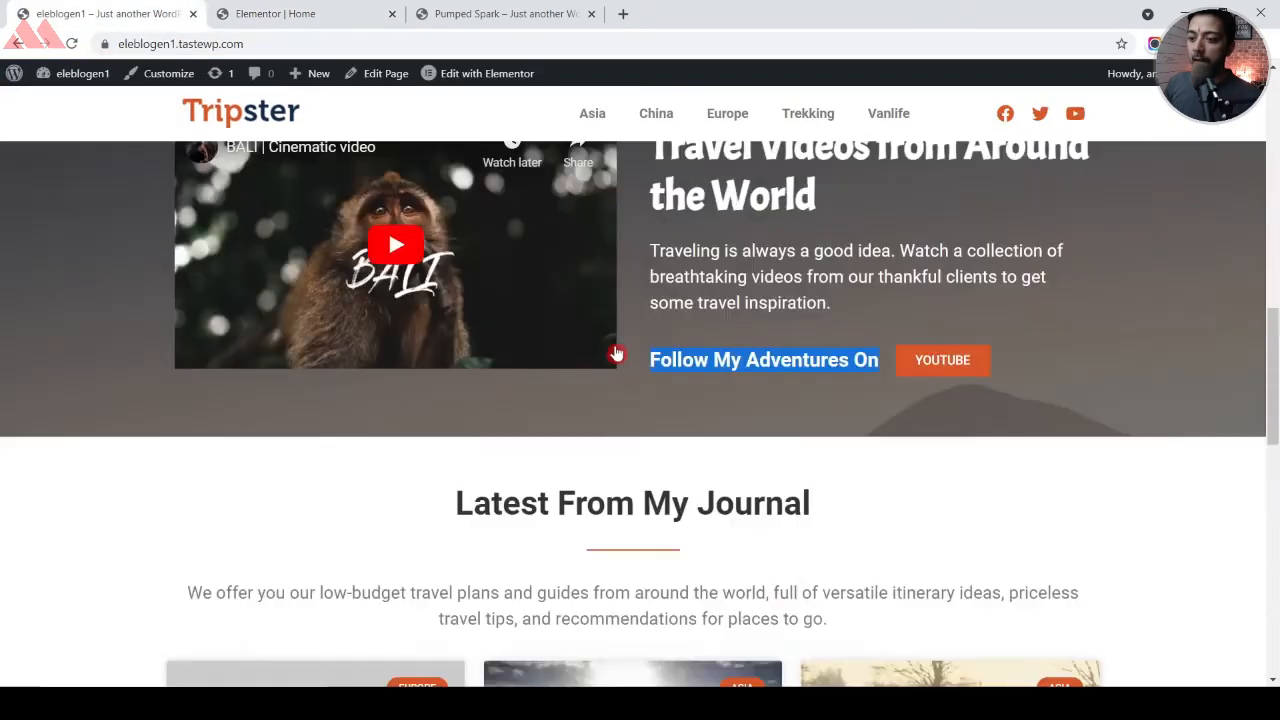
pyautogui.moveTo(455, 328); pyautogui.dragTo(842, 340)
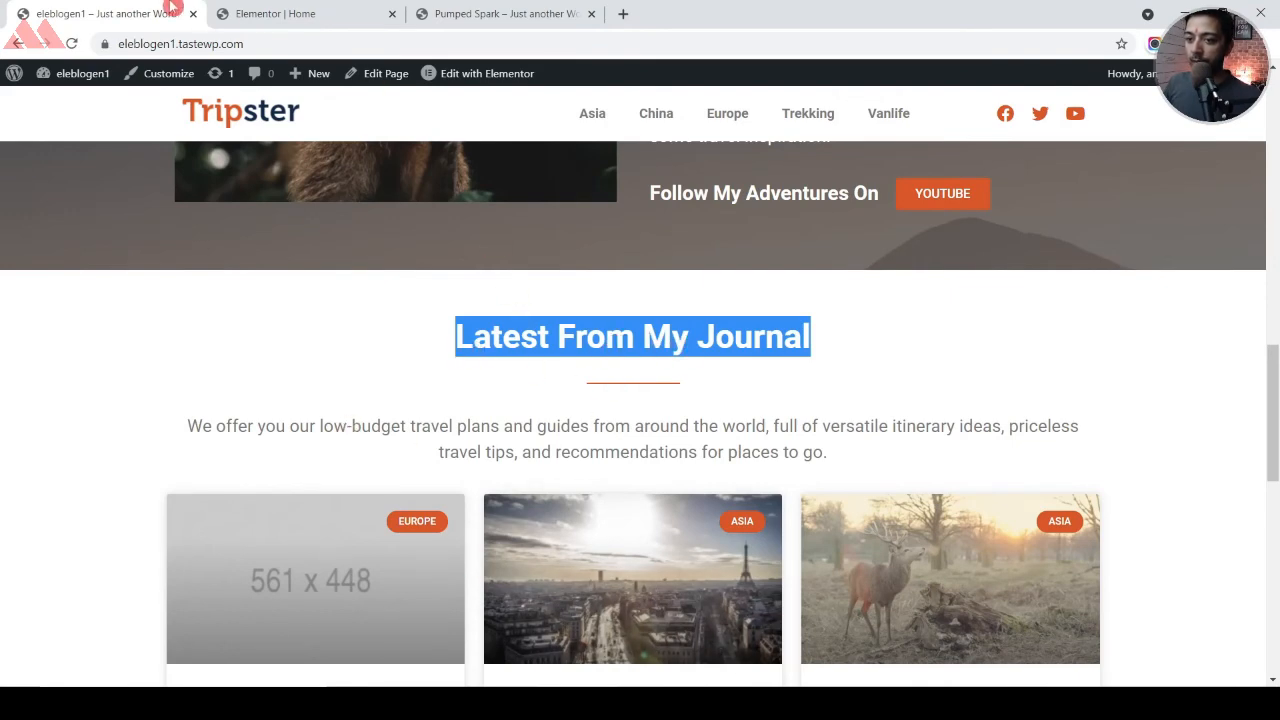
# Copy the Explore Destinations section in the Elementor page and paste it below the Travel Videos section
pyautogui.click(255, 12)
pyautogui.scroll(5, 790, 380)
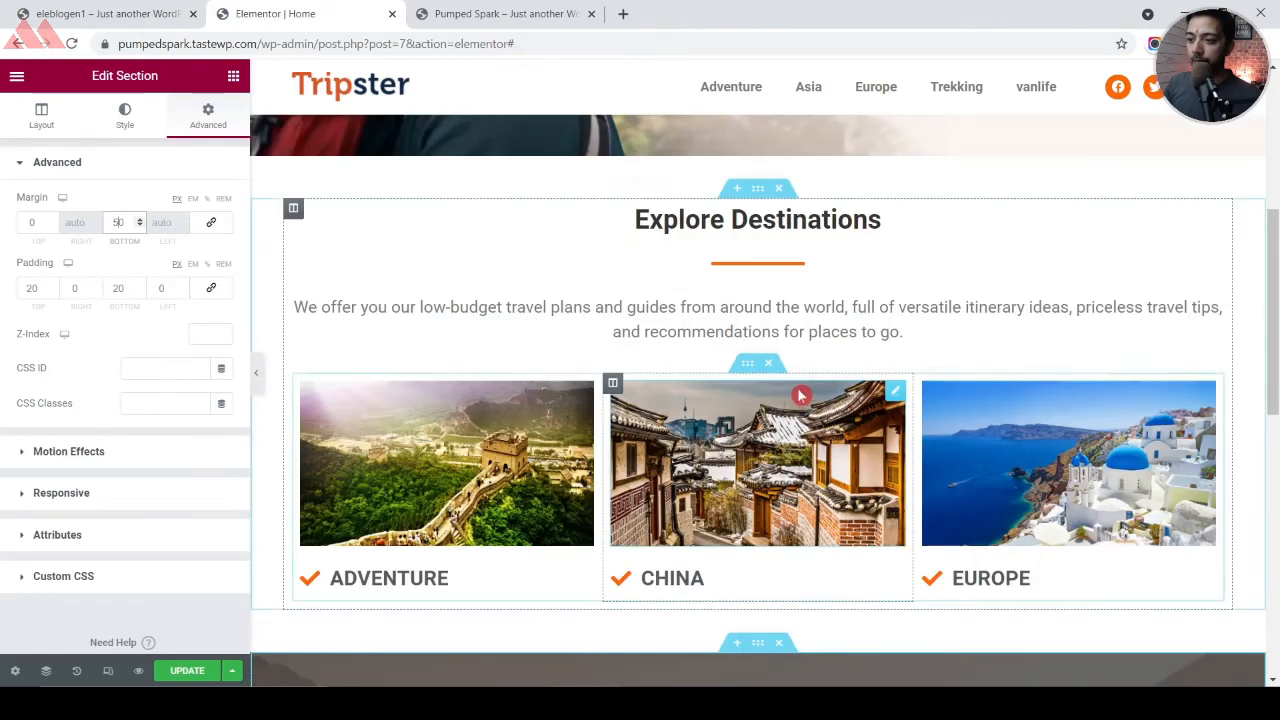
pyautogui.rightClick(759, 191)
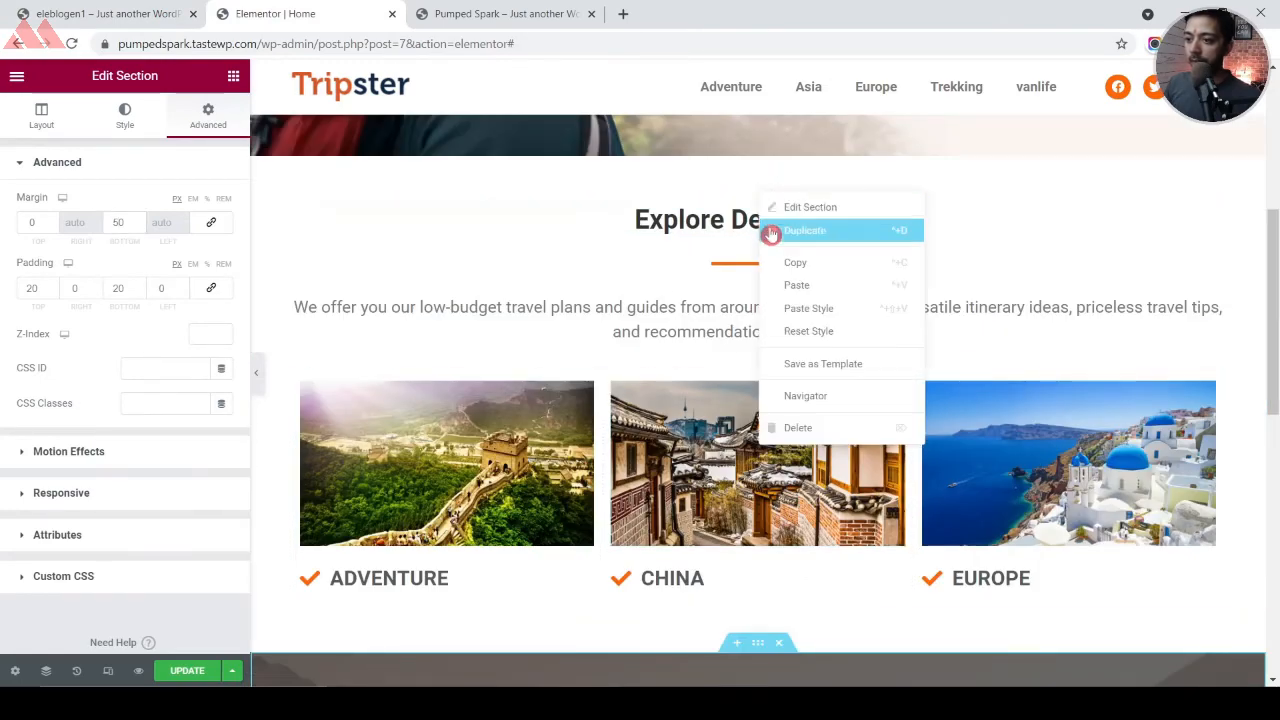
pyautogui.click(790, 262)
pyautogui.scroll(-5, 815, 277)
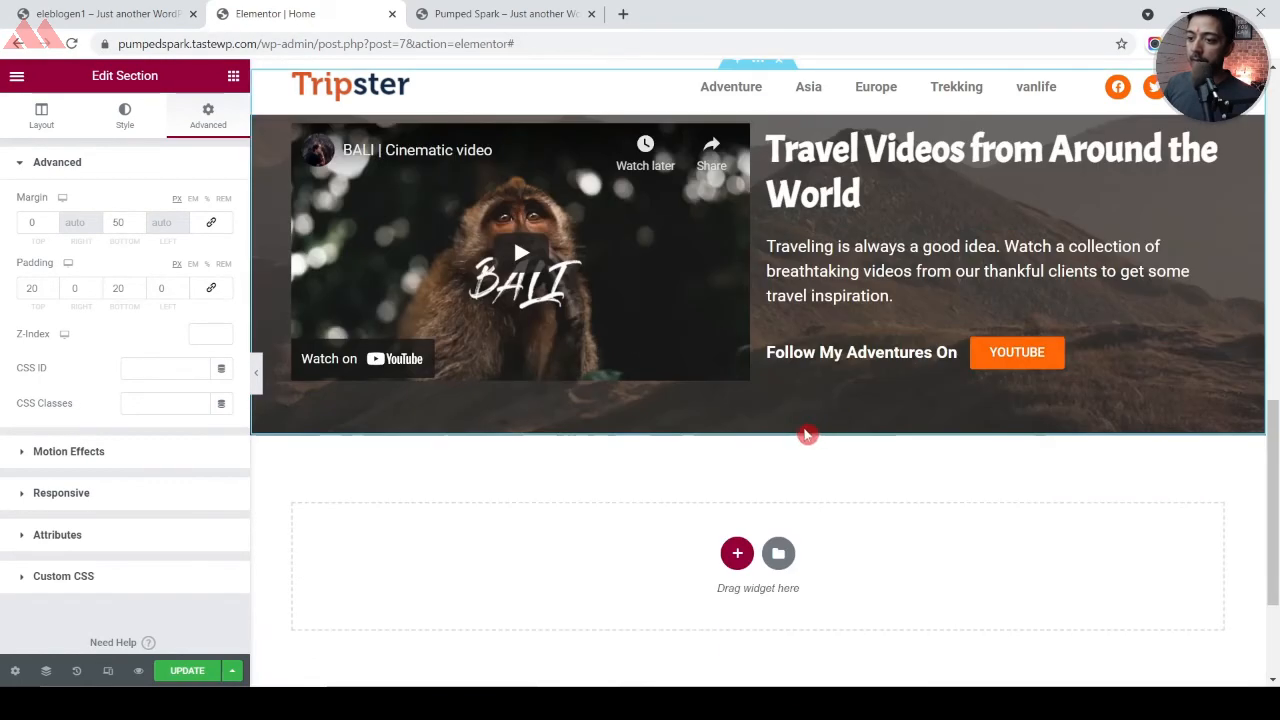
pyautogui.rightClick(746, 422)
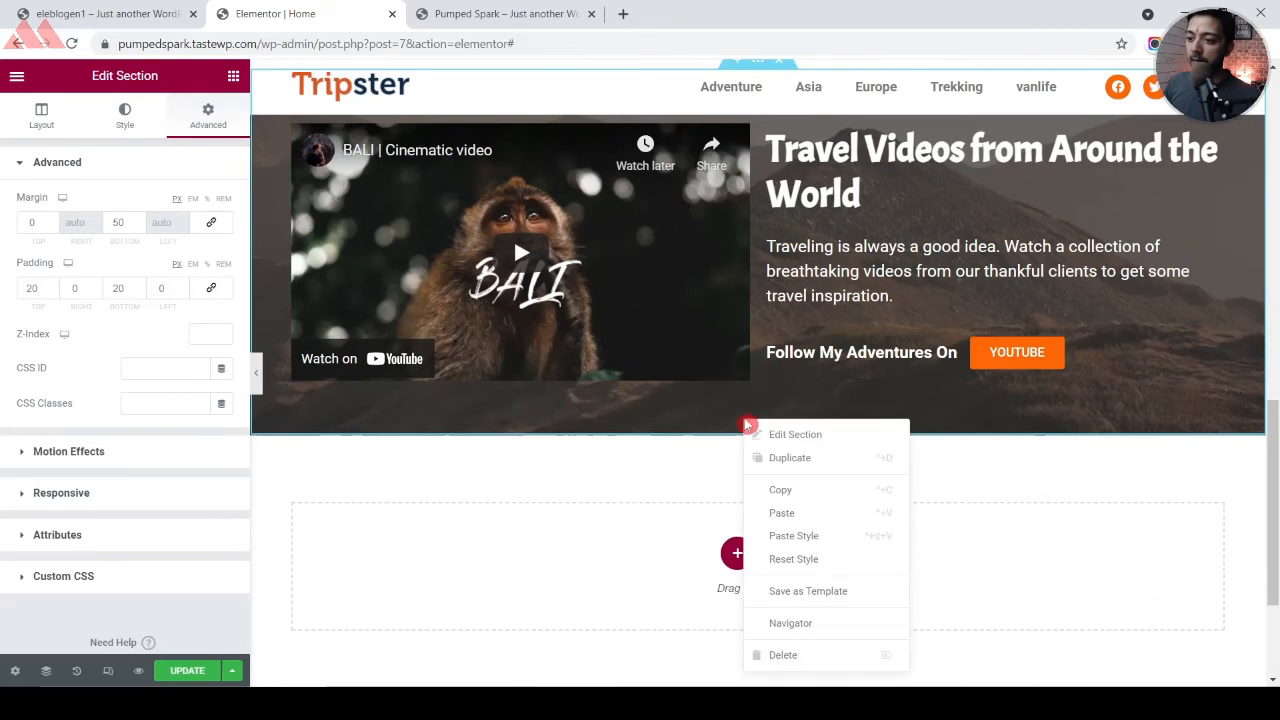
pyautogui.click(780, 522)
# Replace the pasted section's heading with the copied text "Latest From My Journal"
pyautogui.click(749, 497)
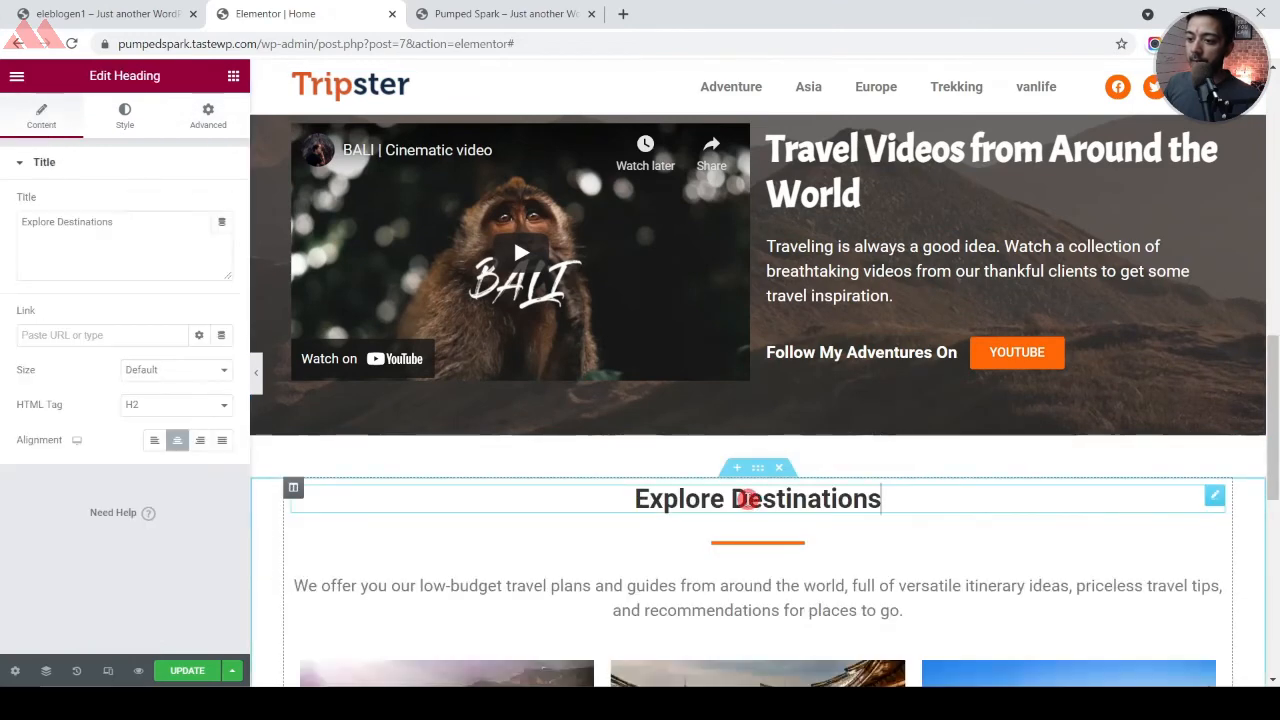
pyautogui.click(108, 12)
pyautogui.click(352, 14)
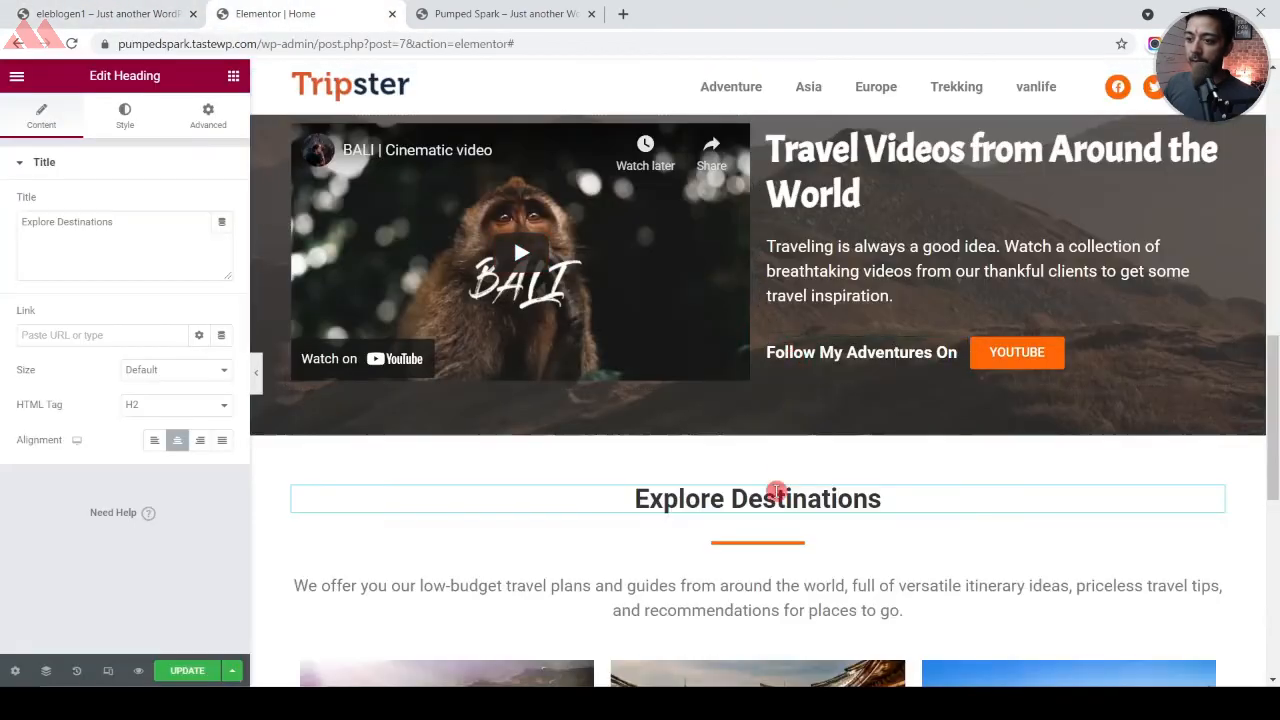
pyautogui.tripleClick(776, 493)
pyautogui.tripleClick(135, 248)
pyautogui.hotkey('ctrl', 'v')
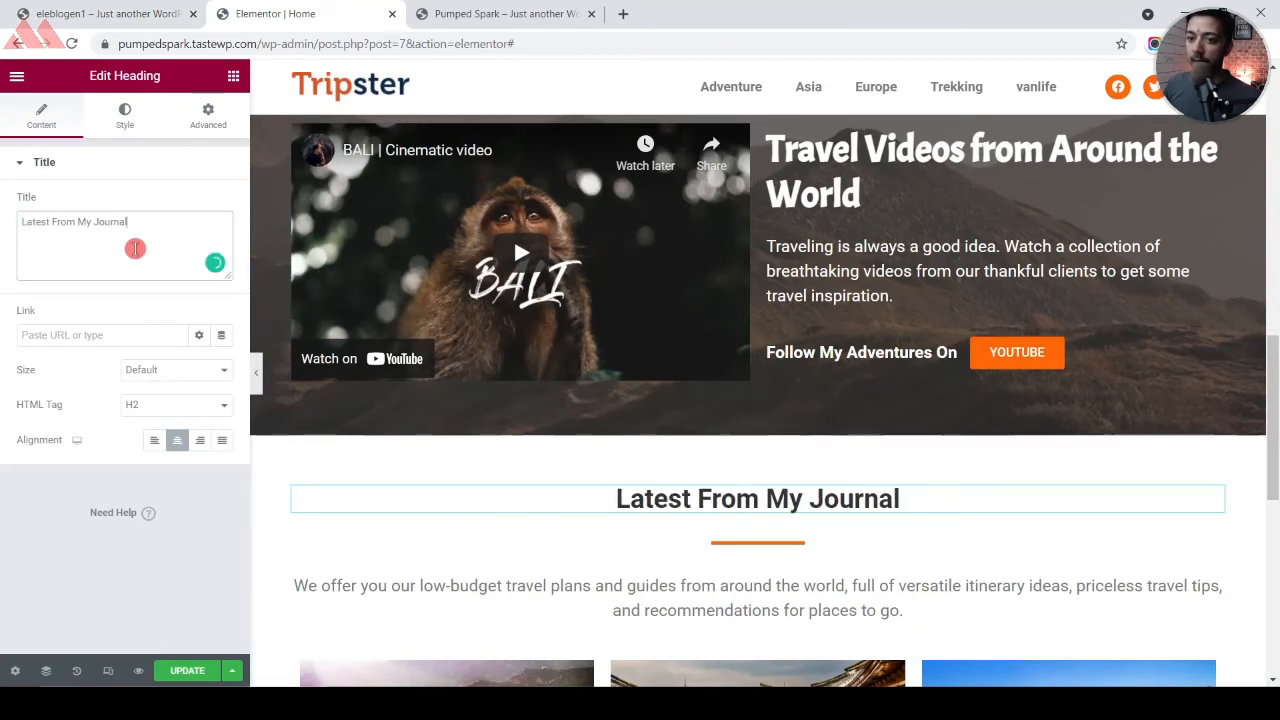
# Check the reference site's journal layout and delete the three-image inner section from the Latest From My Journal section
pyautogui.click(45, 10)
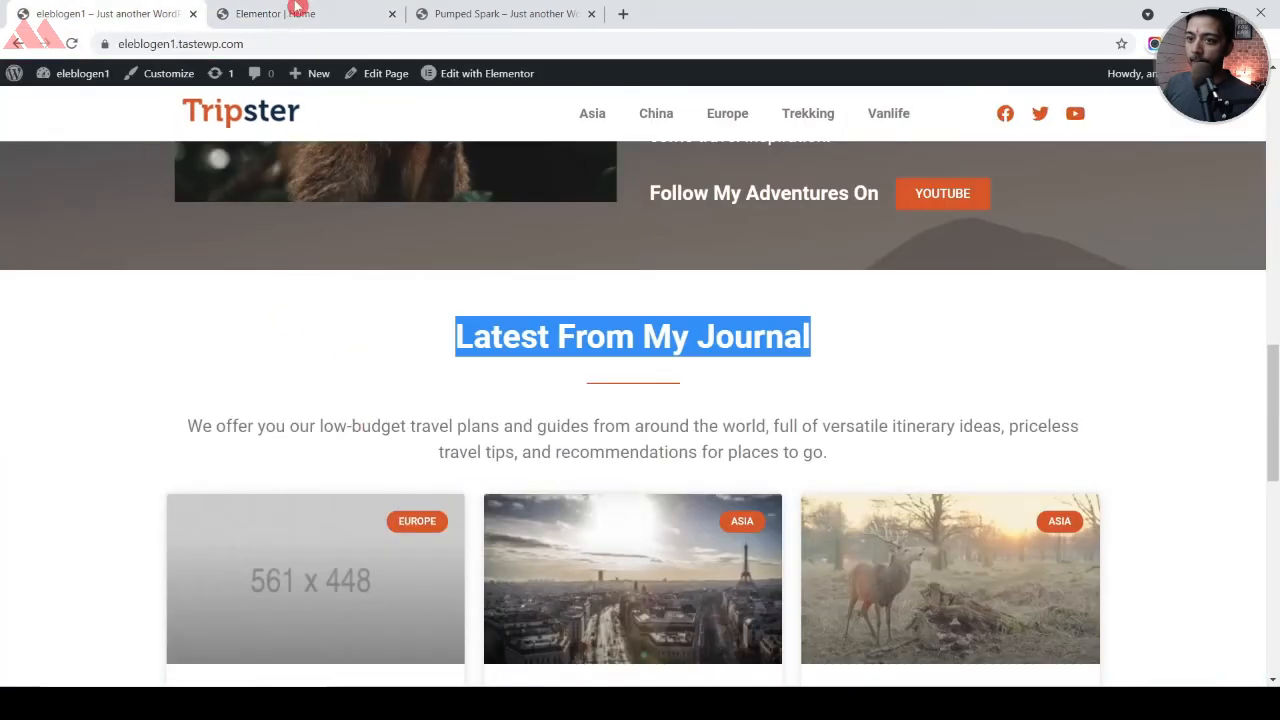
pyautogui.click(300, 10)
pyautogui.scroll(-3, 795, 440)
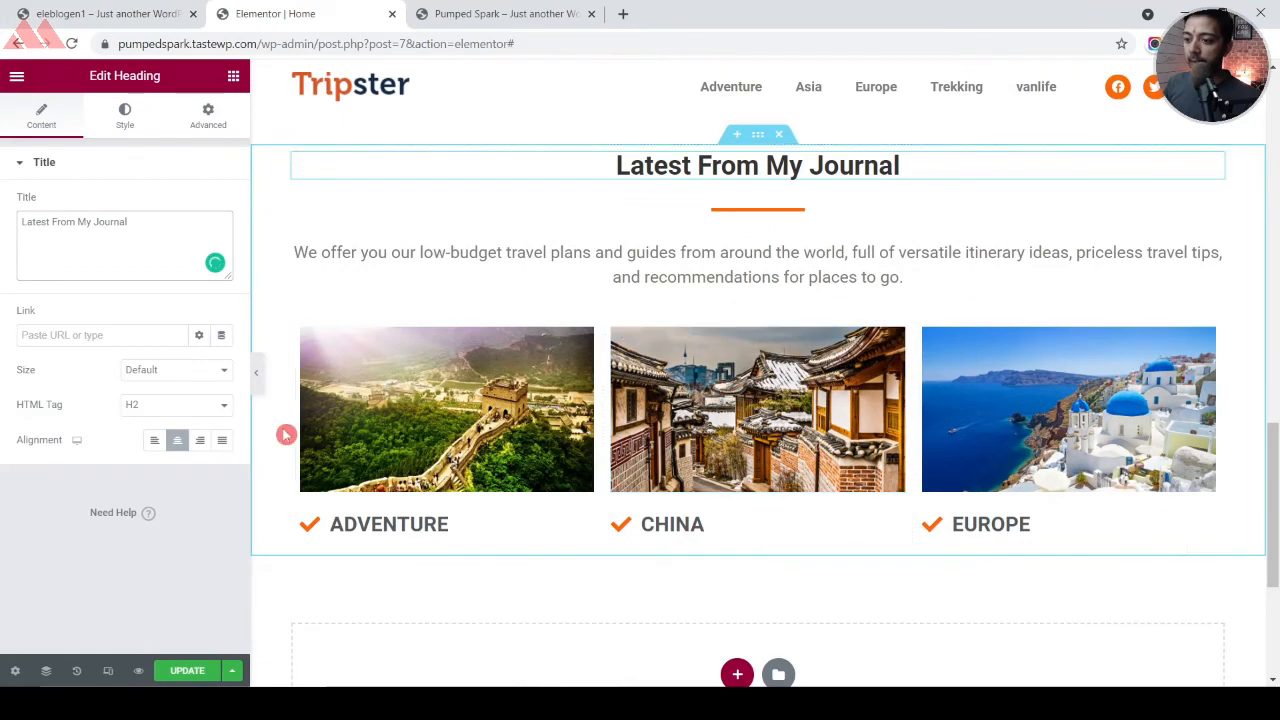
pyautogui.click(789, 325)
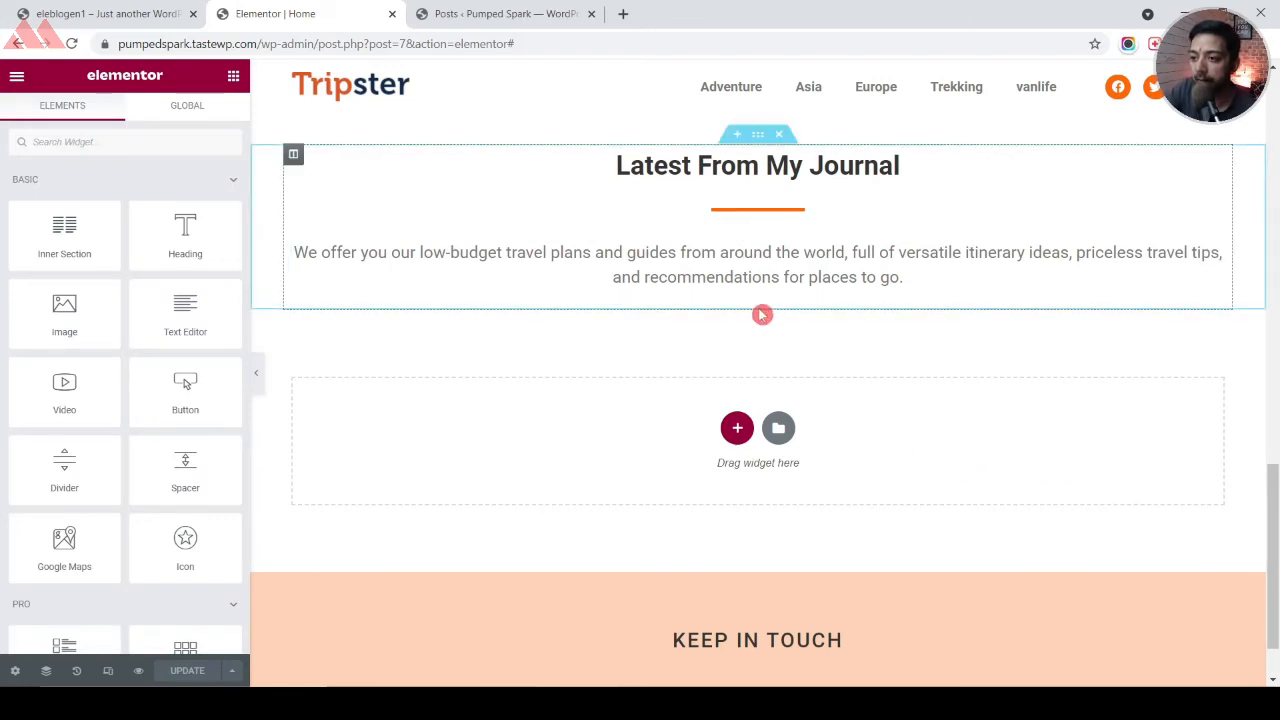
# Find the Posts widget and add it below the paragraph in the Latest From My Journal section
pyautogui.click(145, 143)
pyautogui.write('post')
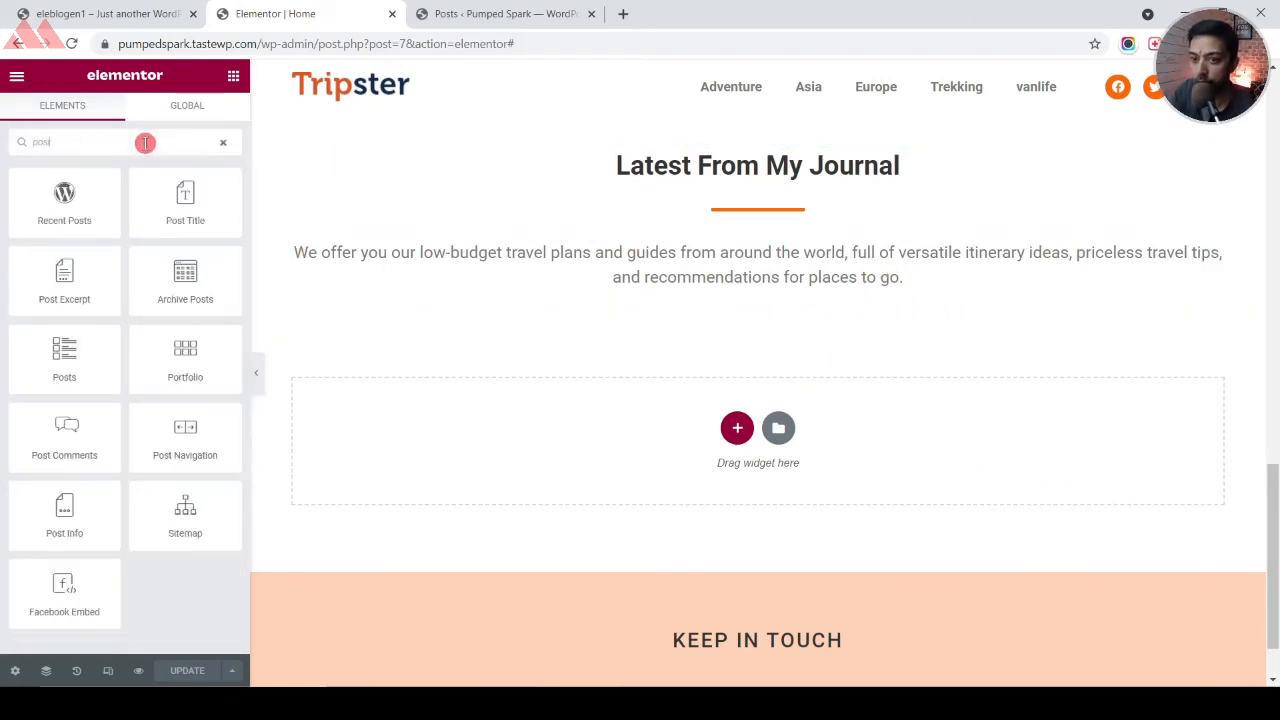
pyautogui.moveTo(64, 355); pyautogui.dragTo(704, 293)
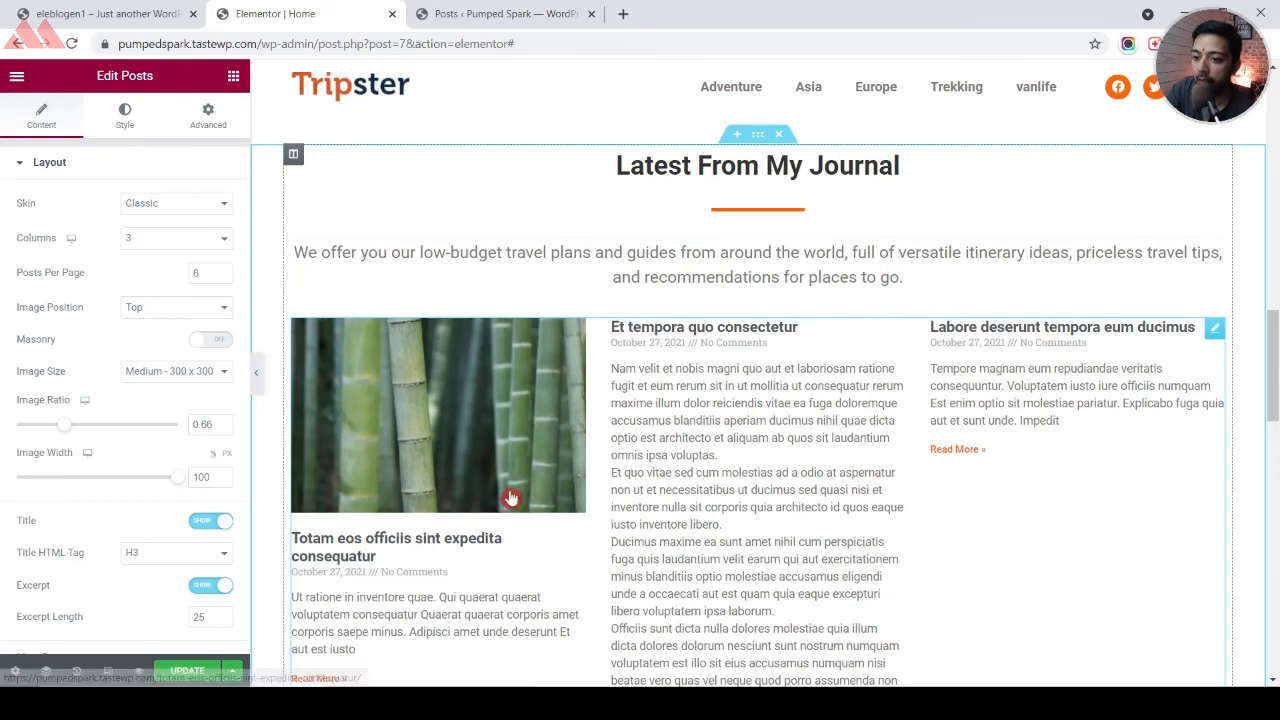
# Switch the Latest From My Journal Posts widget to the Cards skin and set its image ratio to 0.53
pyautogui.scroll(-4, 421, 480)
pyautogui.scroll(-3, 421, 483)
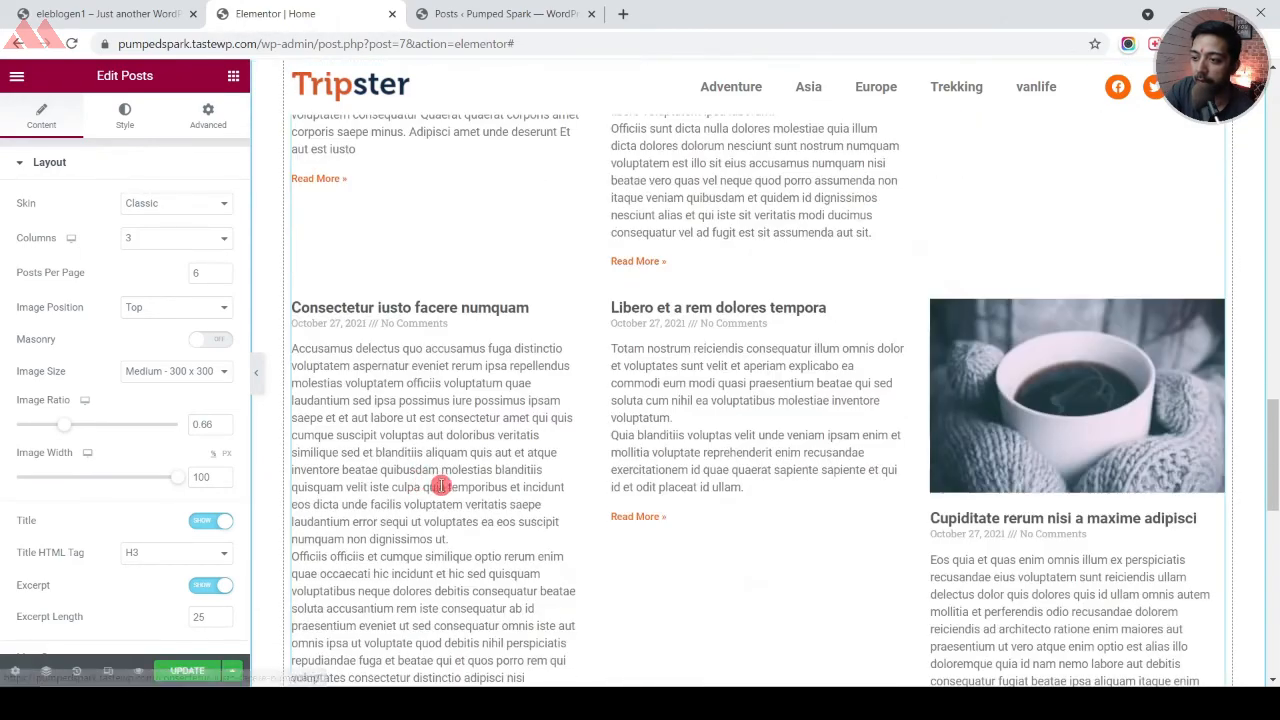
pyautogui.scroll(8, 457, 491)
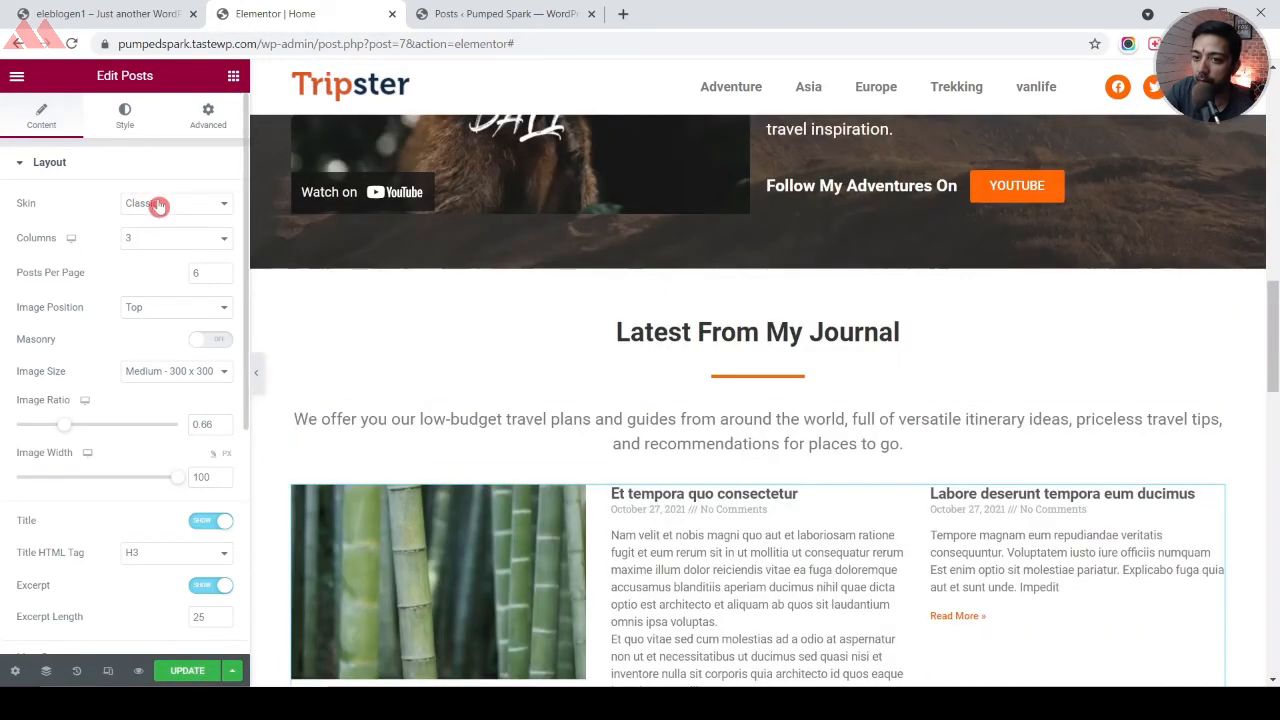
pyautogui.click(172, 212)
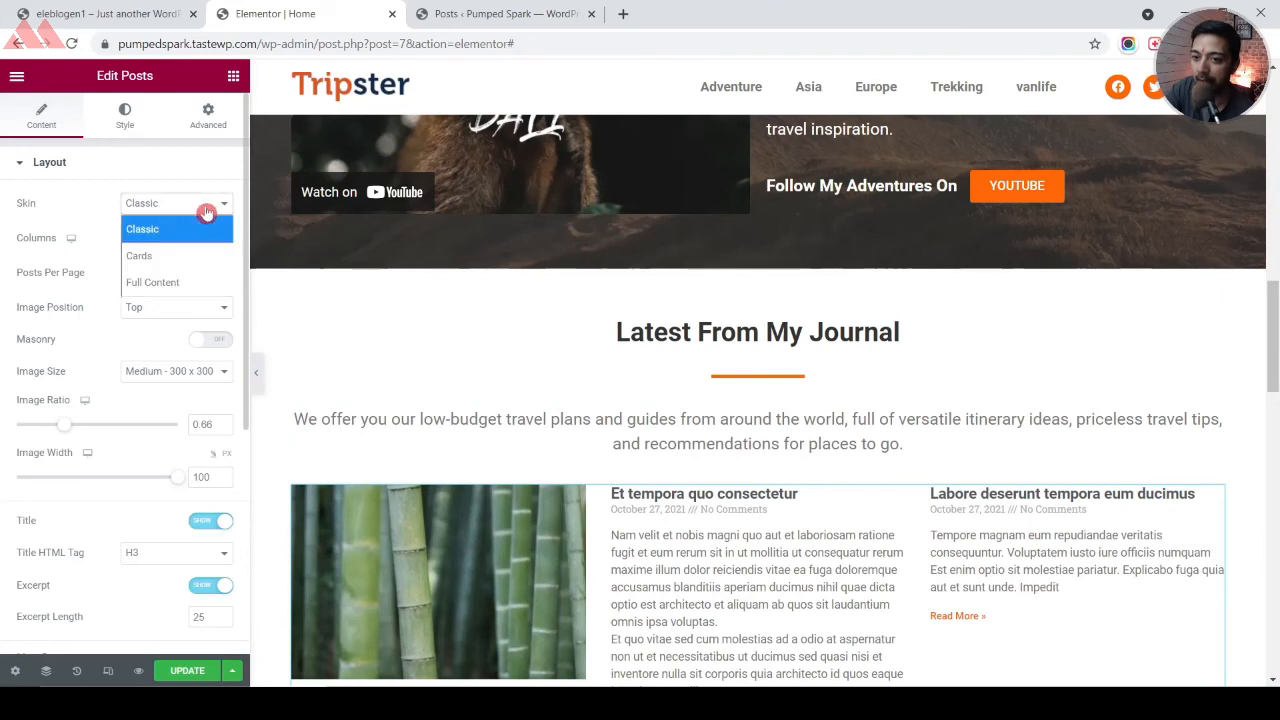
pyautogui.click(166, 250)
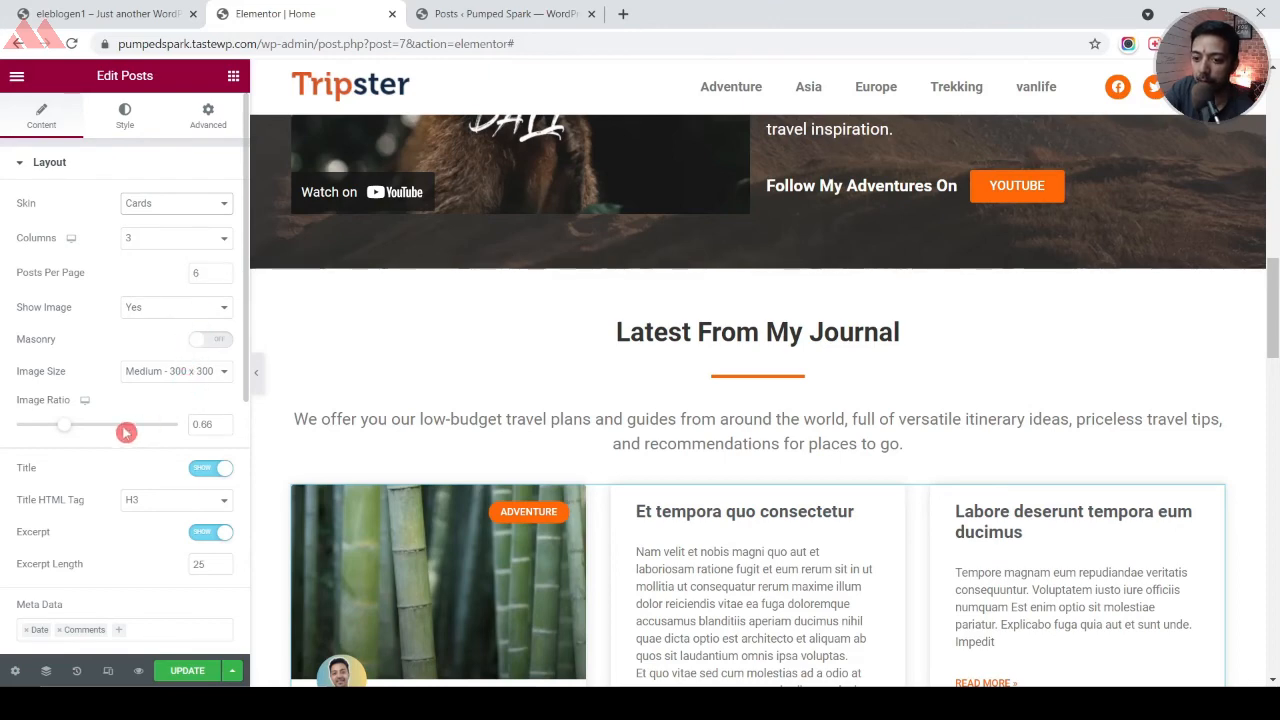
pyautogui.moveTo(66, 430); pyautogui.dragTo(52, 425)
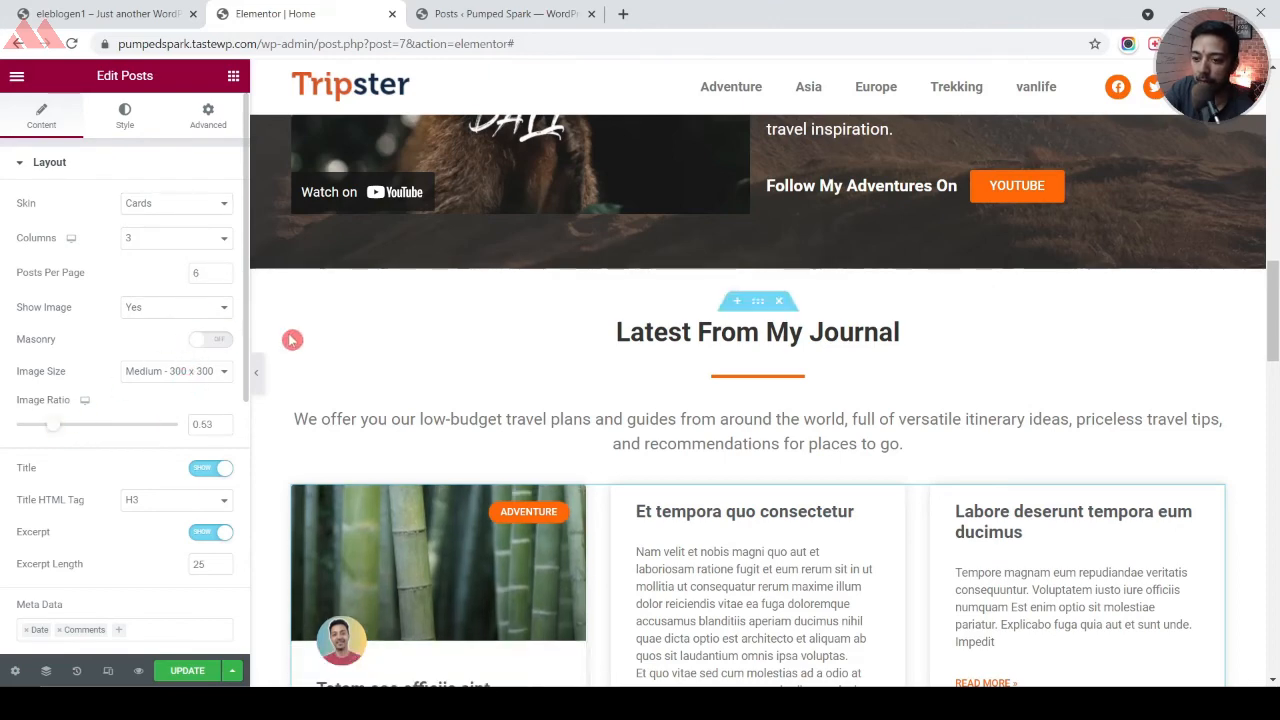
# Hide the excerpt on the post cards and remove Date and Comments from their meta data
pyautogui.scroll(-3, 383, 360)
pyautogui.scroll(-8, 383, 360)
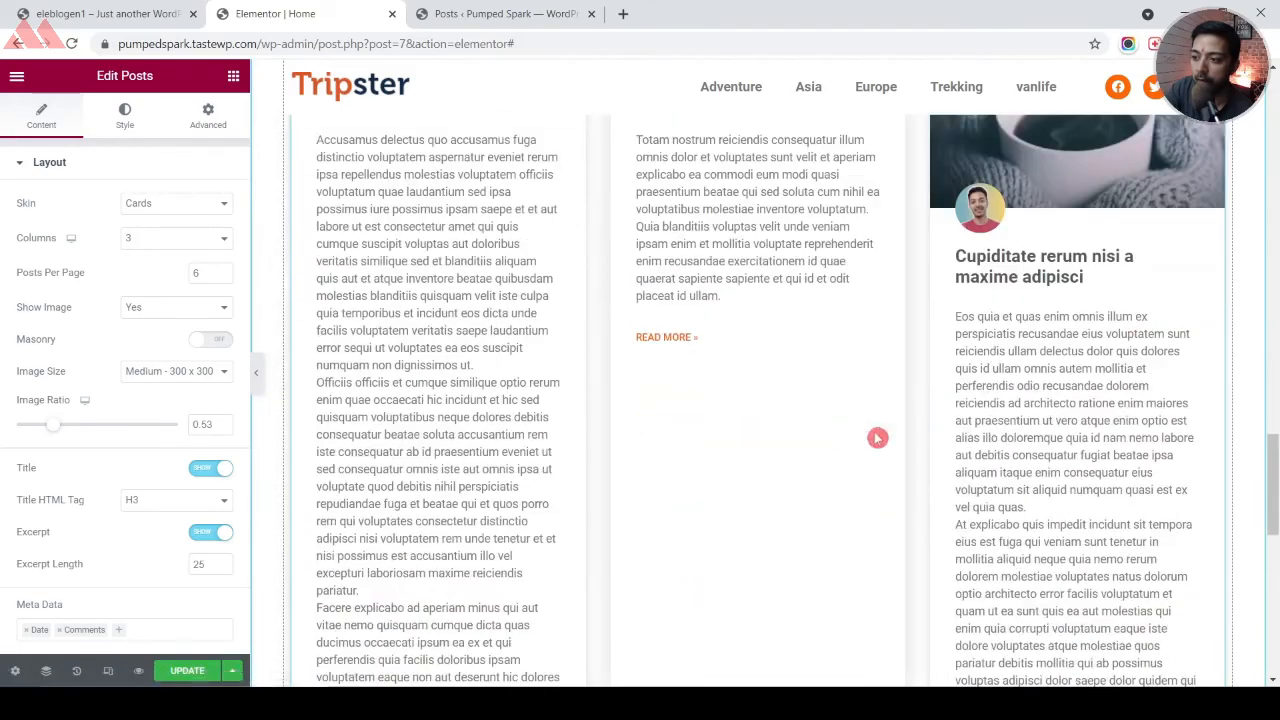
pyautogui.scroll(5, 786, 424)
pyautogui.scroll(4, 786, 424)
pyautogui.scroll(-10, 1120, 464)
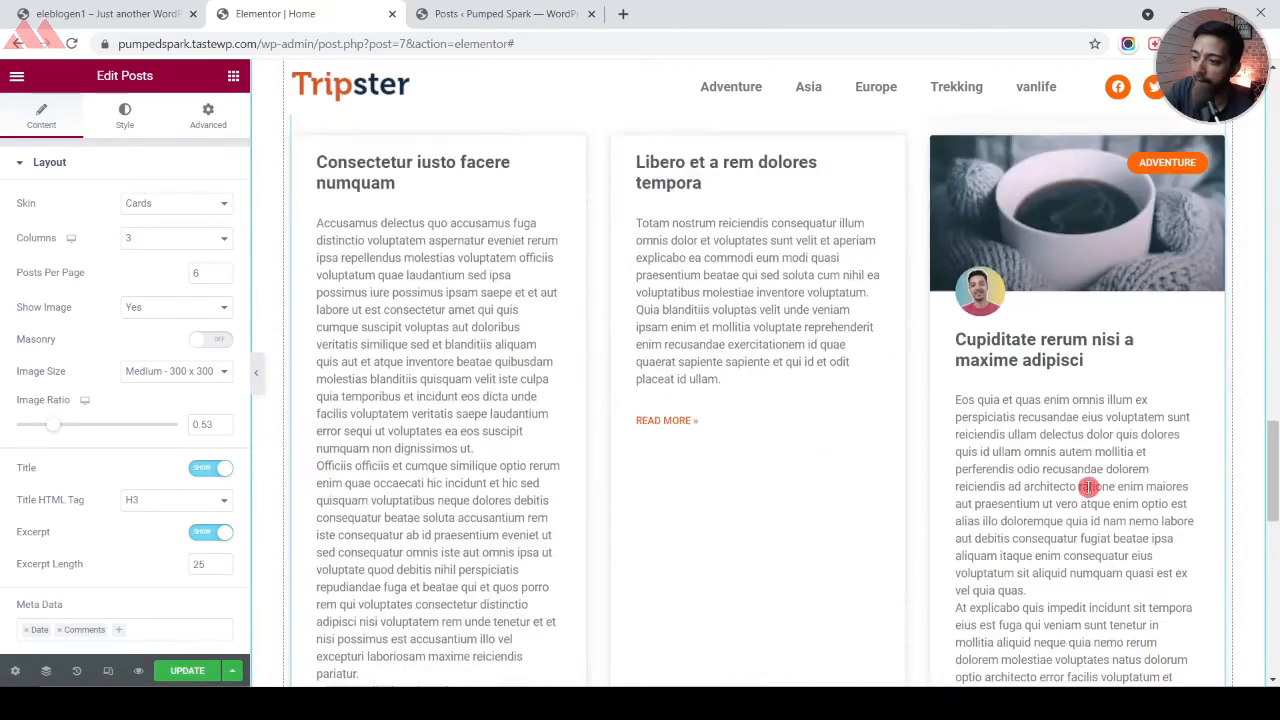
pyautogui.scroll(6, 1104, 440)
pyautogui.scroll(3, 806, 335)
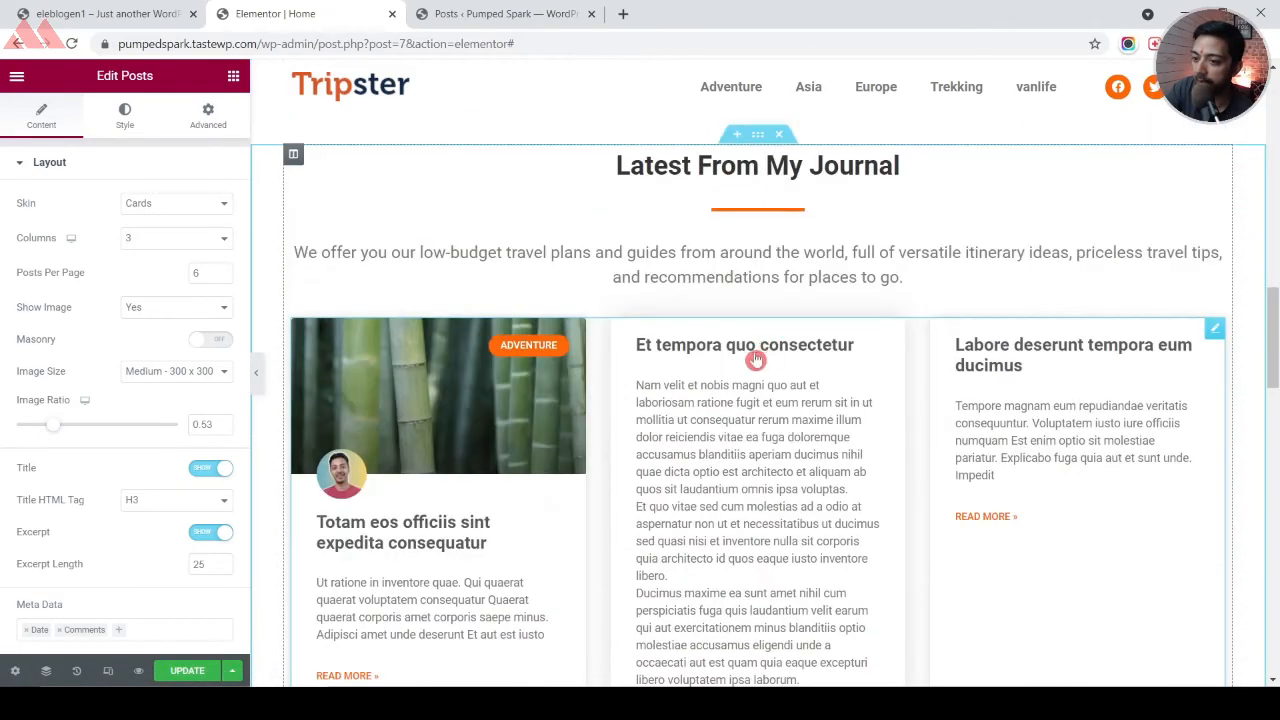
pyautogui.click(216, 535)
pyautogui.scroll(-1, 180, 460)
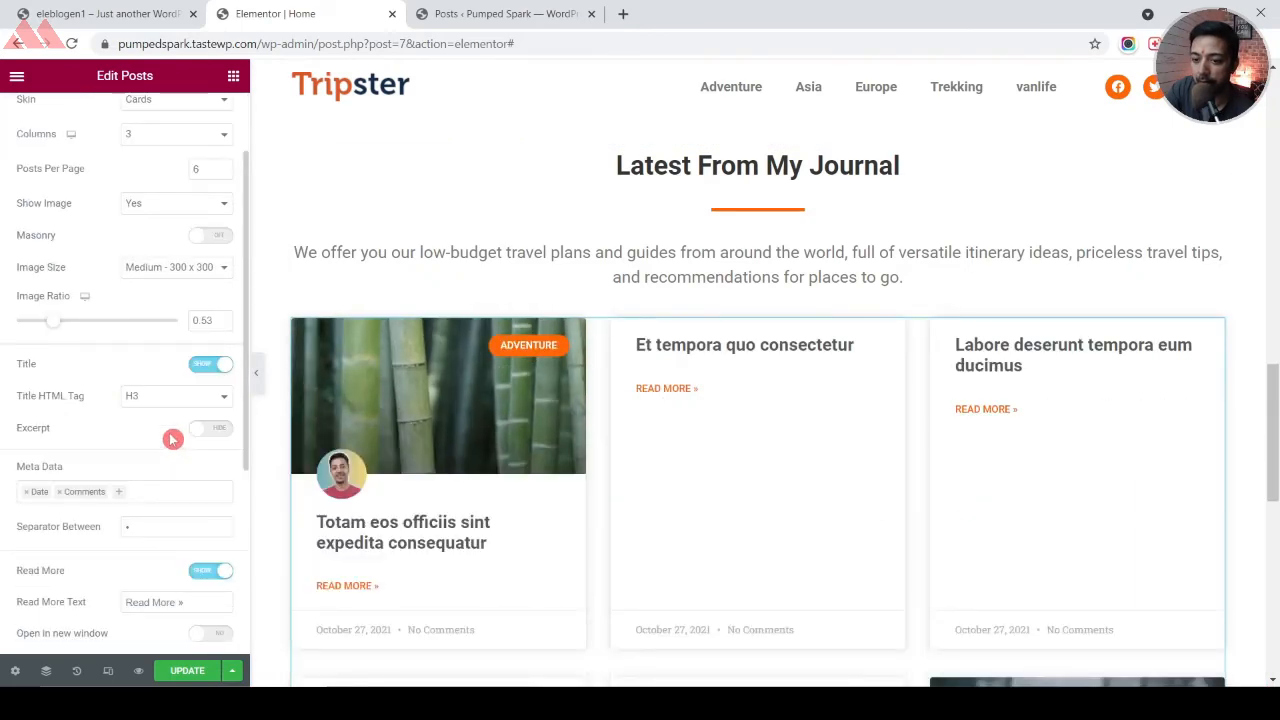
pyautogui.click(29, 492)
pyautogui.click(29, 492)
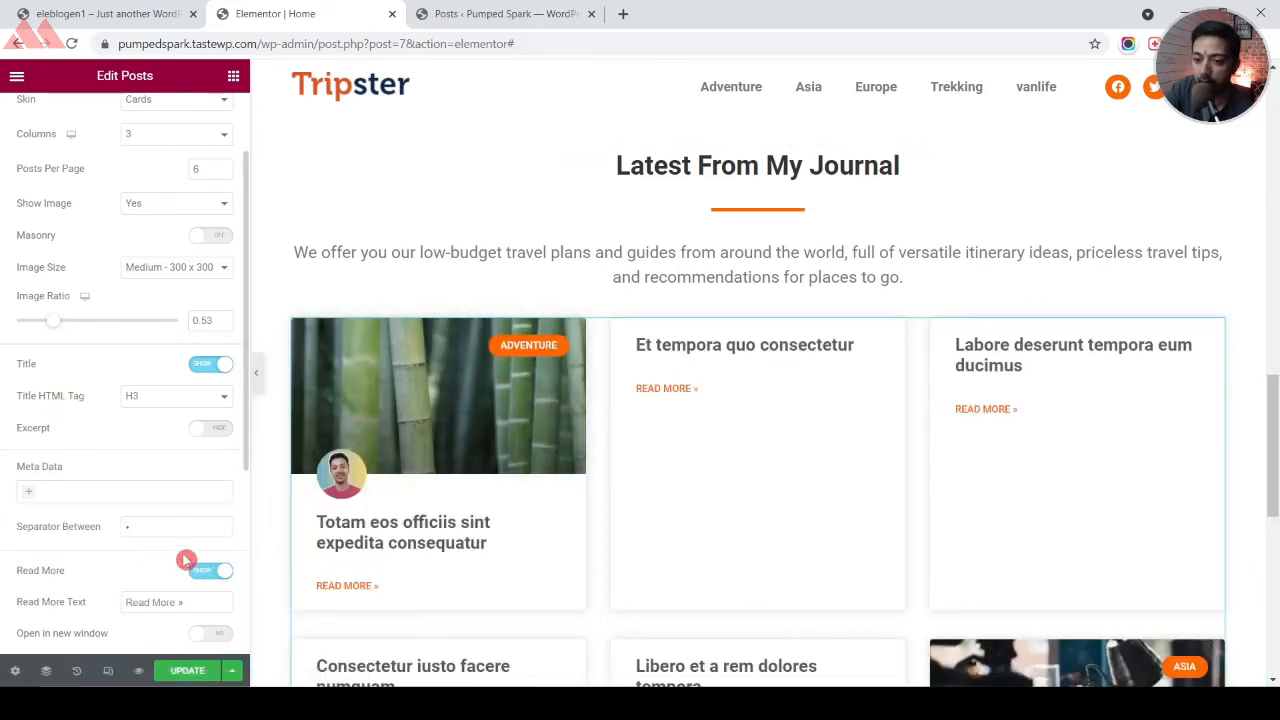
# Hide the Read More link and the avatar on the post cards, and update the page
pyautogui.click(205, 571)
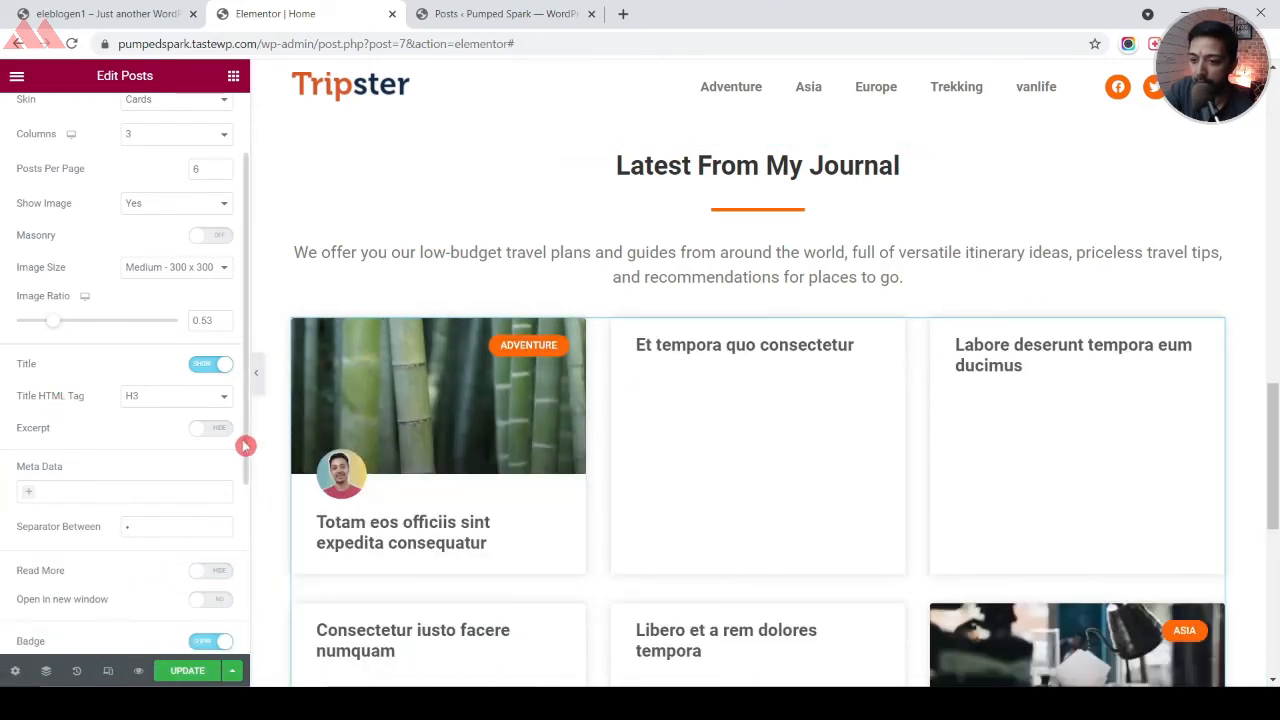
pyautogui.scroll(-3, 148, 443)
pyautogui.click(200, 453)
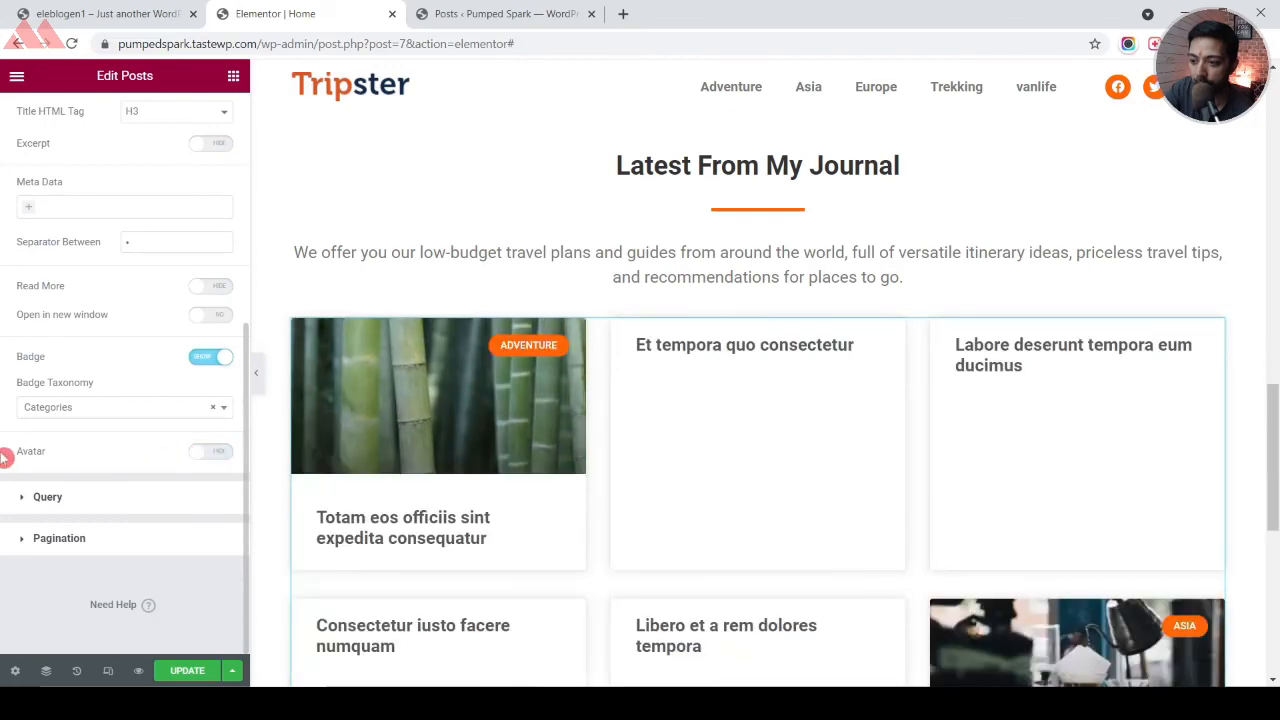
pyautogui.scroll(-4, 500, 425)
pyautogui.scroll(4, 520, 412)
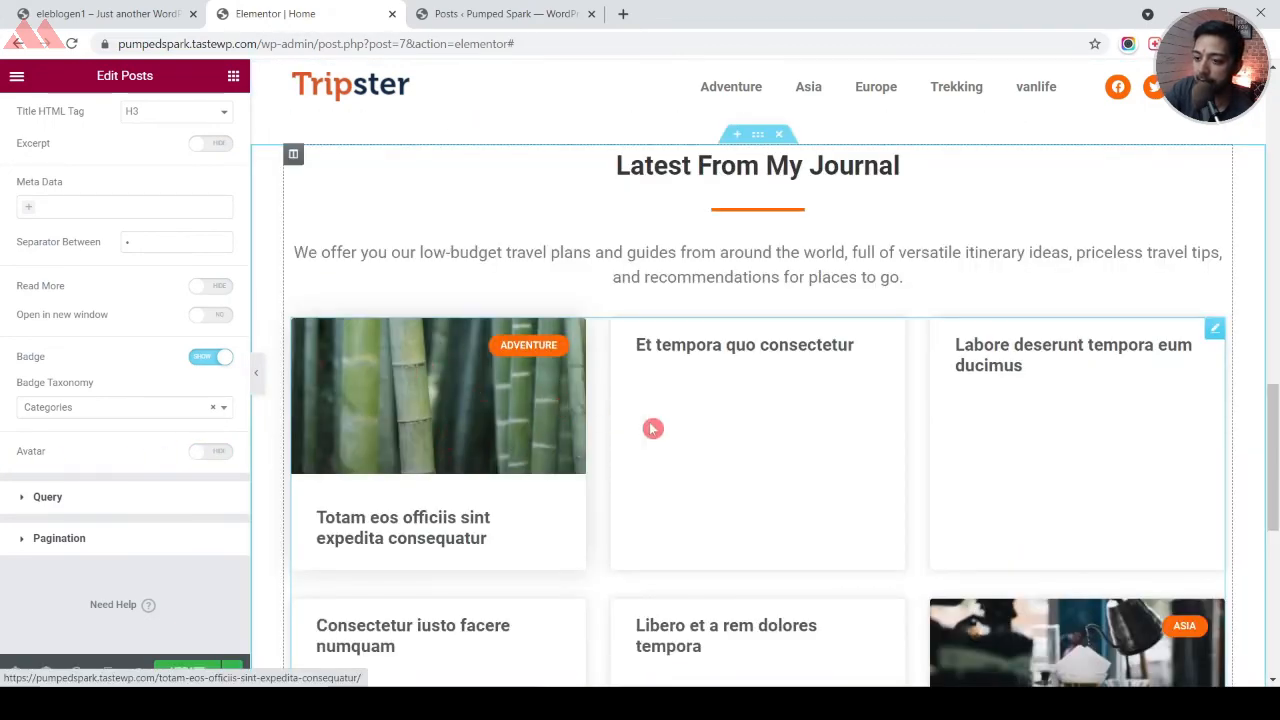
pyautogui.scroll(-3, 652, 428)
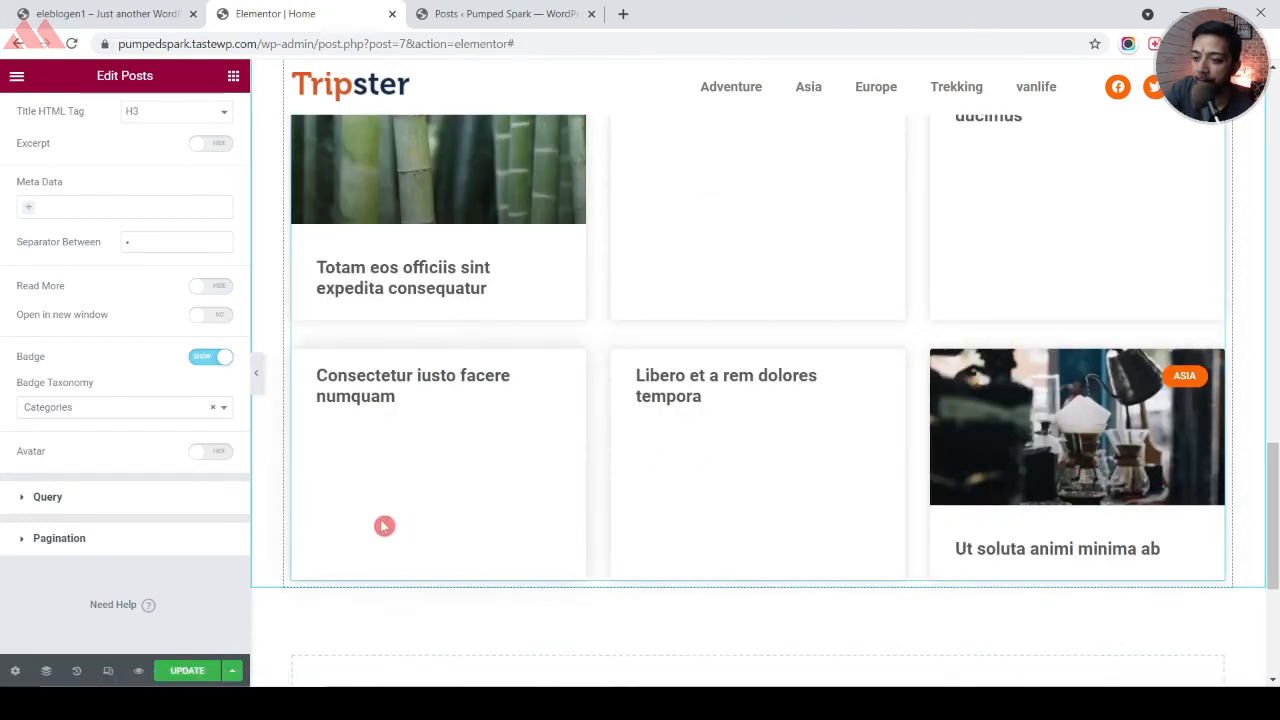
pyautogui.click(198, 670)
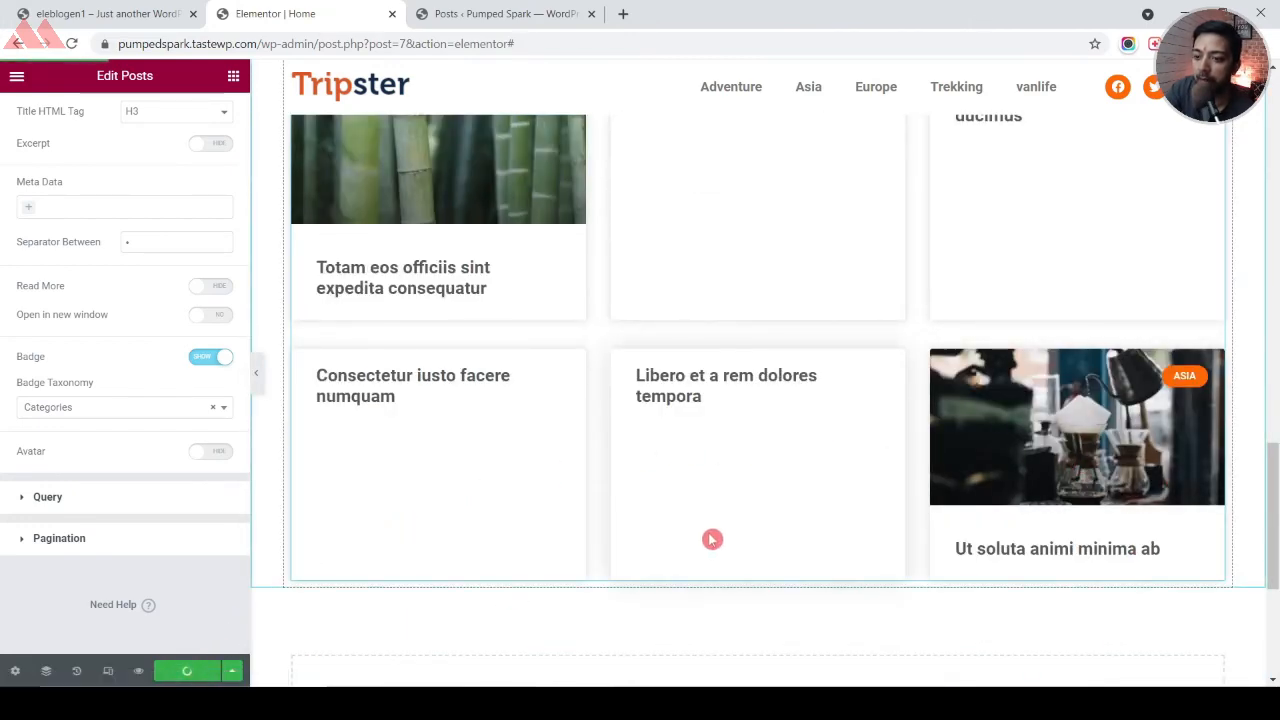
# Copy the heading text "Subscribe to Newsletter" from the reference site and return to the Elementor page
pyautogui.click(115, 13)
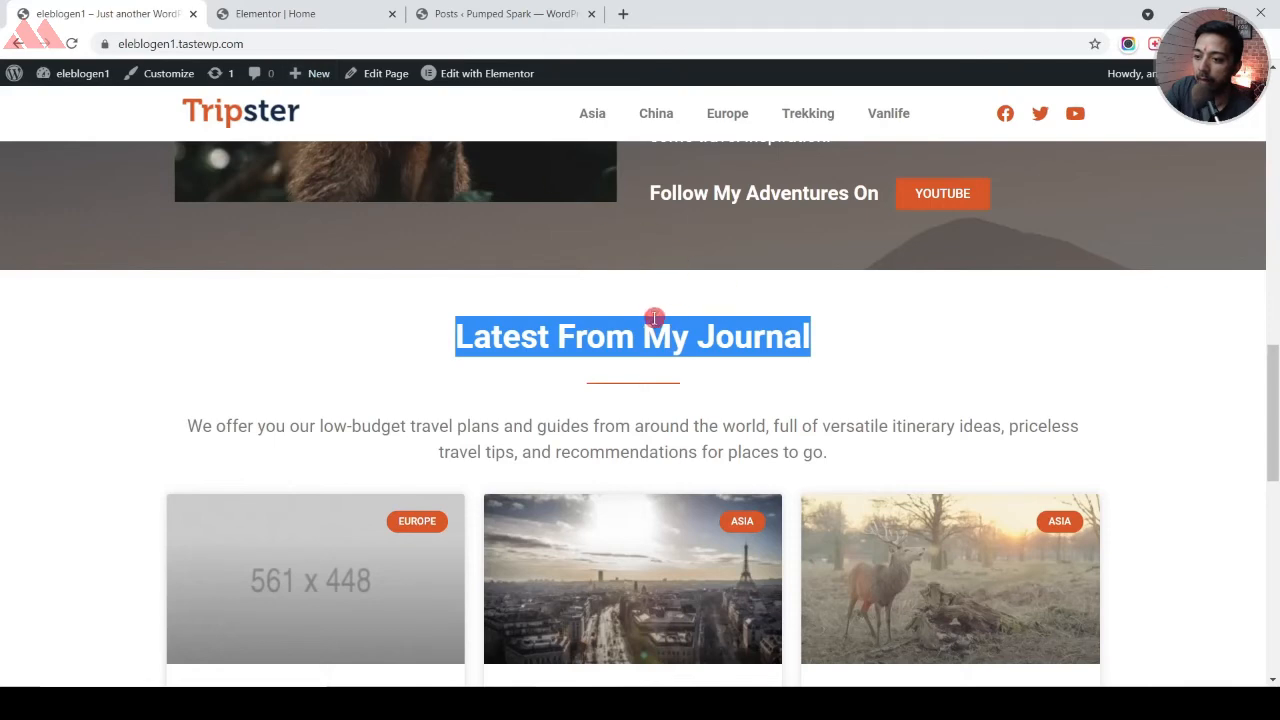
pyautogui.scroll(-9, 686, 346)
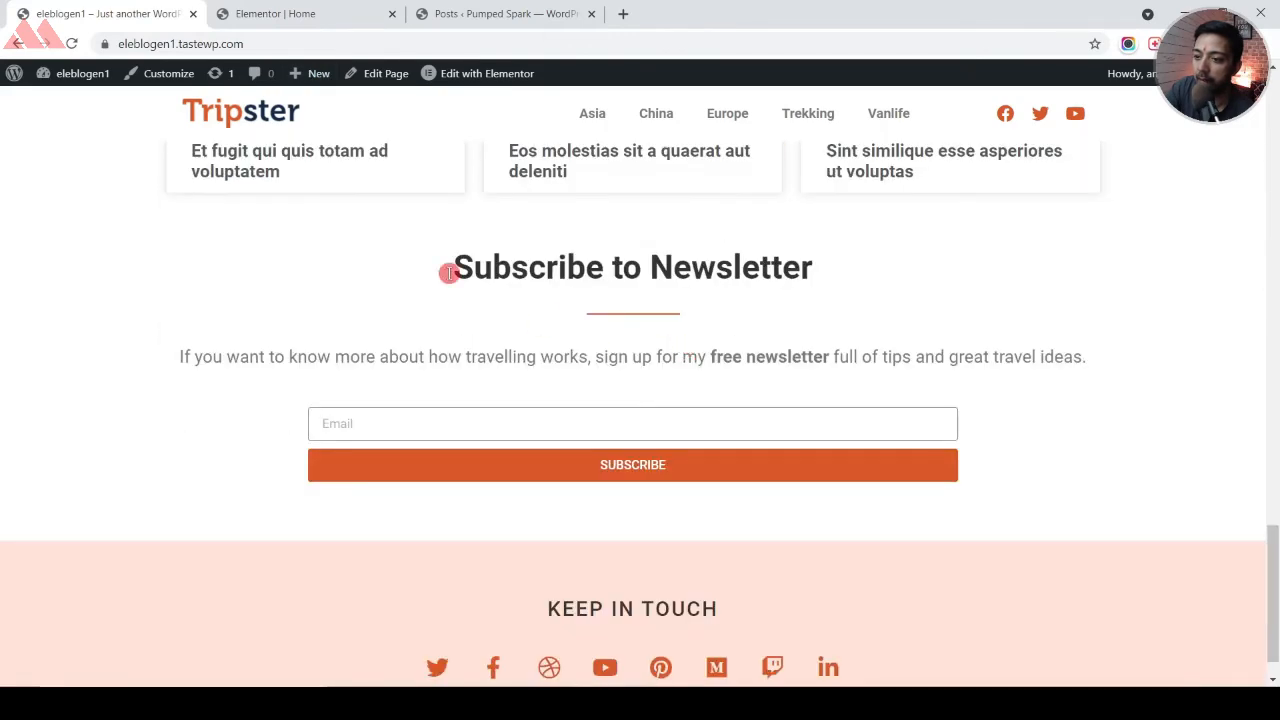
pyautogui.moveTo(449, 272); pyautogui.dragTo(835, 268)
pyautogui.rightClick(762, 267)
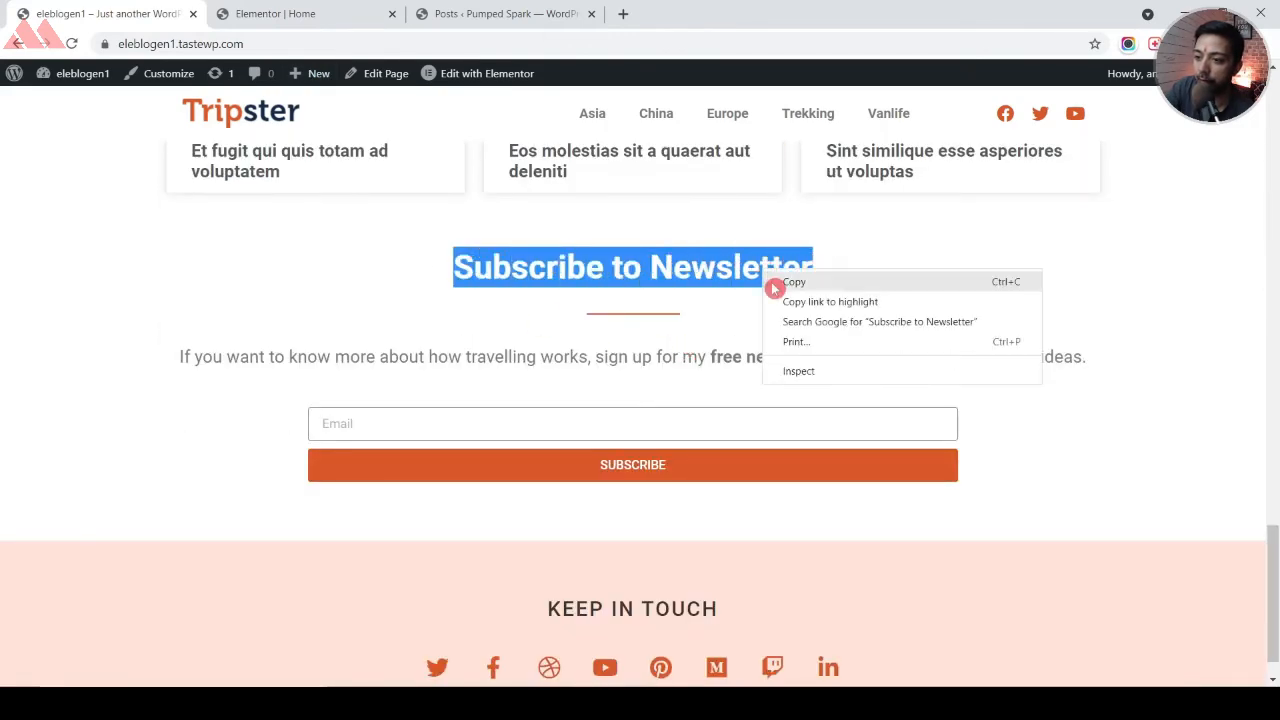
pyautogui.click(772, 282)
pyautogui.click(344, 8)
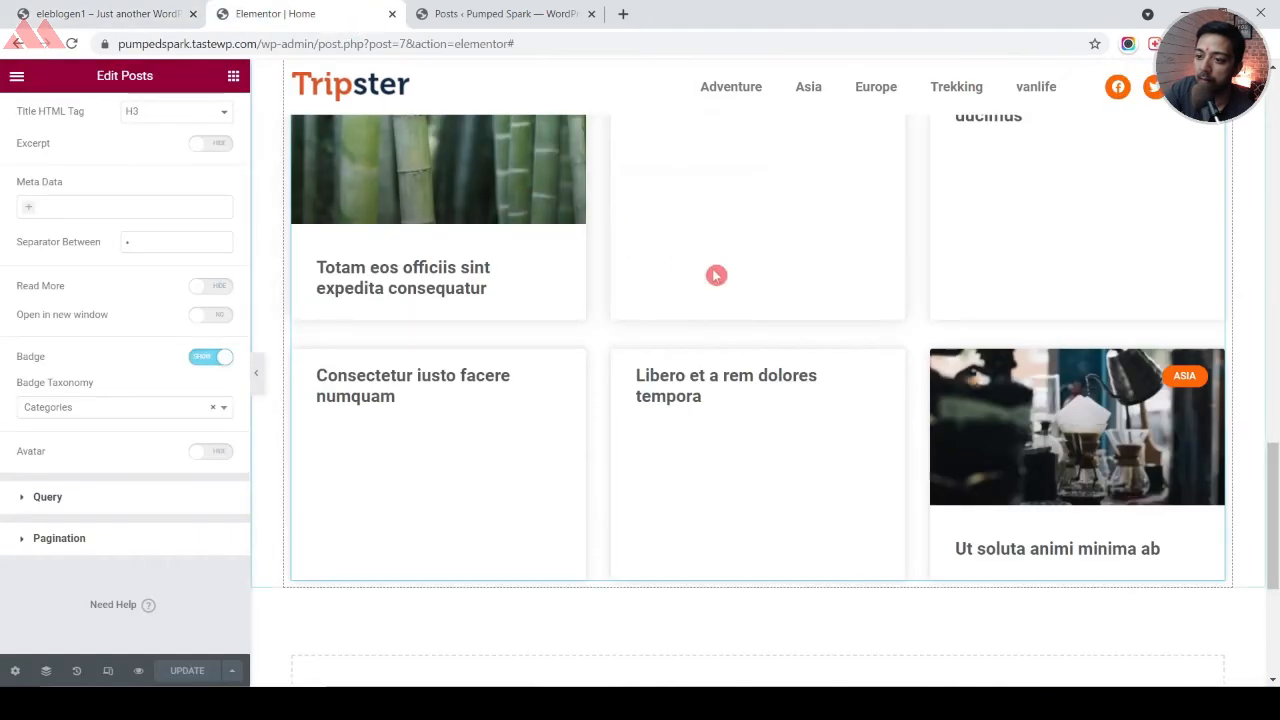
# Duplicate the Latest From My Journal heading and move the copy below the post cards
pyautogui.scroll(3, 714, 274)
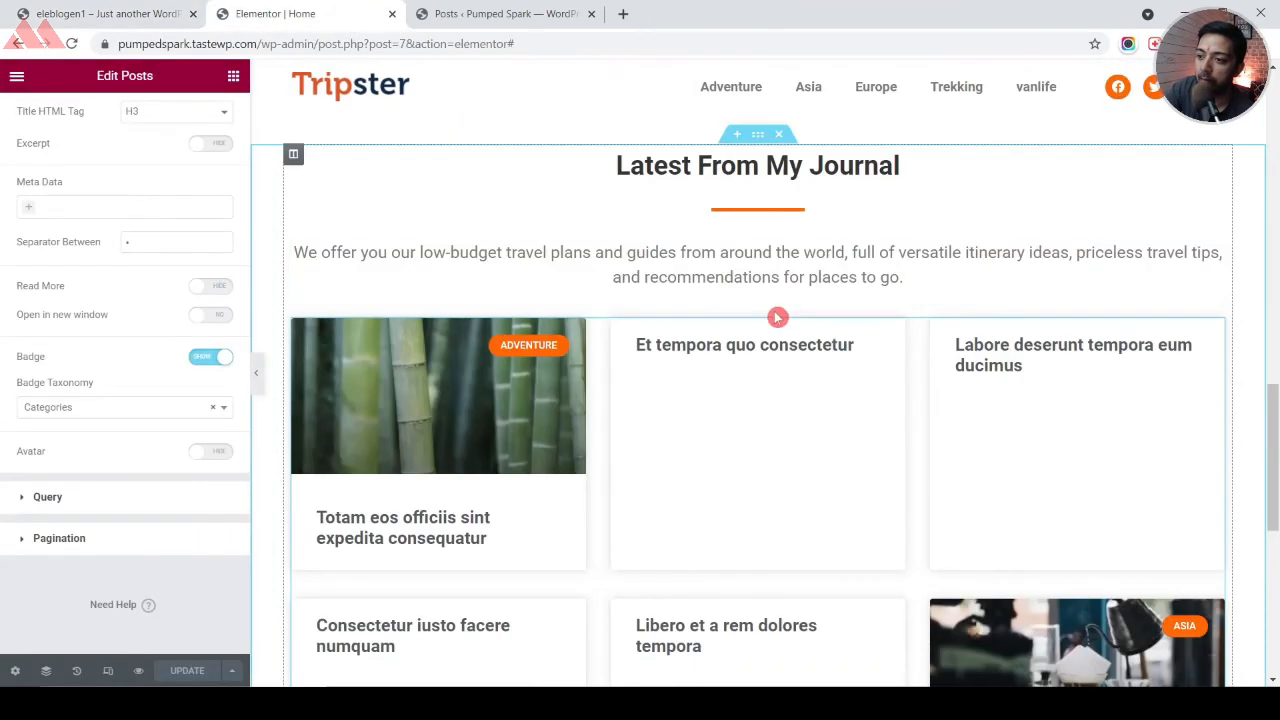
pyautogui.rightClick(1205, 165)
pyautogui.click(1200, 117)
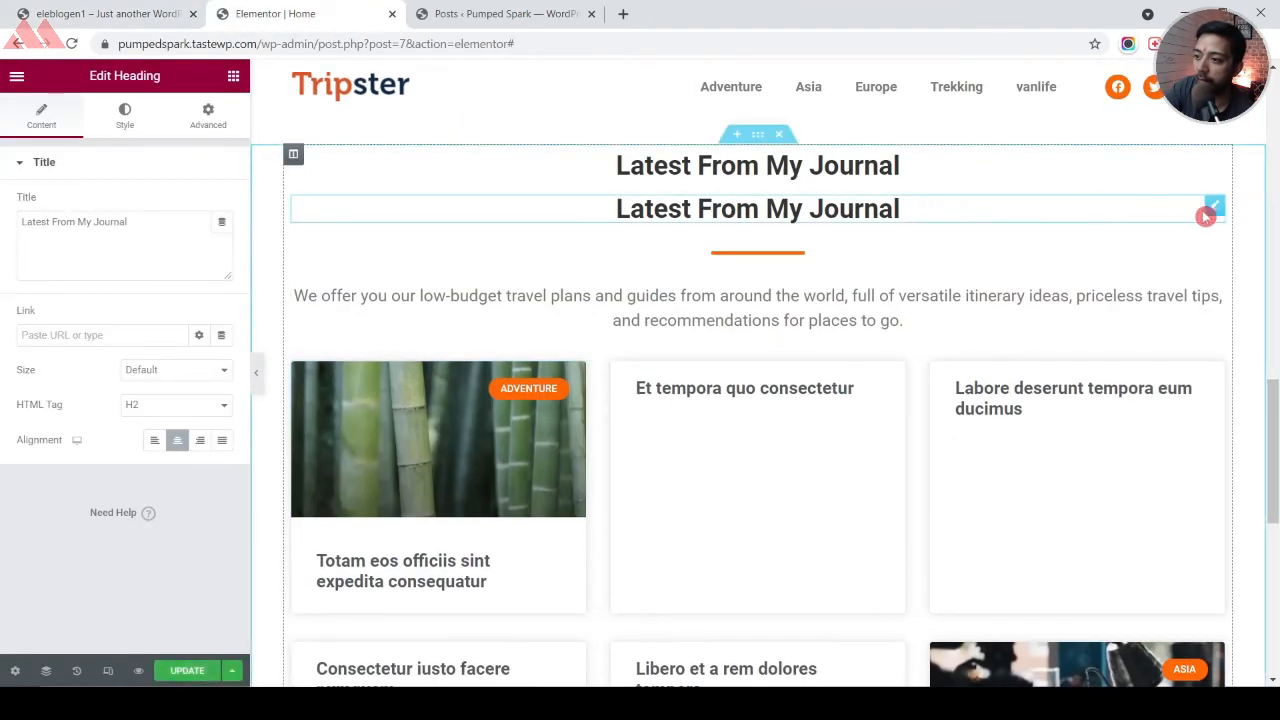
pyautogui.moveTo(1205, 215); pyautogui.dragTo(854, 657)
pyautogui.scroll(-5, 852, 583)
pyautogui.scroll(2, 794, 363)
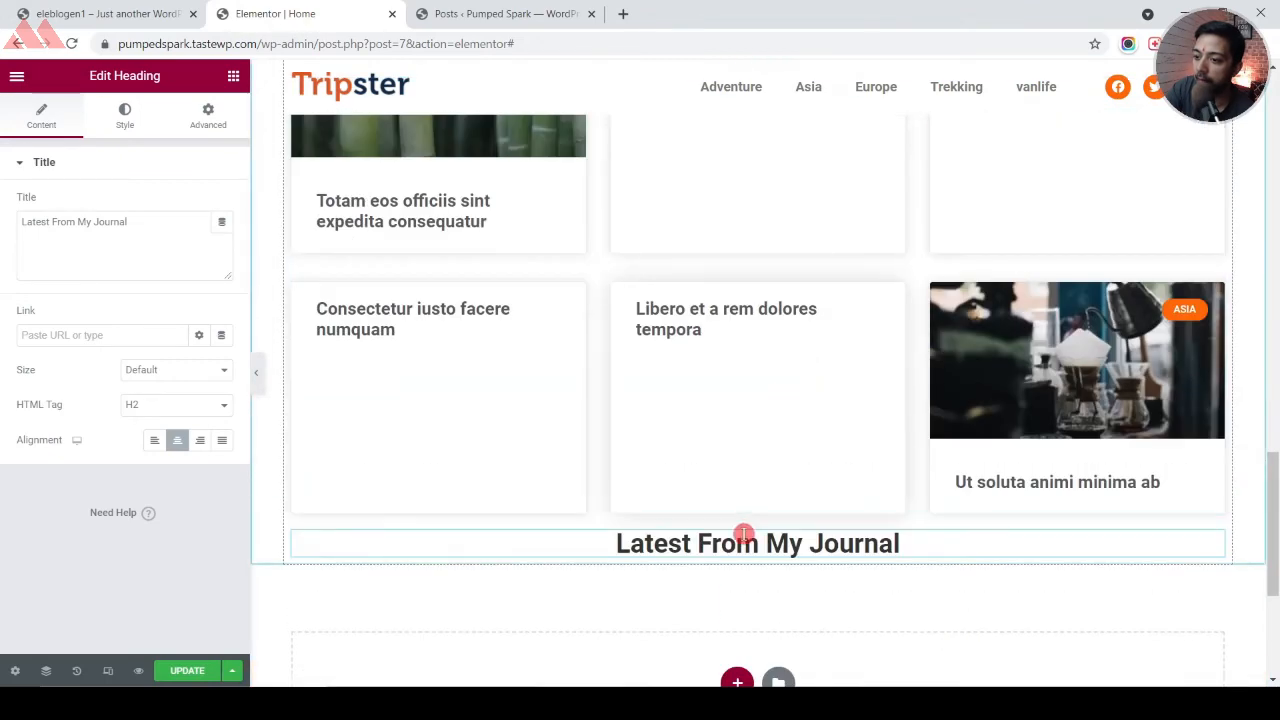
# Replace the duplicated heading's title with the copied text "Subscribe to Newsletter"
pyautogui.tripleClick(743, 535)
pyautogui.doubleClick(117, 220)
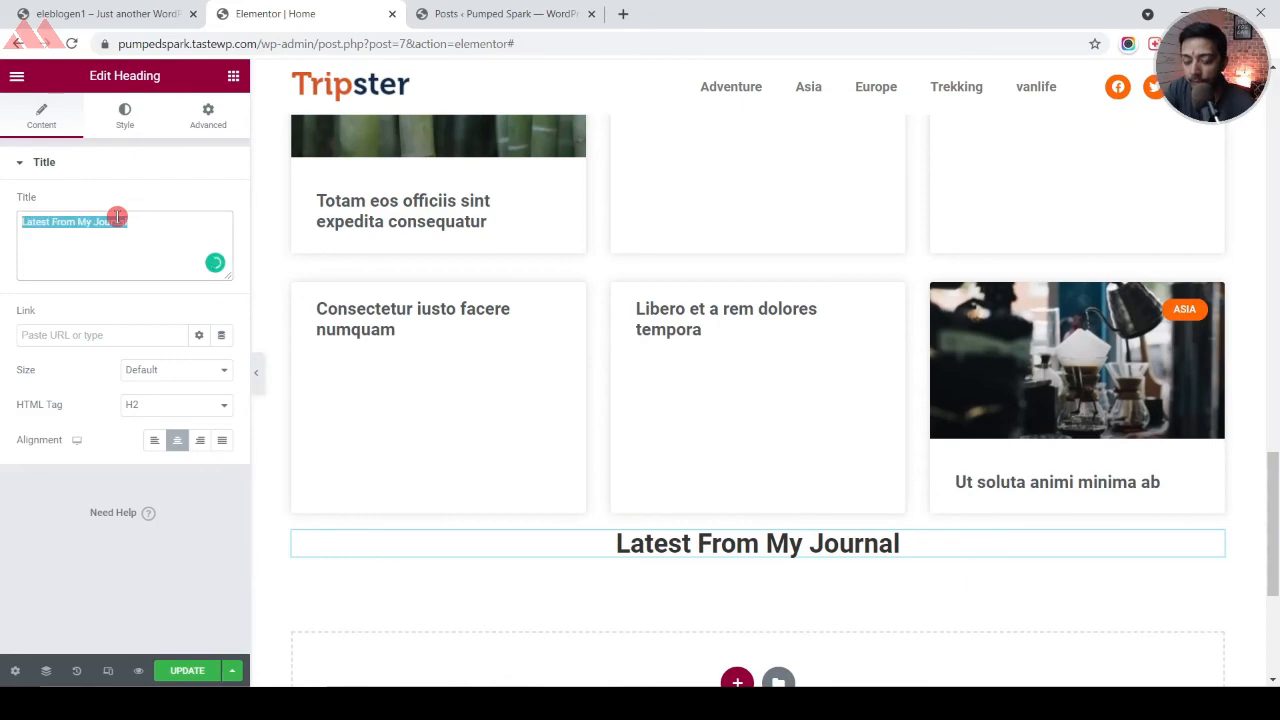
pyautogui.hotkey('ctrl', 'v')
# Copy the orange divider from the journal section and paste it below the Subscribe to Newsletter heading
pyautogui.scroll(5, 763, 229)
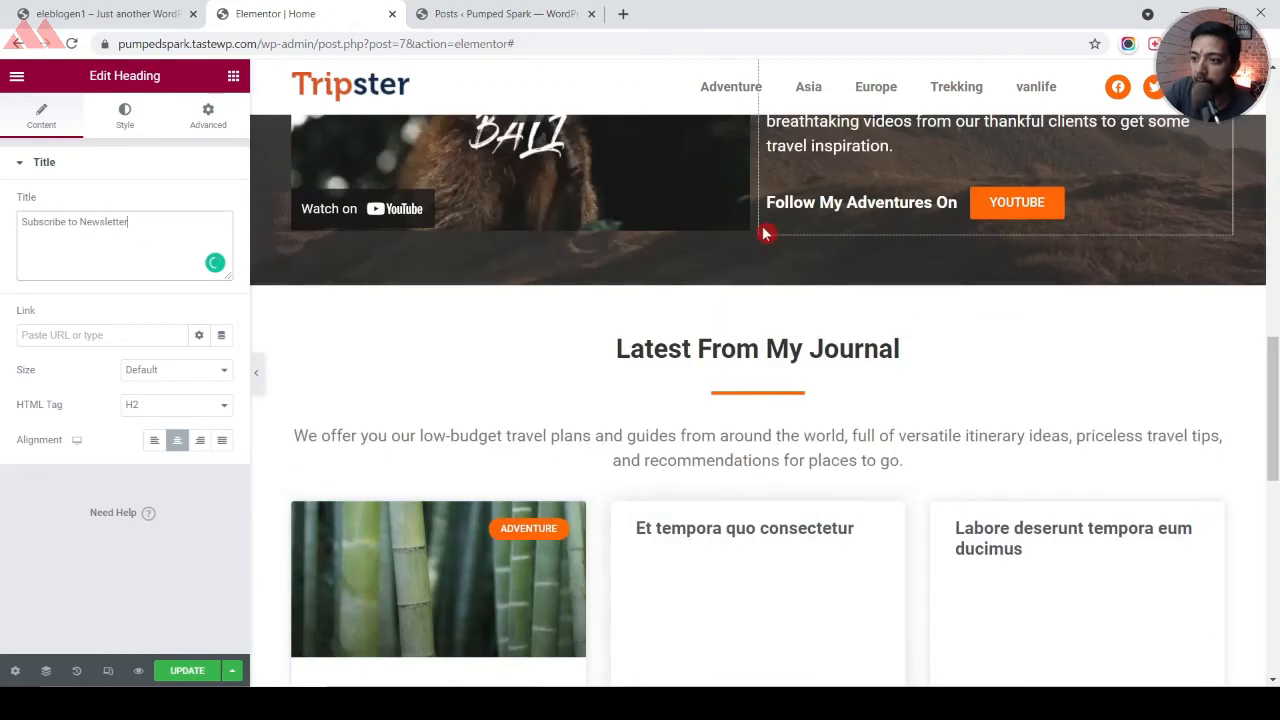
pyautogui.rightClick(771, 398)
pyautogui.click(788, 445)
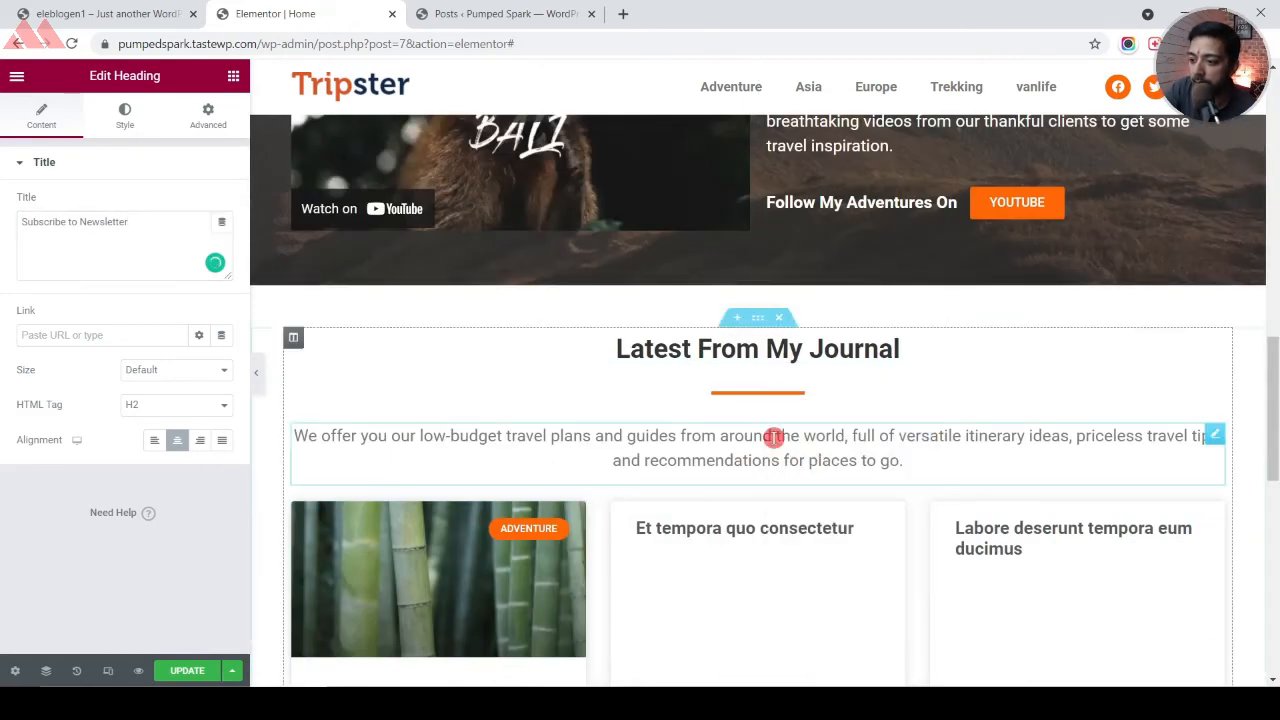
pyautogui.scroll(-10, 760, 420)
pyautogui.rightClick(793, 208)
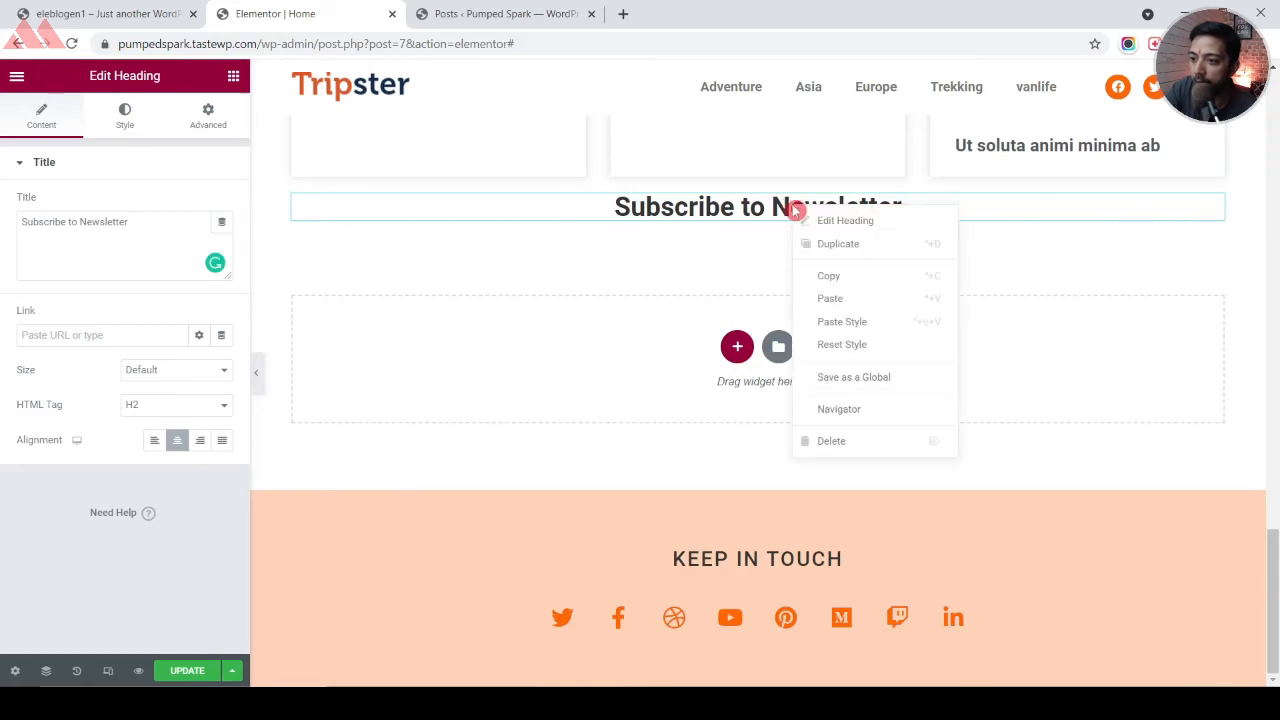
pyautogui.click(826, 298)
# Copy the newsletter description paragraph from the reference site and return to the Elementor page
pyautogui.click(100, 10)
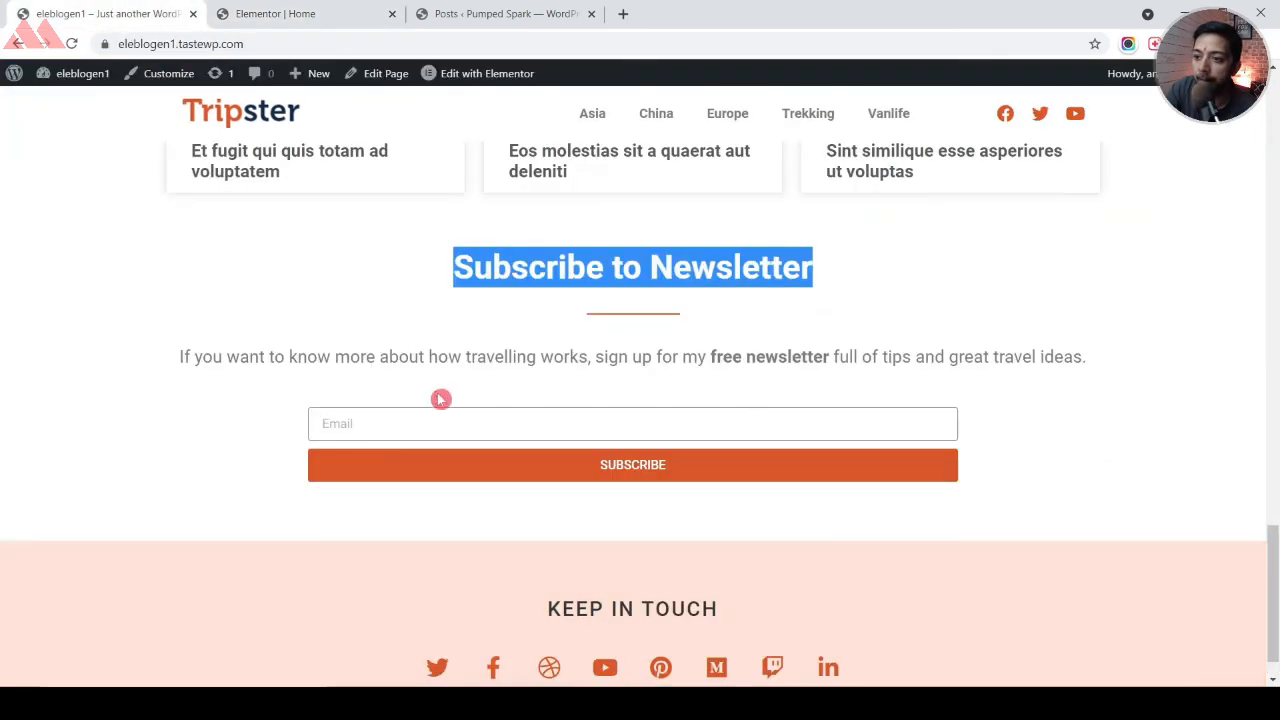
pyautogui.tripleClick(188, 355)
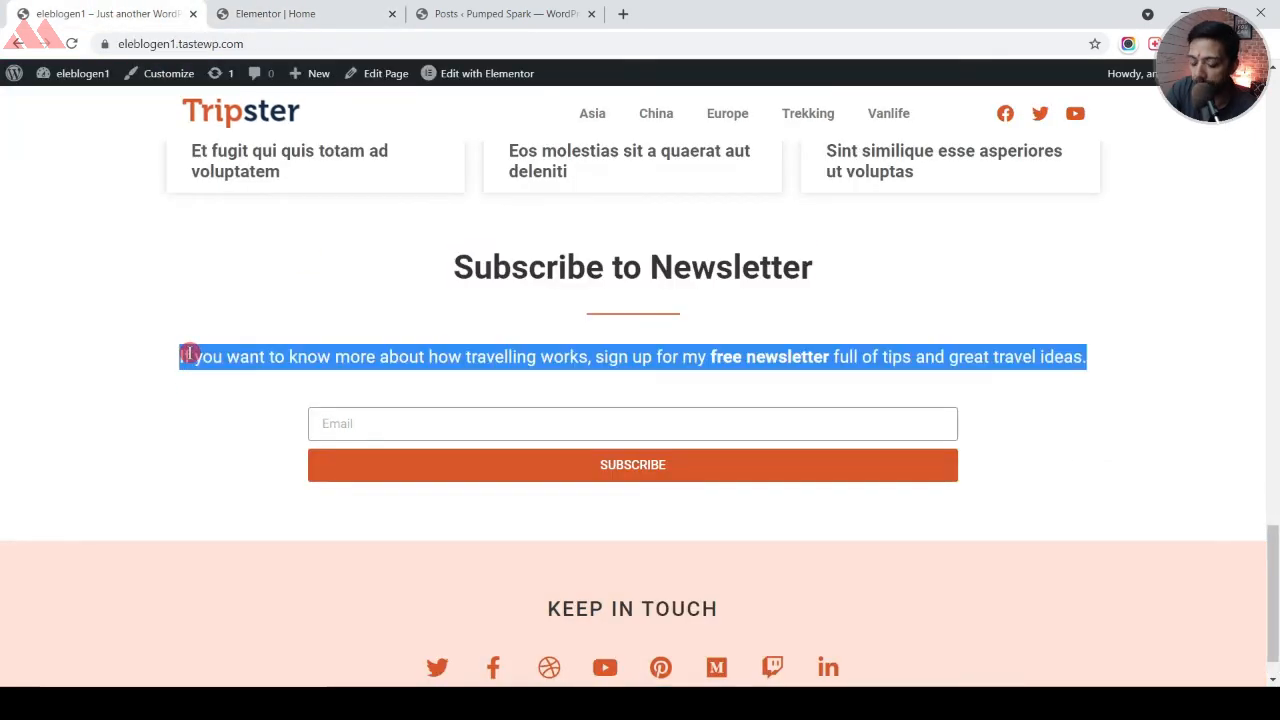
pyautogui.click(345, 8)
# Copy the journal section's intro paragraph widget and paste it below the Subscribe to Newsletter divider
pyautogui.scroll(10, 834, 274)
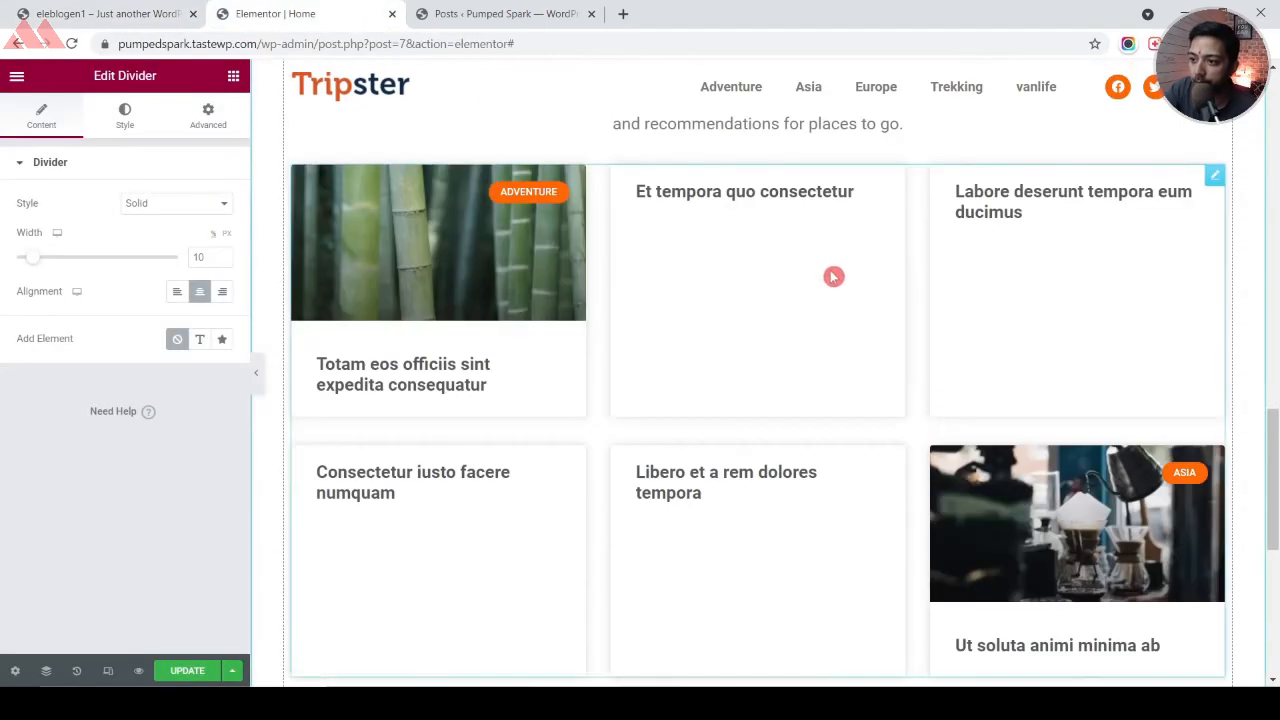
pyautogui.rightClick(853, 437)
pyautogui.click(880, 503)
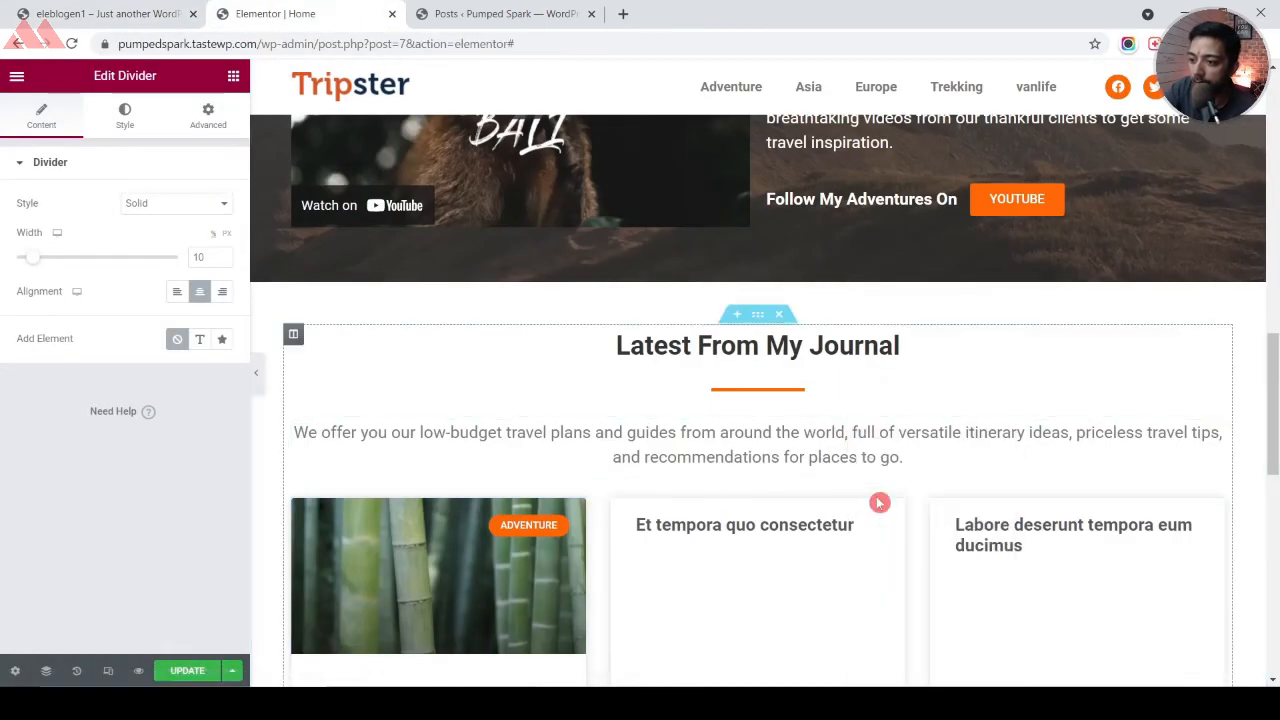
pyautogui.scroll(-6, 869, 499)
pyautogui.rightClick(800, 497)
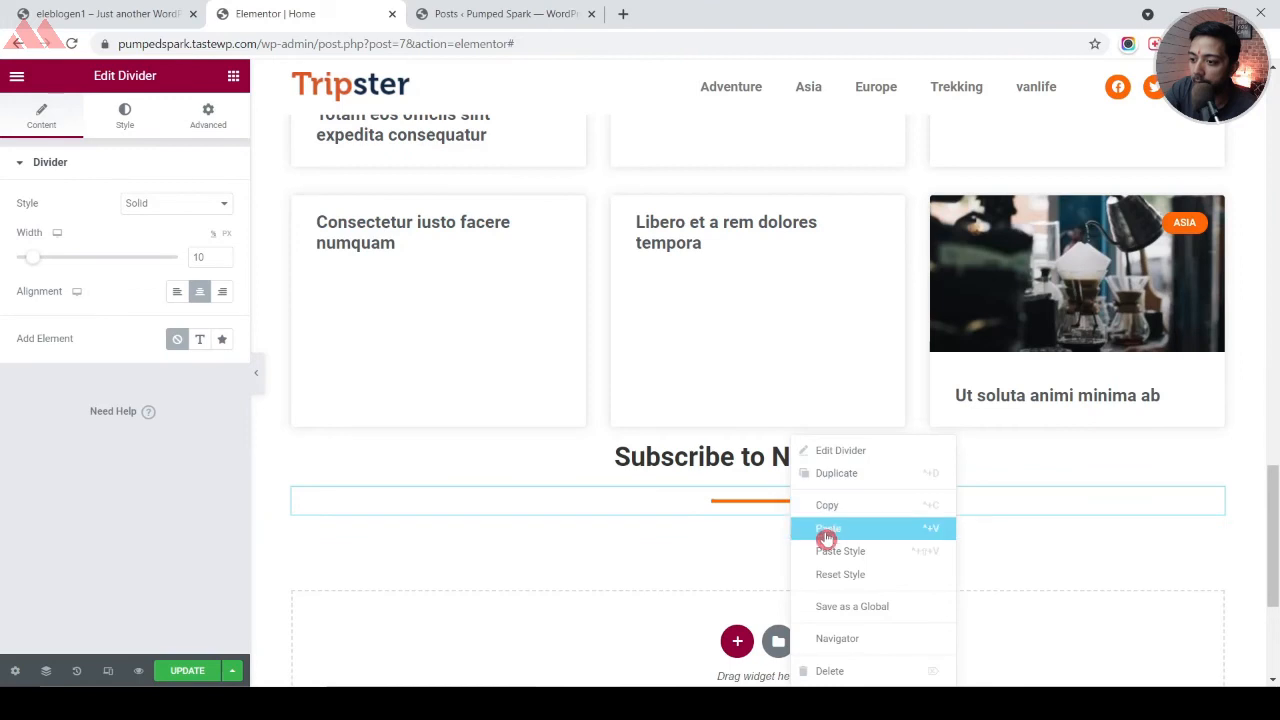
pyautogui.click(826, 532)
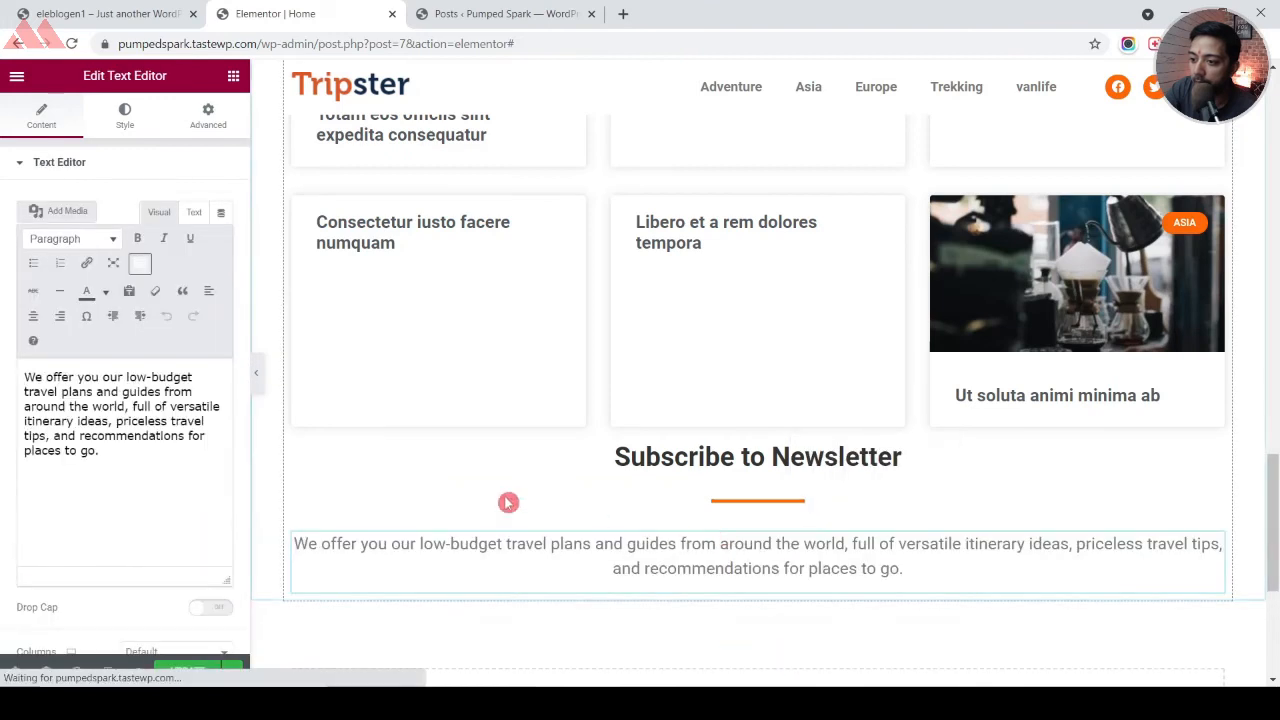
# Replace the pasted paragraph's content with the copied newsletter description
pyautogui.click(211, 477)
pyautogui.hotkey('ctrl', 'a')
pyautogui.hotkey('ctrl', 'v')
# Add a two-column Inner Section directly below the newsletter description paragraph
pyautogui.click(234, 77)
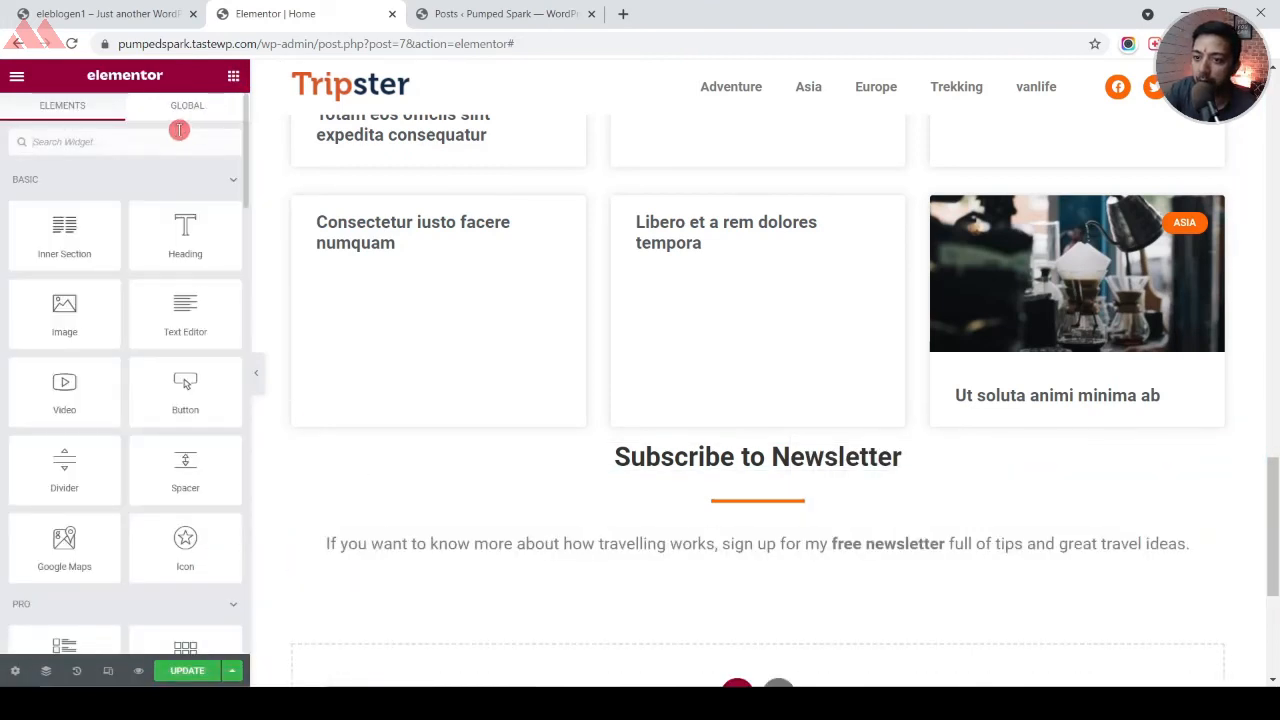
pyautogui.write('f')
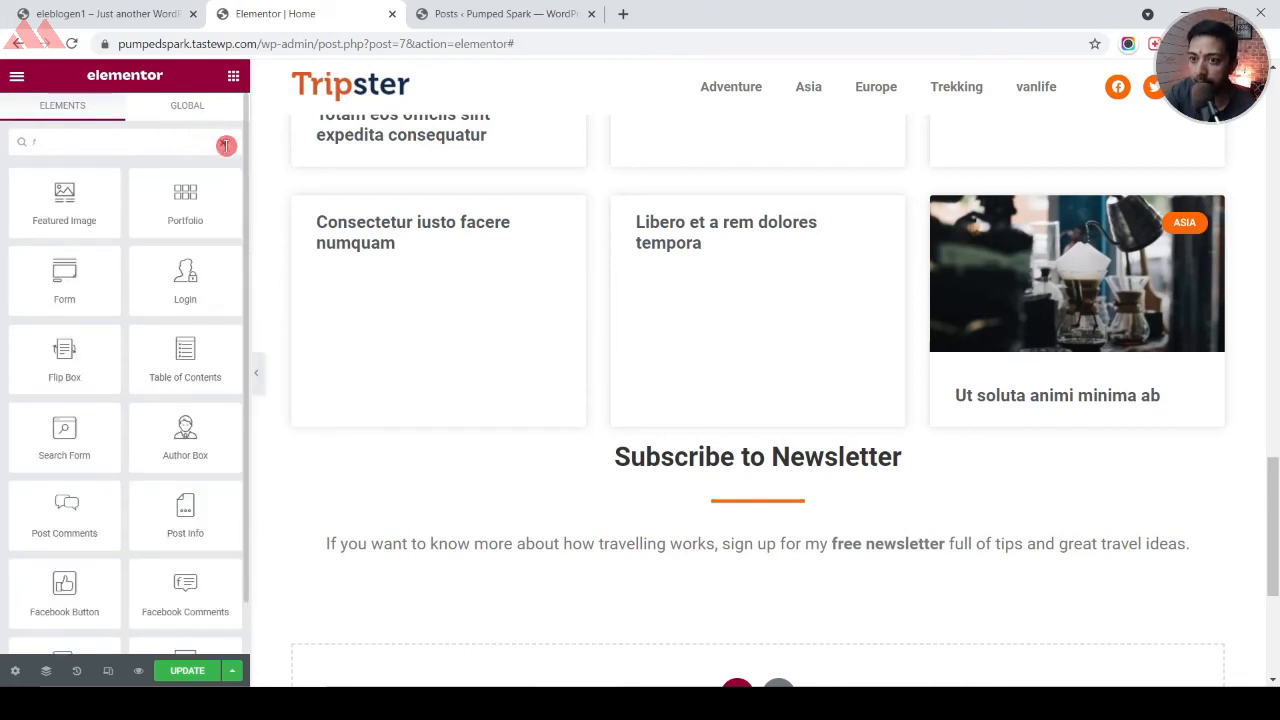
pyautogui.click(226, 145)
pyautogui.moveTo(90, 232); pyautogui.dragTo(764, 560)
pyautogui.rightClick(771, 602)
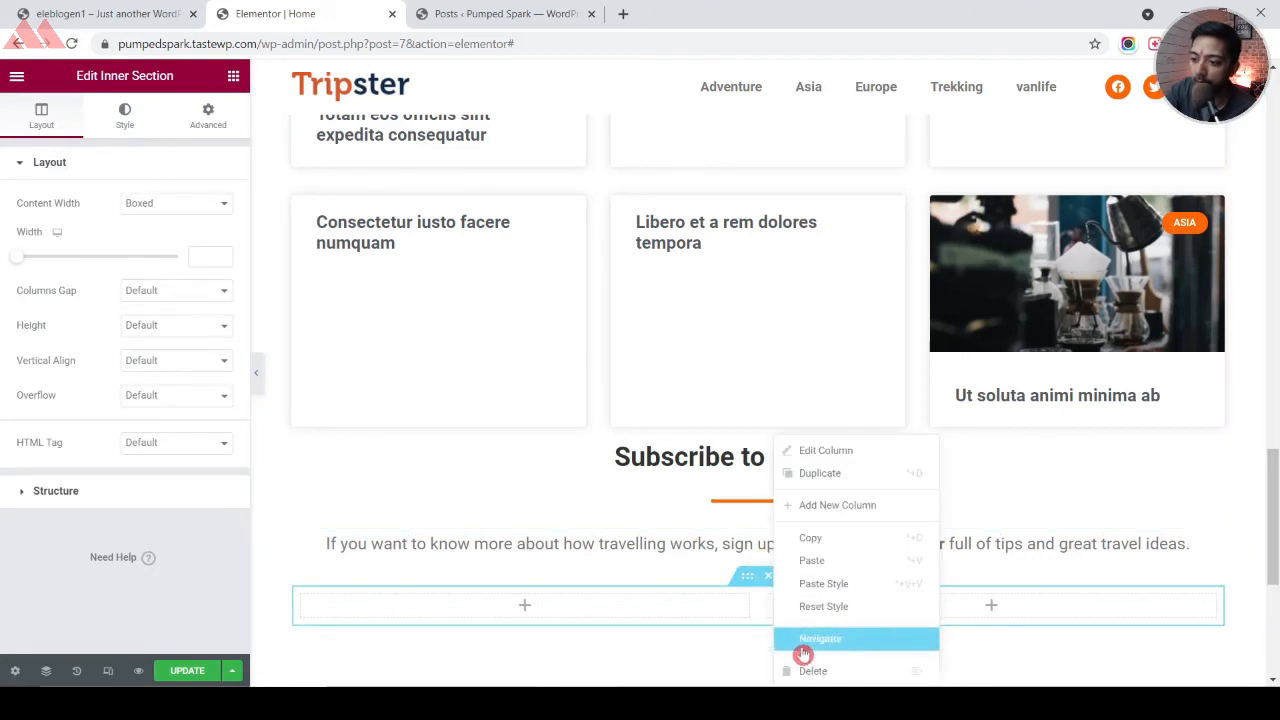
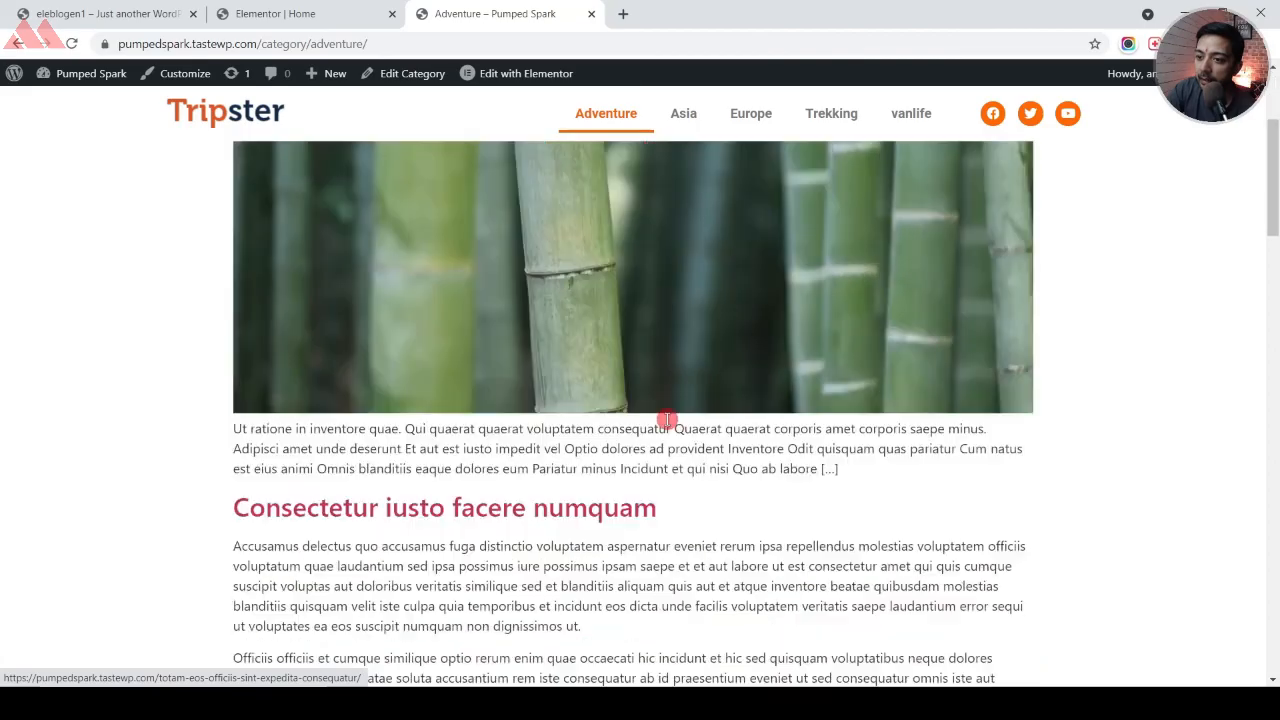
# Look over the Adventure category page and exit the home page editor to the WordPress dashboard
pyautogui.scroll(-5, 620, 408)
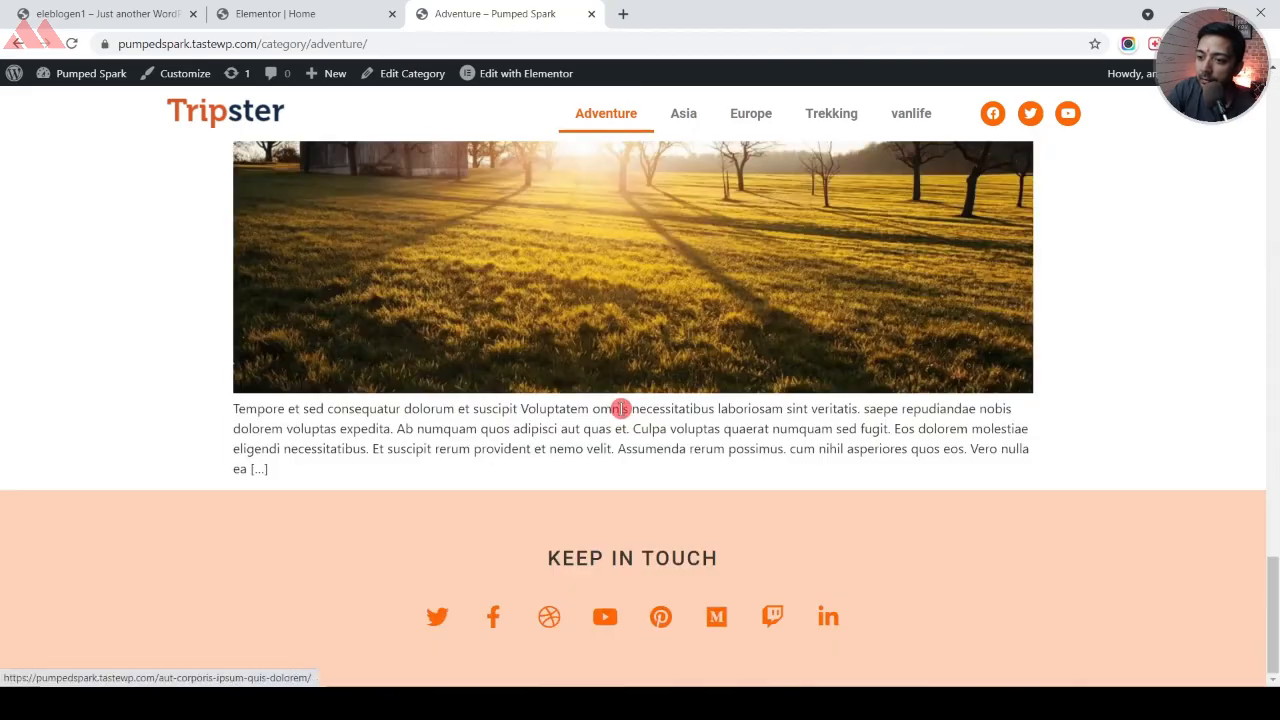
pyautogui.scroll(15, 620, 420)
pyautogui.scroll(5, 620, 432)
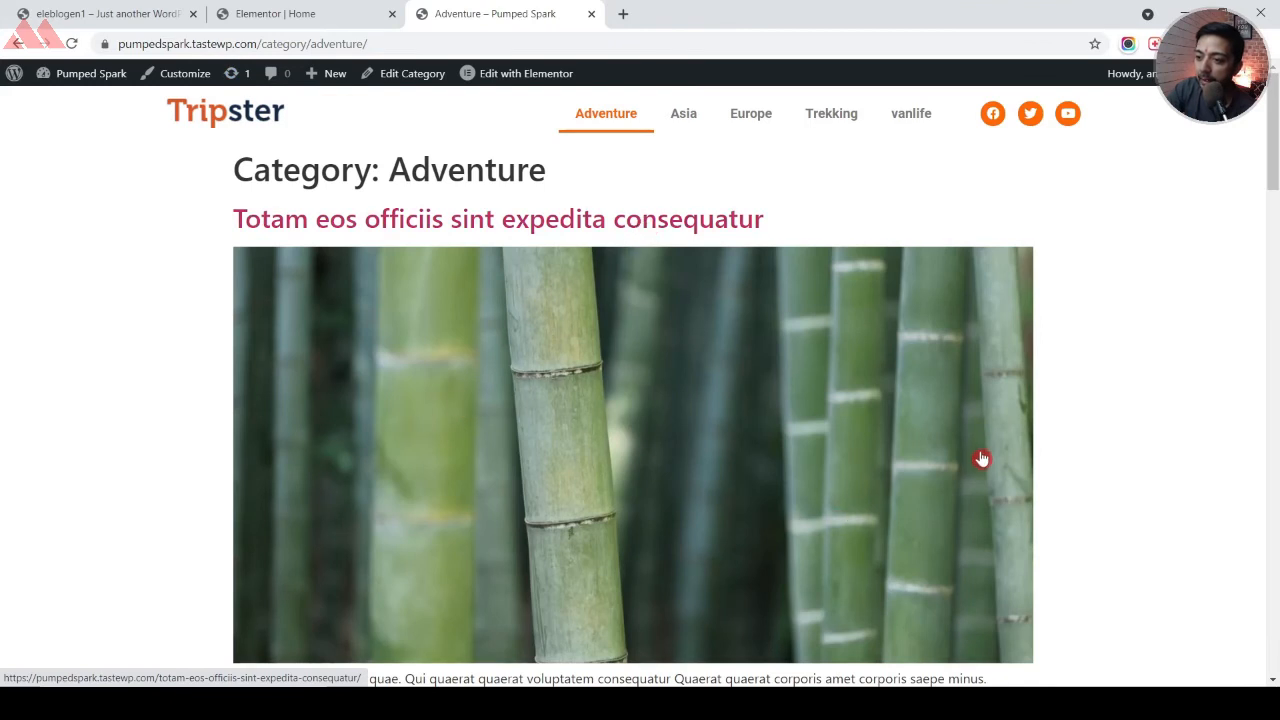
pyautogui.click(257, 10)
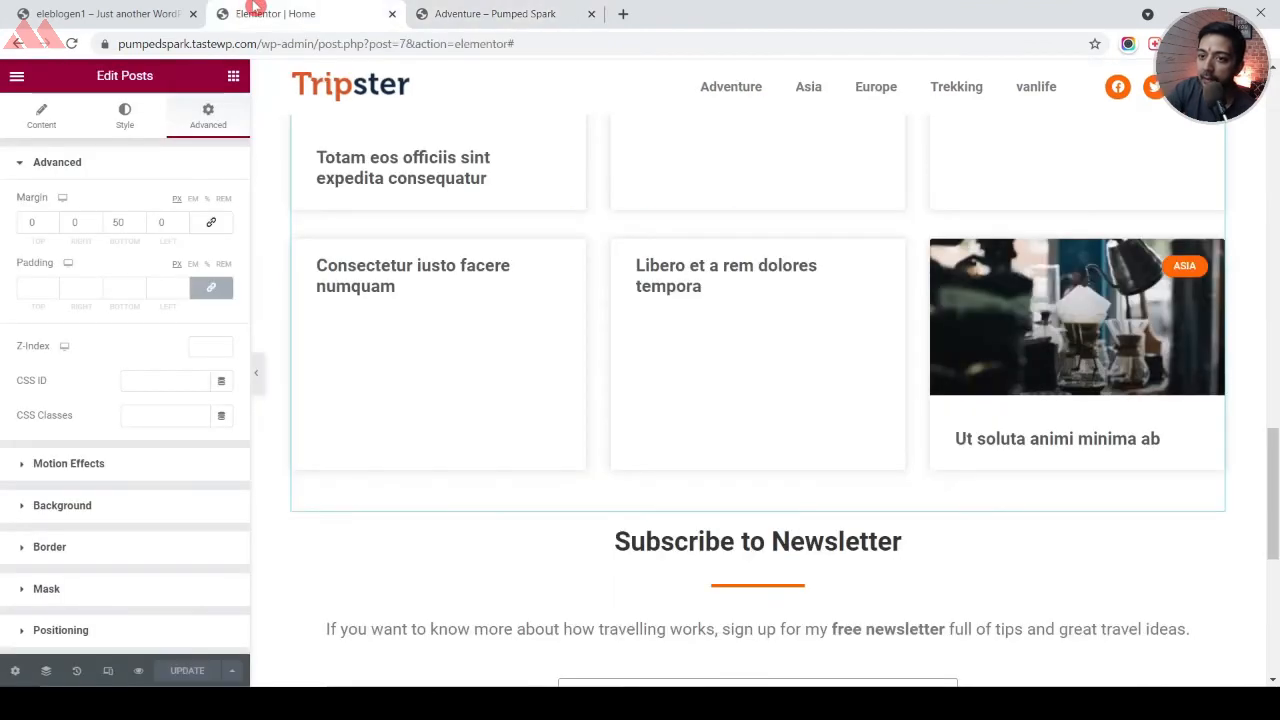
pyautogui.click(18, 77)
pyautogui.click(90, 368)
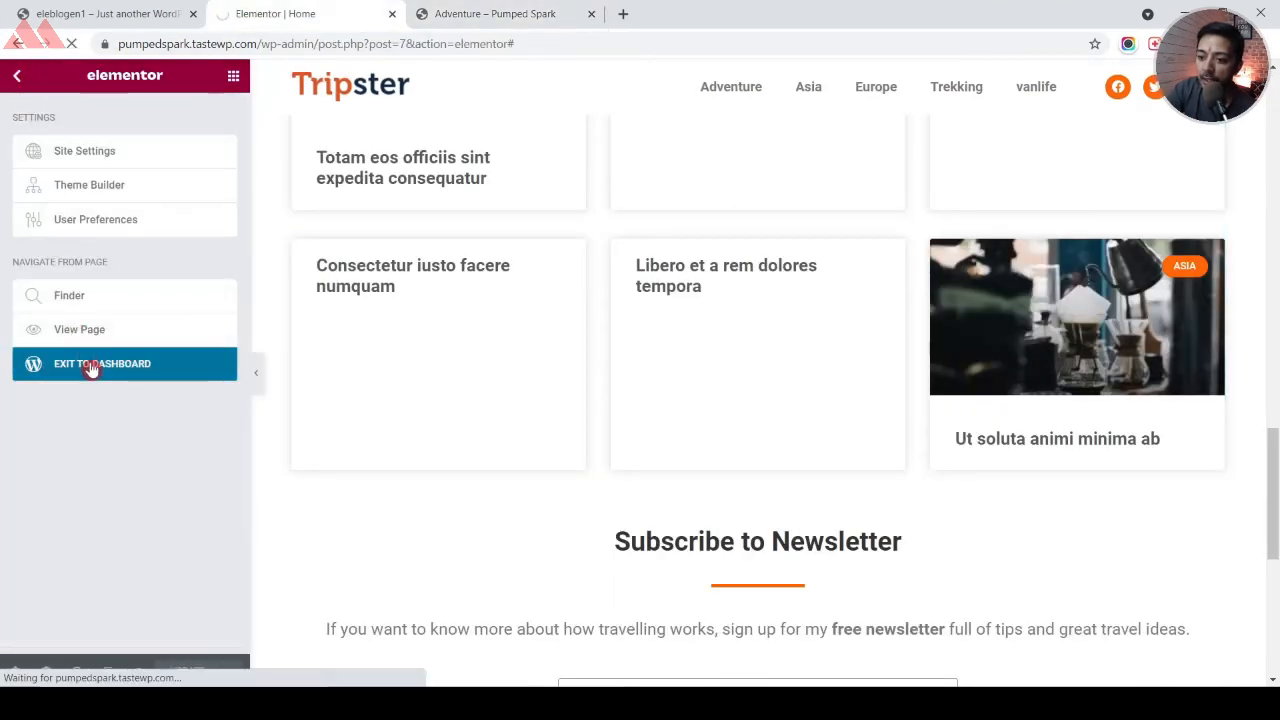
pyautogui.click(23, 87)
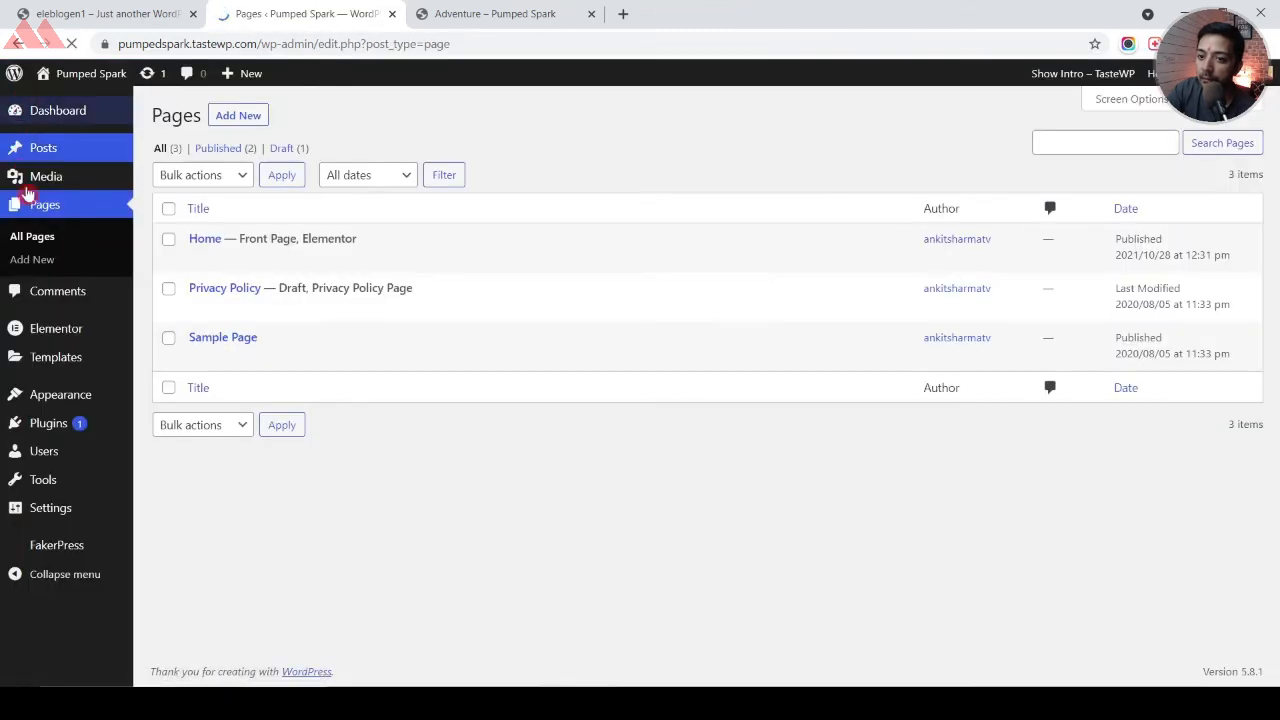
# Create an Archive template in the Theme Builder and insert the library's three-column Archives block
pyautogui.moveTo(38, 363)
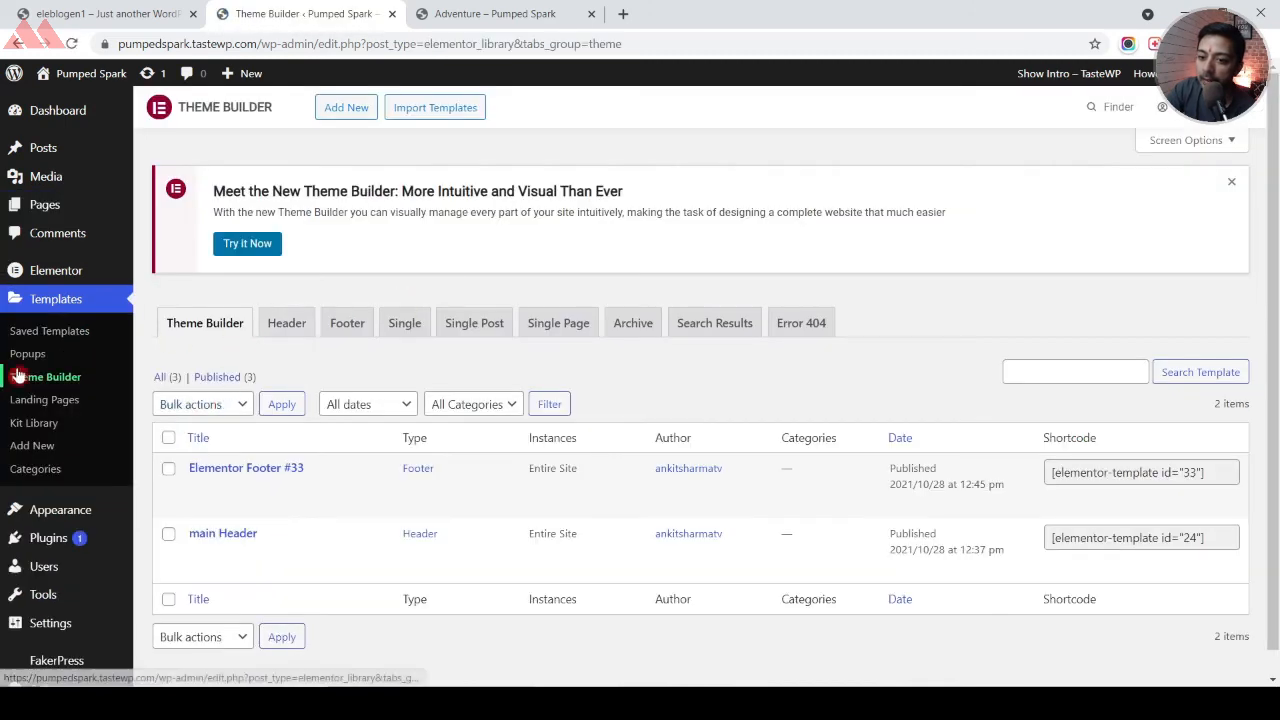
pyautogui.click(240, 243)
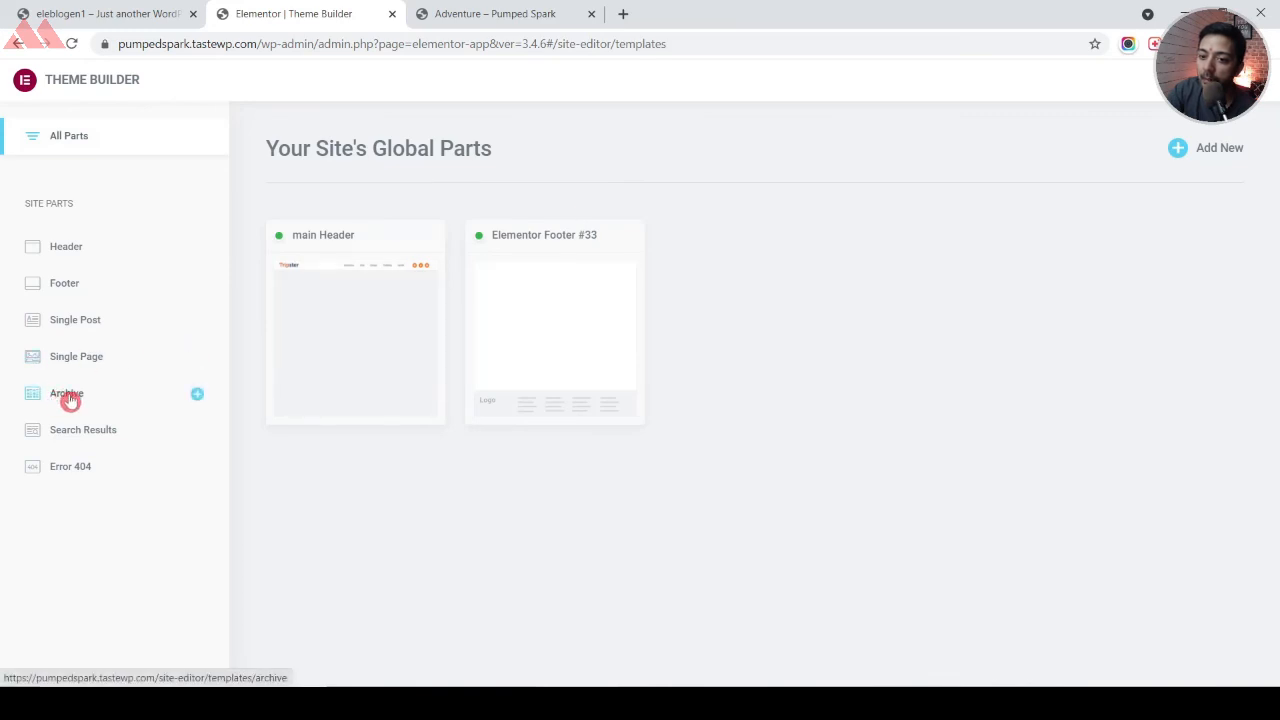
pyautogui.click(197, 399)
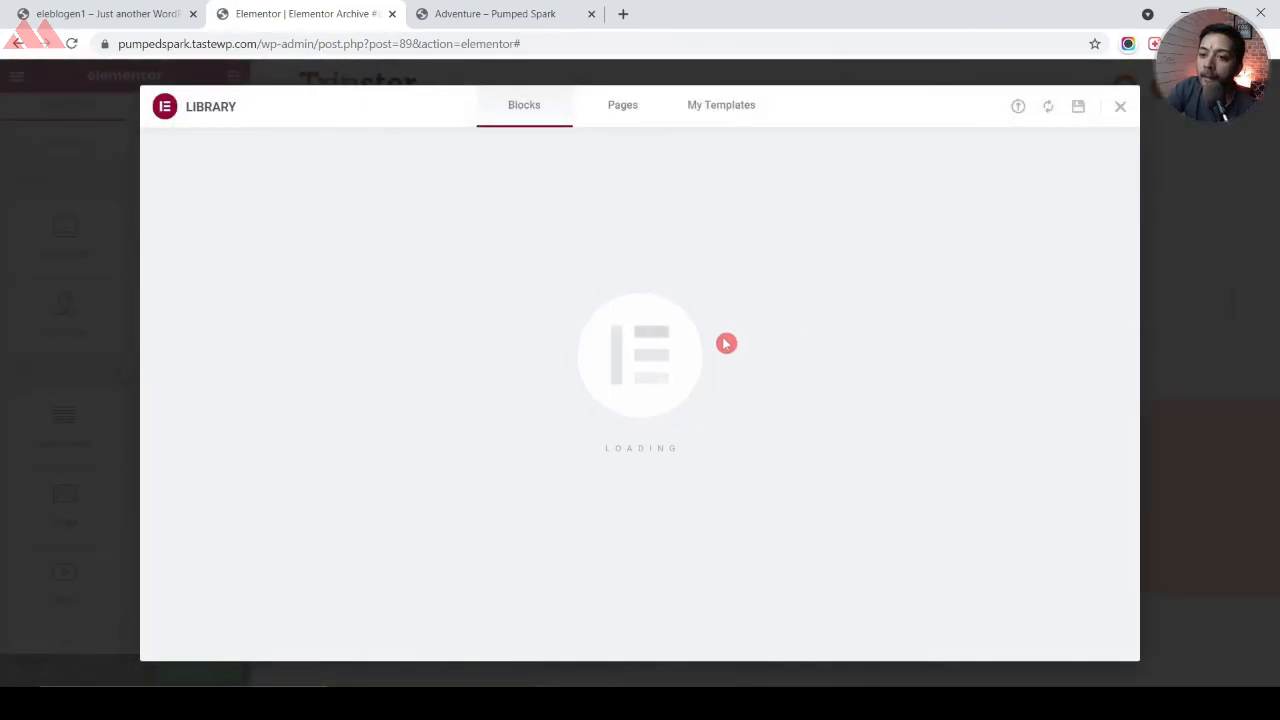
pyautogui.moveTo(239, 306)
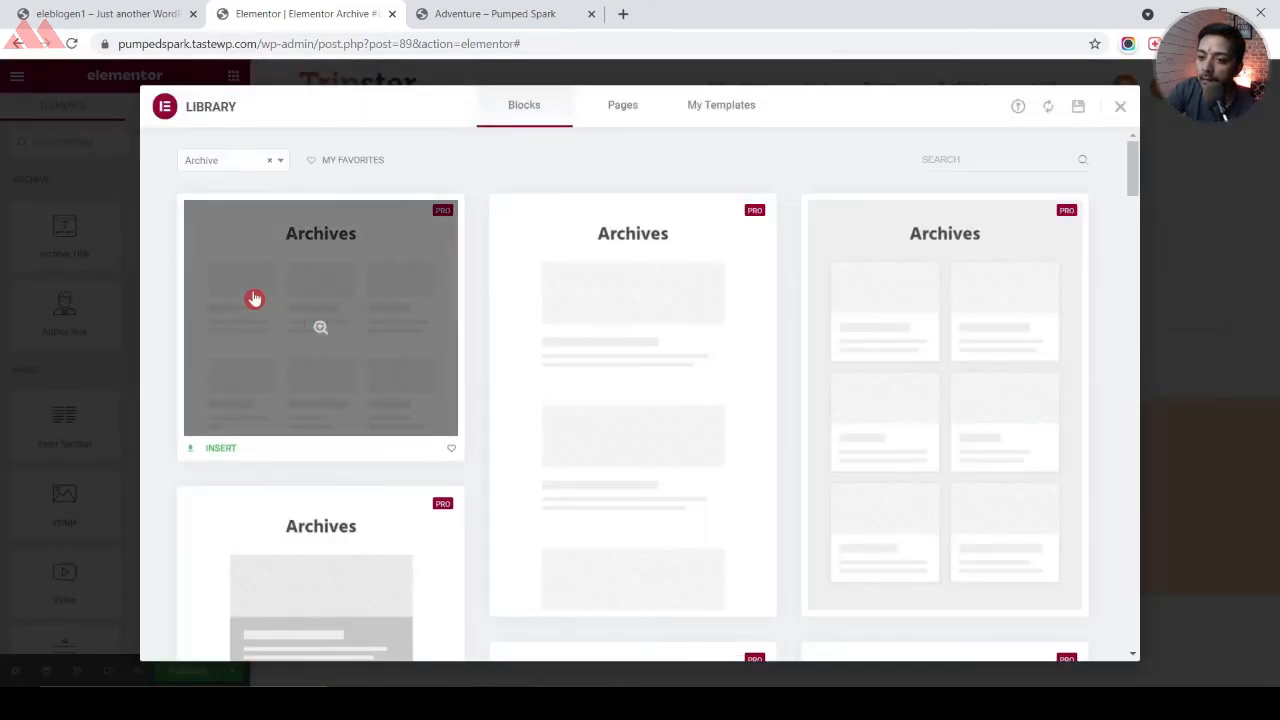
pyautogui.click(218, 450)
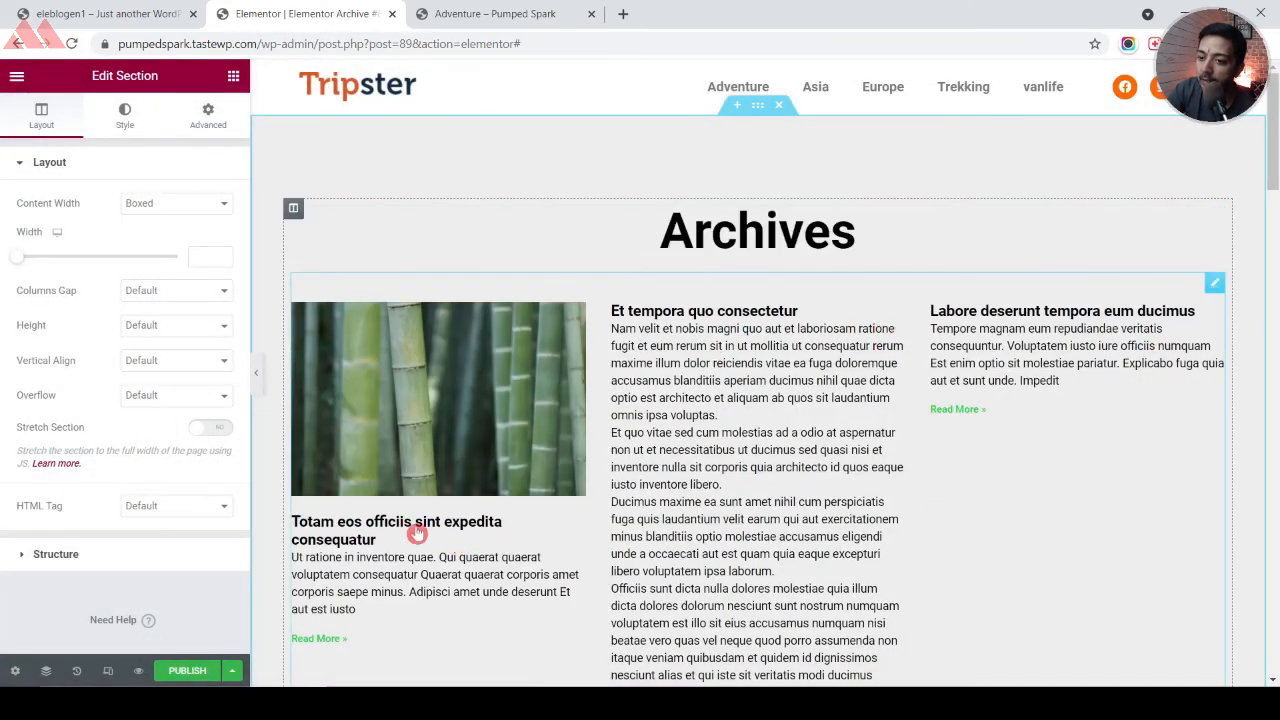
# Set the archive posts' skin to Cards and hide the author avatar
pyautogui.click(388, 304)
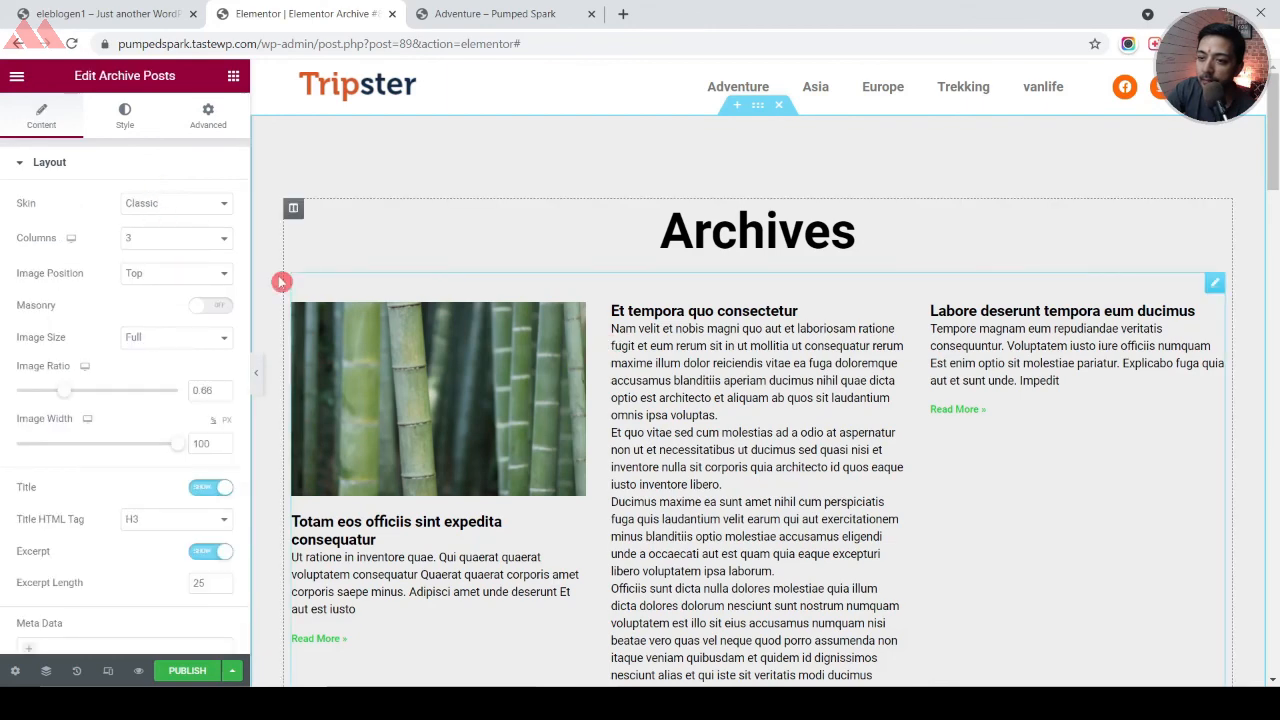
pyautogui.click(188, 205)
pyautogui.click(157, 258)
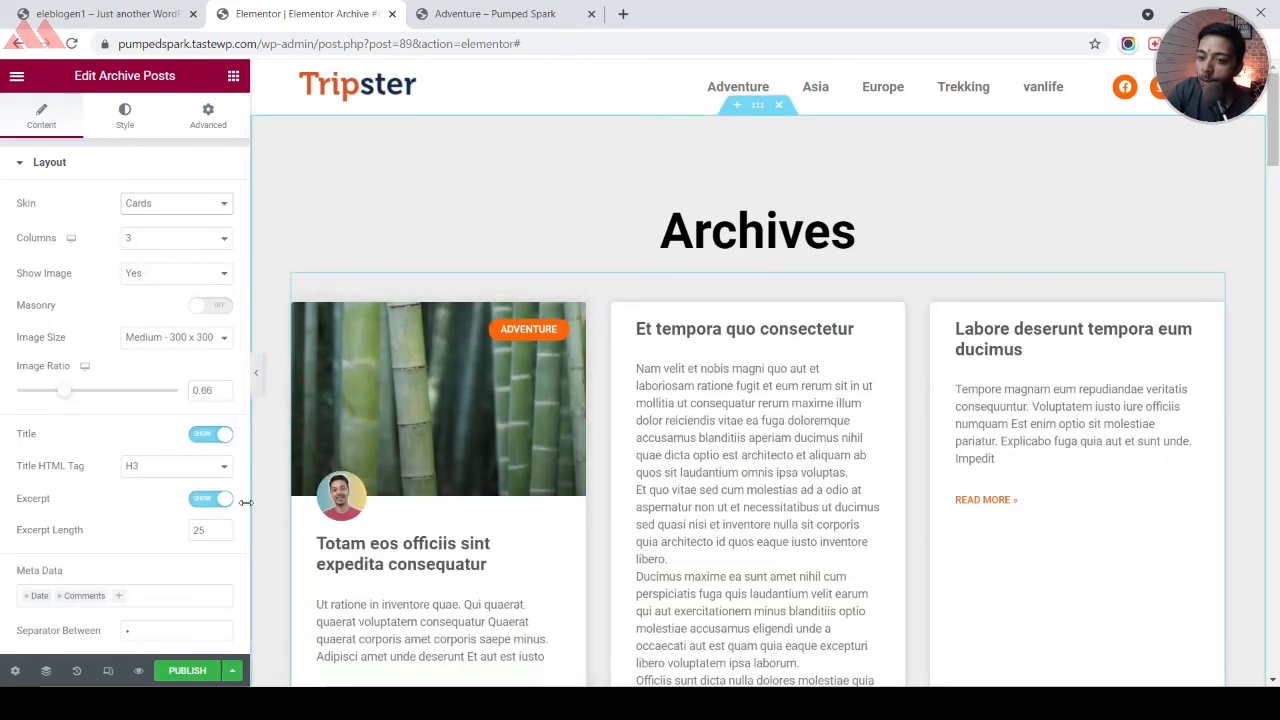
pyautogui.scroll(-4, 144, 521)
pyautogui.click(198, 466)
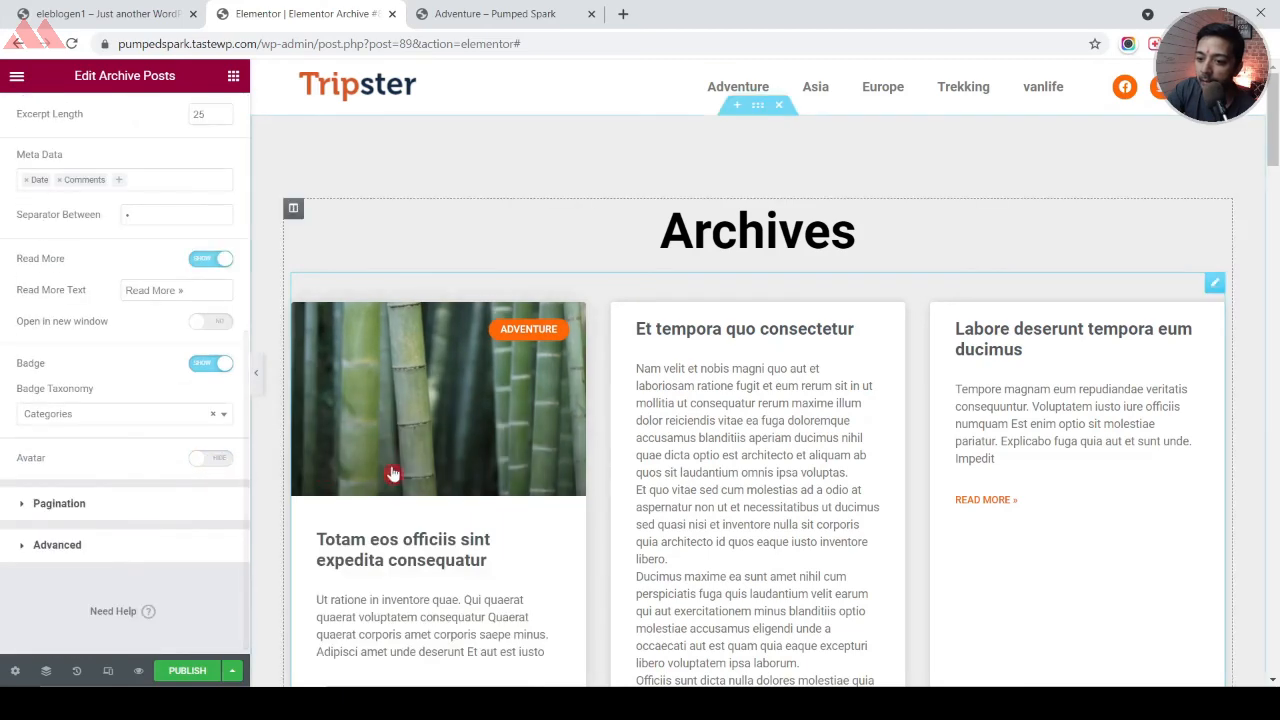
# Hide the Read More link, the category badge and the excerpt on the archive post cards
pyautogui.scroll(-2, 371, 466)
pyautogui.click(212, 258)
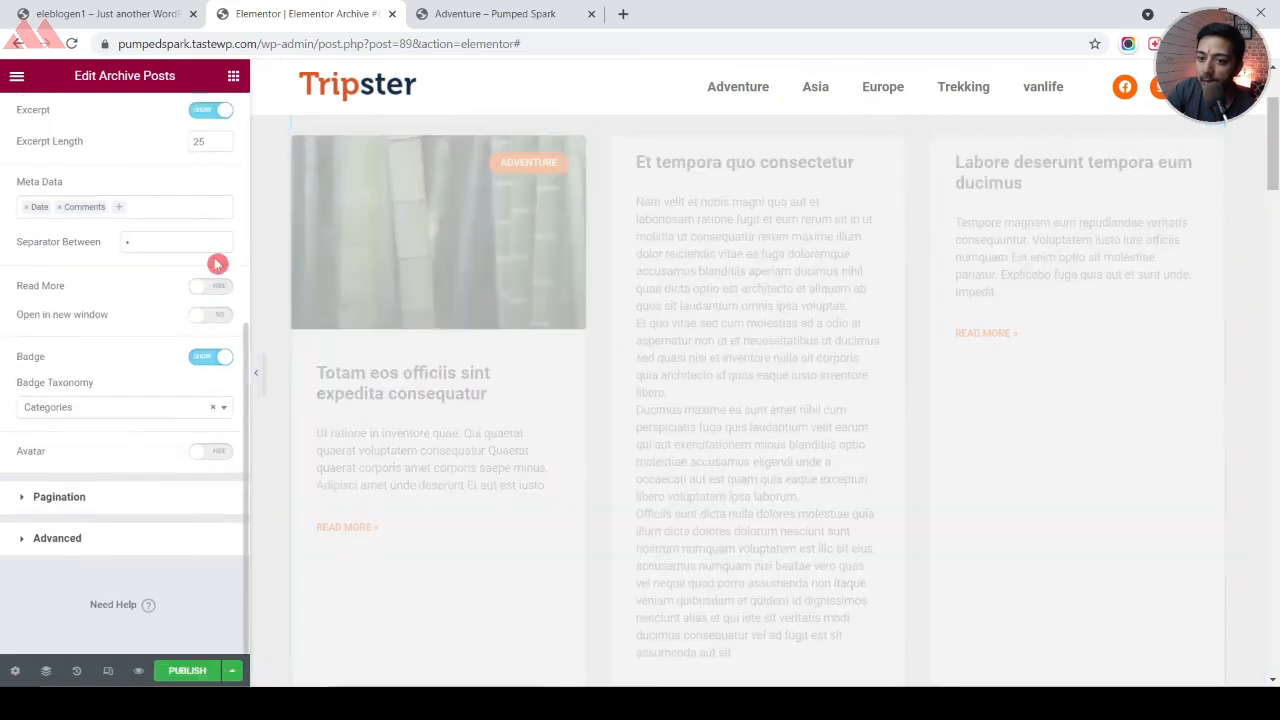
pyautogui.click(201, 367)
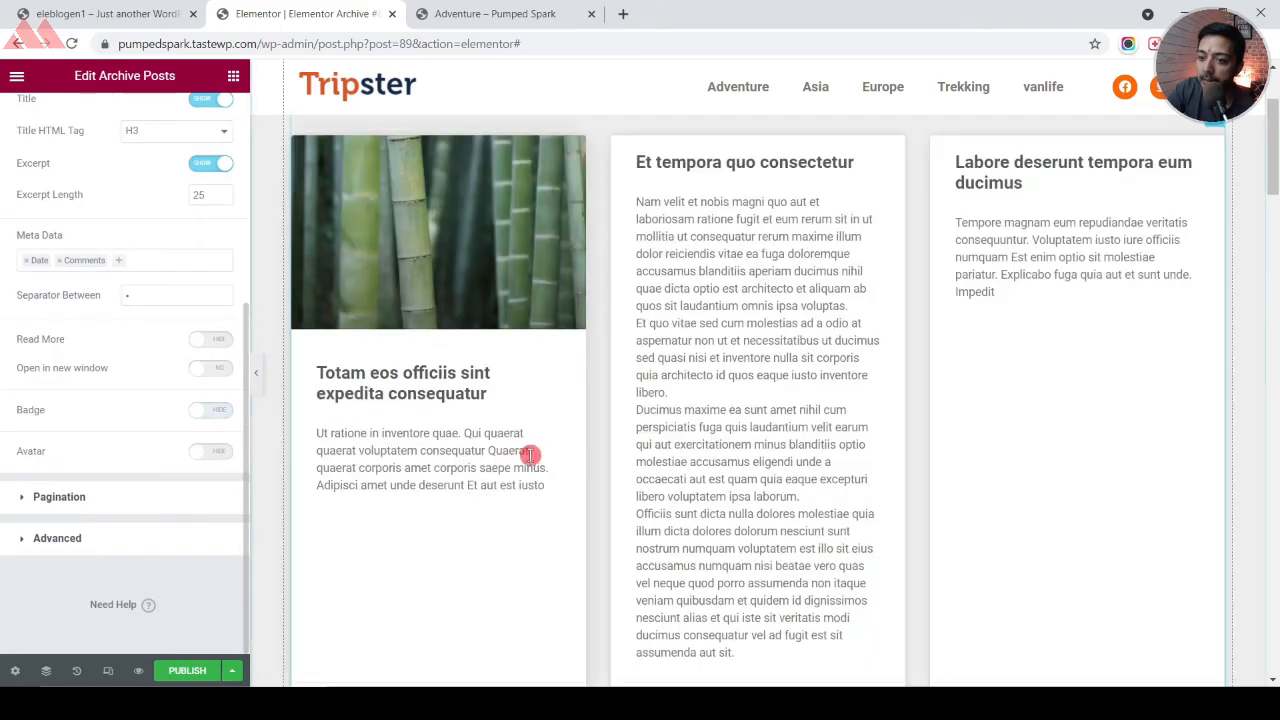
pyautogui.scroll(4, 163, 367)
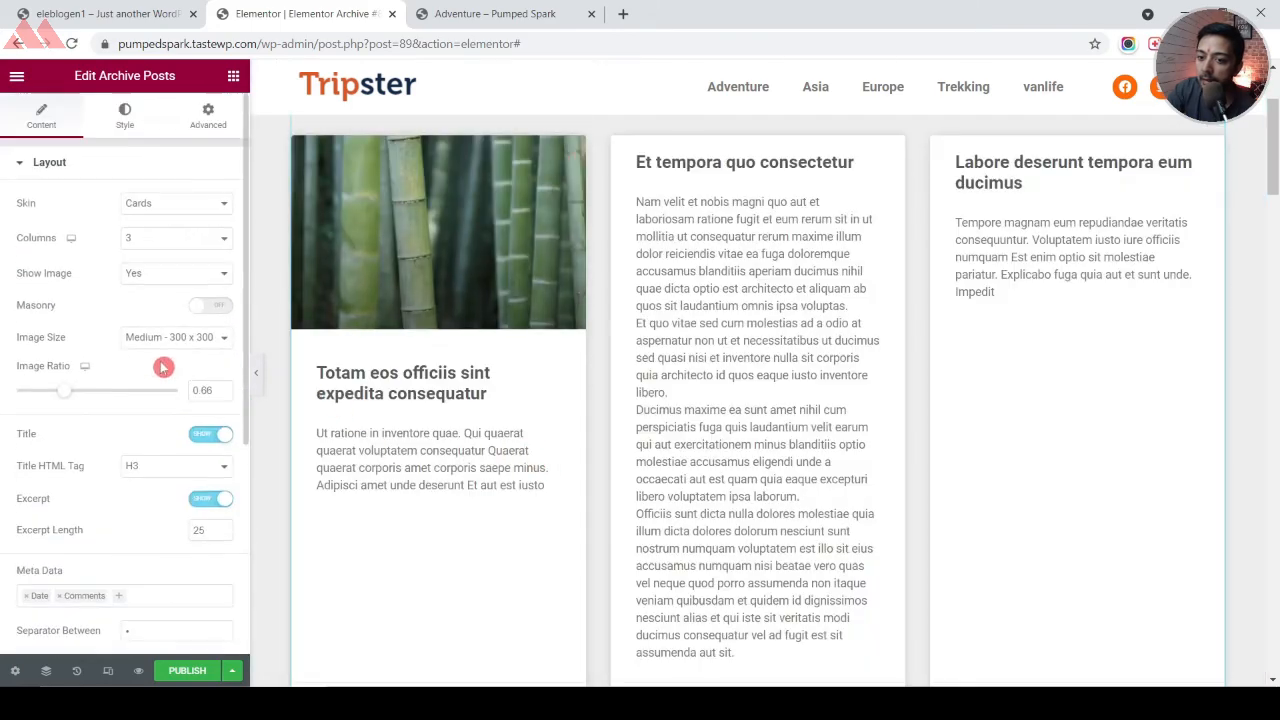
pyautogui.click(208, 499)
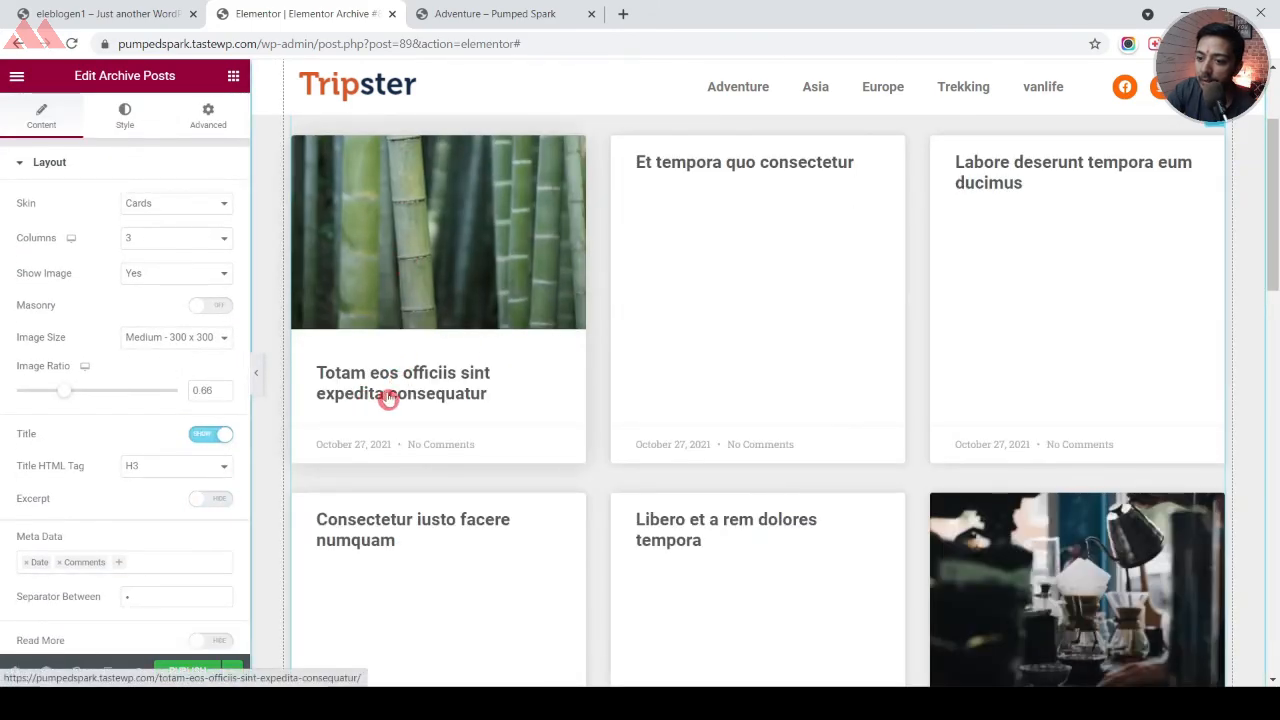
# Remove the Date and Comments meta data from the archive post cards
pyautogui.scroll(-2, 33, 384)
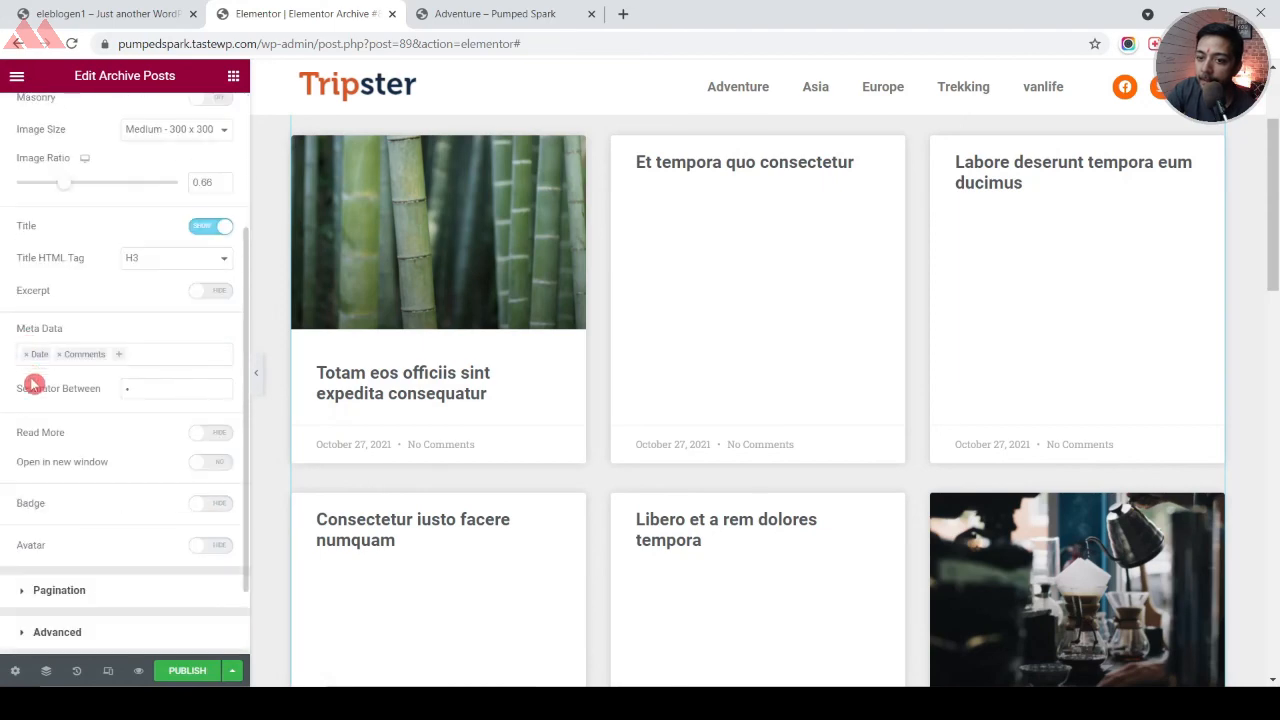
pyautogui.click(28, 356)
pyautogui.click(28, 356)
pyautogui.click(4, 361)
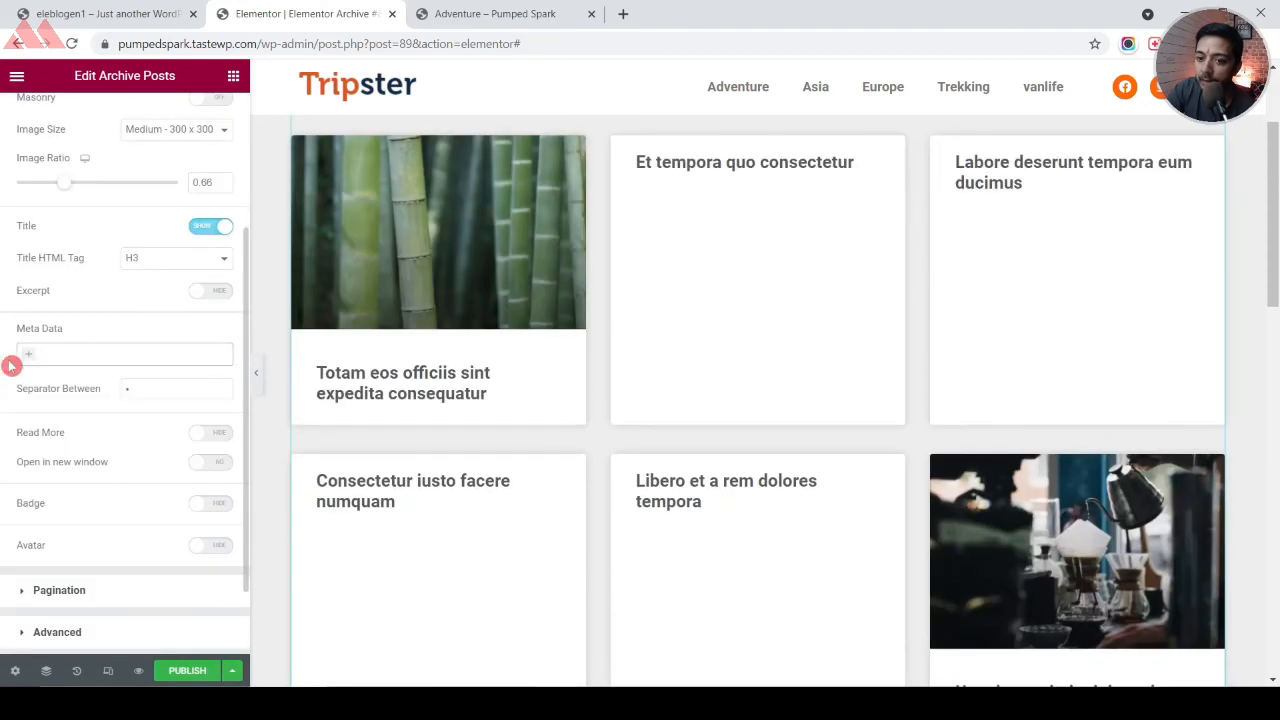
# Set the archive section's padding to 0 on all sides
pyautogui.scroll(2, 802, 386)
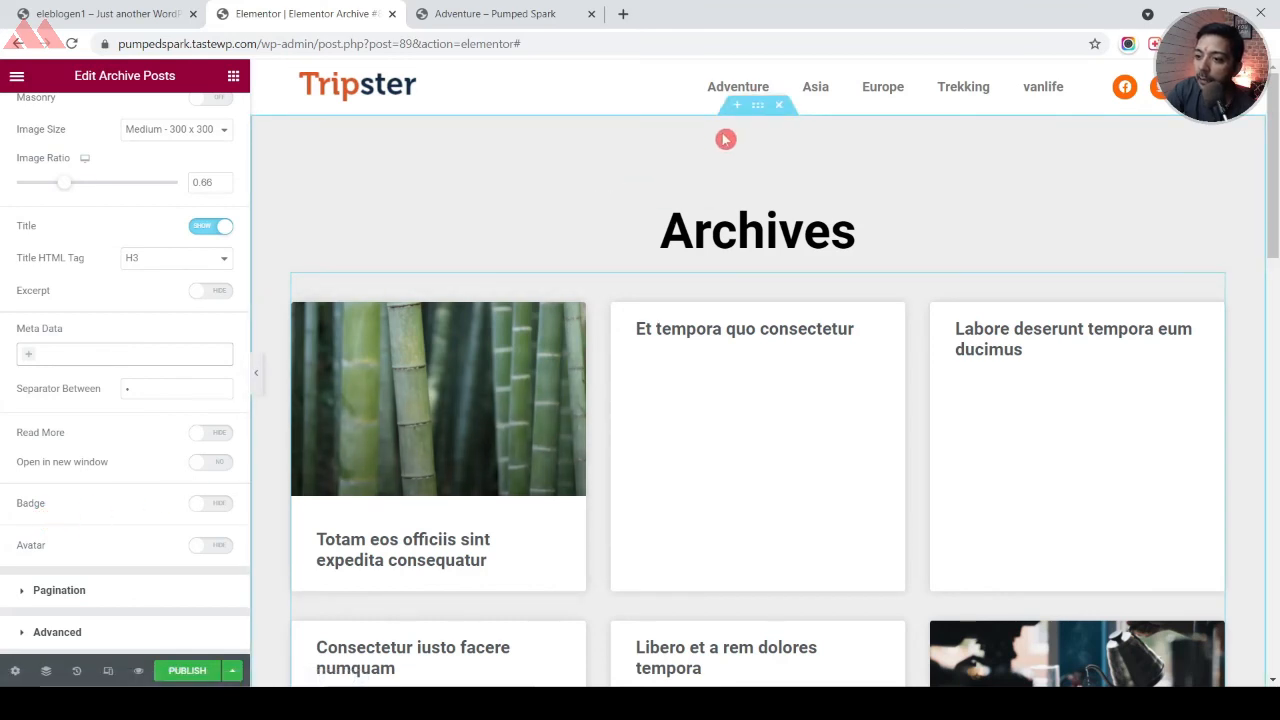
pyautogui.click(759, 106)
pyautogui.click(214, 116)
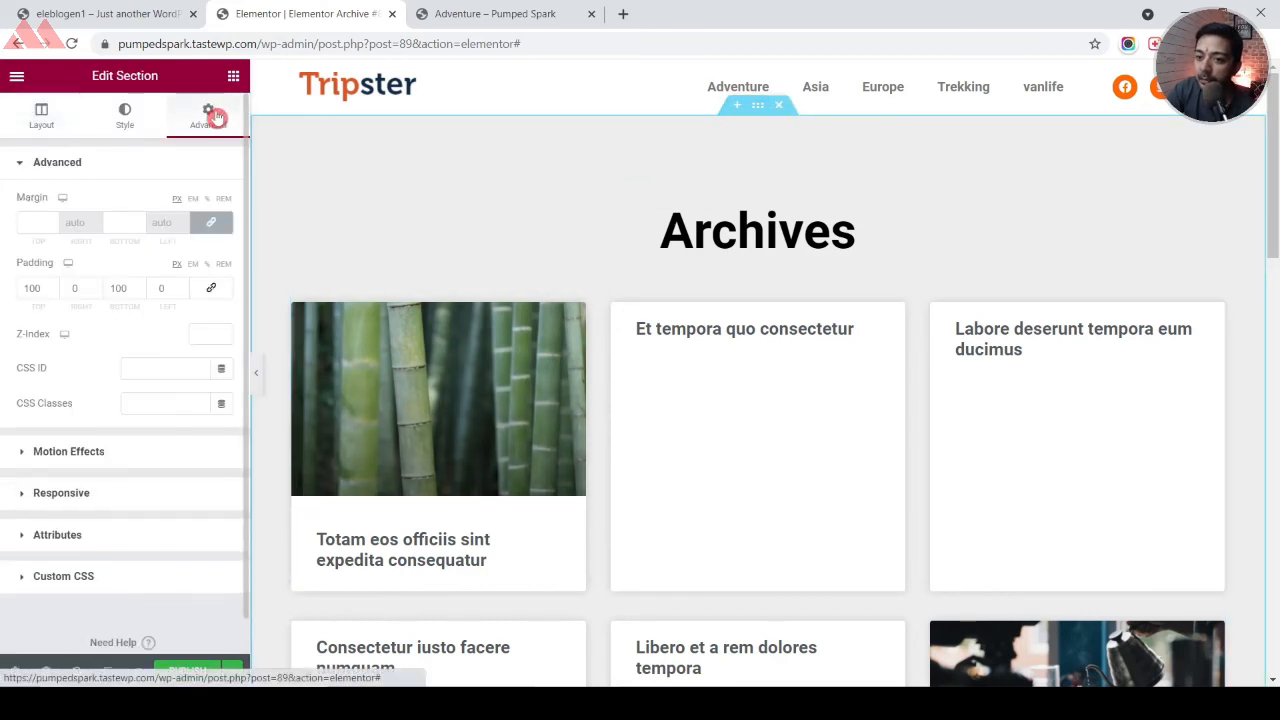
pyautogui.click(211, 291)
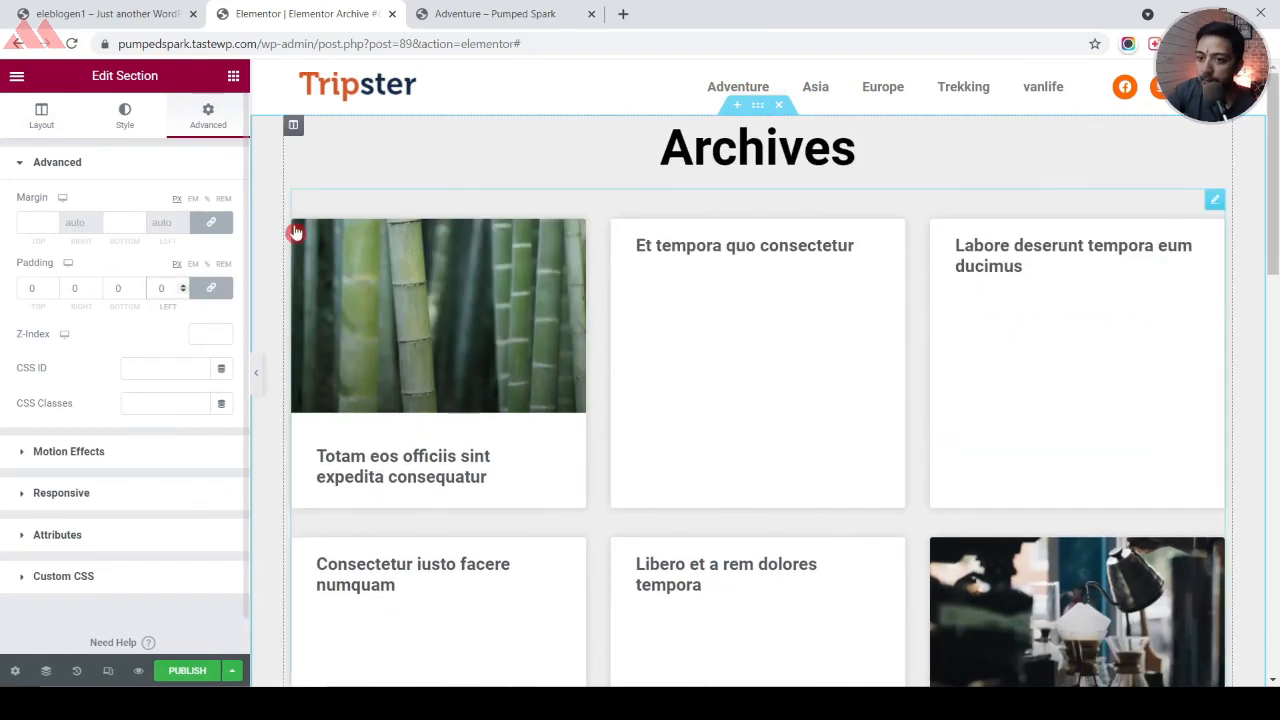
# Copy the Archives title widget and delete it from the posts section
pyautogui.rightClick(970, 155)
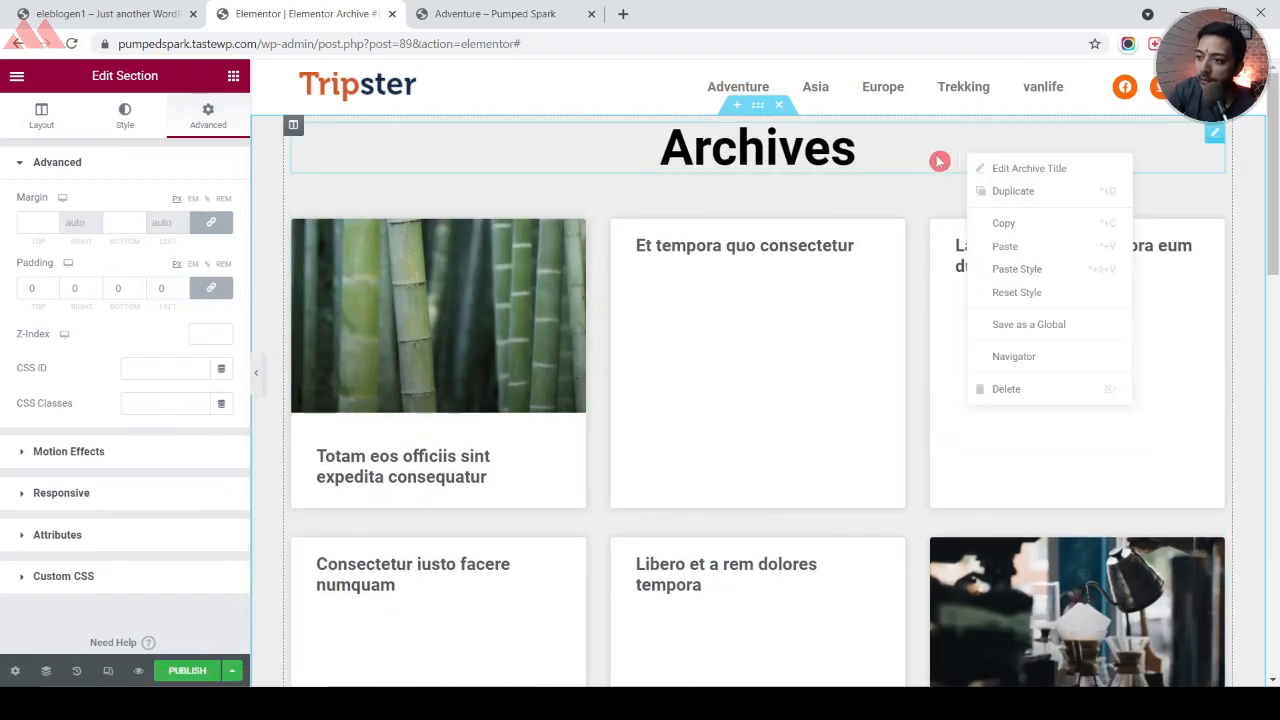
pyautogui.click(987, 228)
pyautogui.rightClick(1221, 134)
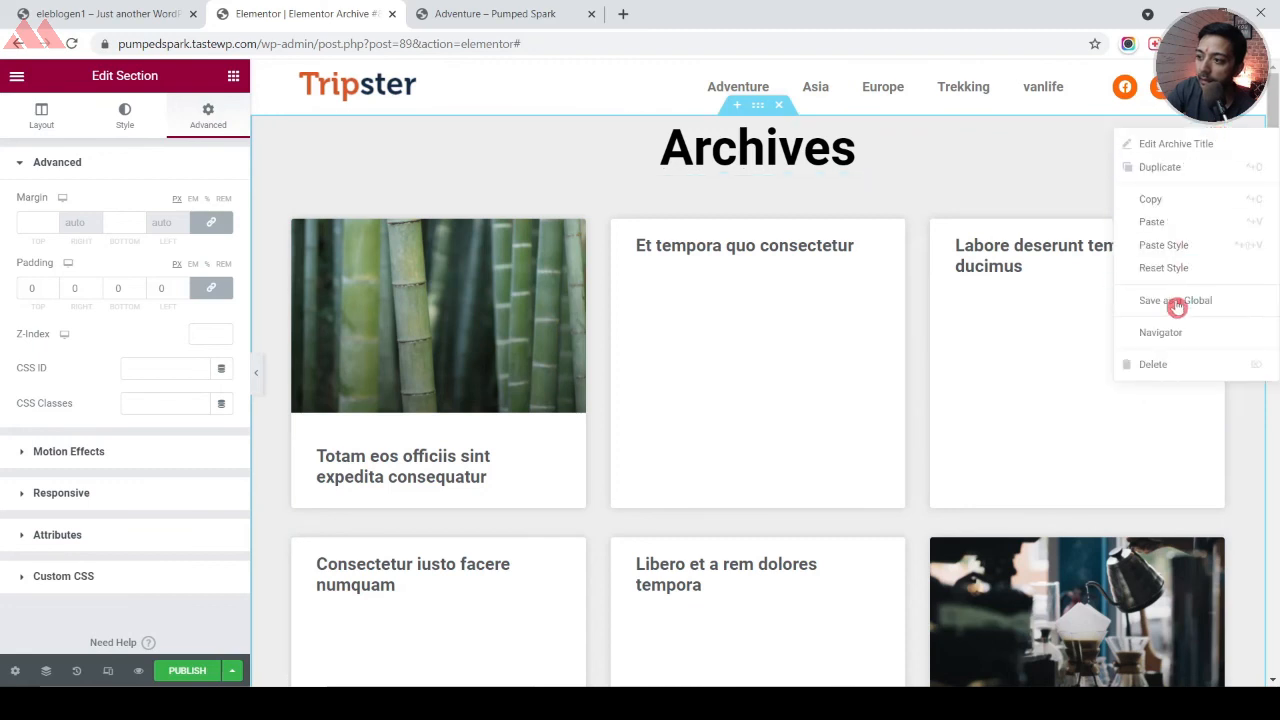
pyautogui.click(1158, 364)
# Add a new single-column section above the archive posts section
pyautogui.click(737, 105)
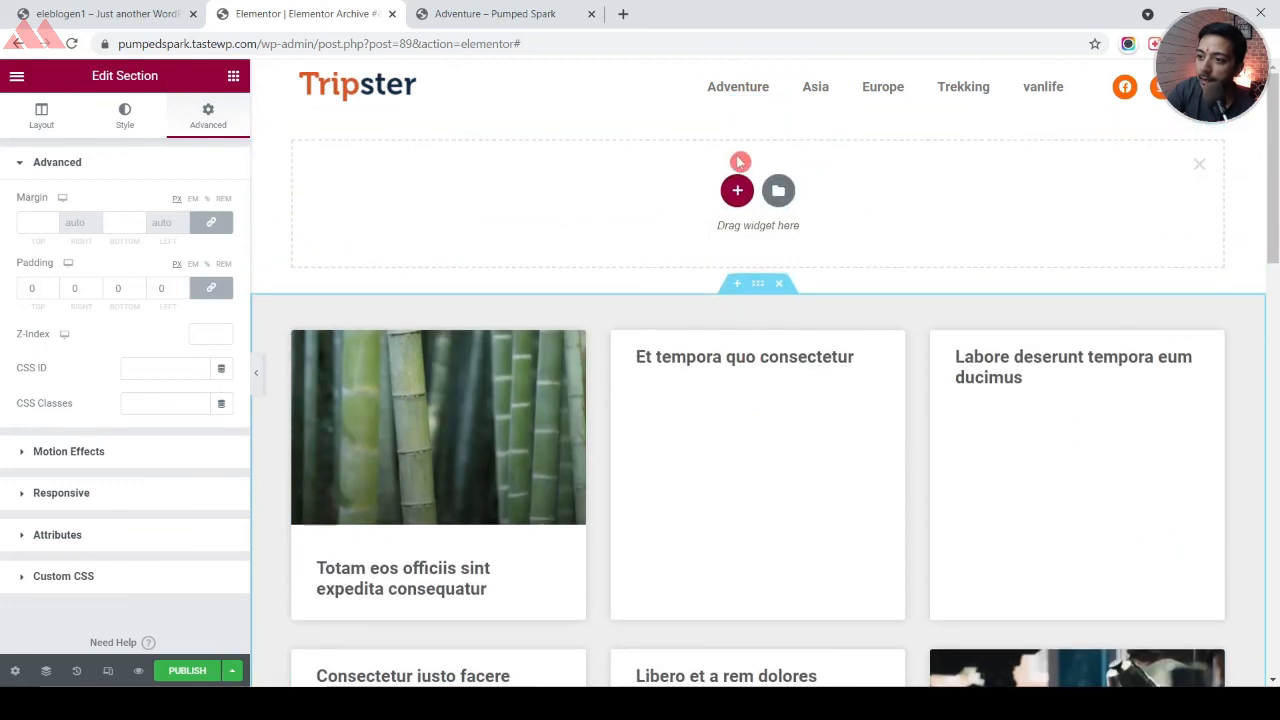
pyautogui.click(737, 189)
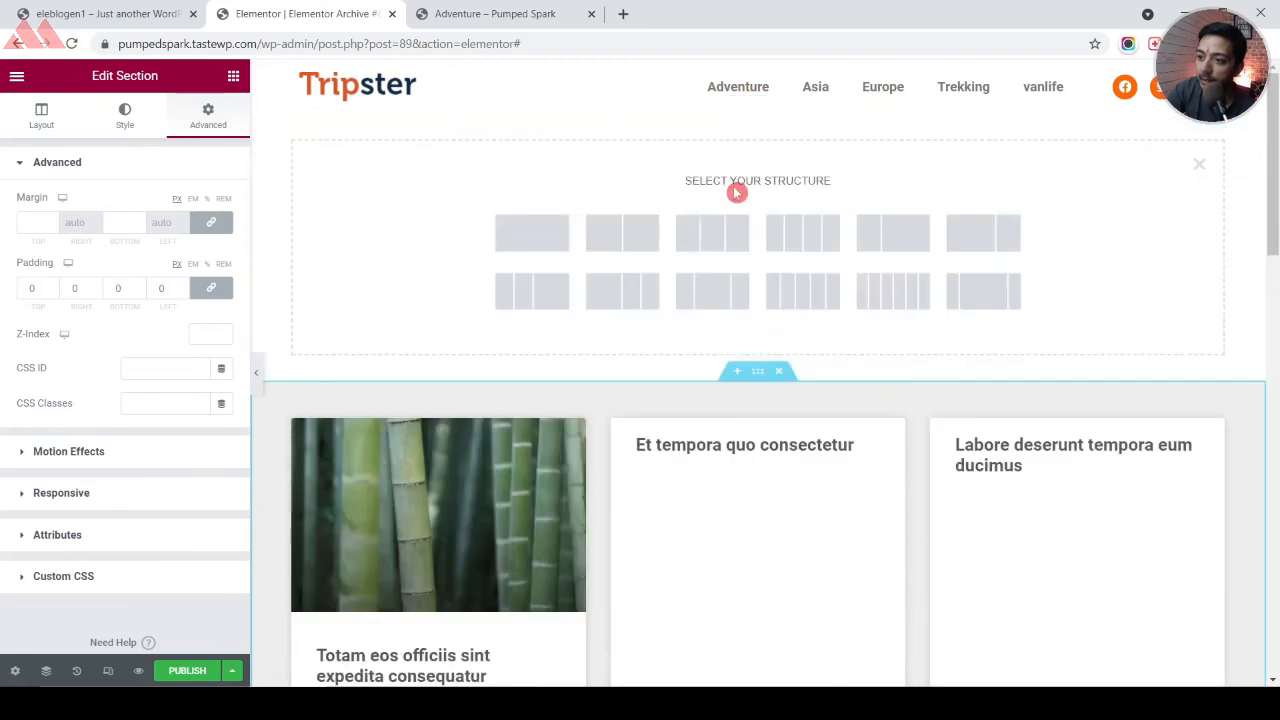
pyautogui.click(545, 247)
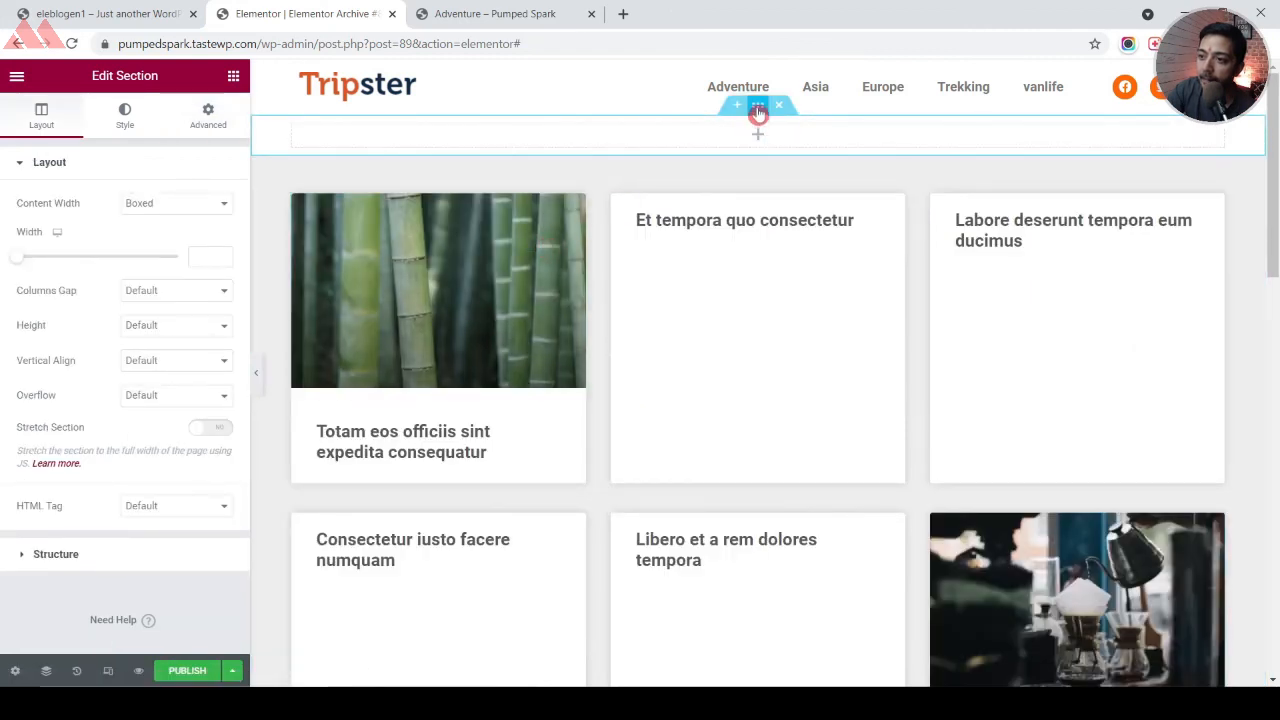
# Set the new section's height to Min Height with a value of 200 px
pyautogui.click(160, 325)
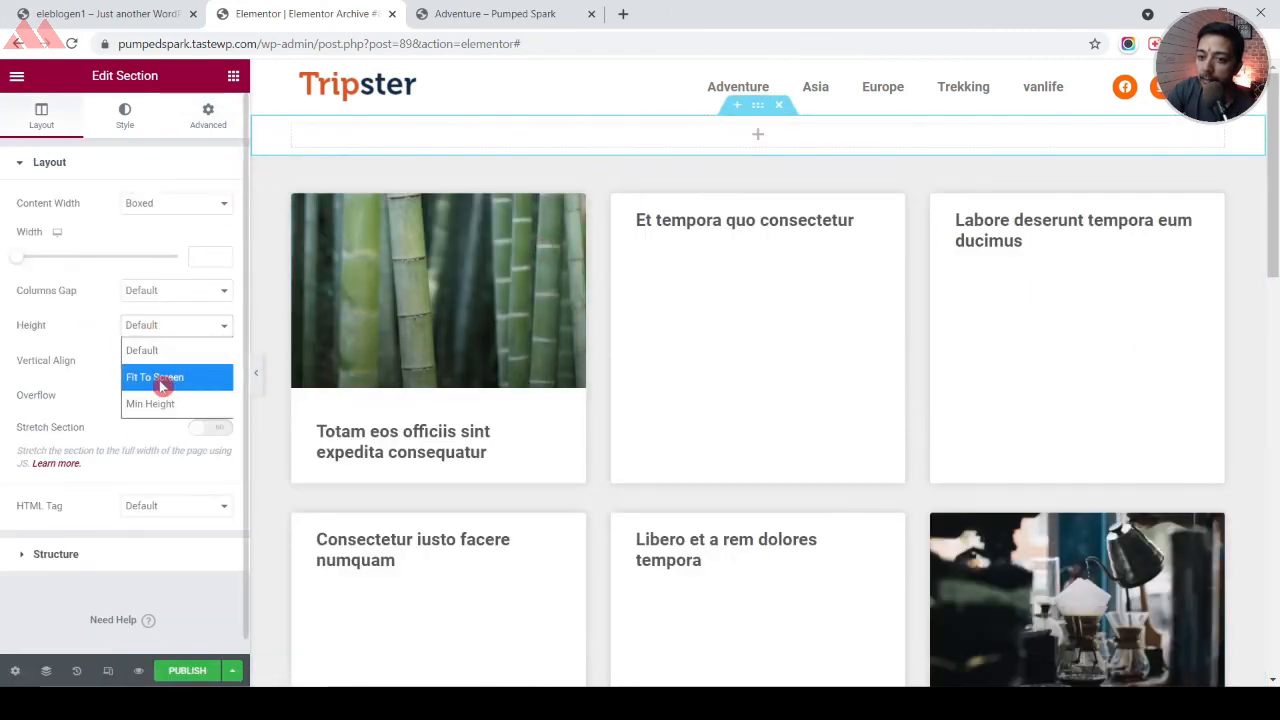
pyautogui.click(160, 405)
pyautogui.click(197, 378)
pyautogui.press('BackSpace')
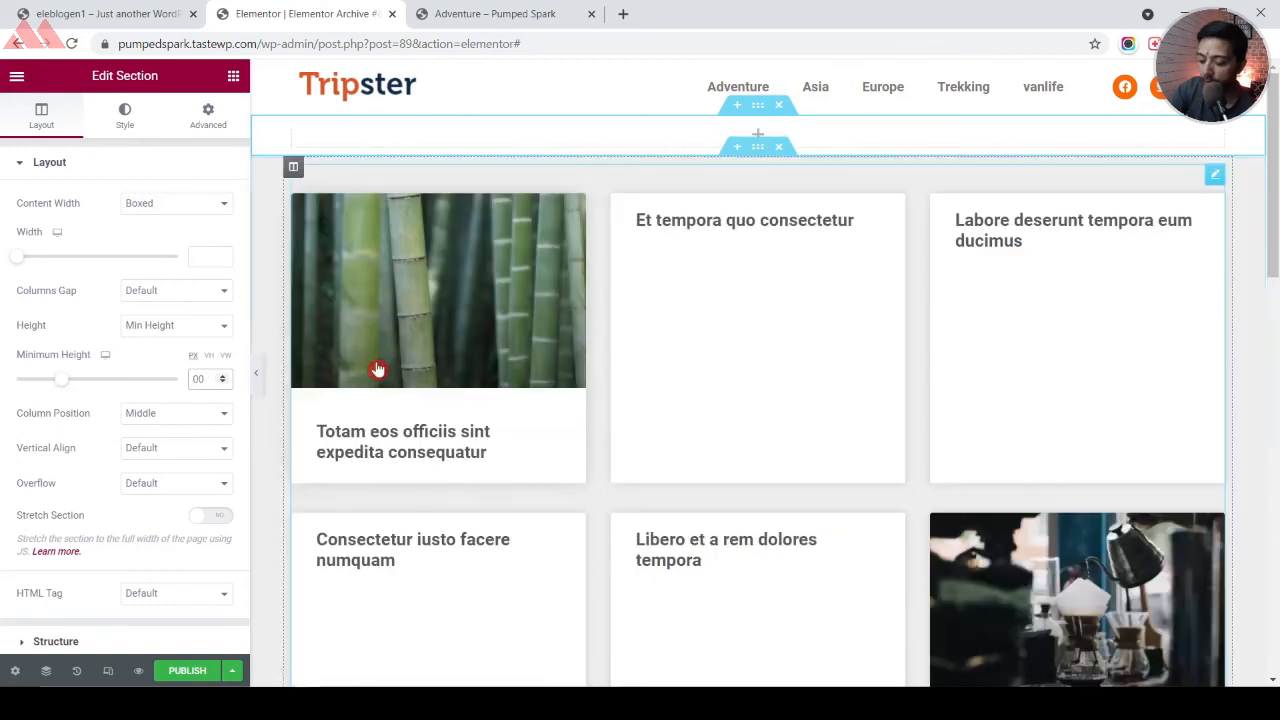
pyautogui.write('2')
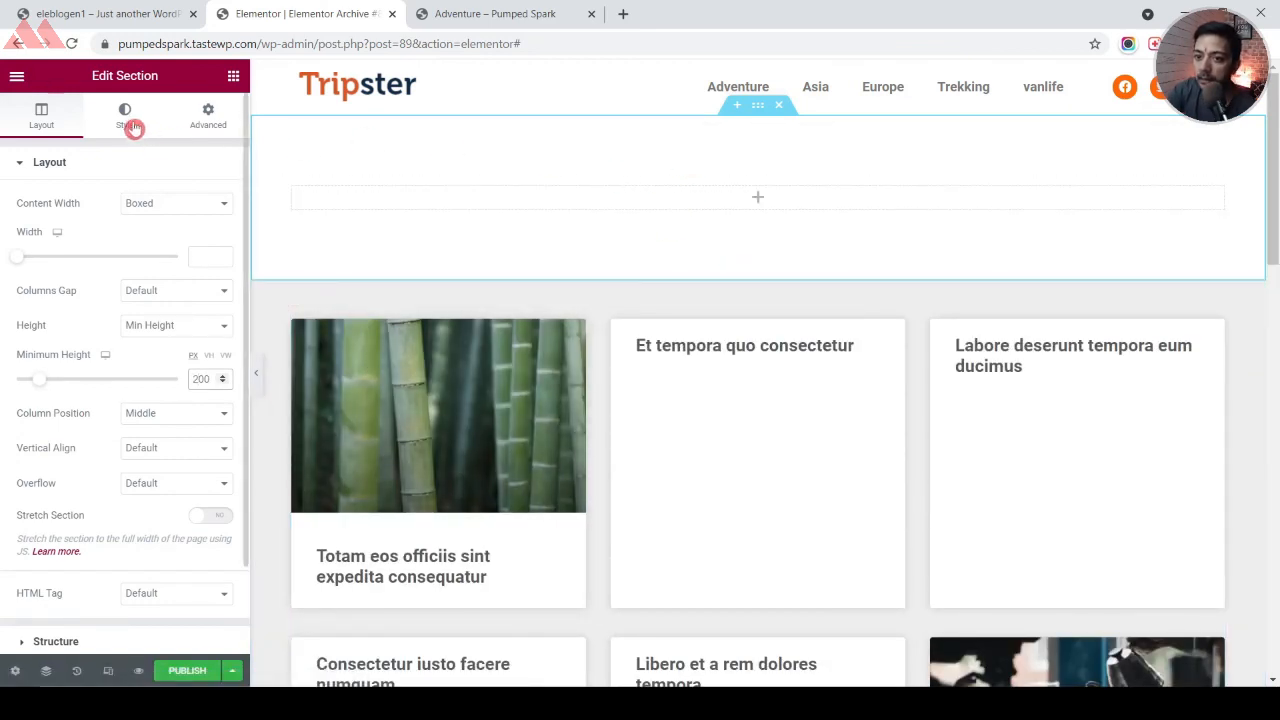
# Give the new banner section the mountain hiker photo as its classic background image, positioned Center Right
pyautogui.click(127, 125)
pyautogui.click(154, 238)
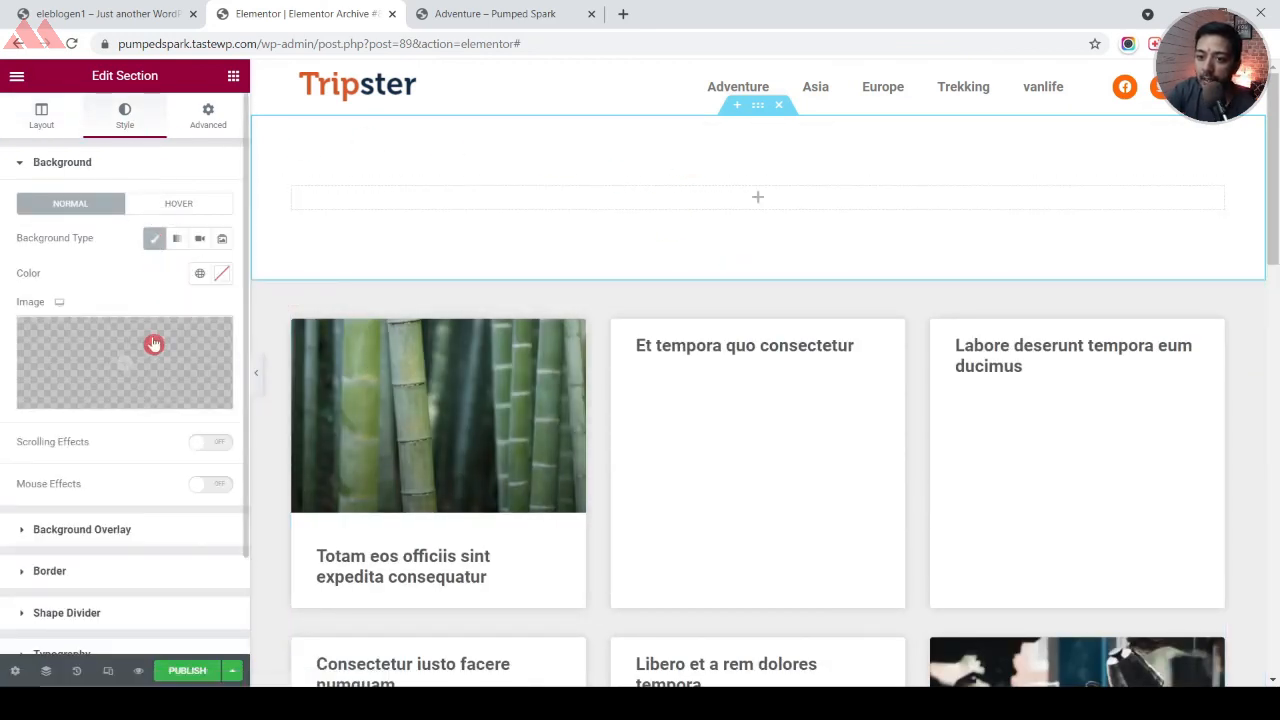
pyautogui.click(157, 340)
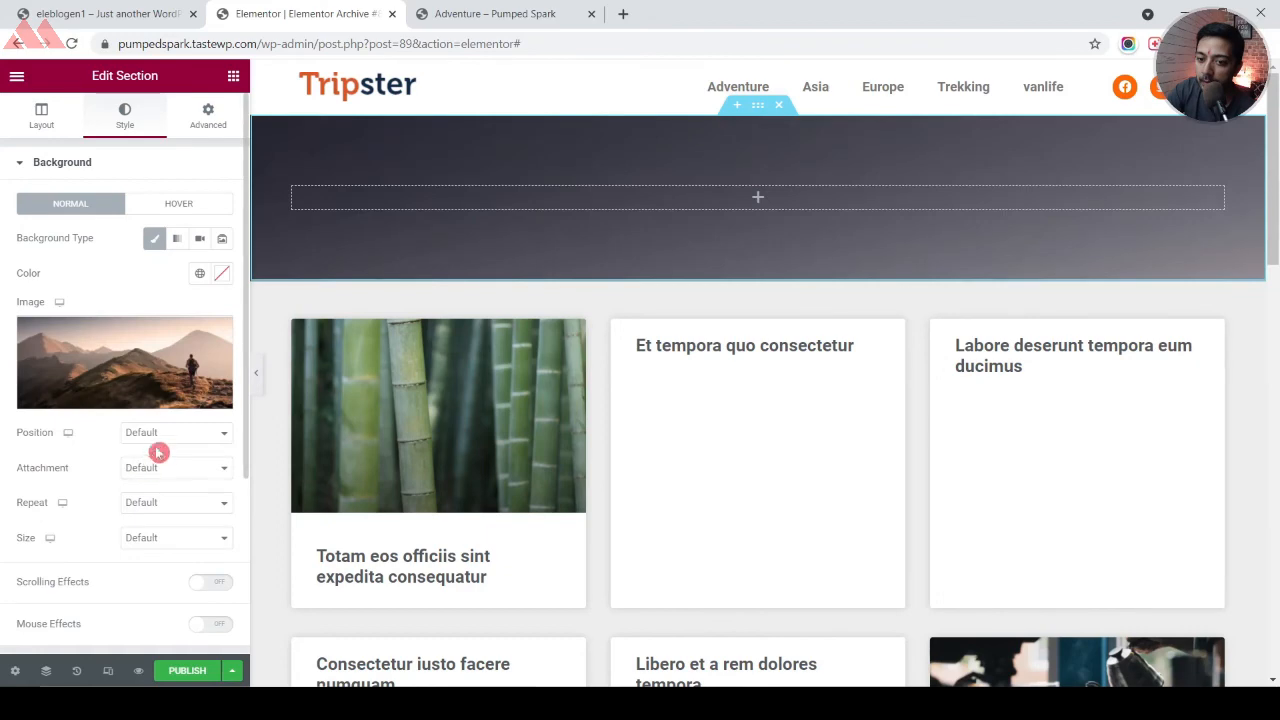
pyautogui.click(157, 435)
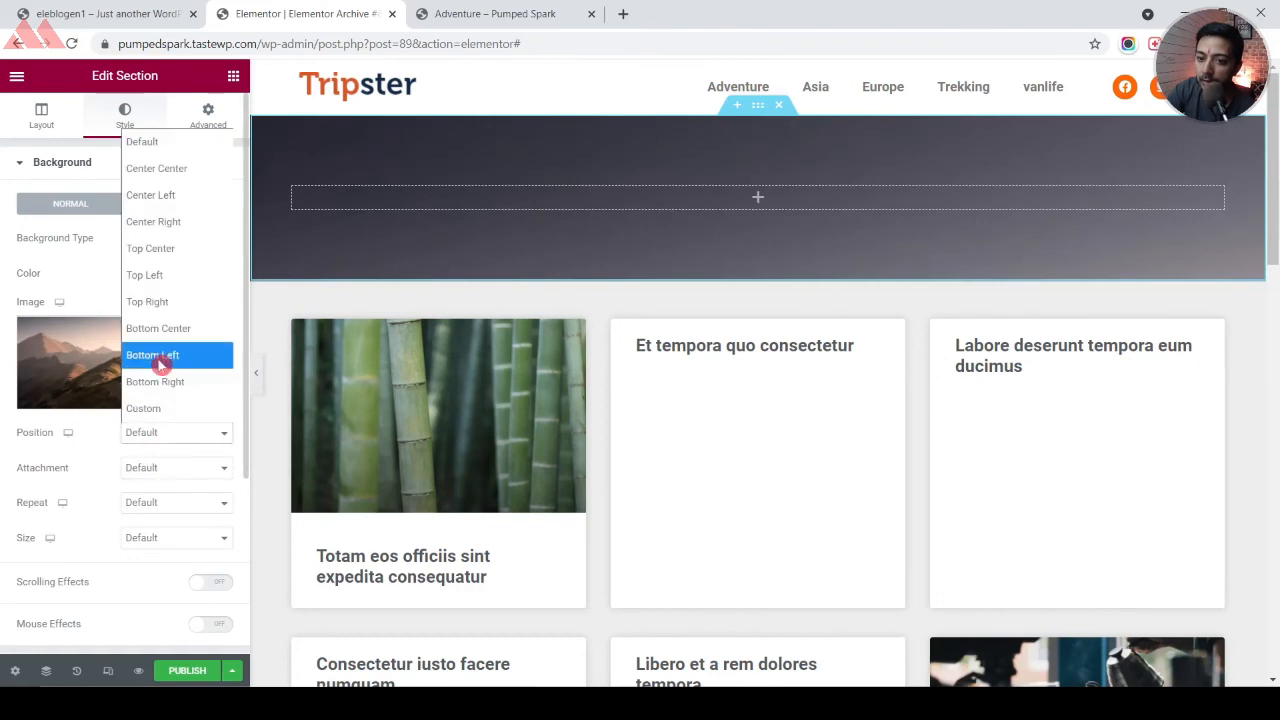
pyautogui.click(157, 328)
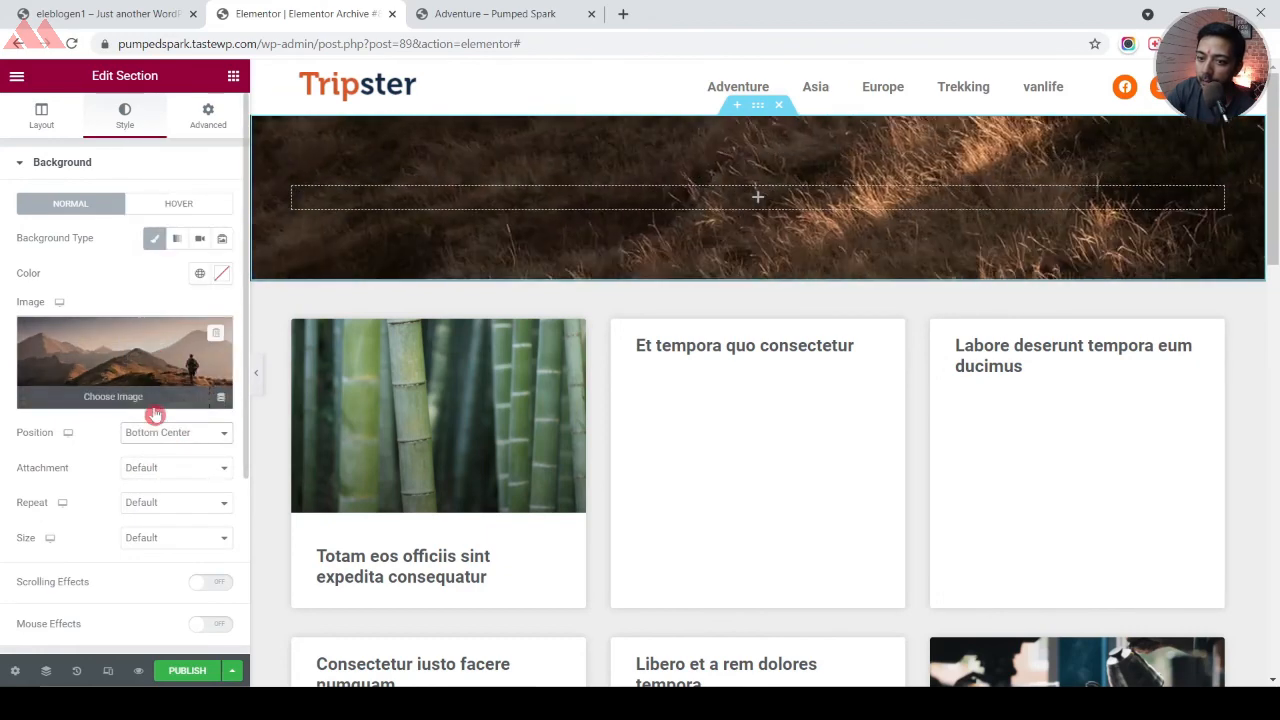
pyautogui.click(157, 433)
pyautogui.click(155, 227)
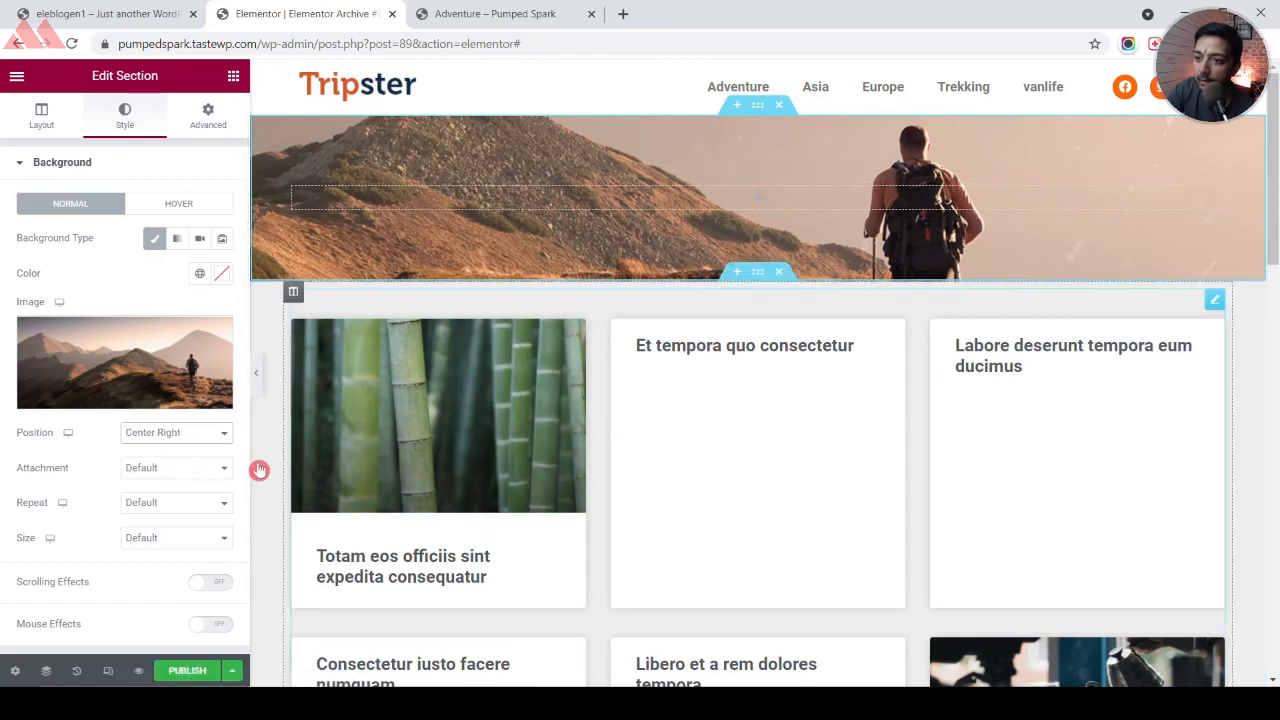
# Add a classic background overlay to the banner section in the global orange color with opacity 0.59
pyautogui.scroll(-3, 86, 515)
pyautogui.click(44, 416)
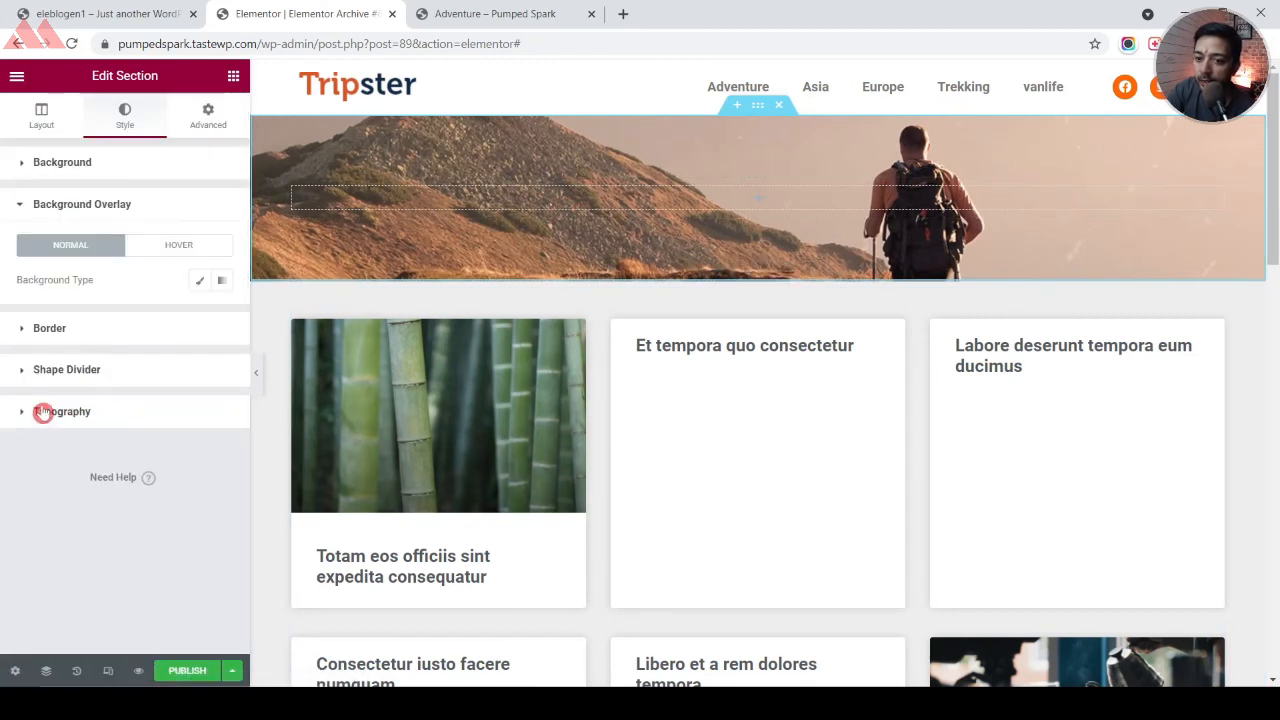
pyautogui.click(193, 284)
pyautogui.click(200, 312)
pyautogui.click(45, 484)
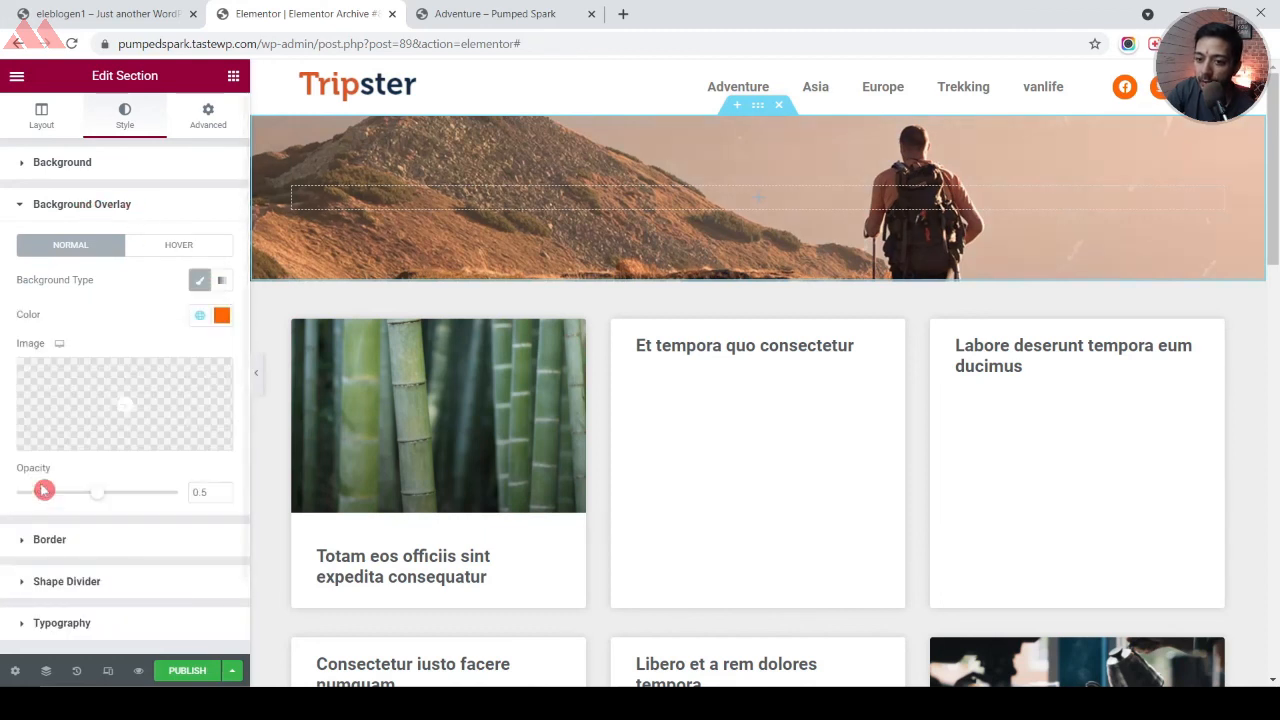
pyautogui.moveTo(113, 497)
pyautogui.mouseDown()
pyautogui.moveTo(149, 492)
pyautogui.moveTo(43, 496)
pyautogui.moveTo(113, 492)
pyautogui.mouseUp()
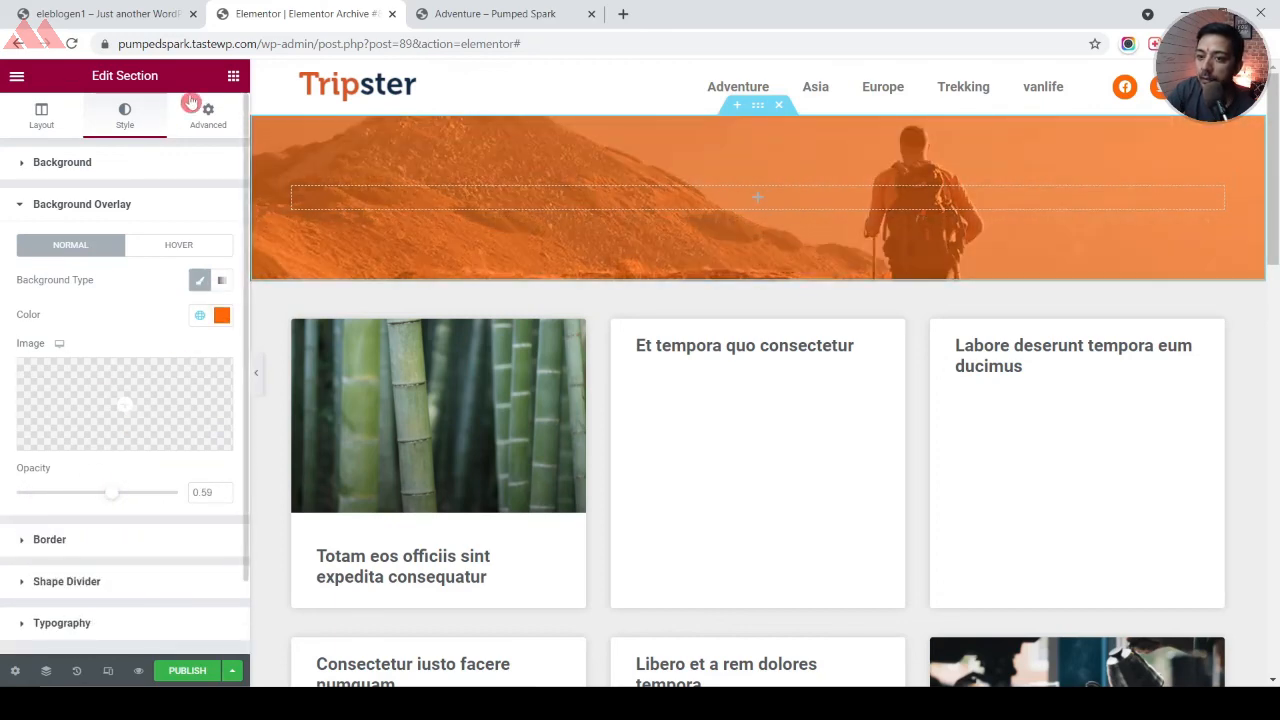
# Paste the copied Archives title into the banner section and set its text color to white
pyautogui.rightClick(755, 197)
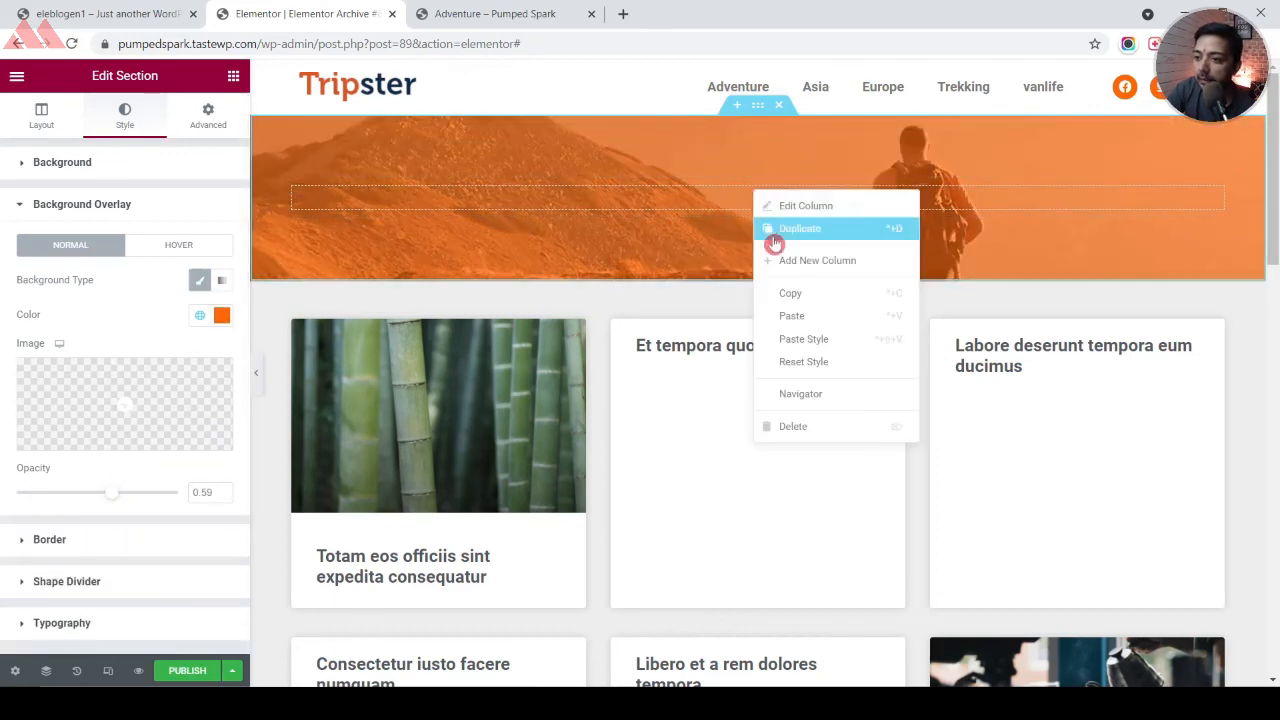
pyautogui.click(800, 317)
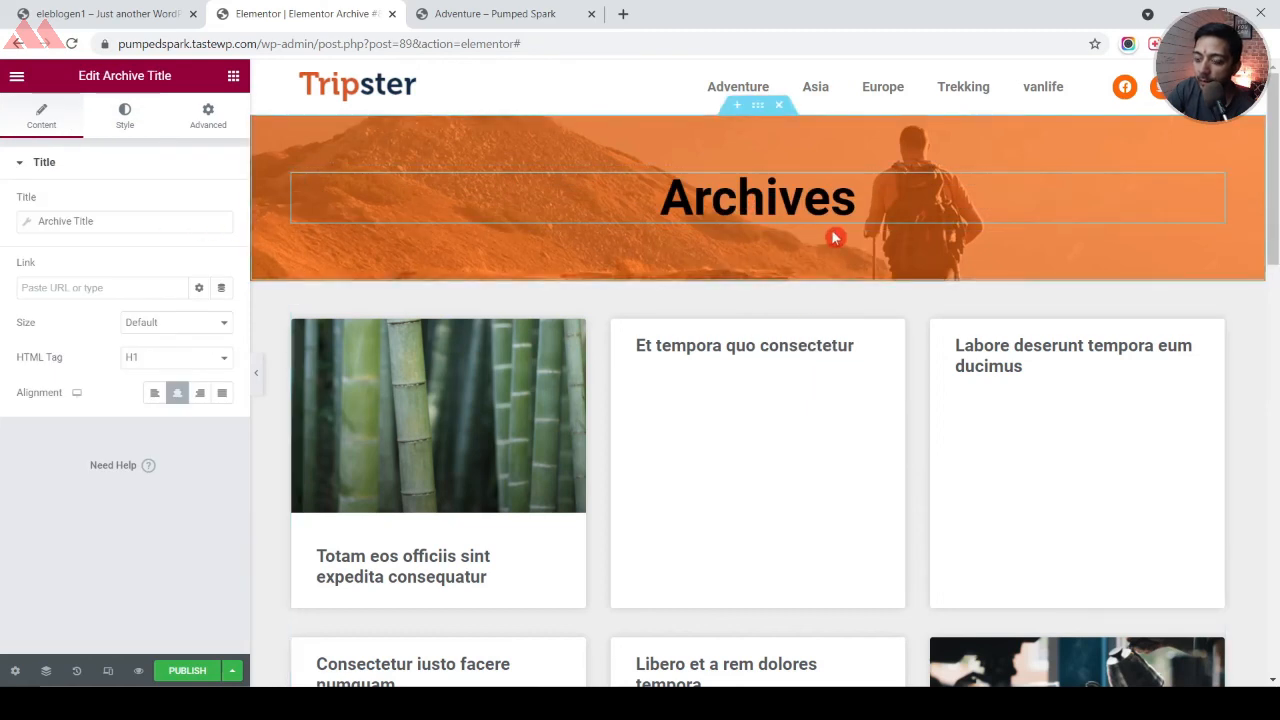
pyautogui.click(122, 118)
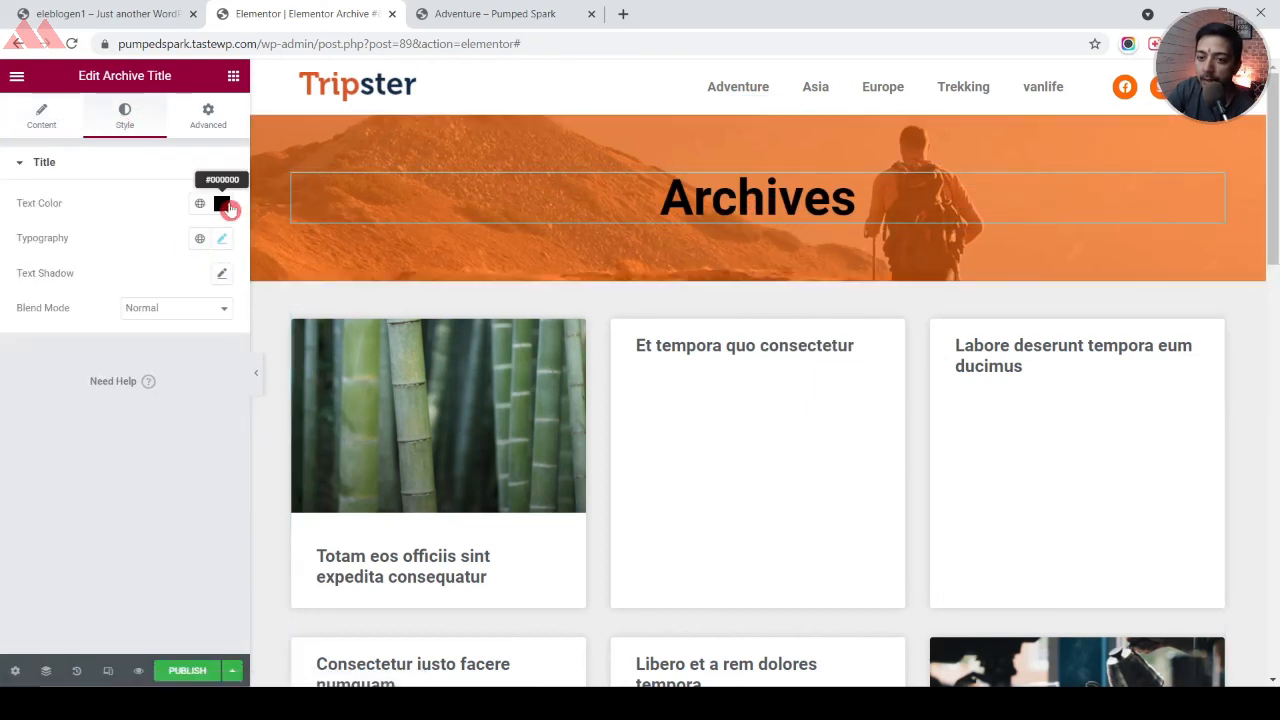
pyautogui.click(221, 203)
pyautogui.moveTo(186, 313); pyautogui.dragTo(5, 272)
pyautogui.click(75, 622)
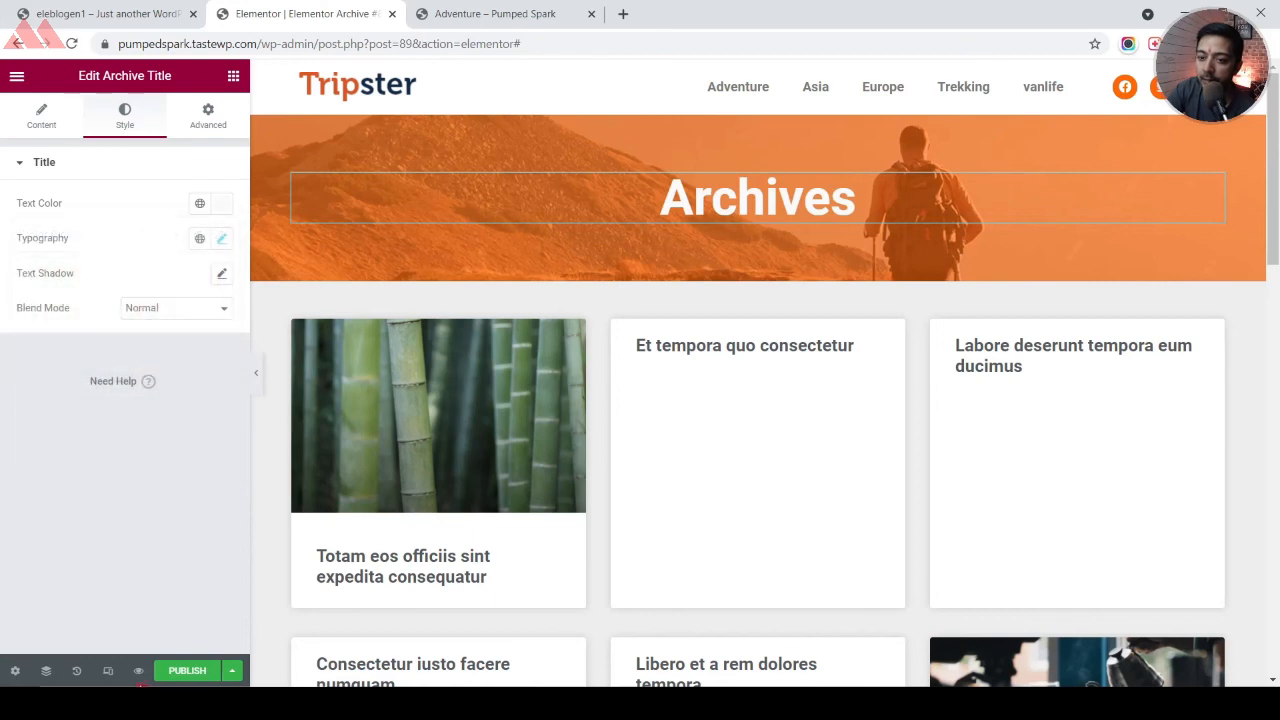
# Publish the archive template with an Include condition for All Archives
pyautogui.click(188, 671)
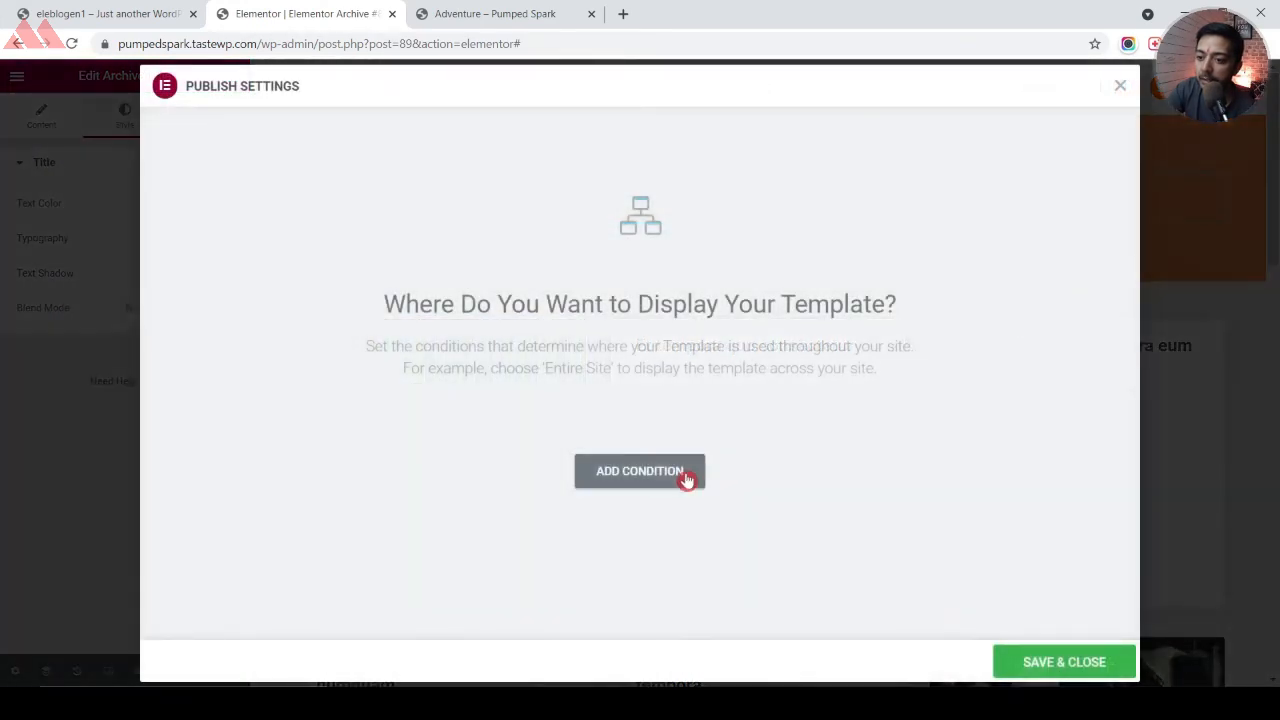
pyautogui.click(690, 475)
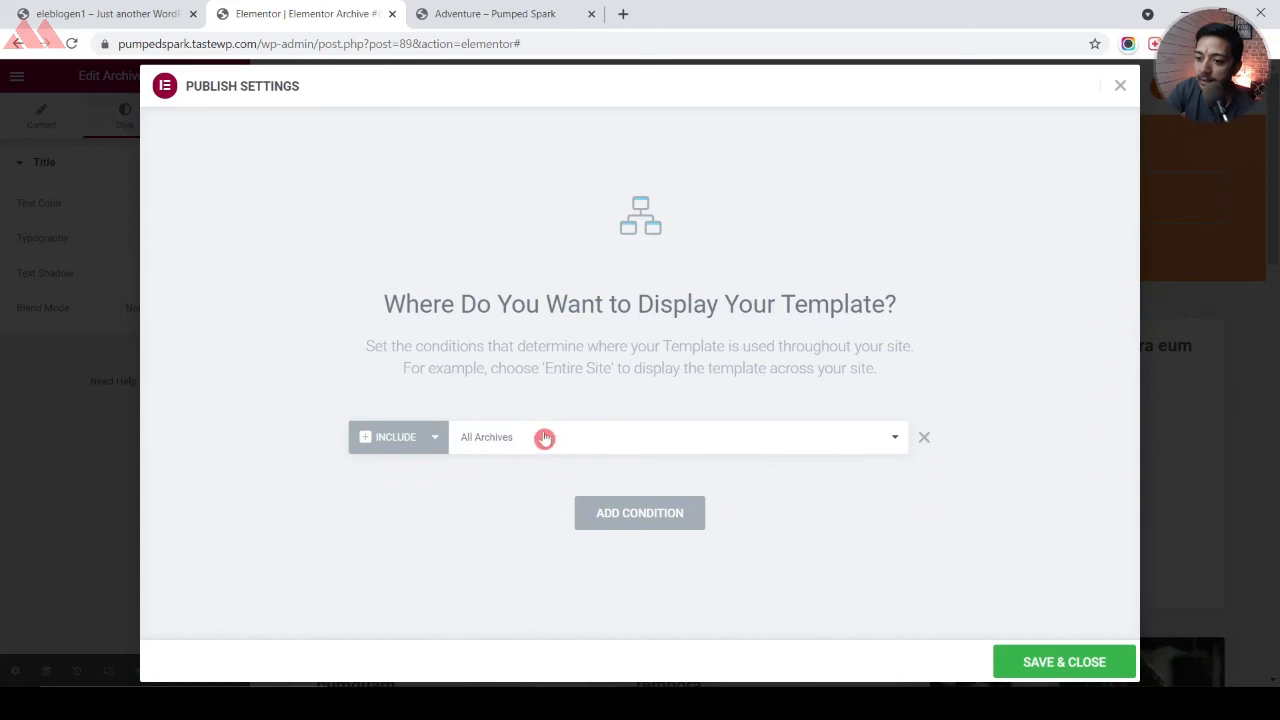
pyautogui.click(1020, 663)
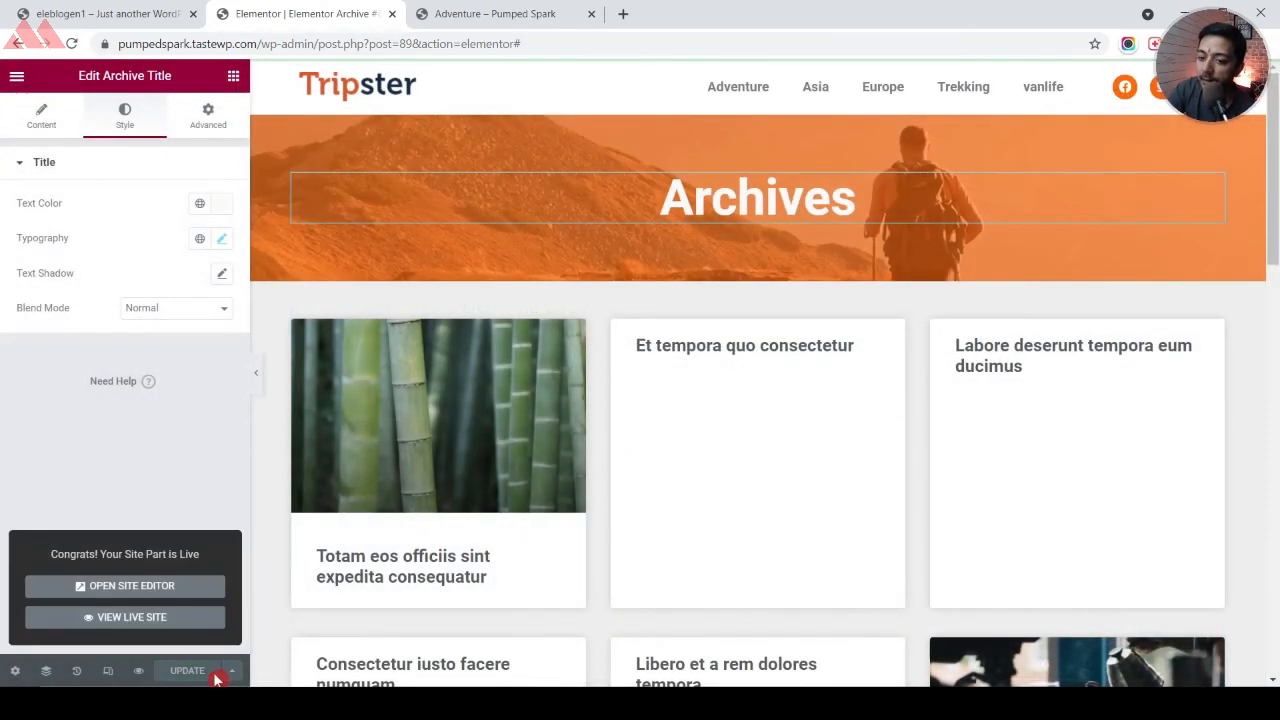
# Check the reloaded Adventure category page on the live site and the layout of its bamboo post
pyautogui.click(180, 614)
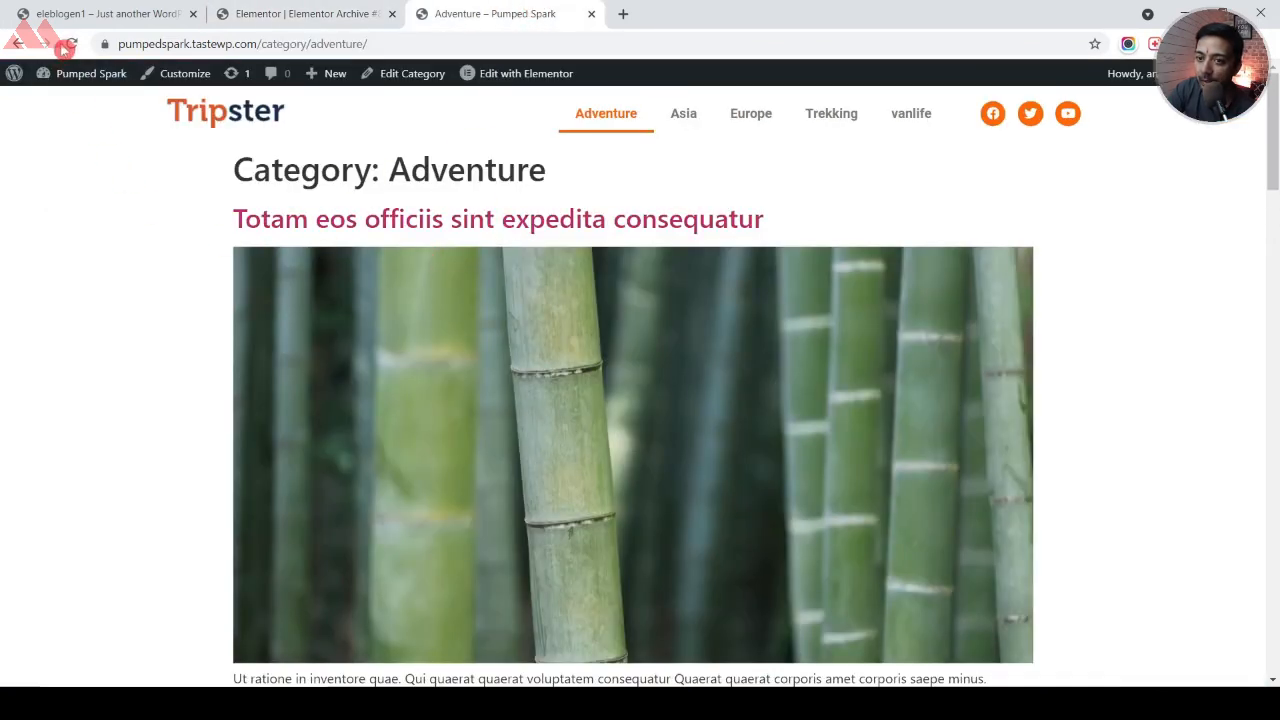
pyautogui.click(70, 44)
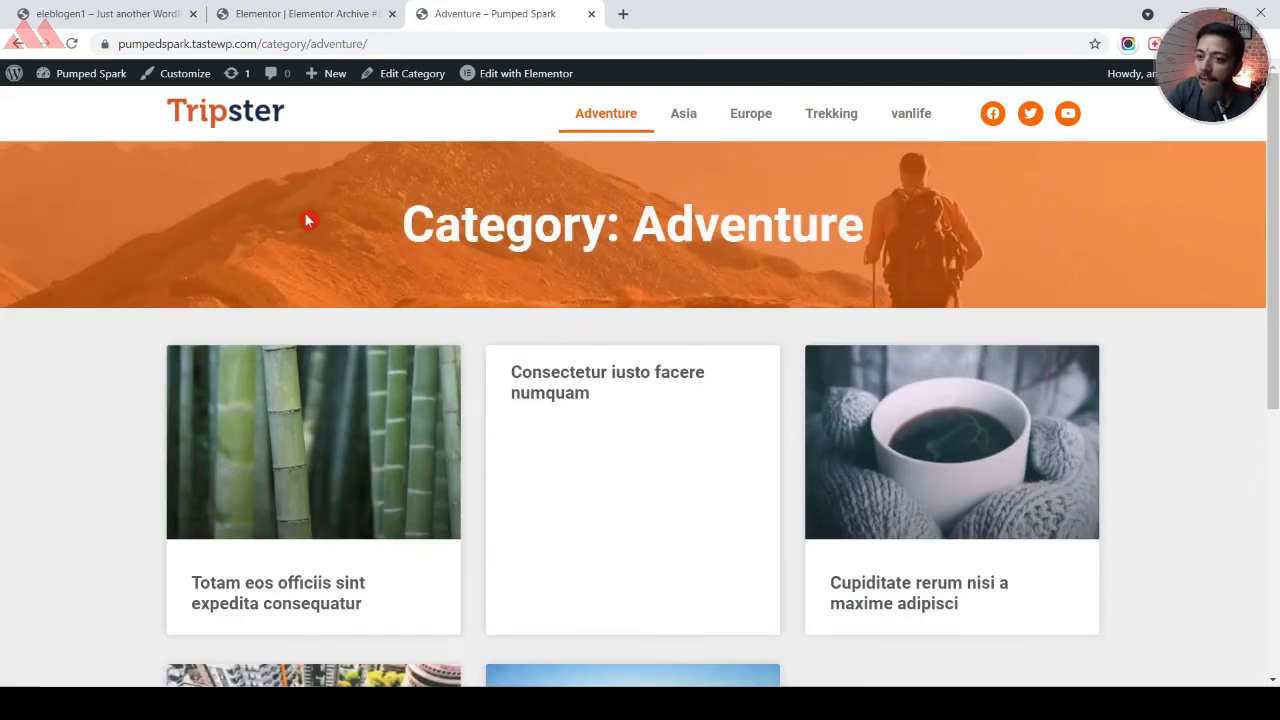
pyautogui.scroll(-5, 1074, 431)
pyautogui.scroll(5, 886, 471)
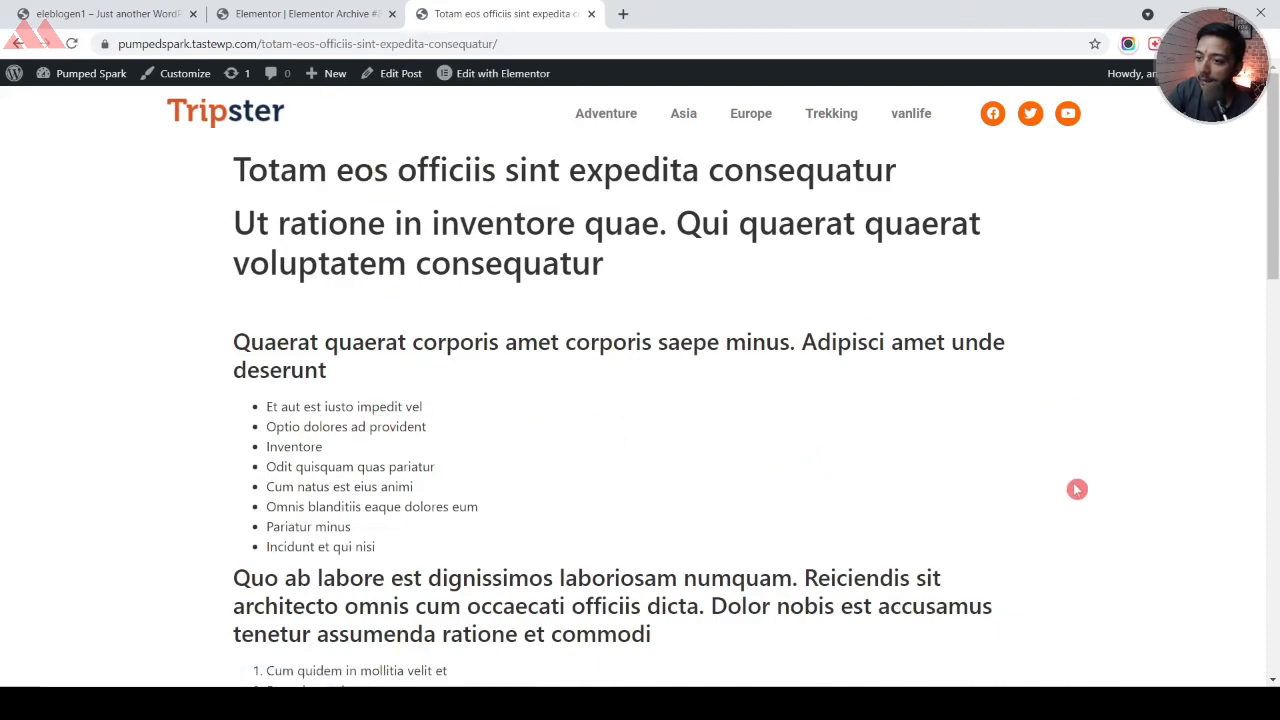
pyautogui.scroll(-10, 1085, 473)
pyautogui.scroll(10, 966, 506)
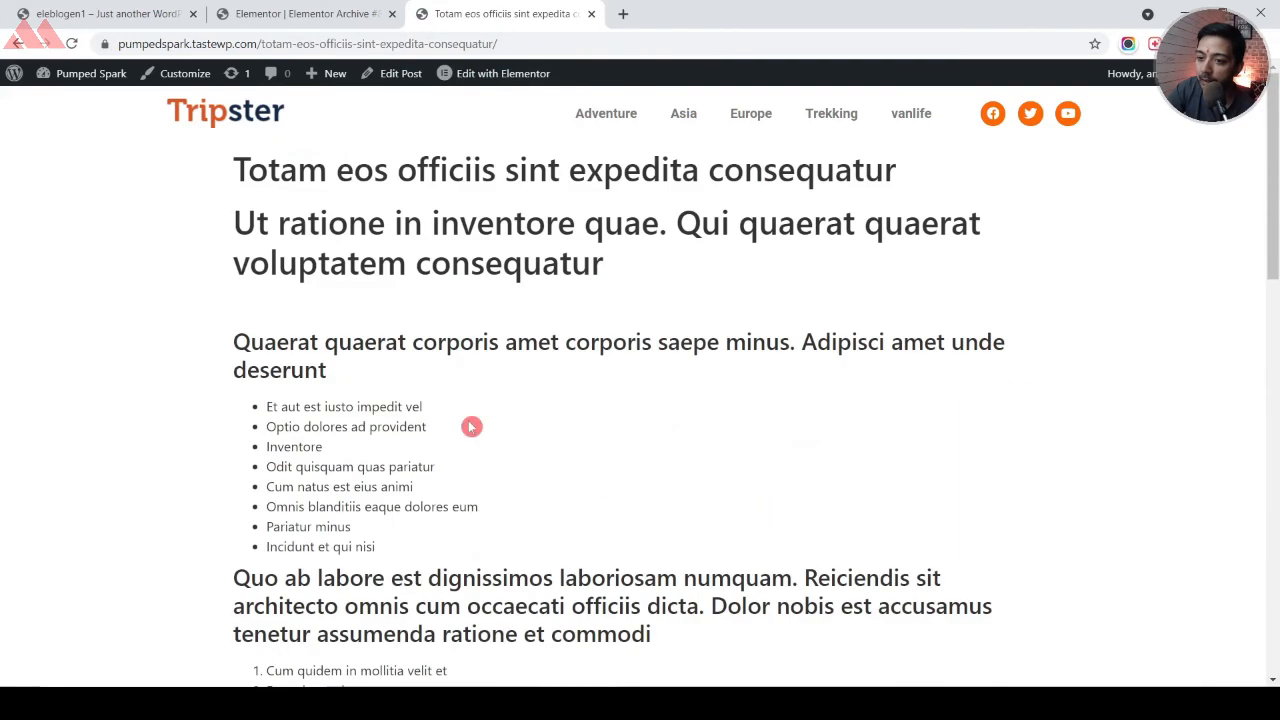
# Exit the archive template editor and create a new Single Post template in the Theme Builder
pyautogui.click(345, 8)
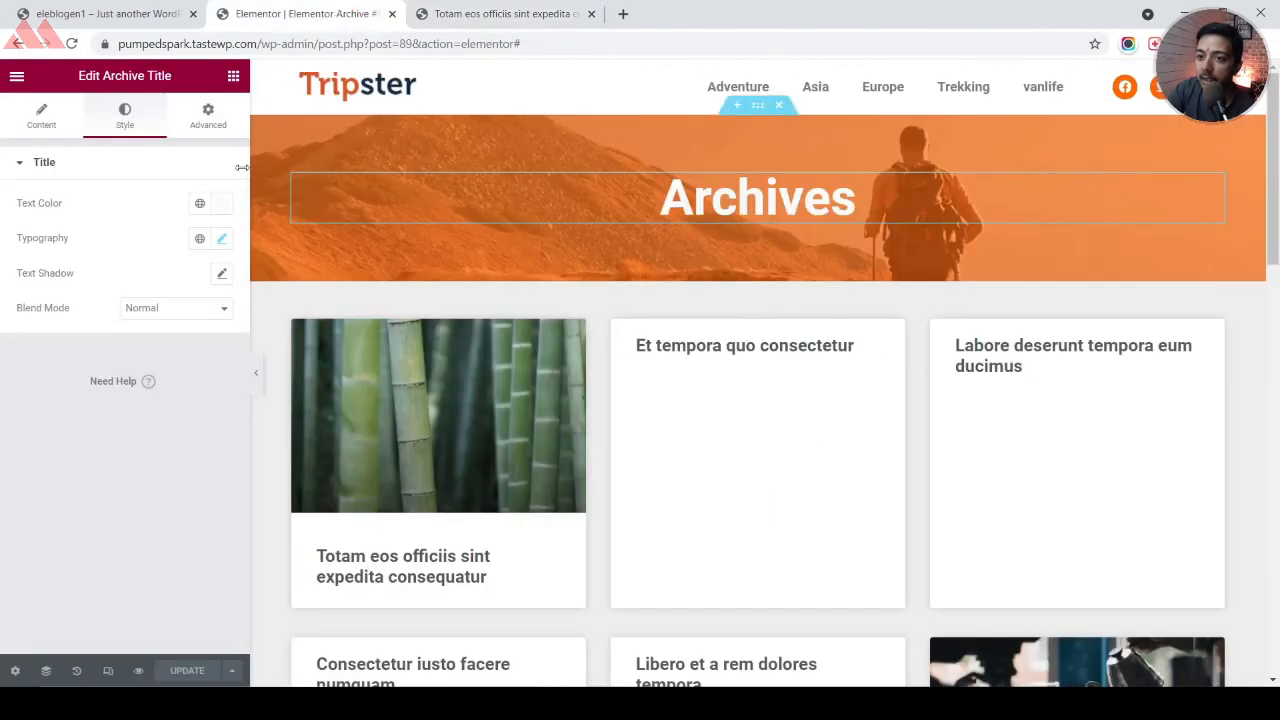
pyautogui.click(18, 75)
pyautogui.click(115, 370)
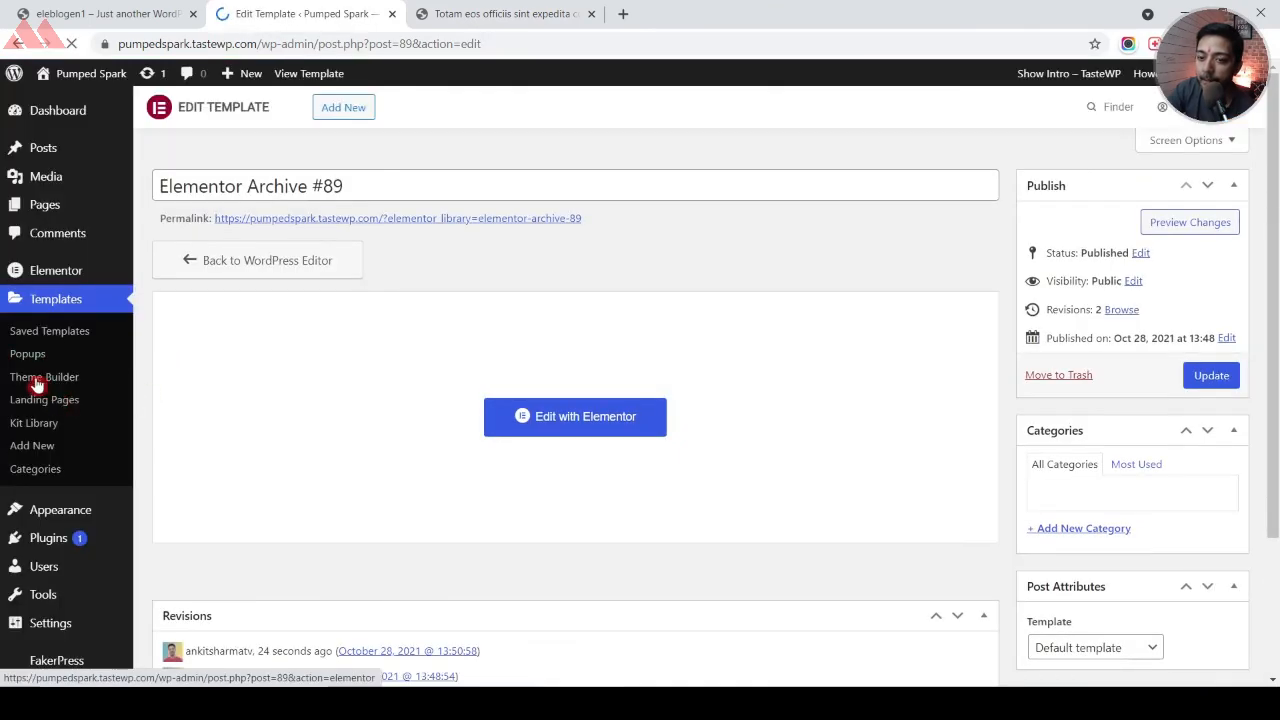
pyautogui.click(37, 380)
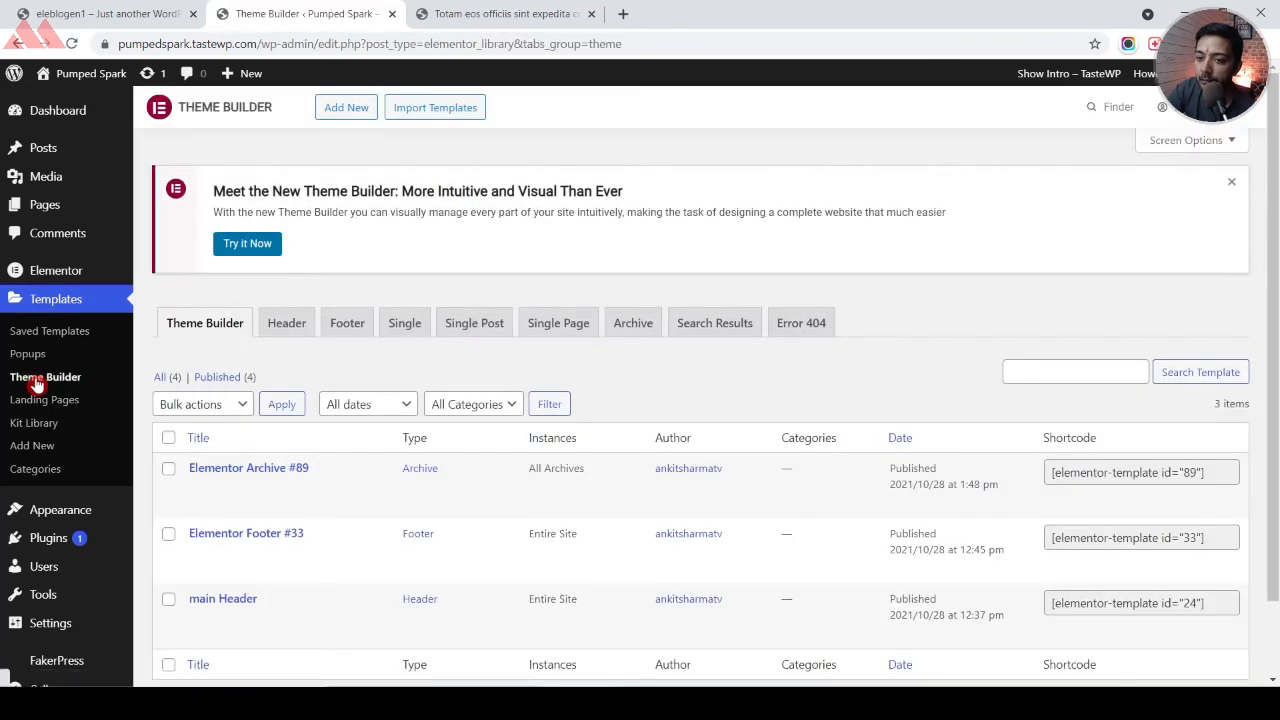
pyautogui.click(248, 245)
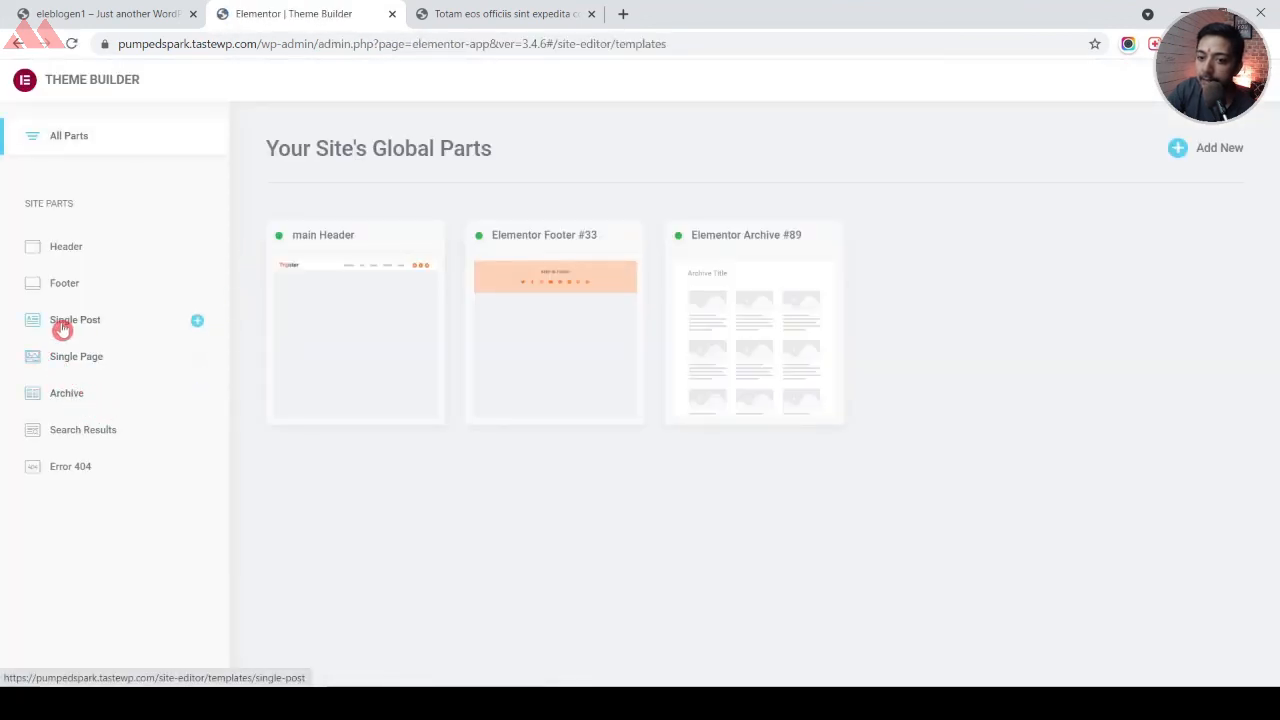
pyautogui.click(199, 322)
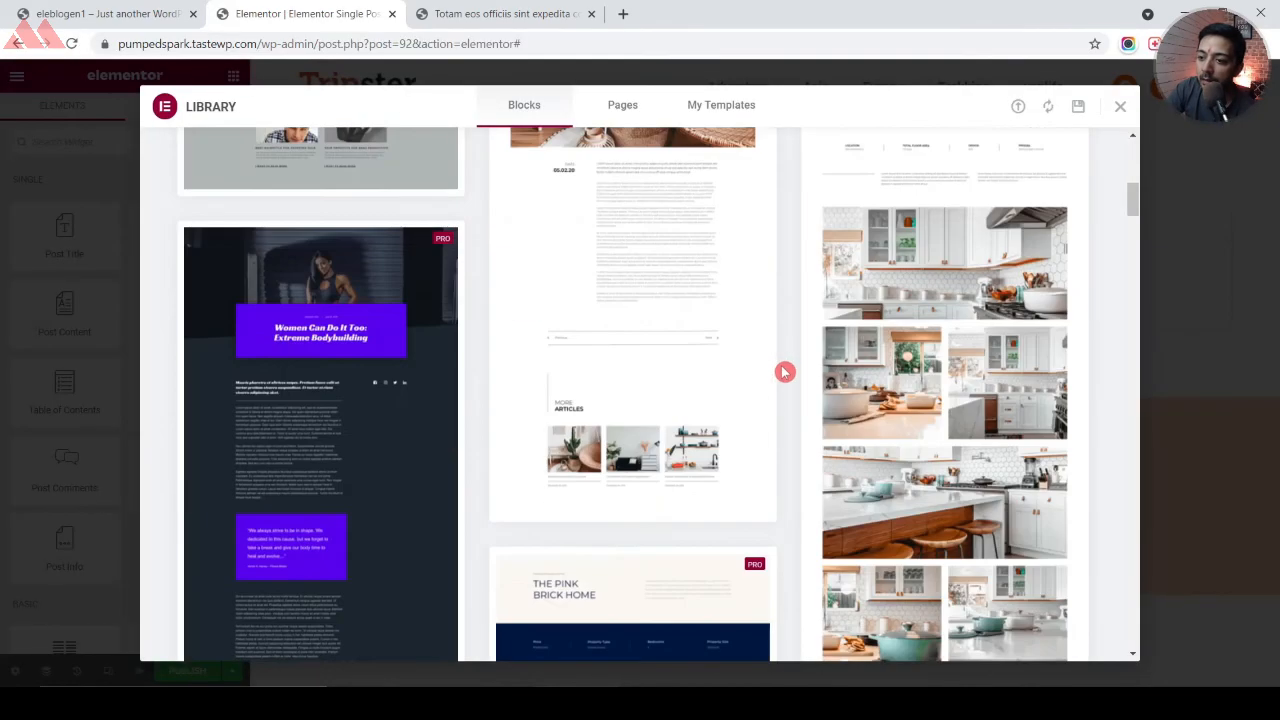
# Insert the single post block with a full-width image header, side share buttons and Facebook comments, importing its document settings
pyautogui.scroll(-15, 788, 369)
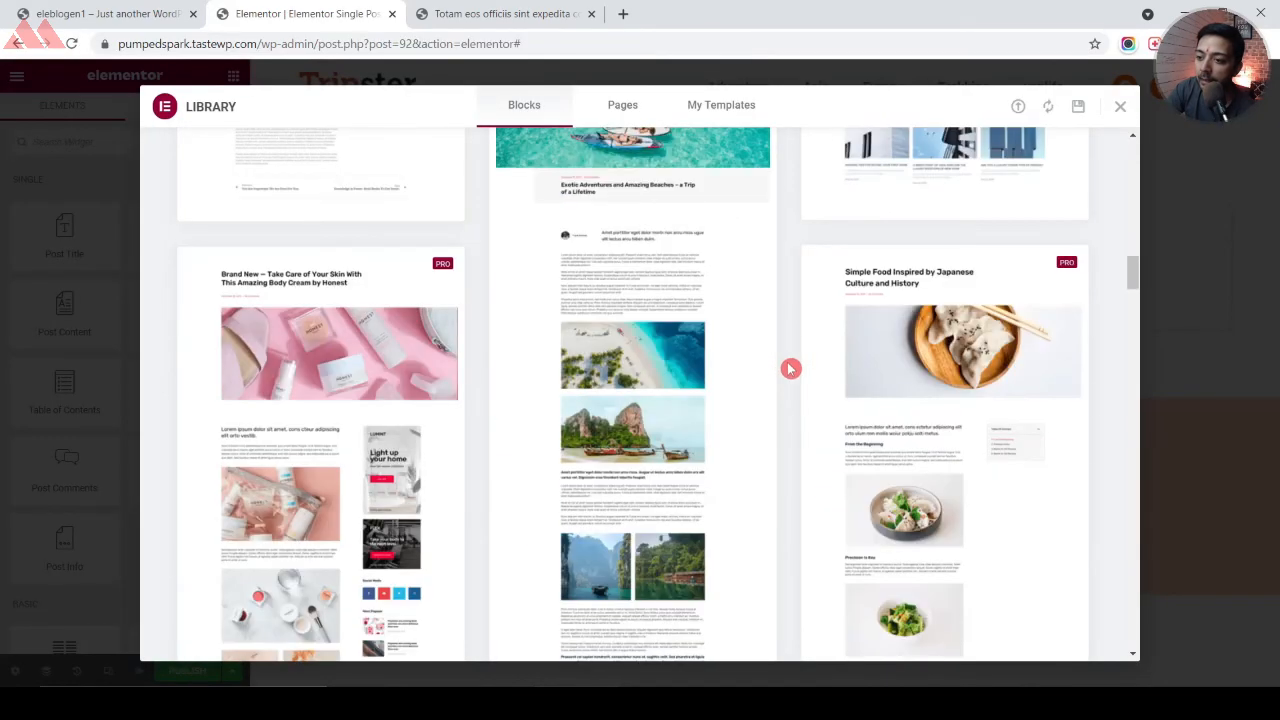
pyautogui.scroll(-15, 790, 369)
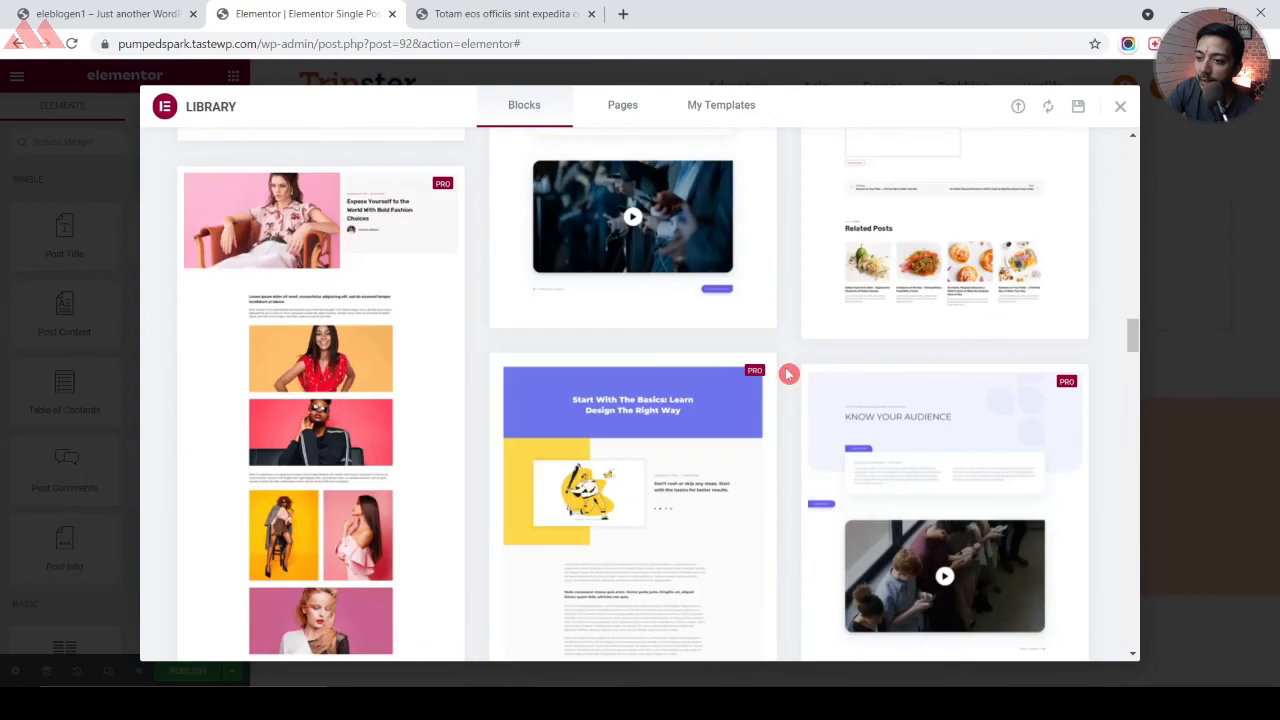
pyautogui.scroll(-8, 787, 374)
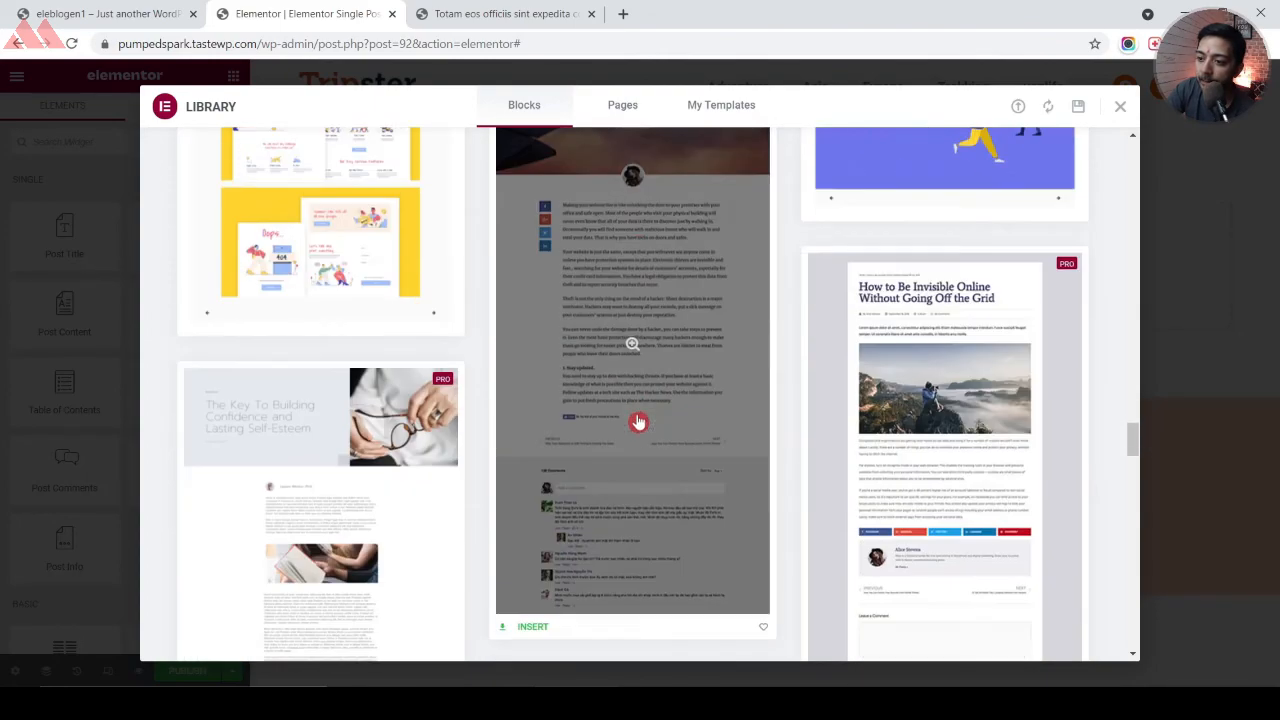
pyautogui.scroll(-1, 638, 422)
pyautogui.click(528, 546)
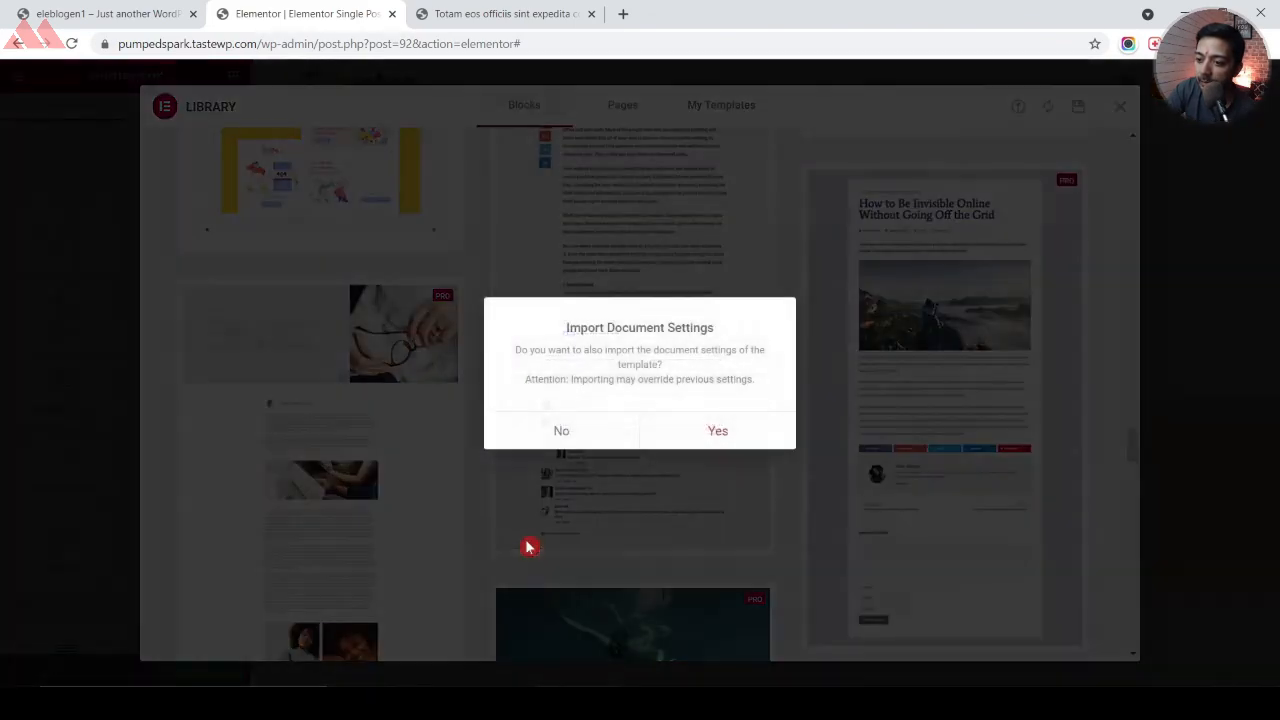
pyautogui.click(717, 430)
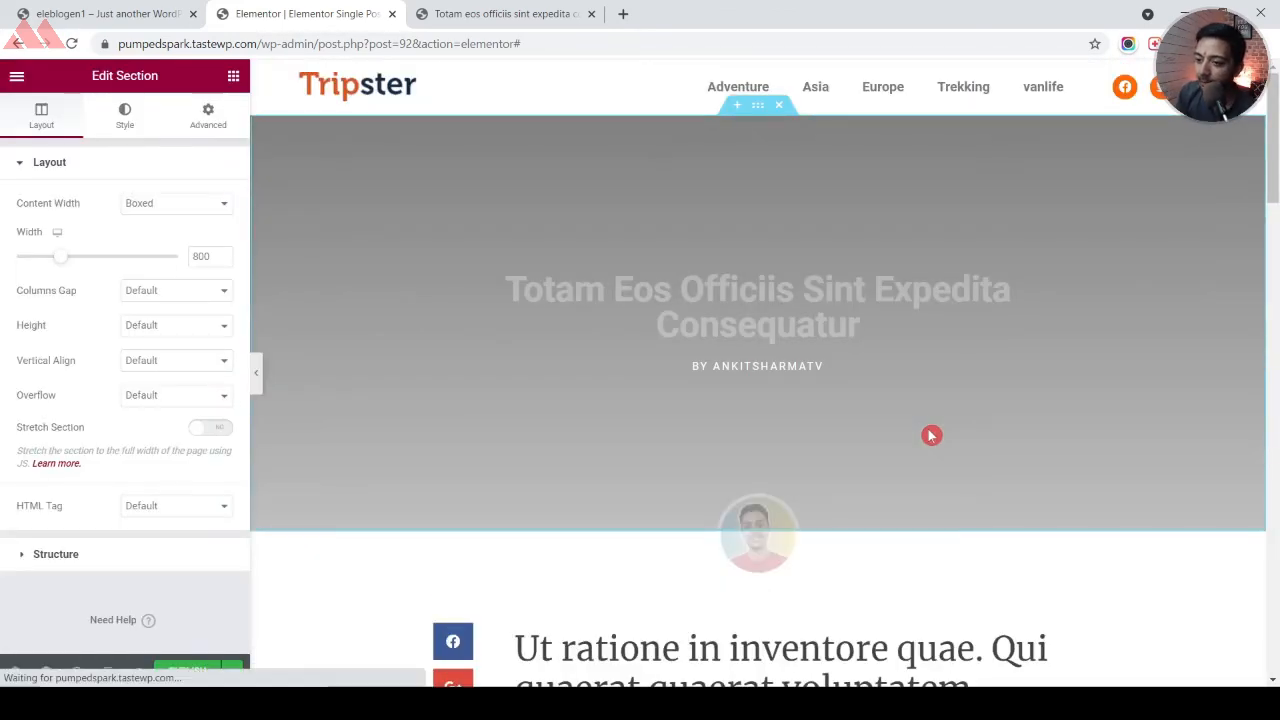
# Review the inserted single post layout from the header section and its settings down through the content, post navigation and comments
pyautogui.scroll(-4, 880, 347)
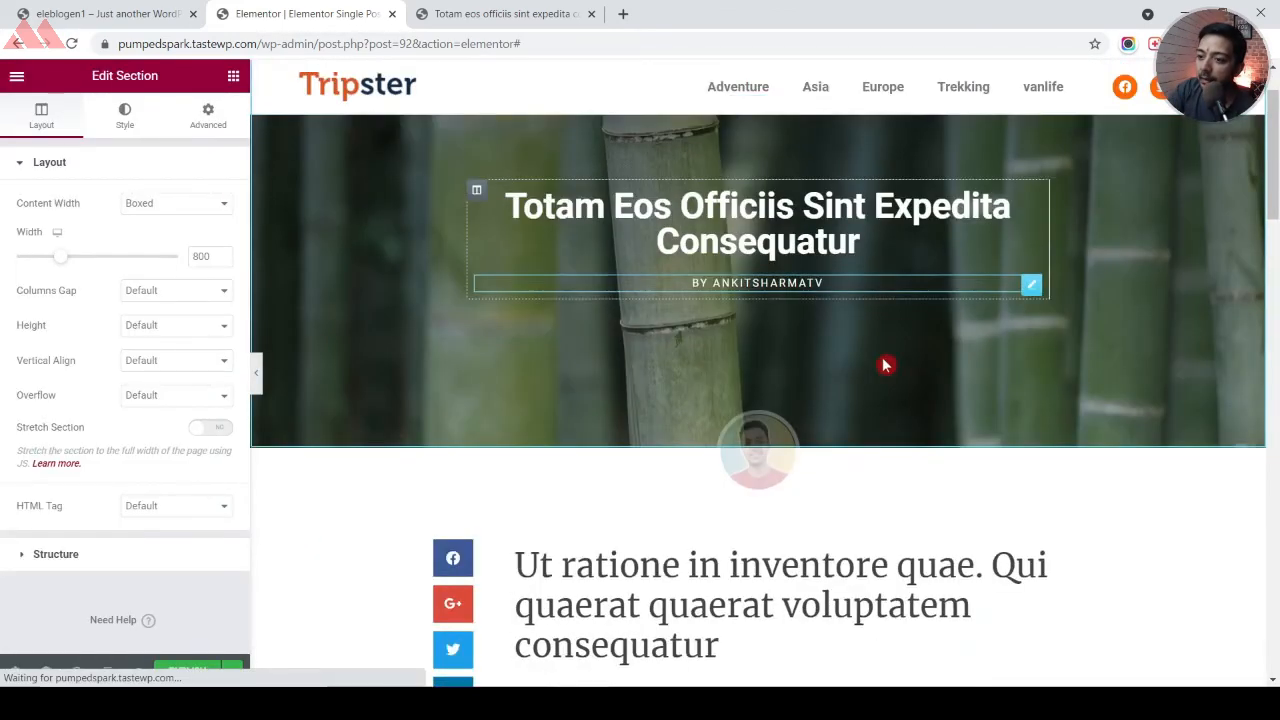
pyautogui.scroll(4, 776, 335)
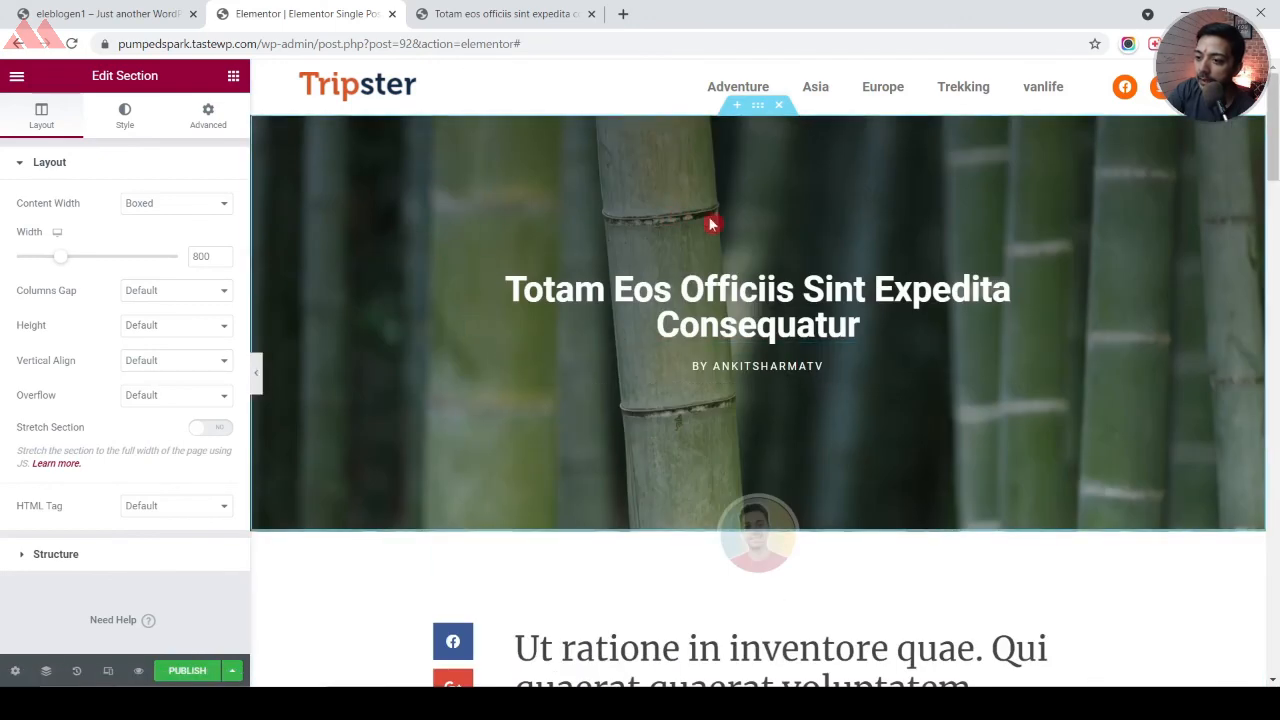
pyautogui.click(758, 106)
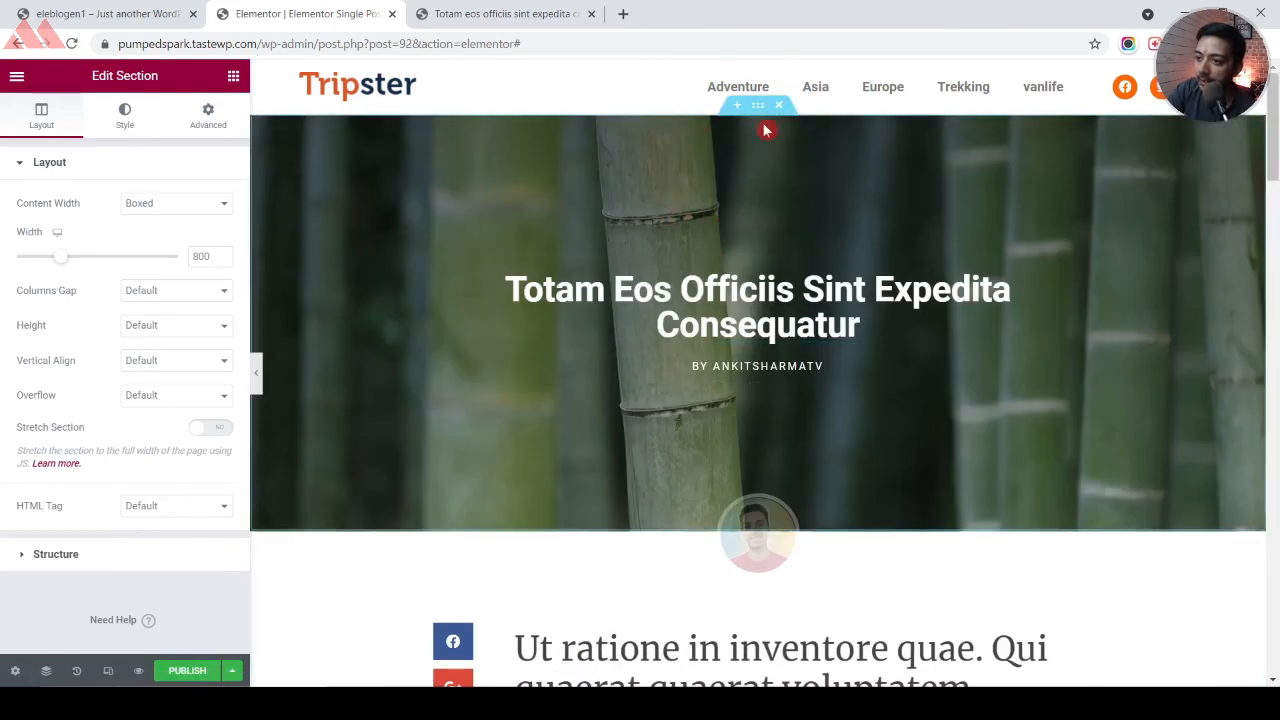
pyautogui.scroll(-2, 984, 412)
pyautogui.scroll(-8, 700, 362)
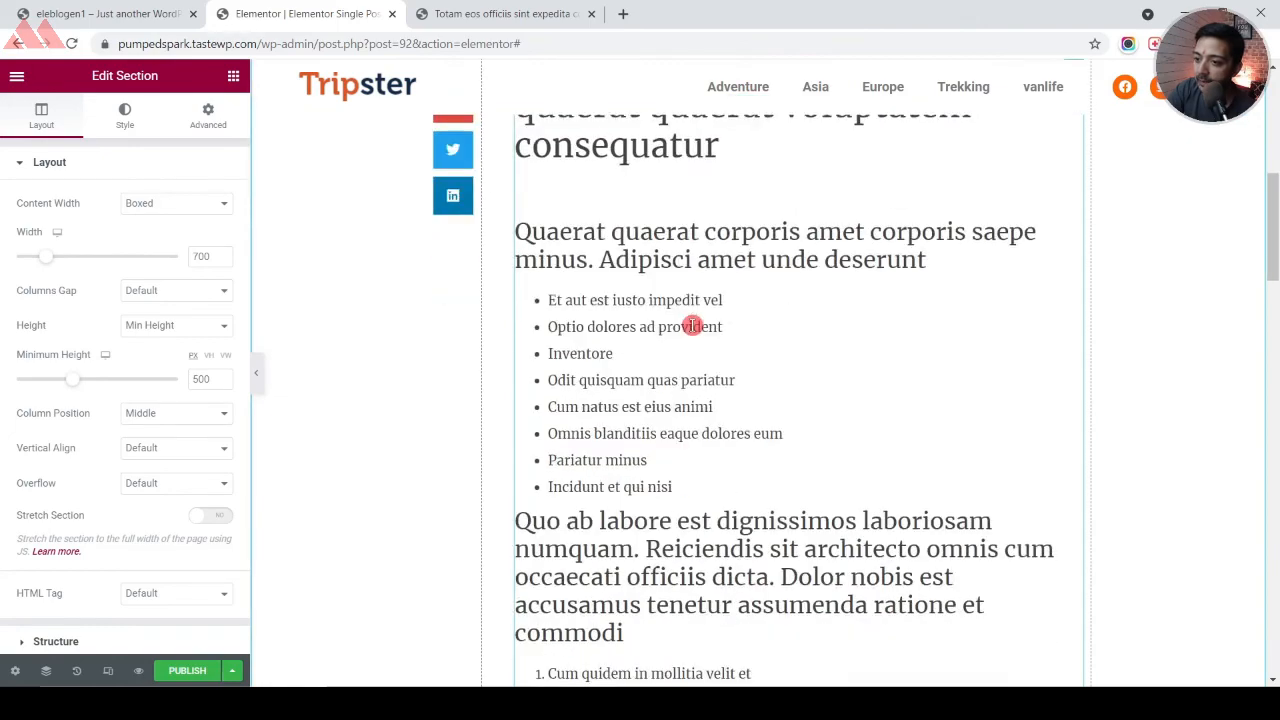
pyautogui.scroll(-10, 691, 391)
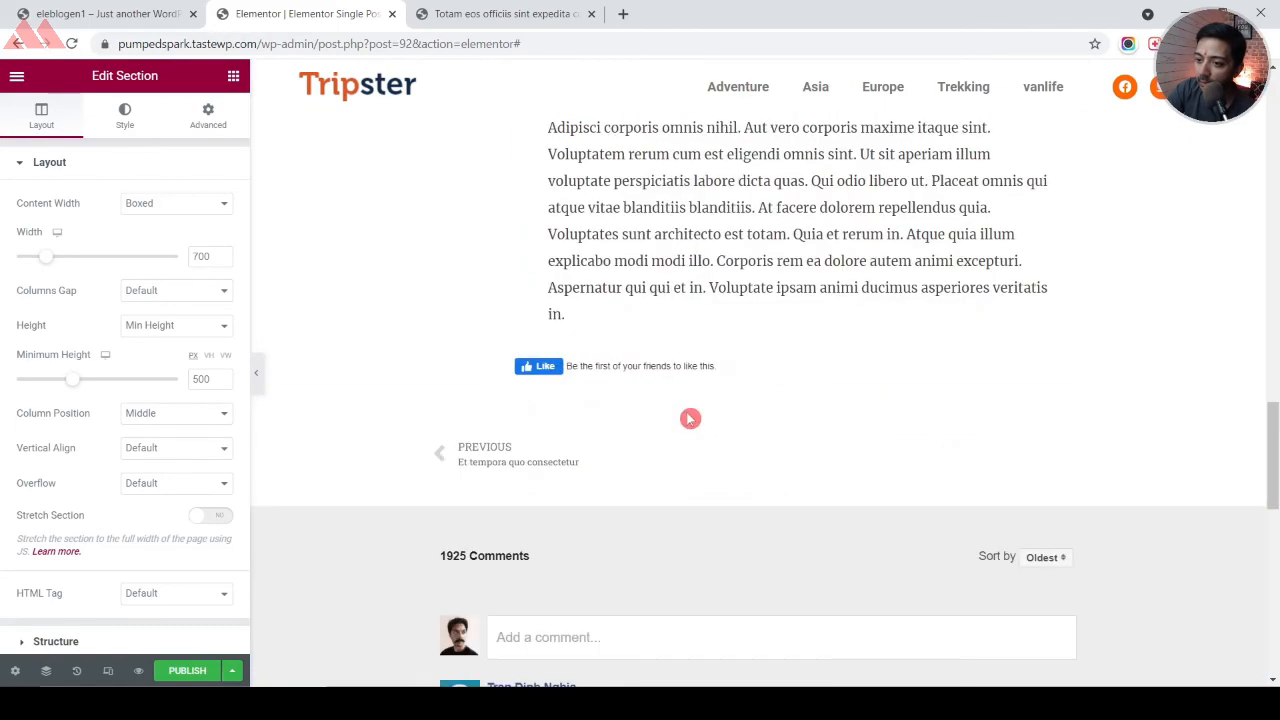
pyautogui.scroll(-10, 686, 424)
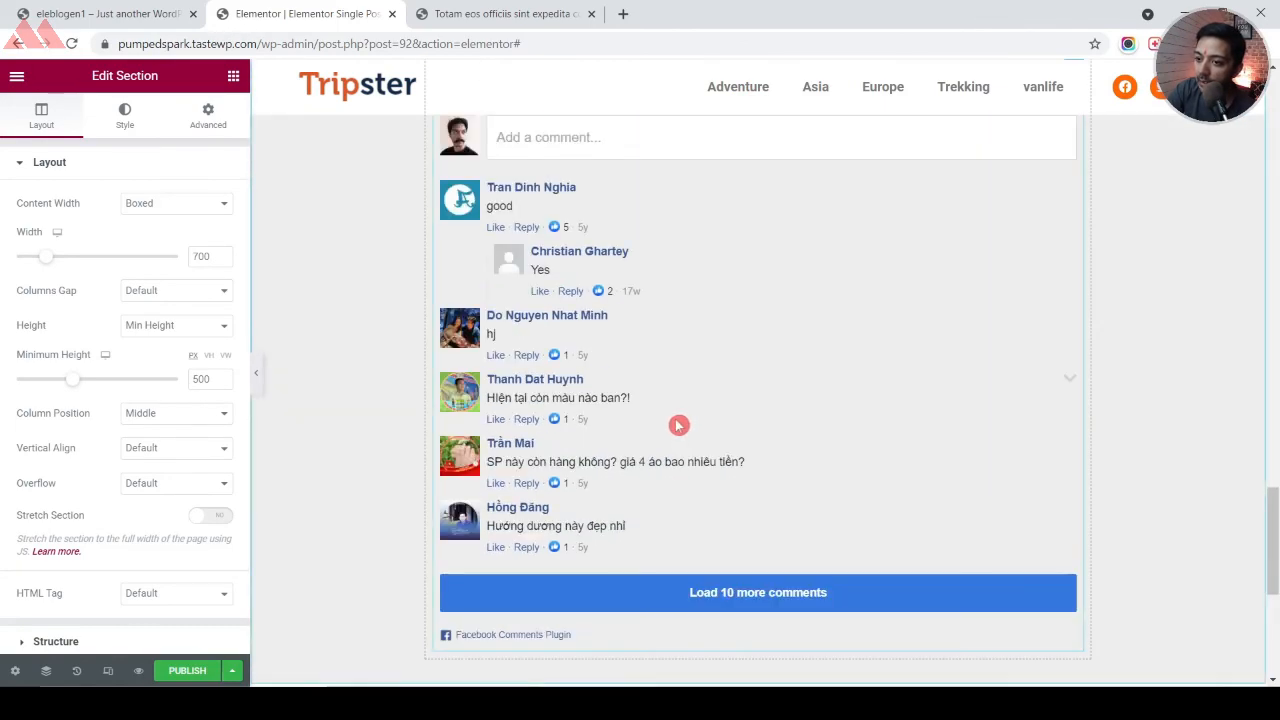
# Publish the single post template with a display condition that includes all Posts
pyautogui.scroll(5, 730, 472)
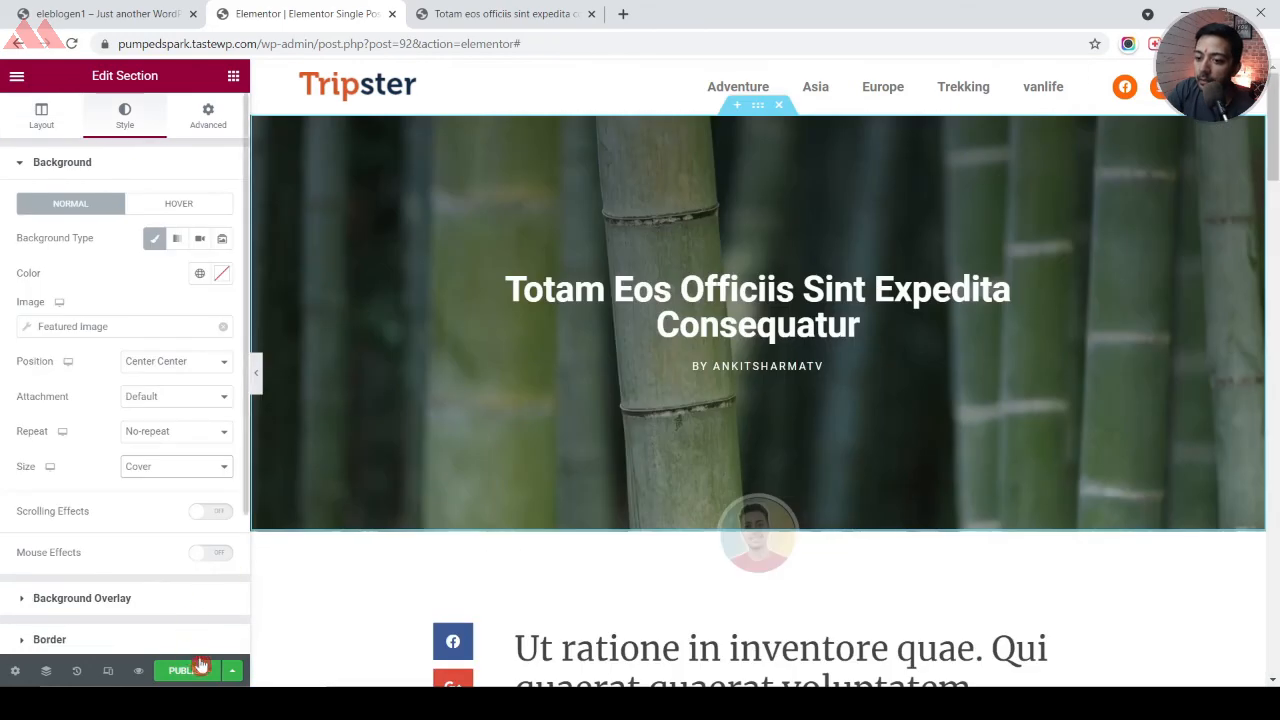
pyautogui.click(190, 670)
pyautogui.click(645, 475)
pyautogui.click(517, 437)
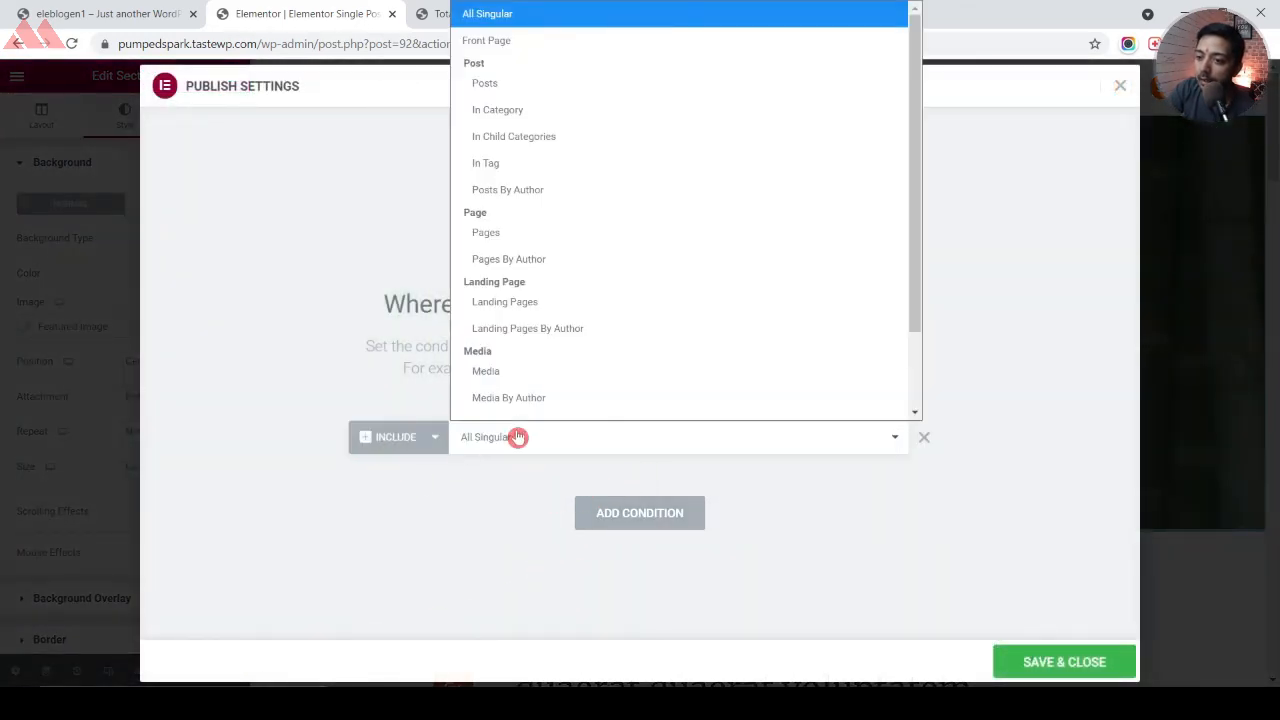
pyautogui.scroll(-1, 520, 411)
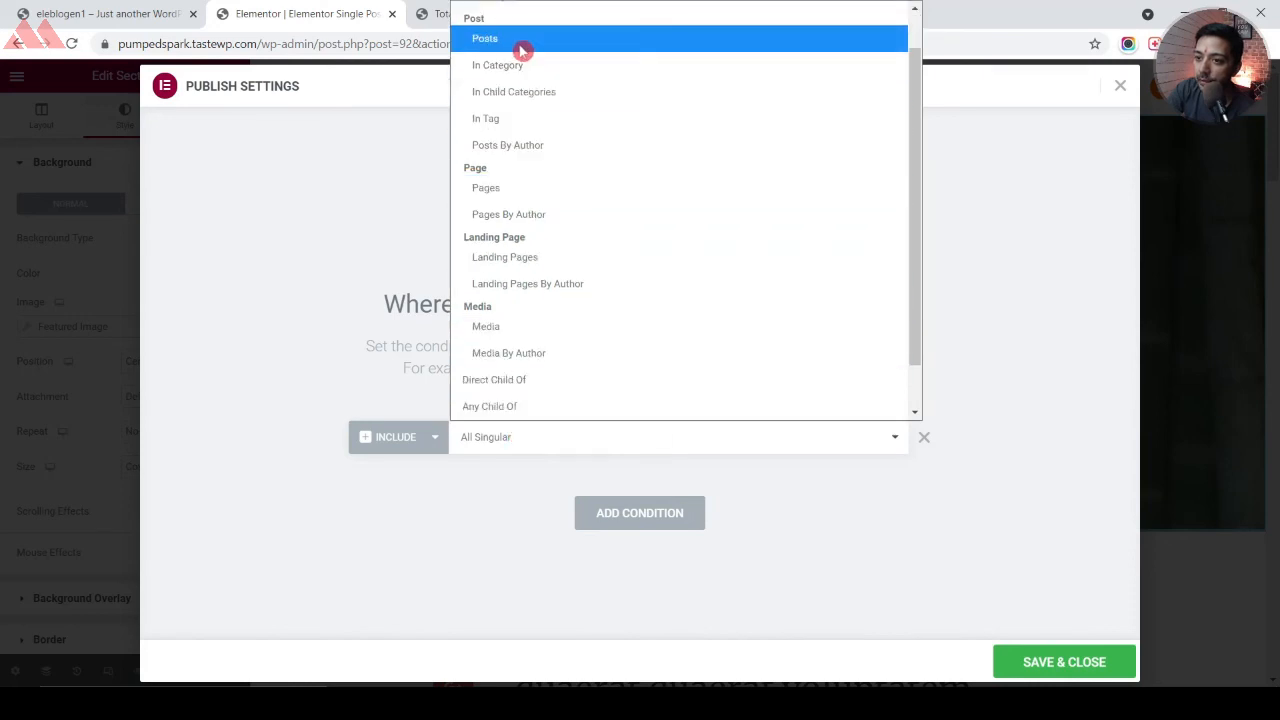
pyautogui.scroll(1, 580, 110)
pyautogui.click(500, 91)
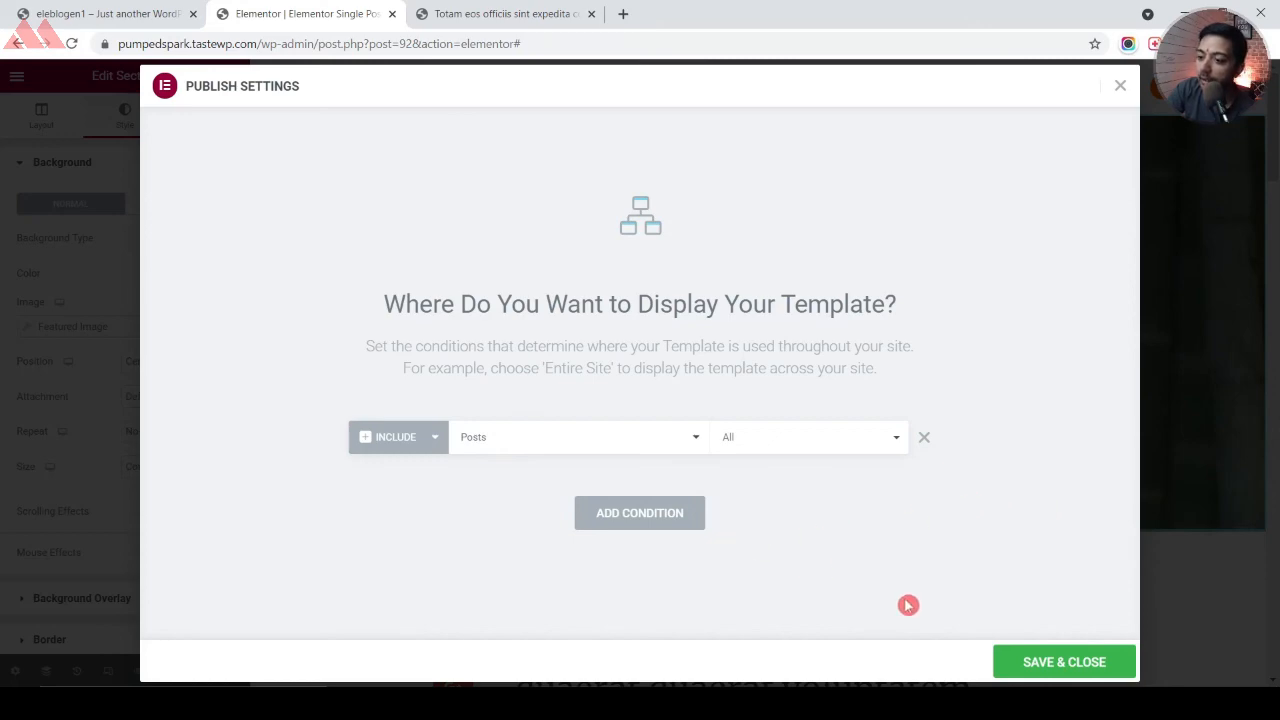
pyautogui.click(1005, 660)
# View the bamboo post on the live site and check its layout from the header image down to the comments
pyautogui.click(131, 617)
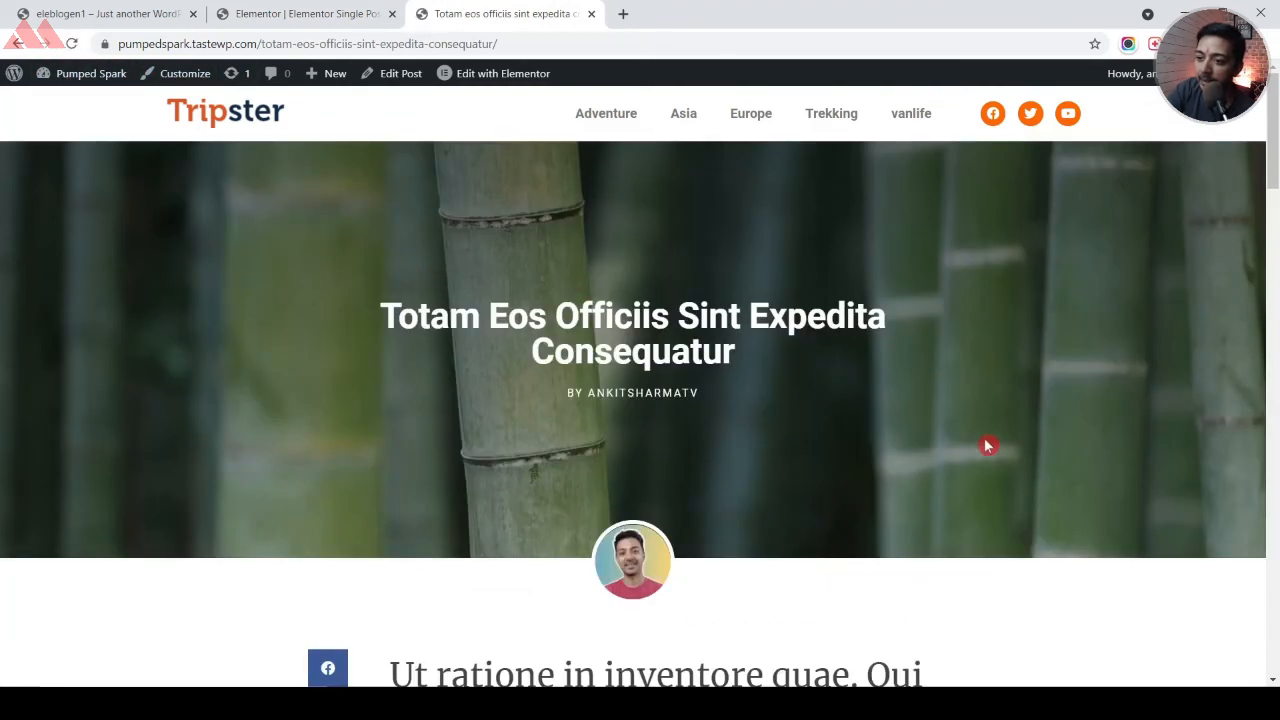
pyautogui.scroll(-10, 975, 440)
pyautogui.scroll(-10, 990, 456)
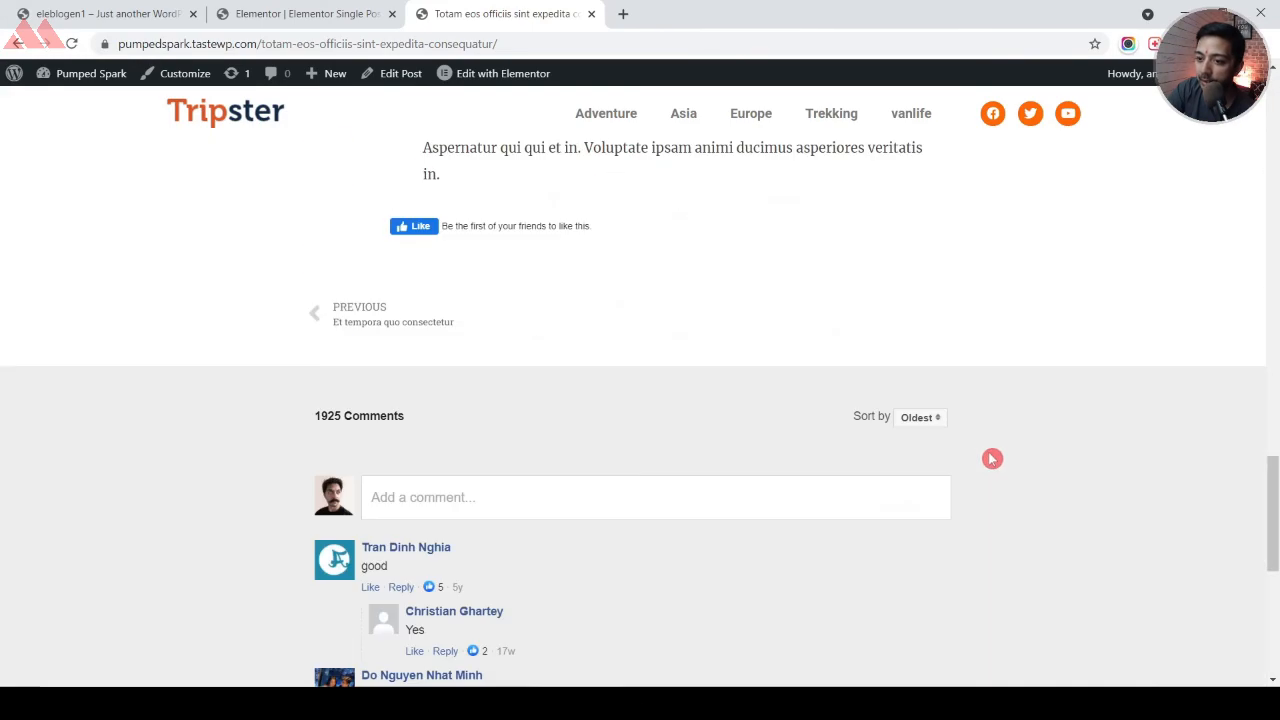
pyautogui.scroll(20, 995, 470)
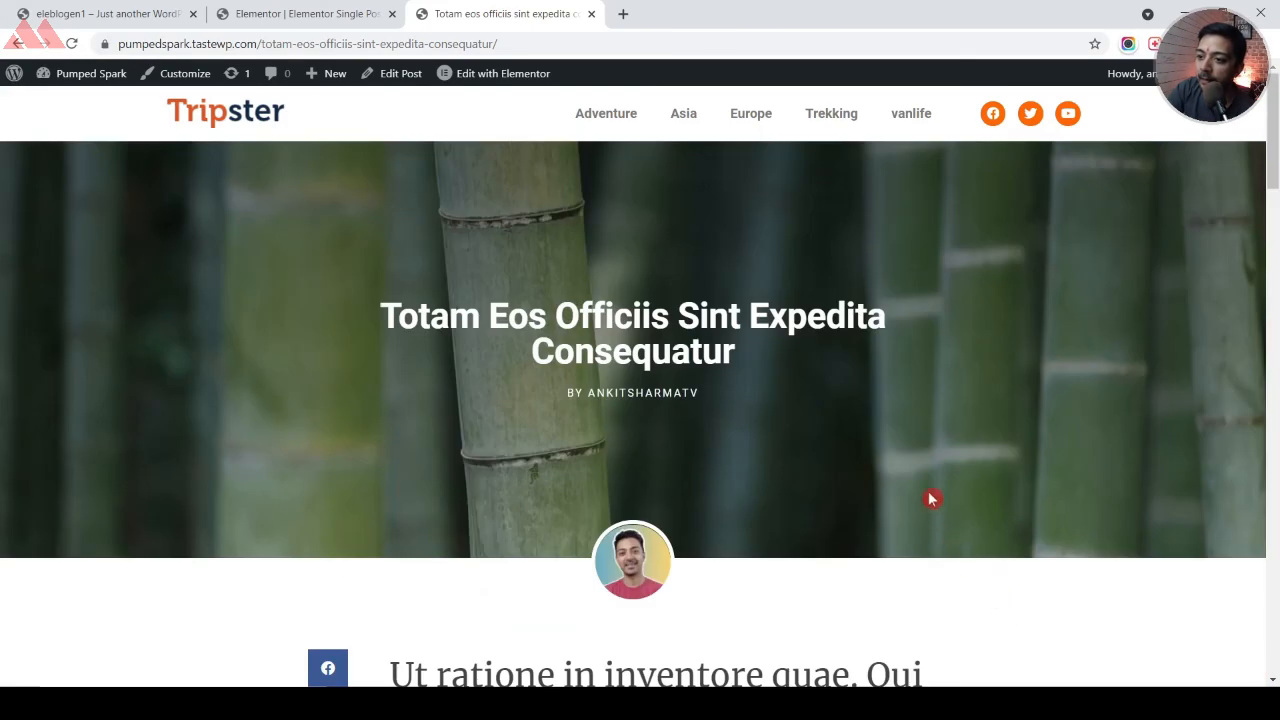
# Look through the live home page and the post grid on the Adventure category page
pyautogui.click(232, 108)
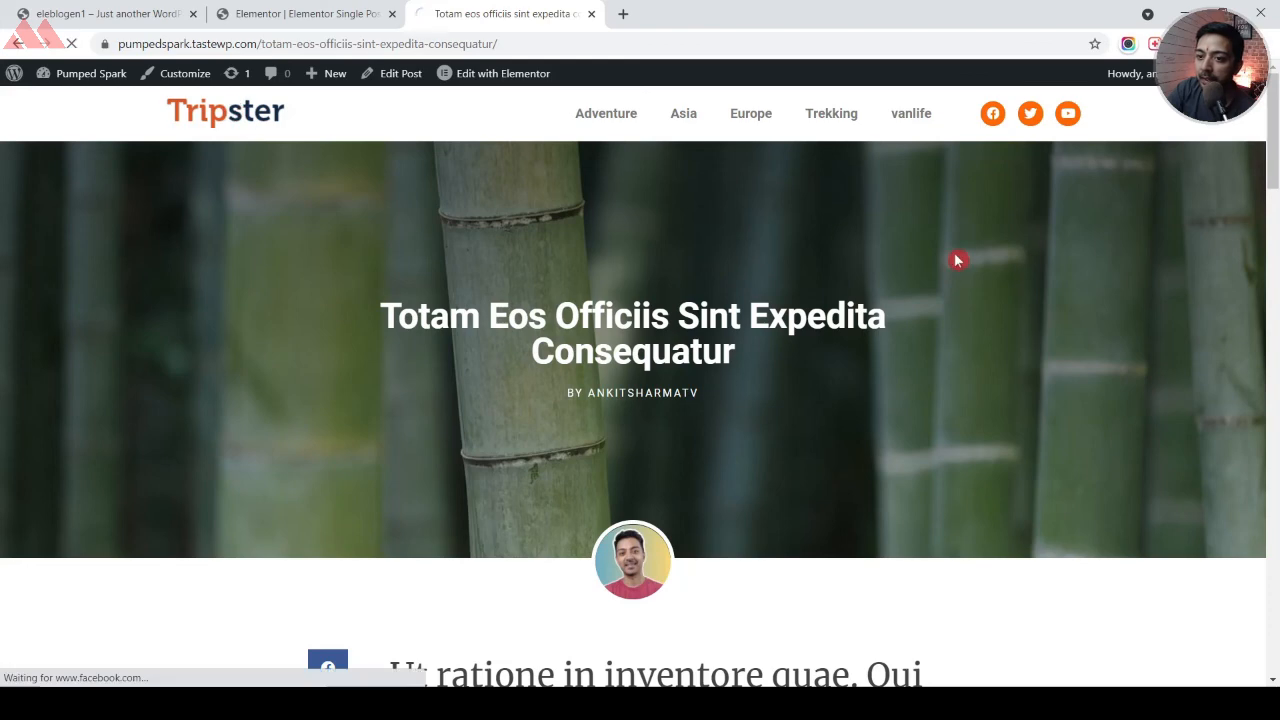
pyautogui.scroll(-4, 570, 245)
pyautogui.scroll(-10, 562, 265)
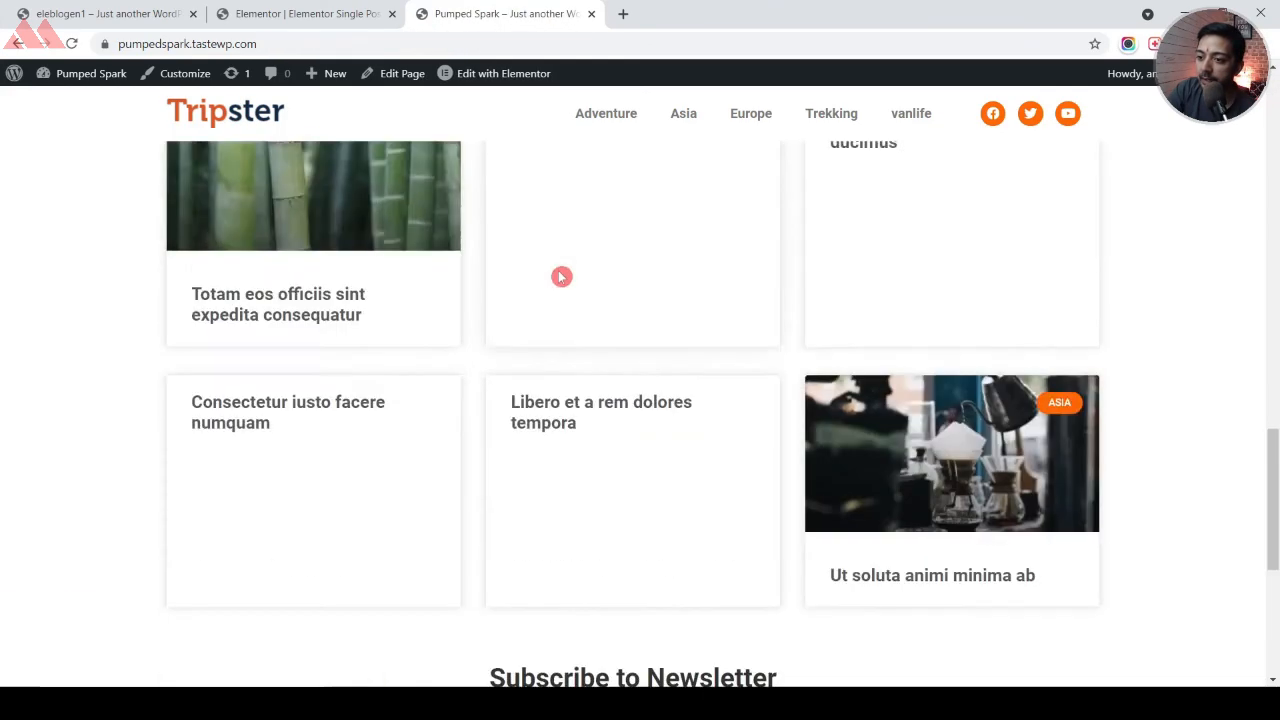
pyautogui.click(617, 118)
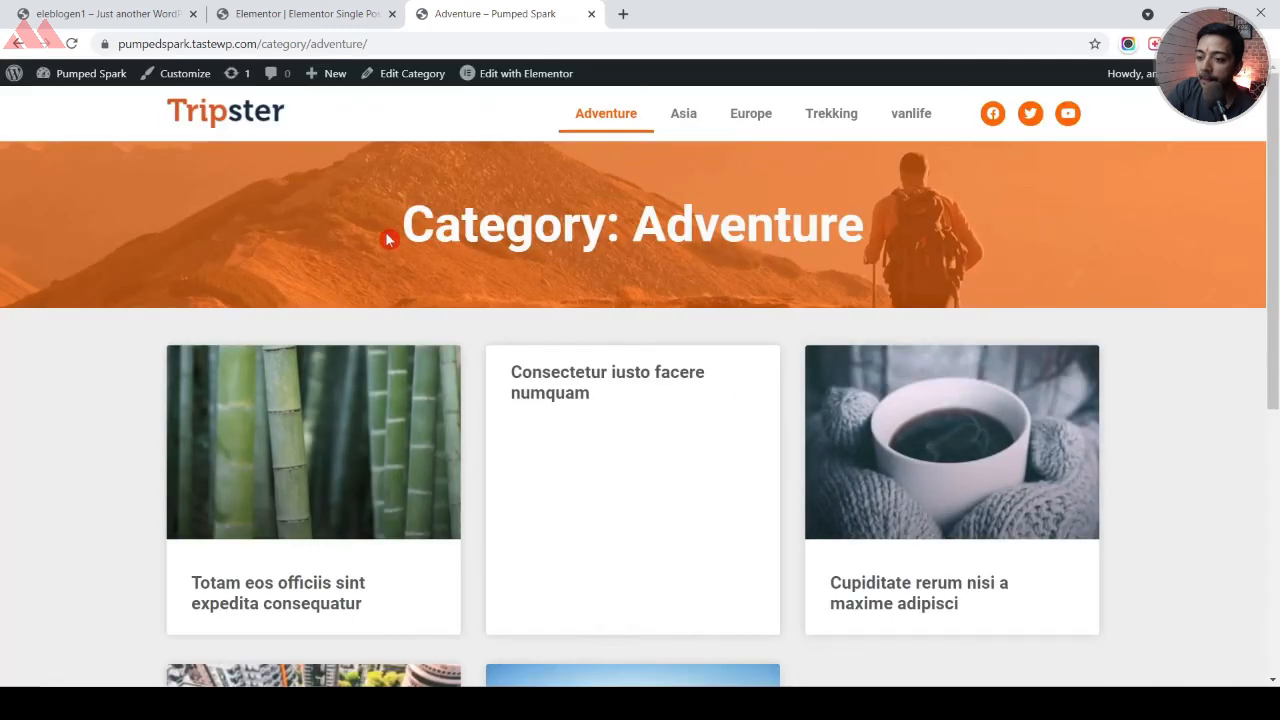
pyautogui.scroll(-5, 1166, 420)
pyautogui.scroll(2, 1166, 428)
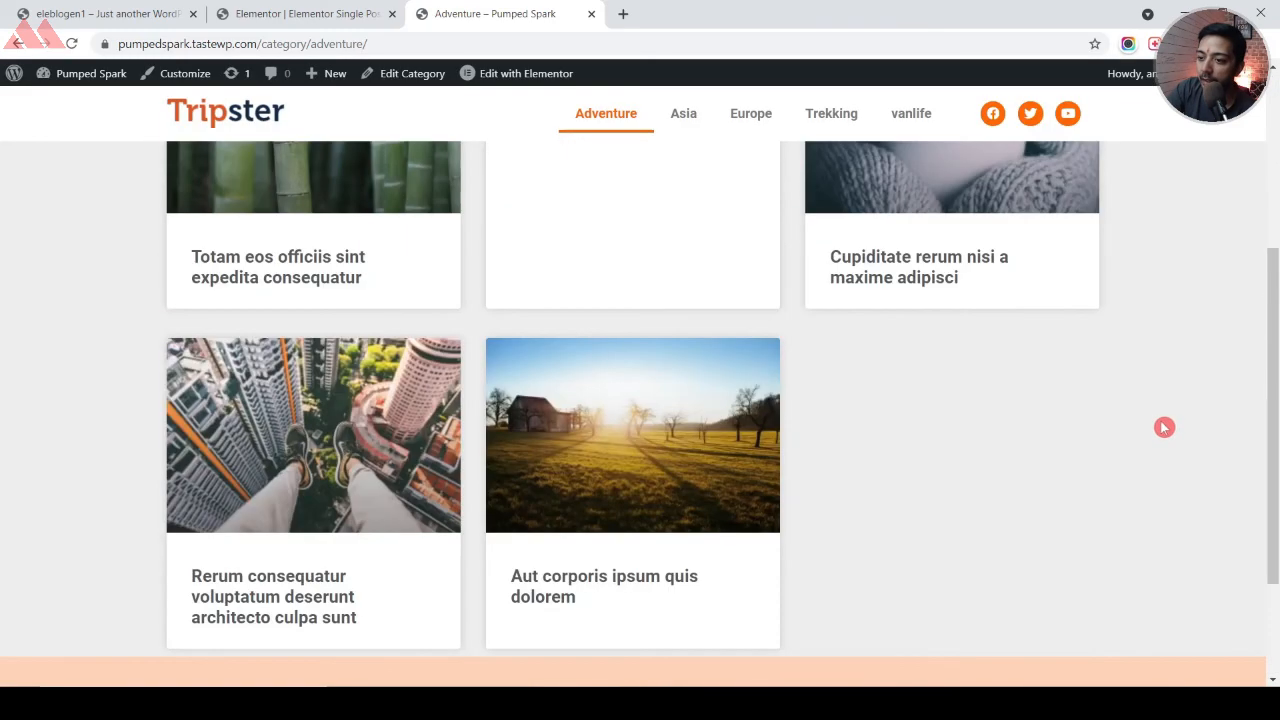
# Open the post "Aut corporis ipsum quis dolorem" from the Adventure category and check its single post layout from header to end
pyautogui.click(588, 455)
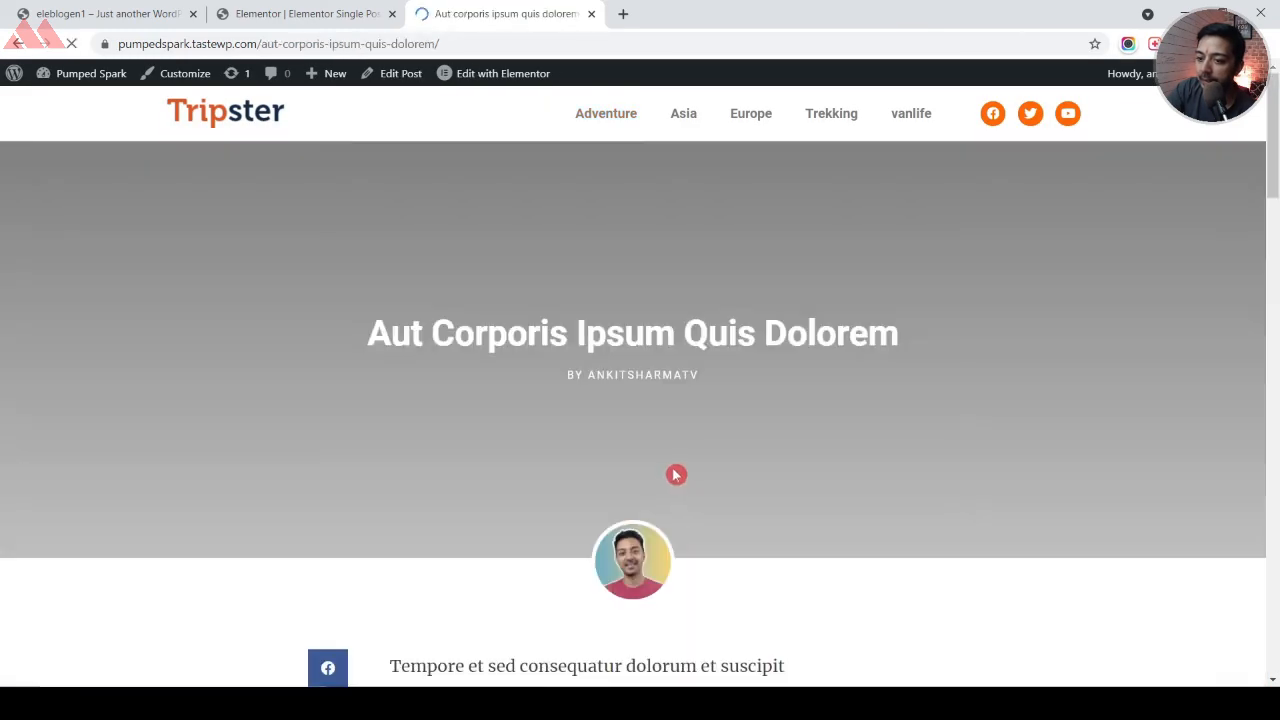
pyautogui.scroll(-15, 1071, 372)
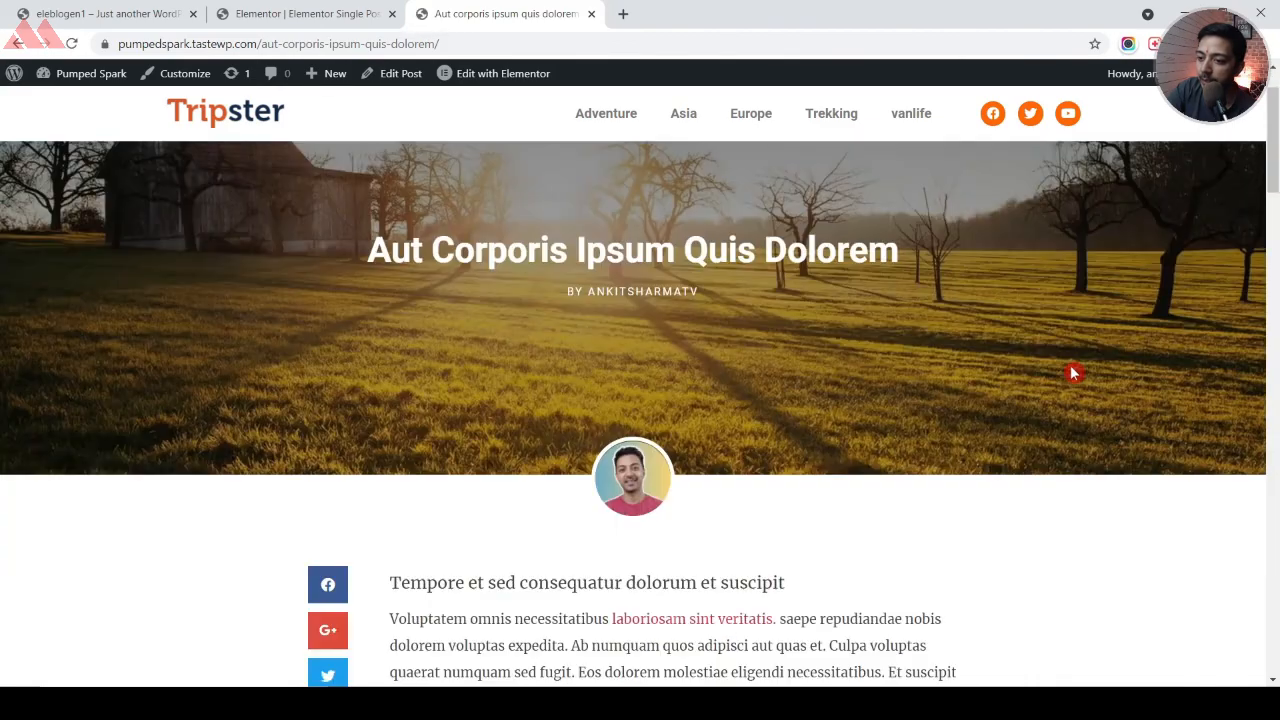
pyautogui.scroll(-4, 1071, 378)
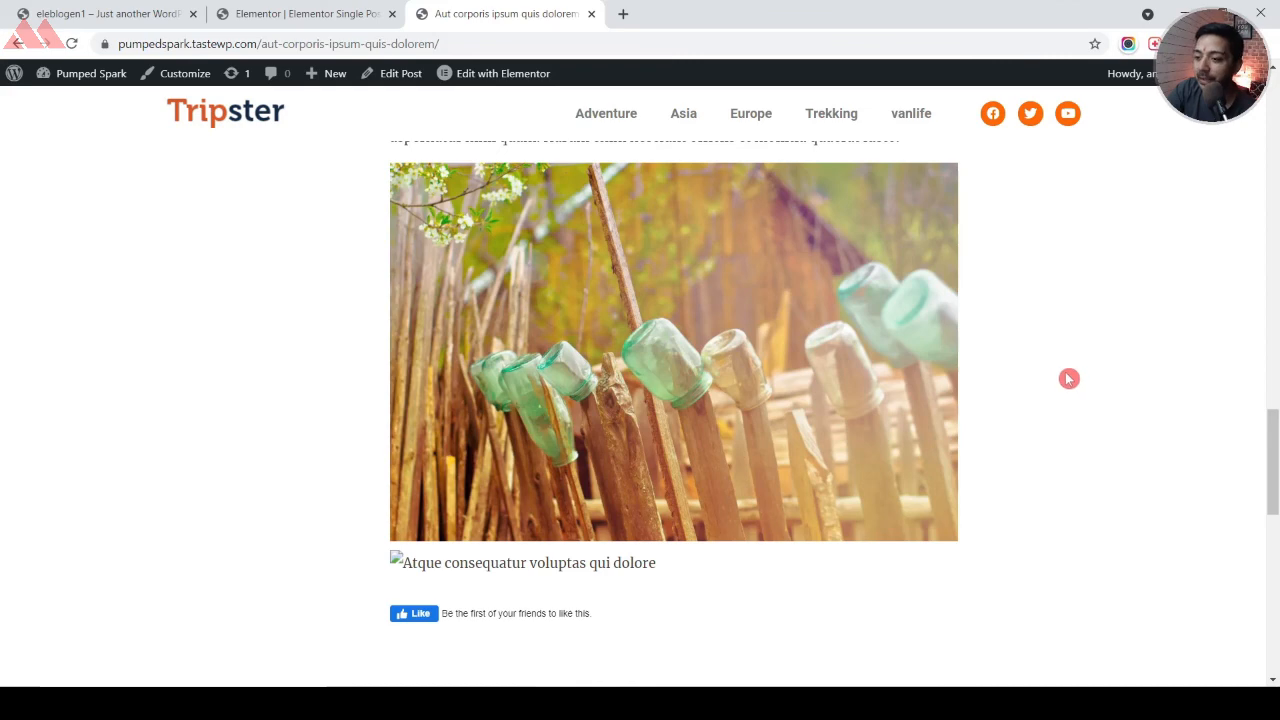
pyautogui.scroll(-4, 1071, 383)
pyautogui.scroll(15, 1075, 392)
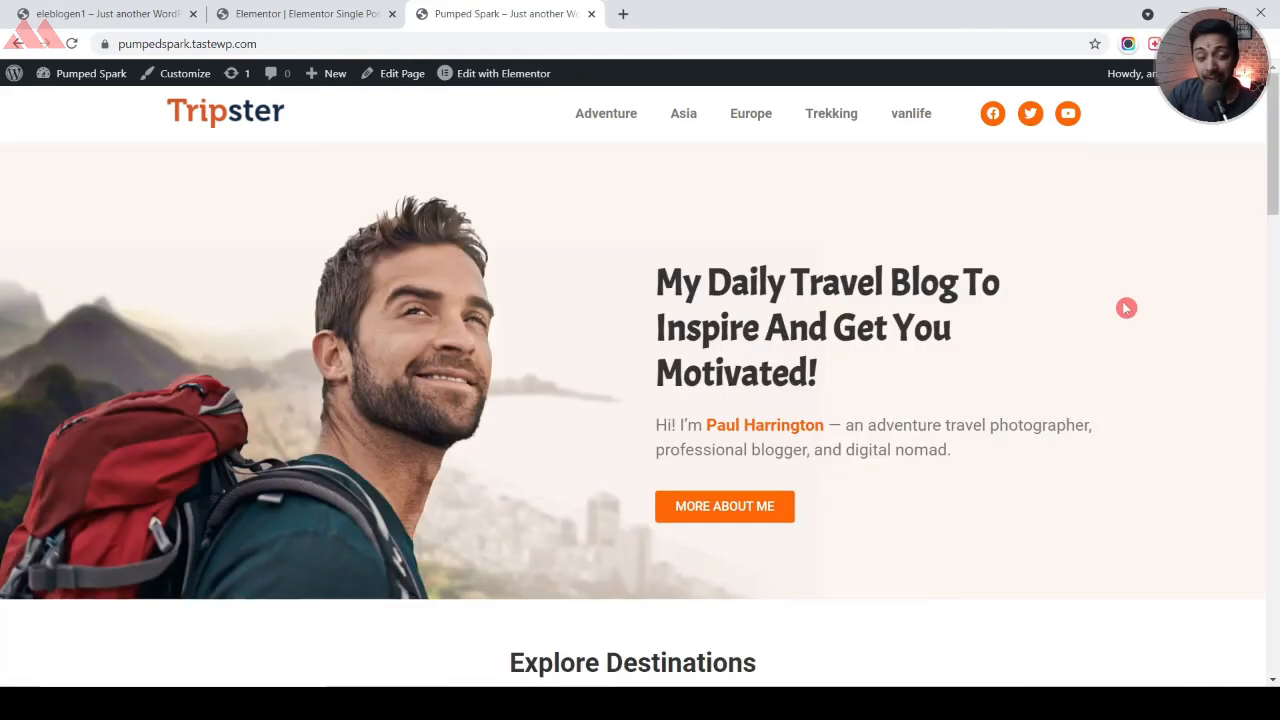